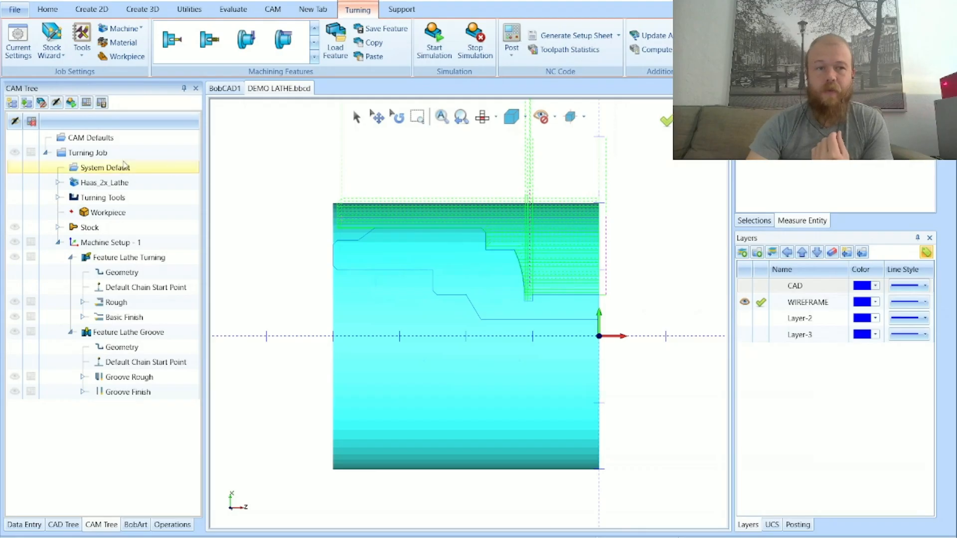
Hide the Turning Job's stock and toolpaths and collapse the job in the CAM tree
left_click(14, 152)
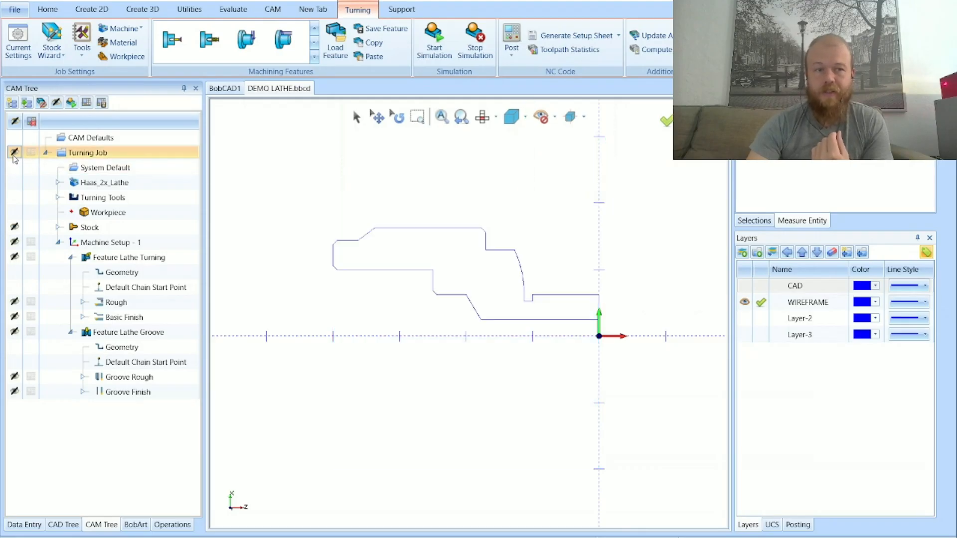
left_click(46, 153)
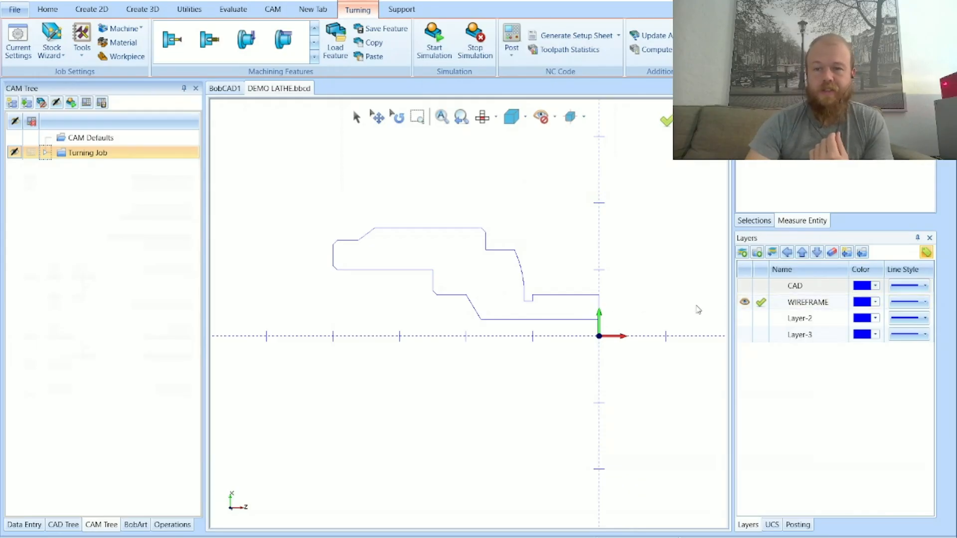
Add a new active layer and hide the WIREFRAME layer
right_click(776, 361)
left_click(781, 367)
left_click(744, 302)
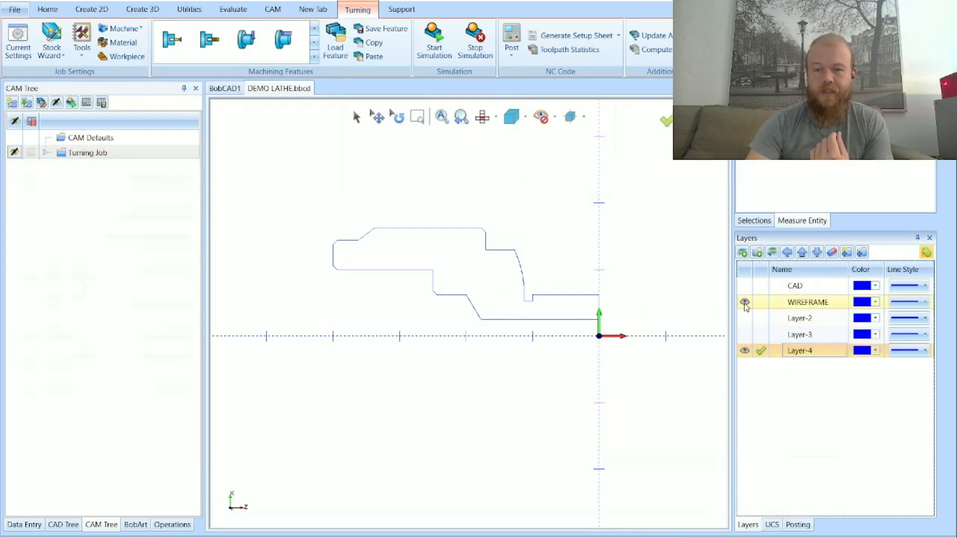
left_click(102, 11)
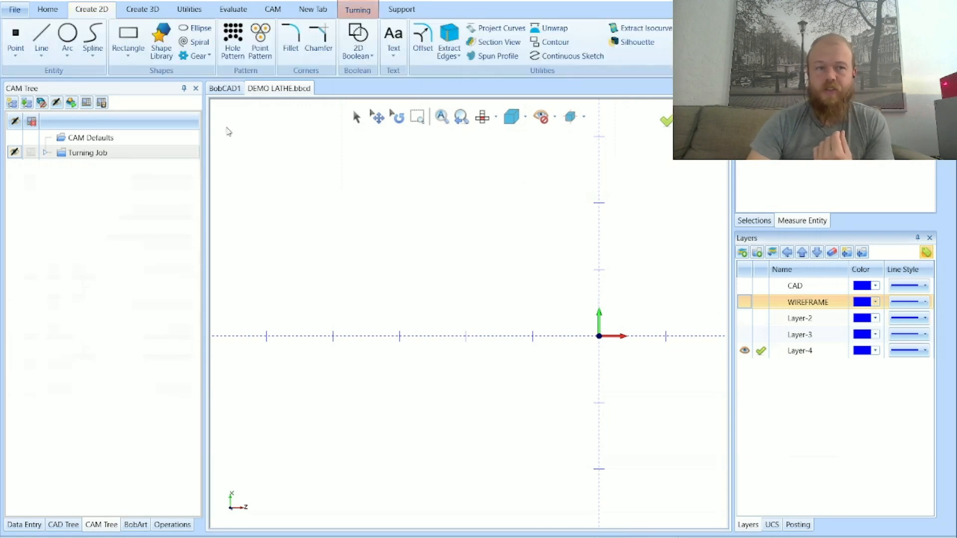
left_click(41, 38)
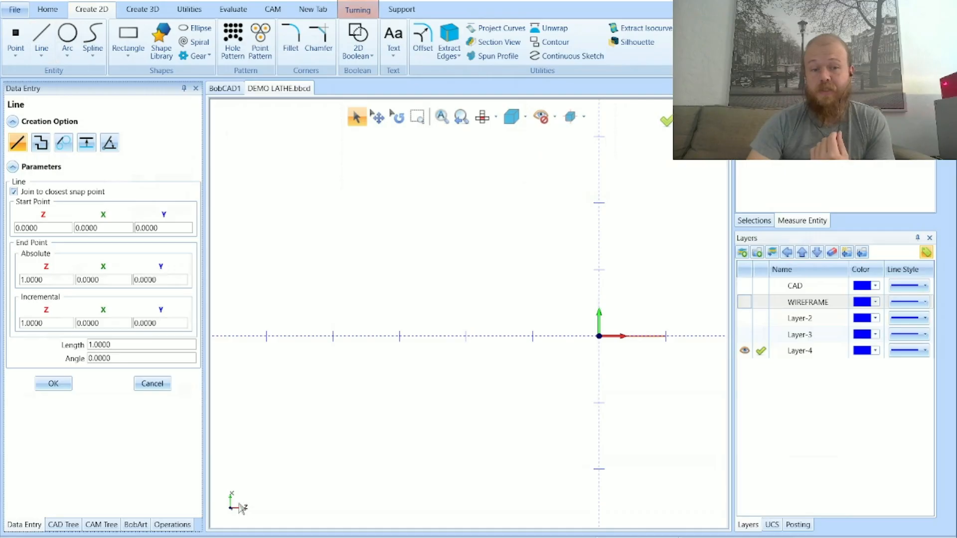
left_click(152, 384)
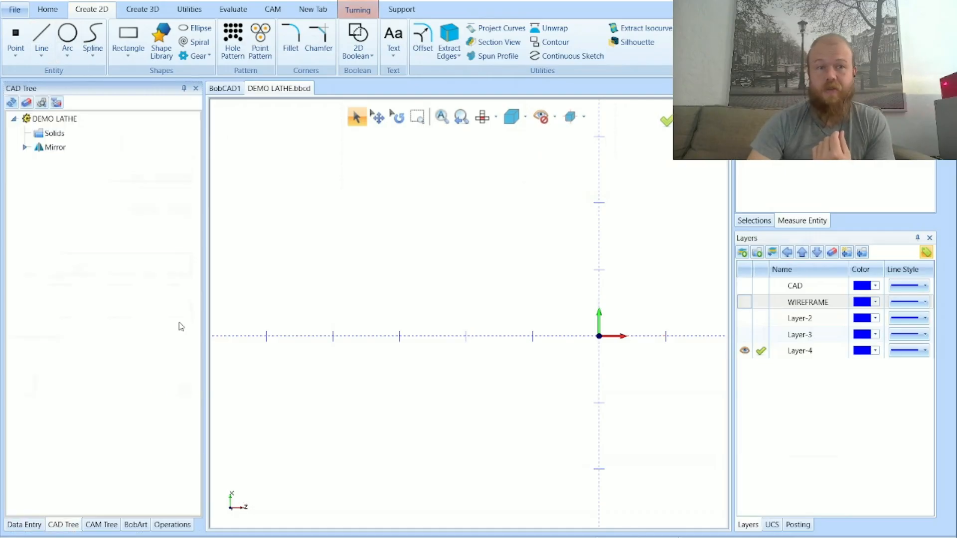
Switch Turning Mode off and back on to compare the coordinate axes
left_click(48, 9)
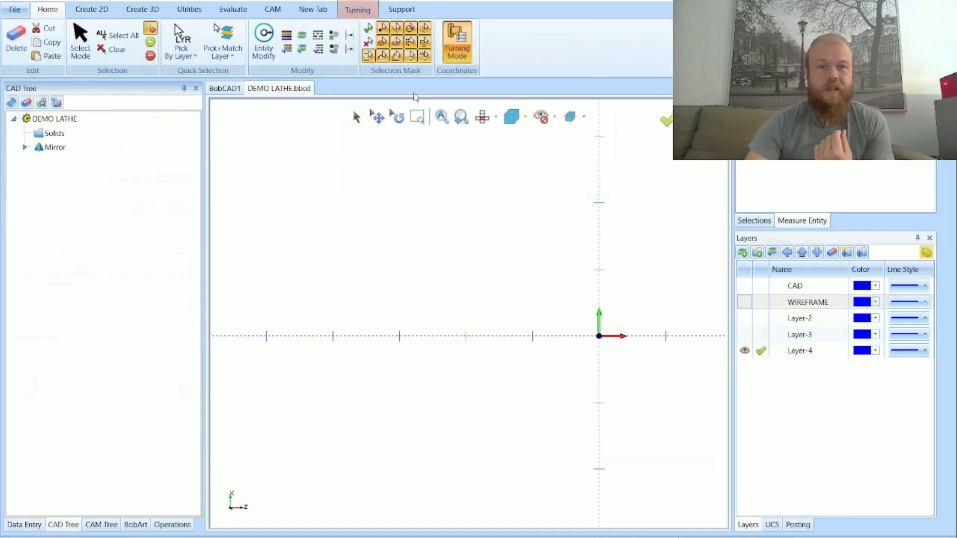
left_click(457, 50)
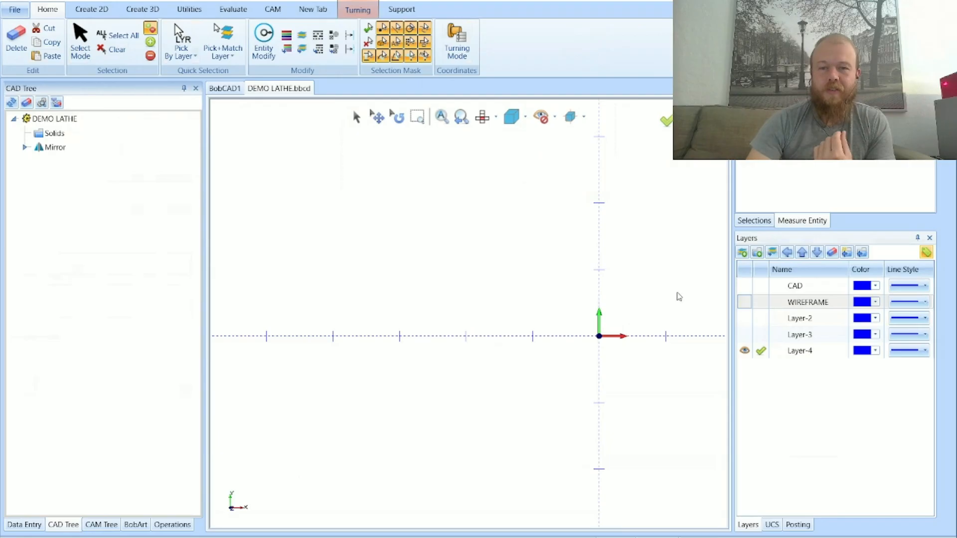
scroll(665, 282, "up", 4)
scroll(519, 357, "down", 2)
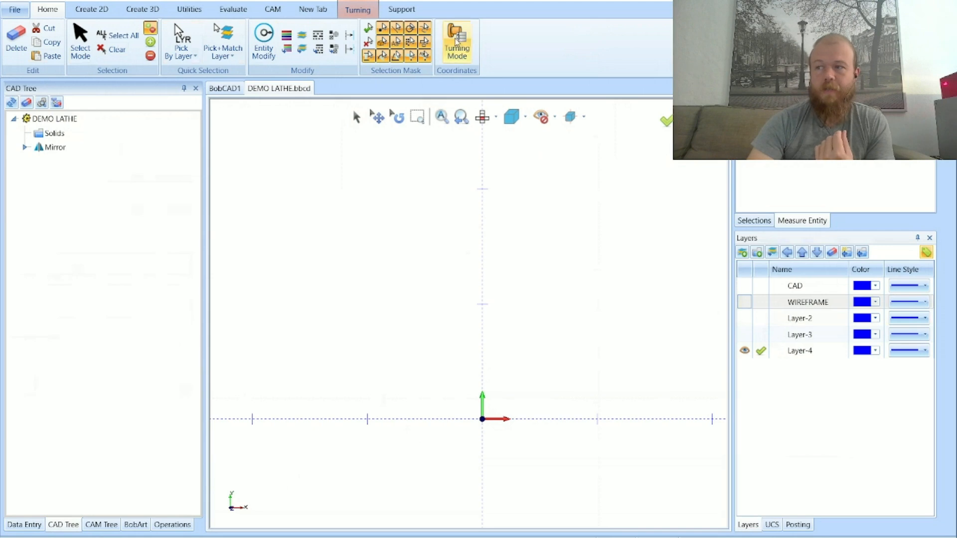
left_click(457, 45)
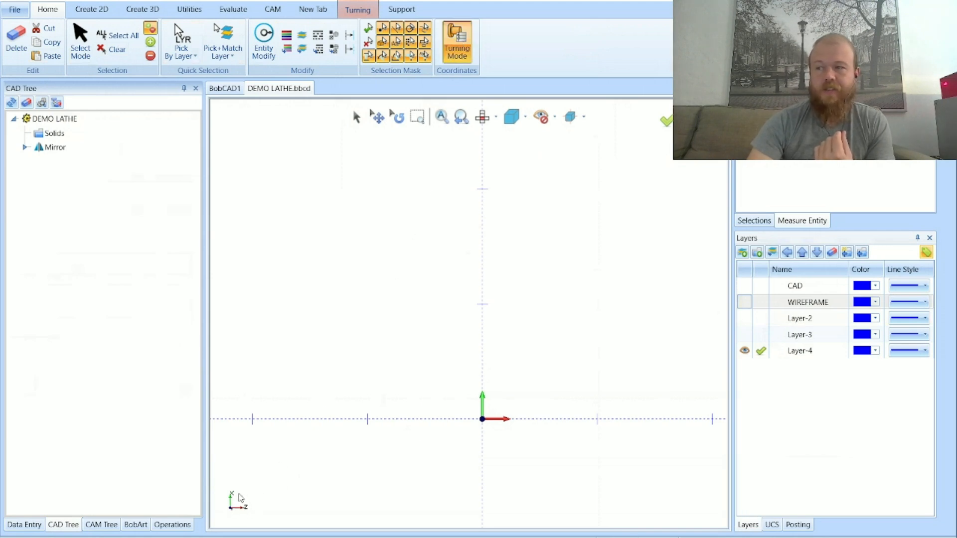
Draw a line from Z 0, X 1 to Z -2, X 1
left_click(92, 10)
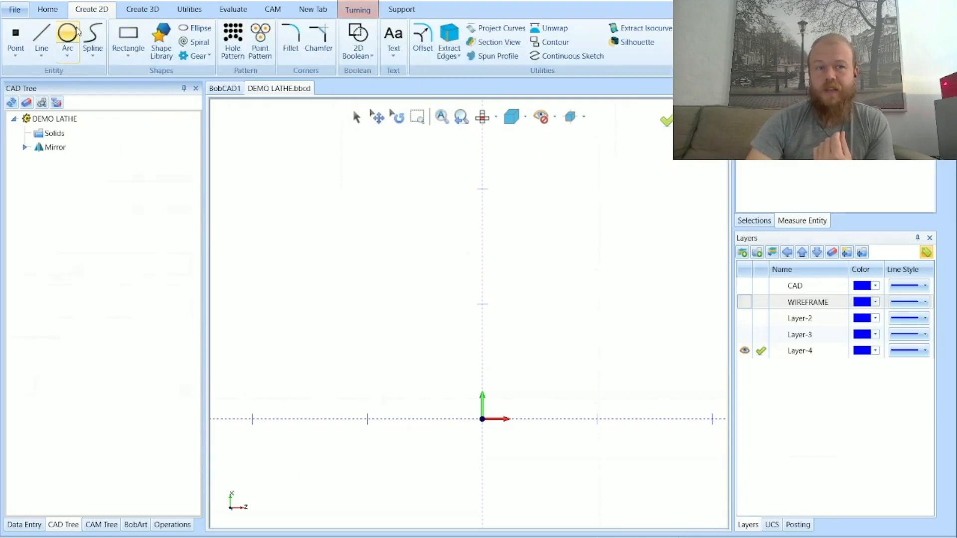
left_click(41, 35)
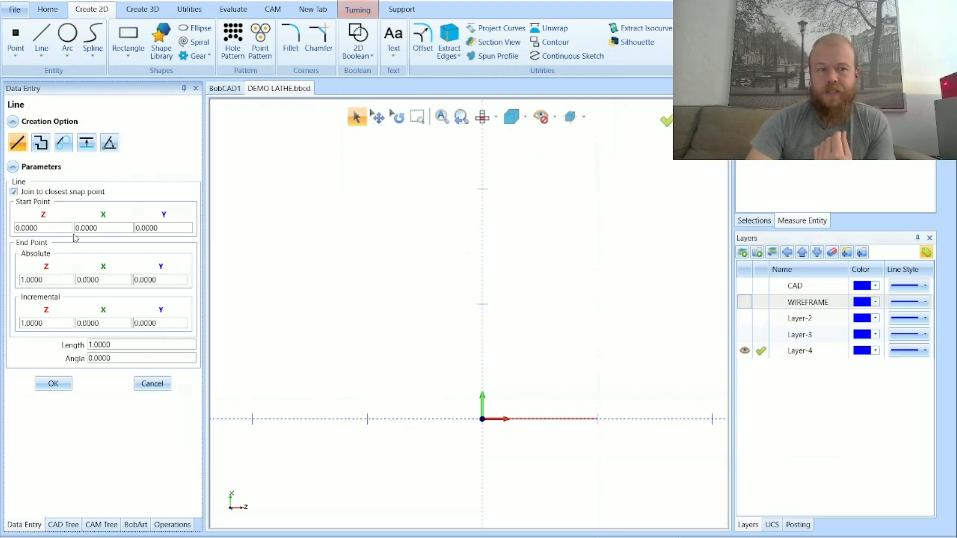
left_click(102, 227)
type("1")
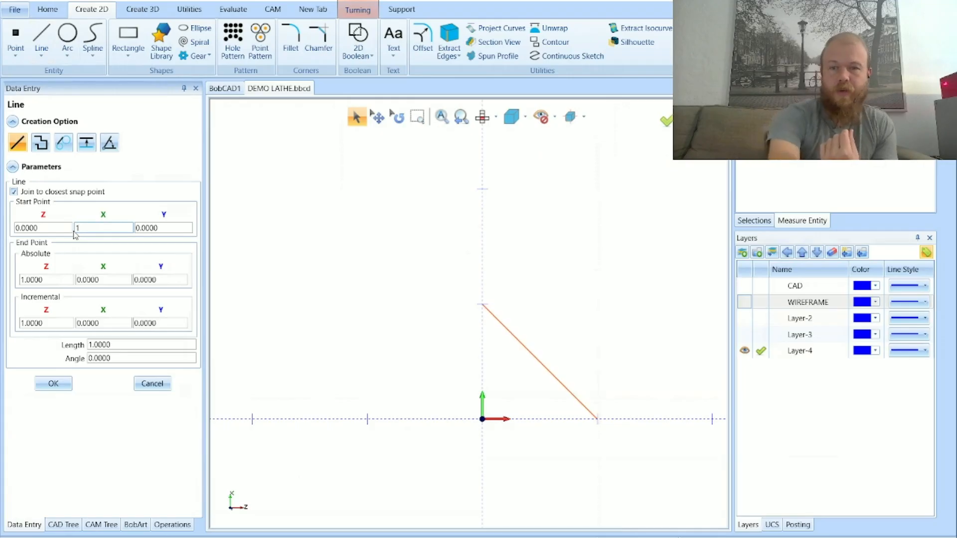
key("Tab")
key("Tab")
type("2")
key("Tab")
type("1")
key("Tab")
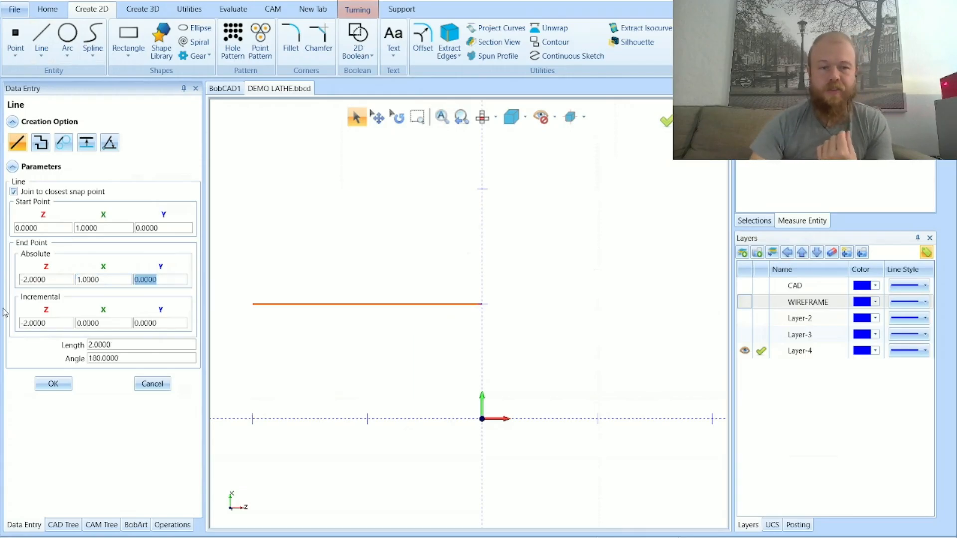
left_click(54, 384)
Draw a vertical line about 0.81 long from the first line's end at Z -2 to about X 1.81
scroll(346, 382, "down", 3)
scroll(293, 339, "up", 4)
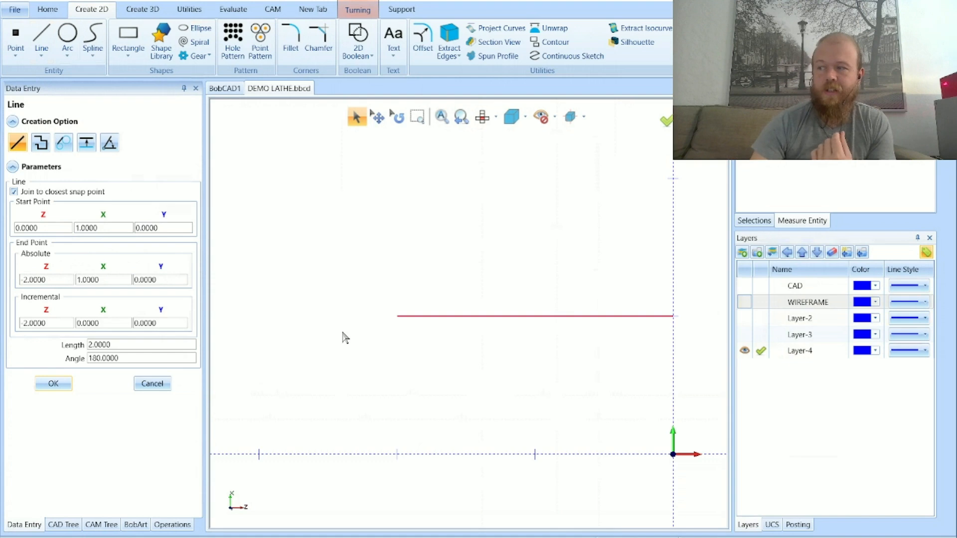
left_click(397, 316)
scroll(444, 287, "down", 2)
scroll(307, 246, "up", 3)
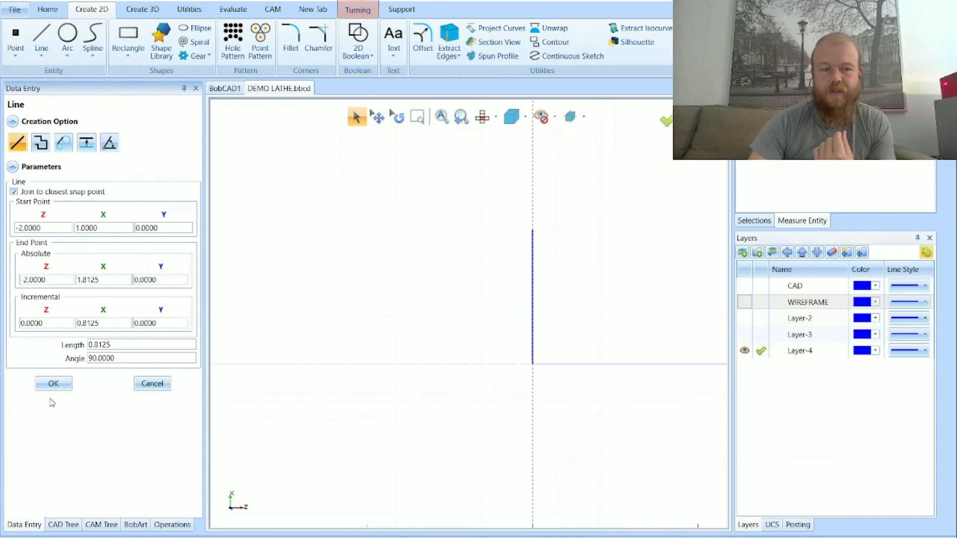
left_click(53, 383)
Draw a horizontal line from the vertical line's upper end to about Z -3.63, and finish the Line command
left_click(533, 230)
left_click(261, 229)
scroll(315, 352, "down", 2)
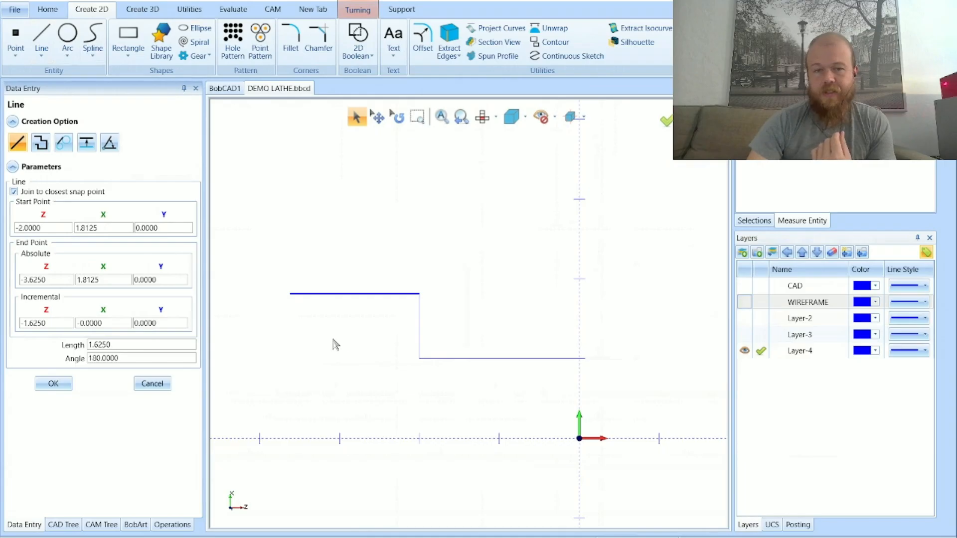
left_click(164, 387)
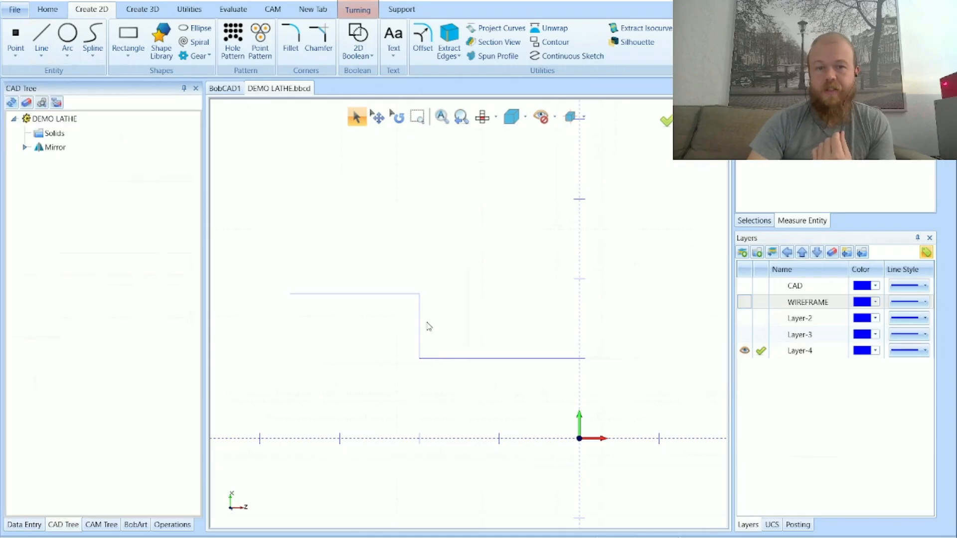
Add a trimmed fillet of radius 0.25 between the upper horizontal line and the vertical line
left_click(67, 36)
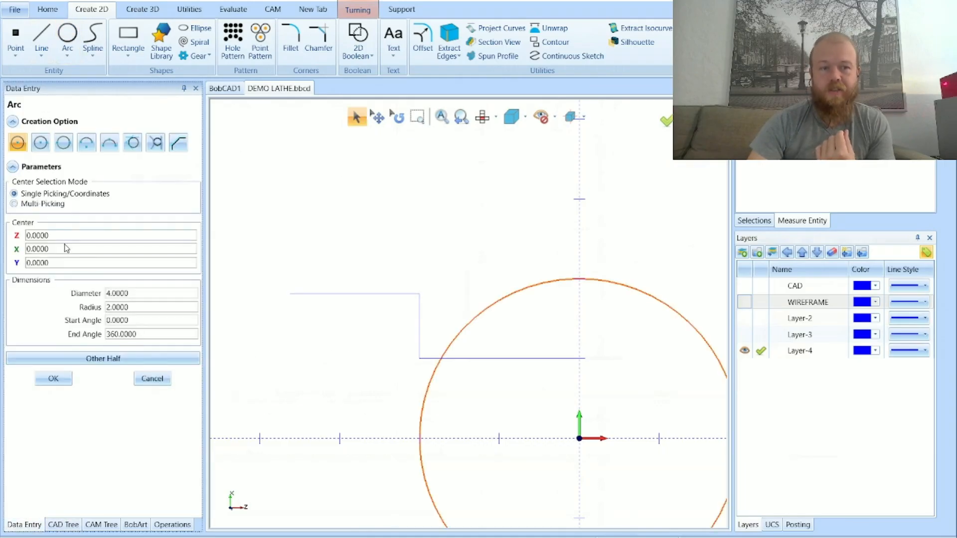
left_click_drag(56, 237, 18, 252)
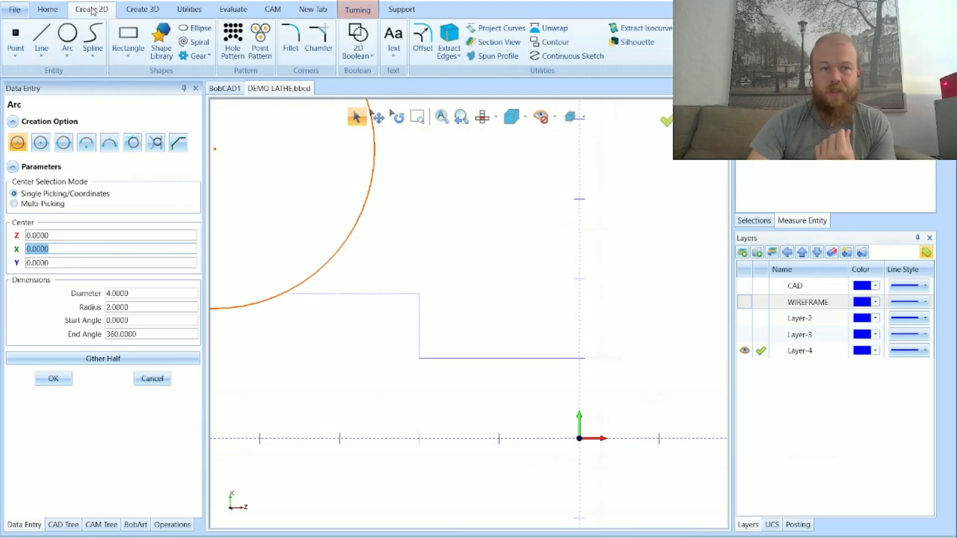
left_click(291, 42)
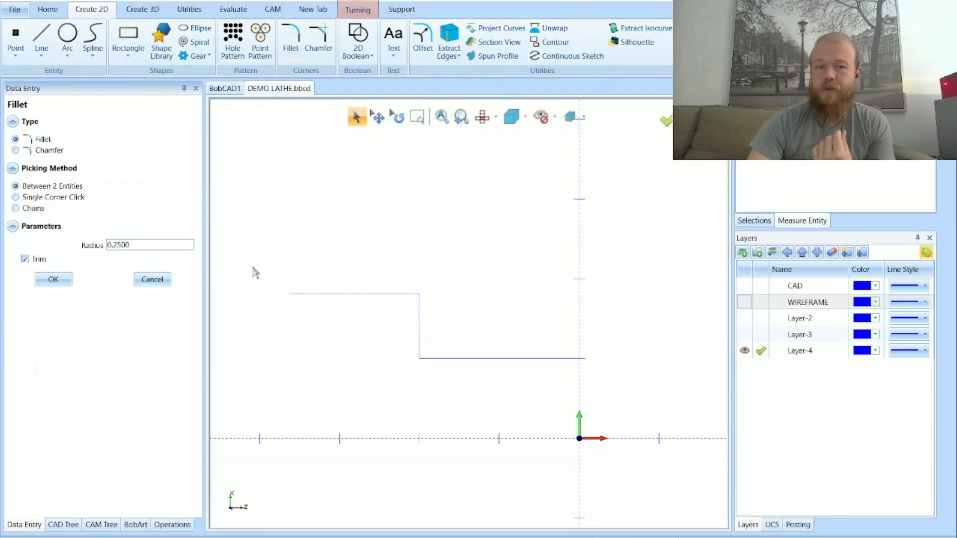
left_click(397, 295)
left_click(420, 327)
scroll(384, 321, "up", 2)
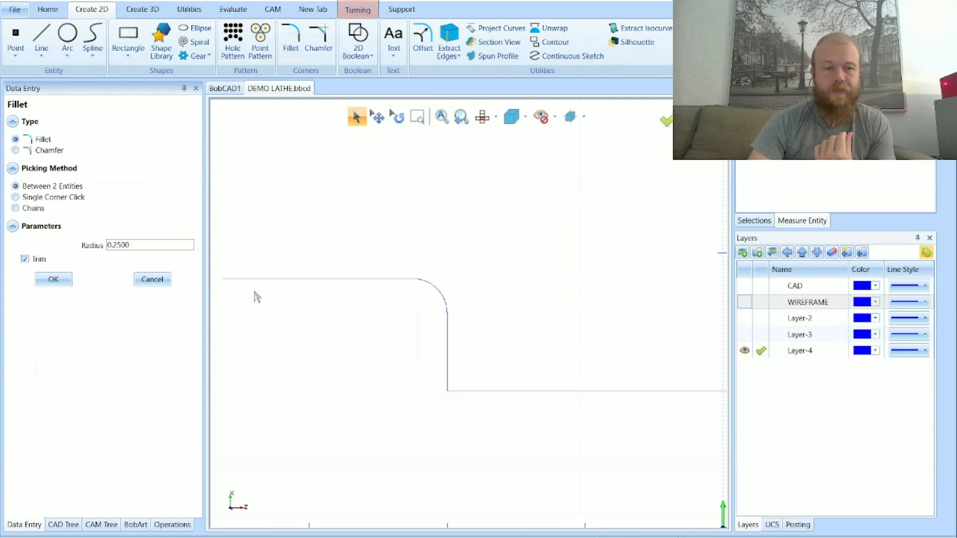
left_click(152, 280)
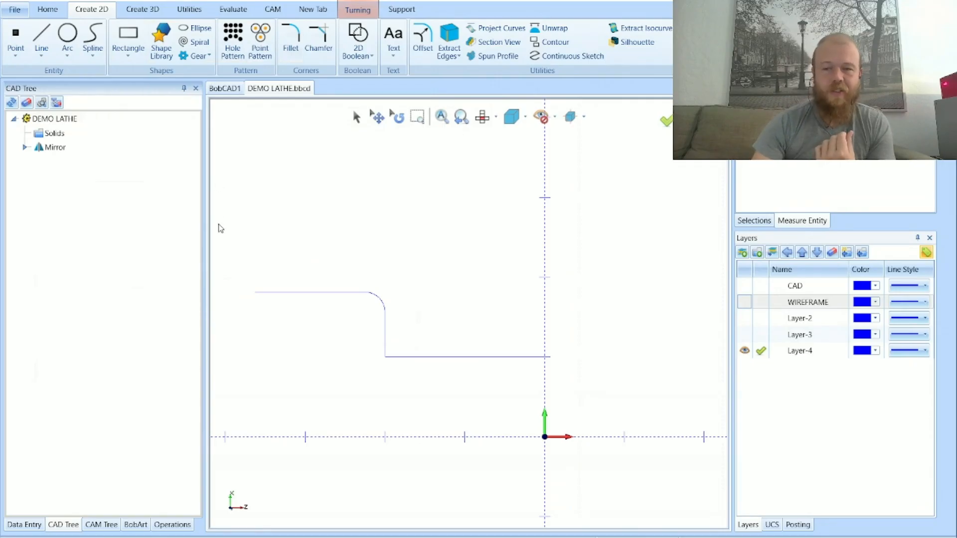
Show the CAD layer and delete the red mirrored solid on the positive Z side of the origin
scroll(389, 339, "down", 2)
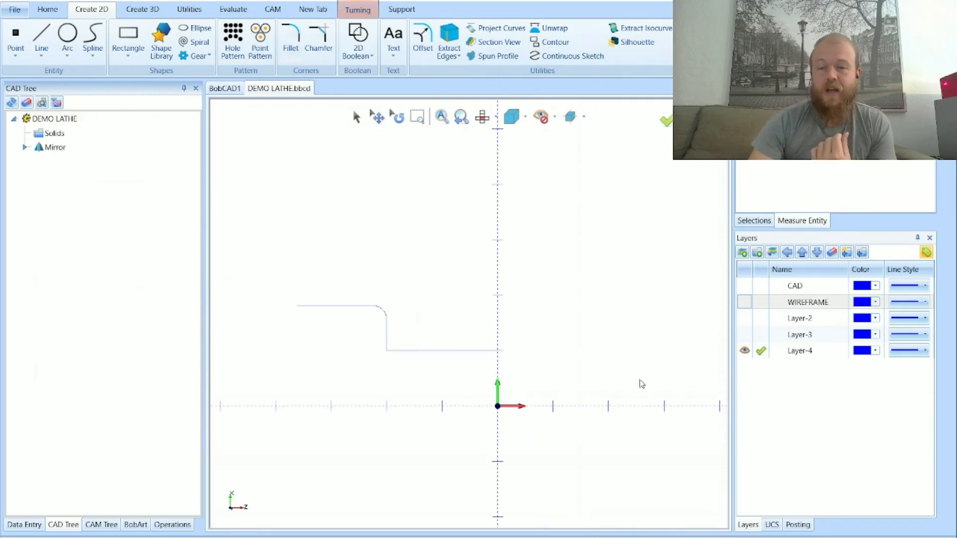
scroll(491, 335, "down", 2)
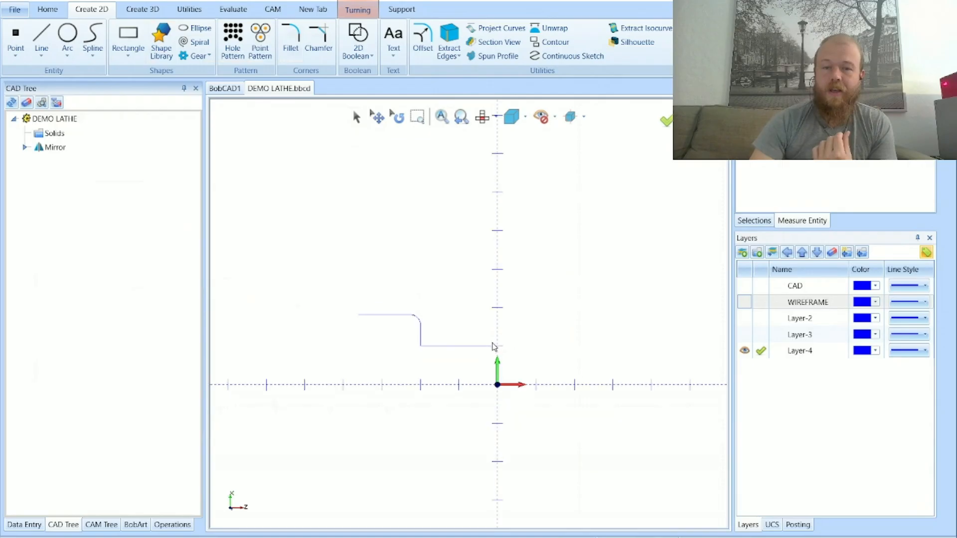
left_click(744, 288)
left_click(357, 116)
left_click(618, 332)
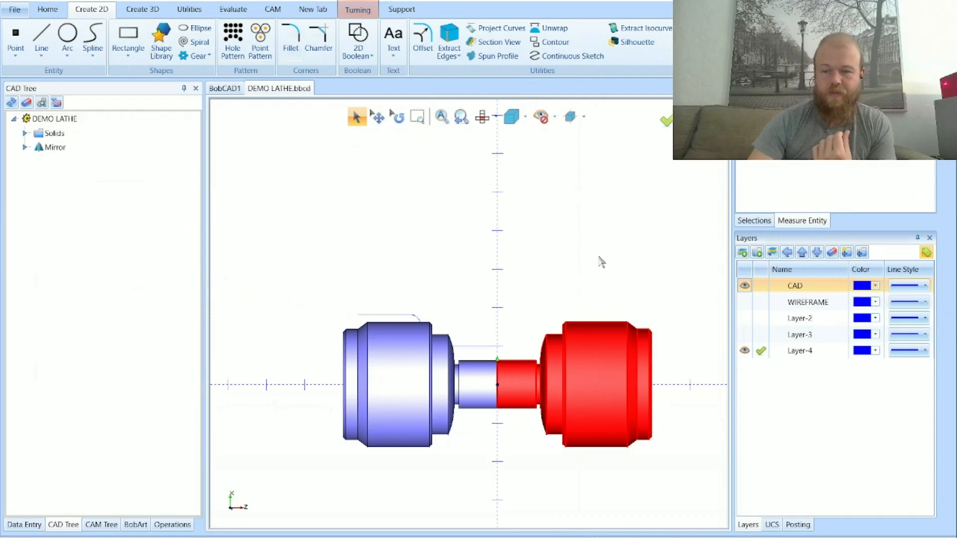
key("Delete")
Make CAD the active layer and hide Layer-4
left_click(760, 286)
left_click(744, 350)
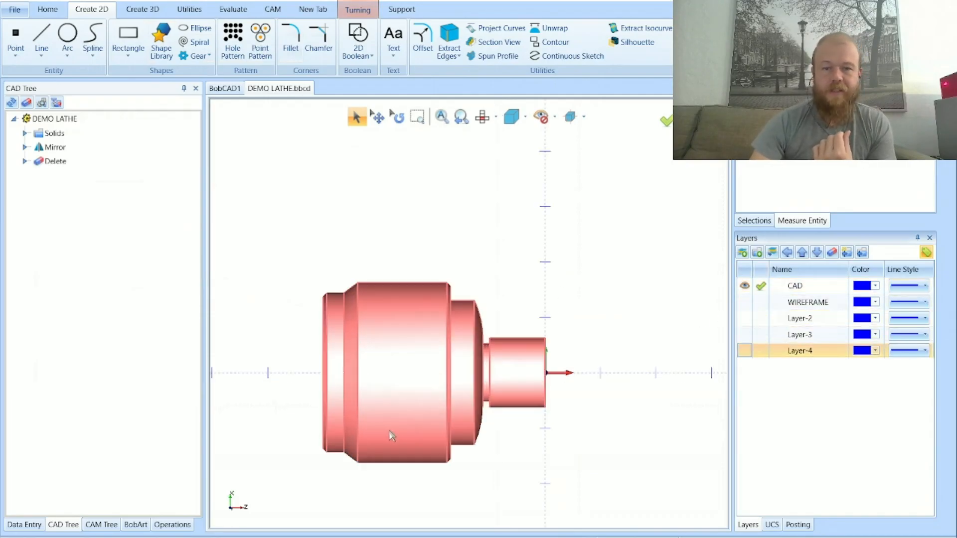
scroll(389, 434, "up", 2)
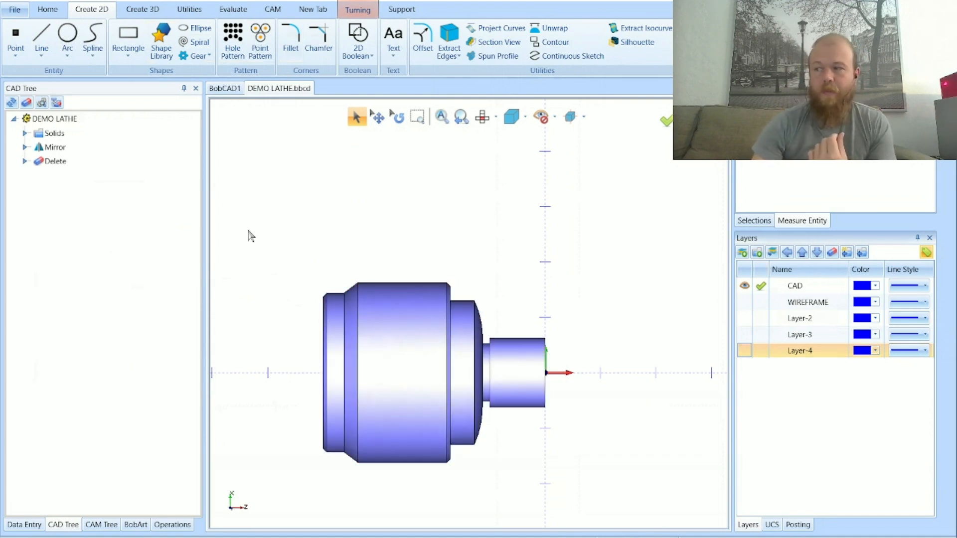
Examine which file formats can be opened, including Solidworks and STEP, and leave without opening a file
left_click(56, 2)
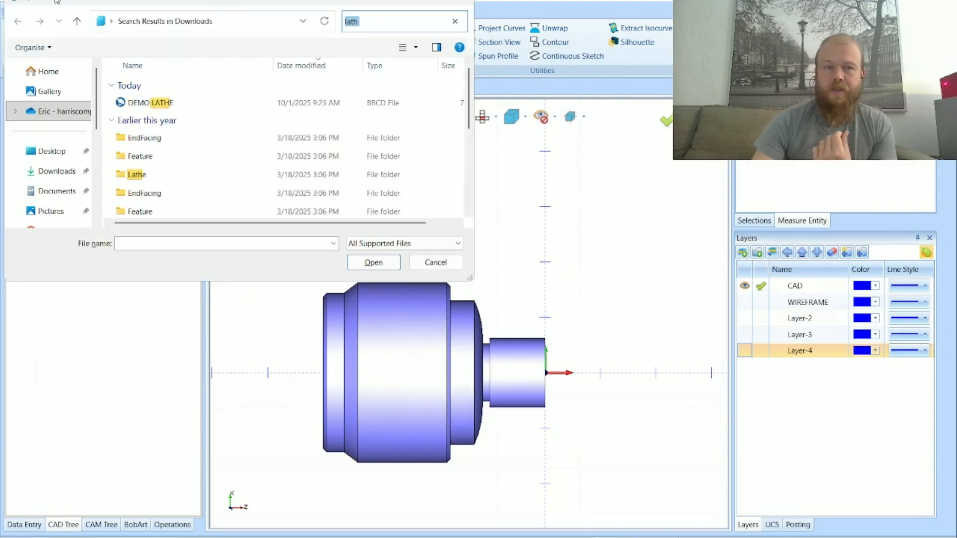
left_click(402, 245)
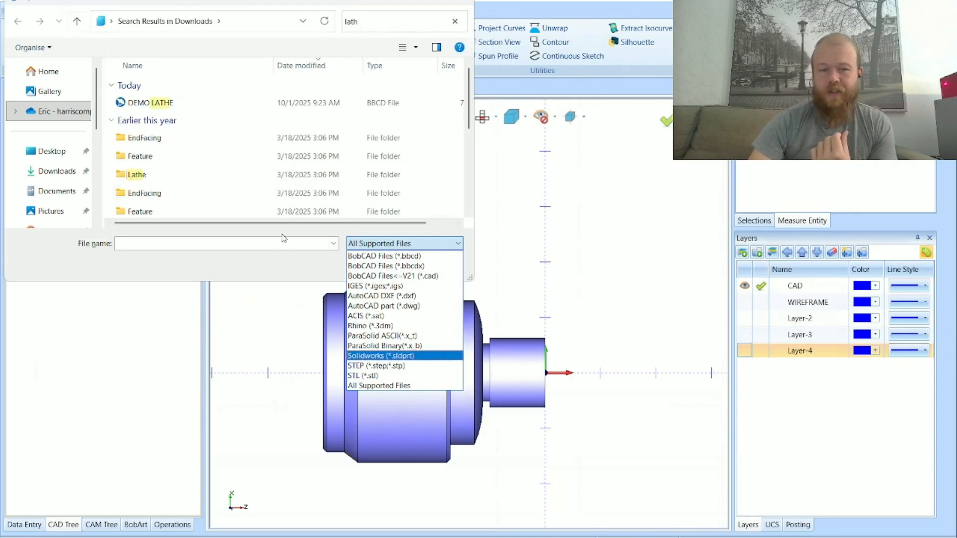
left_click(302, 271)
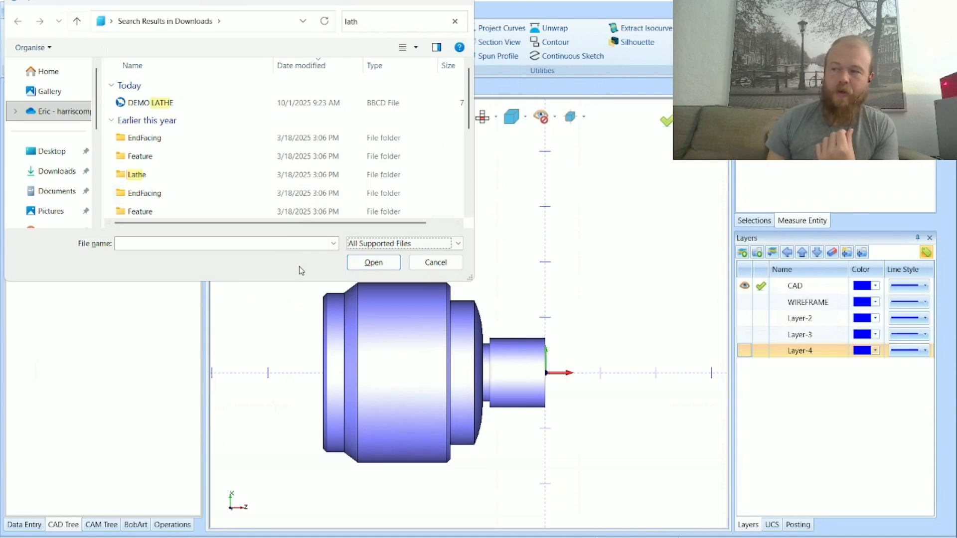
left_click(414, 244)
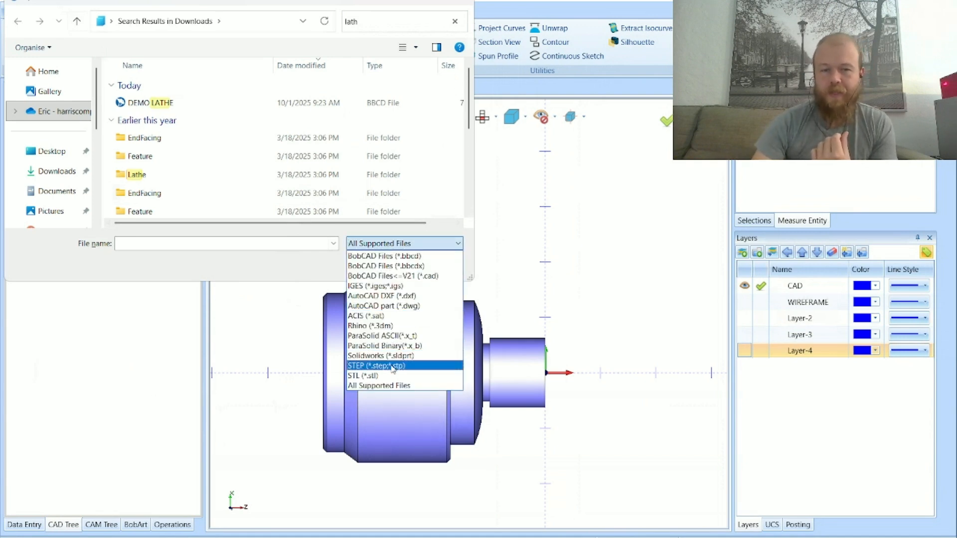
left_click(287, 264)
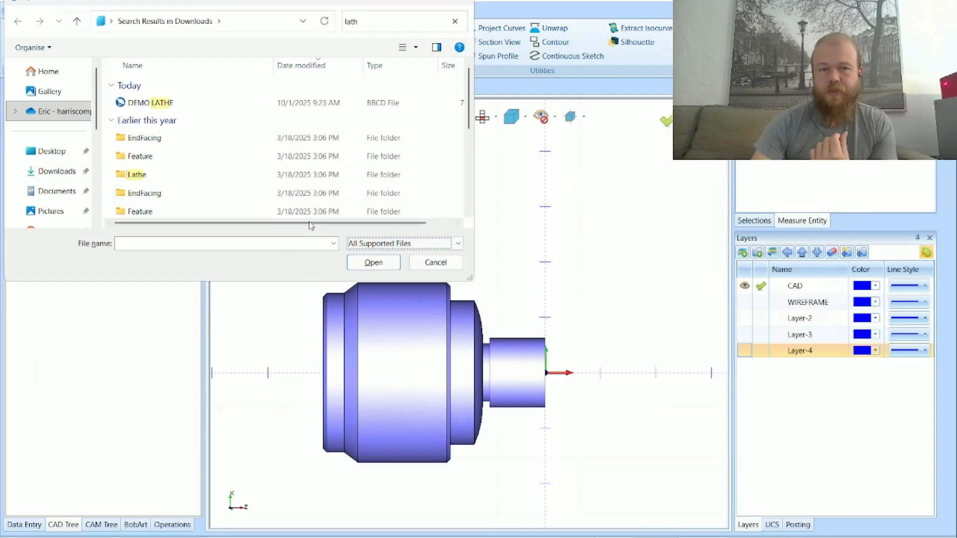
left_click(432, 263)
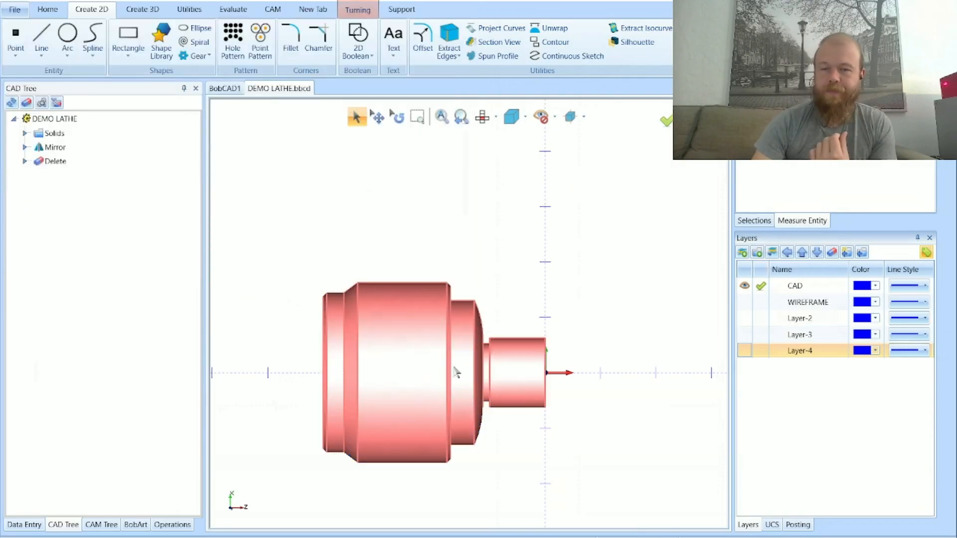
right_click(678, 315)
left_click(700, 338)
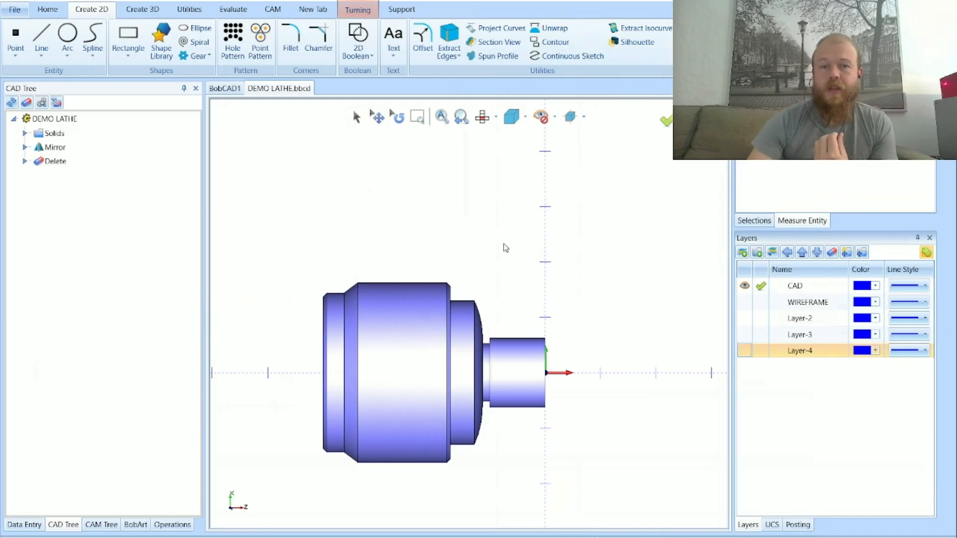
Create a Spun Profile of the whole solid along the Z axis with Arc Fit and a tolerance of 0.0010
left_click(486, 56)
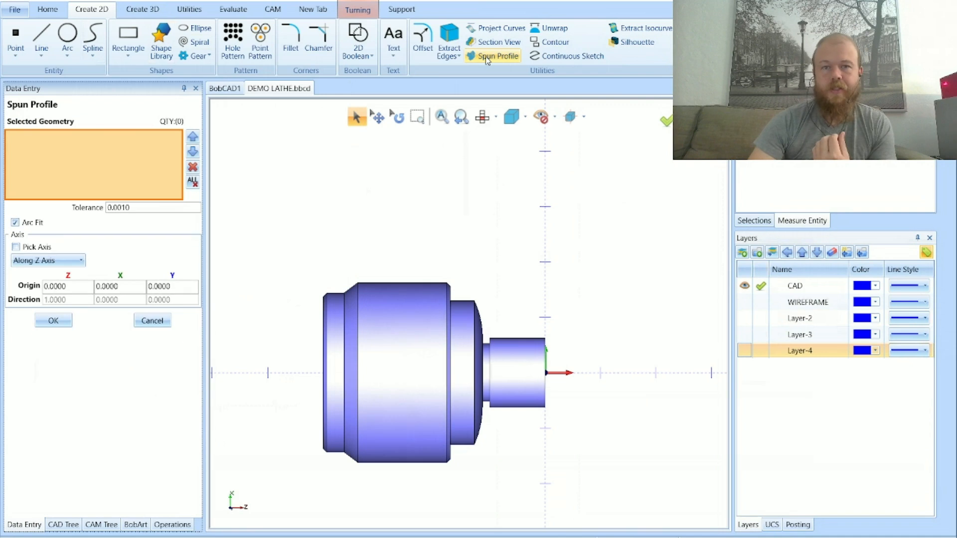
left_click_drag(509, 396, 650, 492)
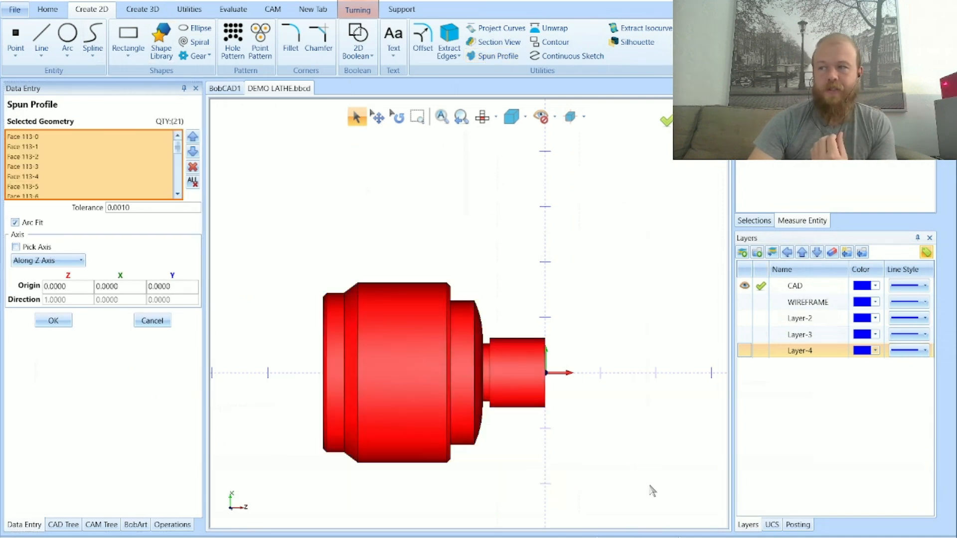
left_click(55, 324)
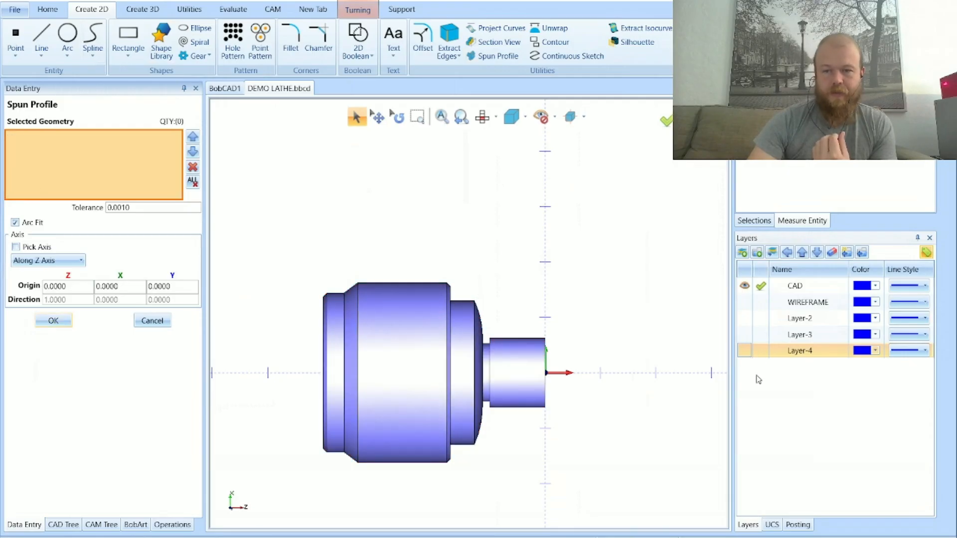
Add a new layer below Layer-4 and check what it contains by hiding and showing the CAD layer
right_click(760, 370)
left_click(793, 377)
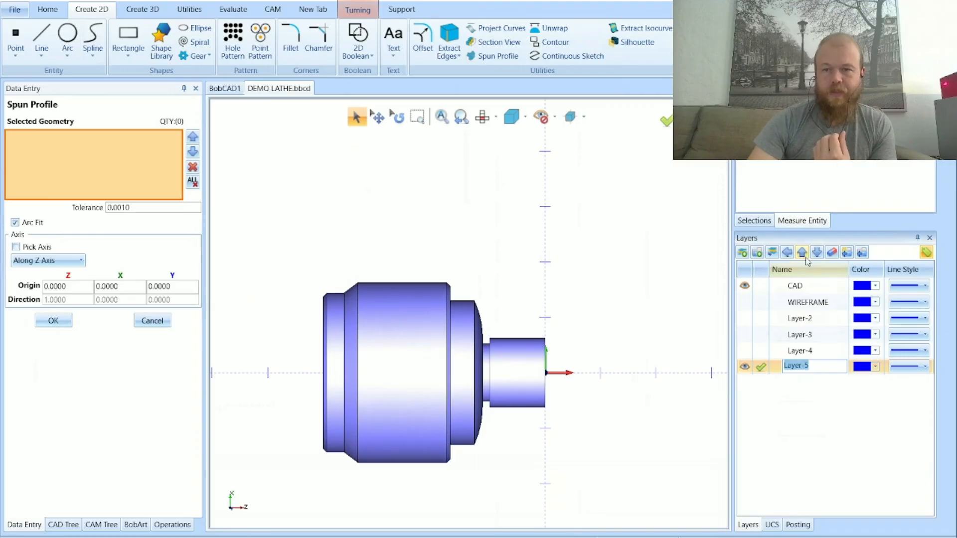
right_click(780, 387)
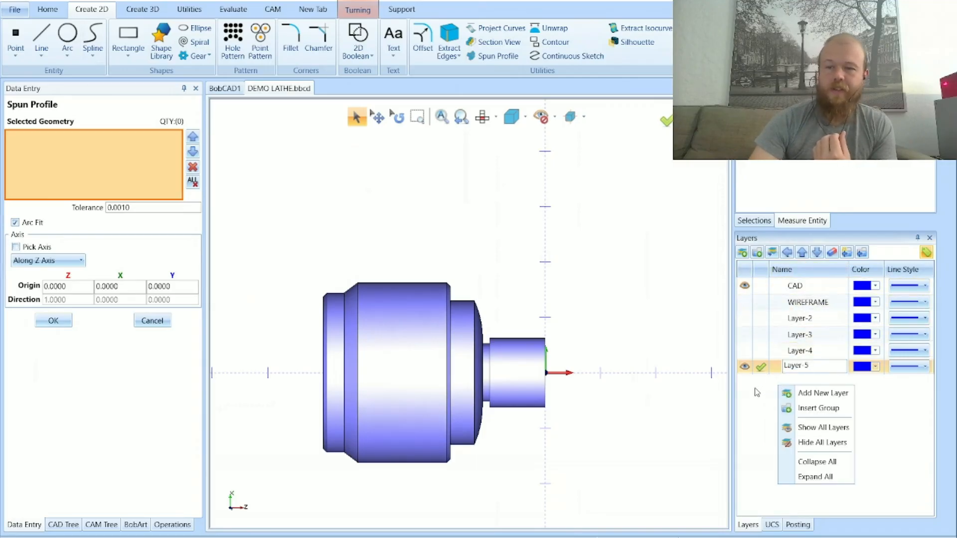
left_click(763, 401)
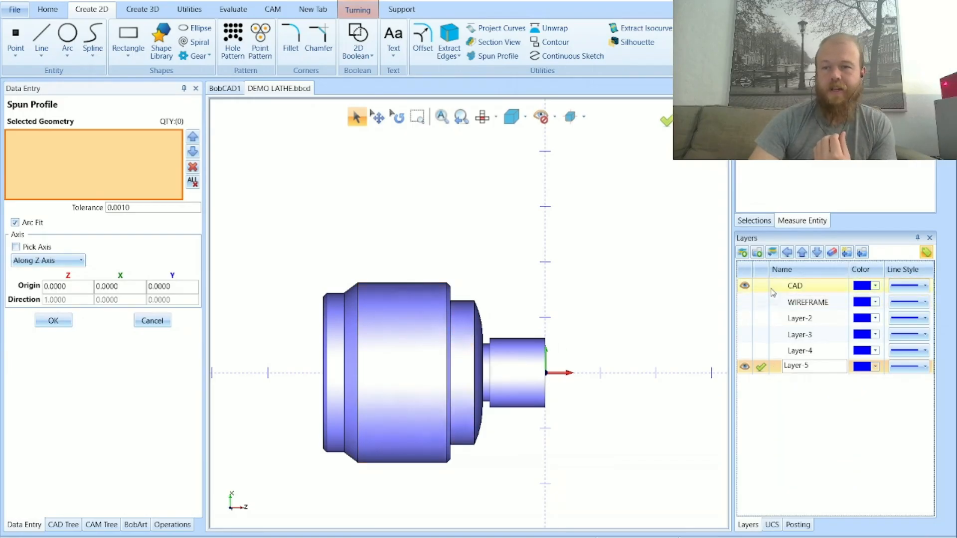
left_click(745, 287)
left_click(745, 287)
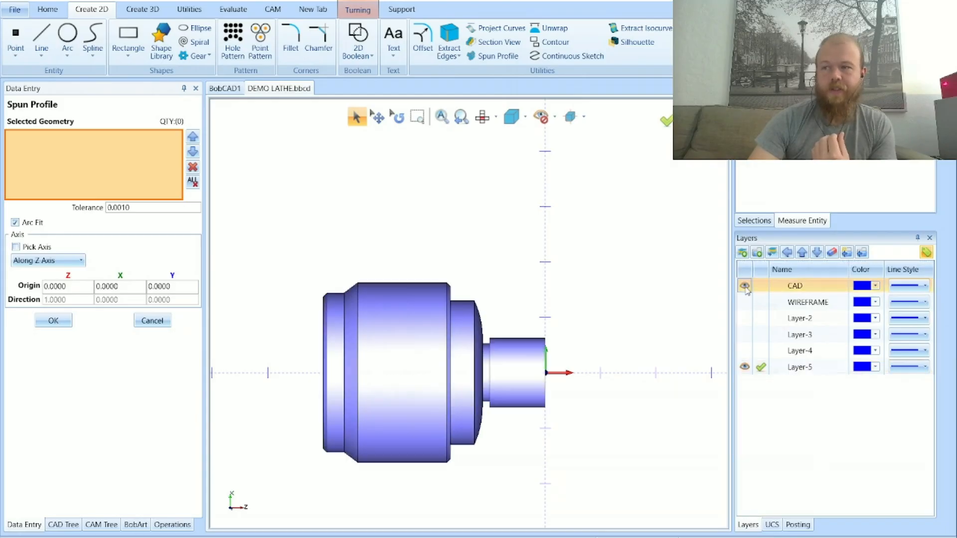
left_click(745, 288)
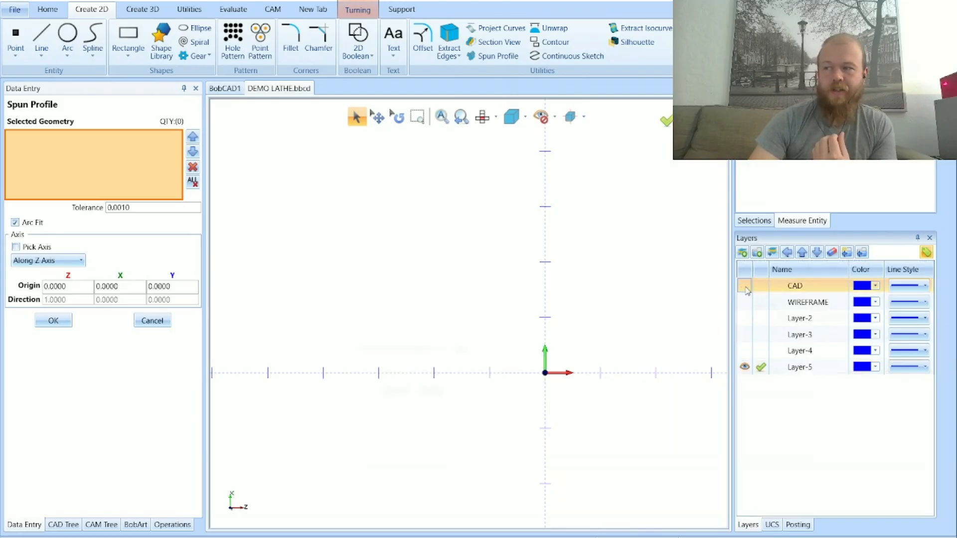
left_click(744, 286)
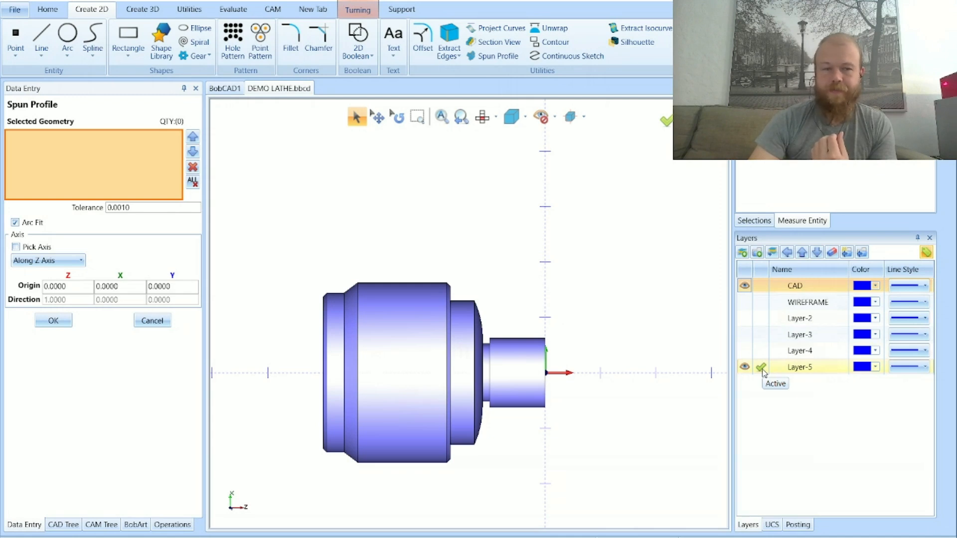
Generate the spun profile of the whole solid on the new layer along the Z axis, and hide the CAD layer
right_click_drag(251, 205, 598, 468)
left_click_drag(597, 468, 602, 473)
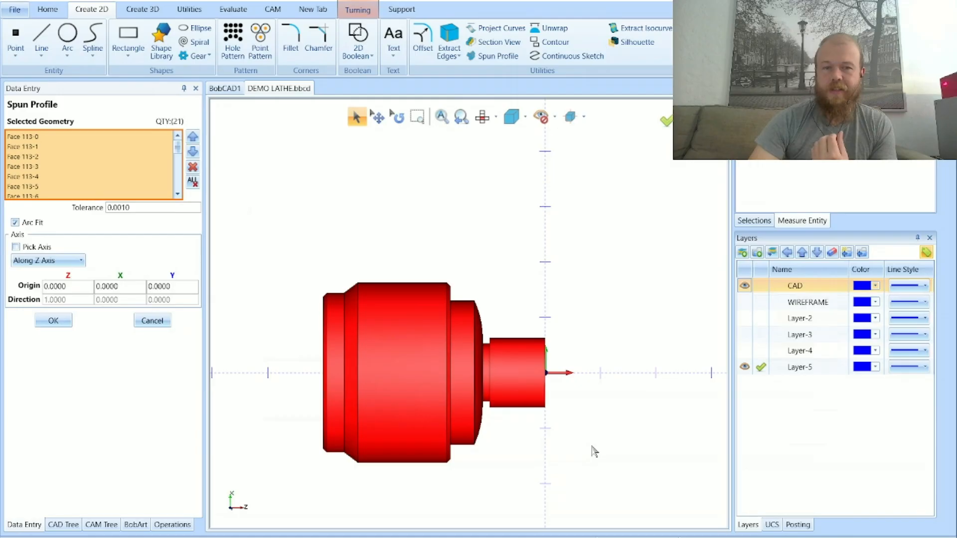
left_click(53, 320)
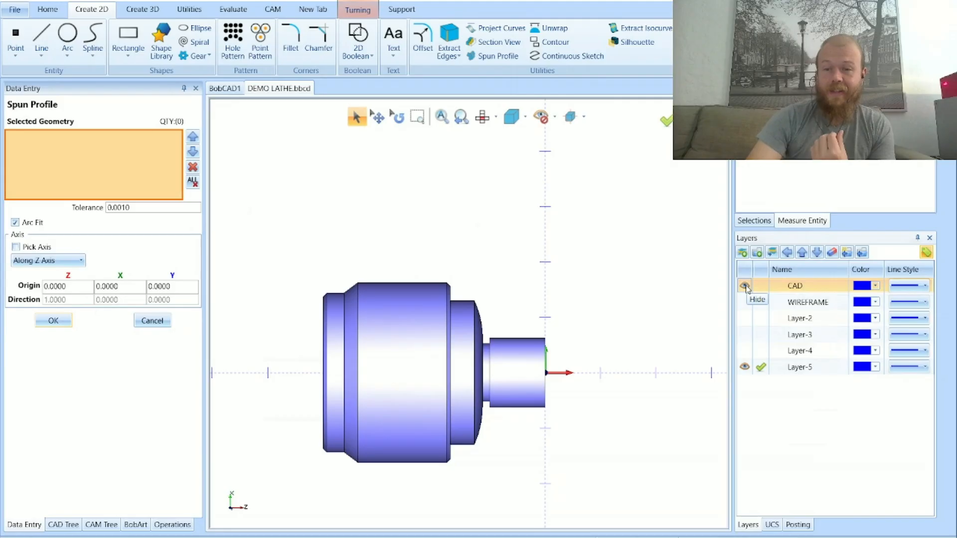
left_click(745, 285)
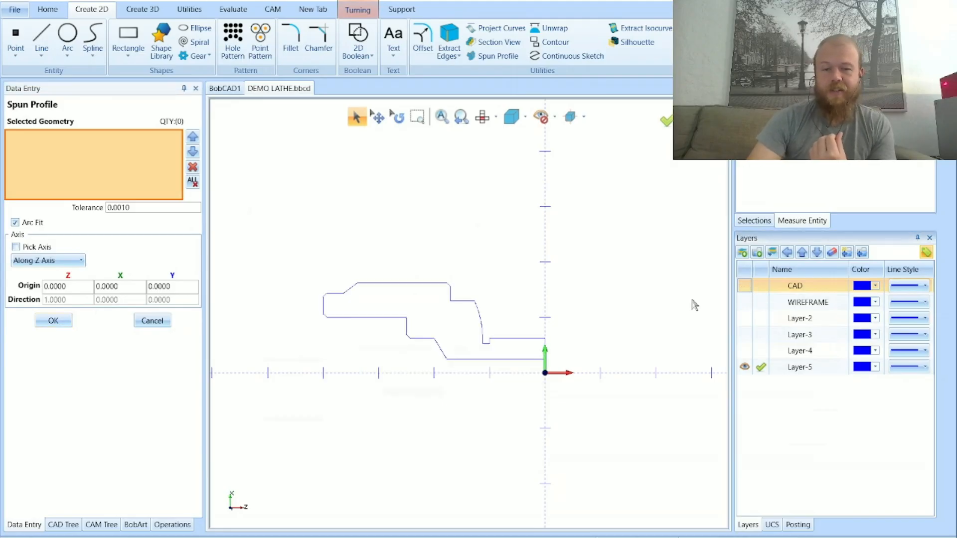
Compare the spun profile with the solid in tilted and flat views by toggling the CAD layer, and leave the Spun Profile command
scroll(455, 338, "up", 2)
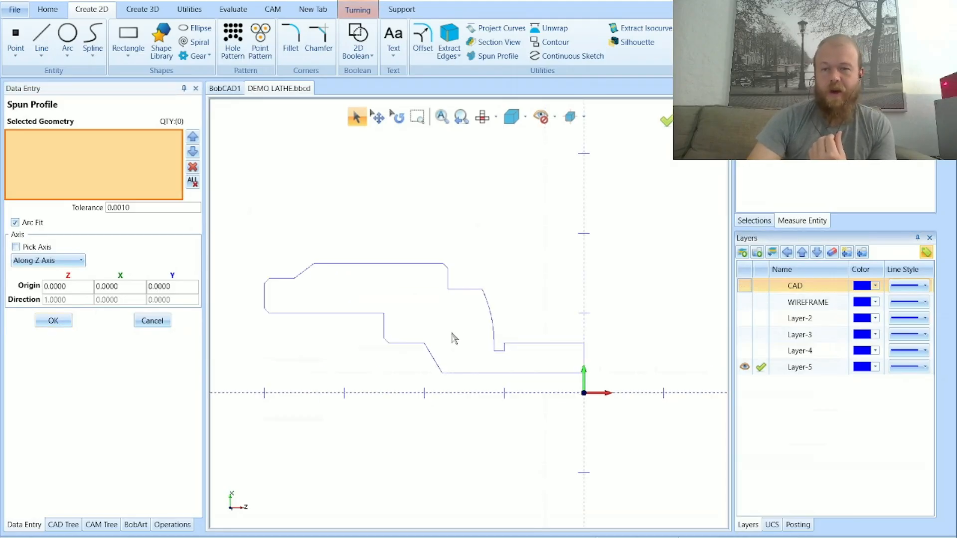
middle_click_drag(452, 334, 470, 327)
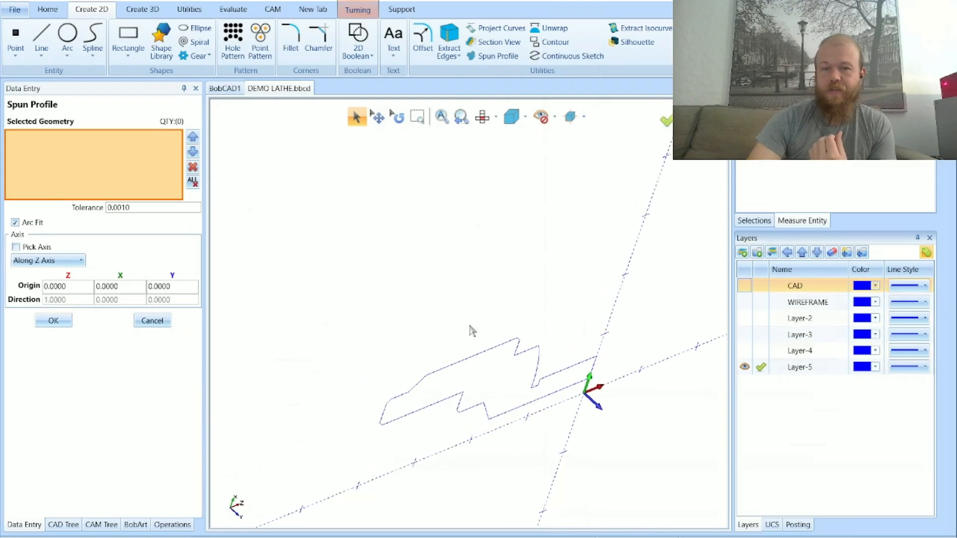
left_click(745, 287)
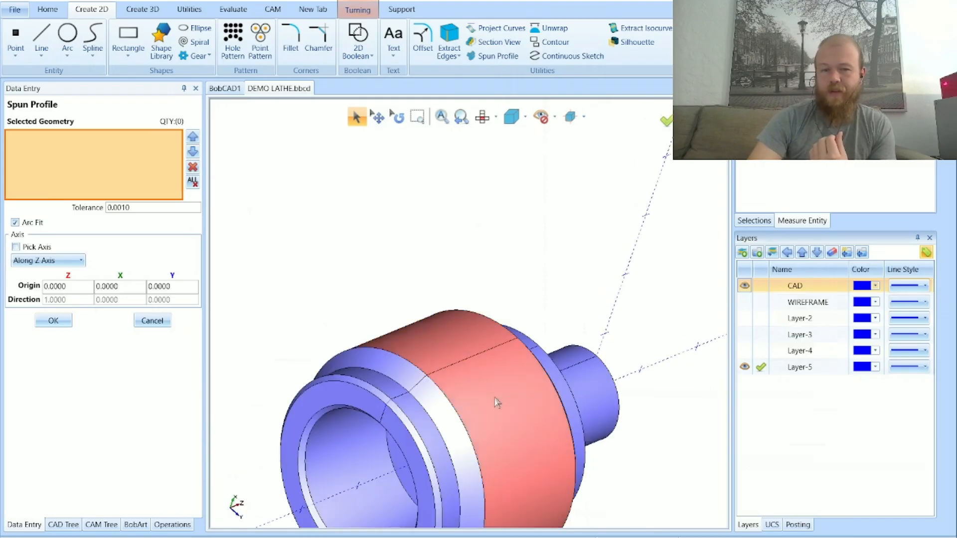
left_click(745, 285)
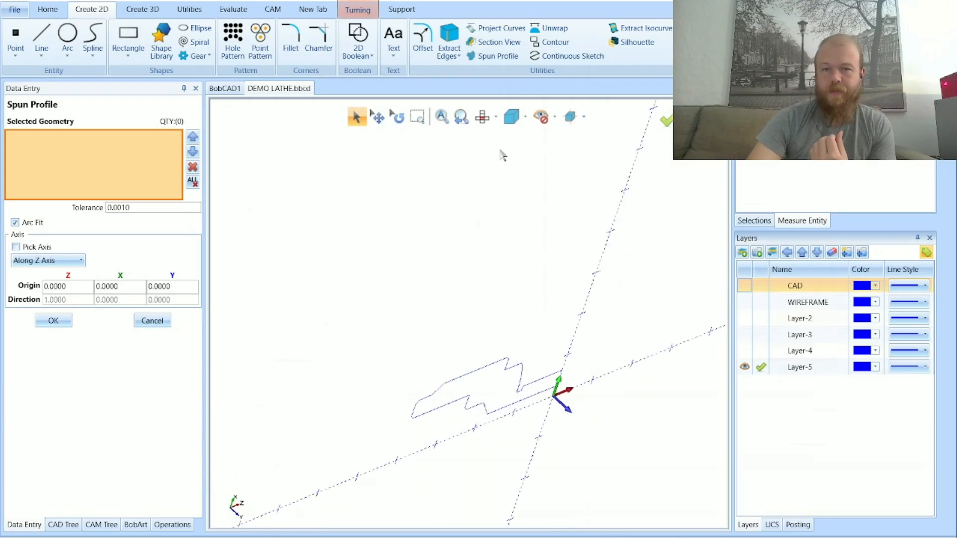
left_click(482, 116)
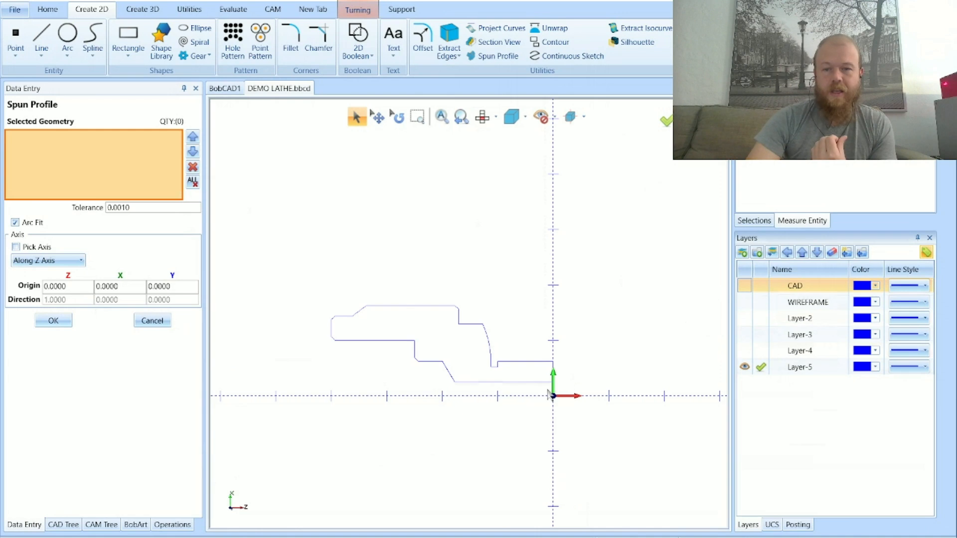
scroll(562, 387, "up", 2)
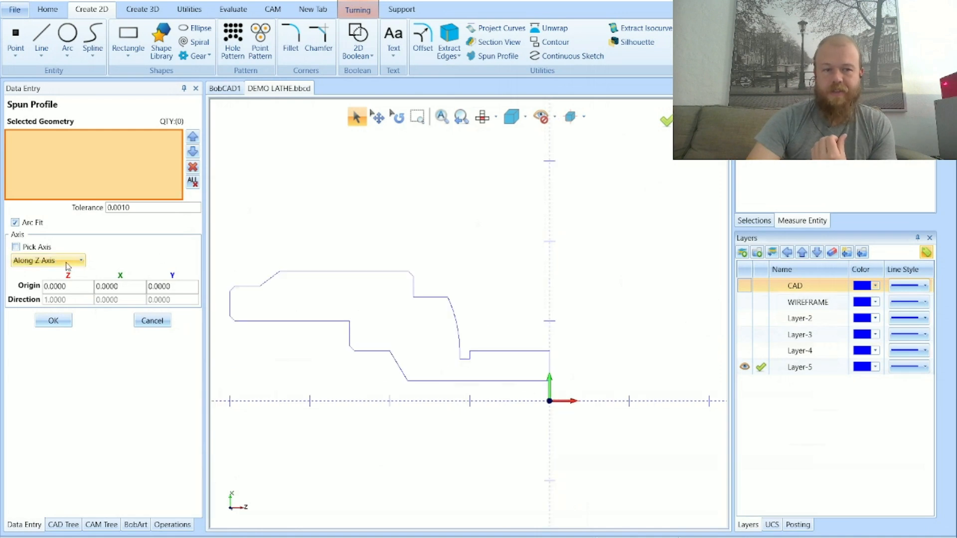
middle_click_drag(459, 345, 654, 315)
left_click(744, 285)
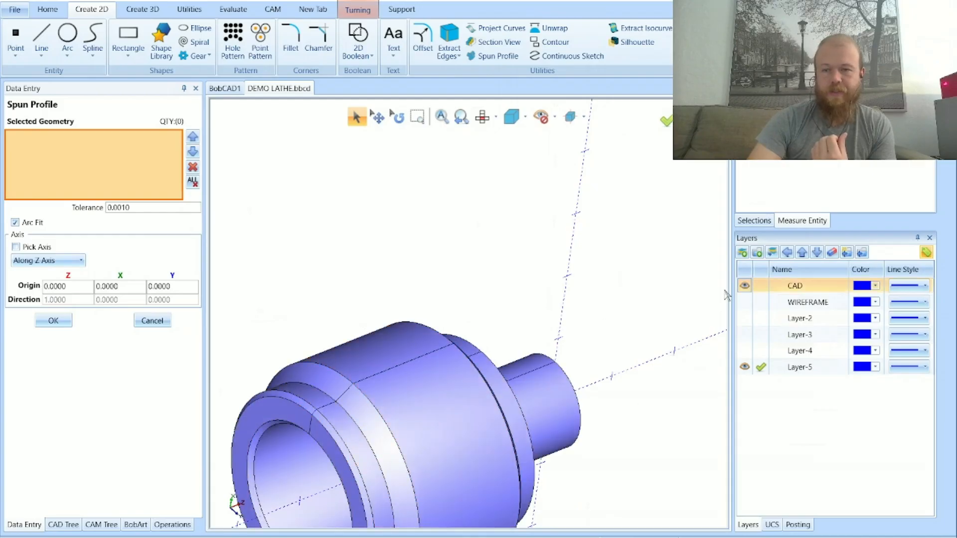
left_click(744, 285)
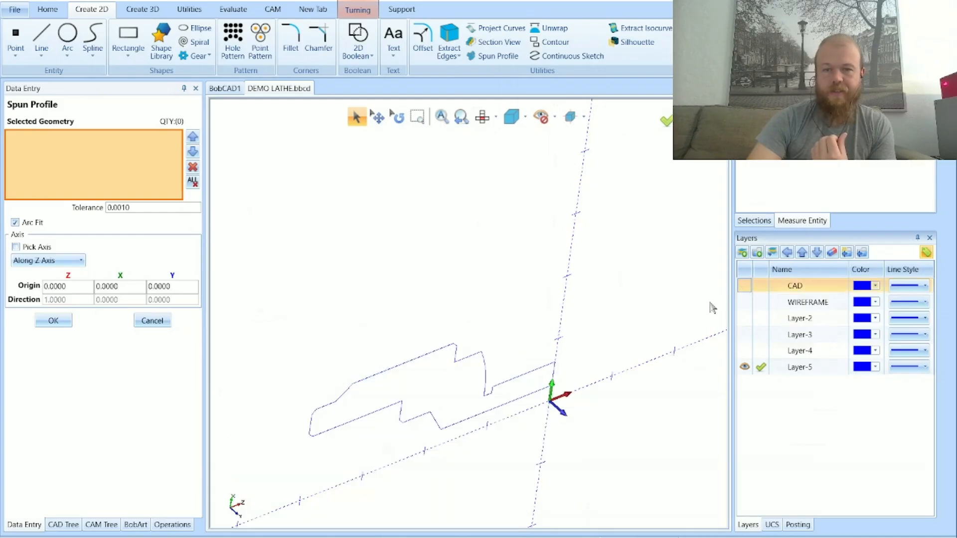
left_click(482, 116)
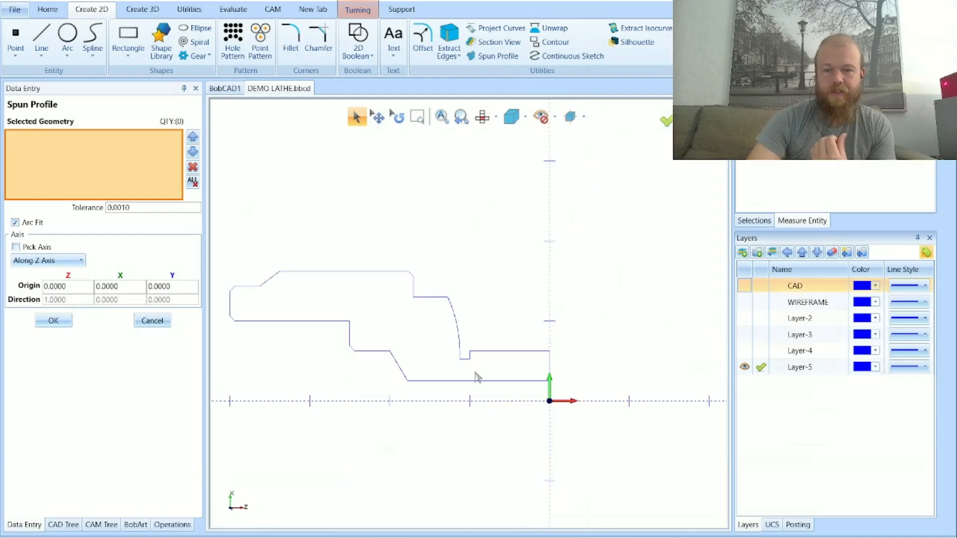
left_click(152, 321)
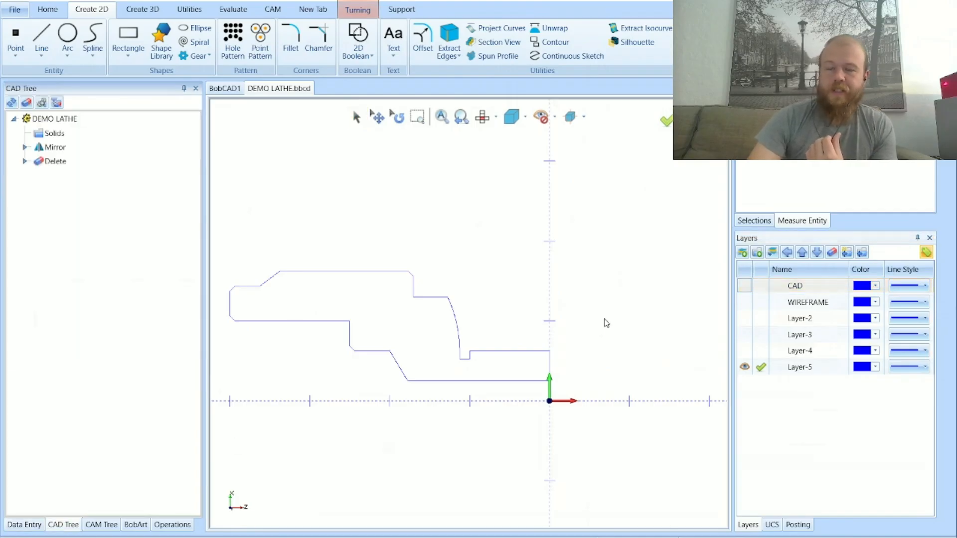
scroll(598, 337, "down", 2)
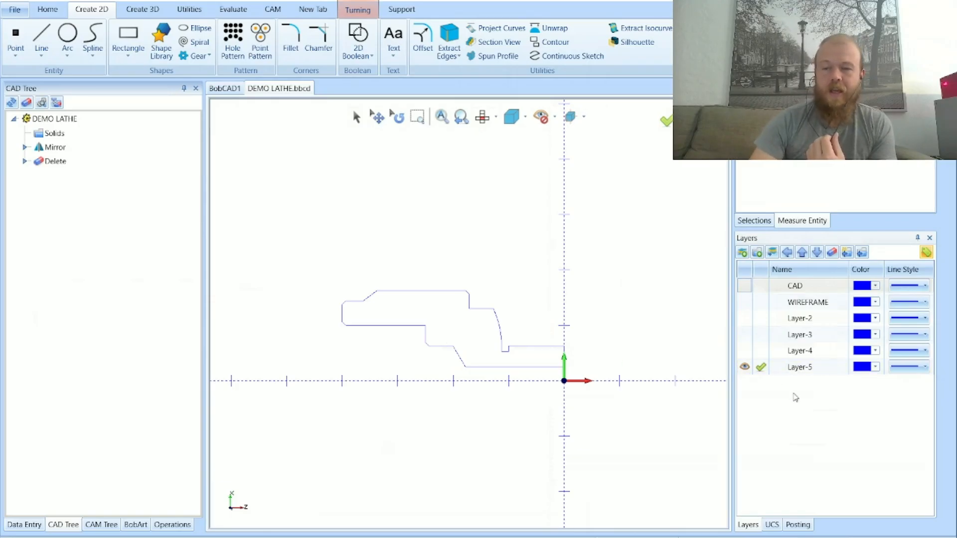
left_click(796, 397)
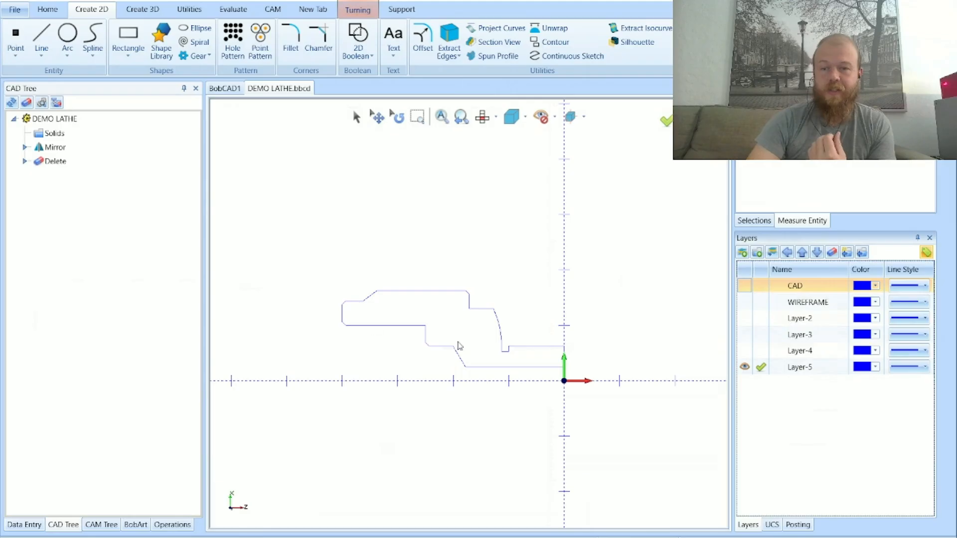
left_click(744, 286)
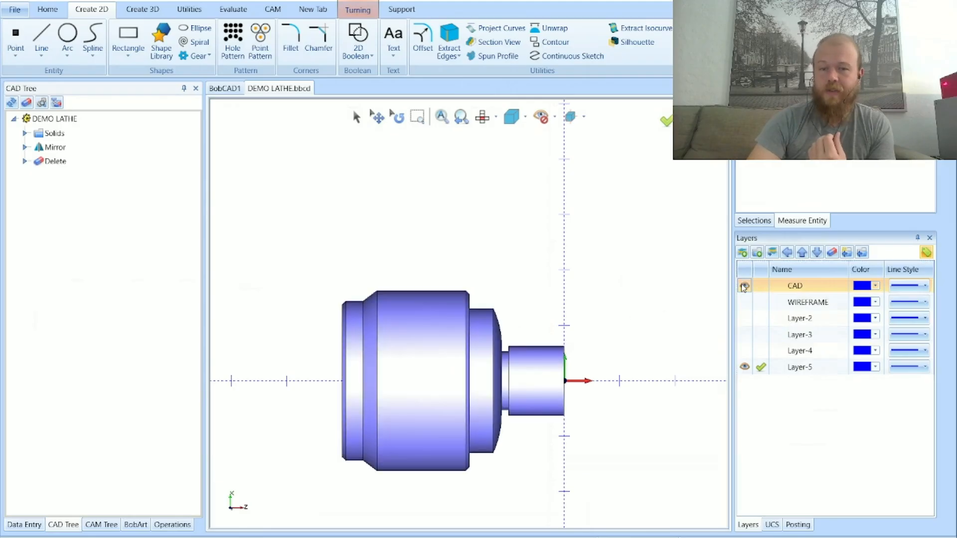
left_click(744, 287)
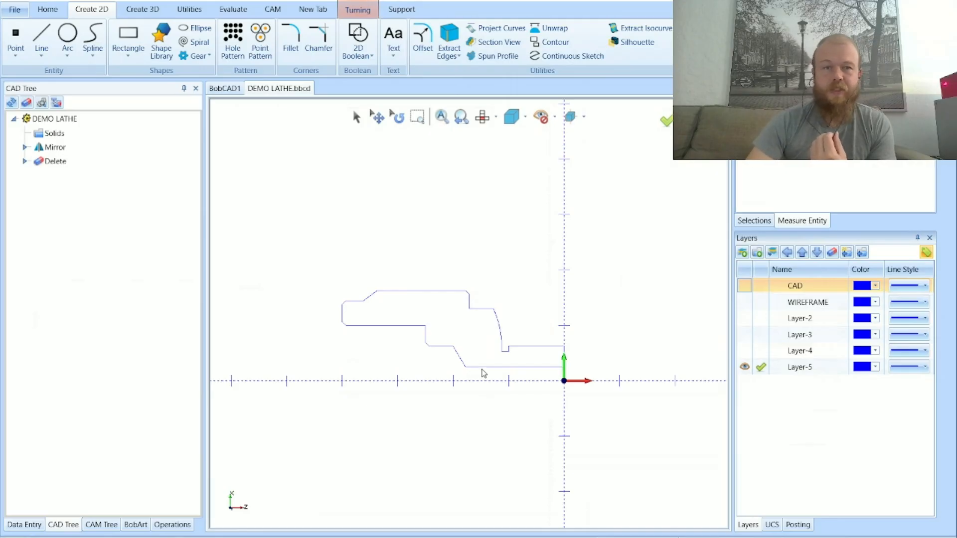
Examine the lathe machines available for a new Turning job, and leave the job setup without creating it
left_click(275, 11)
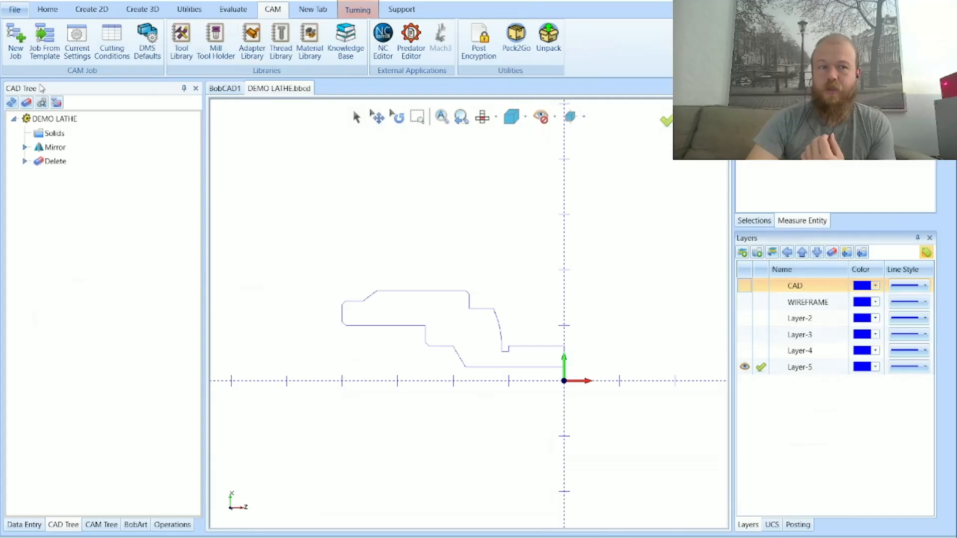
left_click(16, 54)
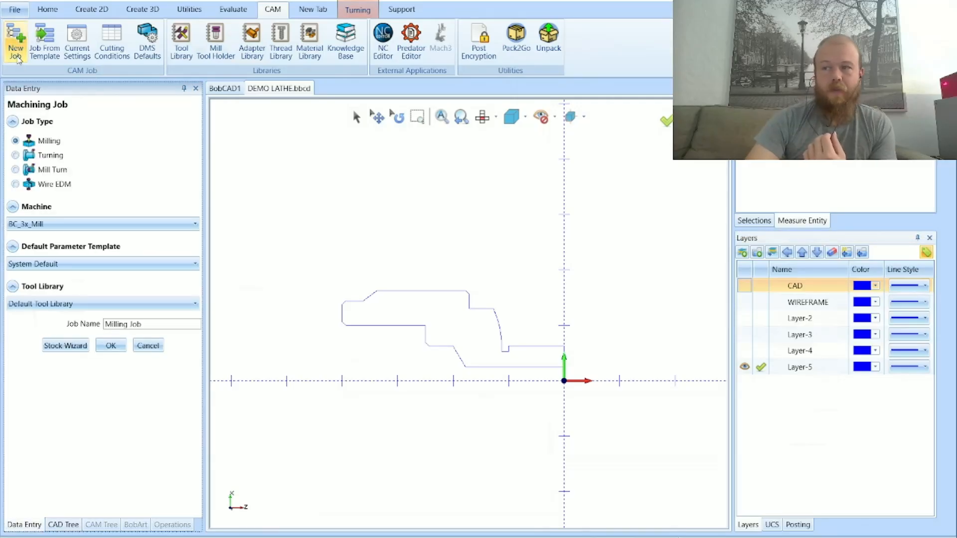
left_click(53, 156)
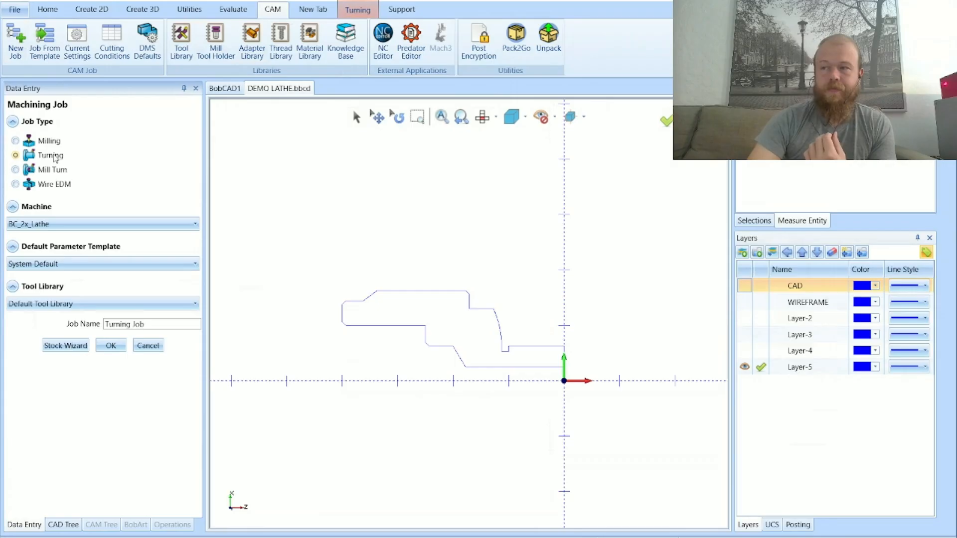
left_click(94, 224)
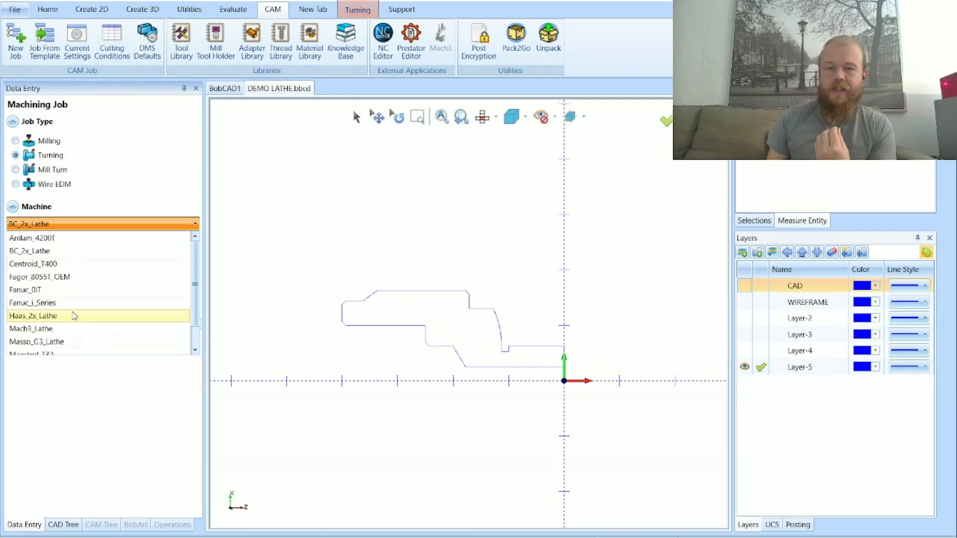
scroll(99, 328, "down", 1)
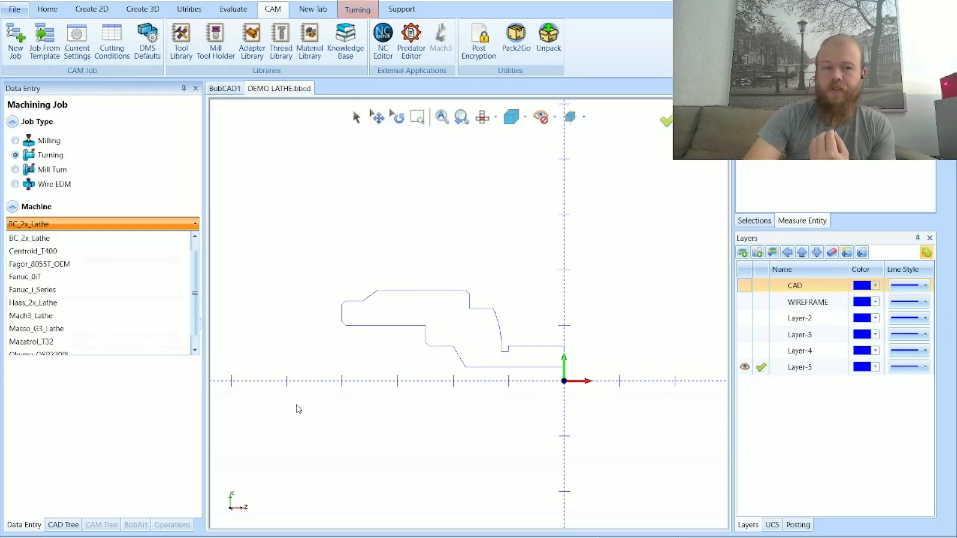
left_click(129, 406)
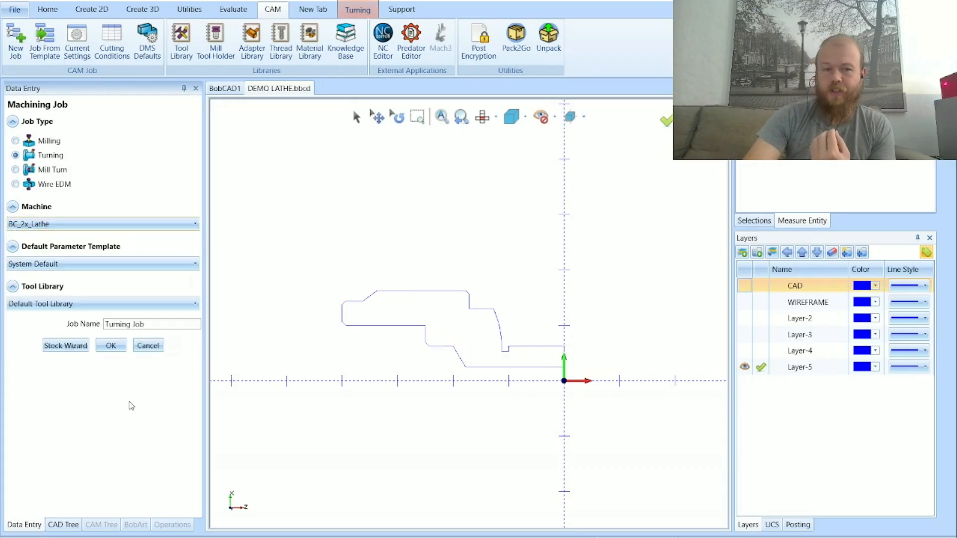
left_click(155, 351)
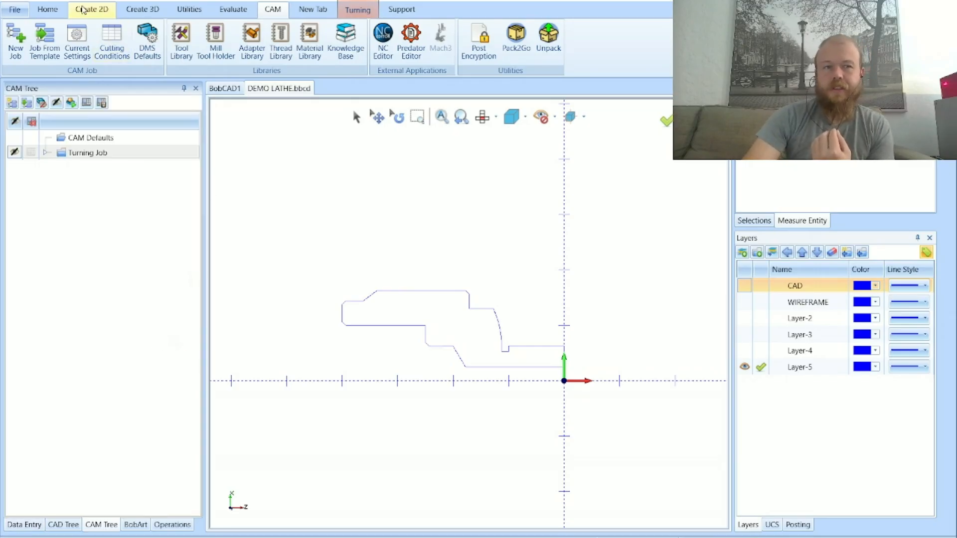
Preview a revolve of the whole spun profile chain along the Z axis and inspect it in a tilted view
left_click(148, 12)
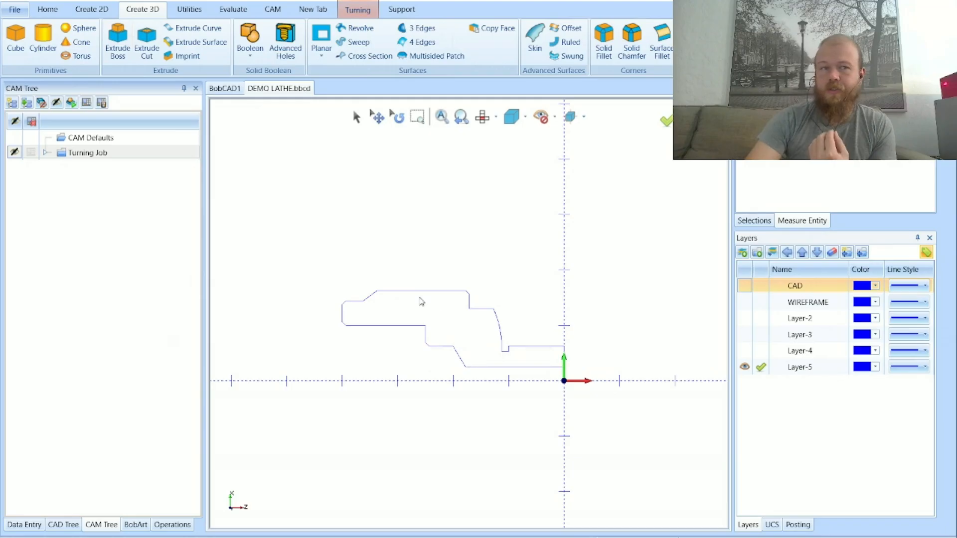
left_click(120, 66)
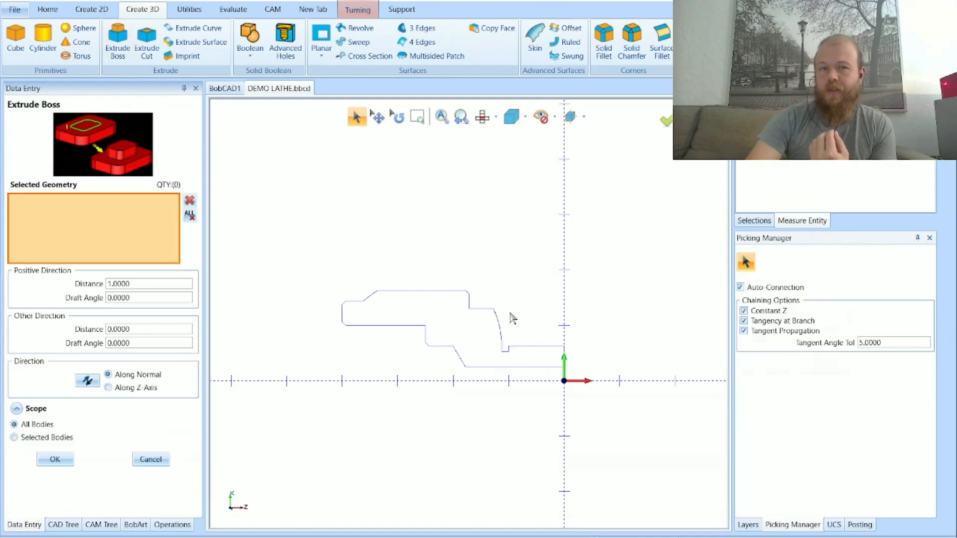
left_click(360, 31)
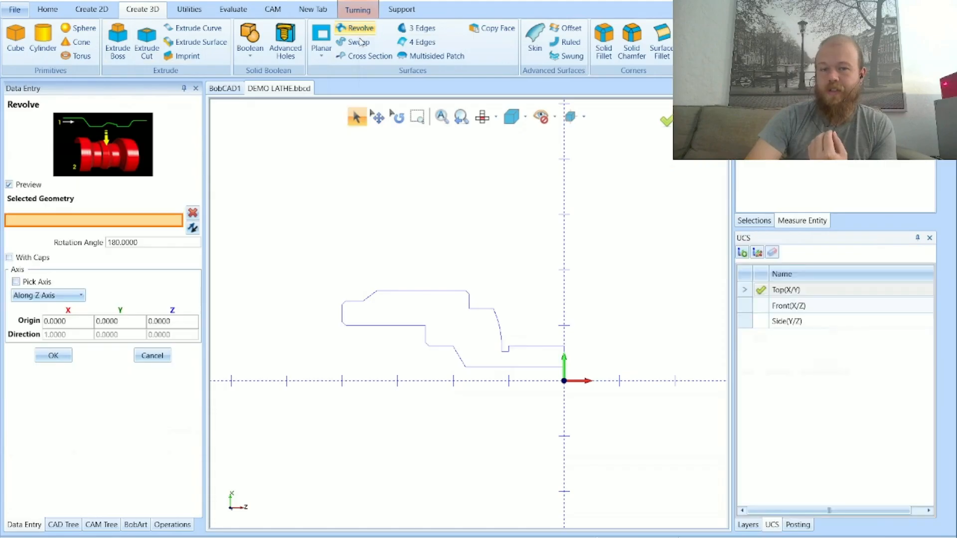
left_click(394, 292)
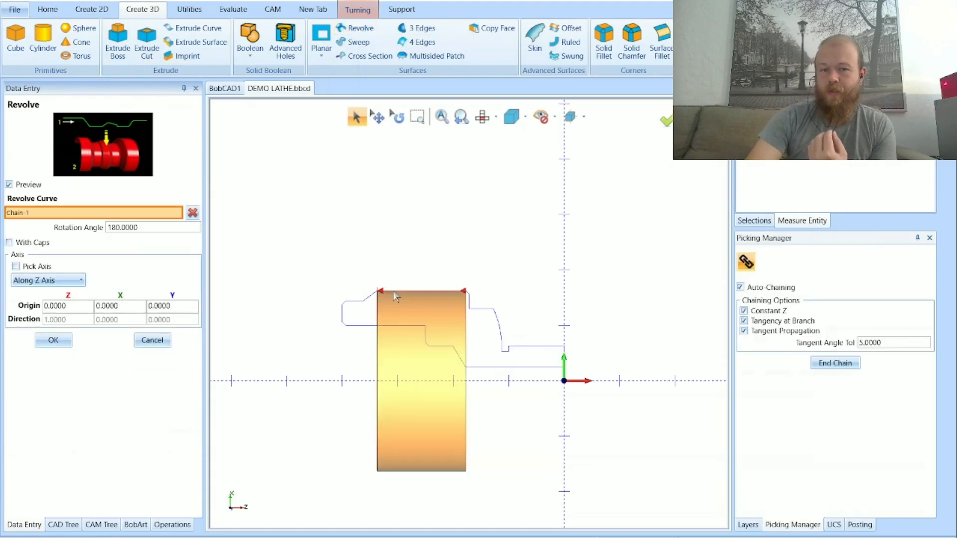
left_click_drag(322, 260, 635, 429)
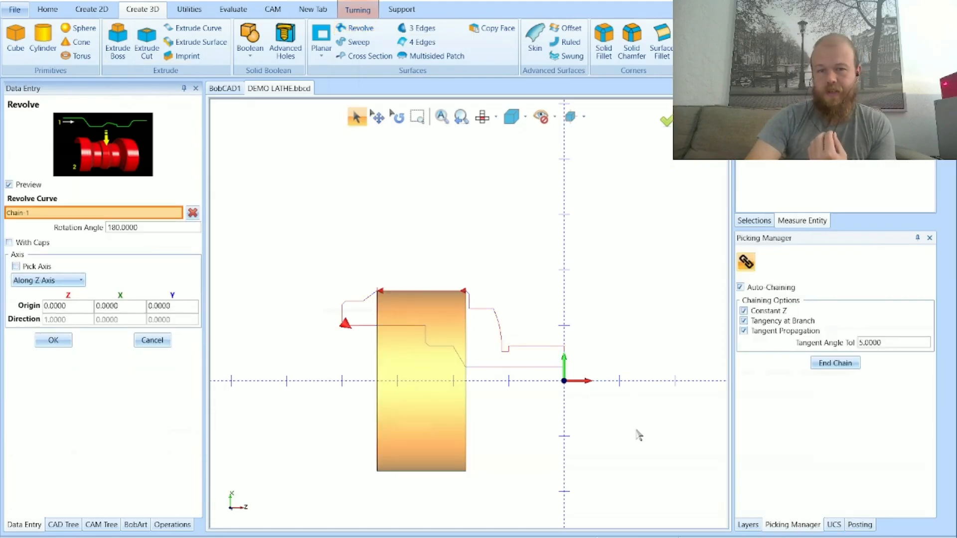
left_click(821, 363)
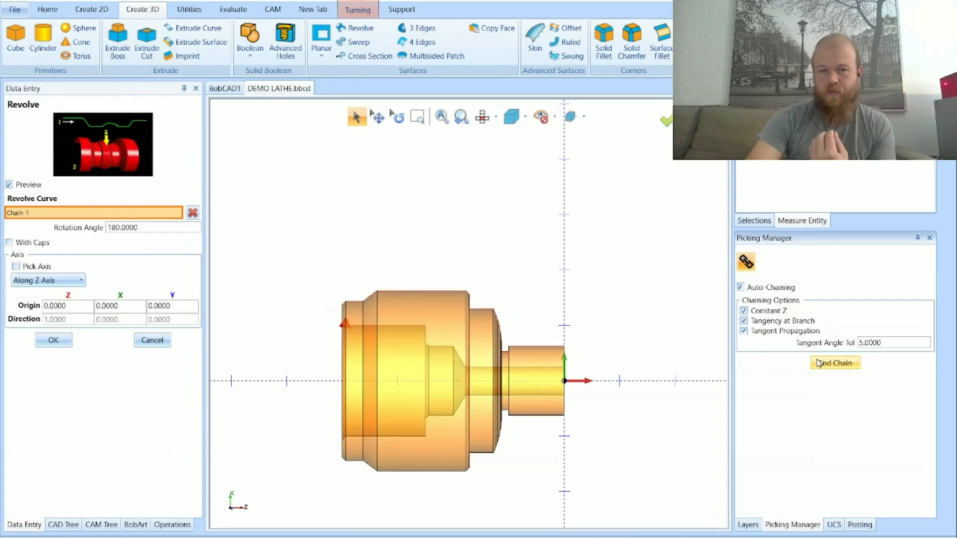
middle_click_drag(538, 324, 506, 327)
middle_click_drag(618, 370, 542, 273)
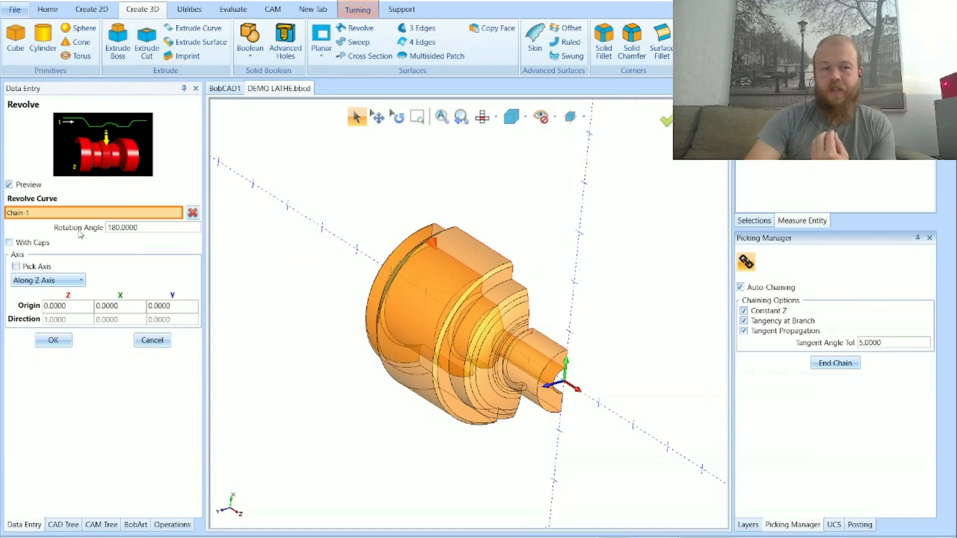
Preview the revolve with a 360-degree rotation angle, discard it and restore the flat profile view
left_click(98, 232)
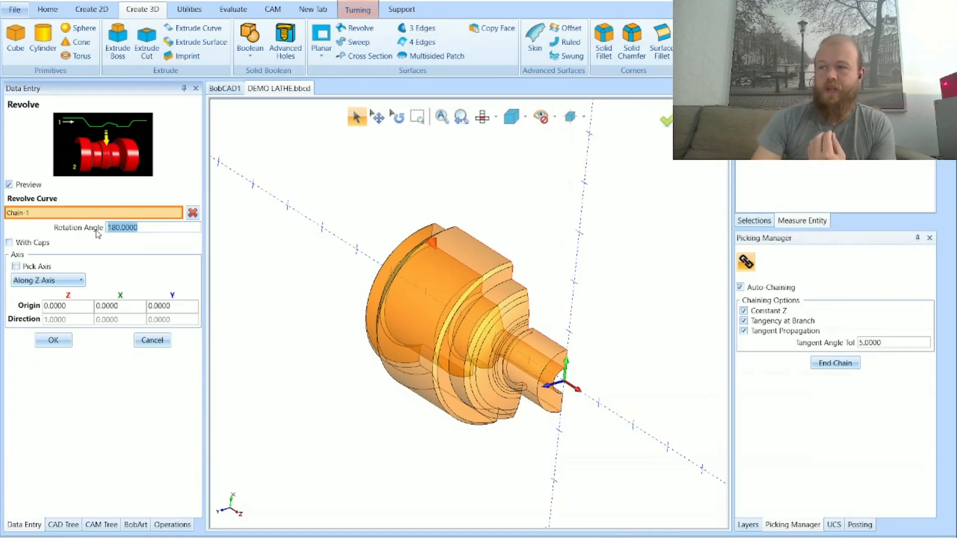
type("360")
key("Return")
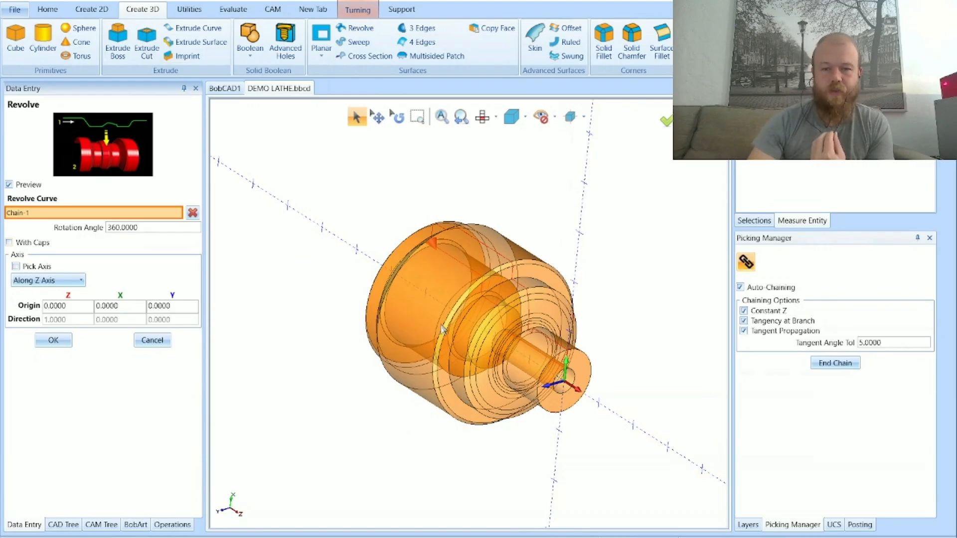
left_click(166, 347)
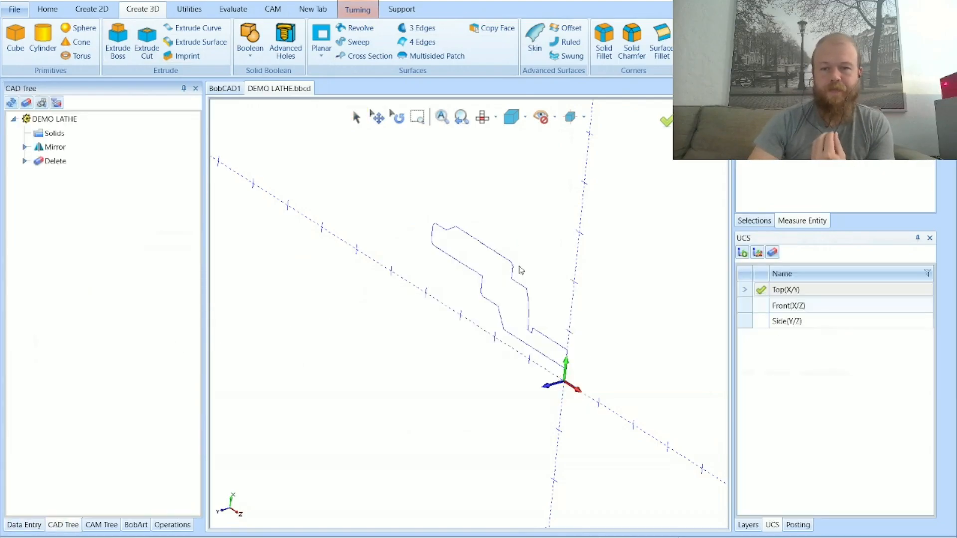
left_click(482, 119)
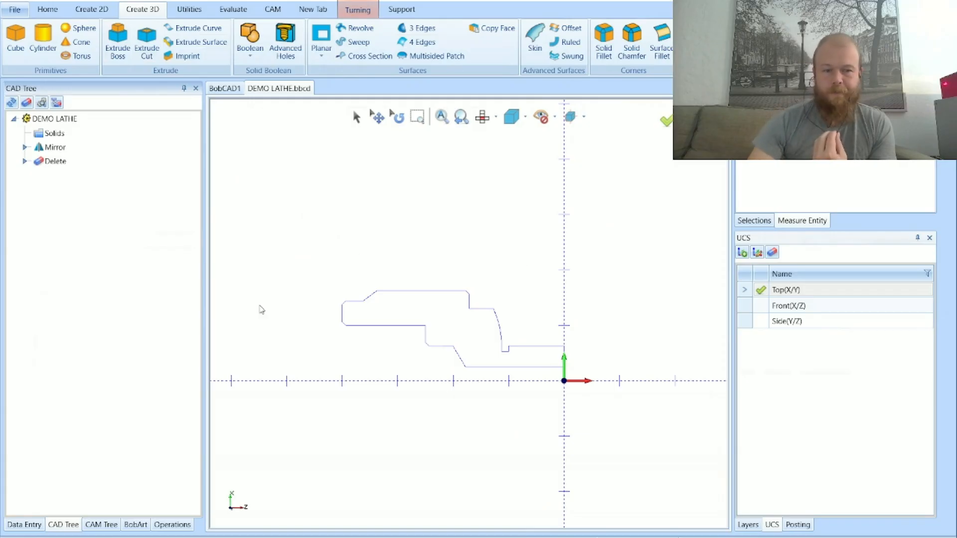
Start a new Turning job on the BC_2x_Lathe machine and go to its stock setup wizard
left_click(102, 525)
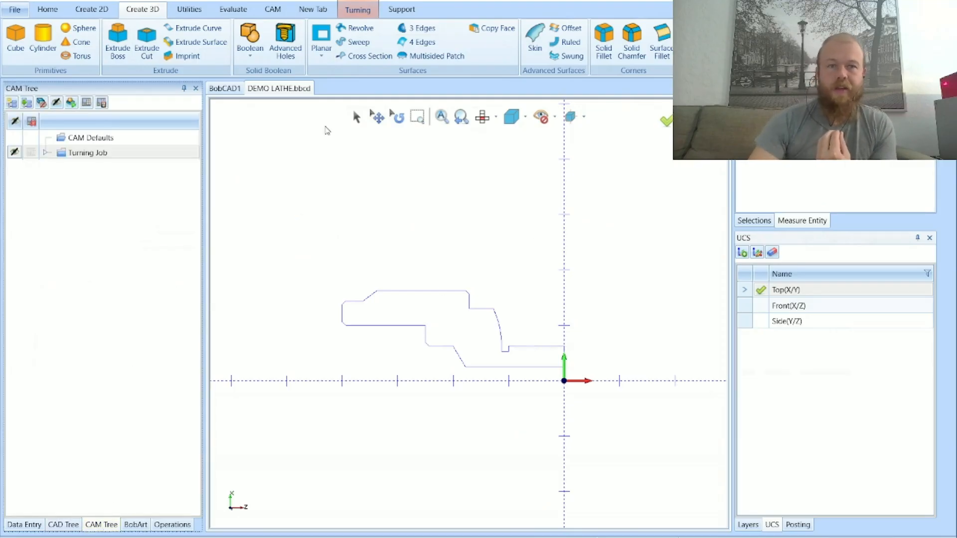
left_click(281, 14)
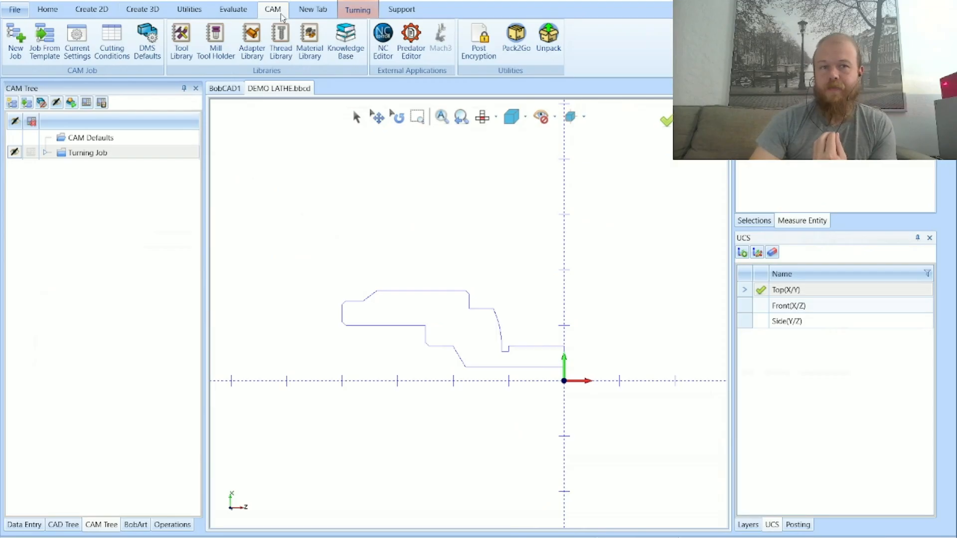
left_click(14, 56)
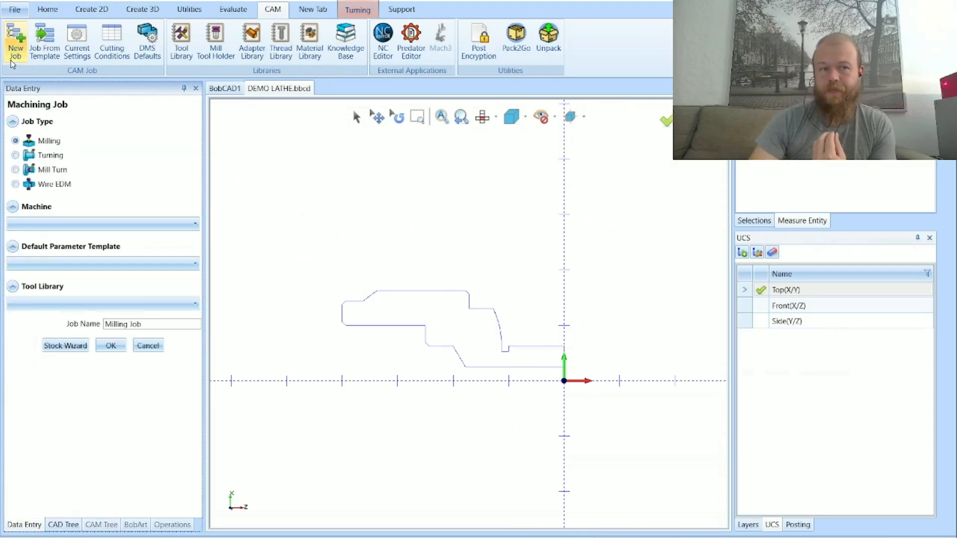
left_click(46, 155)
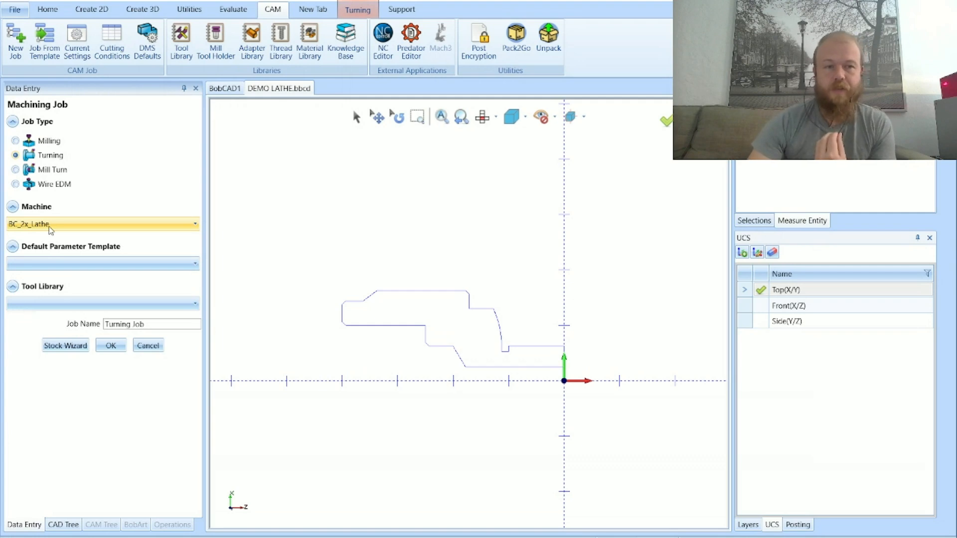
left_click(77, 349)
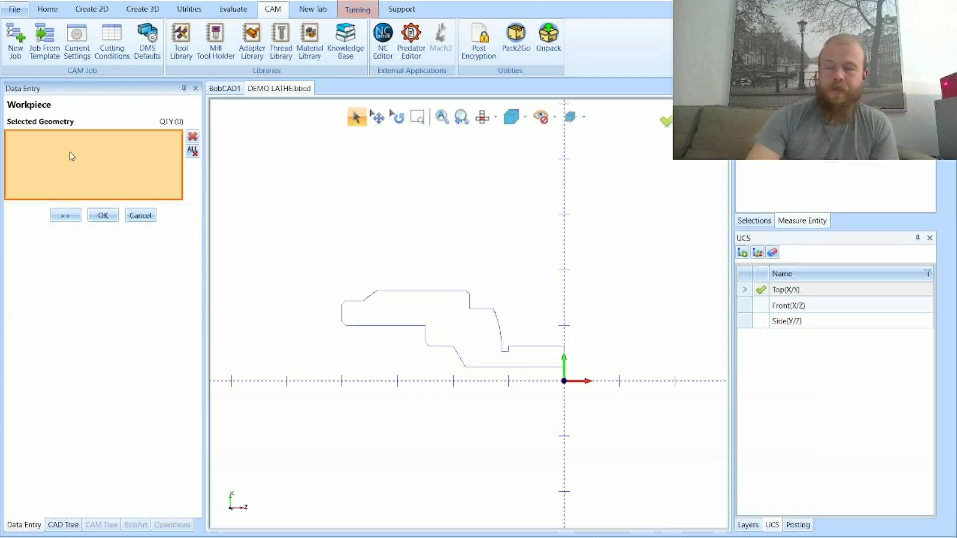
Show the CAD layer, assign its solid as the job's workpiece, and hide the layer again for the stock definition
left_click(748, 525)
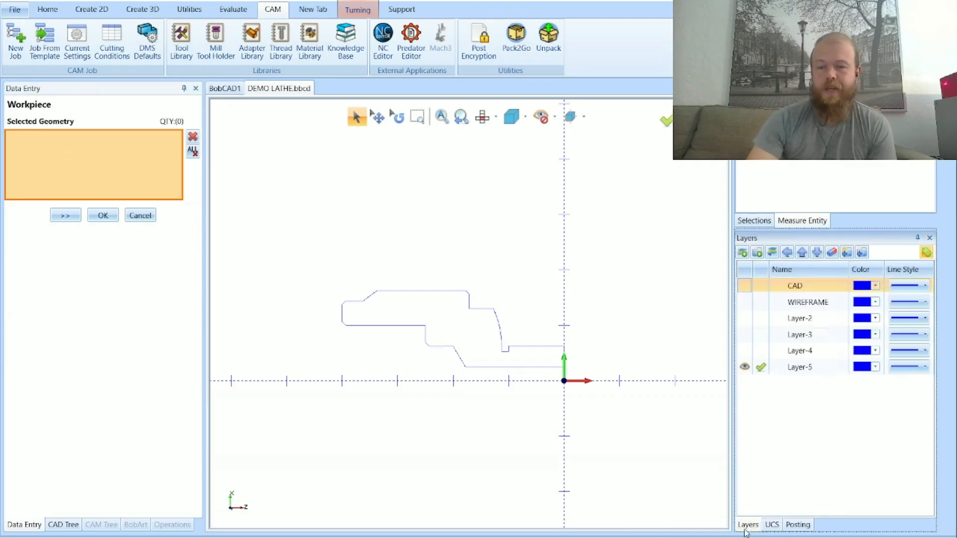
left_click(745, 286)
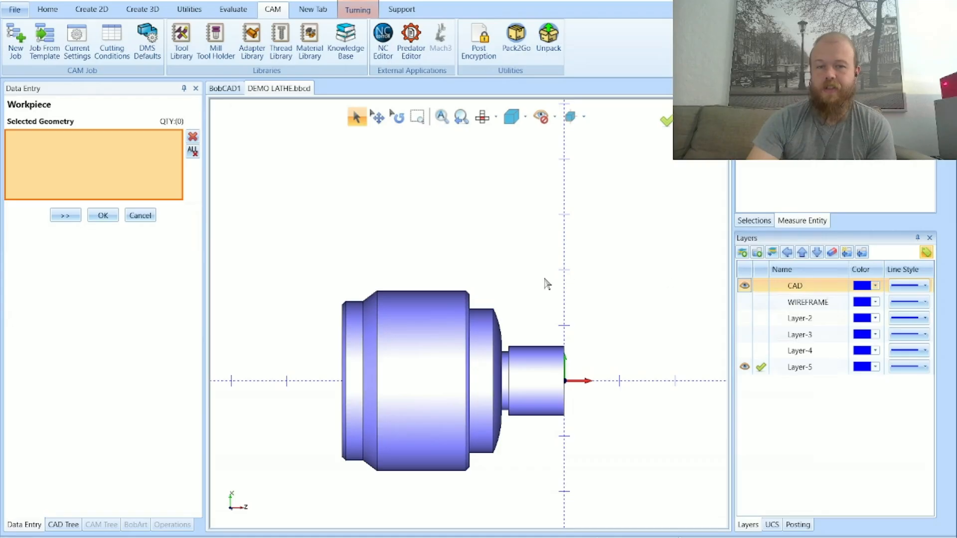
left_click(430, 356)
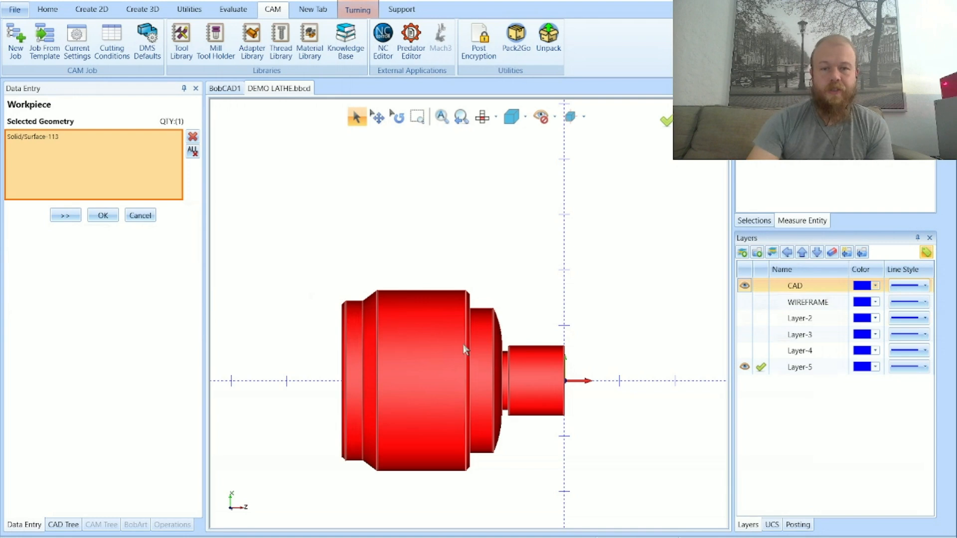
left_click(65, 215)
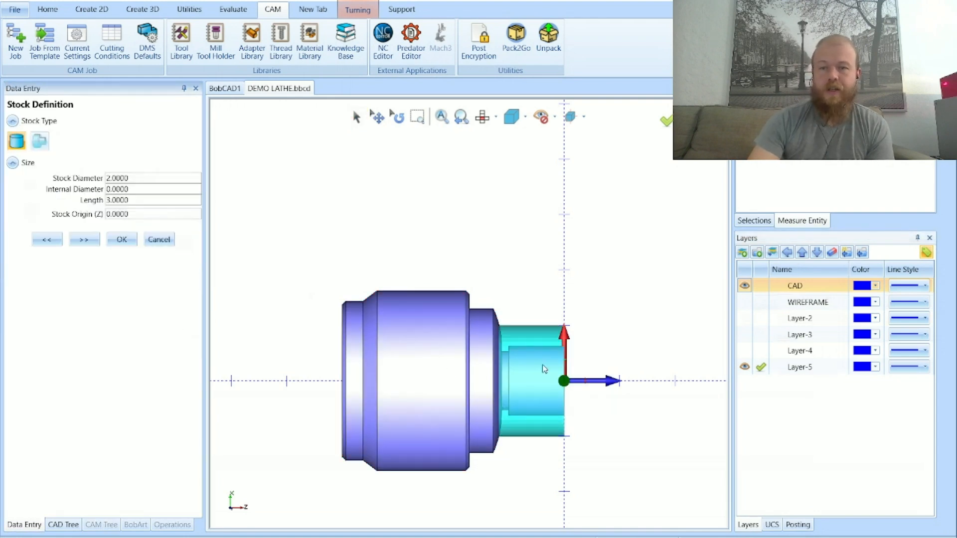
left_click(744, 286)
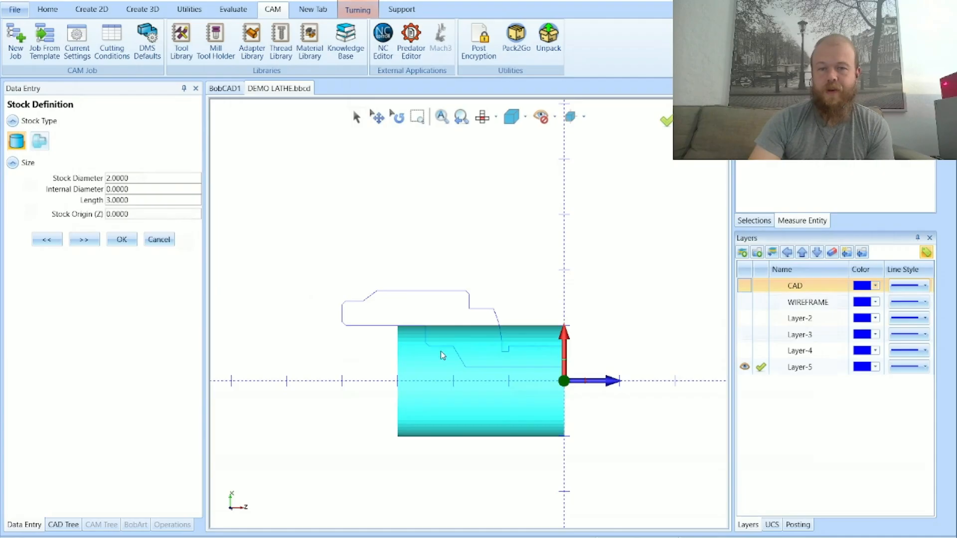
Try a revolved stock calculated from all the spun profile geometry and inspect it in tilted and flat views
scroll(443, 353, "up", 2)
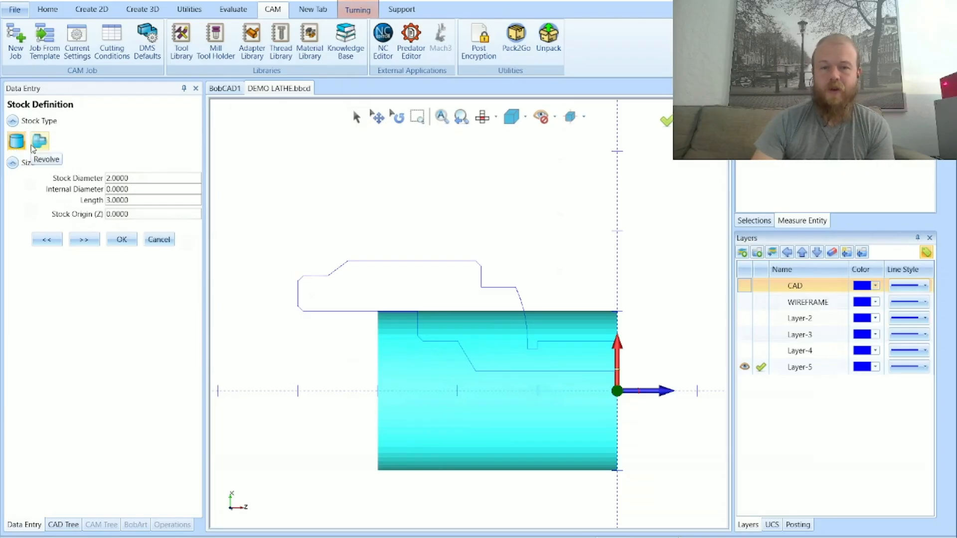
left_click(134, 12)
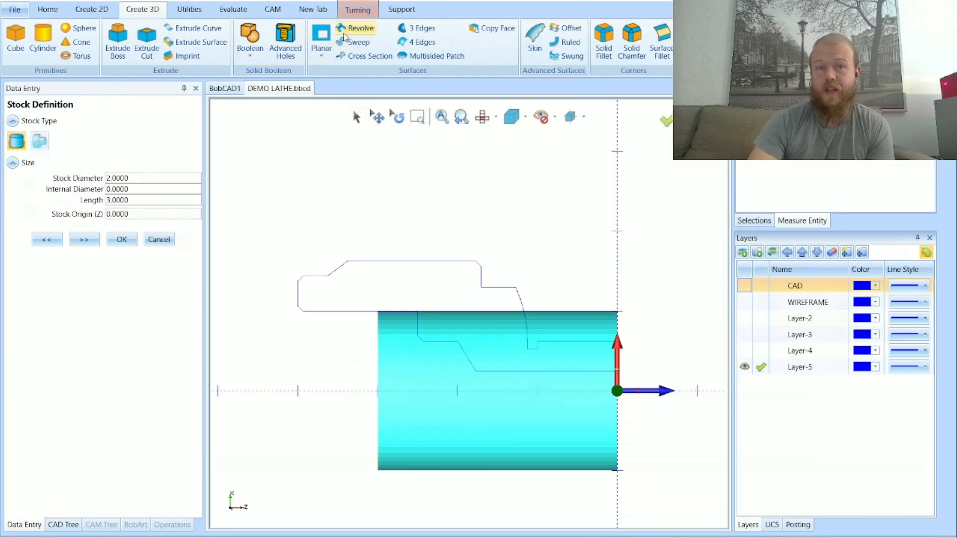
left_click(40, 142)
left_click_drag(265, 227, 677, 423)
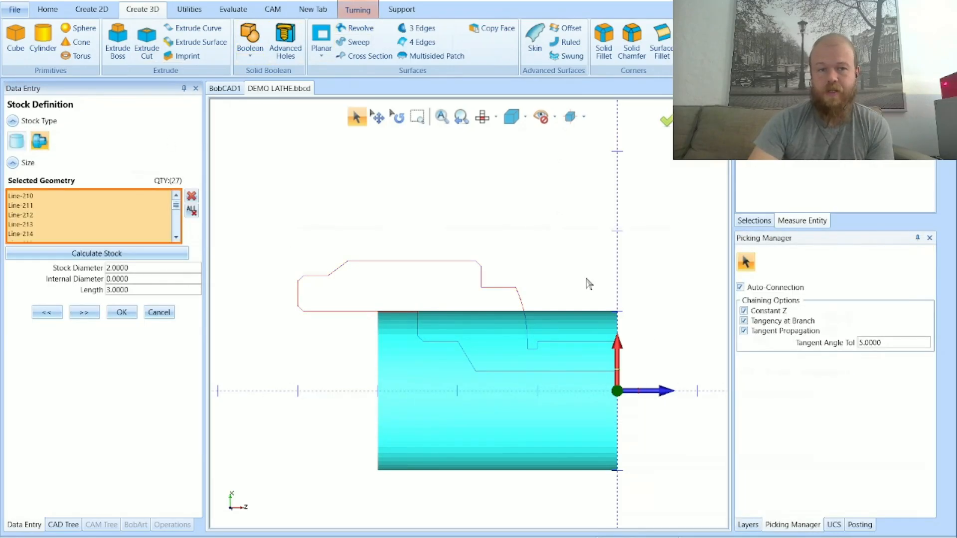
left_click(187, 255)
middle_click_drag(401, 322, 447, 333)
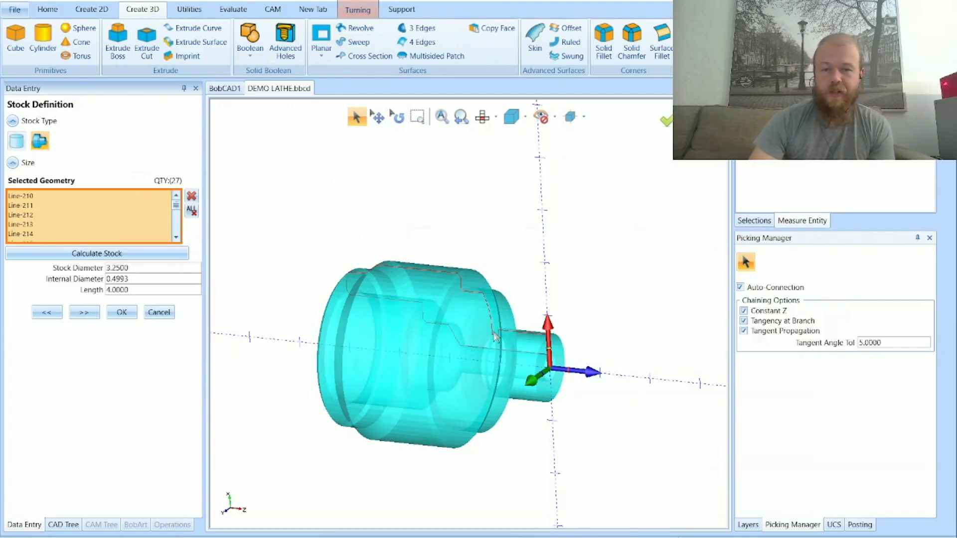
left_click(482, 117)
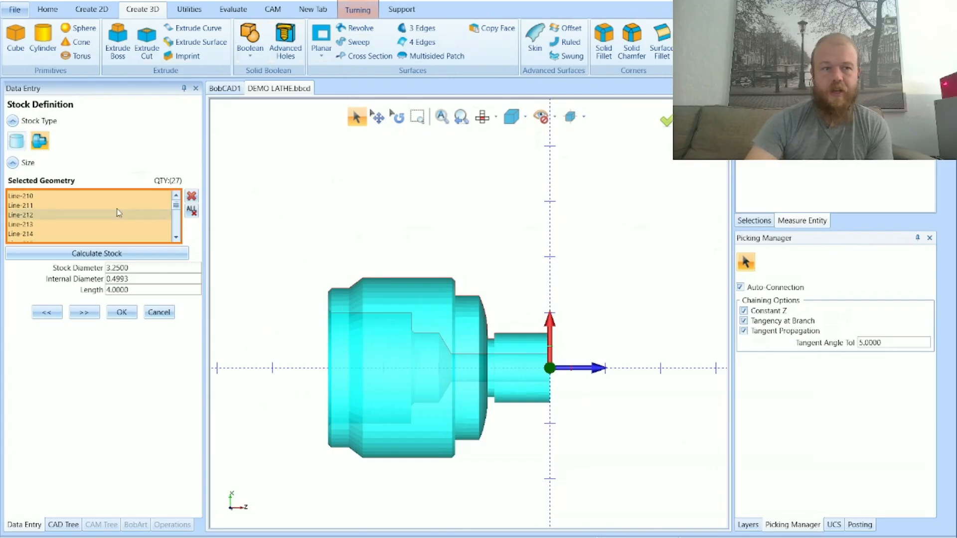
Define cylindrical stock with a diameter of 4, an internal diameter of 0 and a length of 6
left_click(17, 142)
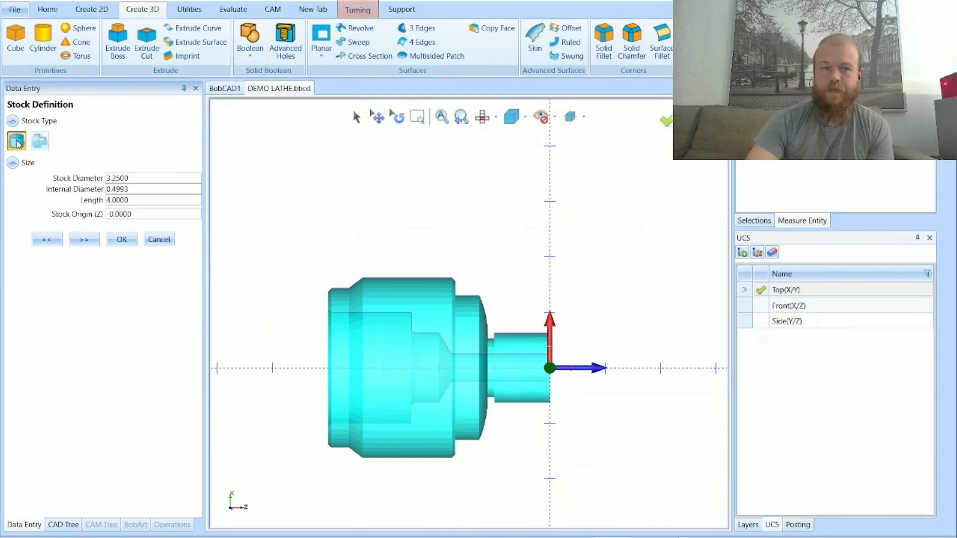
double_click(145, 179)
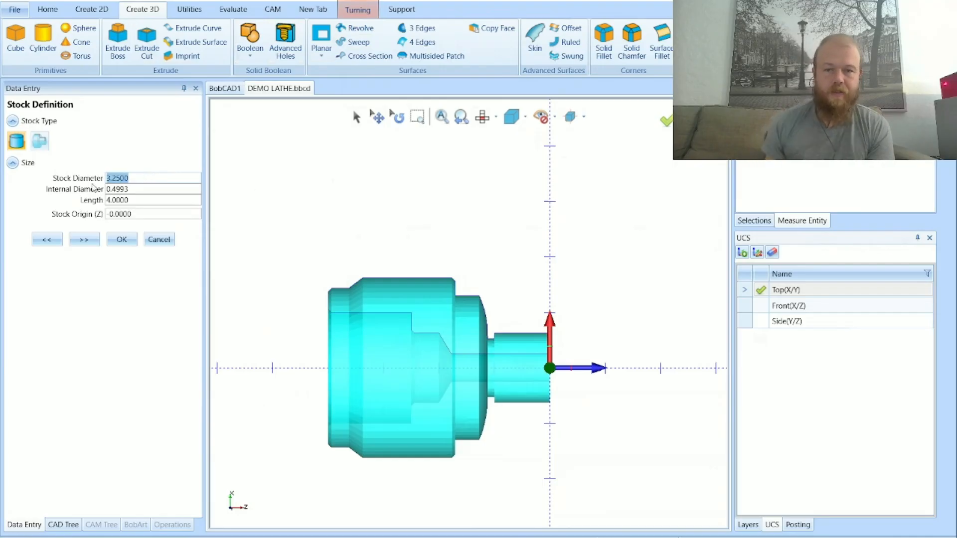
type("4")
key("Tab")
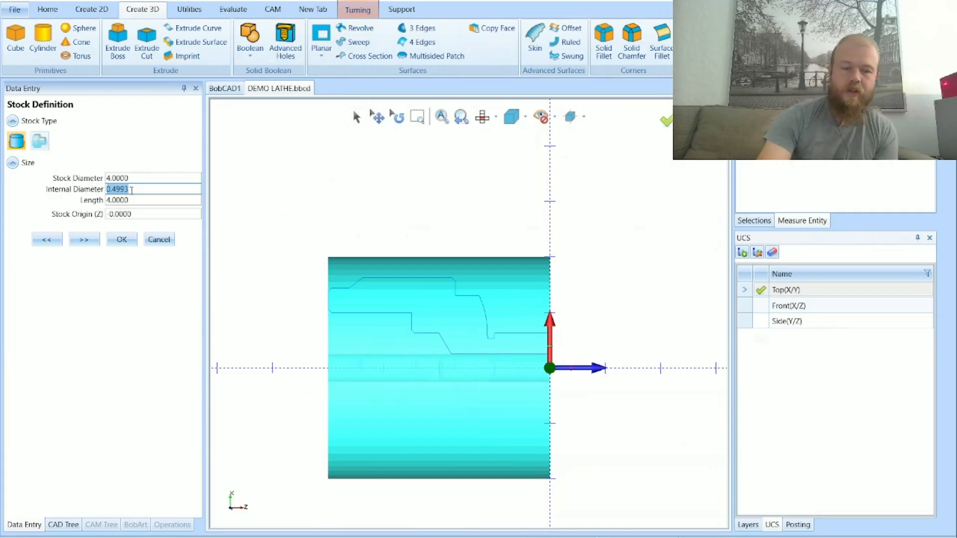
type("0")
key("Tab")
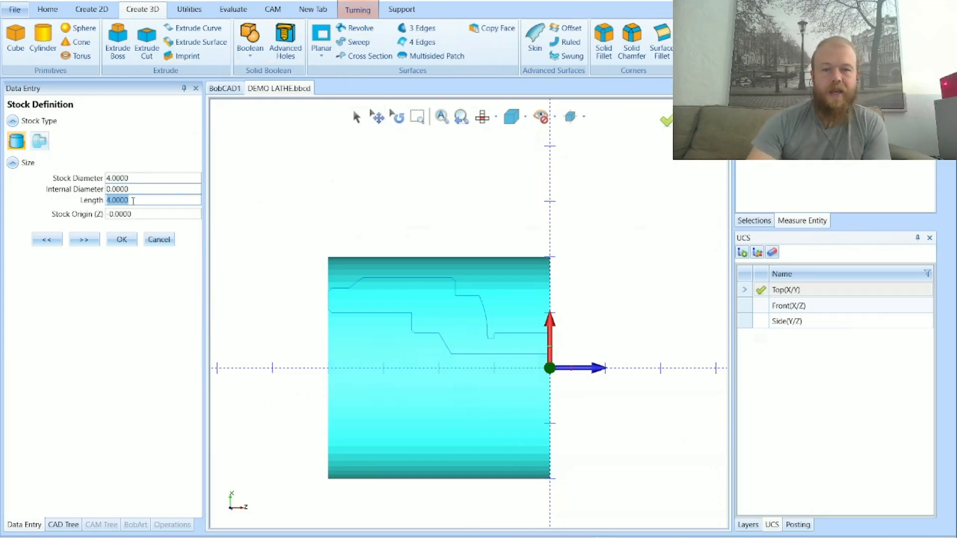
scroll(512, 333, "down", 1)
scroll(349, 352, "up", 1)
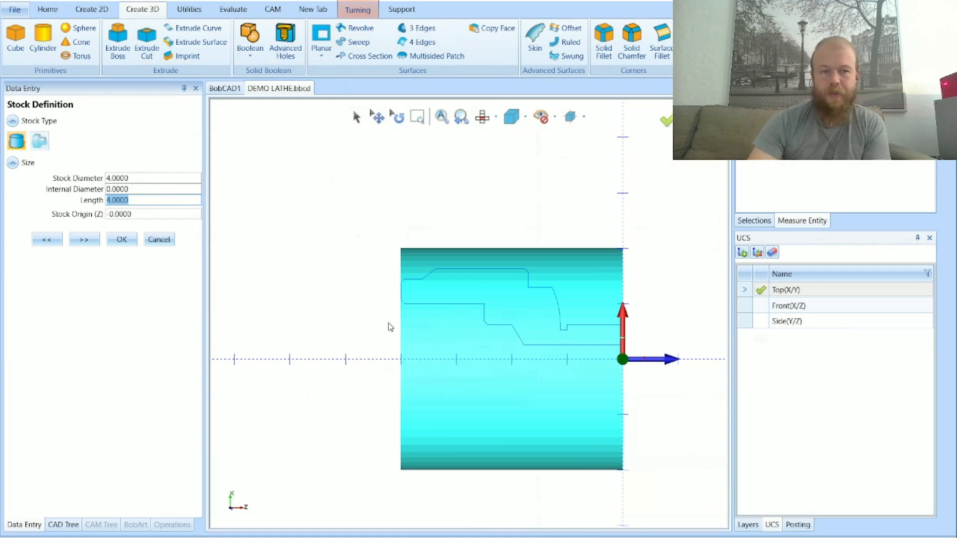
type("6")
key("Tab")
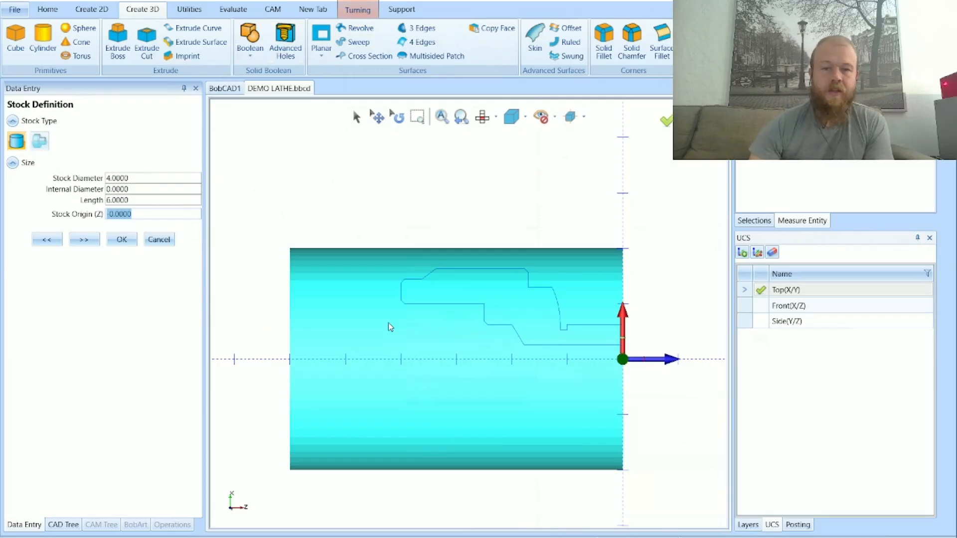
Examine where the stock's front face sits relative to the part profile's front edge and the origin
scroll(388, 322, "down", 2)
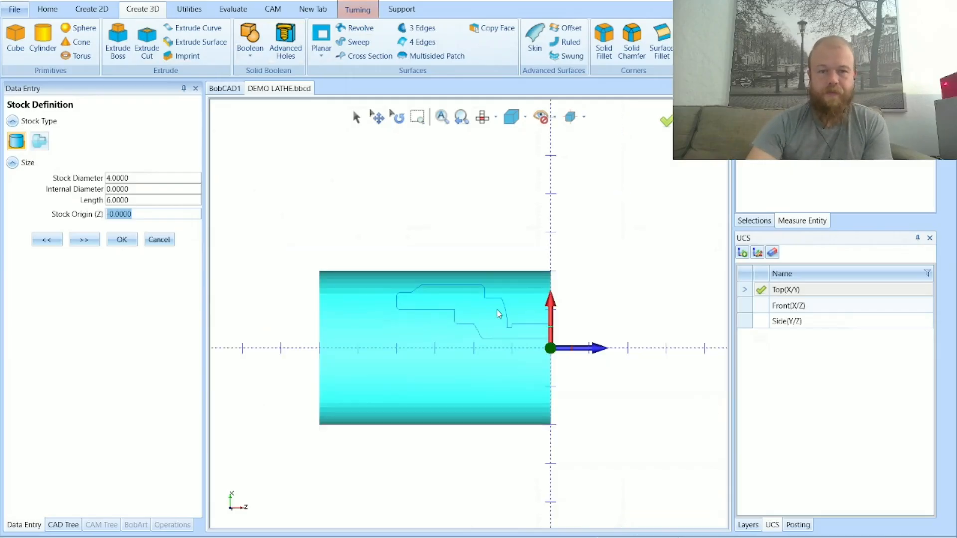
scroll(544, 341, "up", 5)
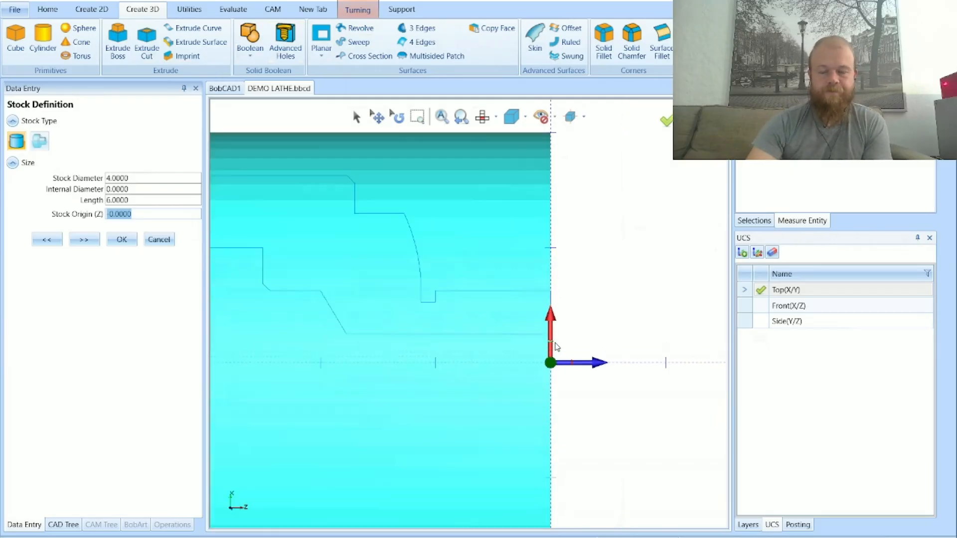
scroll(556, 348, "up", 1)
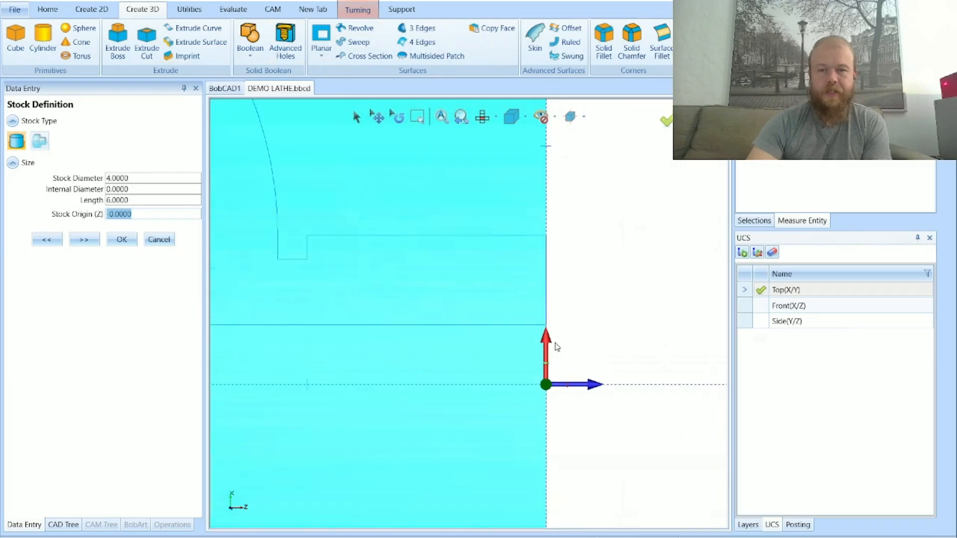
scroll(555, 348, "up", 2)
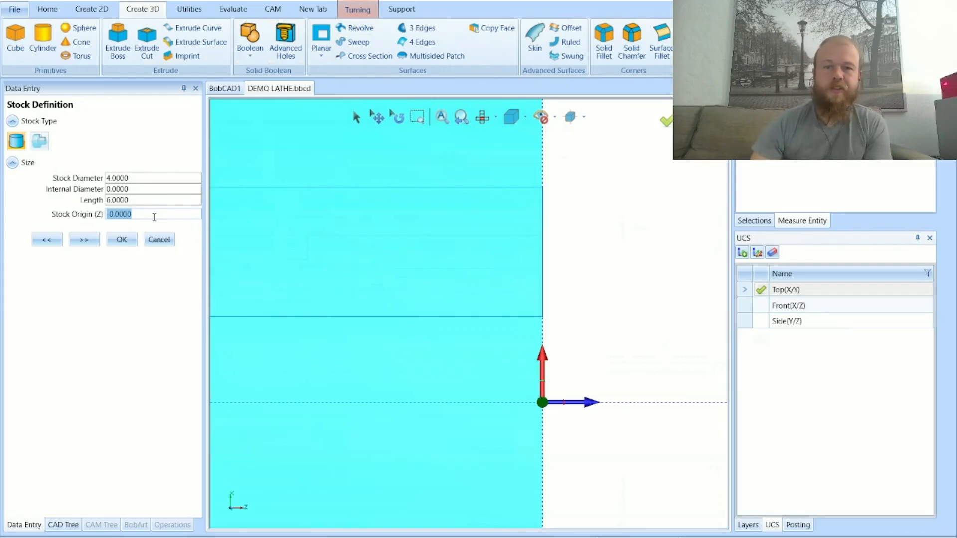
scroll(374, 280, "down", 3)
scroll(311, 284, "up", 3)
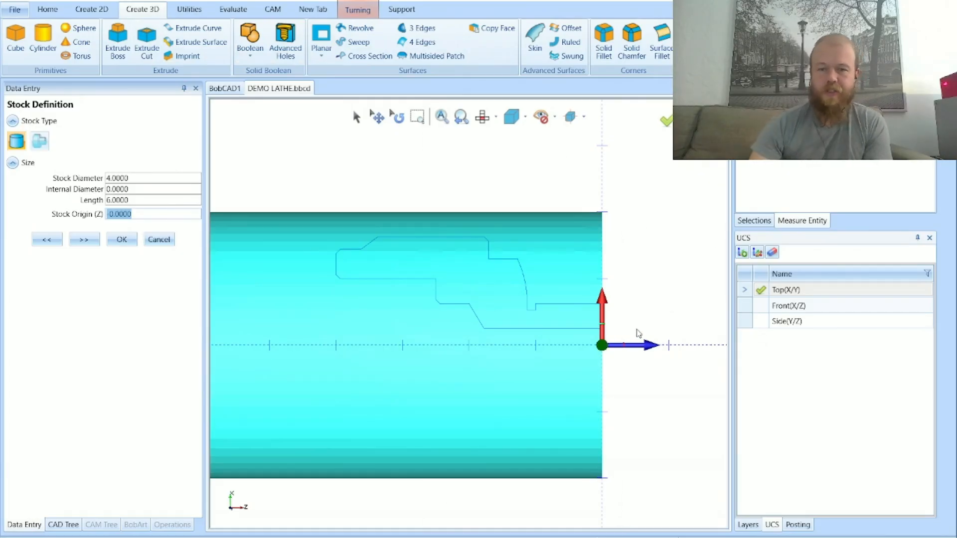
scroll(638, 333, "up", 4)
scroll(638, 333, "up", 2)
scroll(402, 246, "up", 2)
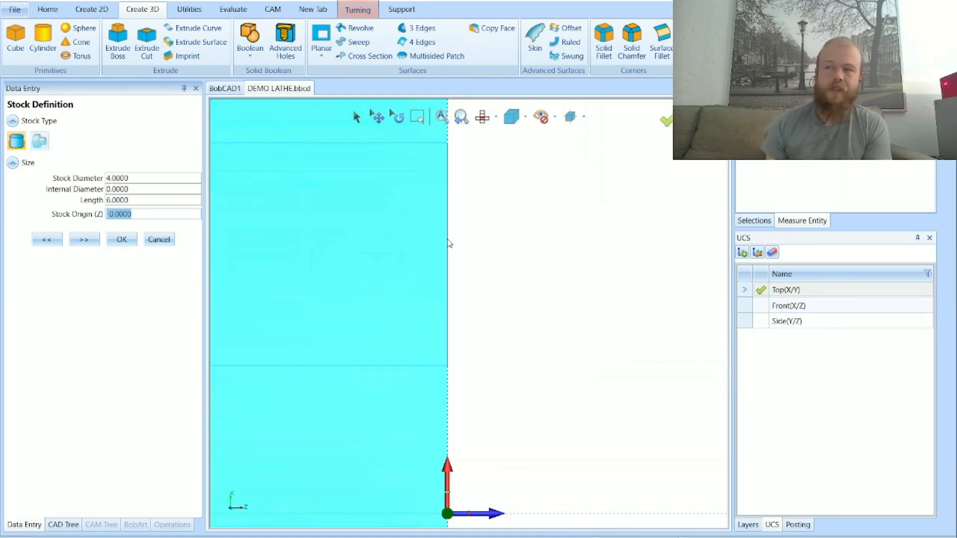
scroll(451, 312, "down", 3)
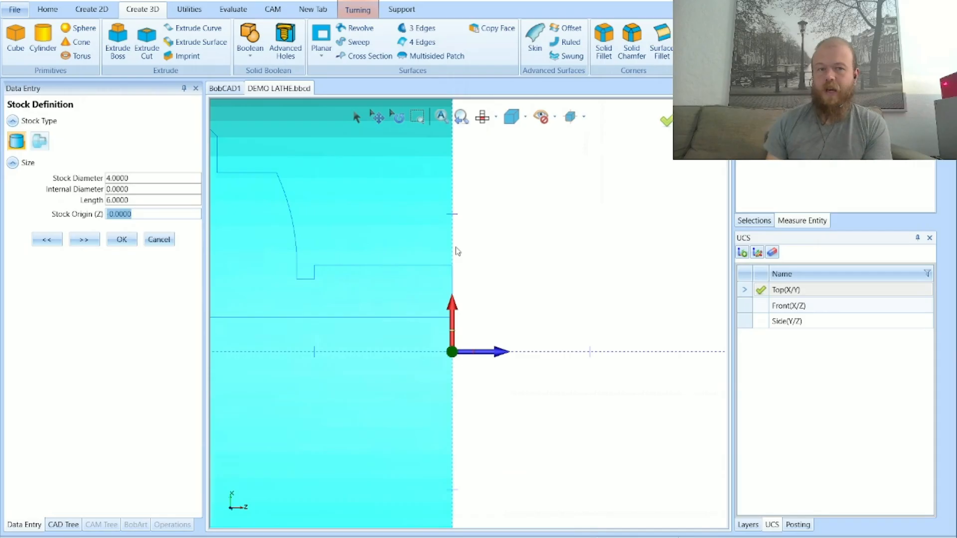
Set the stock origin in Z to 0.05, check the extra material at the front face, and accept the stock definition
type("0")
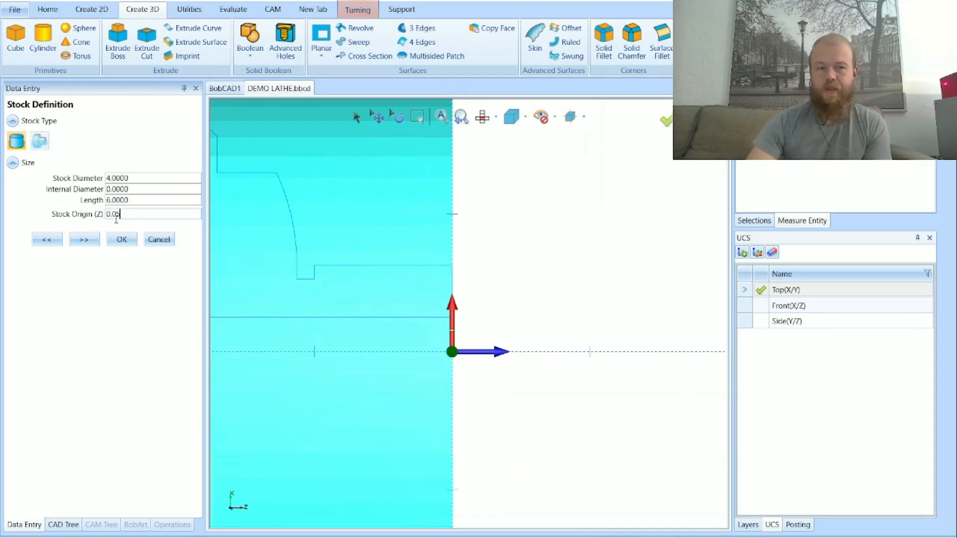
key("Tab")
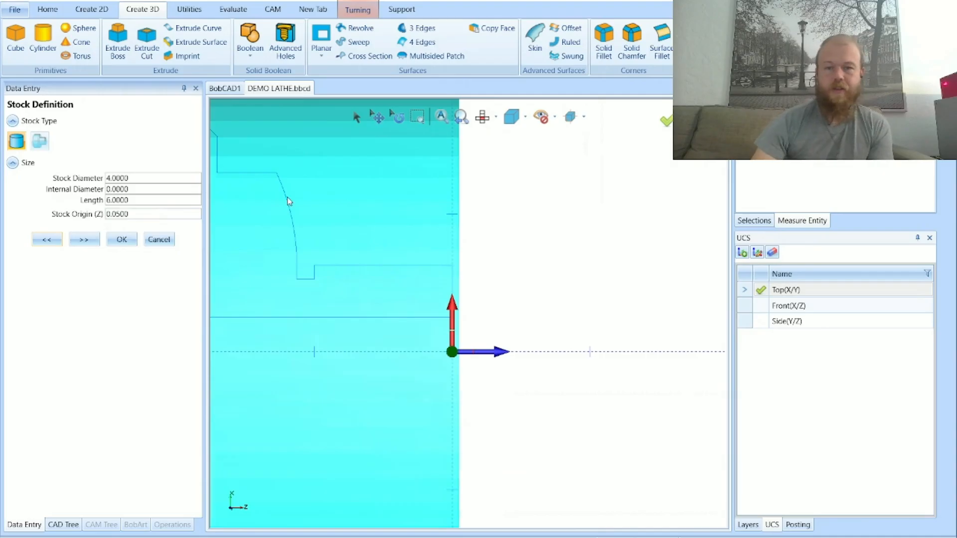
scroll(464, 304, "up", 7)
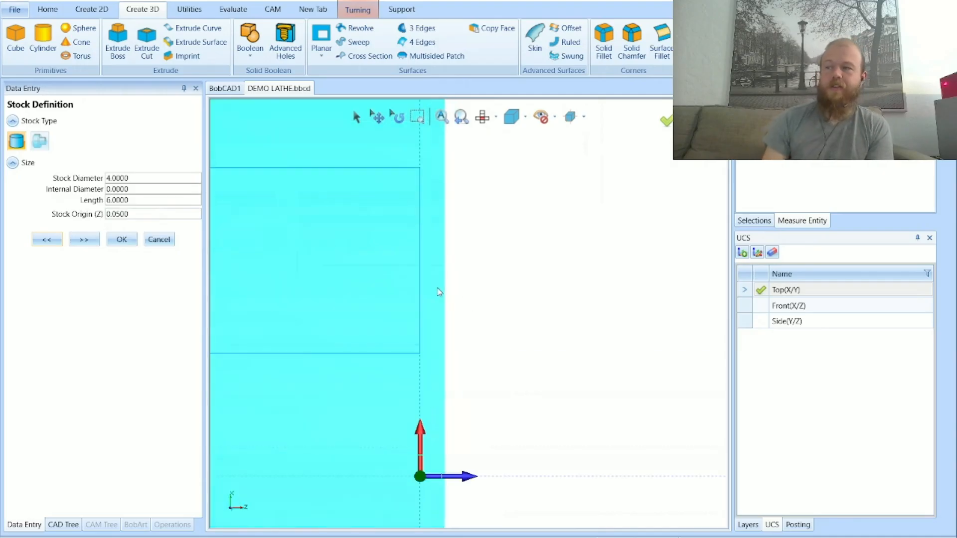
scroll(489, 323, "down", 6)
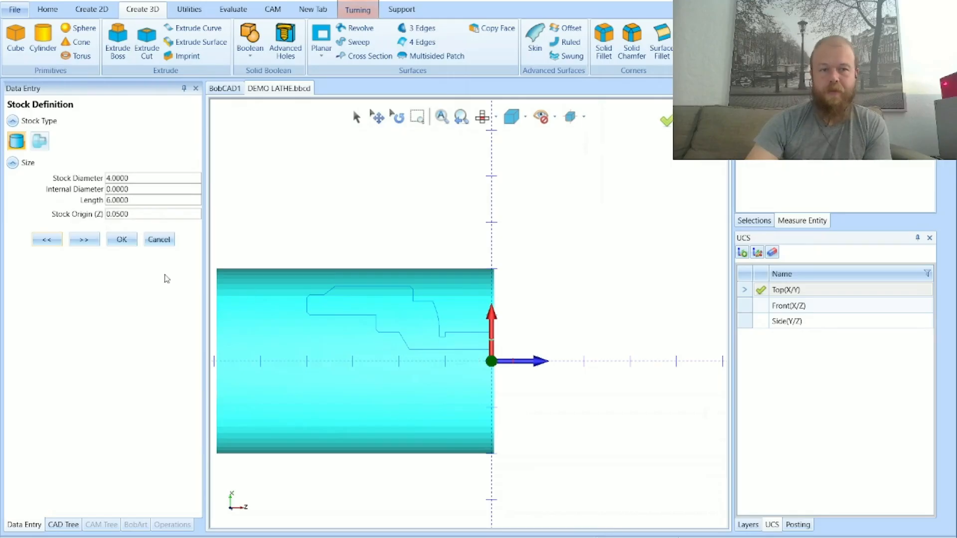
left_click(122, 240)
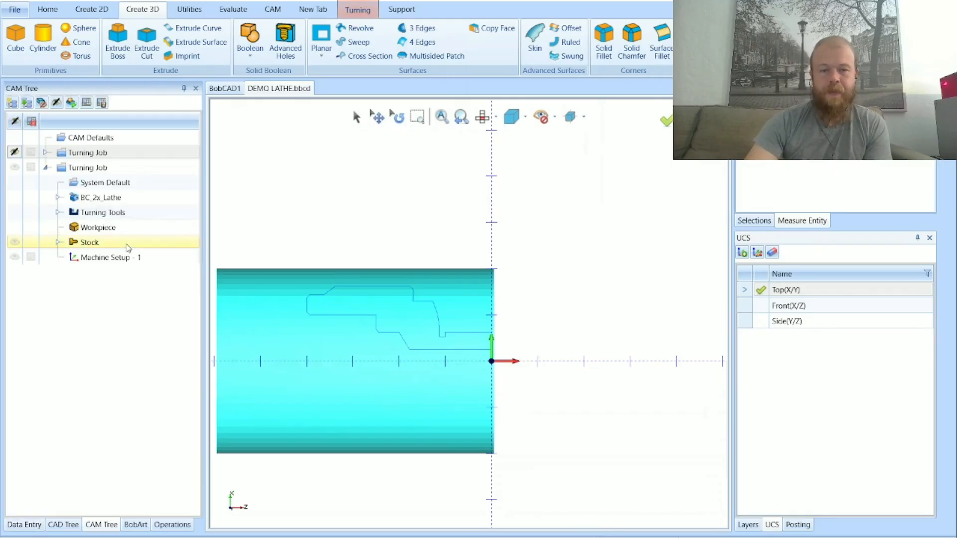
Add a Lathe End Face feature to Machine Setup - 1, using the profile's vertical front line as its geometry
left_click(130, 168)
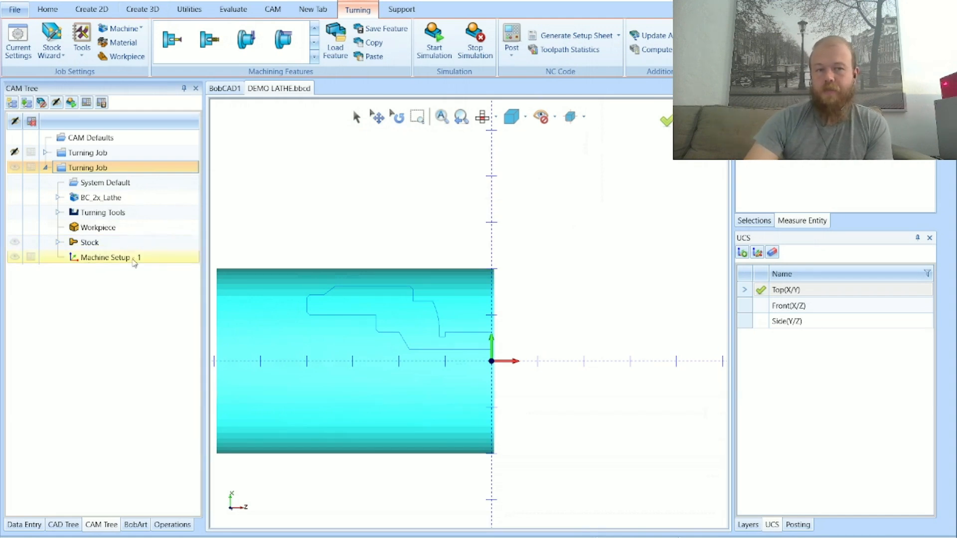
right_click(160, 260)
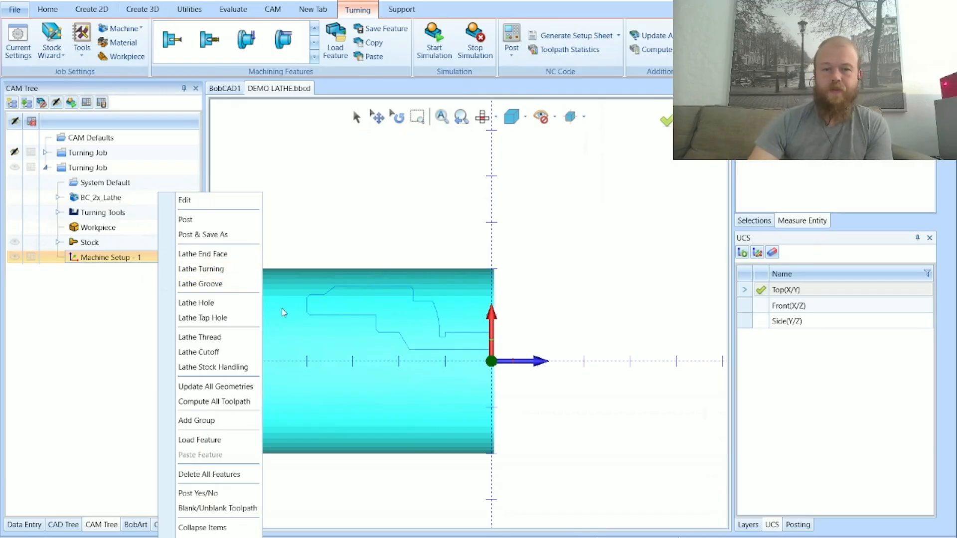
scroll(433, 326, "up", 5)
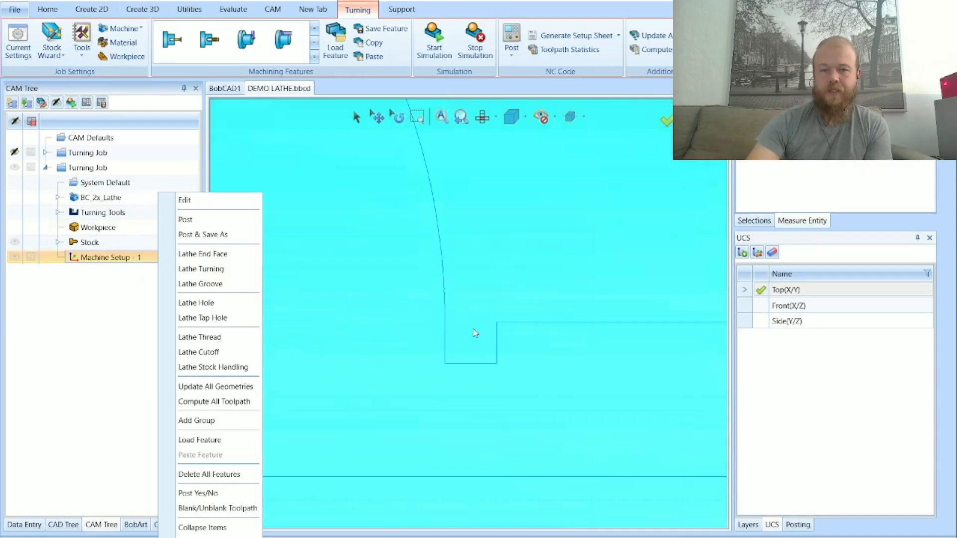
scroll(466, 356, "down", 5)
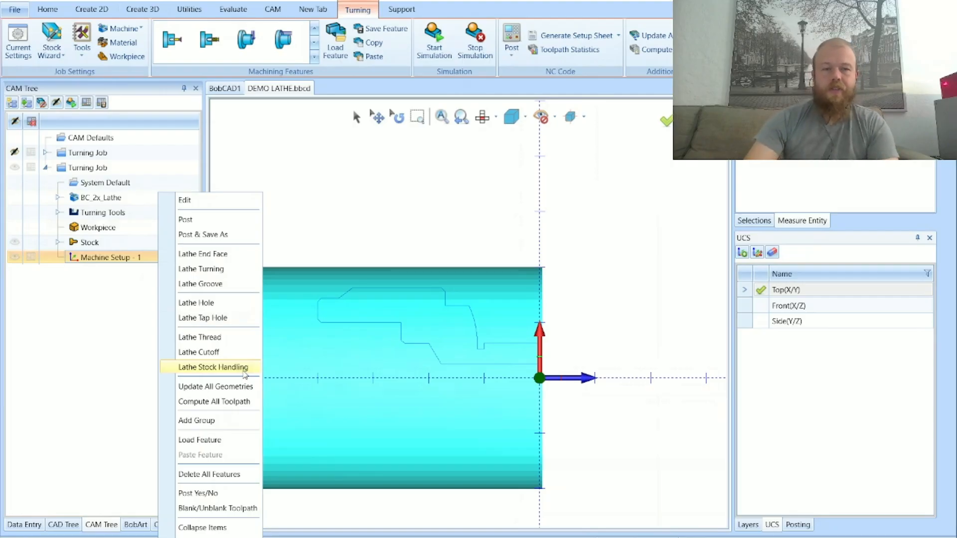
left_click(231, 261)
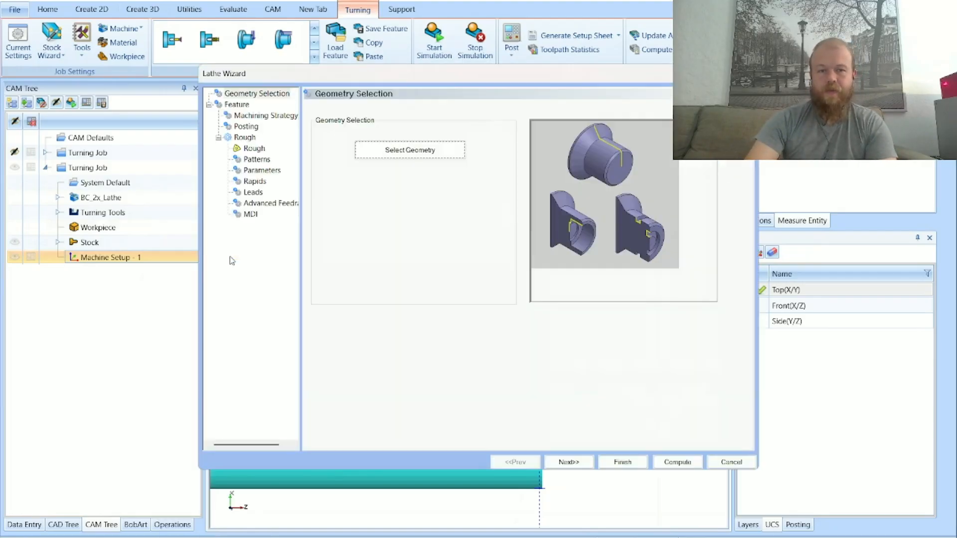
left_click(452, 156)
scroll(541, 348, "up", 5)
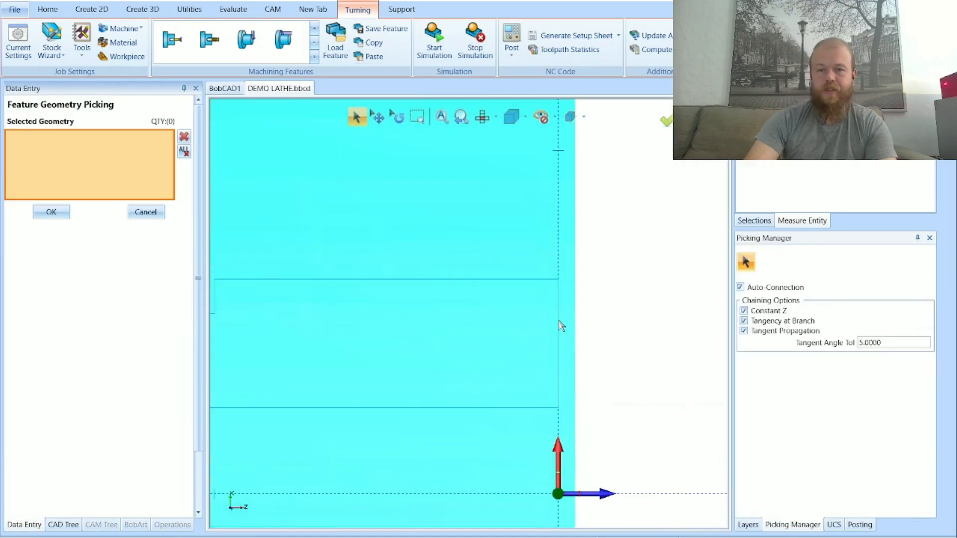
left_click(558, 326)
left_click(59, 218)
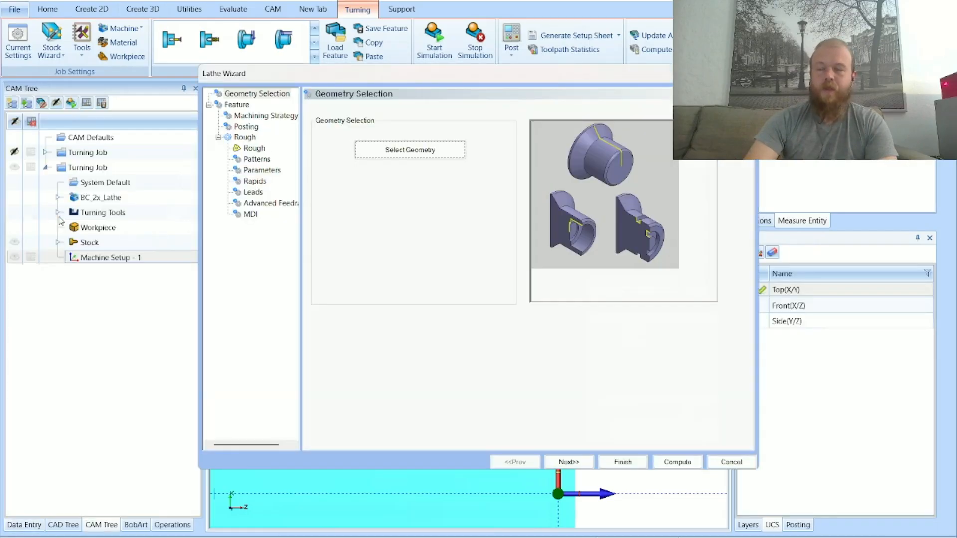
Compare both regions and the custom top of feature for the front face, settling on region 1 and From Stock
left_click(580, 464)
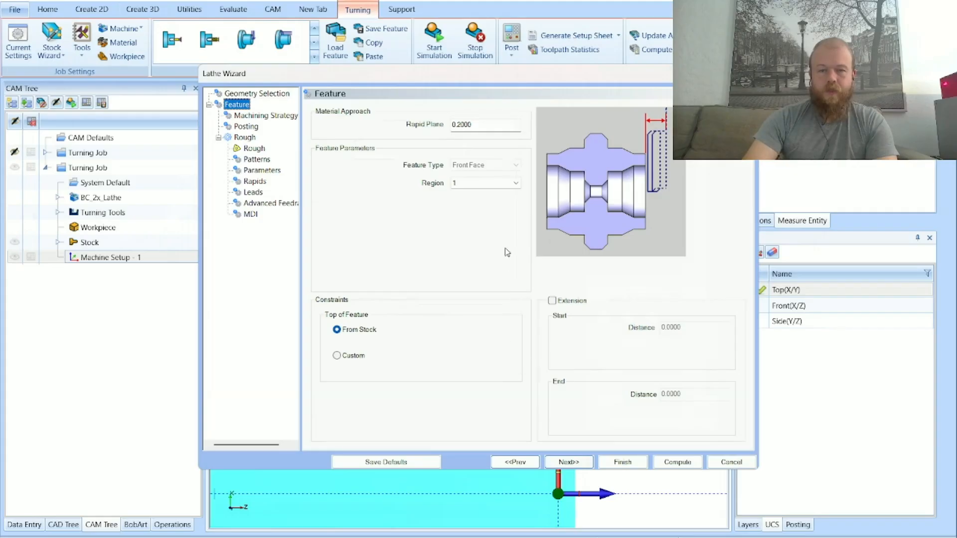
left_click(500, 184)
left_click(499, 193)
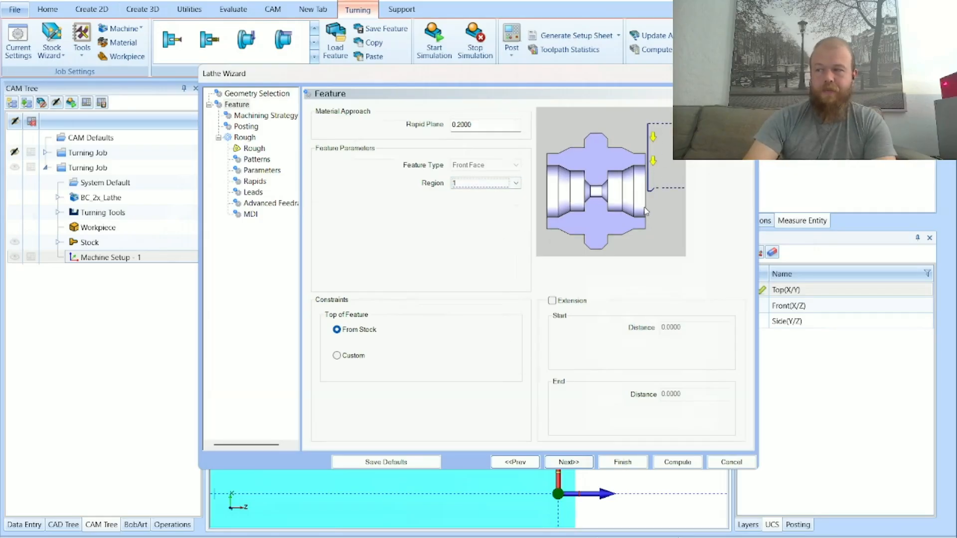
left_click(488, 184)
left_click(501, 202)
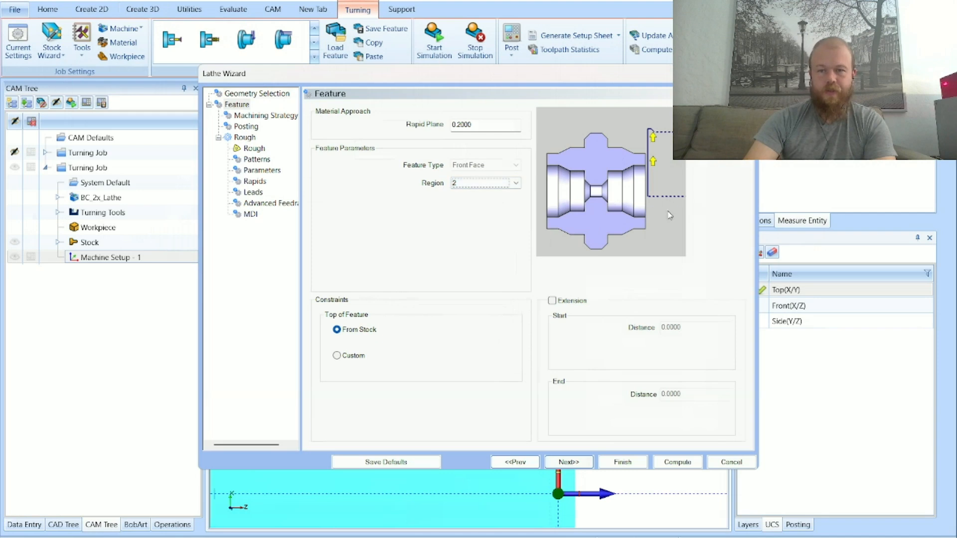
left_click(502, 185)
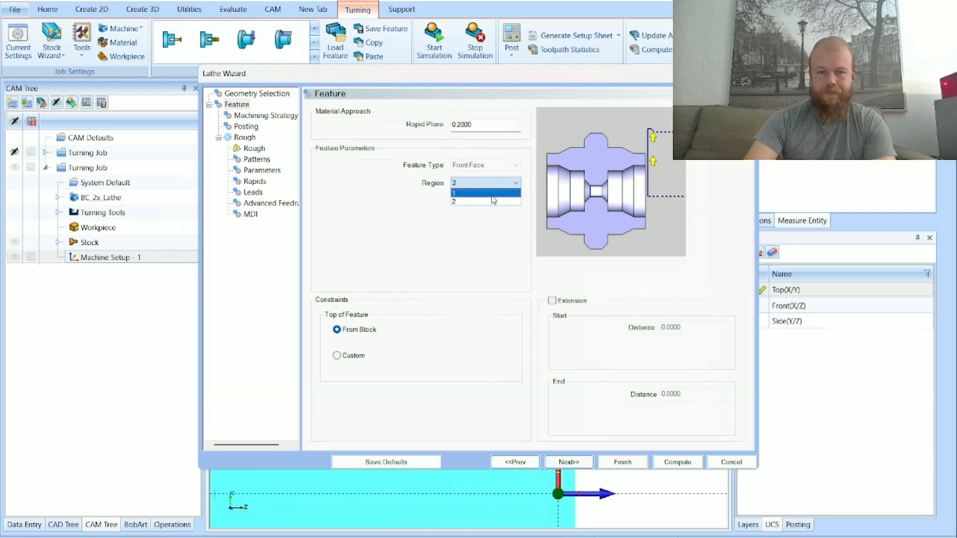
left_click(492, 194)
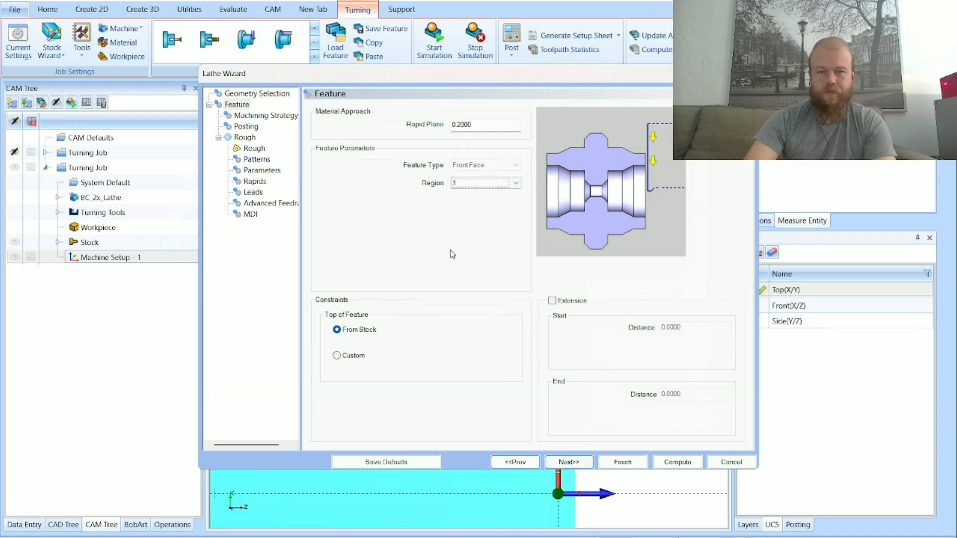
left_click(360, 330)
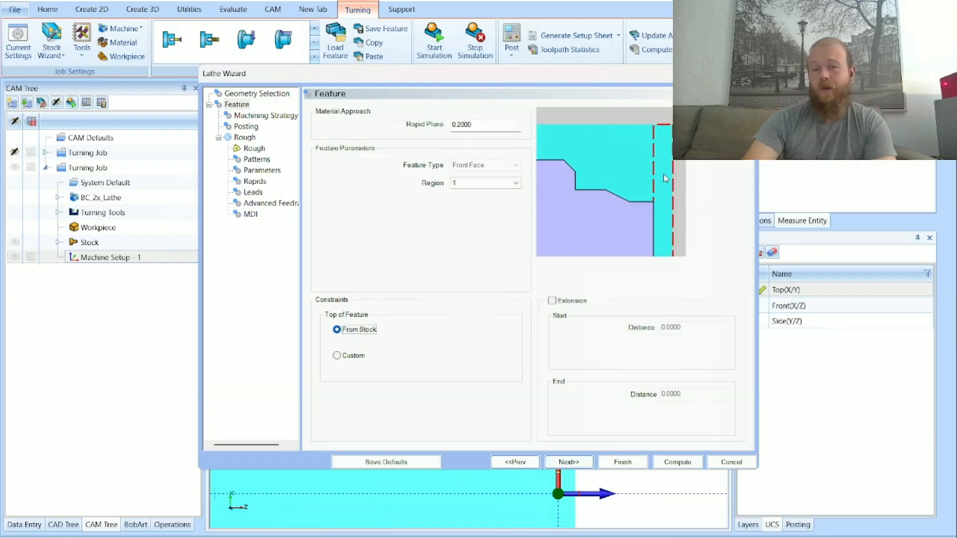
left_click(353, 356)
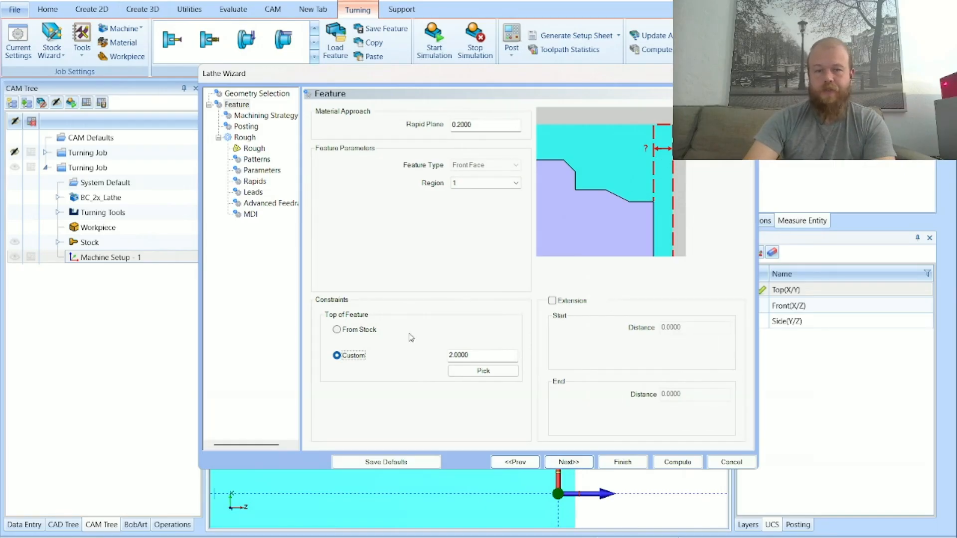
left_click(360, 331)
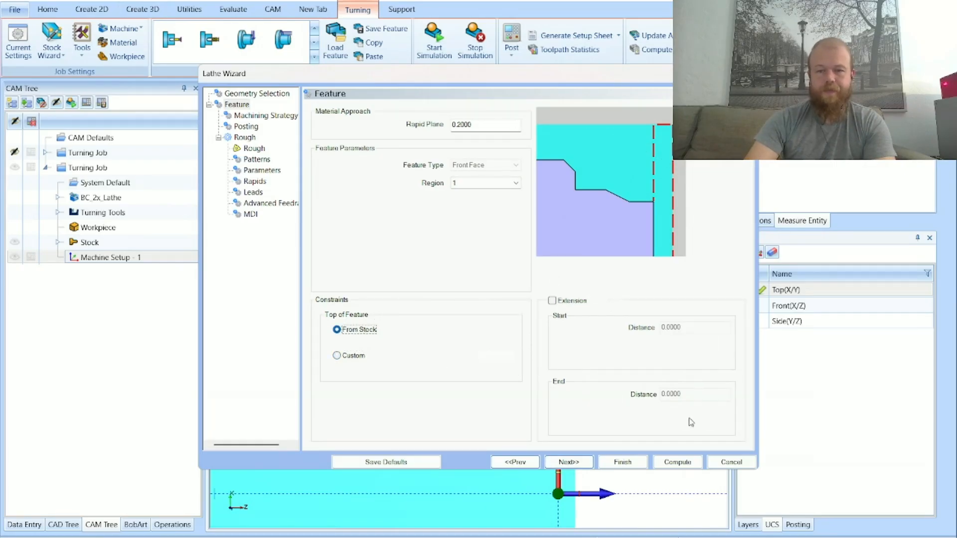
Apply the End Face Rough / Finish machining strategy and preview its Rough and Basic Finish operations
left_click(567, 463)
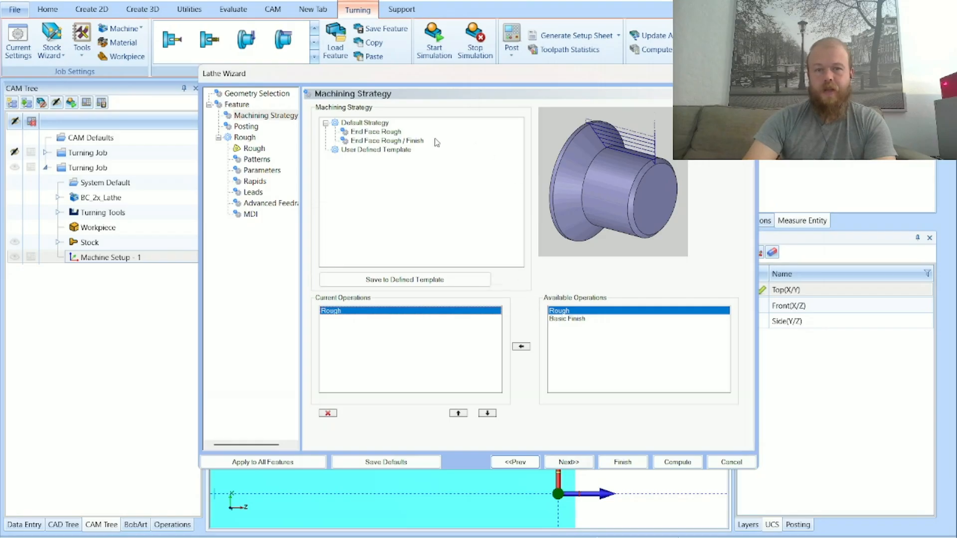
left_click(386, 133)
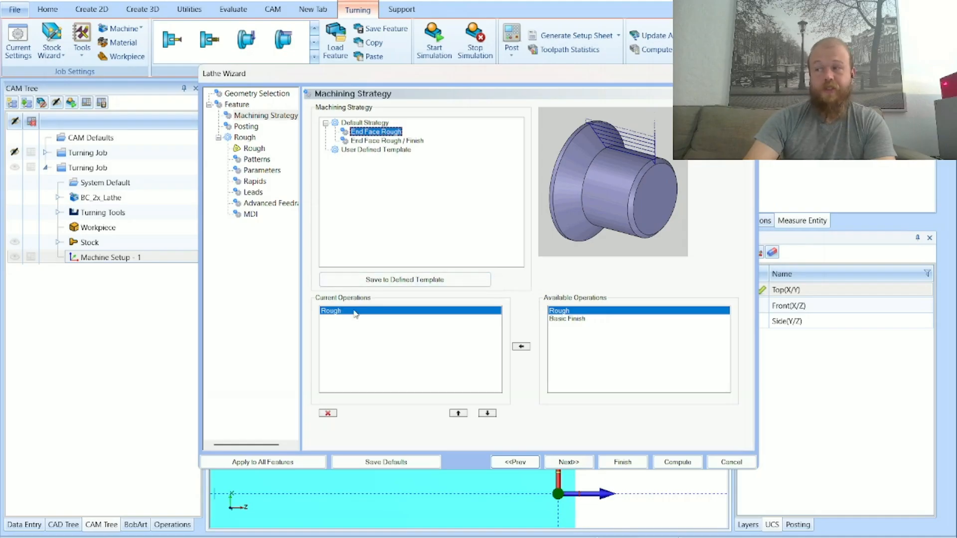
left_click(368, 142)
left_click(334, 314)
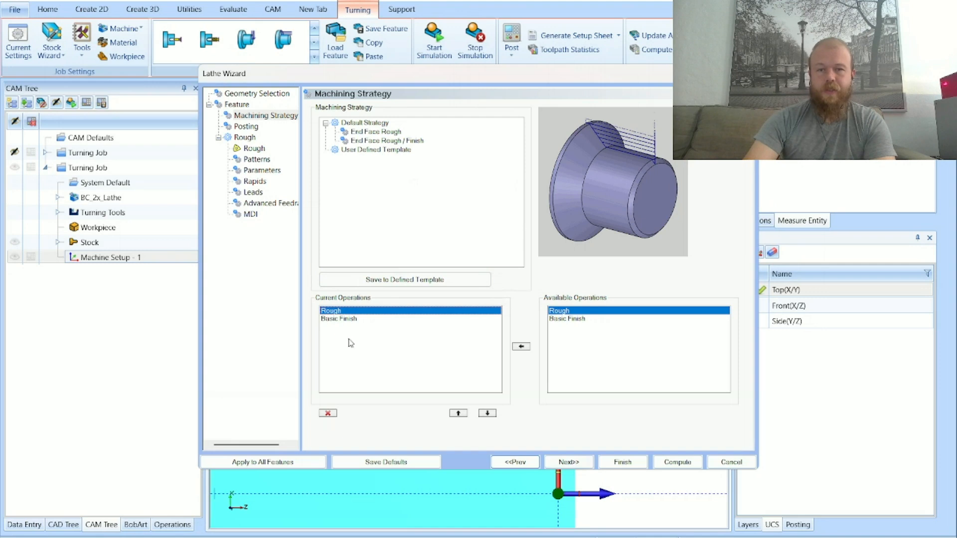
left_click(355, 319)
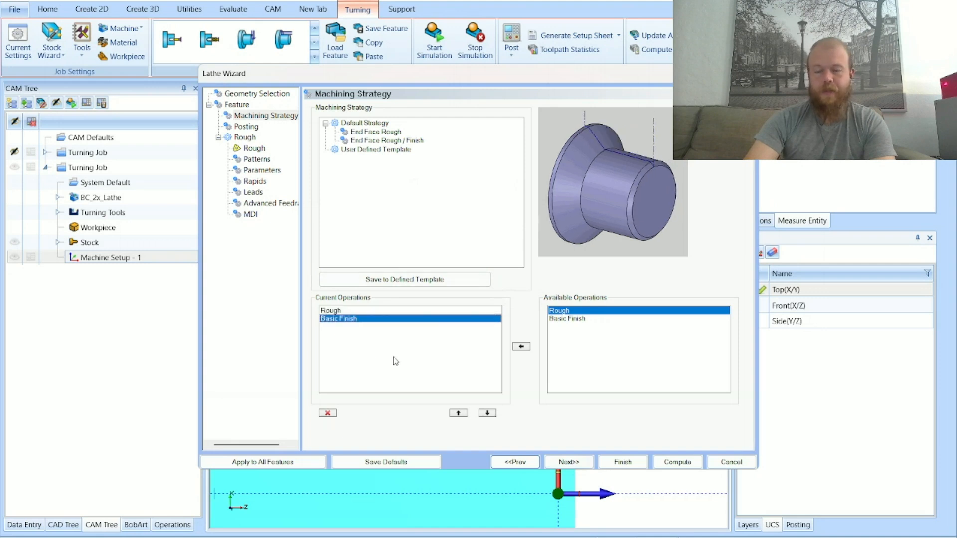
Keep the posting parameters on Separate Moves and continue to the roughing tool settings
left_click(567, 463)
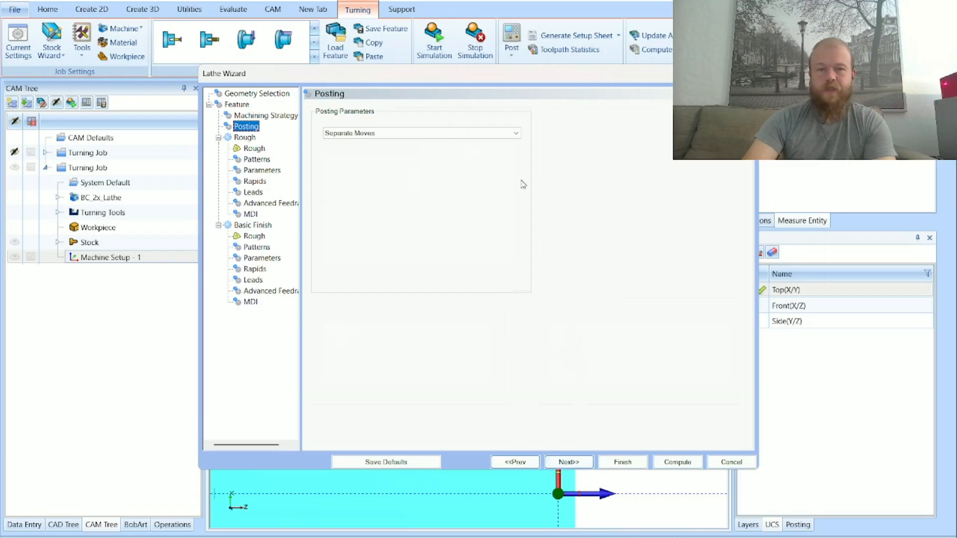
left_click(480, 133)
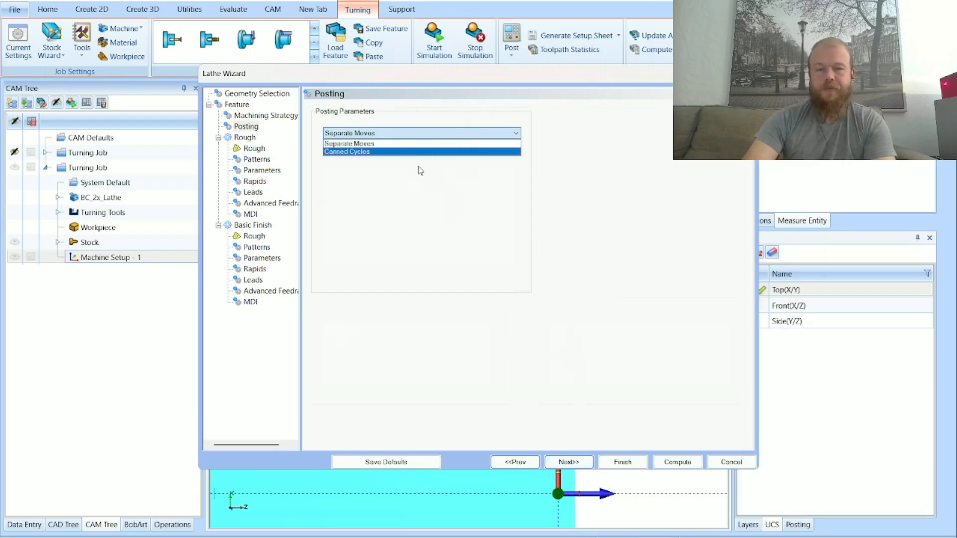
left_click(399, 144)
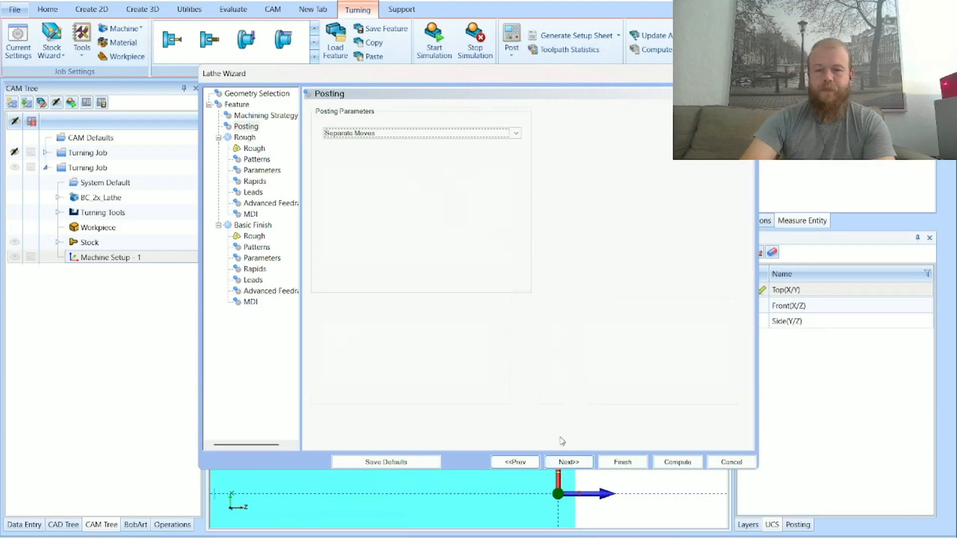
left_click(569, 462)
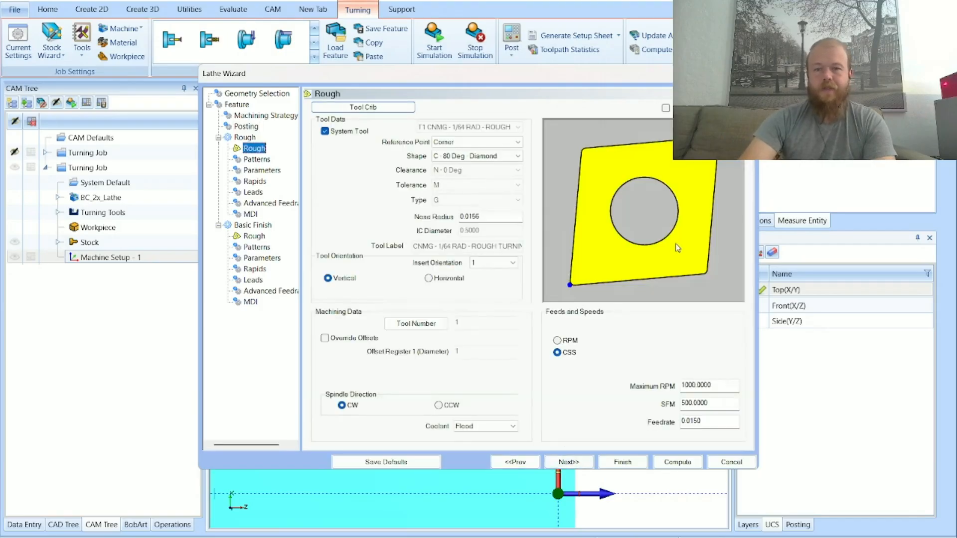
Set the roughing feeds and speeds to RPM and show the tool holder in the tool preview
left_click(569, 342)
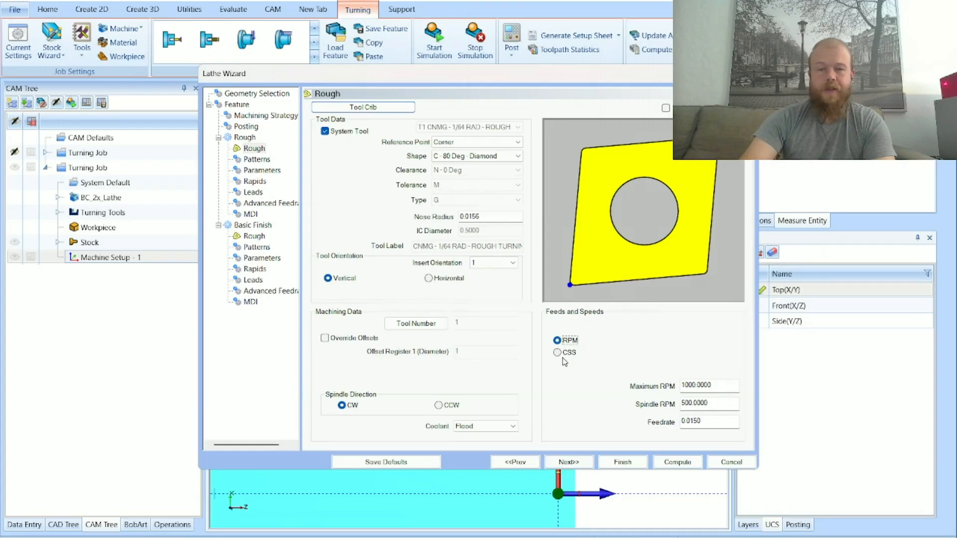
left_click(567, 353)
left_click(571, 345)
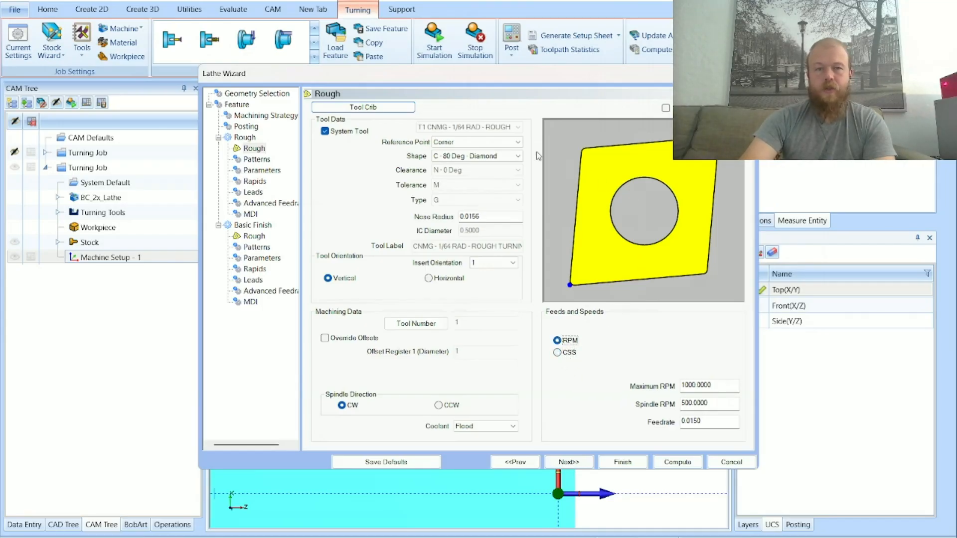
left_click(666, 109)
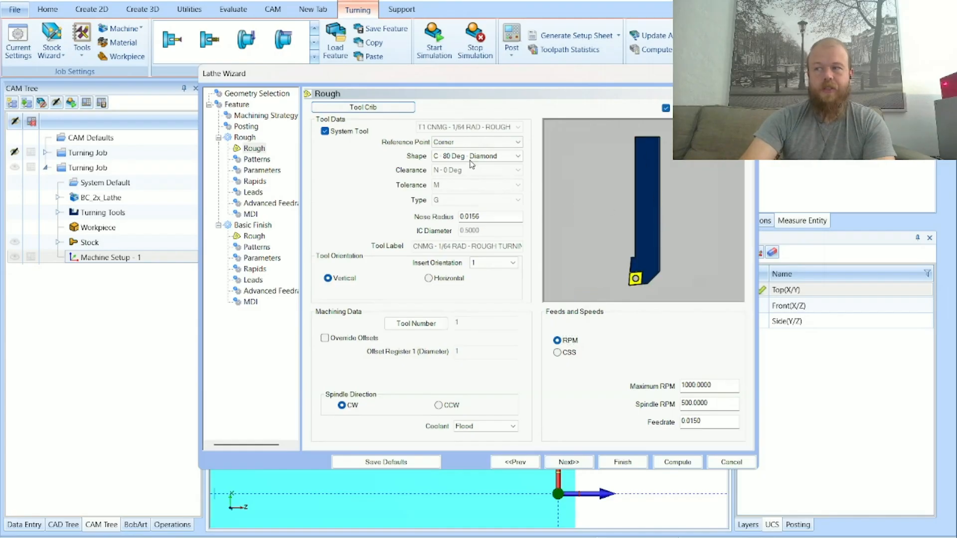
Open the tool crib and look through the Groove and Boring tool types before returning to the Rough tools
left_click(376, 111)
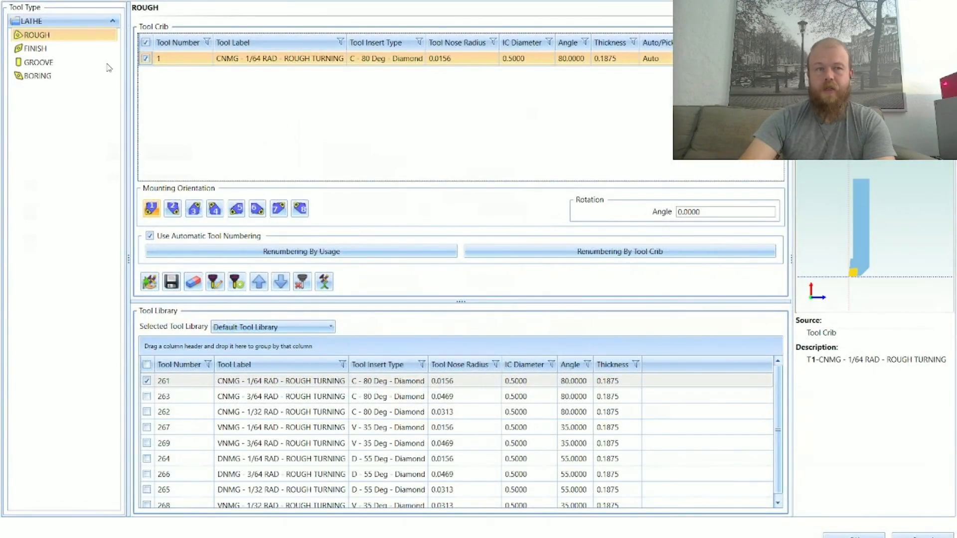
left_click(49, 48)
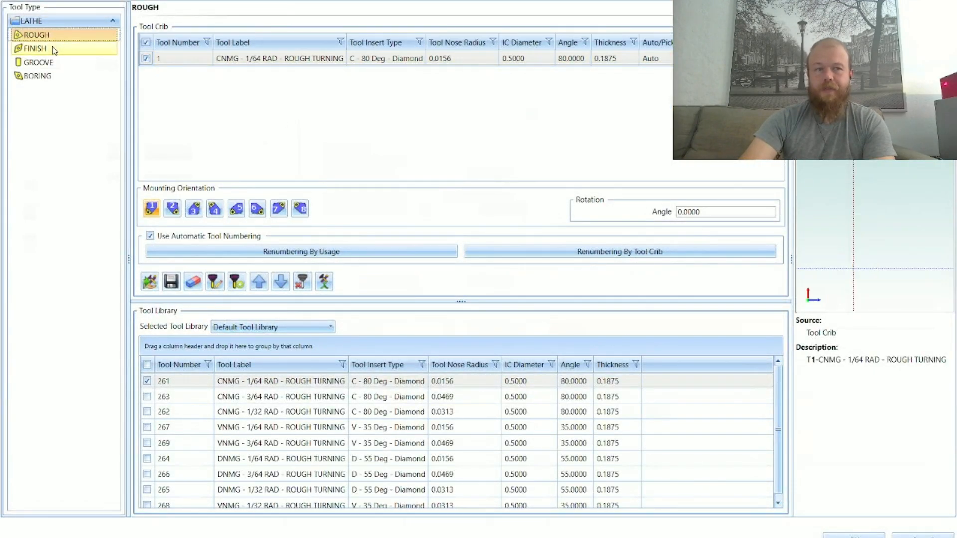
left_click(55, 65)
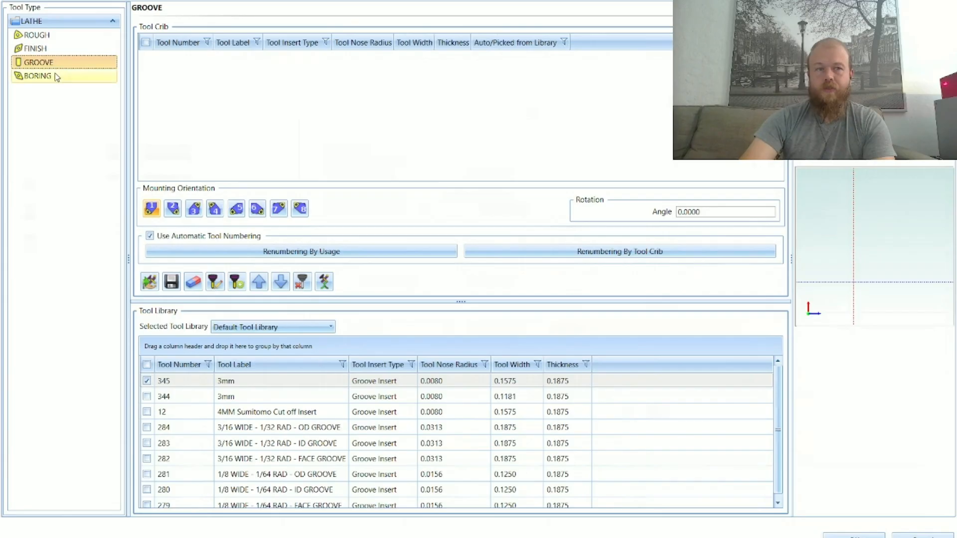
left_click(56, 75)
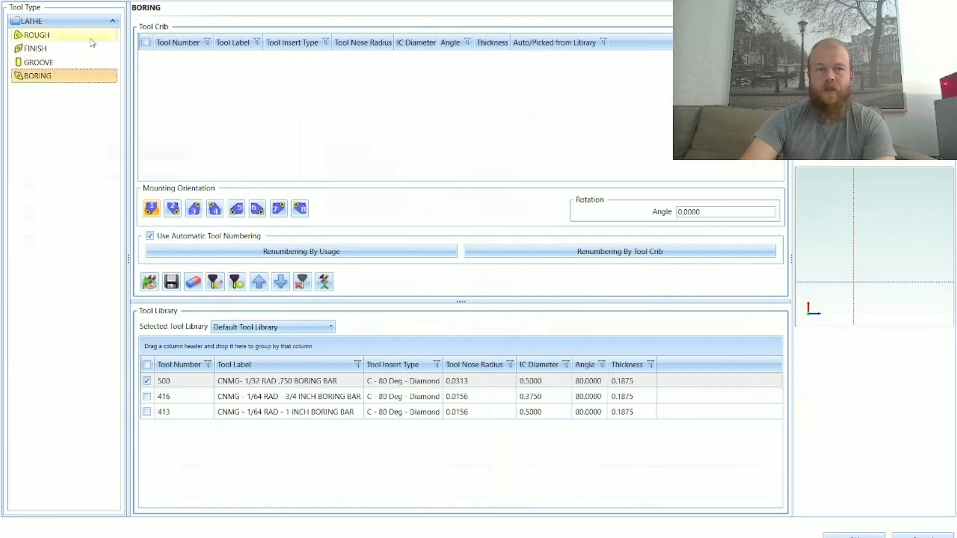
left_click(90, 36)
Sort the roughing tools in the Default Tool Library by tool number and select tool 262, CNMG - 1/32 RAD - ROUGH TURNING
left_click(296, 57)
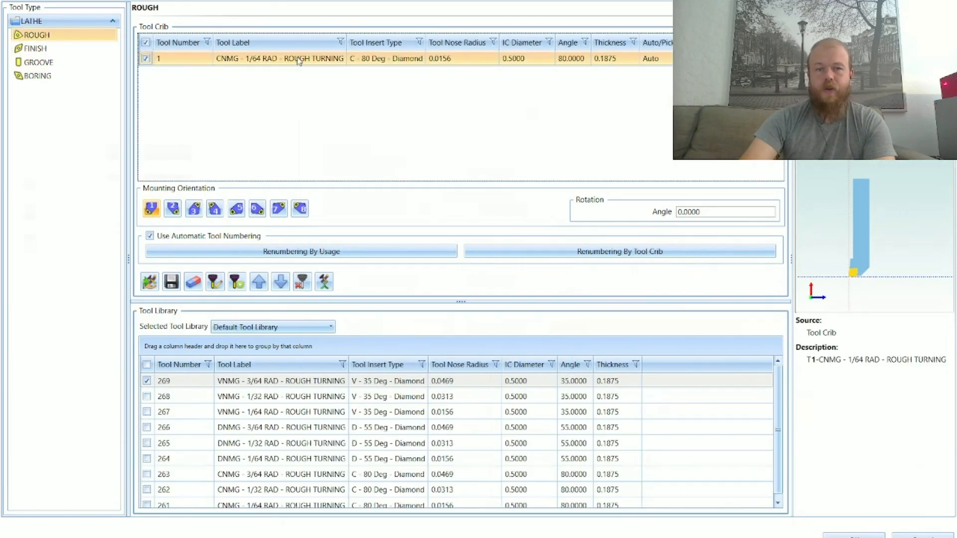
left_click(282, 381)
left_click(257, 364)
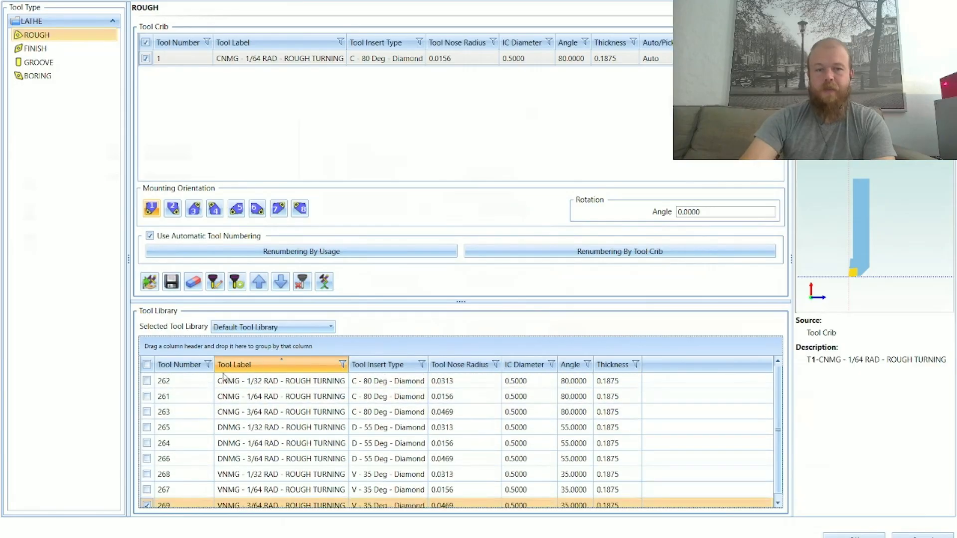
left_click(180, 365)
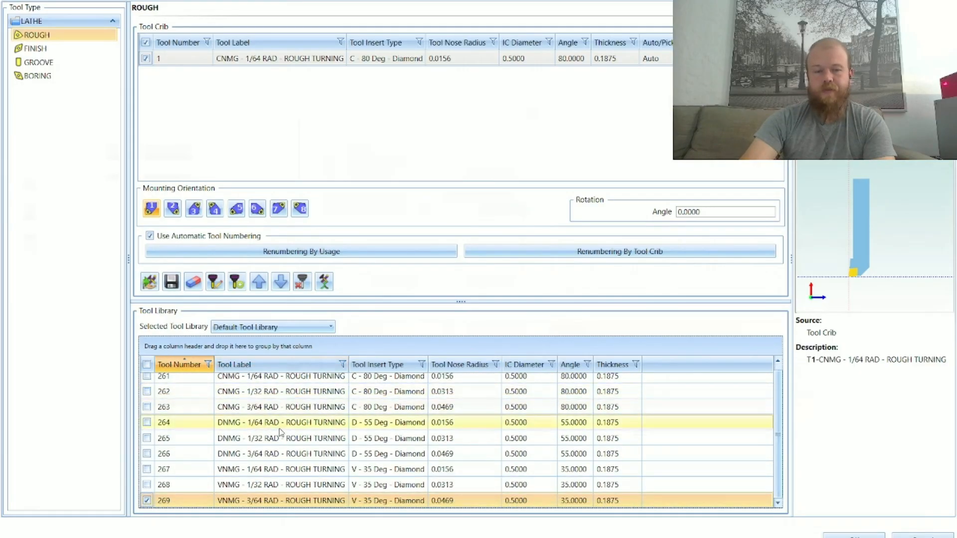
left_click(279, 396)
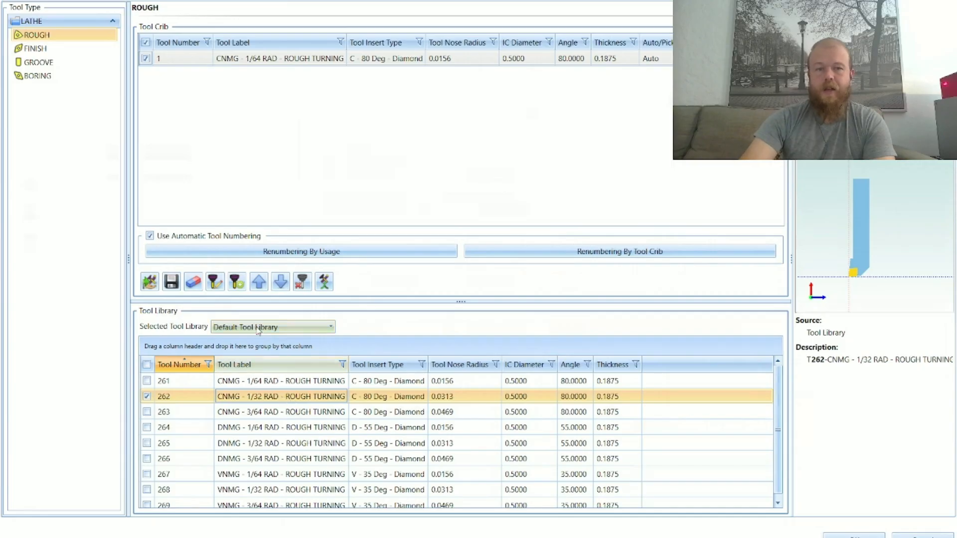
Examine the insert parameters and tool holder definition of the CNMG - 1/64 RAD - ROUGH TURNING crib tool
left_click(214, 283)
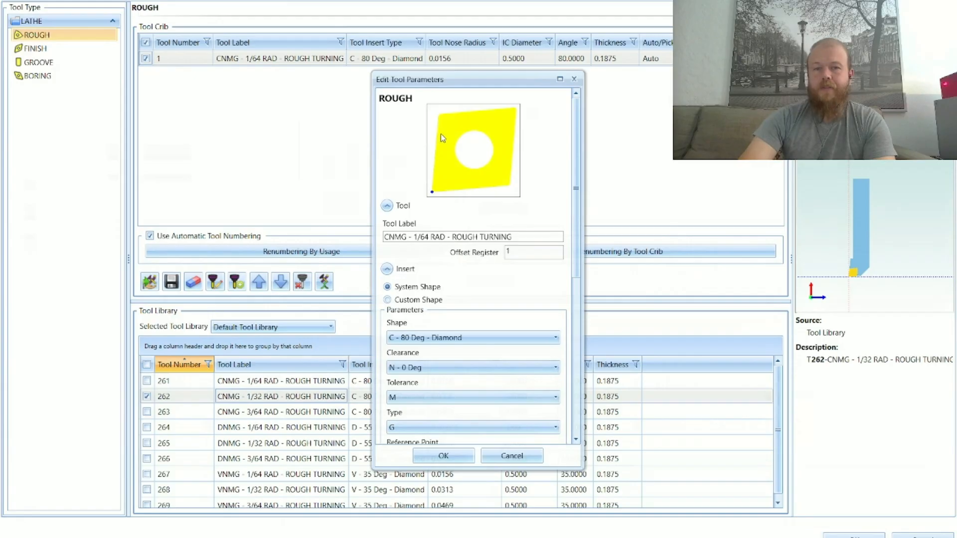
scroll(507, 166, "down", 3)
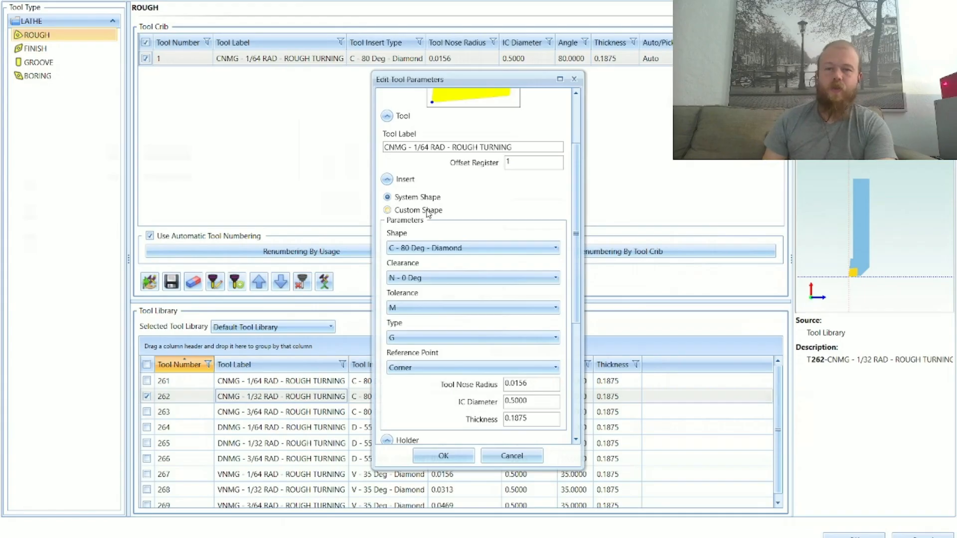
scroll(464, 217, "up", 1)
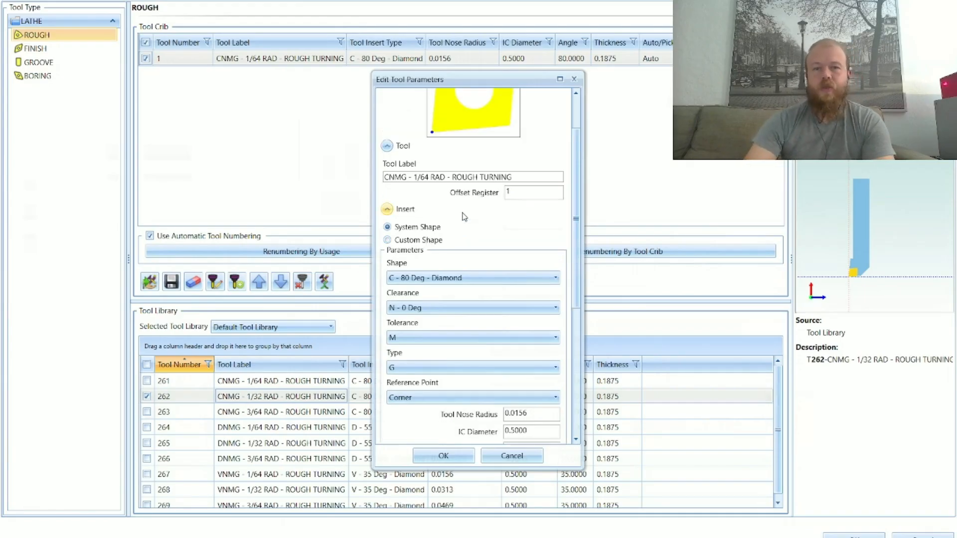
scroll(464, 217, "up", 2)
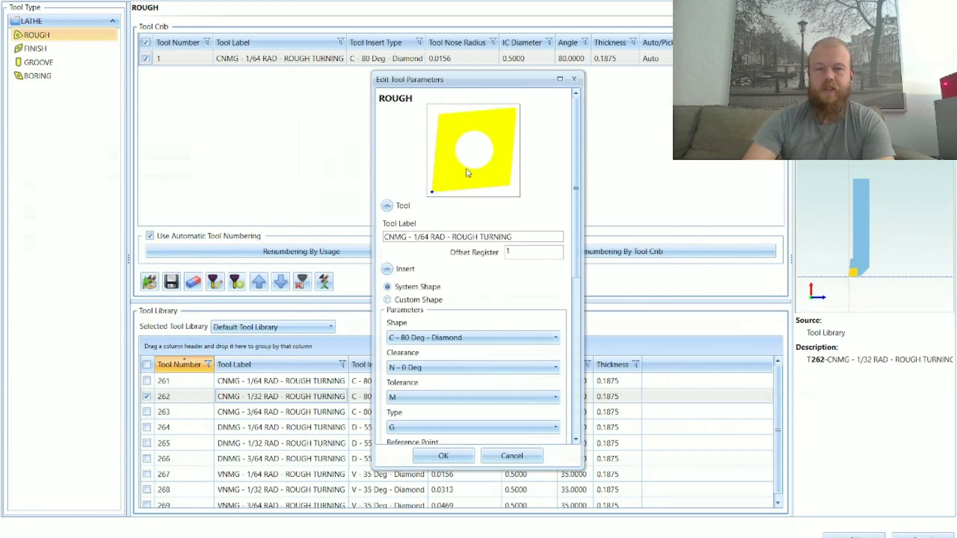
scroll(466, 168, "down", 10)
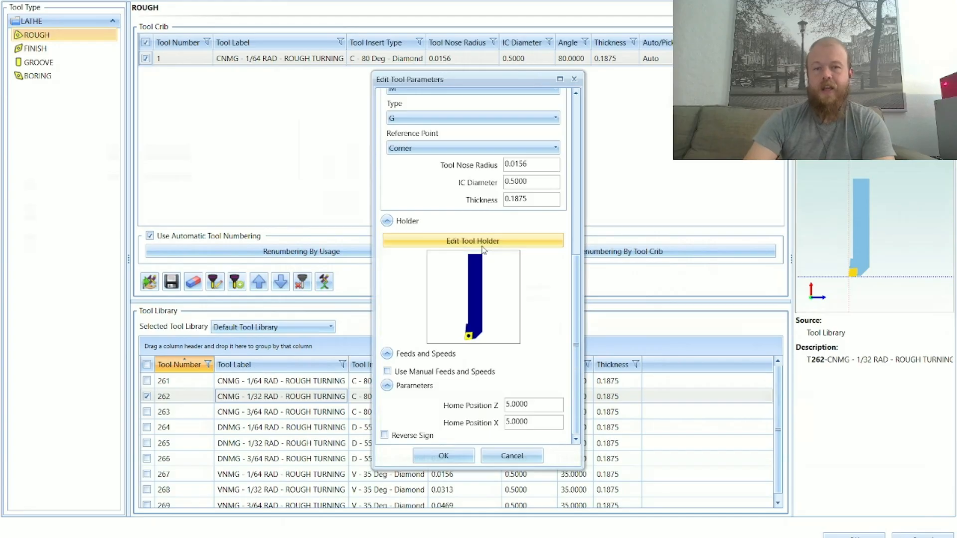
left_click(482, 242)
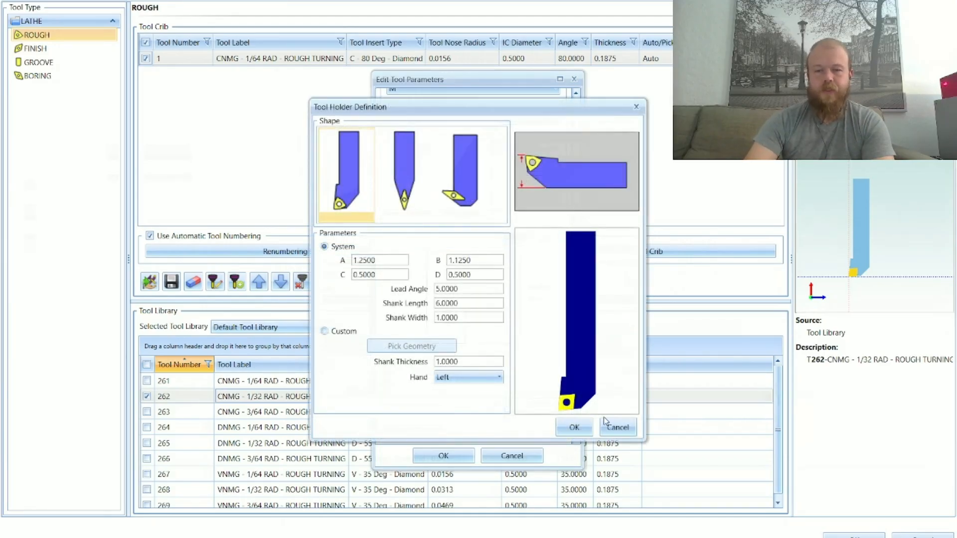
left_click(620, 429)
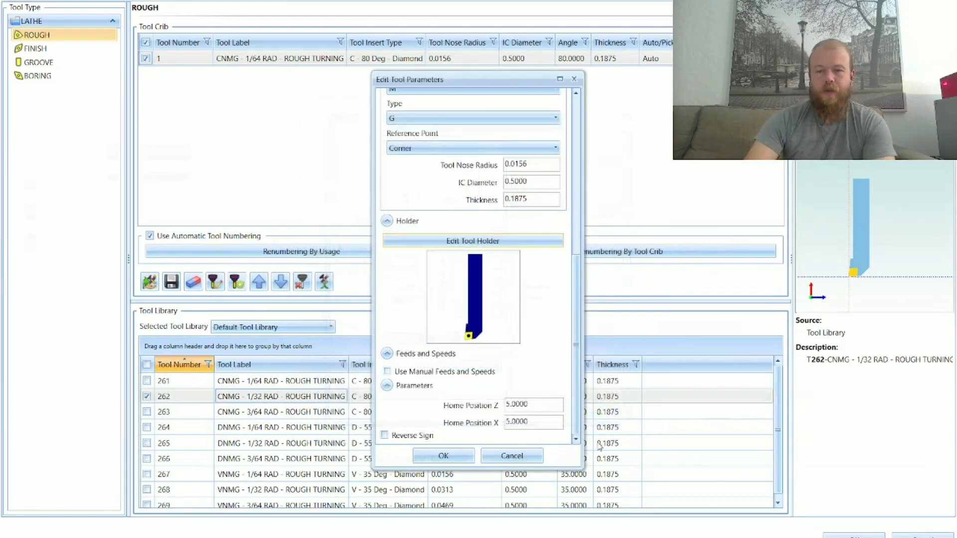
Cancel the tool parameter editing, the tool crib and the lathe feature wizard
left_click(512, 456)
left_click(923, 536)
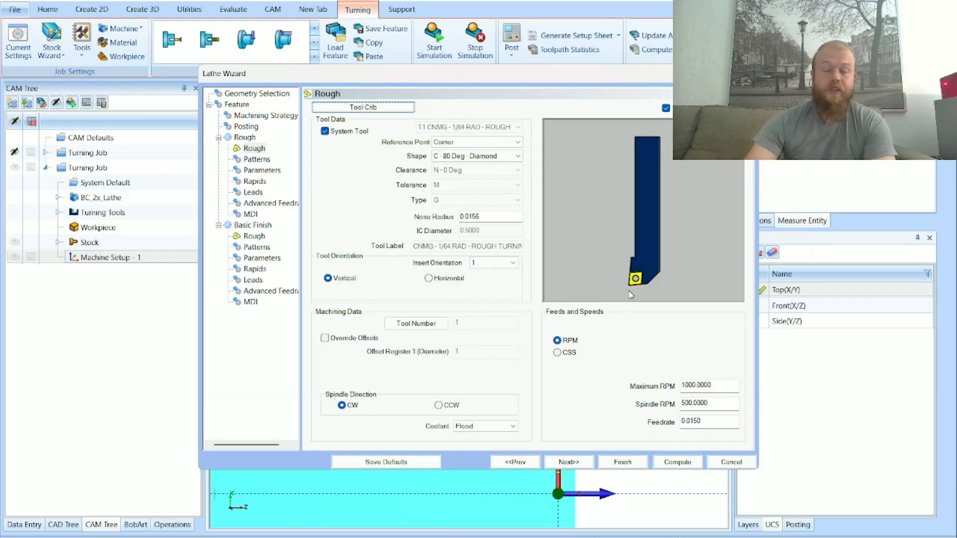
left_click(731, 463)
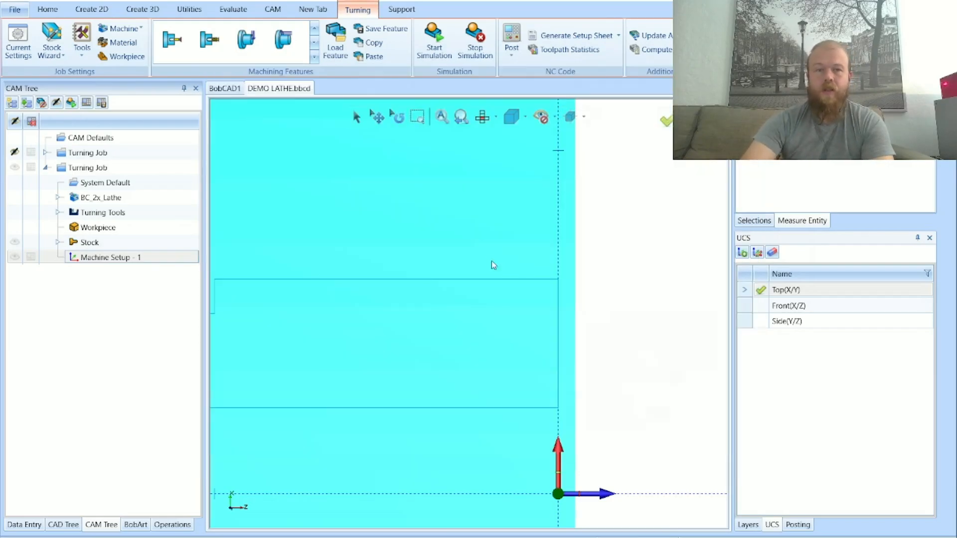
In the BobCAD1 drawing, create a 2 by 2 rectangle with its lower-left corner at the origin
left_click(224, 89)
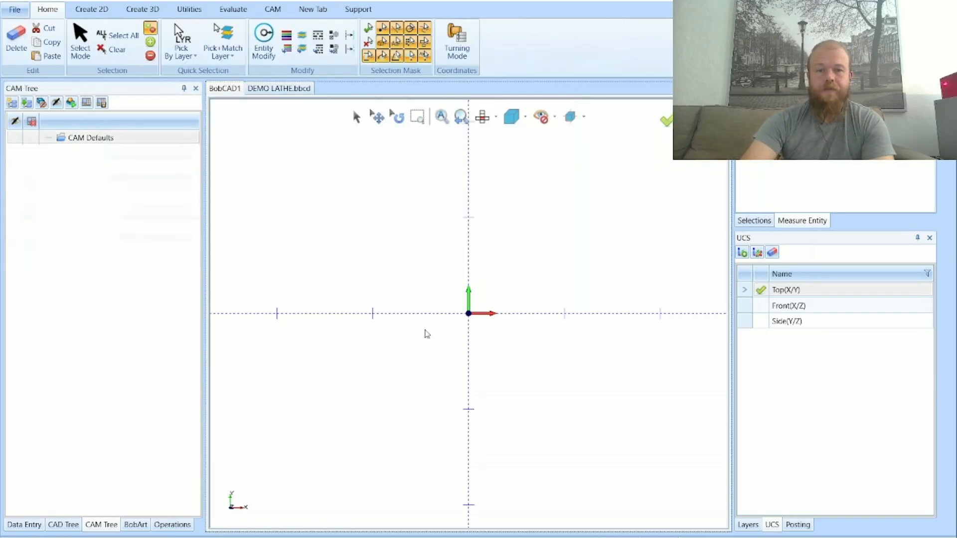
left_click(82, 11)
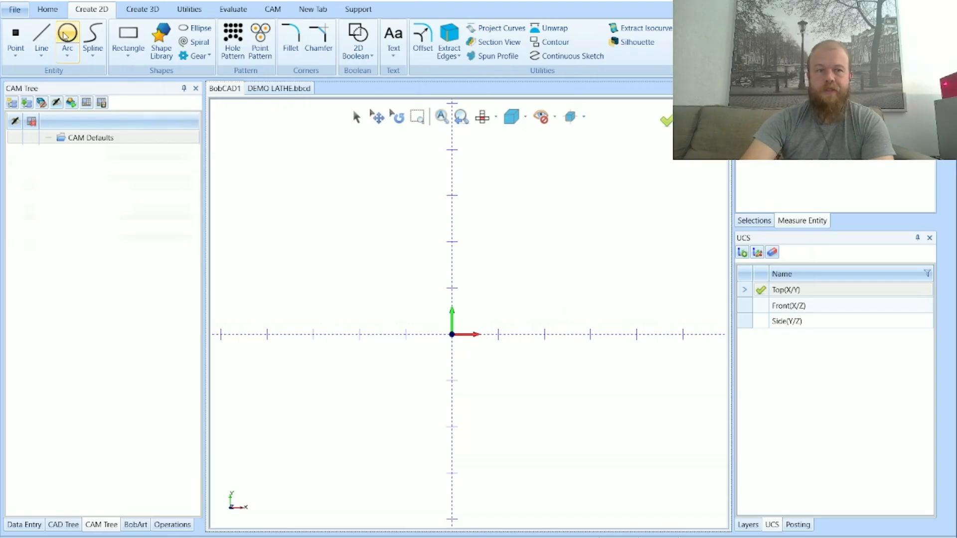
left_click(118, 40)
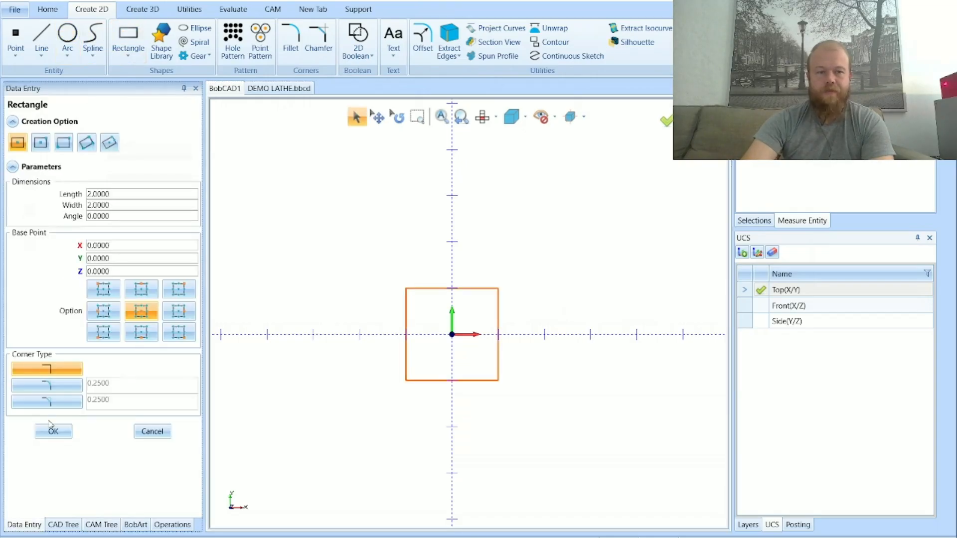
left_click(103, 332)
left_click(53, 432)
left_click(152, 432)
scroll(430, 354, "up", 3)
scroll(278, 365, "up", 1)
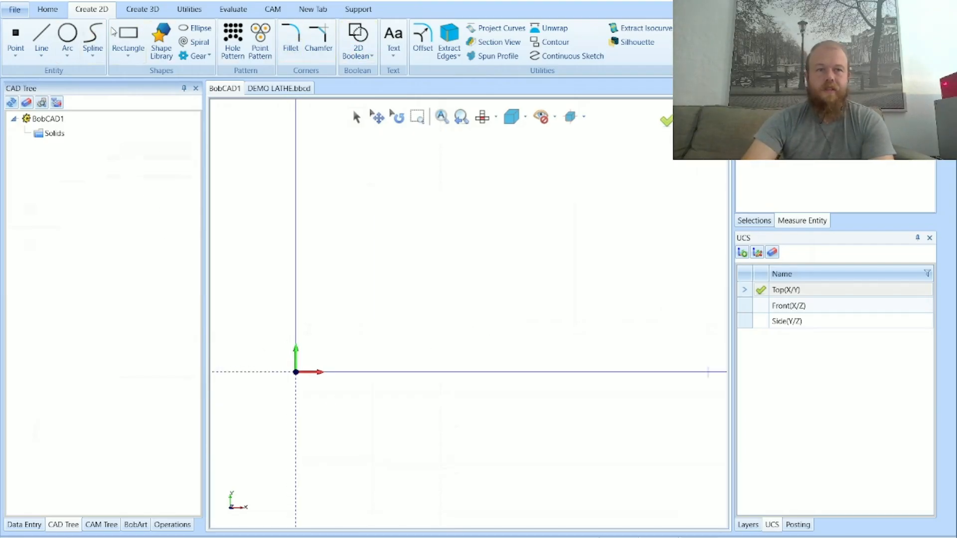
Fillet the rectangle's corner at the origin with a 0.25 radius and trimming on
left_click(292, 39)
scroll(401, 392, "down", 3)
scroll(441, 309, "up", 2)
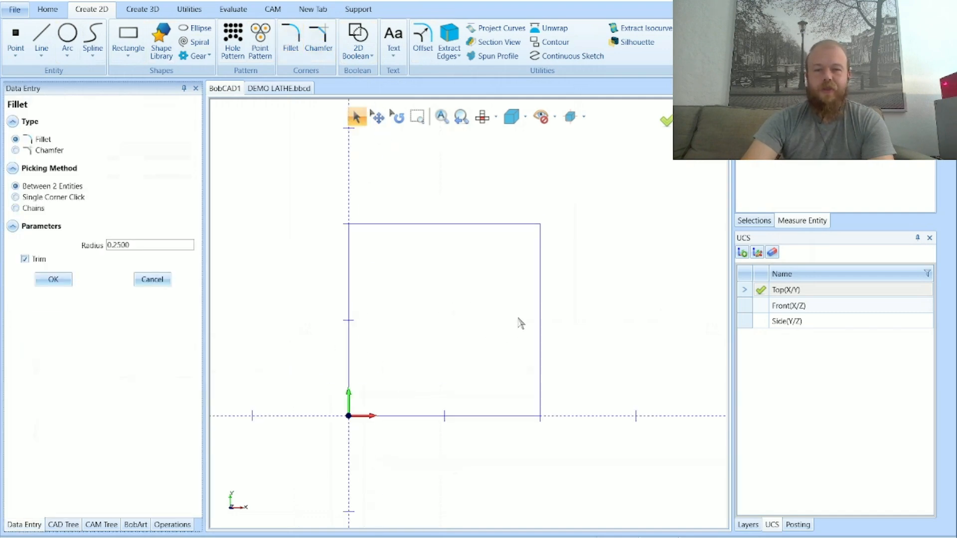
left_click(351, 322)
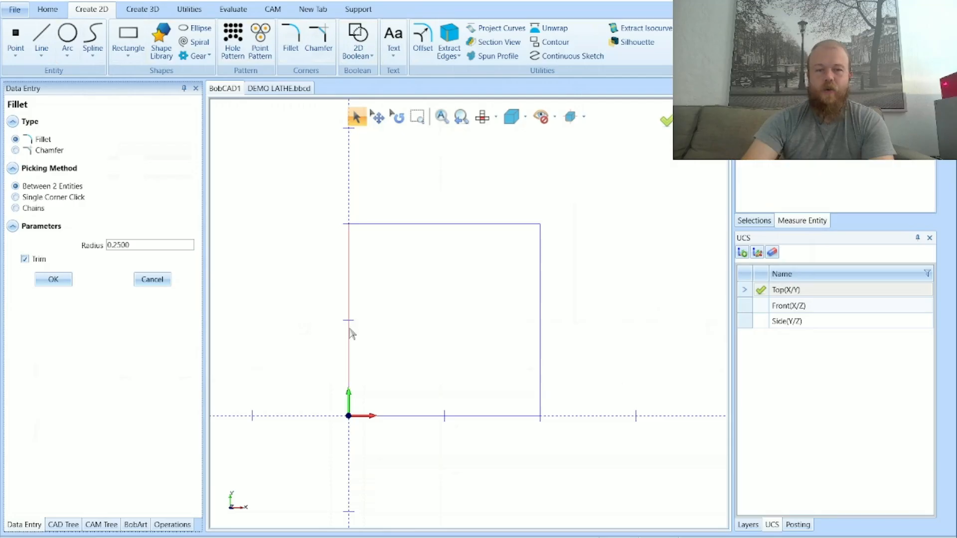
left_click(404, 420)
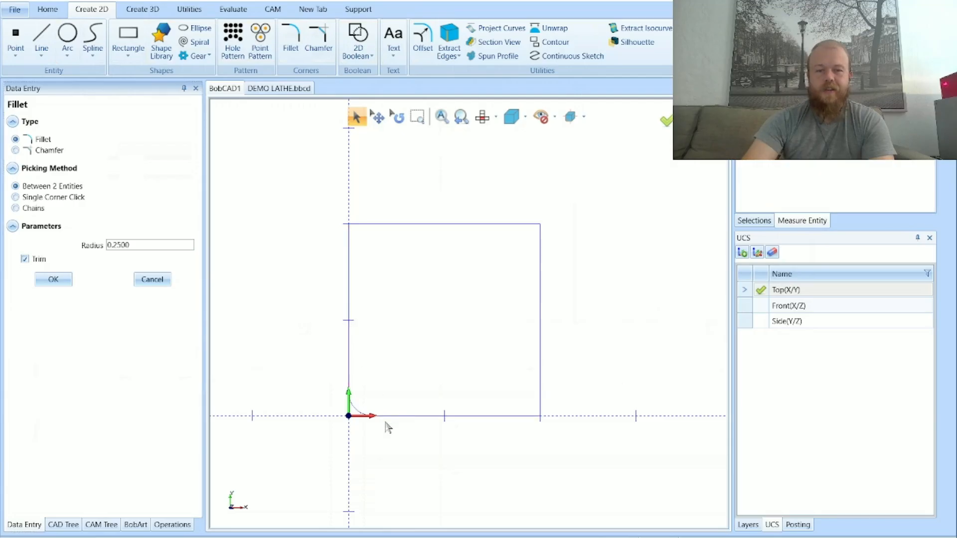
left_click(152, 280)
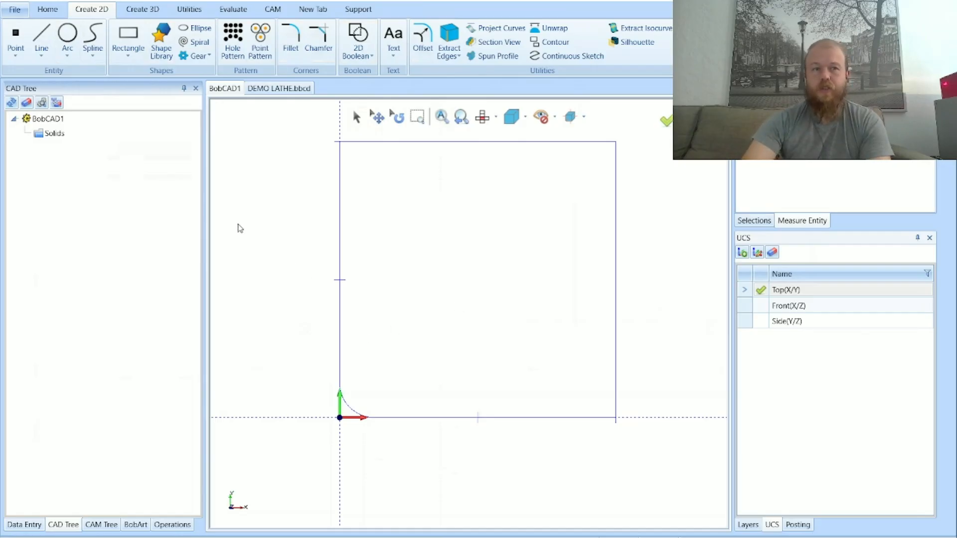
Create a point at X 0, Y 0, Z 0 to mark the insert's reference corner
left_click(16, 36)
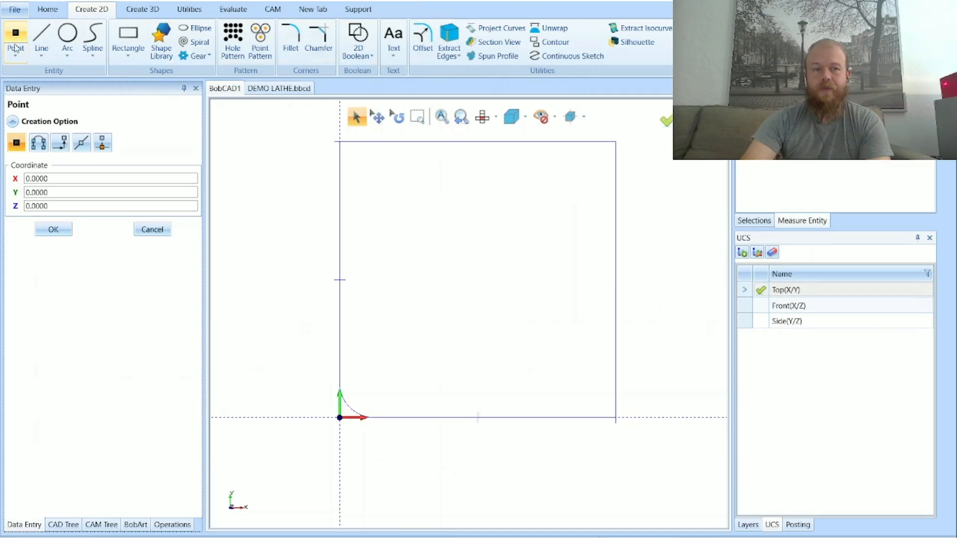
left_click(52, 230)
scroll(329, 432, "up", 3)
scroll(308, 392, "up", 2)
scroll(317, 387, "down", 4)
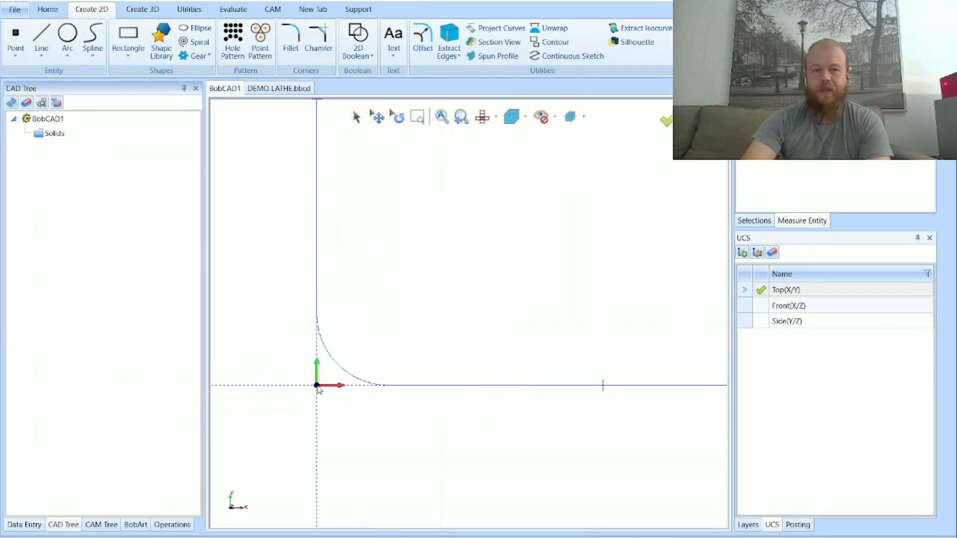
scroll(322, 399, "down", 2)
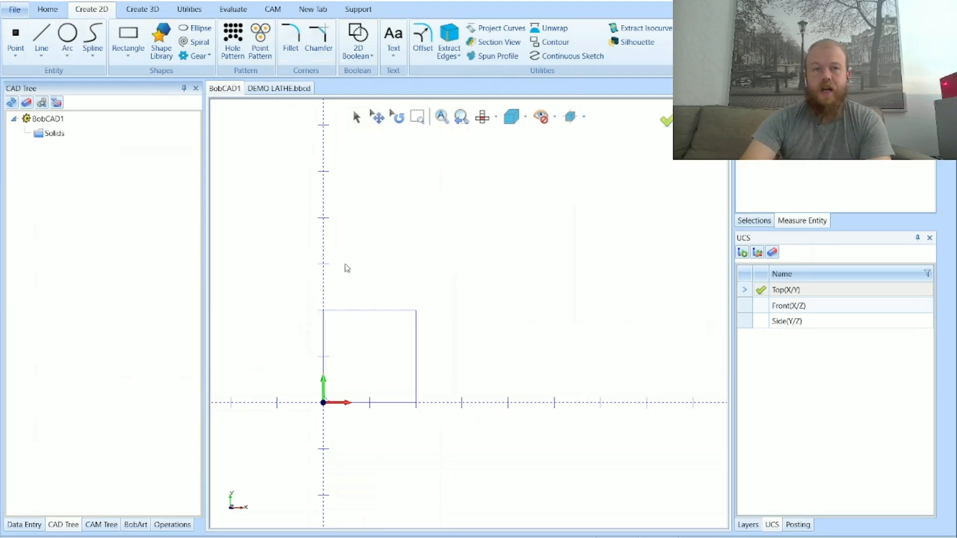
Open the CAM tool library and list the lathe roughing tools of the Default Tool Library
left_click(273, 11)
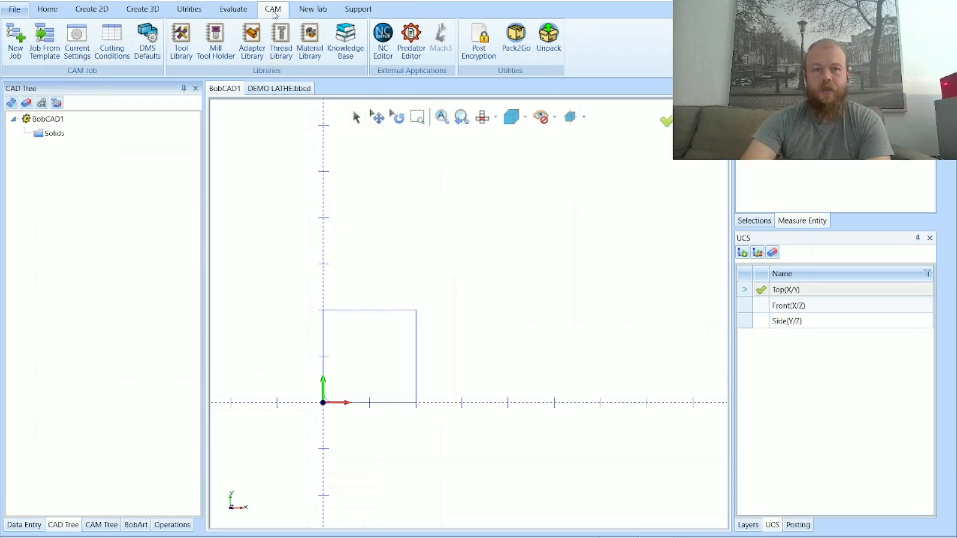
left_click(189, 58)
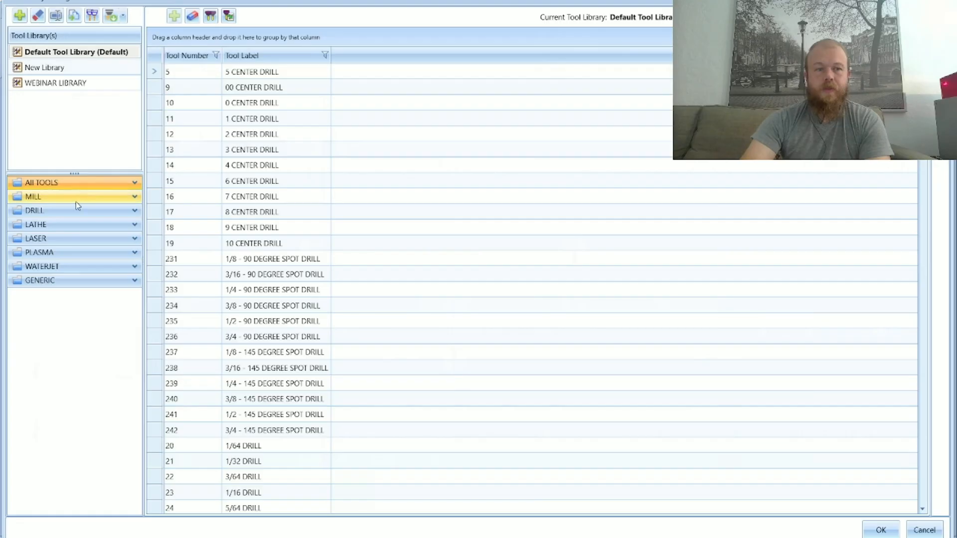
left_click(72, 225)
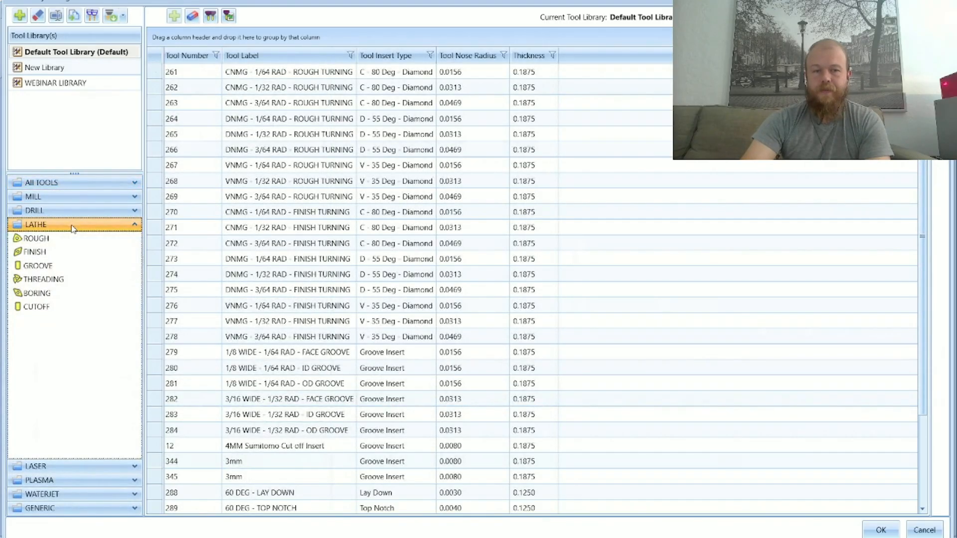
left_click(62, 240)
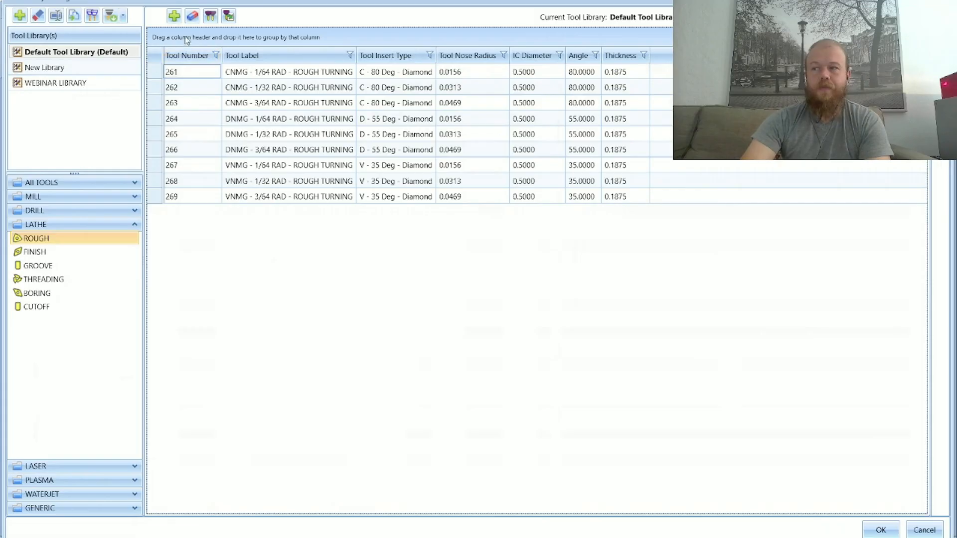
Add a new lathe roughing tool to the Default Tool Library and set its insert to Custom Shape
left_click(174, 15)
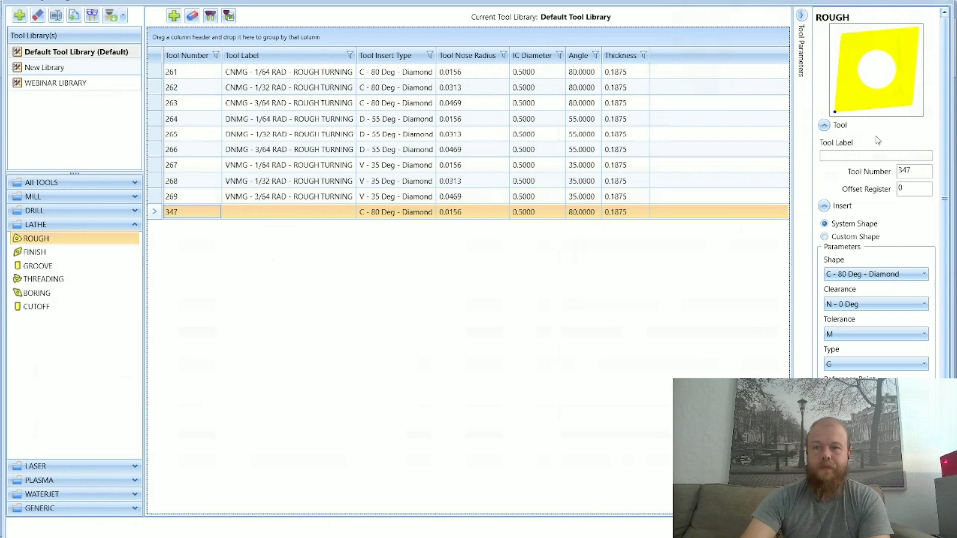
scroll(872, 200, "down", 2)
scroll(877, 210, "up", 2)
scroll(892, 240, "down", 1)
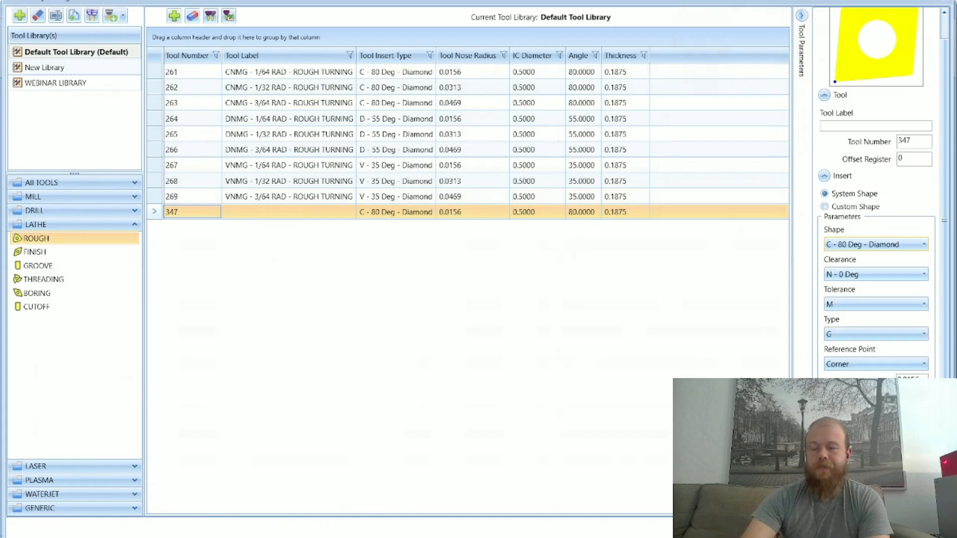
scroll(904, 314, "up", 1)
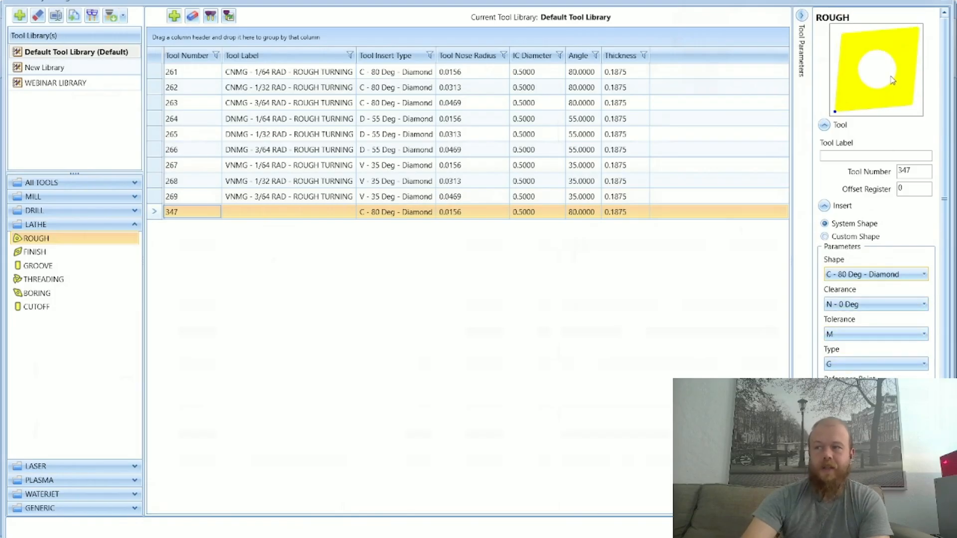
scroll(865, 171, "down", 1)
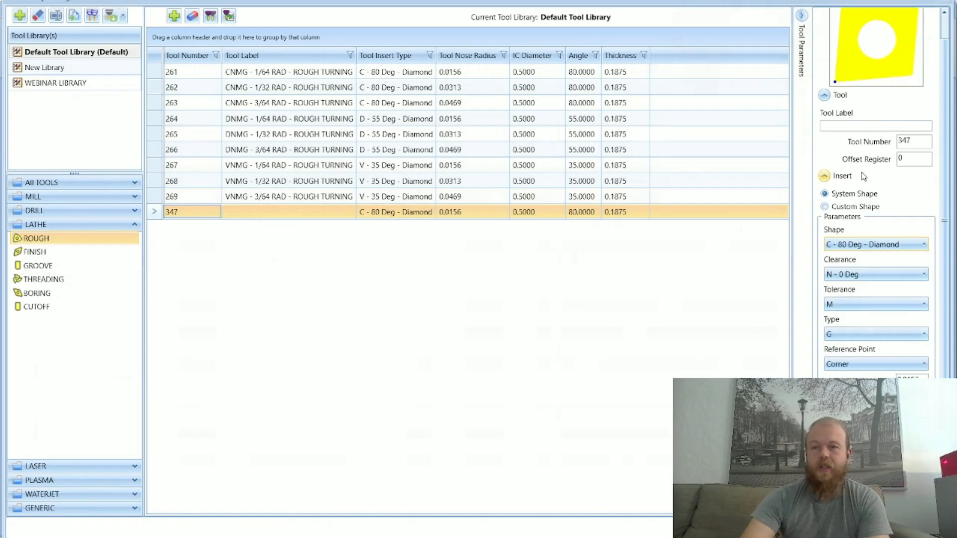
left_click(852, 208)
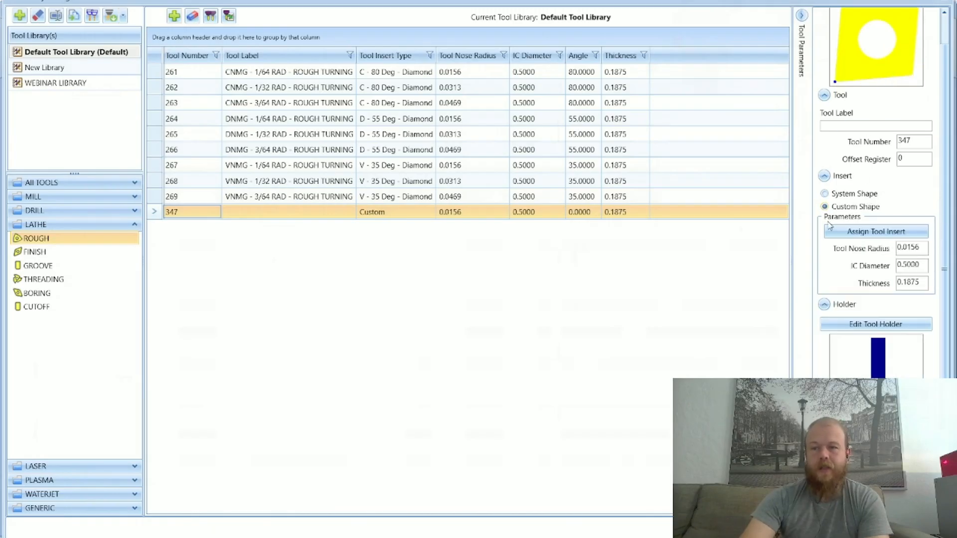
Assign the filleted square's four lines and arc as the tool insert shape, with the origin point as reference point
left_click(850, 233)
left_click_drag(326, 320, 516, 422)
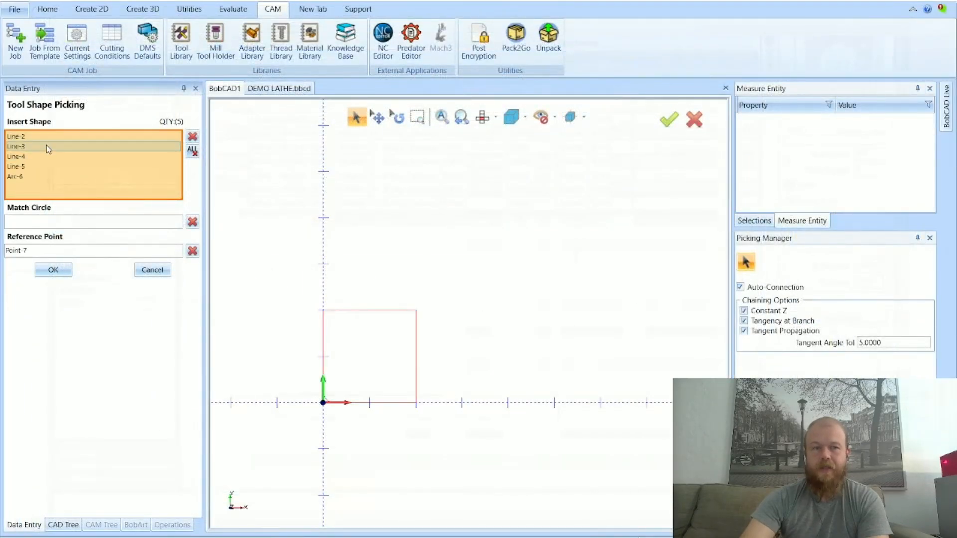
scroll(324, 369, "up", 4)
scroll(332, 399, "down", 4)
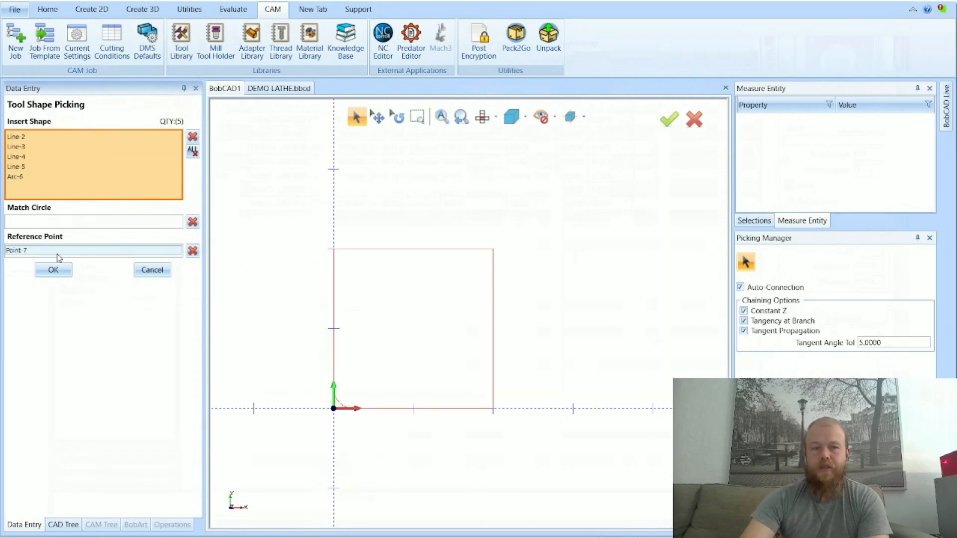
scroll(339, 411, "up", 4)
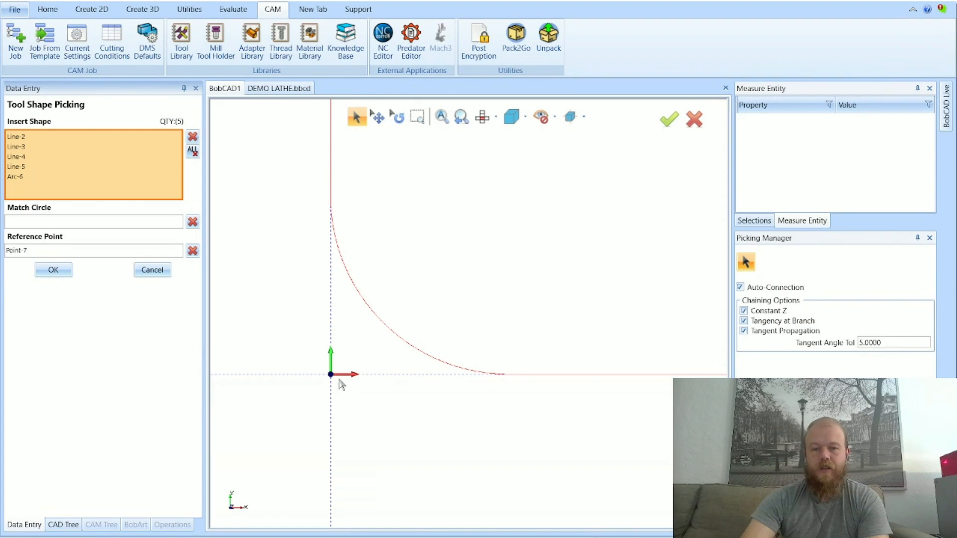
left_click(53, 271)
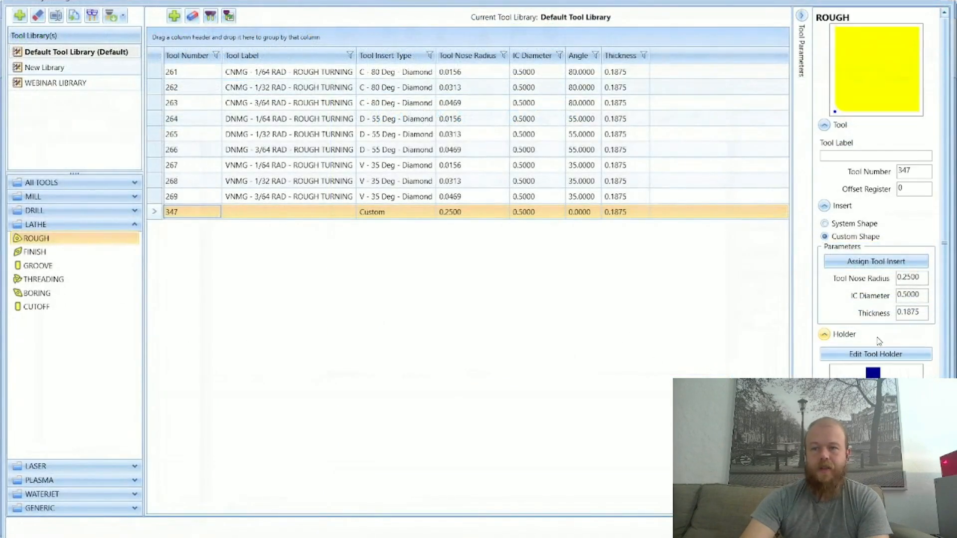
Try the alternative holder shape and the Custom holder option for the new tool, then cancel the holder definition and tool library
scroll(887, 256, "down", 2)
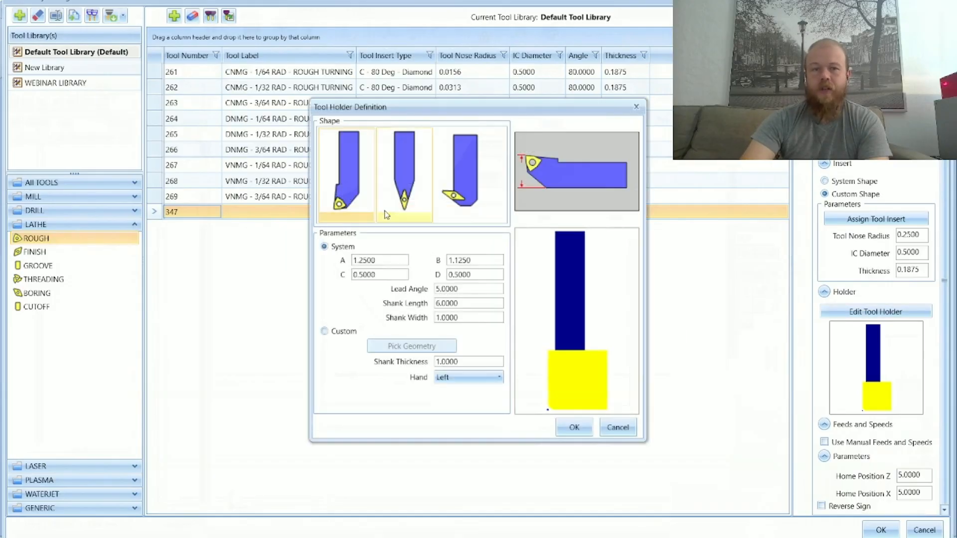
left_click(393, 170)
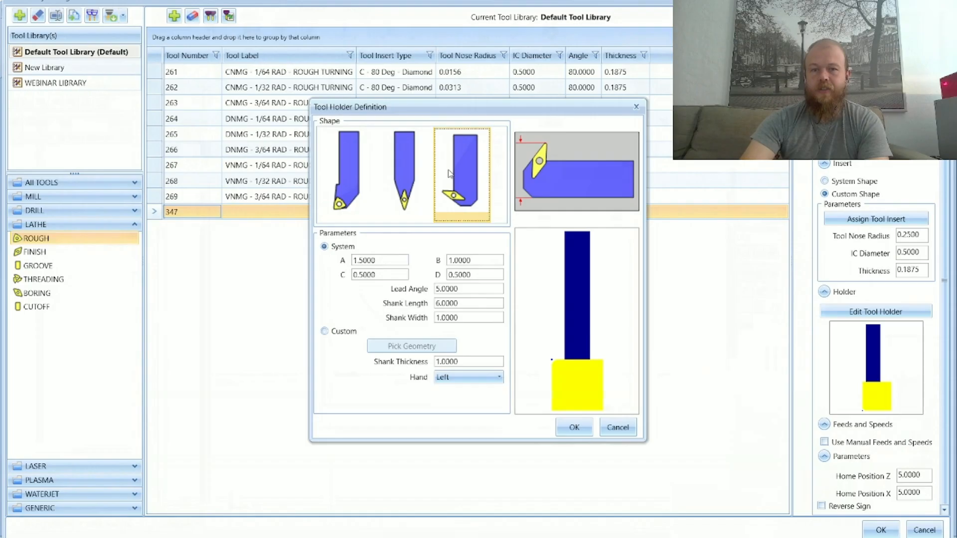
left_click(333, 181)
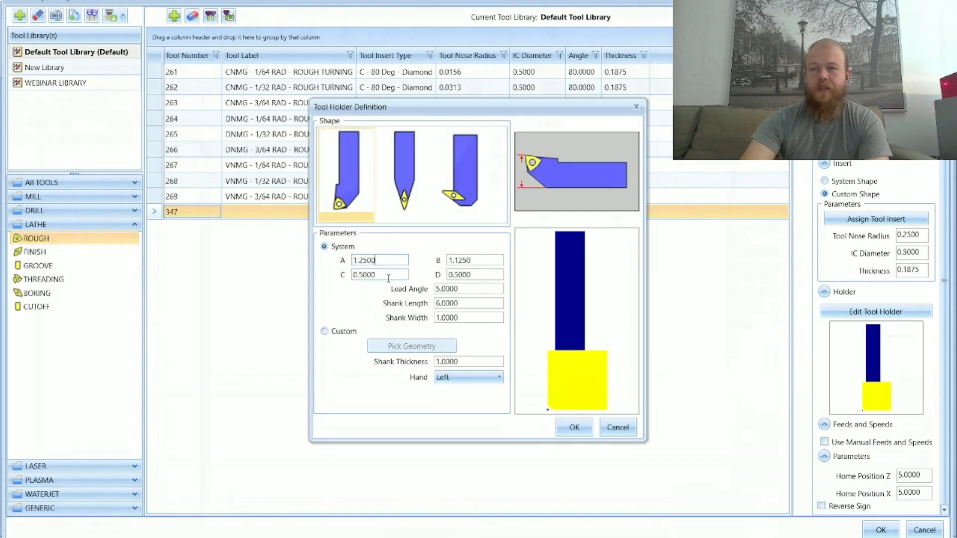
left_click(333, 331)
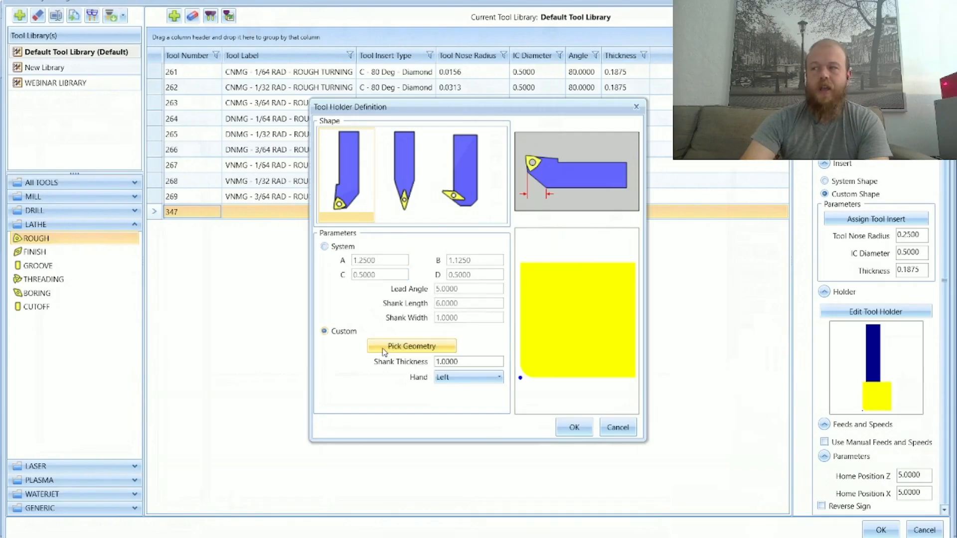
left_click(617, 427)
left_click(925, 530)
Switch to the DEMO LATHE drawing and start a Lathe End Face feature under Machine Setup - 1 of the second turning job
left_click(511, 298)
scroll(358, 422, "down", 10)
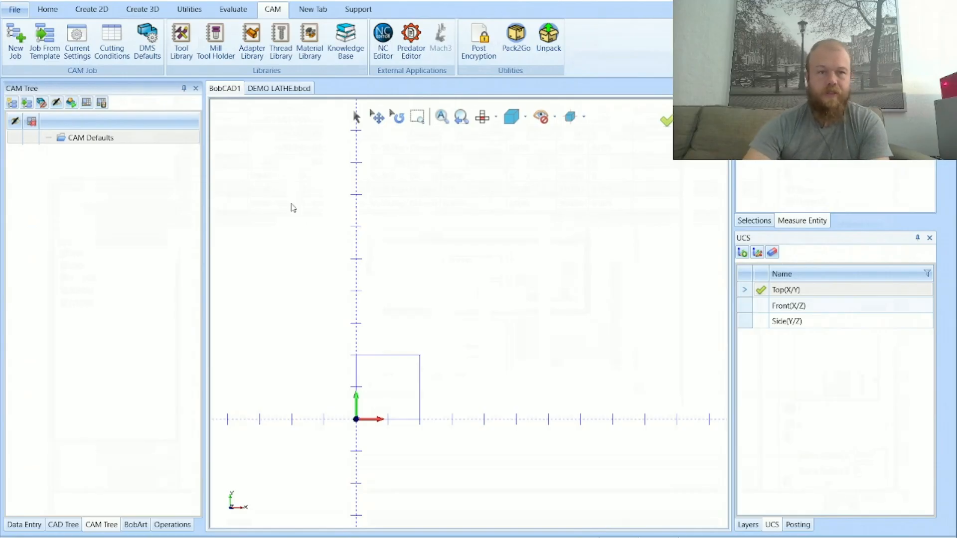
left_click(305, 91)
right_click(127, 255)
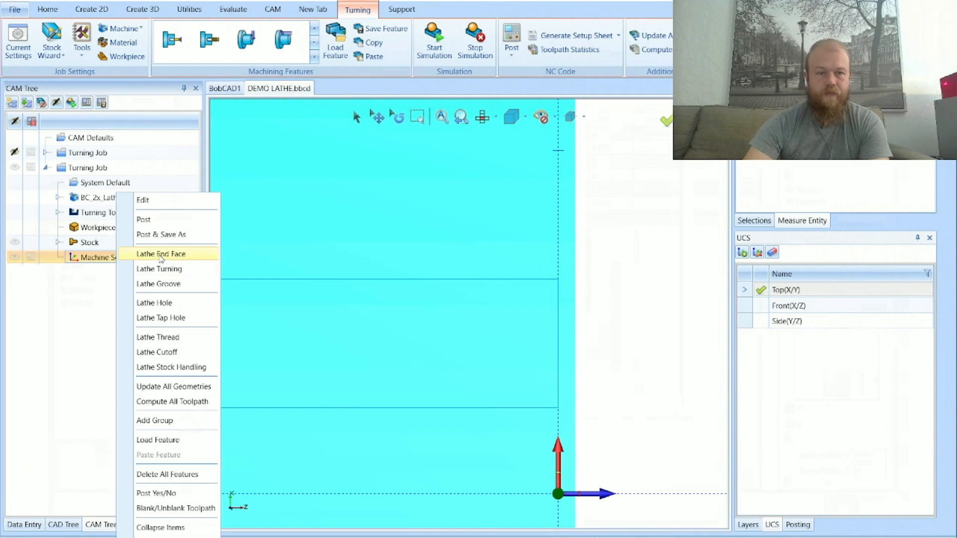
left_click(172, 255)
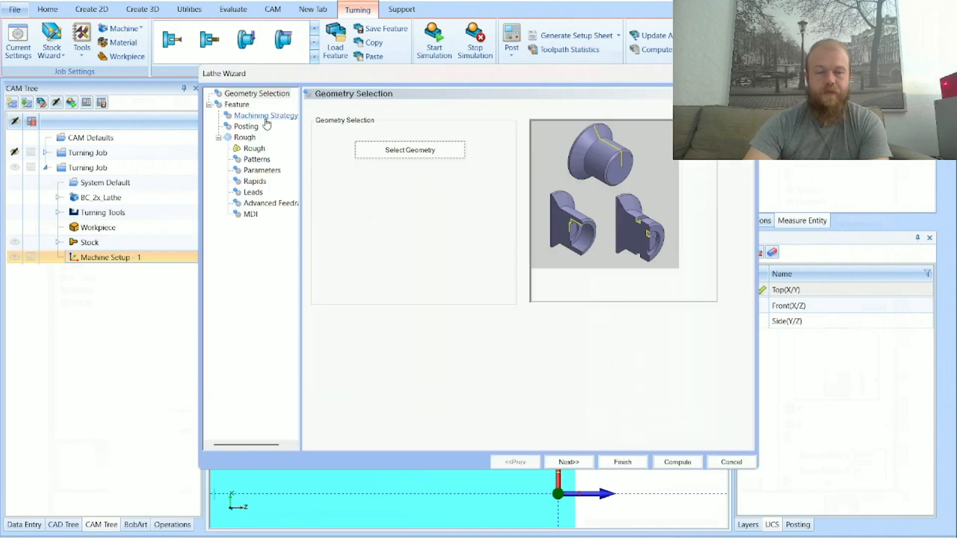
Set the end face feature's machining strategy to End Face Rough / Finish
left_click(237, 104)
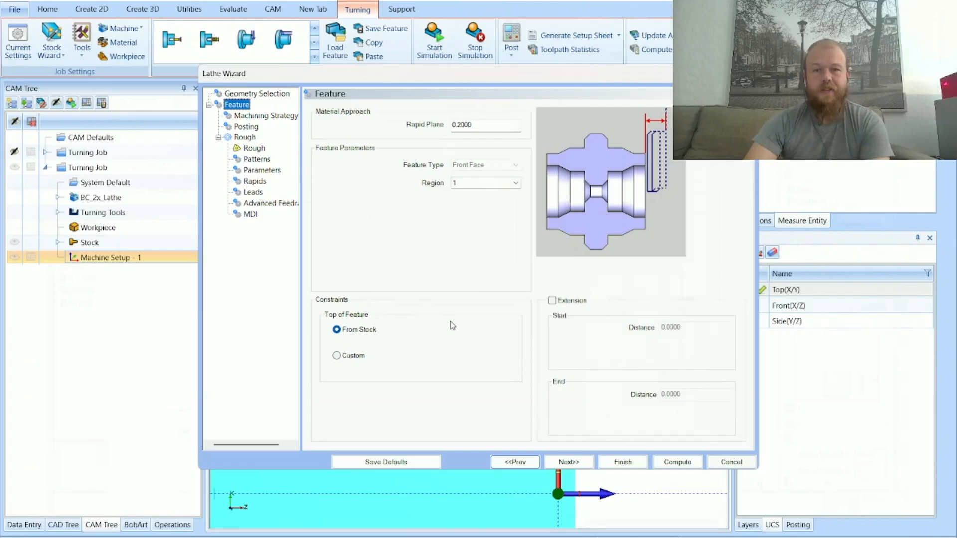
left_click(569, 463)
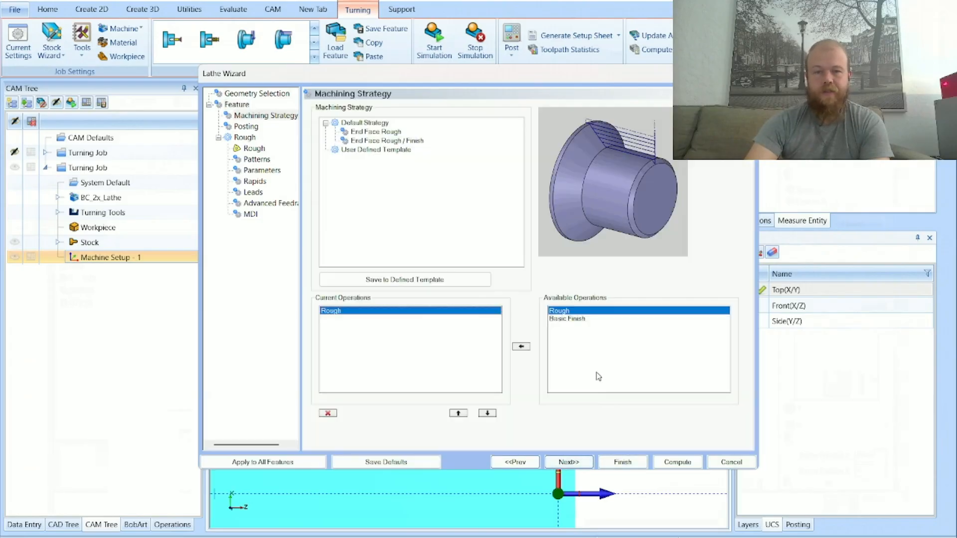
left_click(392, 142)
left_click(340, 319)
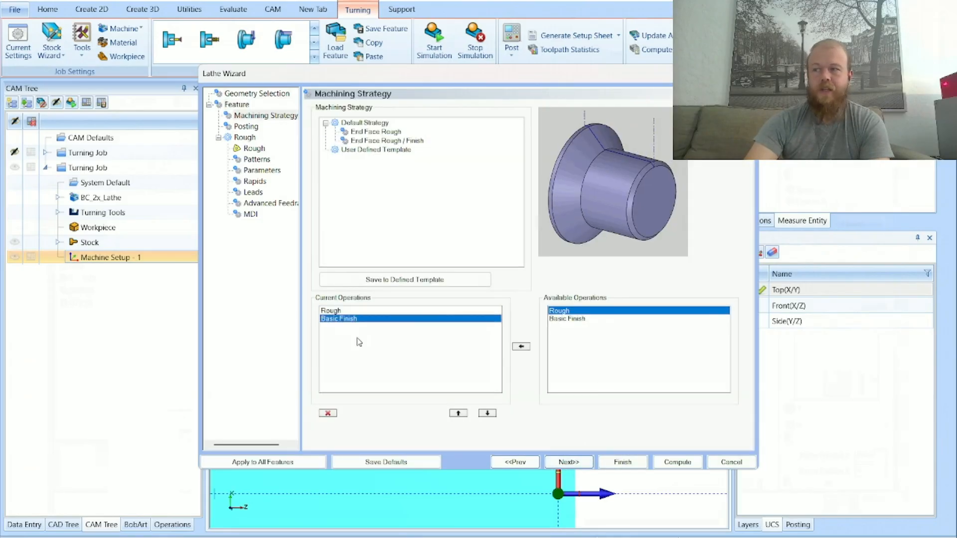
Keep posting as Separate Moves and the rough tool's speed mode as CSS, and advance to the rough patterns
left_click(570, 463)
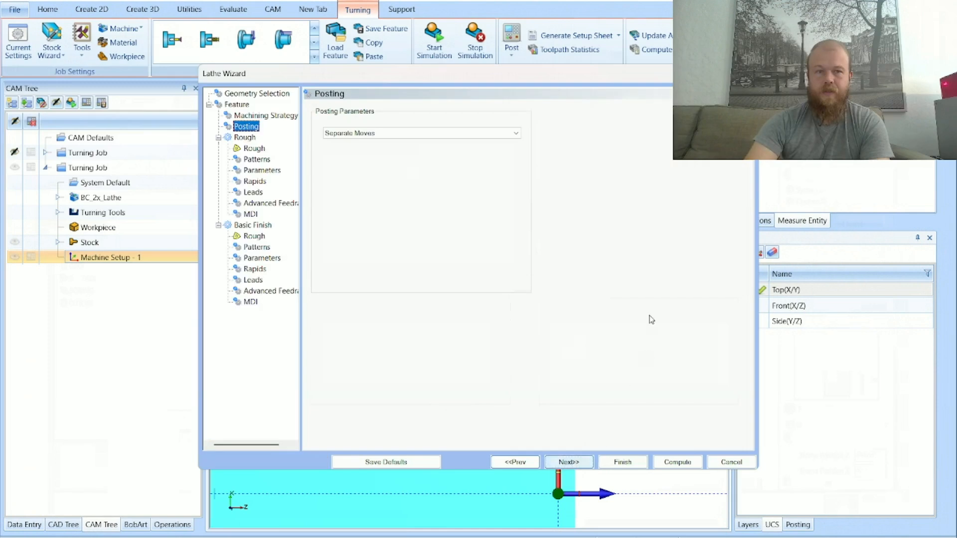
left_click(568, 462)
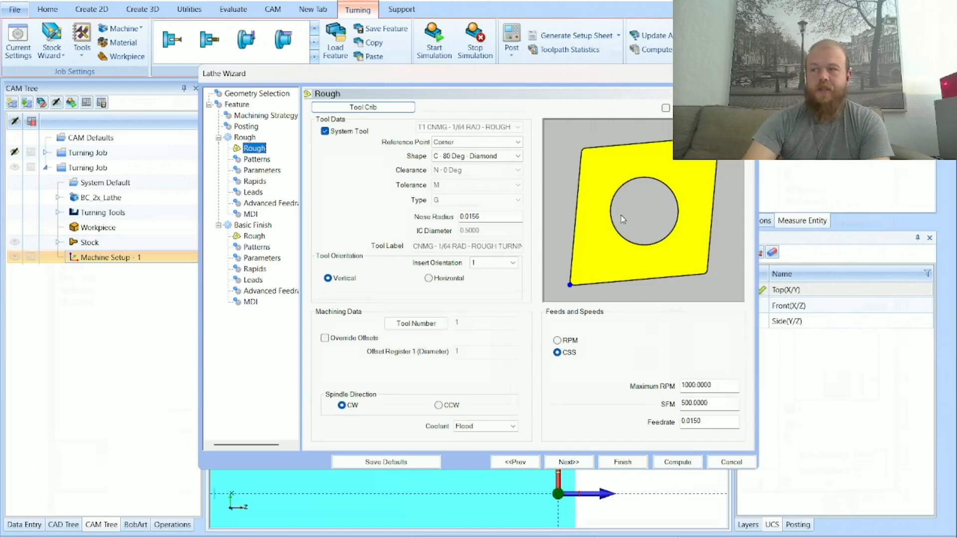
left_click(570, 354)
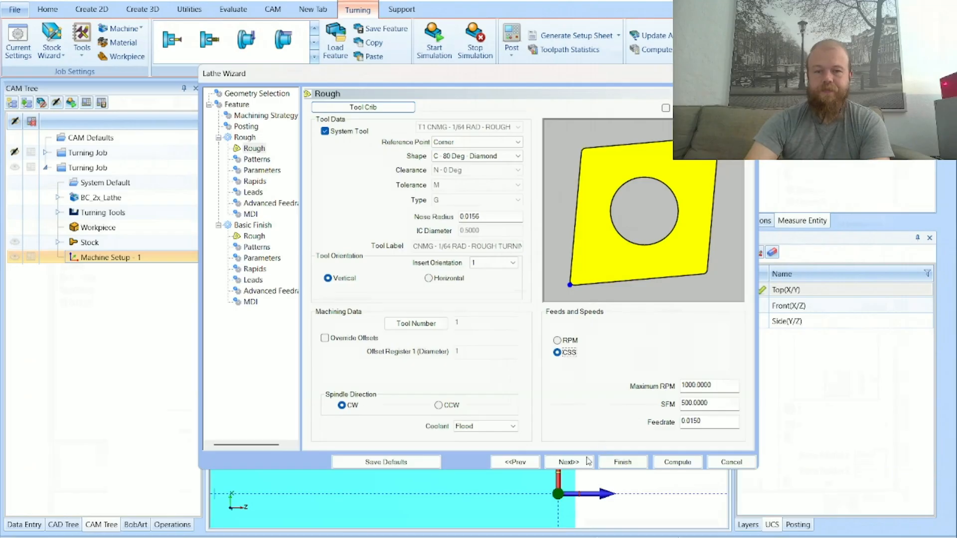
left_click(569, 462)
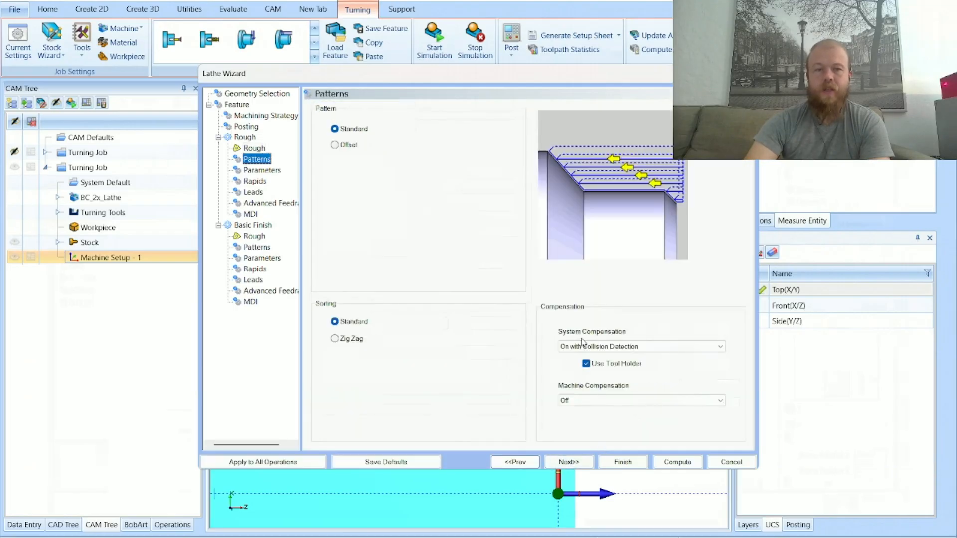
Try the Offset pattern and Zig Zag sorting for the rough operation, returning both to Standard
left_click(339, 131)
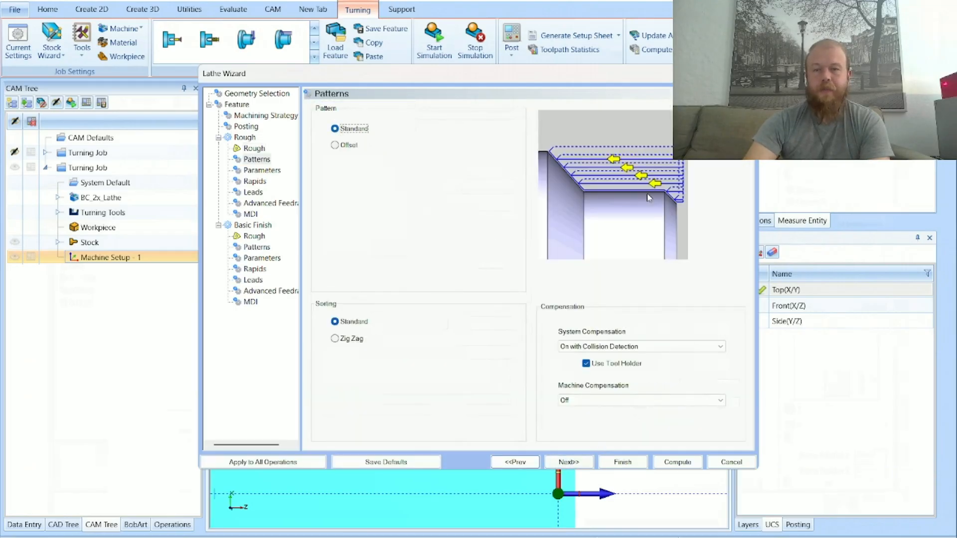
left_click(344, 146)
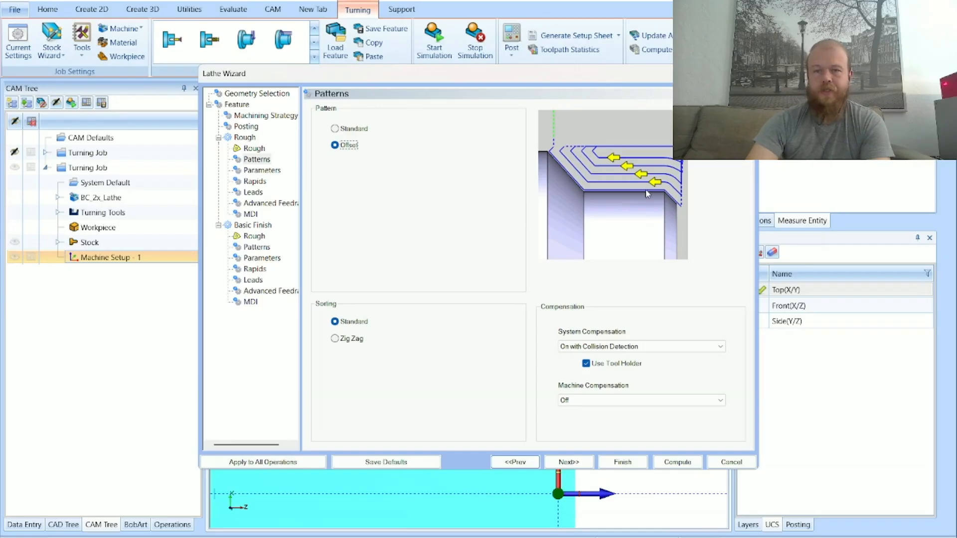
left_click(355, 129)
left_click(363, 325)
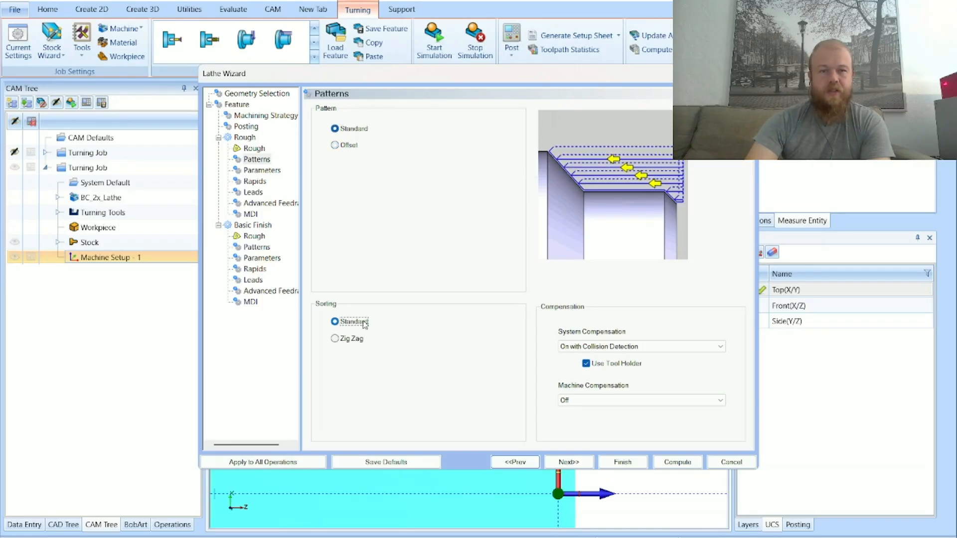
left_click(356, 340)
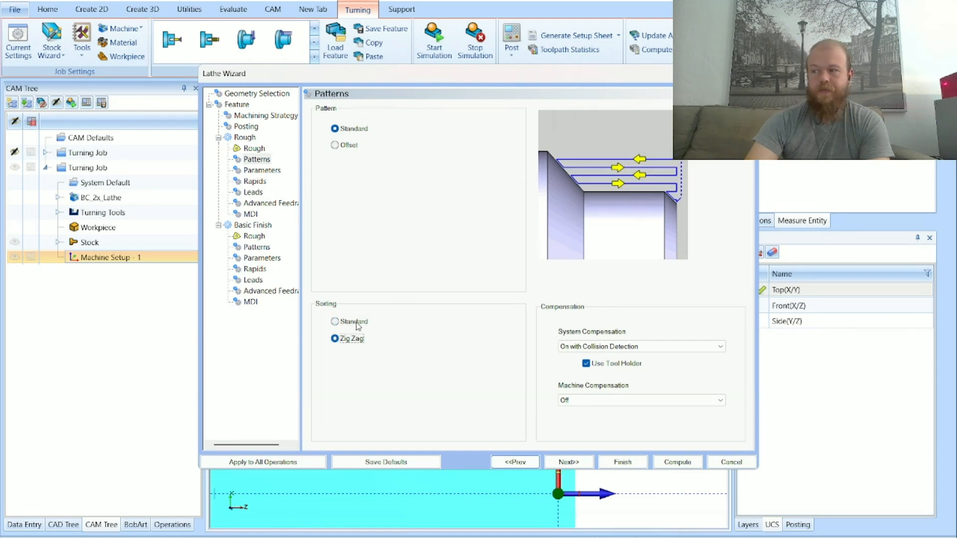
left_click(355, 323)
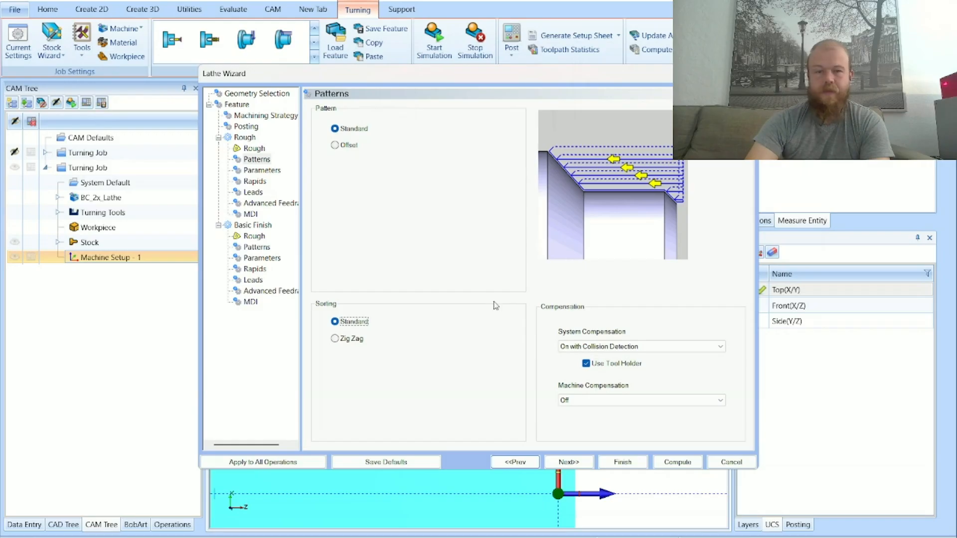
Try System Compensation as On without Collision Detection, then return it to On with Collision Detection
left_click(619, 346)
left_click(583, 365)
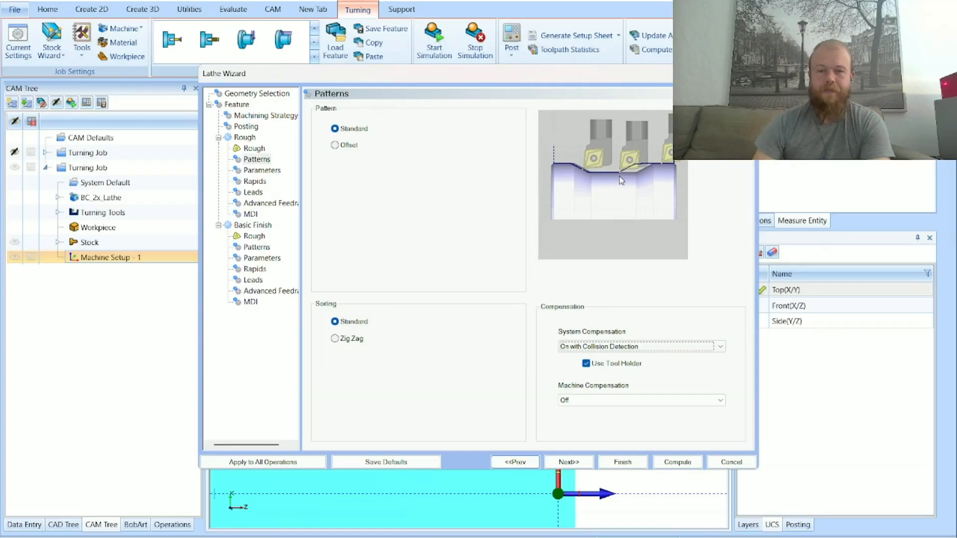
left_click(607, 344)
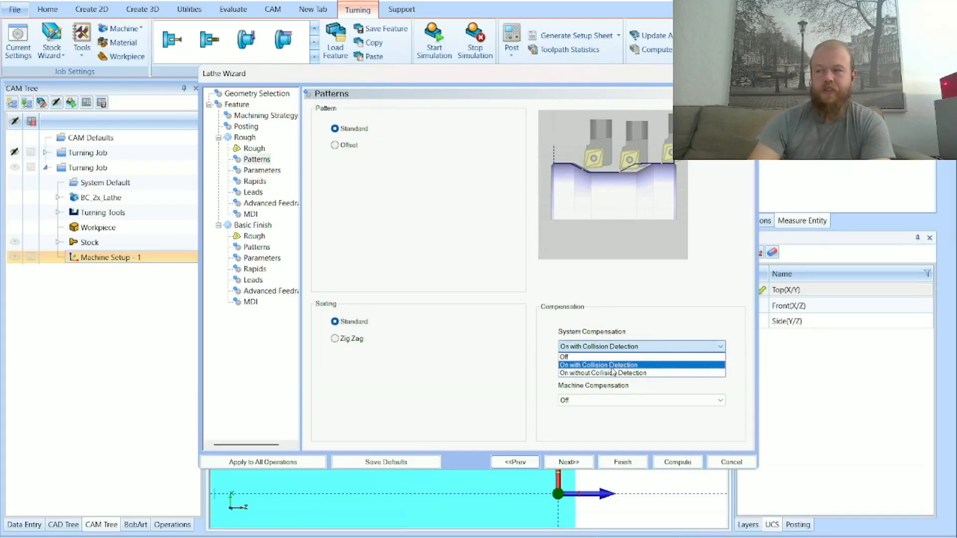
left_click(614, 373)
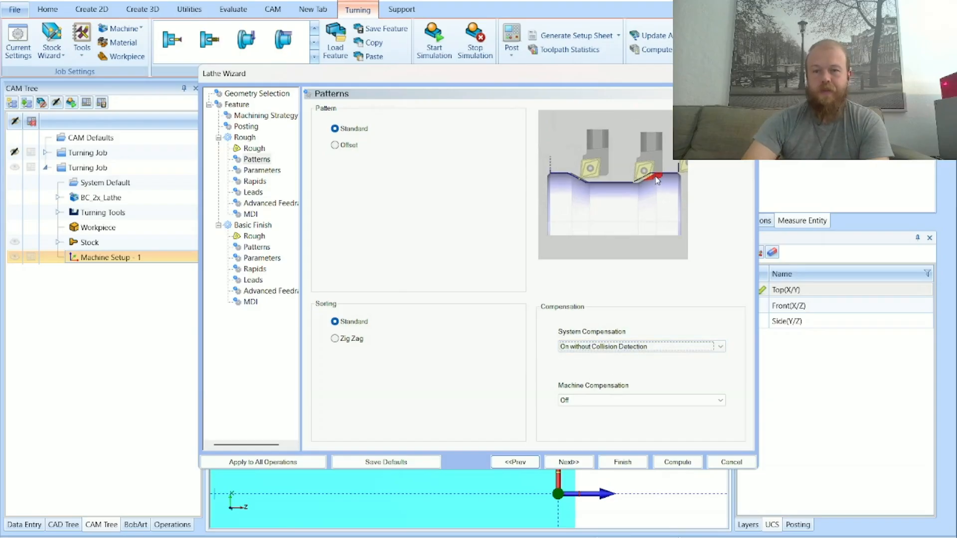
left_click(608, 348)
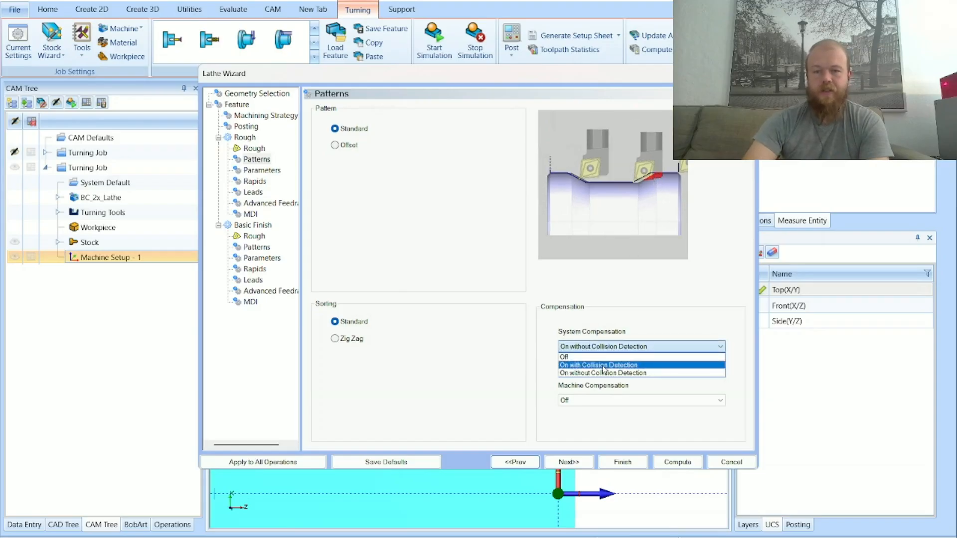
left_click(604, 366)
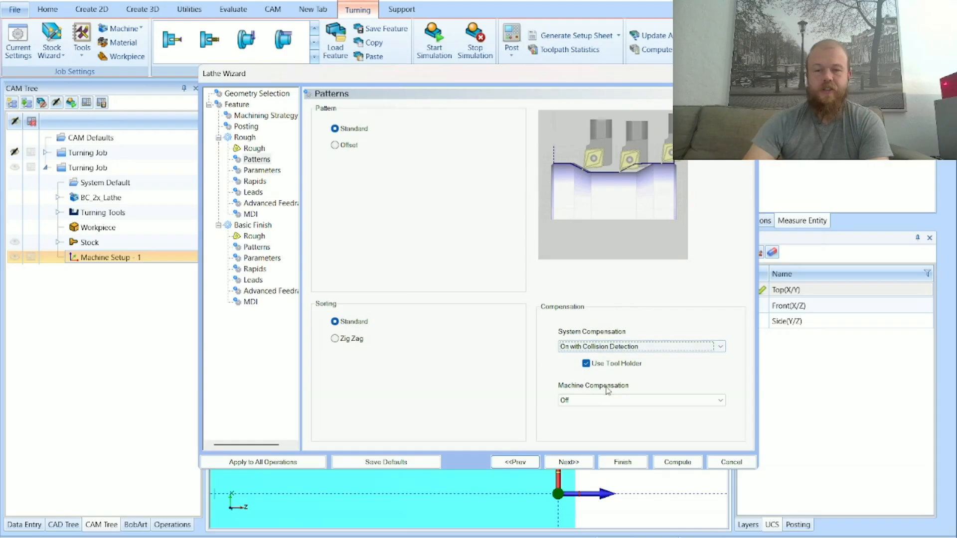
Leave the rough operation's Machine Compensation Off and advance to its cutting parameters
left_click(599, 401)
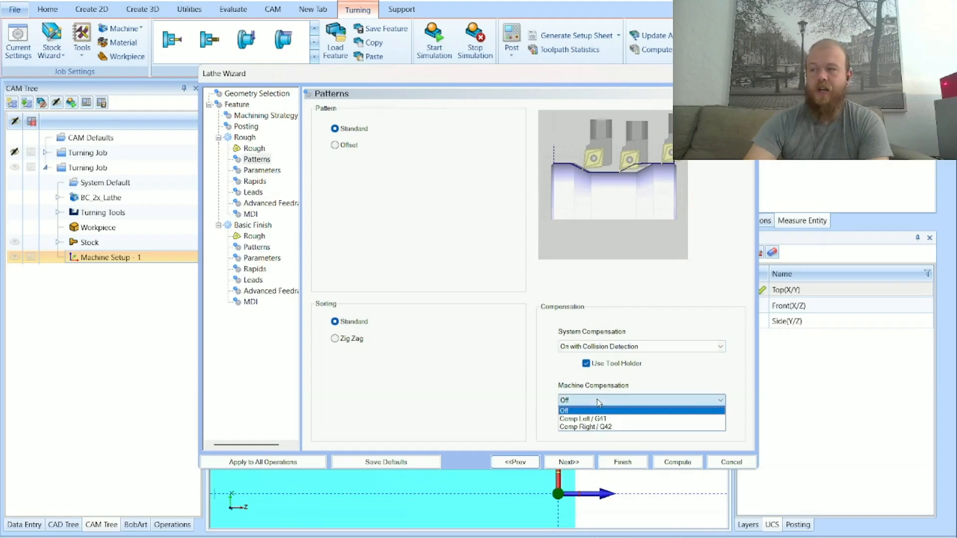
left_click(592, 443)
left_click(569, 462)
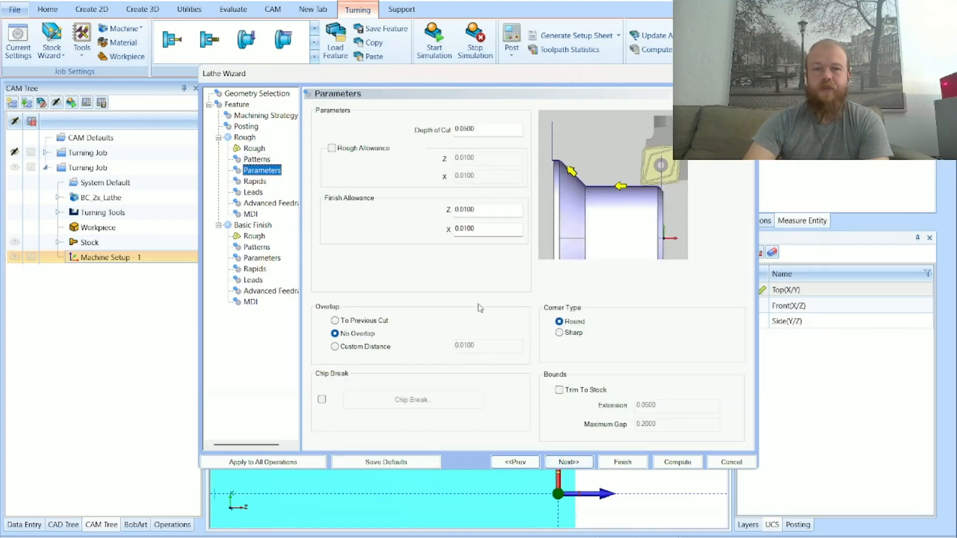
Keep the rough depth of cut at 0.0500 and both finish allowances at 0.0100, and advance past rapids and leads to the advanced feedrates
left_click(501, 129)
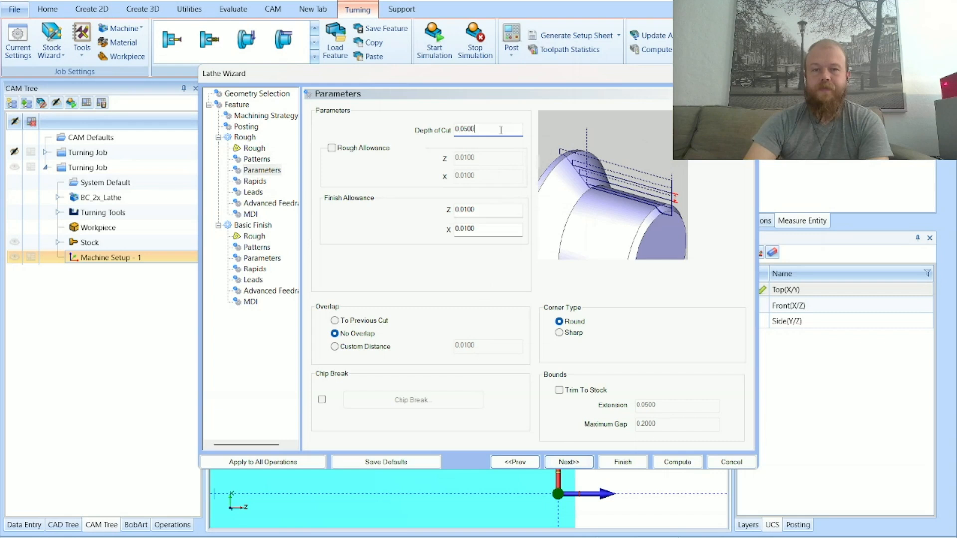
left_click(487, 210)
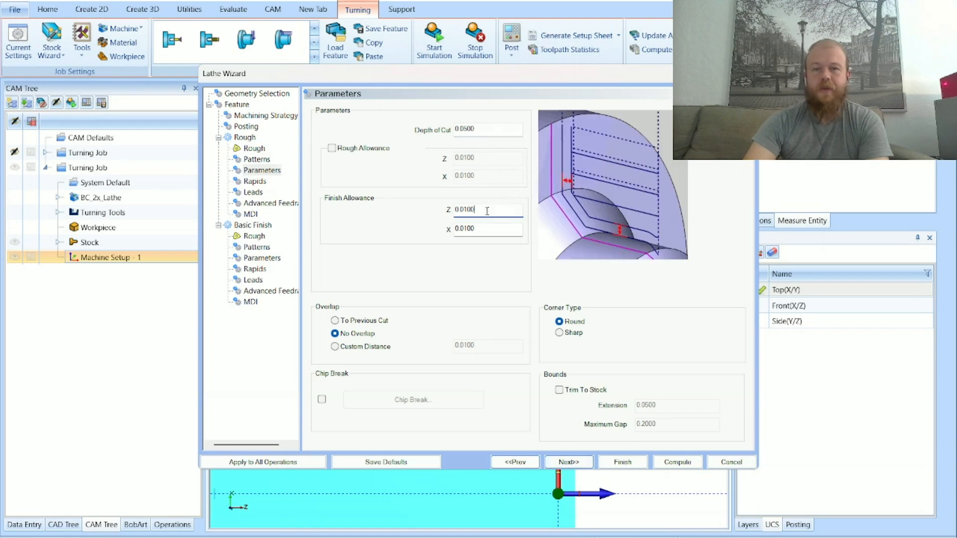
left_click_drag(482, 212, 448, 232)
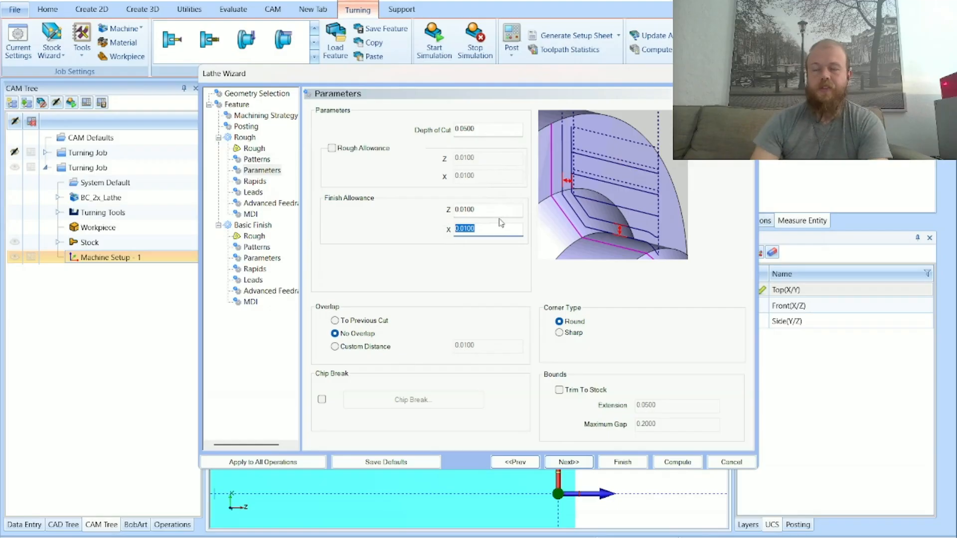
left_click_drag(482, 210, 451, 212)
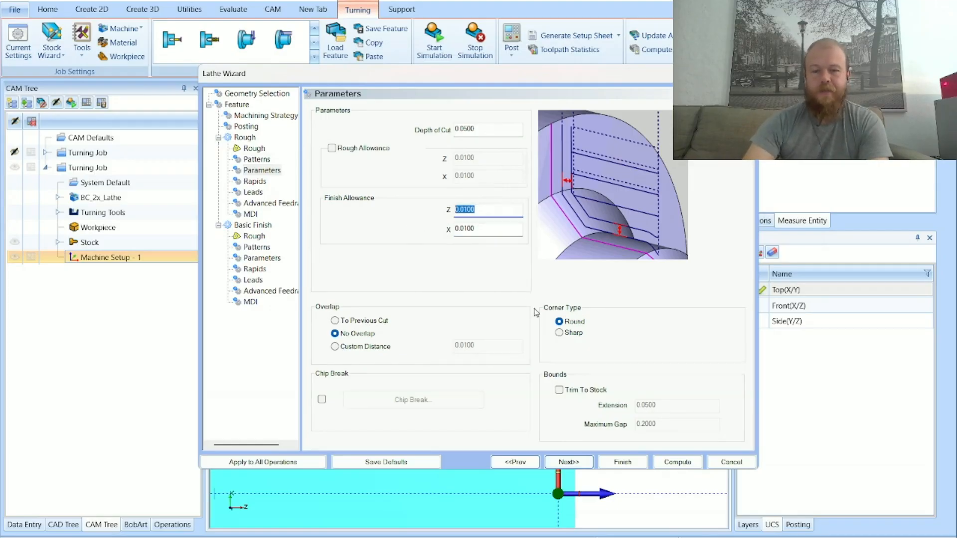
left_click(565, 463)
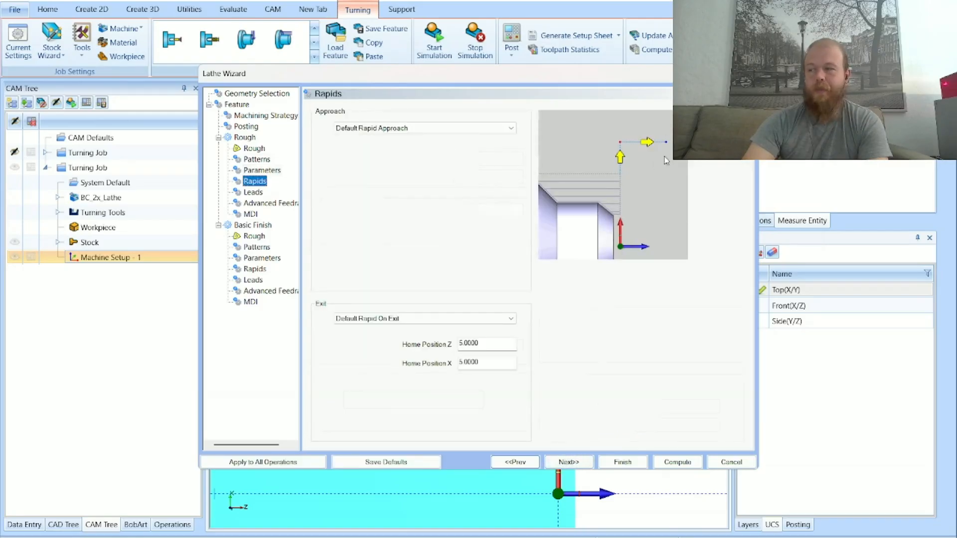
left_click(577, 463)
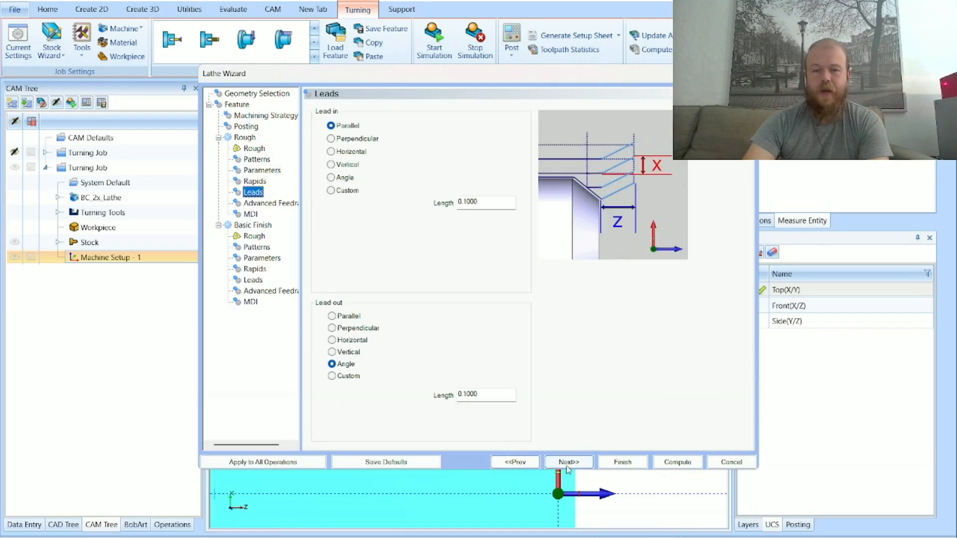
left_click(568, 463)
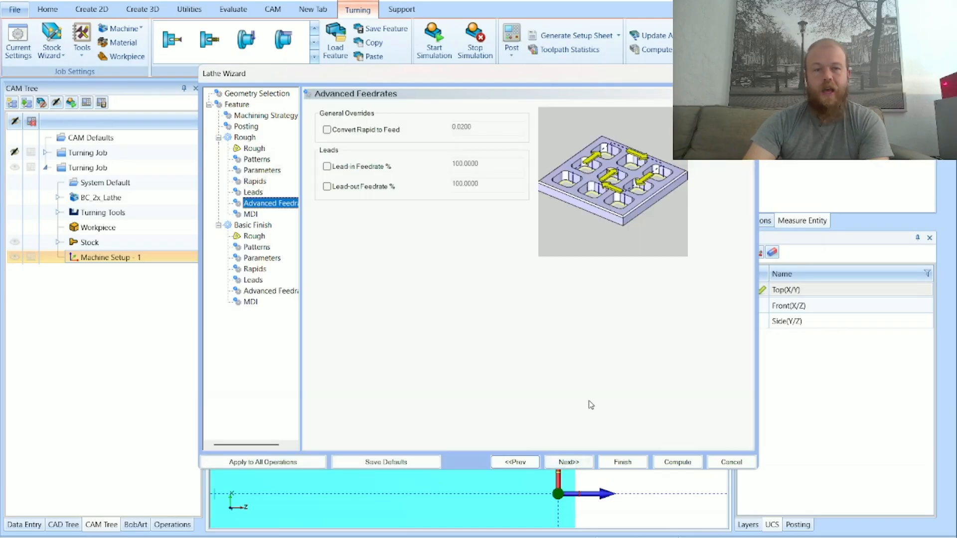
Try Convert Rapid to Feed and the Lead-in Feedrate % override for the rough operation, turning each off again
left_click(363, 132)
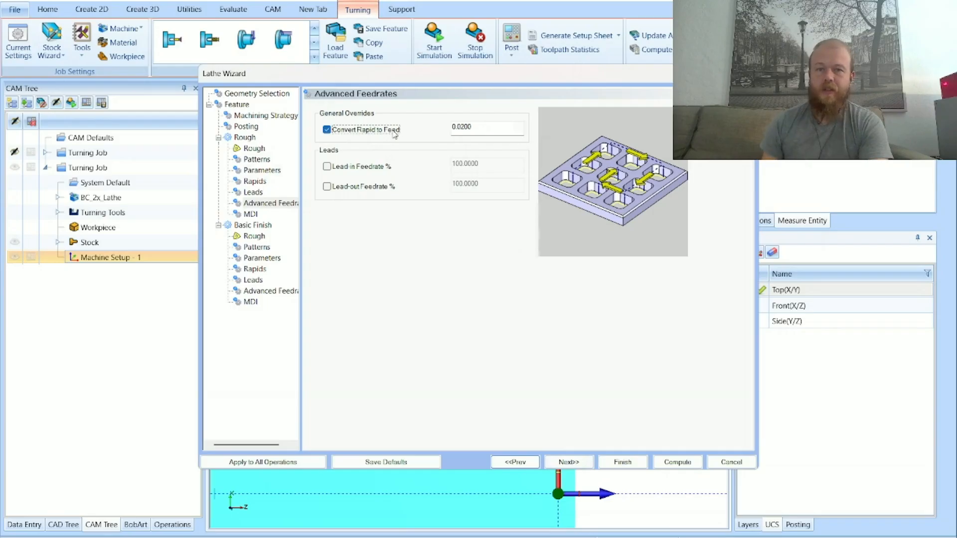
key("Tab")
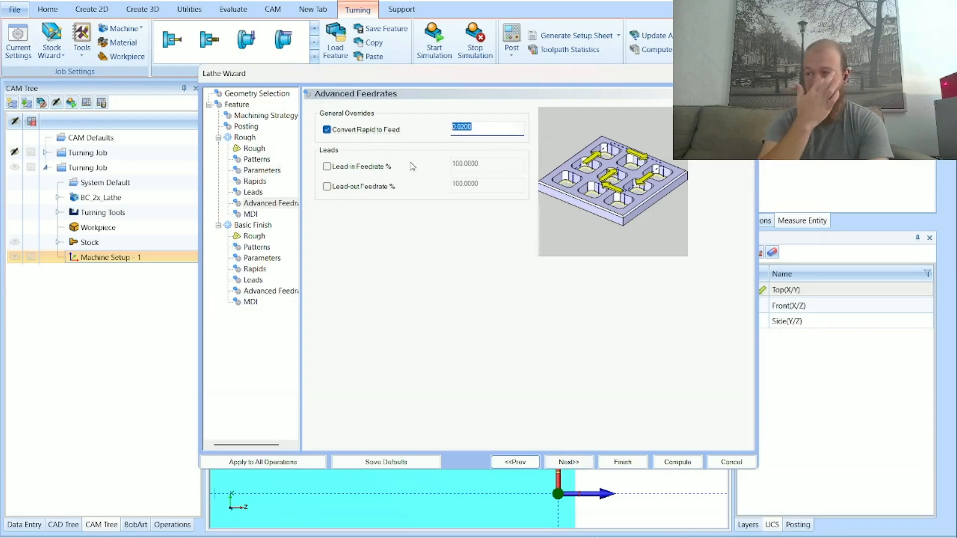
key("shift+Tab")
left_click(367, 131)
left_click(367, 167)
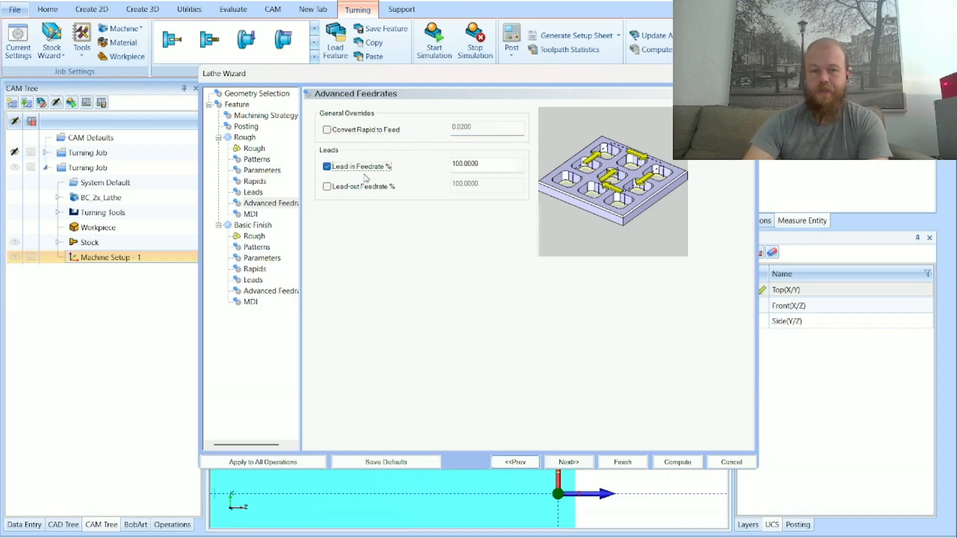
left_click(365, 170)
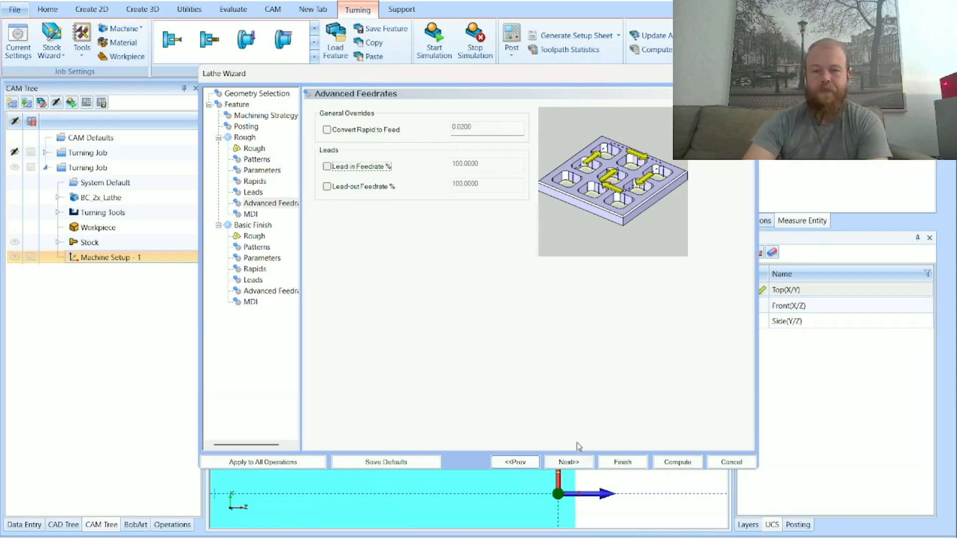
Advance to the rough operation's MDI settings and add a Raw Text command to the task before the tool change
left_click(569, 463)
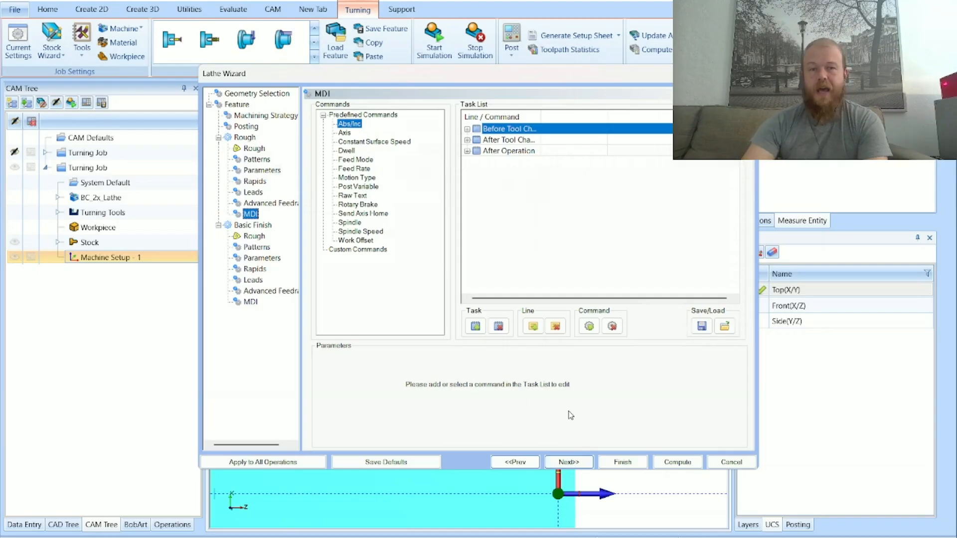
left_click(544, 150)
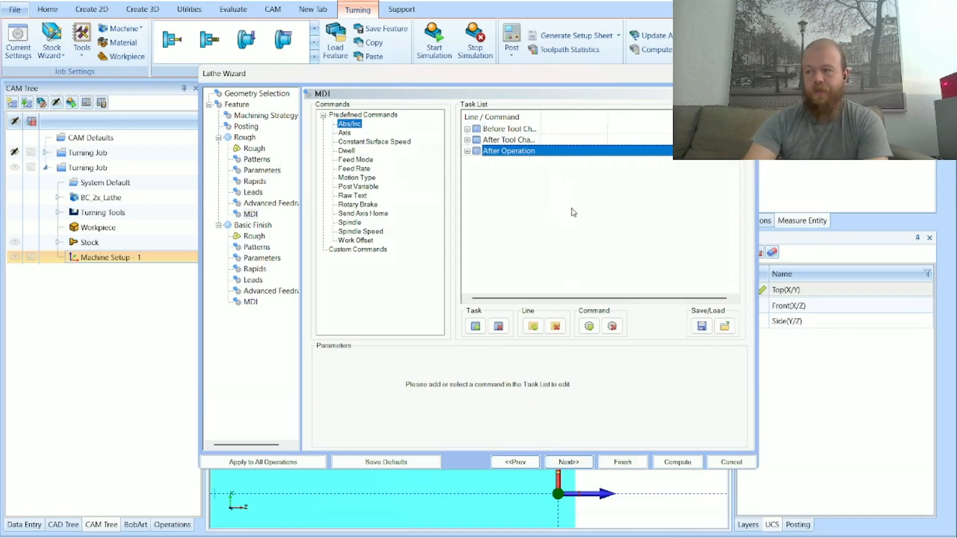
left_click(532, 129)
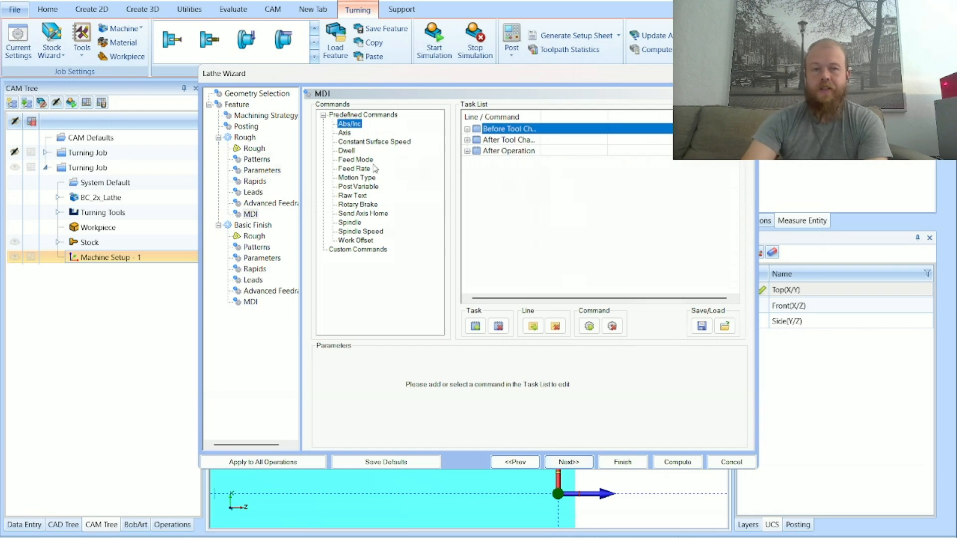
left_click(360, 198)
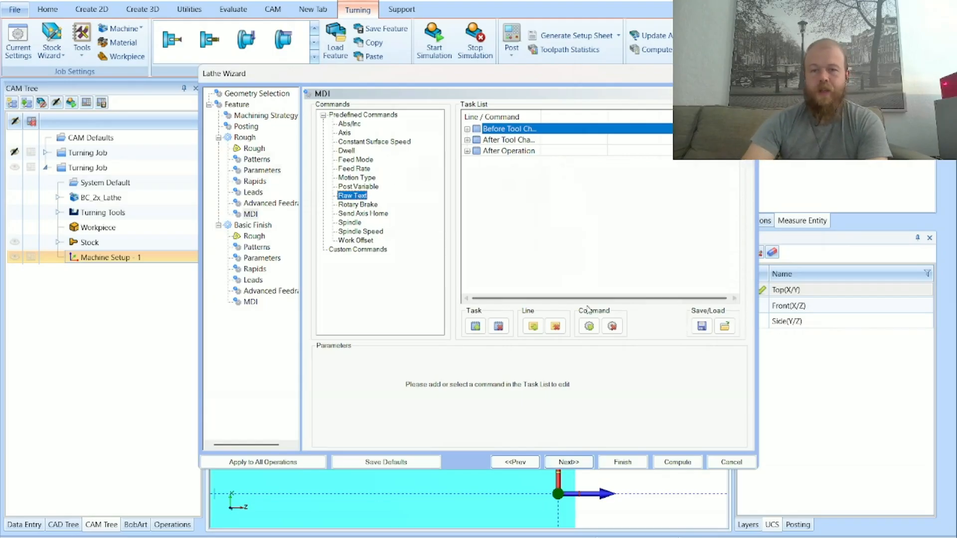
left_click(589, 326)
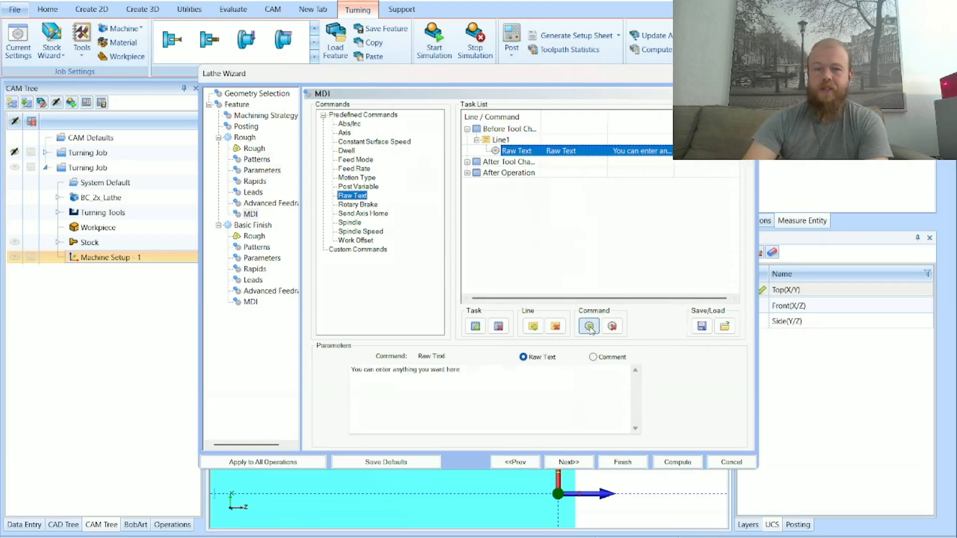
Try M01 in place of the Raw Text command's placeholder text, and clear the entry
left_click_drag(454, 371, 306, 370)
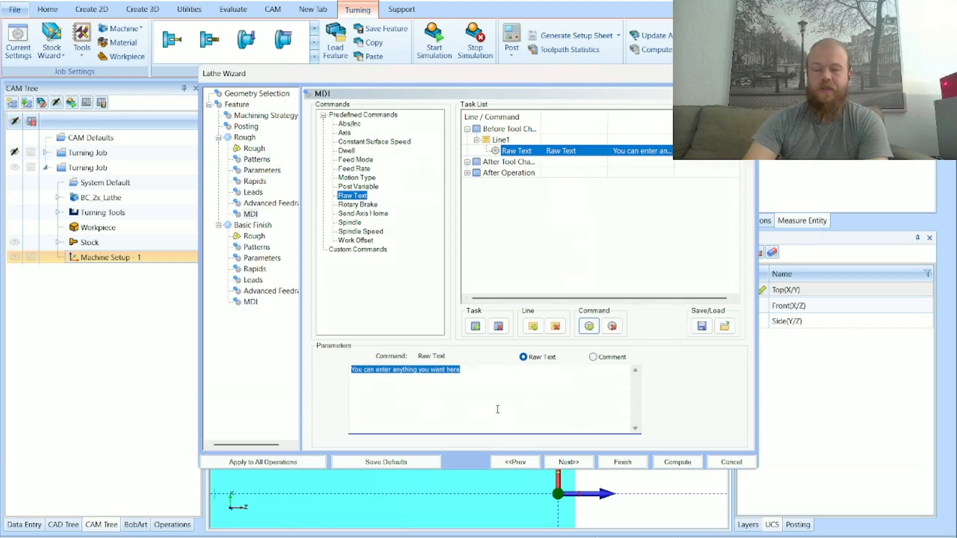
type("M01")
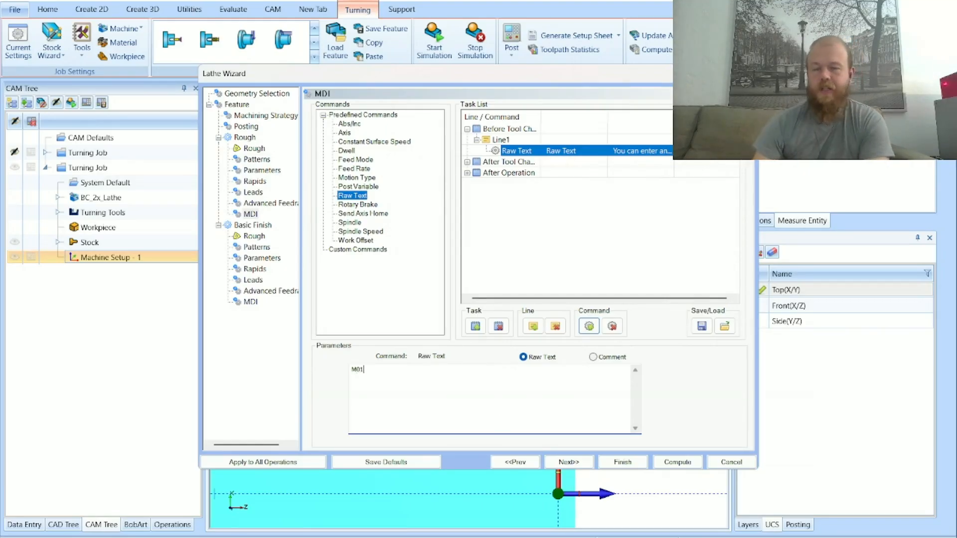
double_click(360, 370)
key("BackSpace")
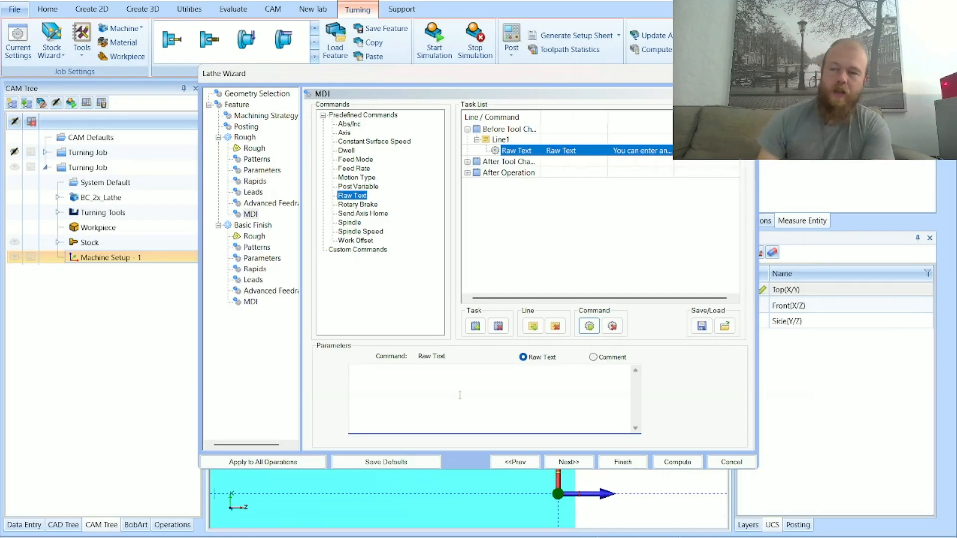
Make the Raw Text command a comment reading TEST COMMENT, and advance to the Basic Finish tool settings
left_click(595, 358)
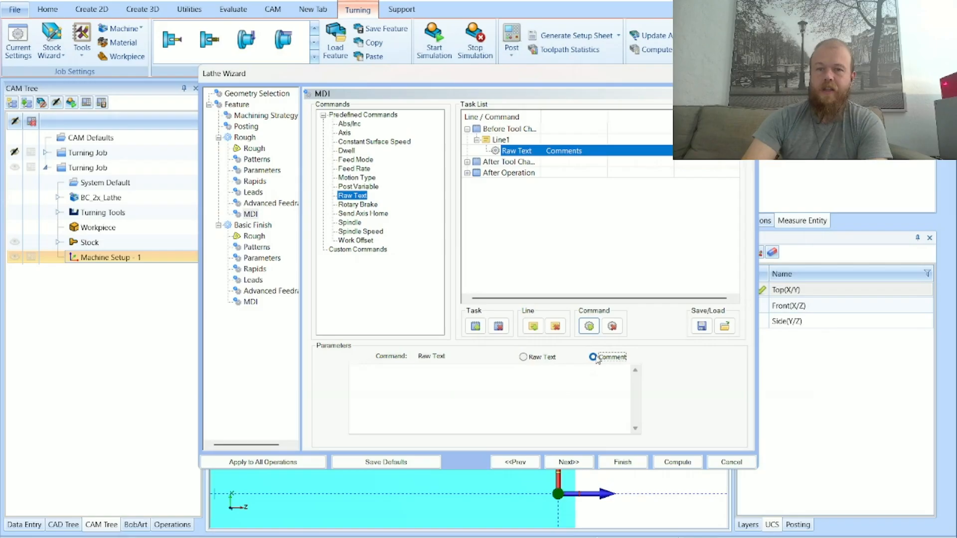
left_click(559, 375)
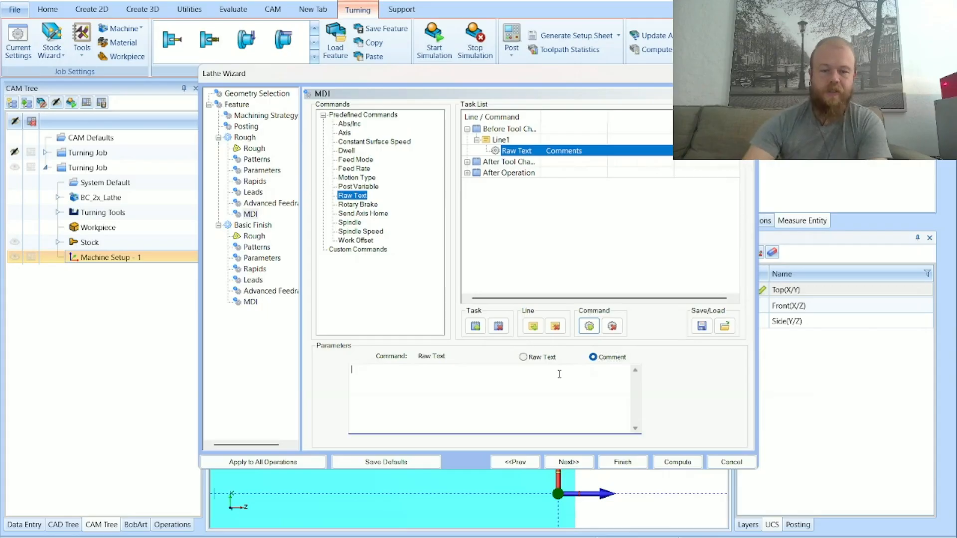
type("T")
key("Caps_Lock")
type("EST C")
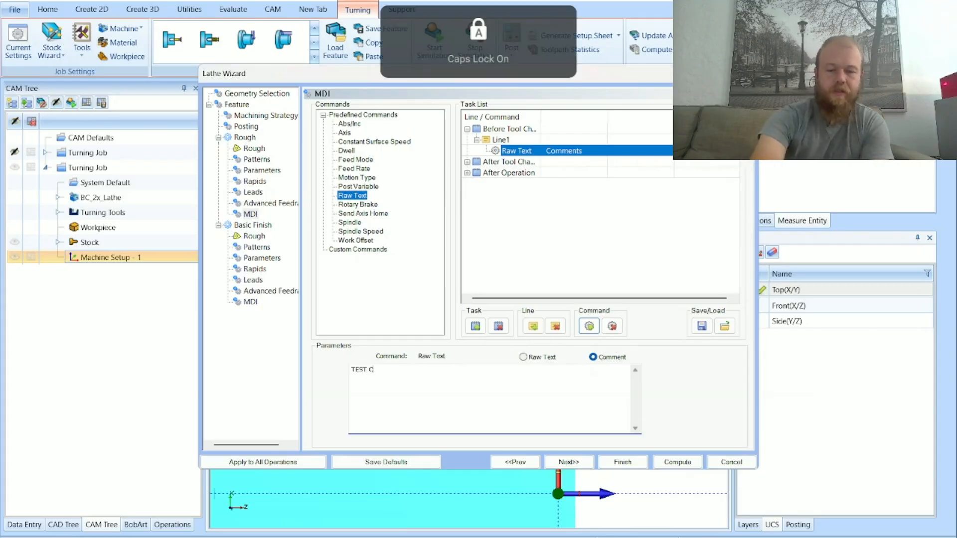
type("OMMENT")
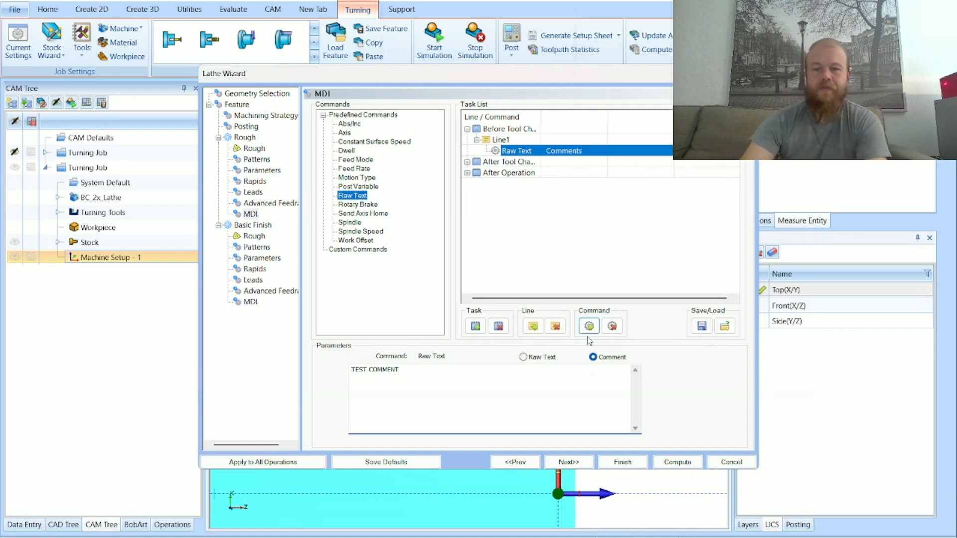
left_click(578, 464)
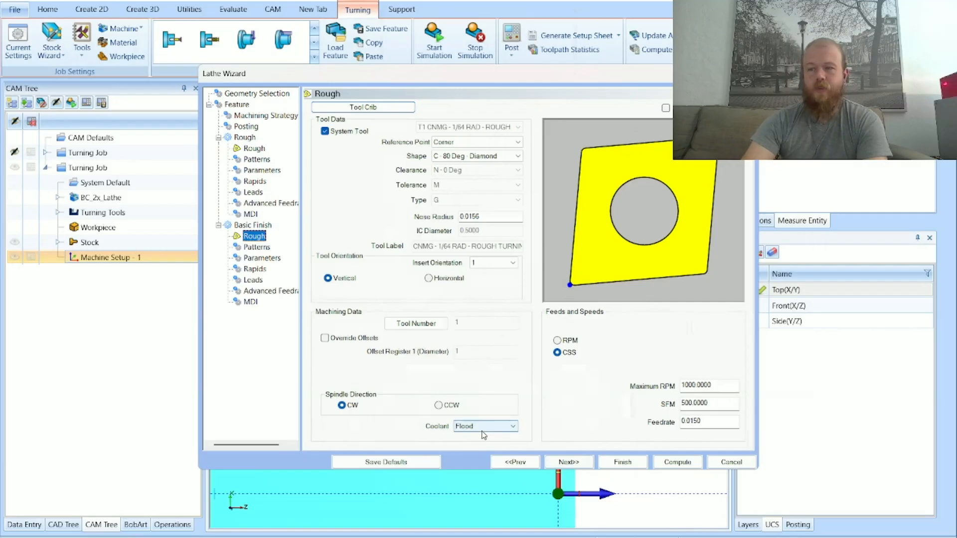
Advance to the finish patterns and set System Compensation to On with Collision Detection
left_click(569, 462)
left_click(605, 346)
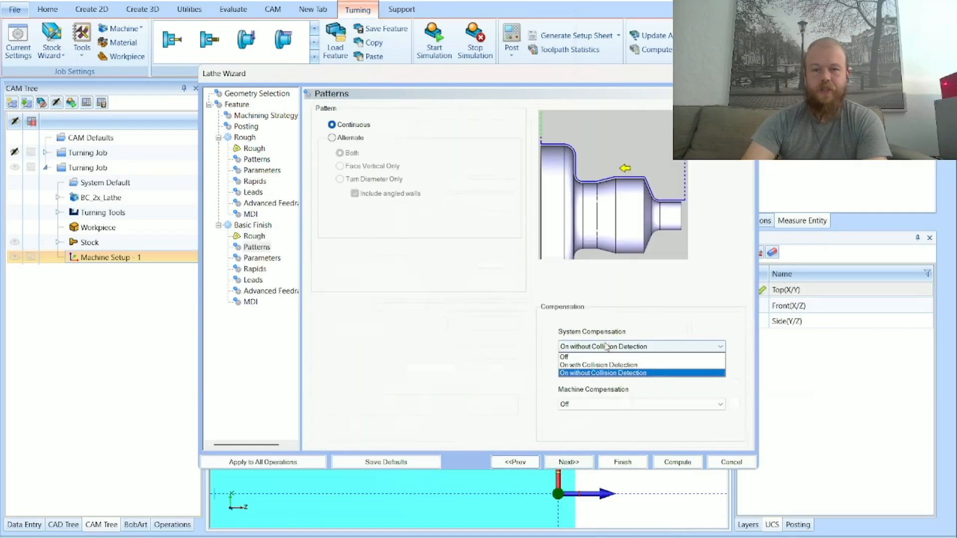
left_click(609, 369)
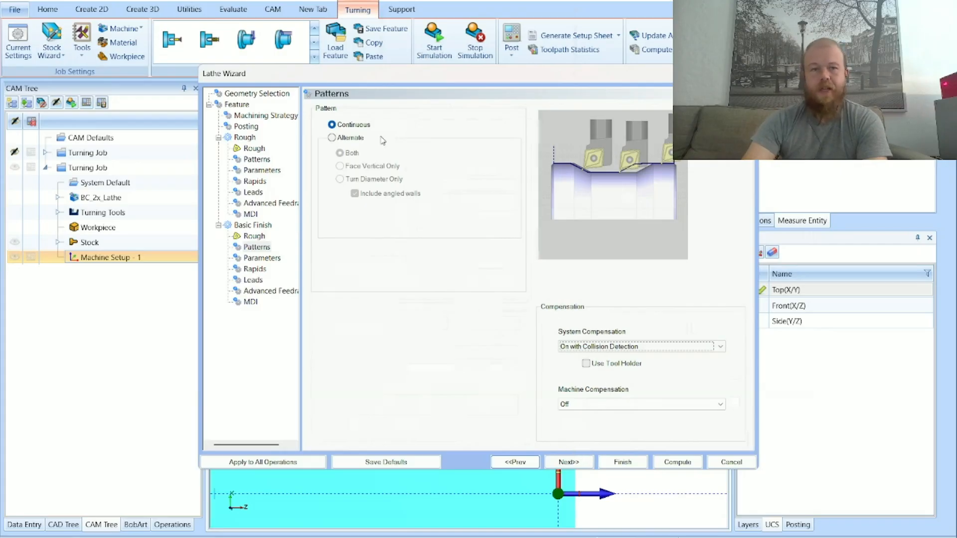
Try the Alternate finish pattern with Face Vertical Only and Turn Diameter Only, and return the pattern to Continuous
left_click(358, 125)
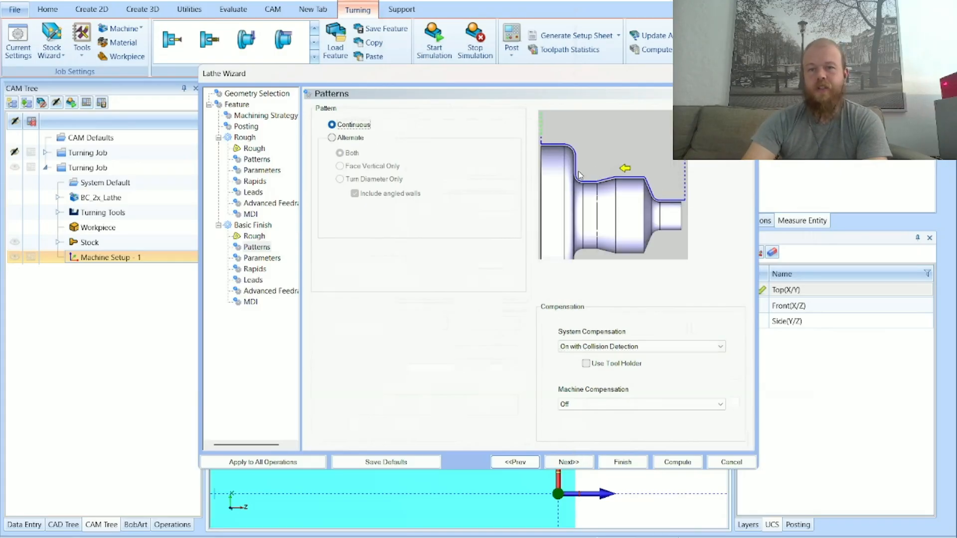
left_click(351, 138)
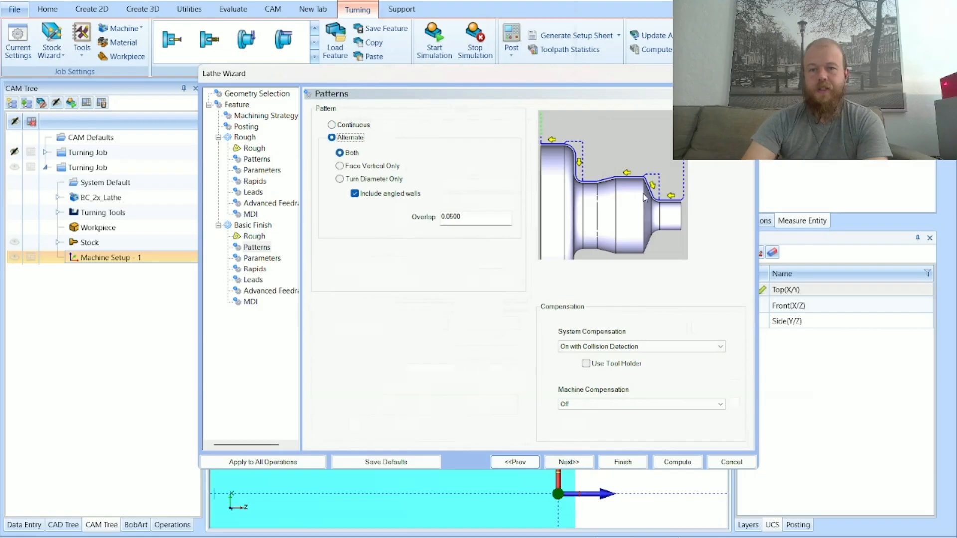
left_click(375, 166)
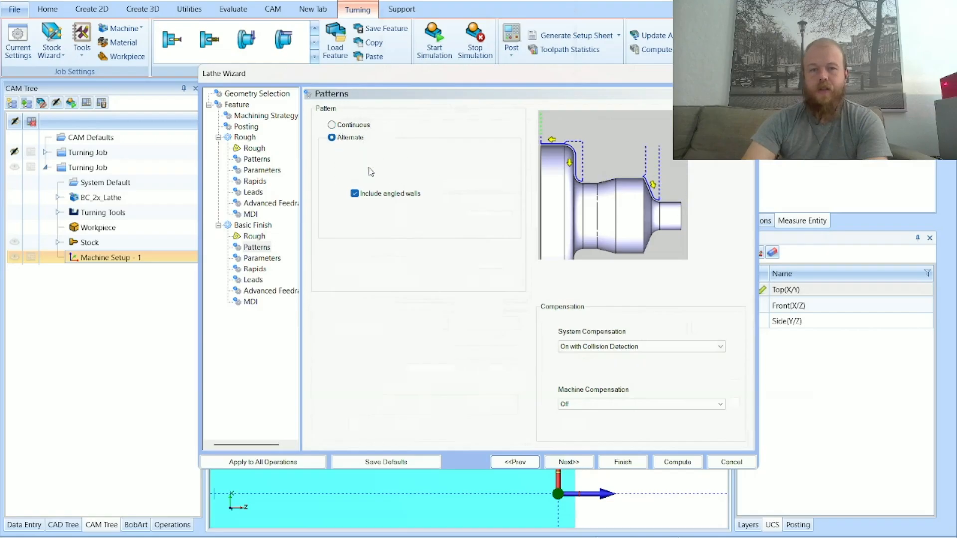
left_click(396, 179)
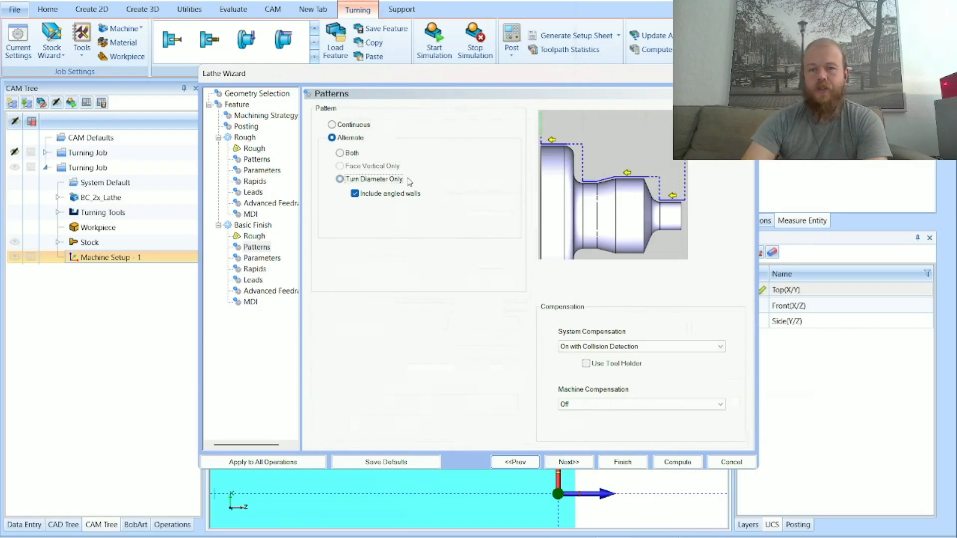
left_click(352, 124)
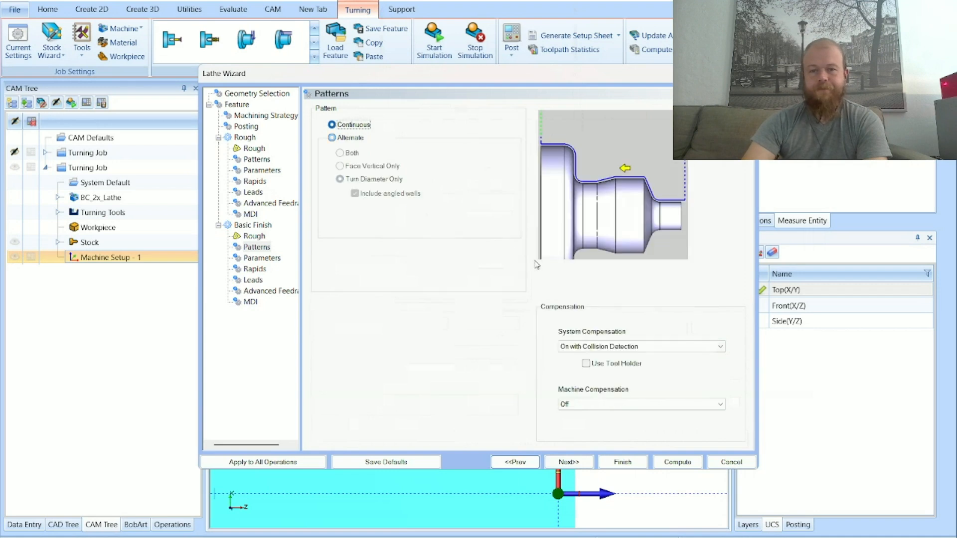
Keep the Basic Finish Z and X finish allowances at 0.0000, and advance past parameters and rapids to the leads
left_click(562, 462)
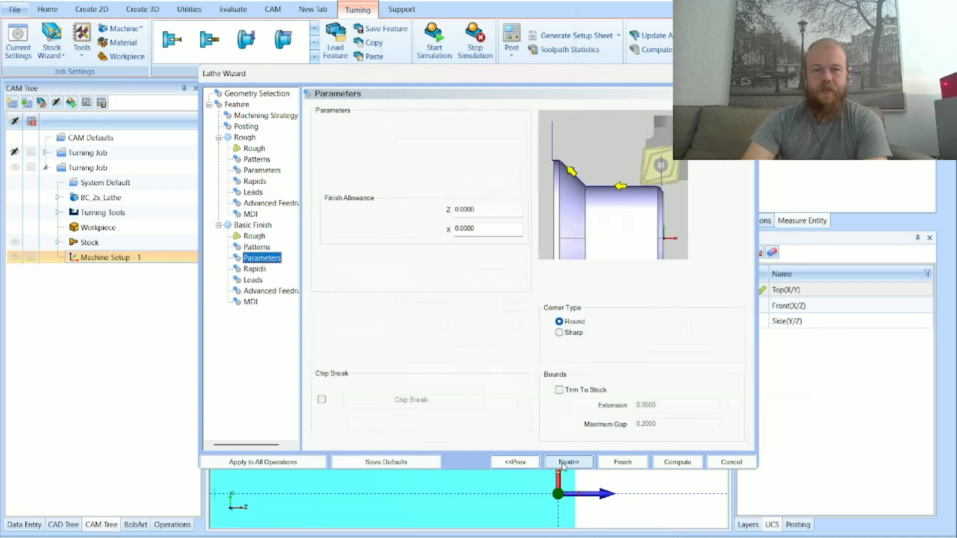
left_click(488, 213)
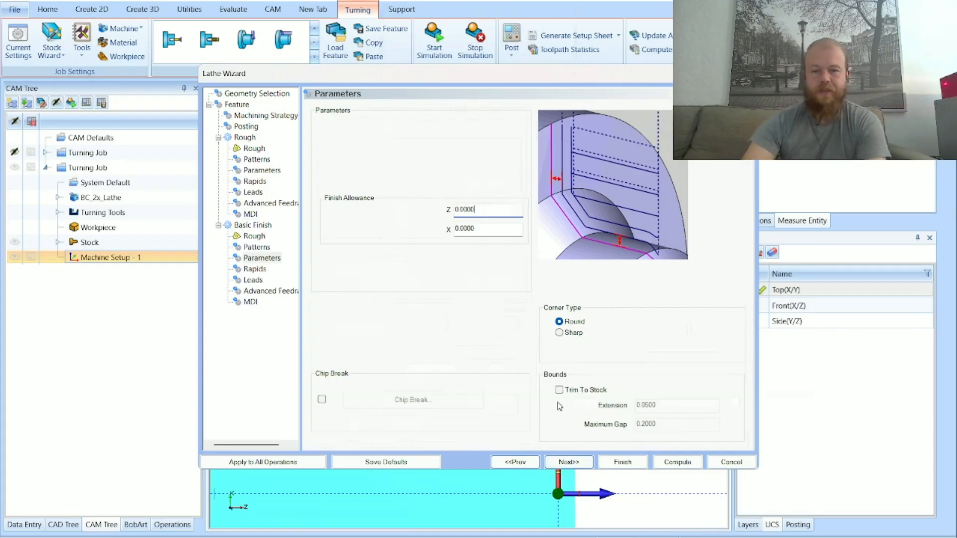
left_click(574, 463)
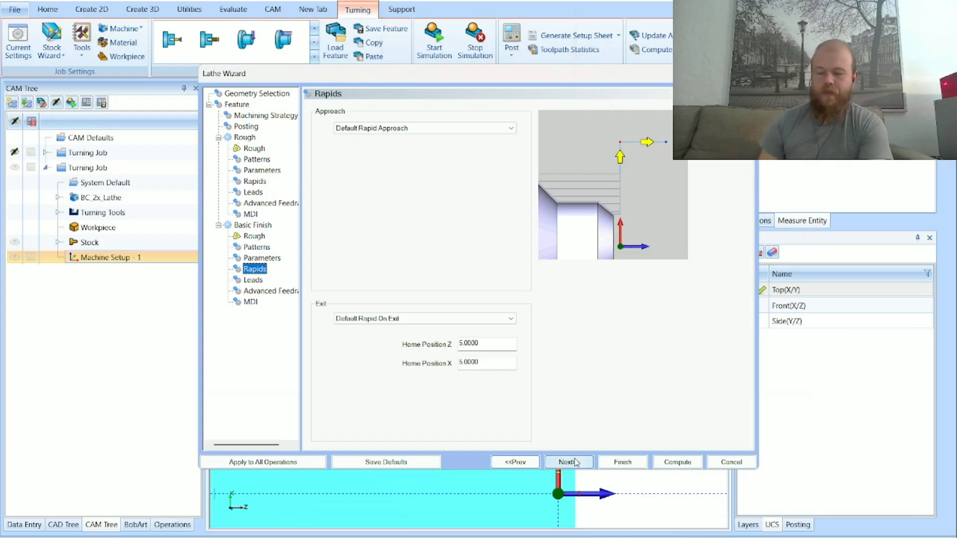
left_click(574, 462)
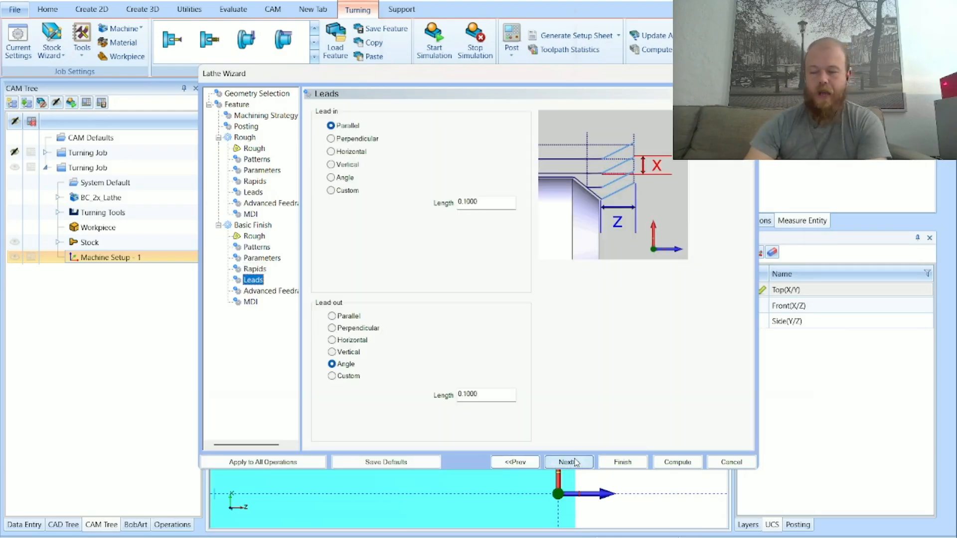
Advance past the Basic Finish leads to the MDI settings and compute the end face feature's toolpaths
left_click(573, 463)
left_click(573, 463)
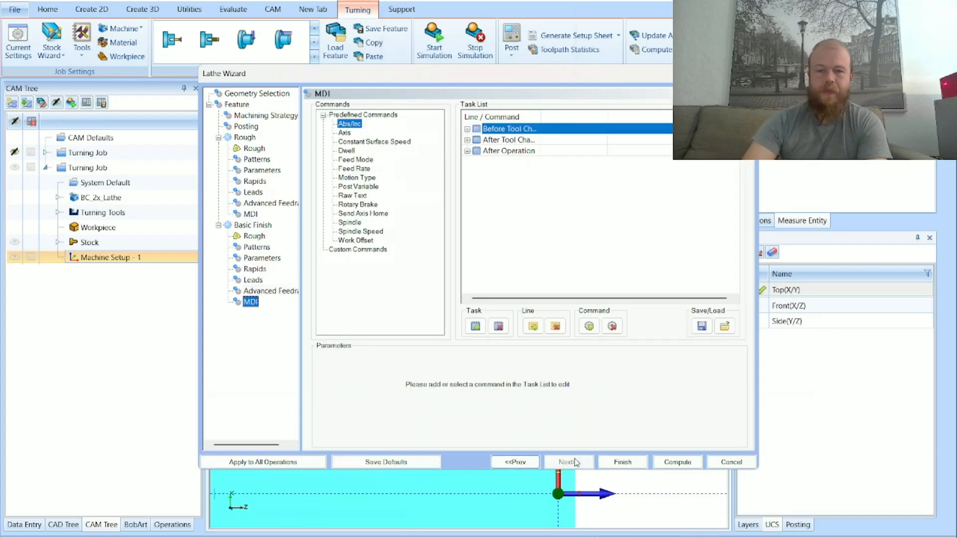
left_click(681, 462)
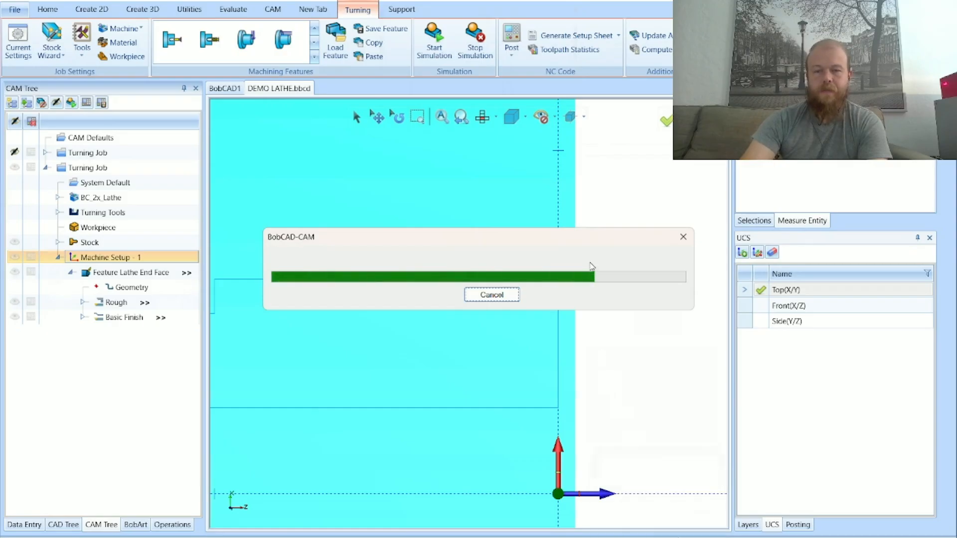
scroll(577, 429, "down", 8)
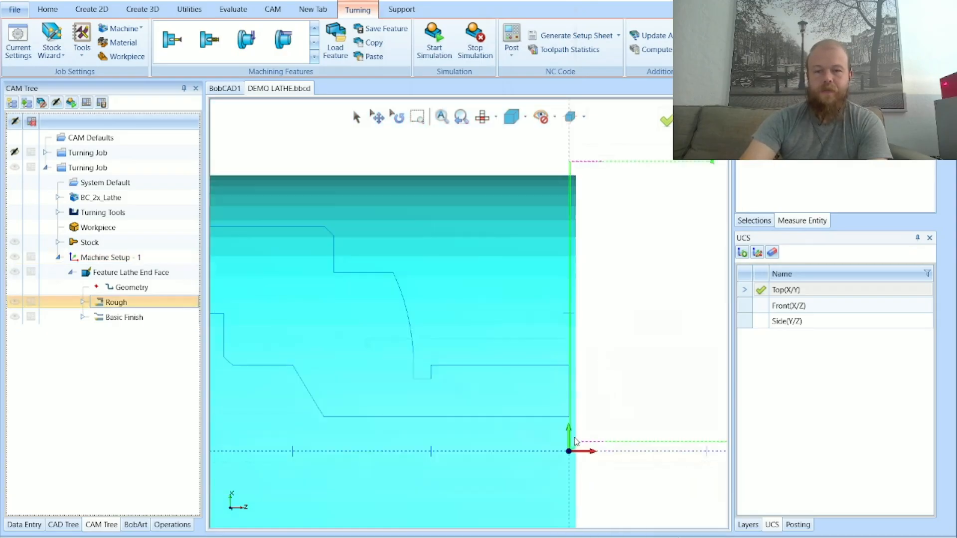
scroll(584, 309, "up", 5)
scroll(530, 255, "up", 5)
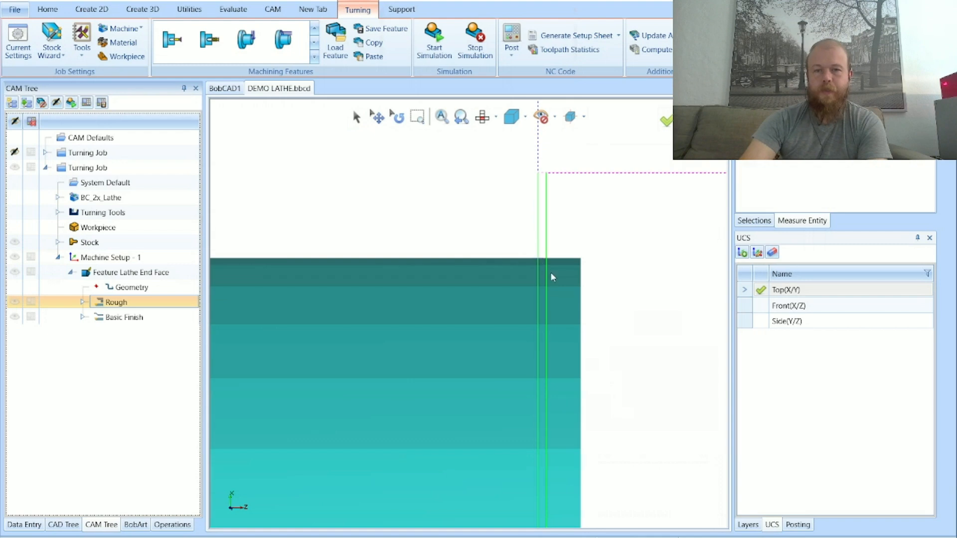
scroll(552, 264, "up", 3)
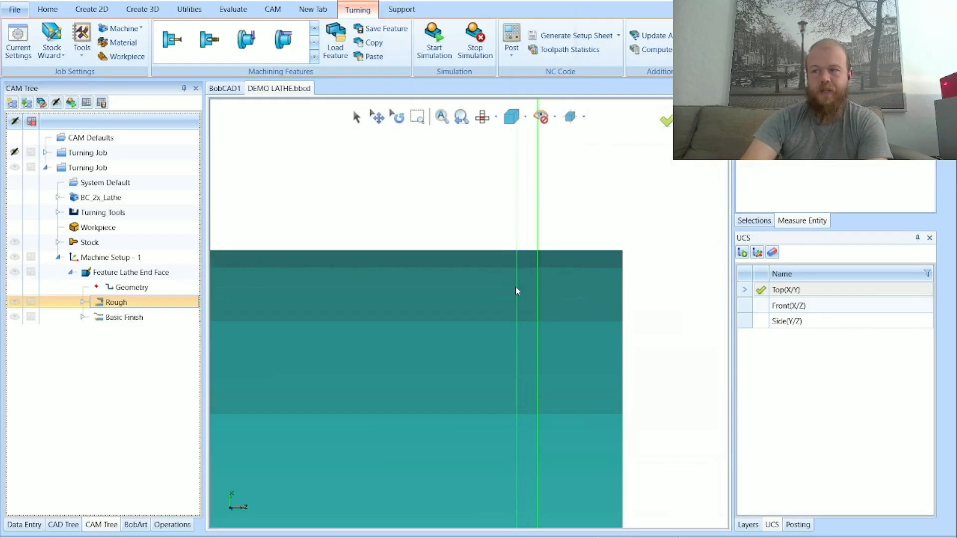
scroll(515, 286, "down", 5)
scroll(479, 311, "down", 1)
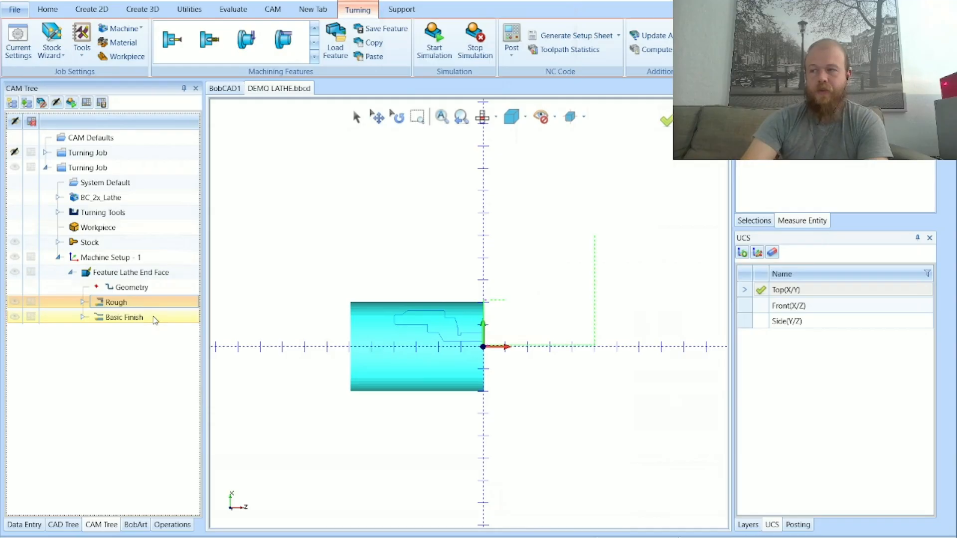
Start a backplot of the end face's Basic Finish operation and set the tool display mode to Shaded
right_click(162, 325)
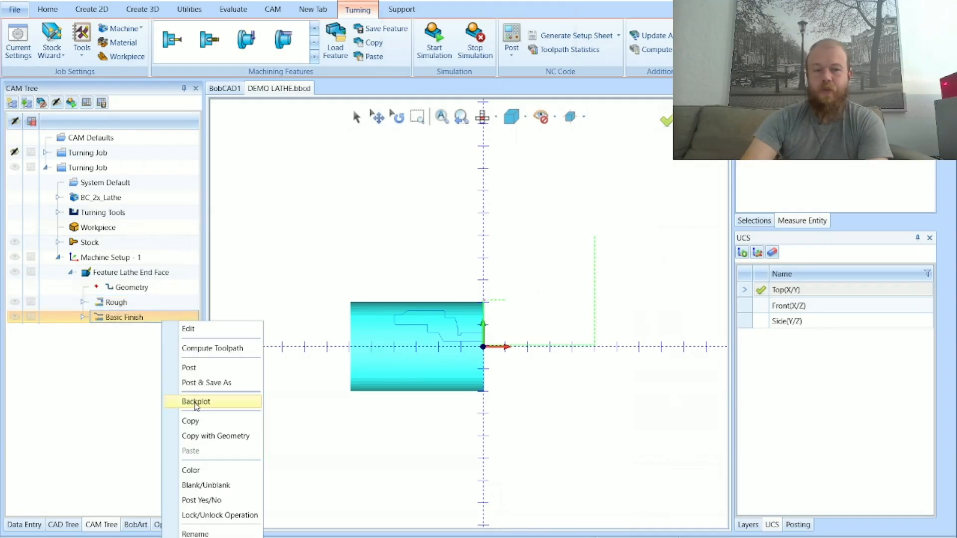
left_click(195, 402)
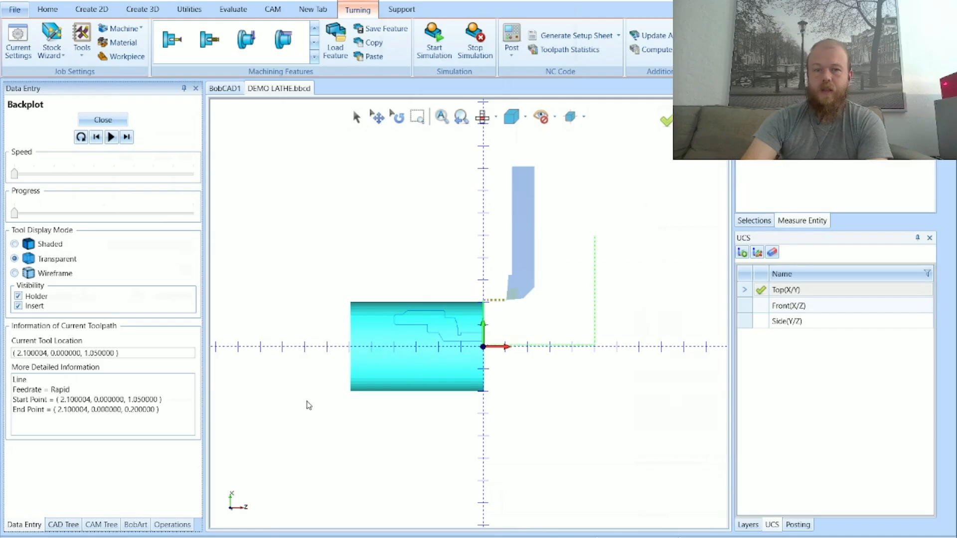
scroll(525, 289, "up", 2)
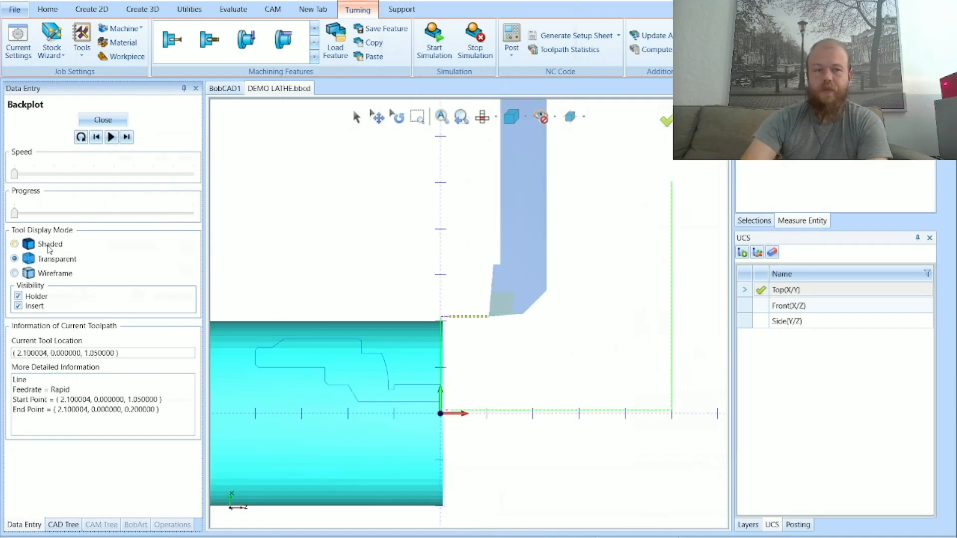
left_click(48, 245)
Step the backplot through every move of the Basic Finish toolpath to its end, and close the backplot
left_click(126, 137)
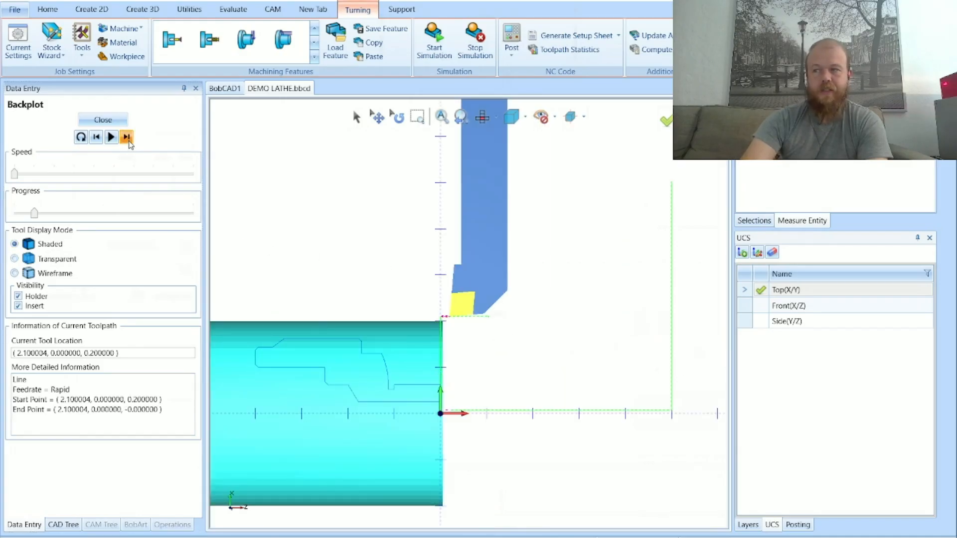
left_click(127, 137)
left_click(126, 137)
left_click(127, 137)
left_click(127, 137)
left_click(127, 137)
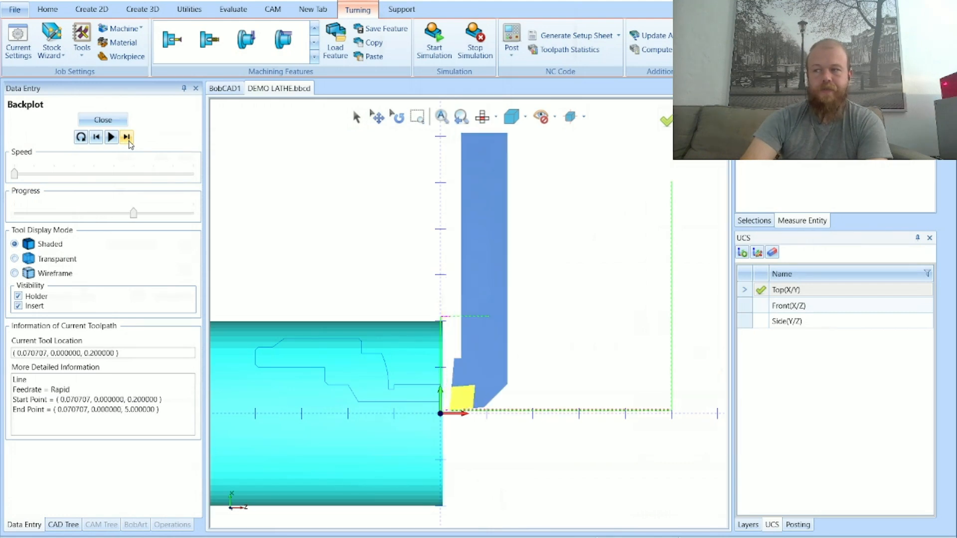
left_click(127, 137)
left_click(127, 138)
left_click(127, 137)
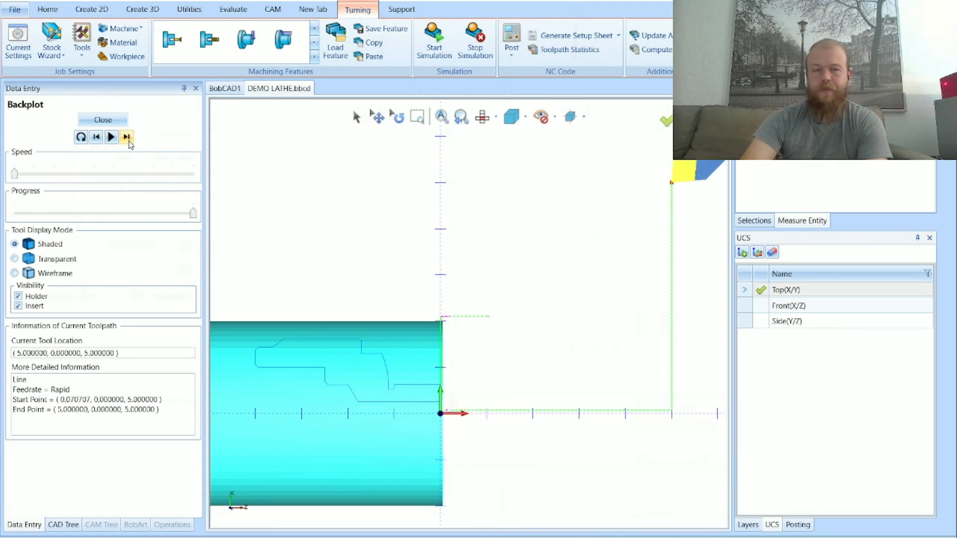
left_click(103, 120)
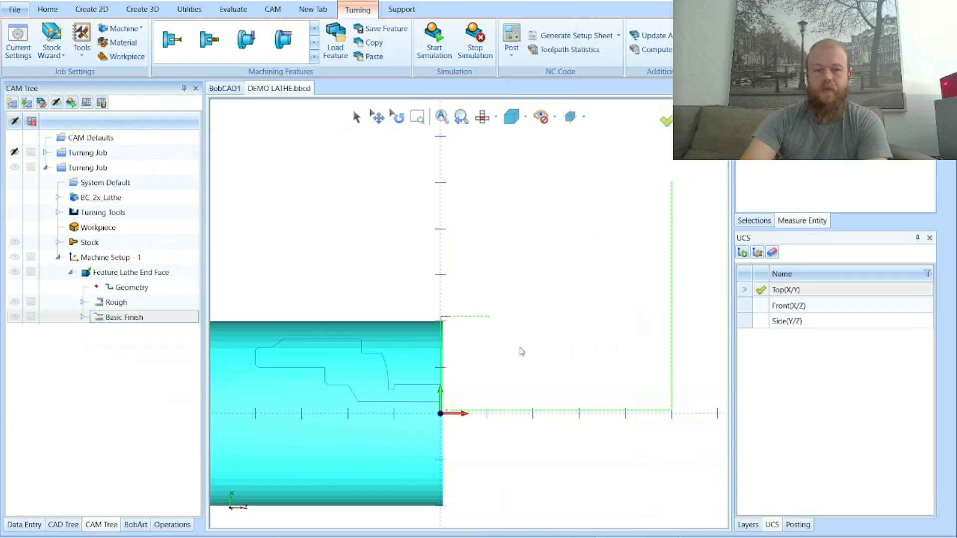
Add a Lathe Turning feature to Machine Setup - 1
scroll(520, 352, "down", 3)
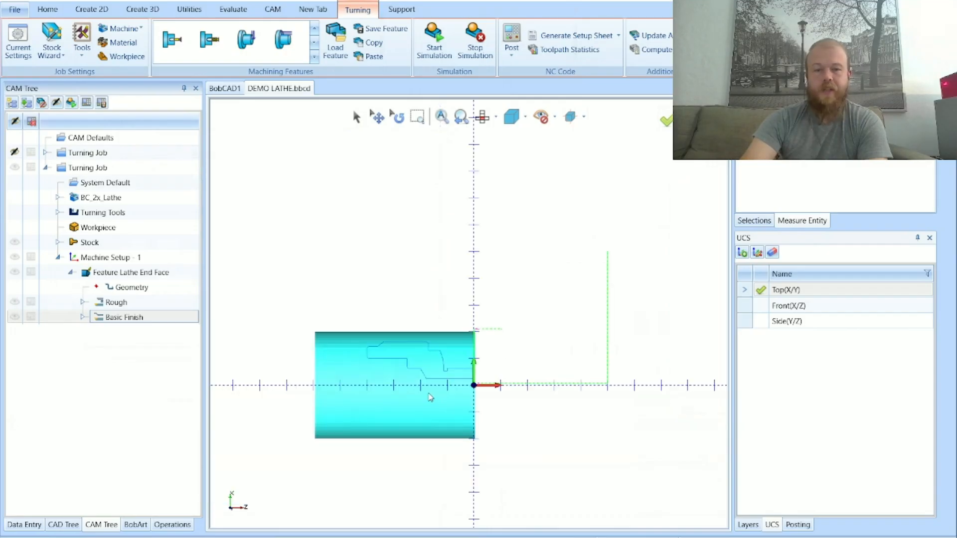
scroll(419, 369, "up", 4)
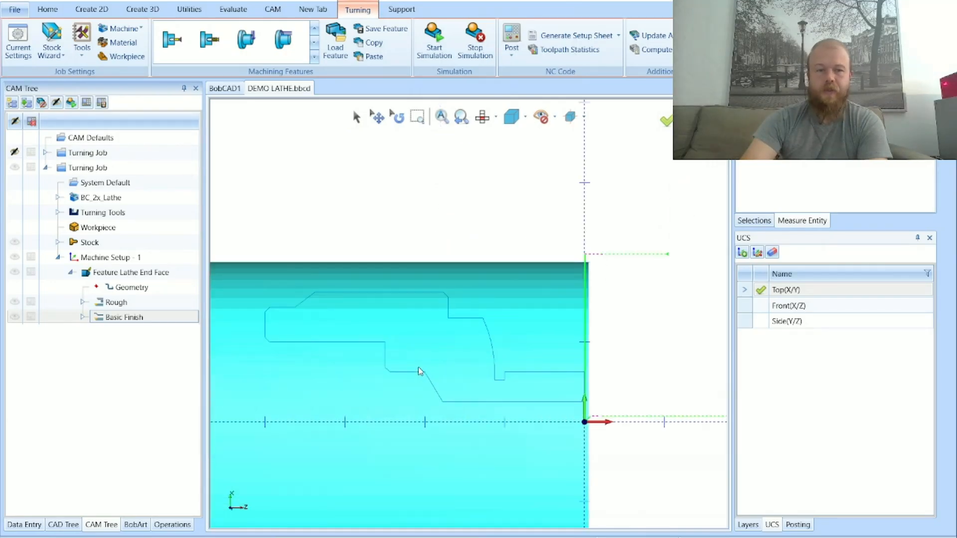
right_click(161, 260)
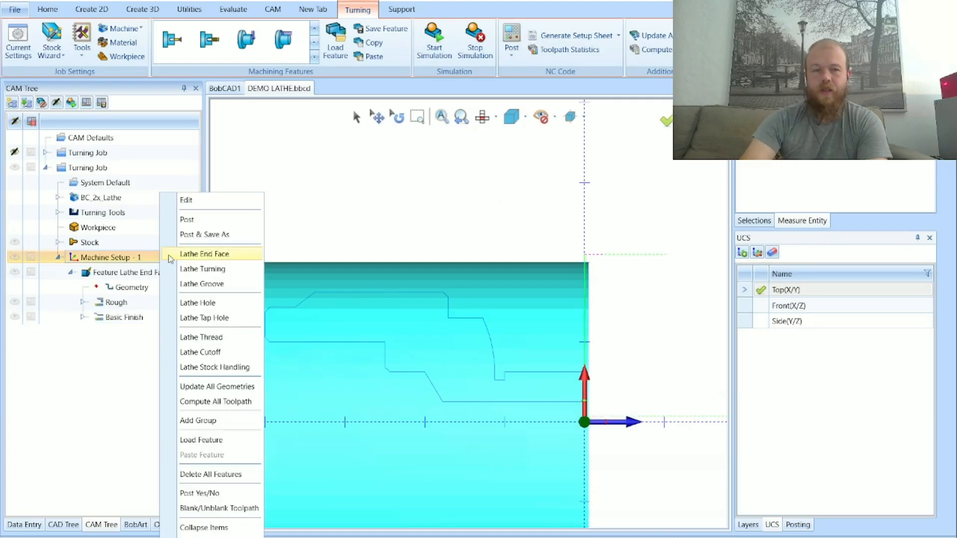
left_click(238, 270)
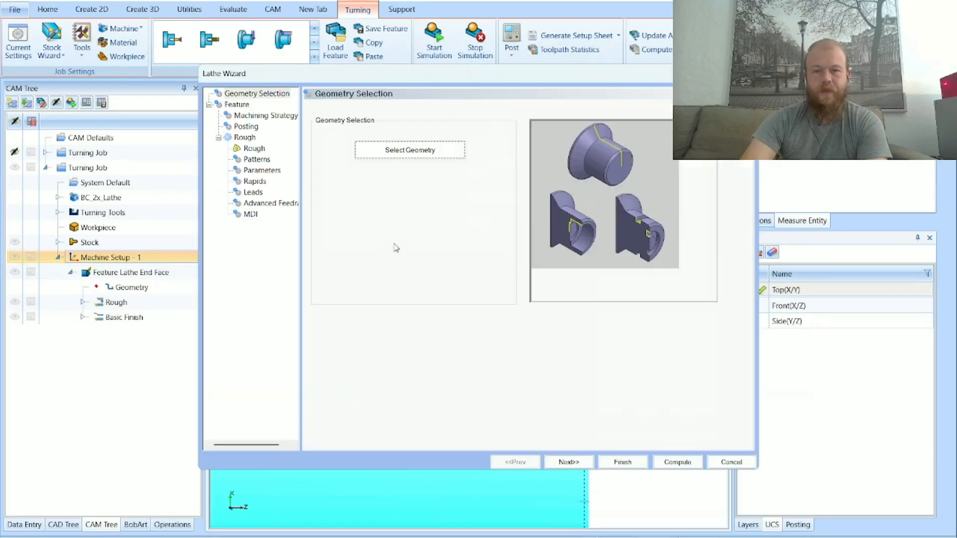
Select the turning geometry as one chain from the outer line at the part's front to the upper rear chamfer, and accept it
left_click(433, 158)
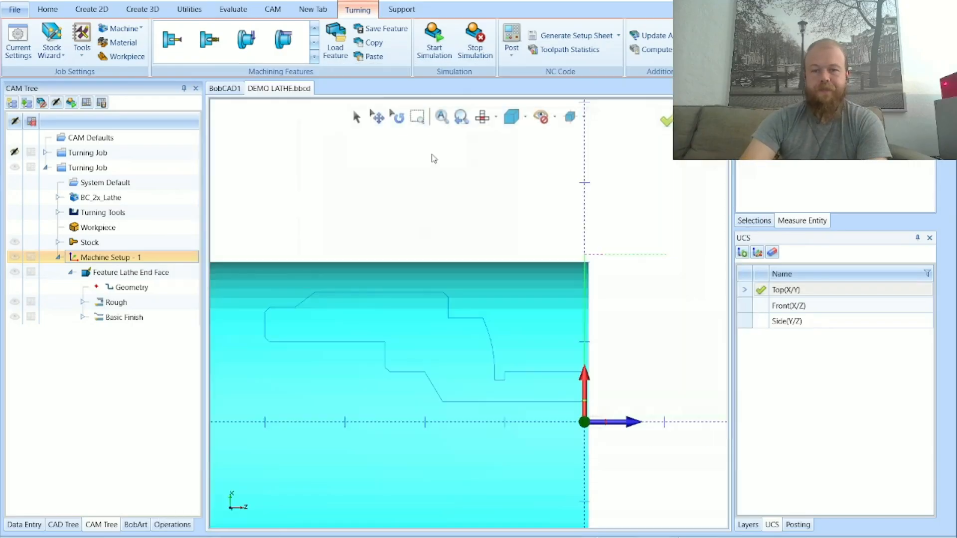
left_click(569, 374)
scroll(271, 316, "up", 3)
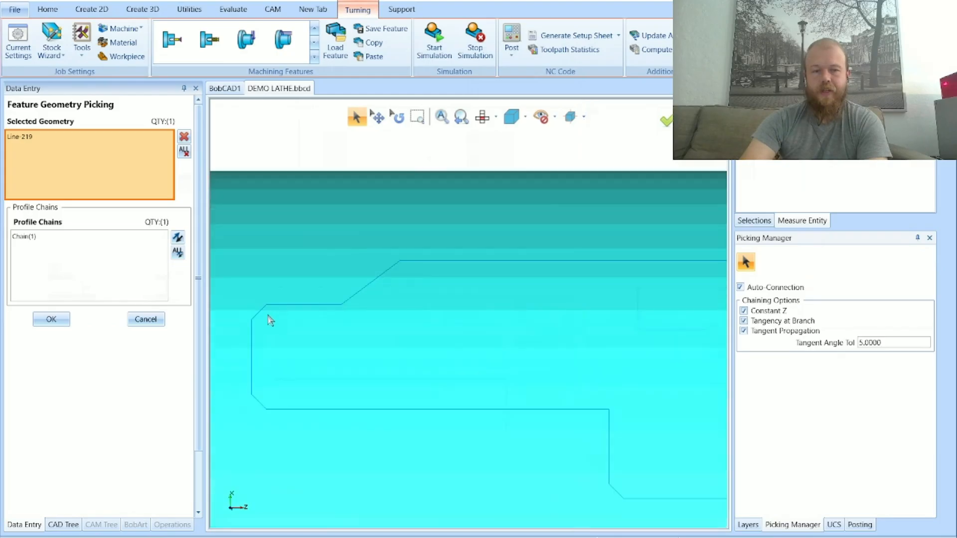
scroll(271, 319, "up", 2)
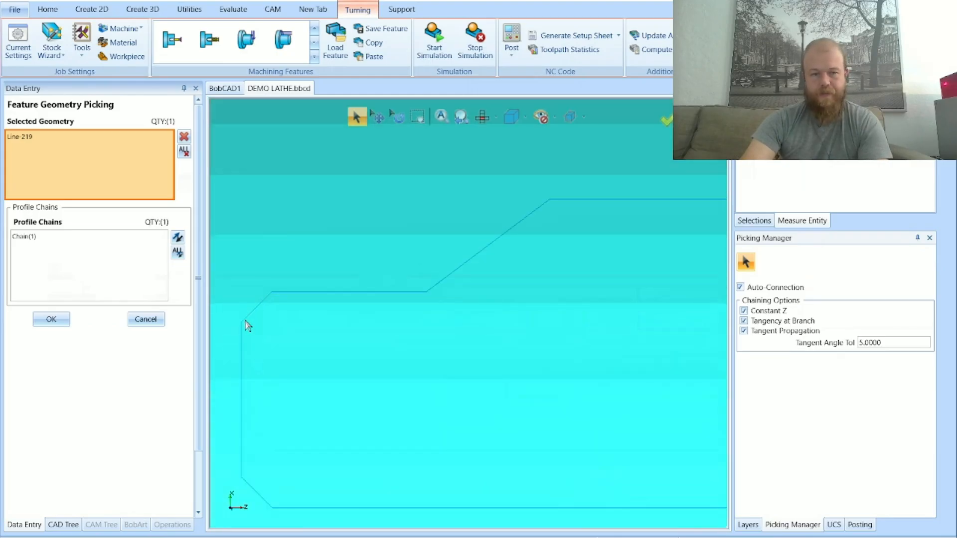
left_click(246, 324)
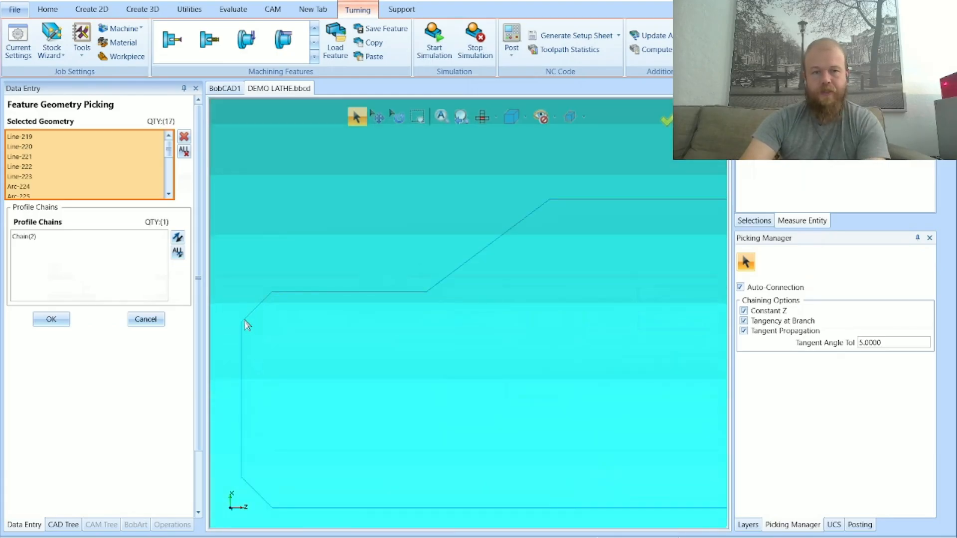
scroll(312, 349, "down", 1)
scroll(312, 349, "down", 2)
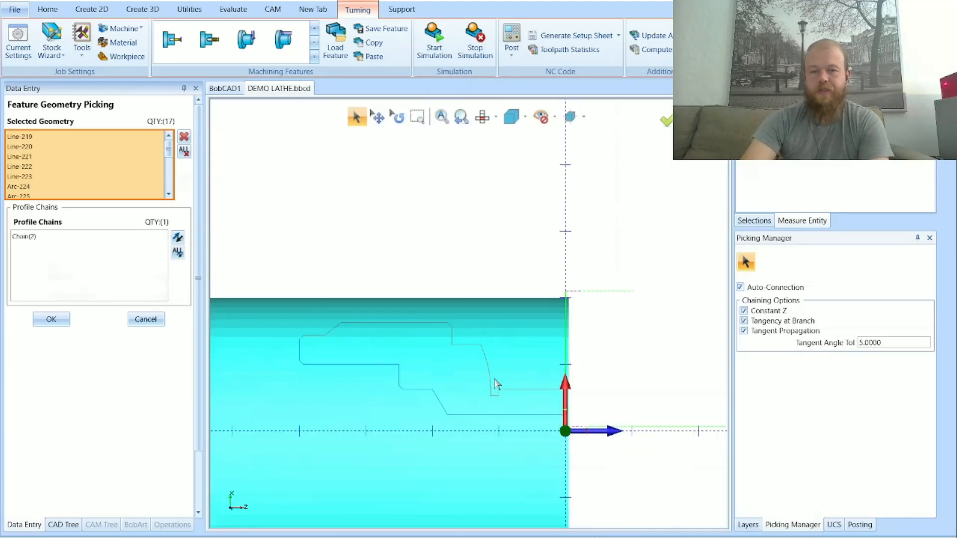
left_click(53, 321)
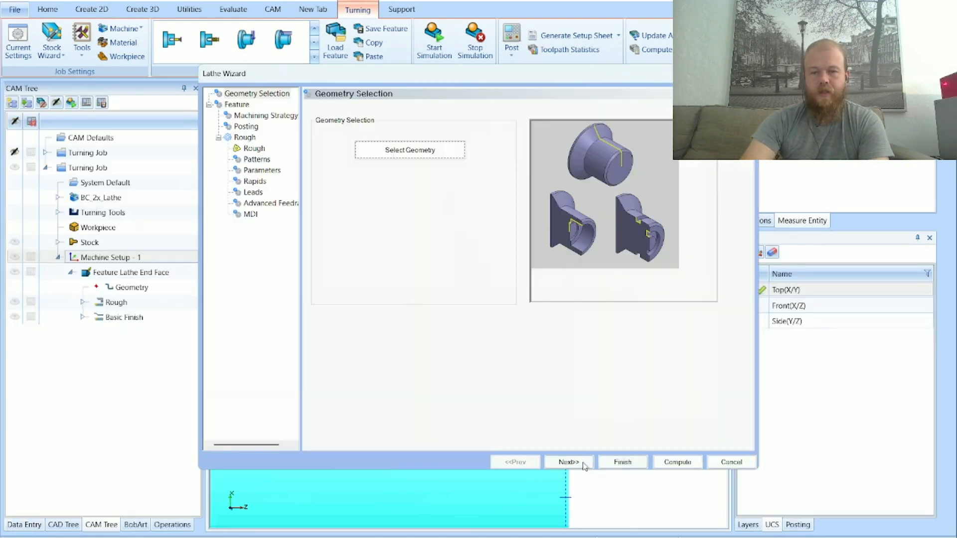
Advance to the turning feature parameters and keep the Feature Type at OD
left_click(568, 462)
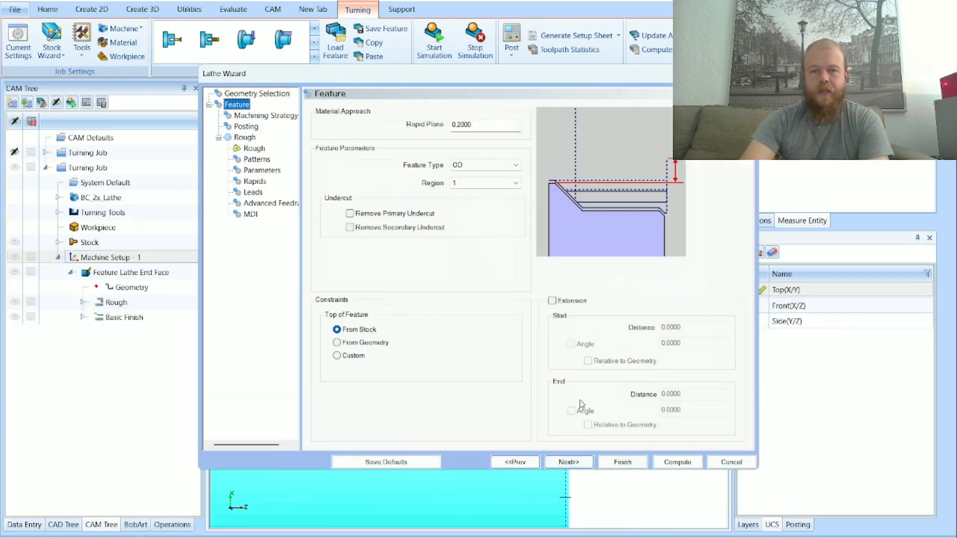
left_click(515, 165)
left_click(498, 172)
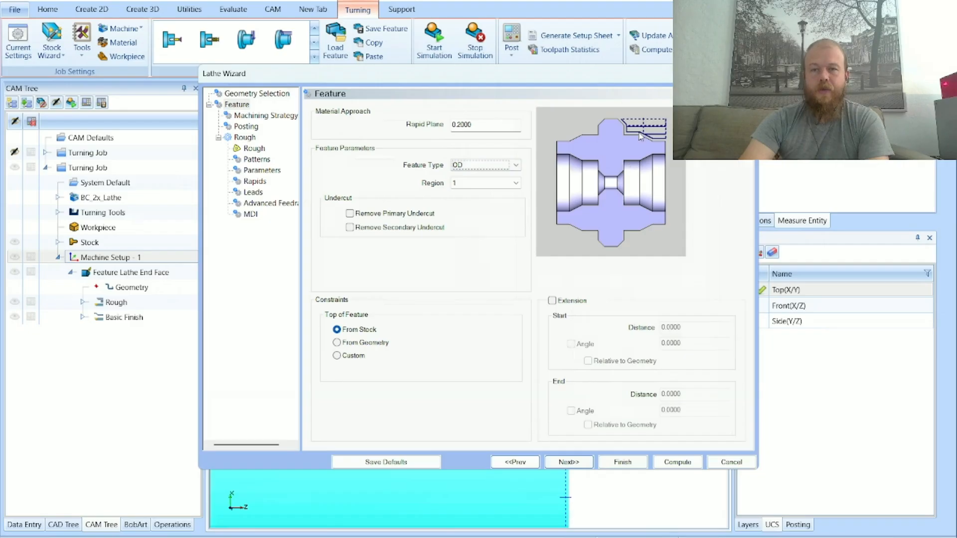
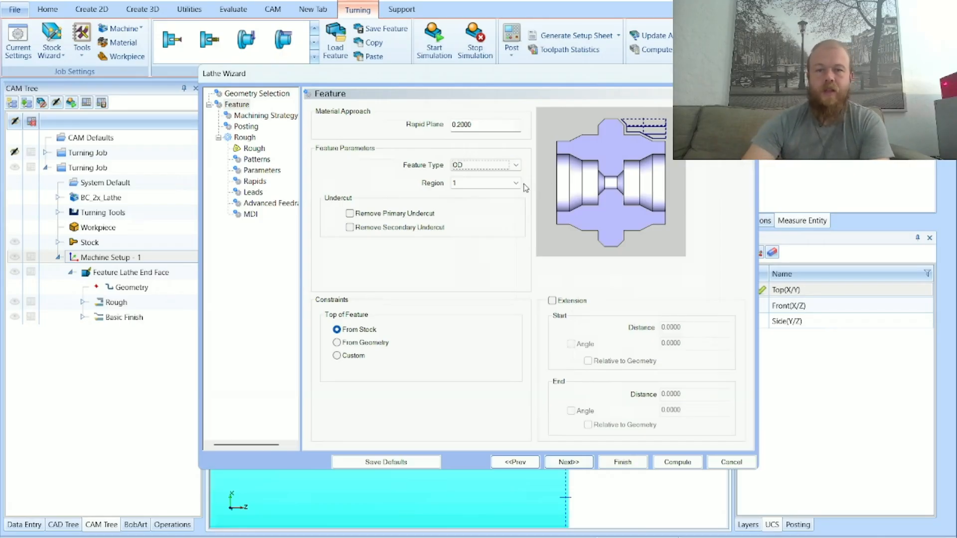
Try the ID, Front Face and Back face feature types, and return the Feature Type to OD
left_click(503, 168)
left_click(499, 184)
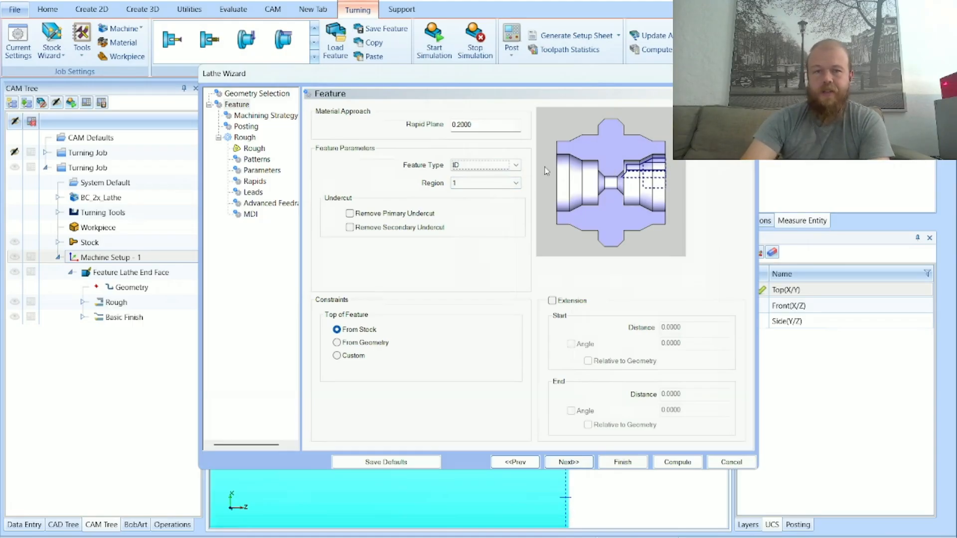
left_click(518, 167)
left_click(516, 190)
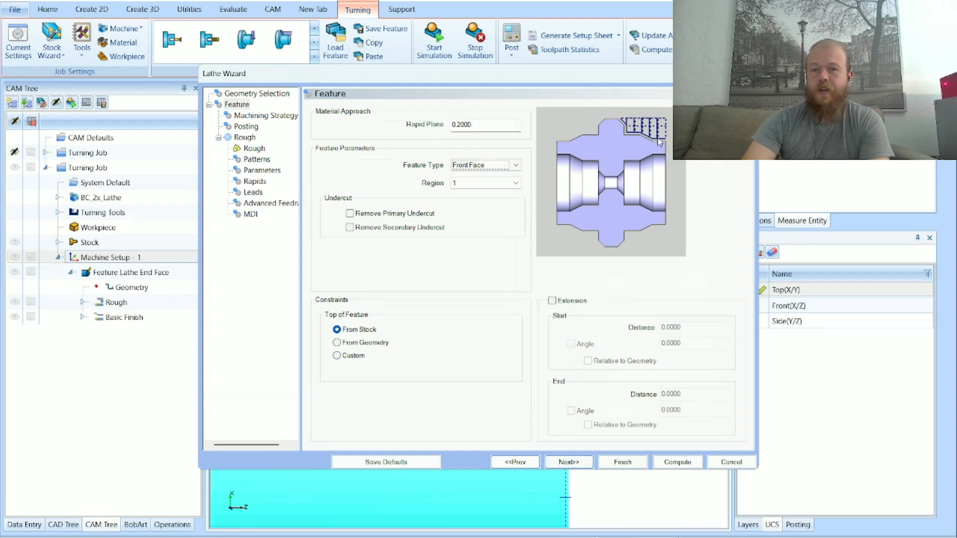
left_click(516, 165)
left_click(499, 199)
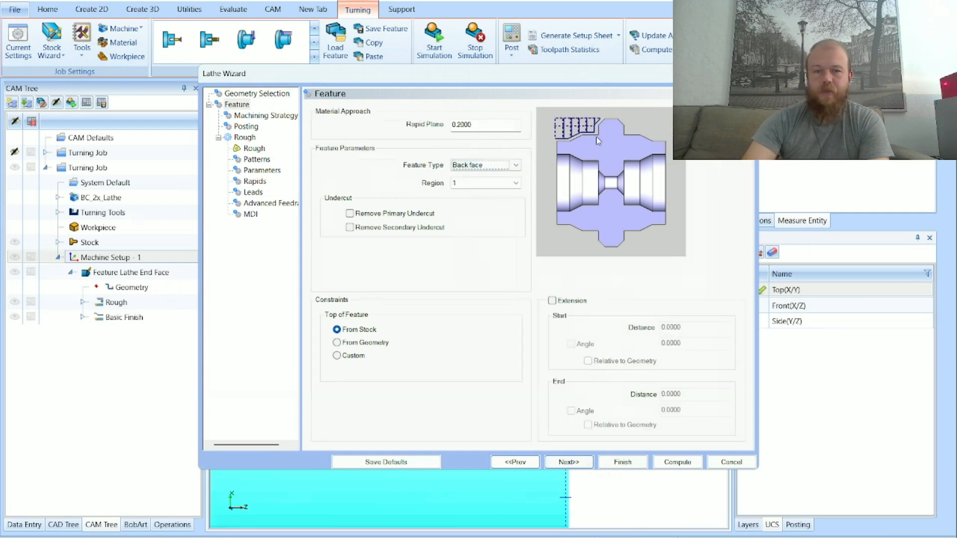
left_click(516, 165)
left_click(486, 182)
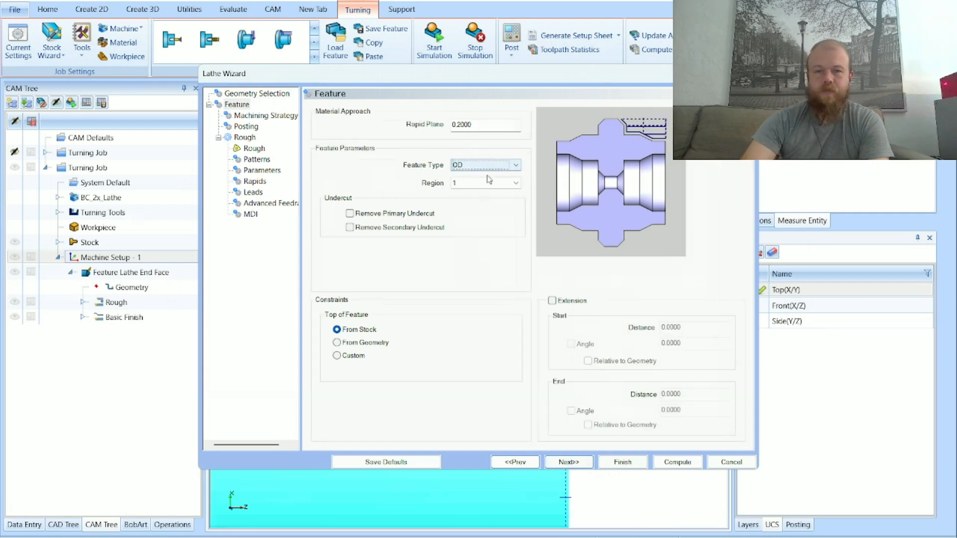
Keep the Top of Feature at From Stock and choose the Rough / Finish machining strategy
left_click(360, 330)
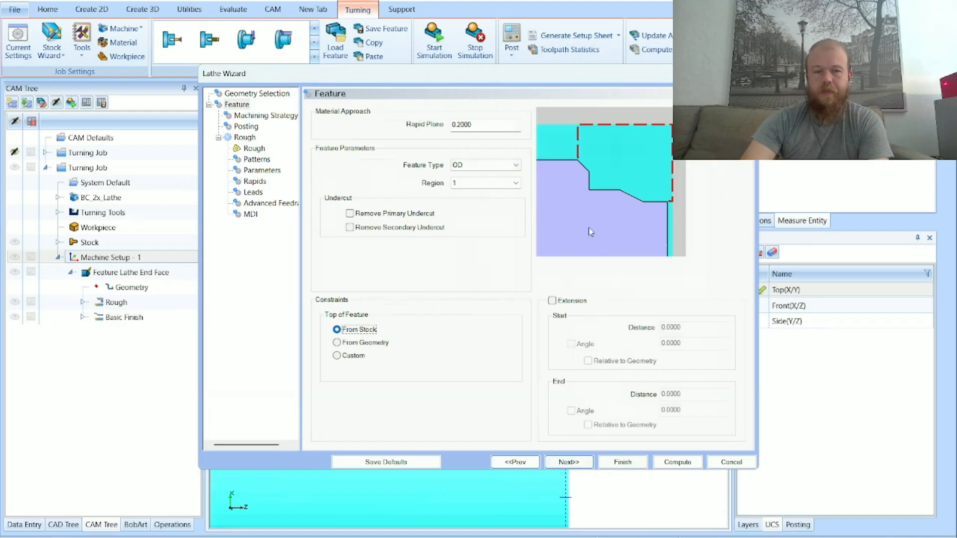
left_click(569, 462)
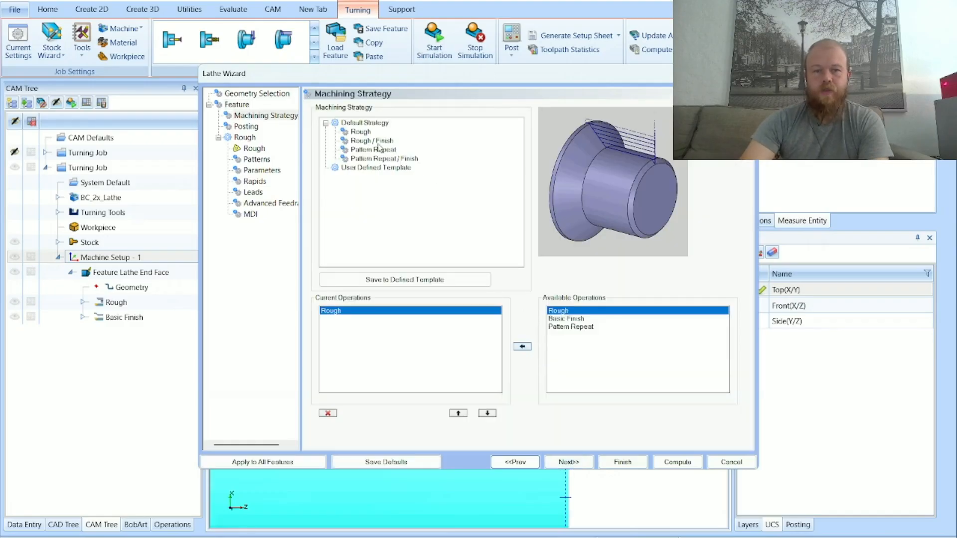
left_click(377, 141)
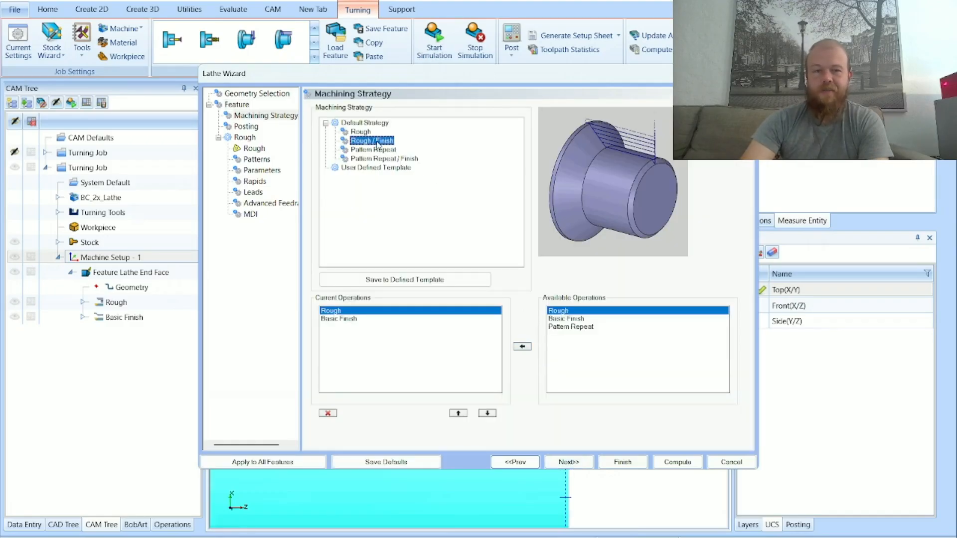
Advance to the posting parameters, view the output choices, and keep Separate Moves
left_click(571, 464)
left_click(417, 134)
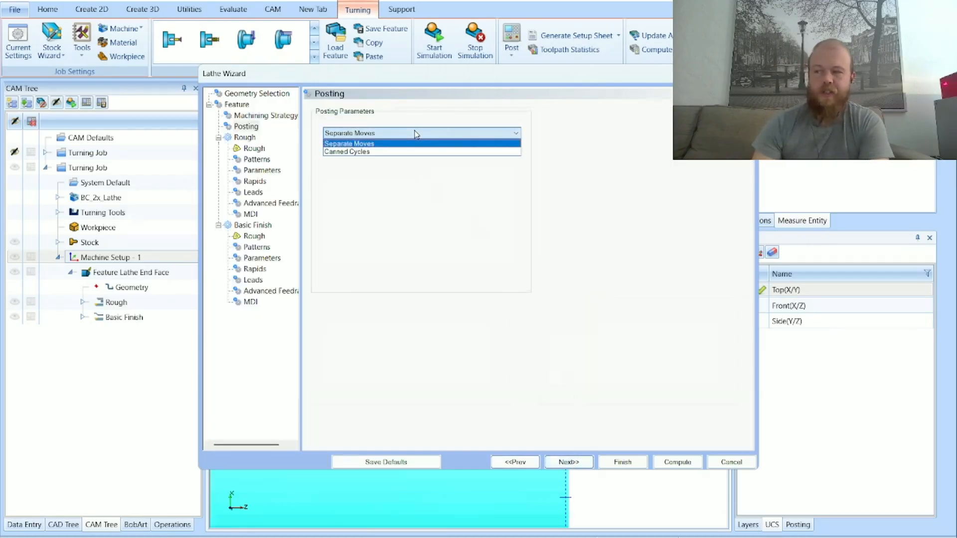
left_click(587, 216)
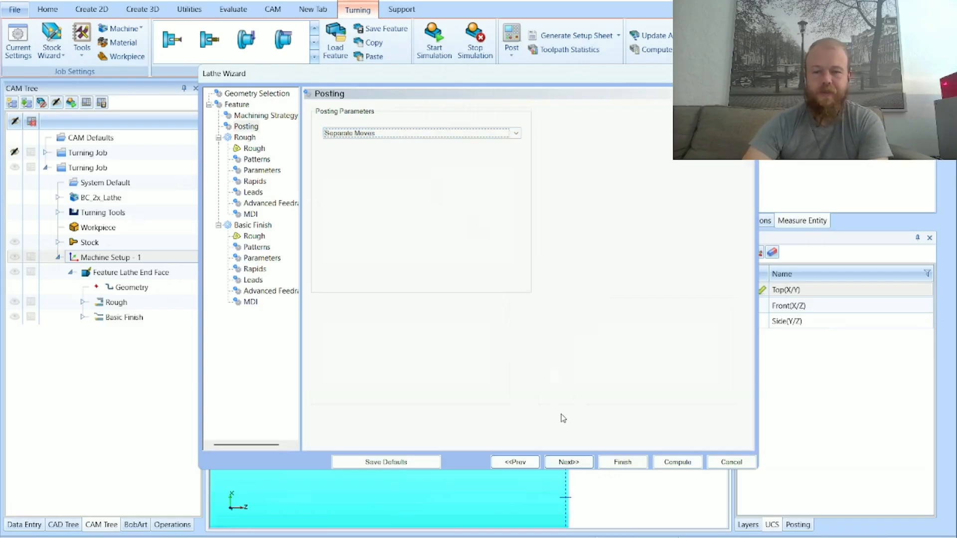
Show the tool holder for the turning feature's roughing tool, keep the Standard pattern and collision-detection compensation, and advance to the roughing parameters
left_click(568, 462)
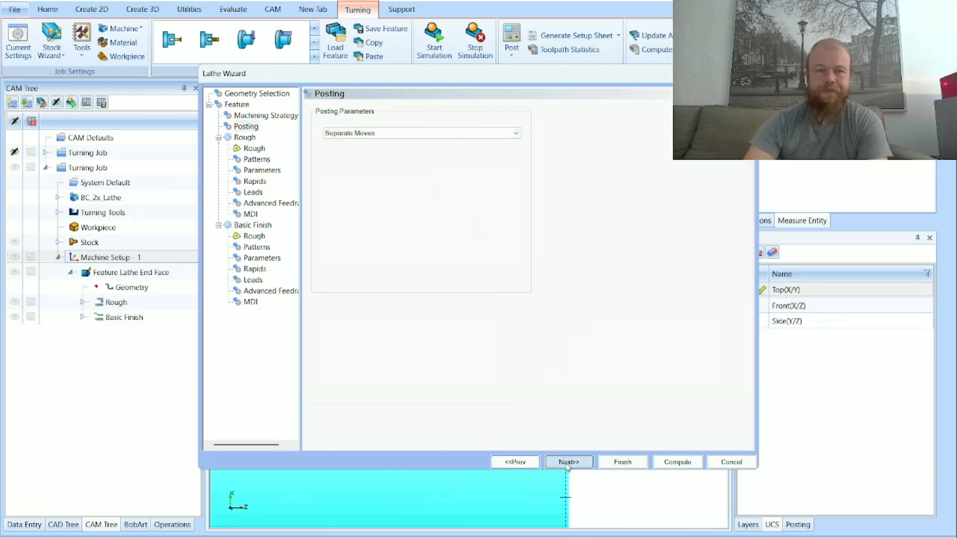
left_click(666, 108)
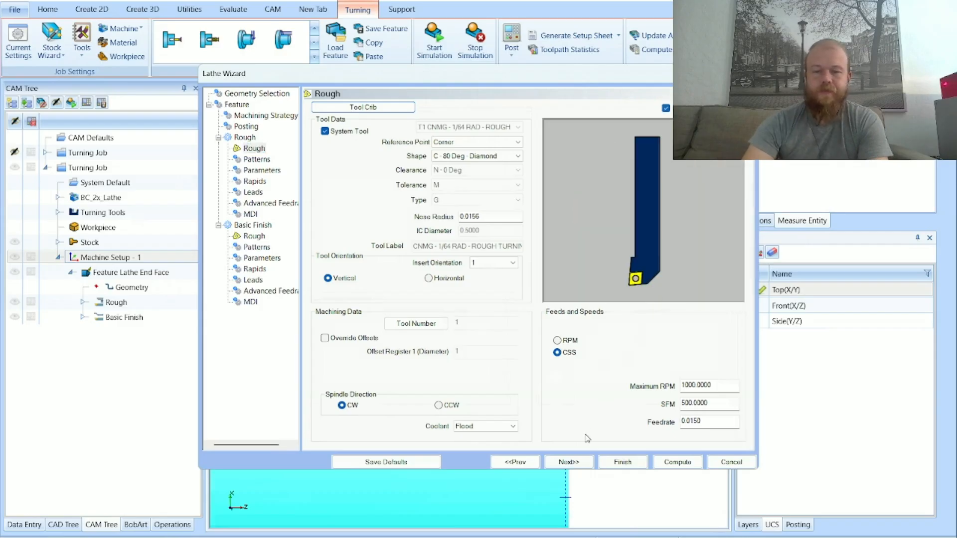
left_click(569, 463)
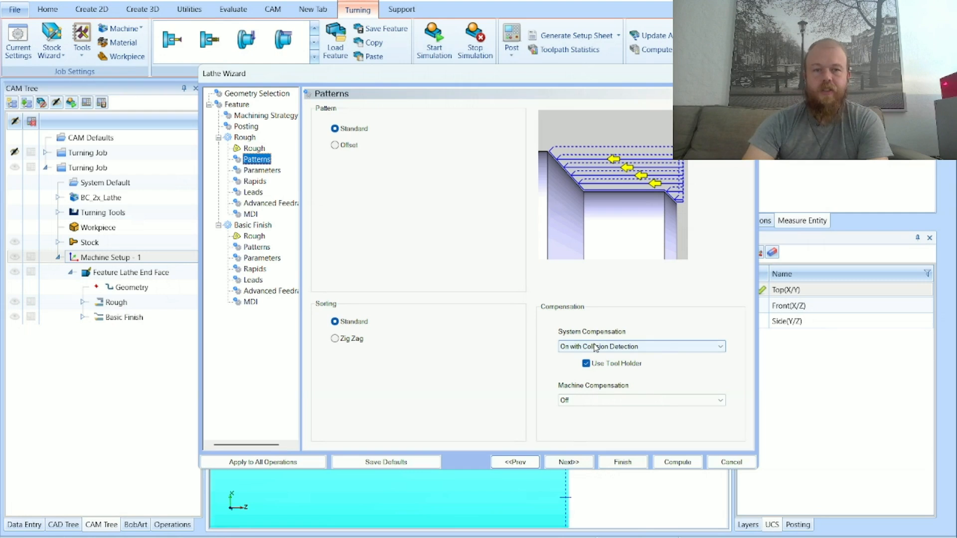
left_click(569, 462)
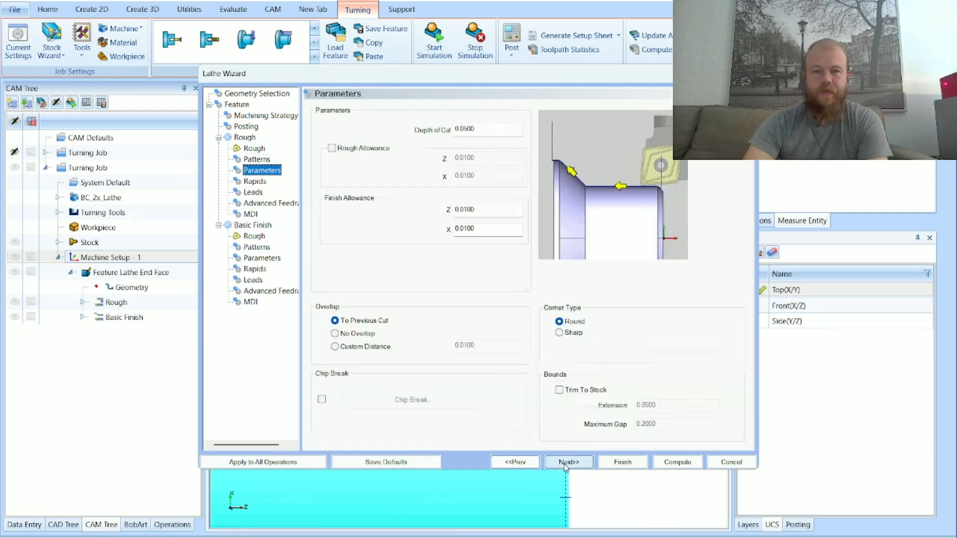
Keep the roughing depth of cut and finish allowances, and advance through the remaining roughing pages to the MDI page
left_click(492, 133)
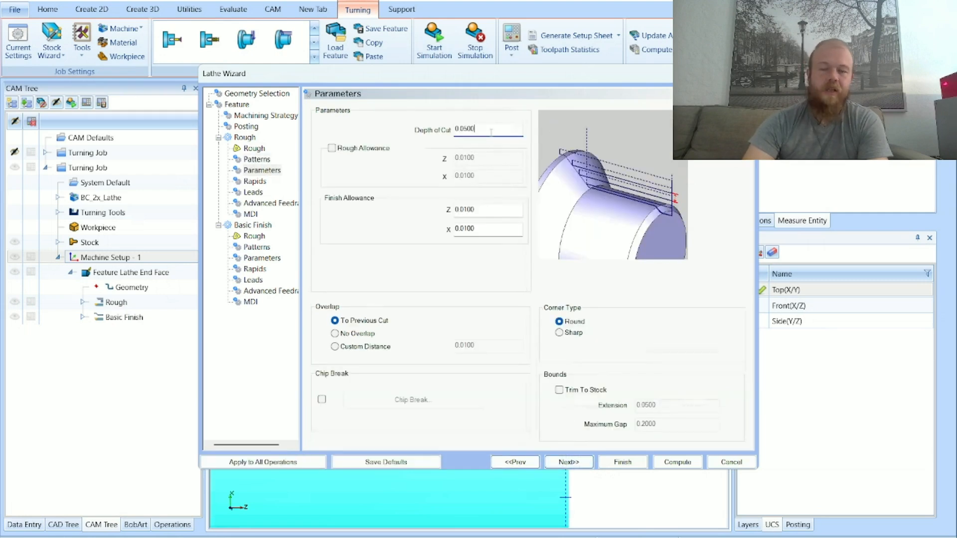
left_click(488, 211)
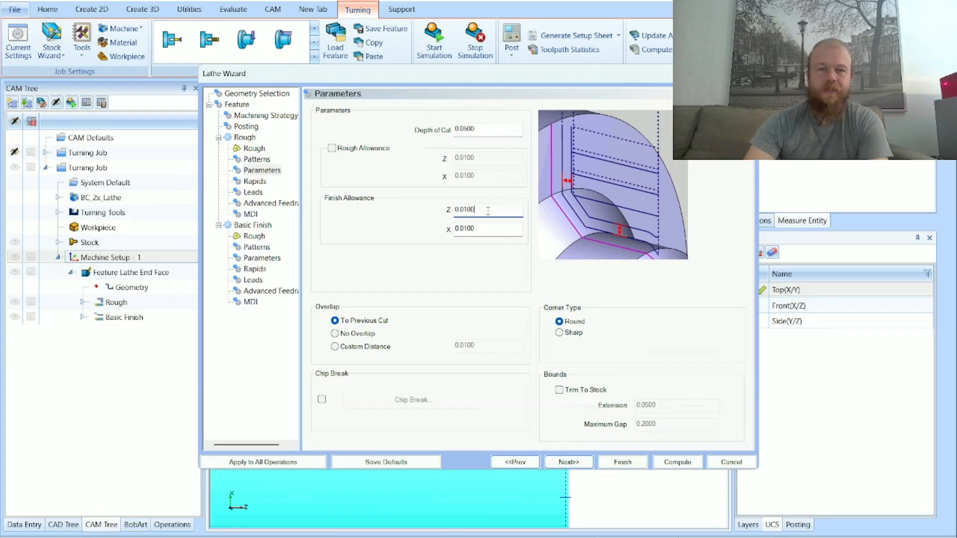
left_click(569, 462)
left_click(570, 462)
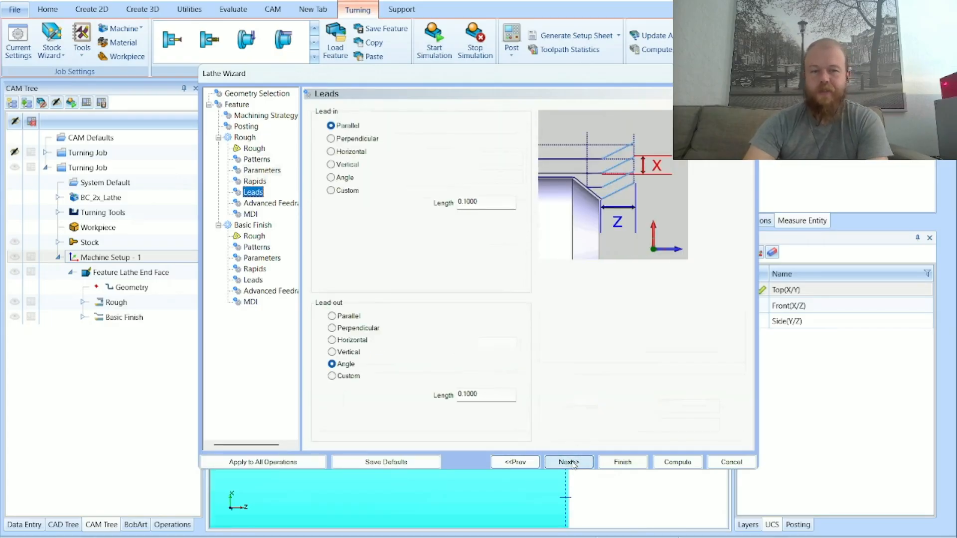
left_click(569, 462)
left_click(569, 462)
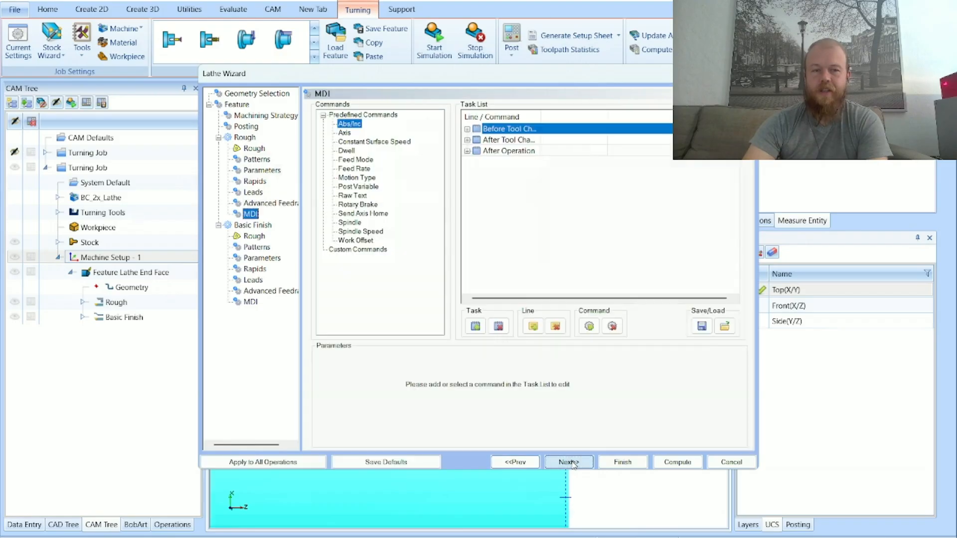
Set the turning feature's Basic Finish System Compensation to On with Collision Detection with Use Tool Holder enabled
left_click(570, 462)
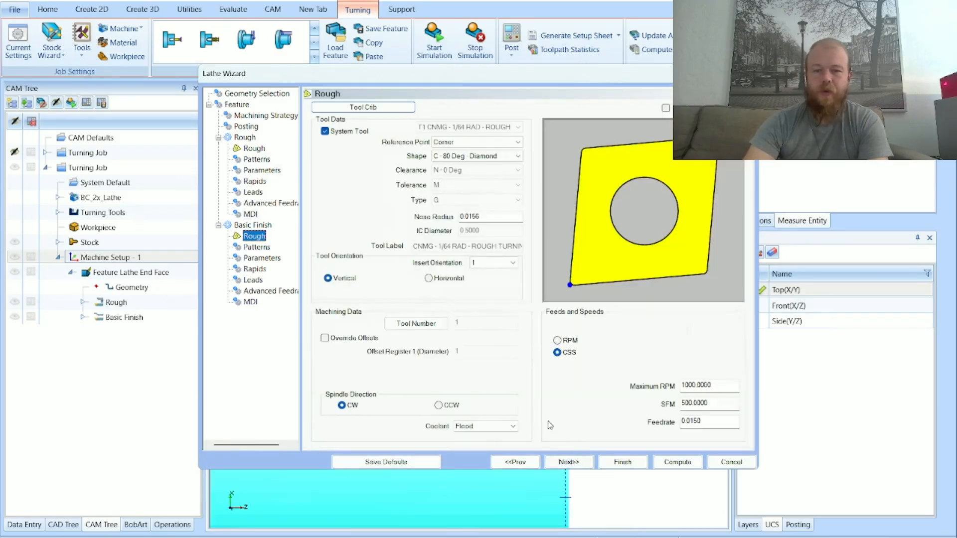
left_click(569, 462)
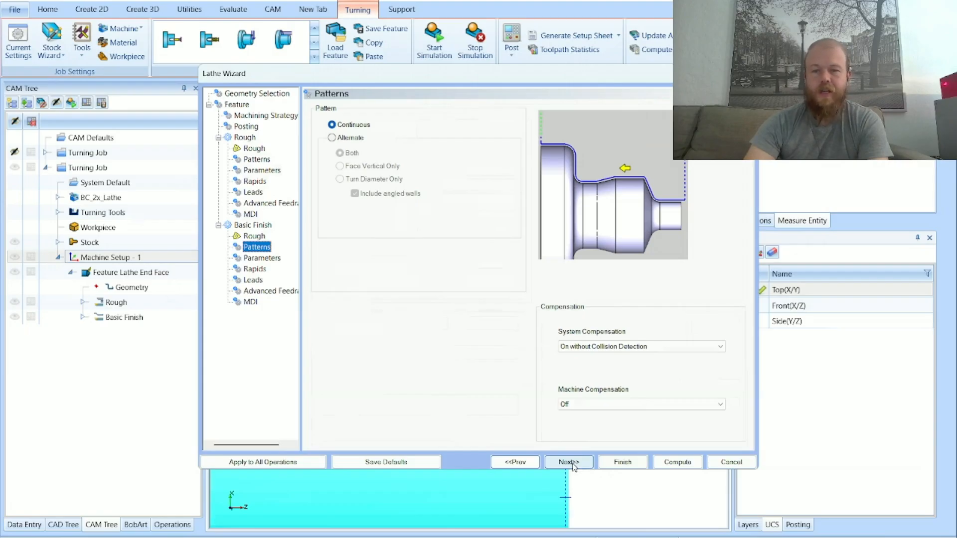
left_click(596, 349)
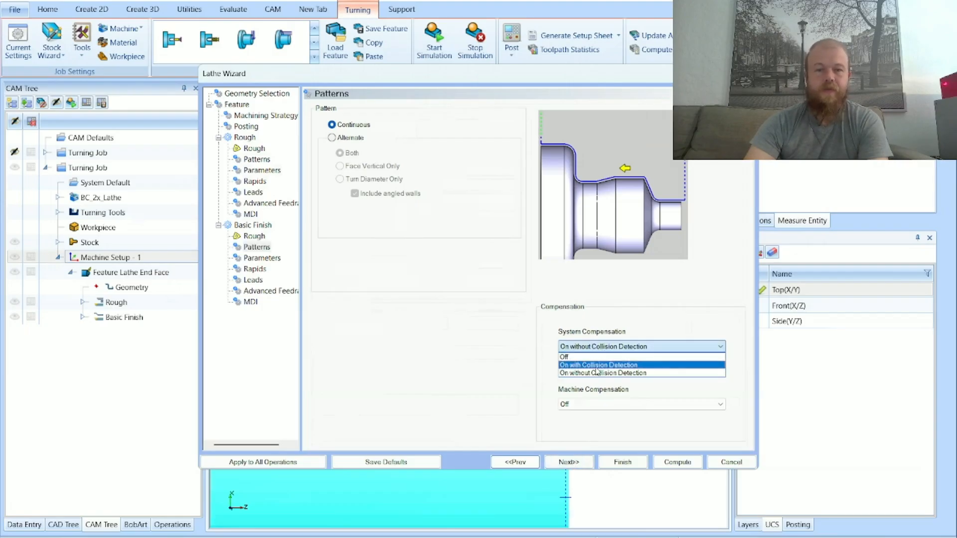
left_click(598, 372)
left_click(603, 363)
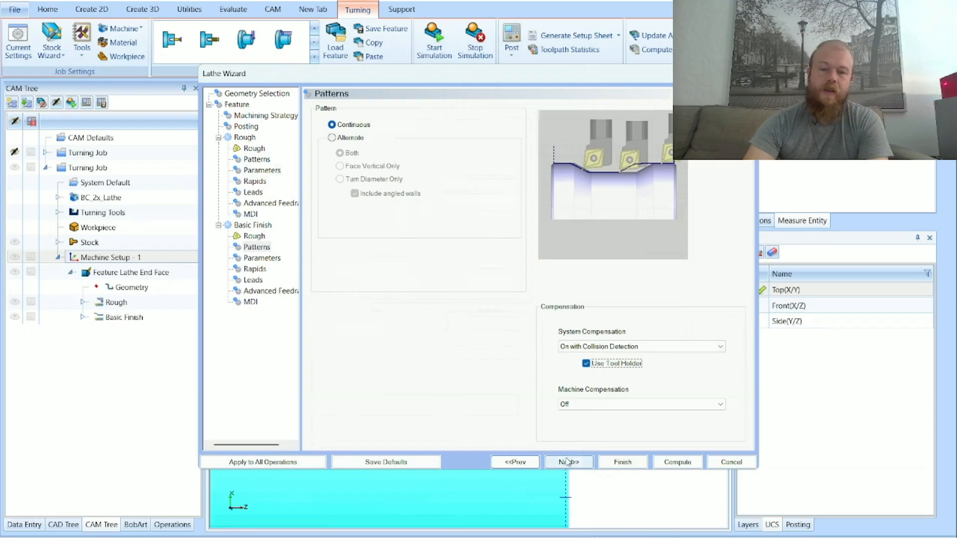
left_click(569, 462)
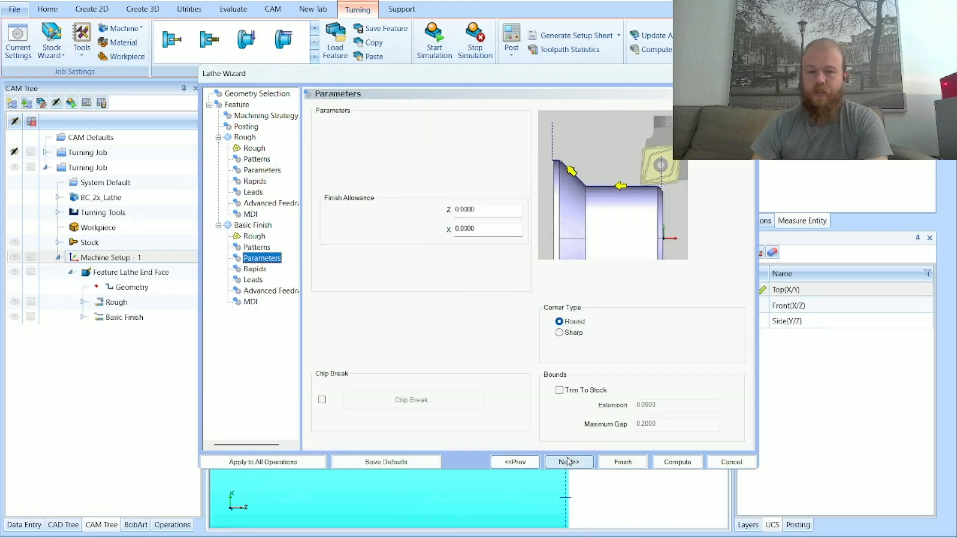
Keep the remaining Basic Finish parameters through to MDI and compute the turning feature's toolpath
left_click(569, 462)
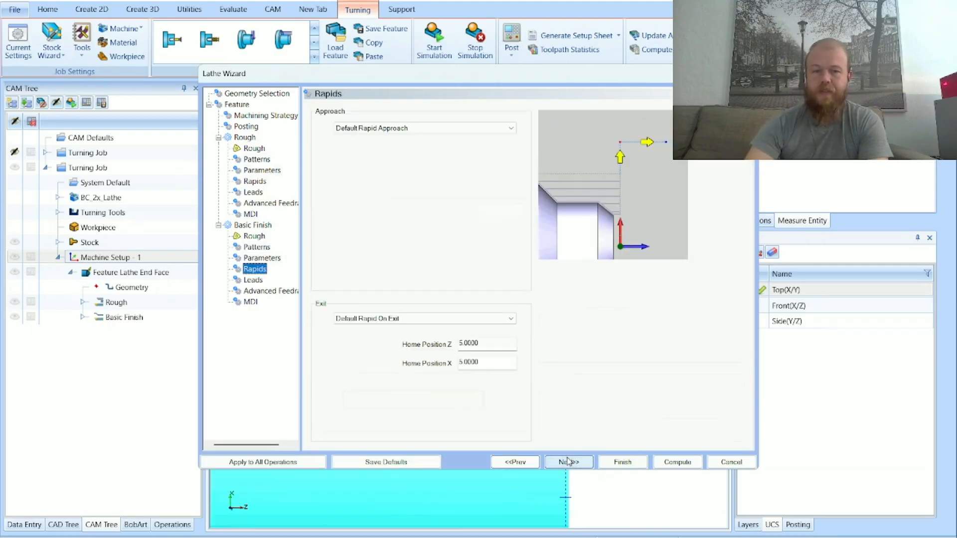
left_click(568, 462)
left_click(568, 462)
left_click(568, 462)
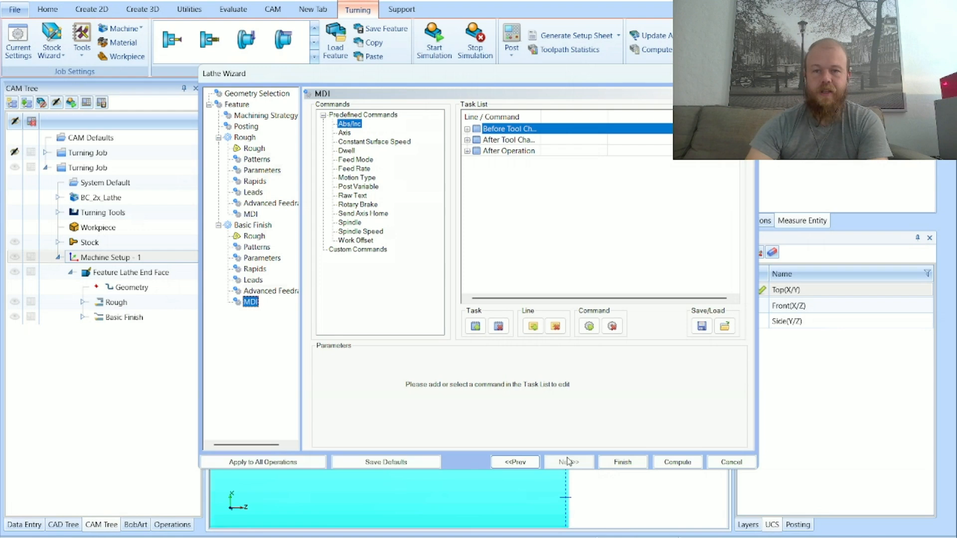
left_click(678, 462)
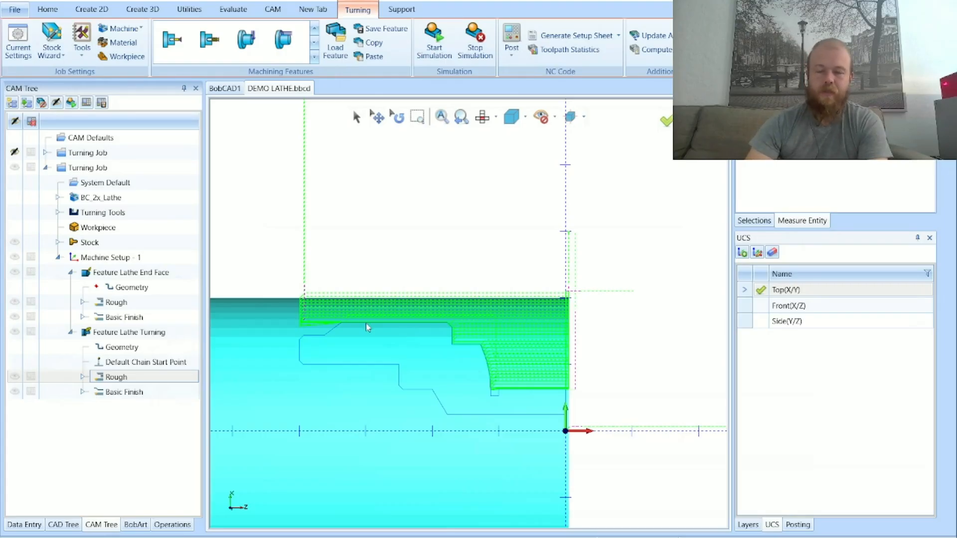
Examine the computed turning toolpath, then start the machining simulation and show the stock from the front
scroll(578, 344, "down", 2)
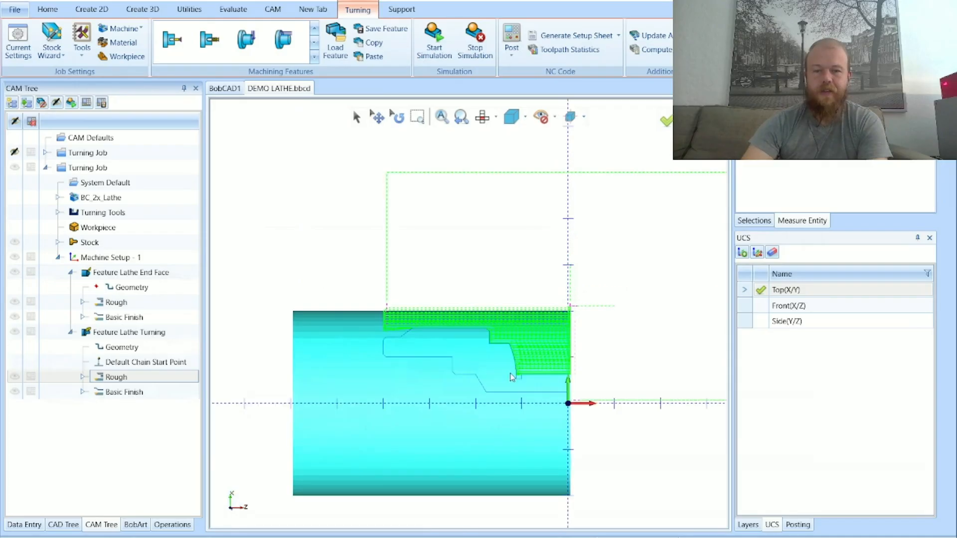
scroll(512, 378, "up", 5)
scroll(510, 368, "down", 3)
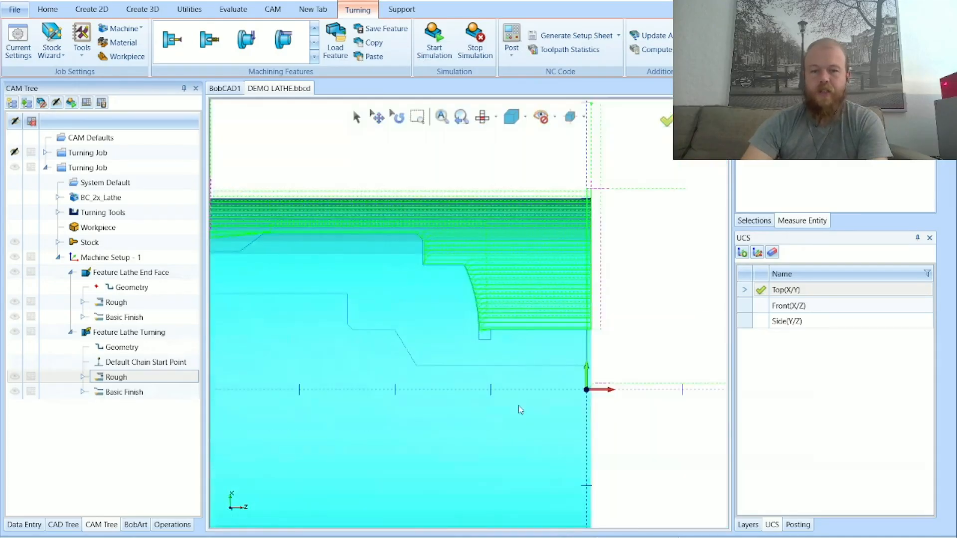
scroll(578, 437, "up", 4)
scroll(577, 437, "down", 4)
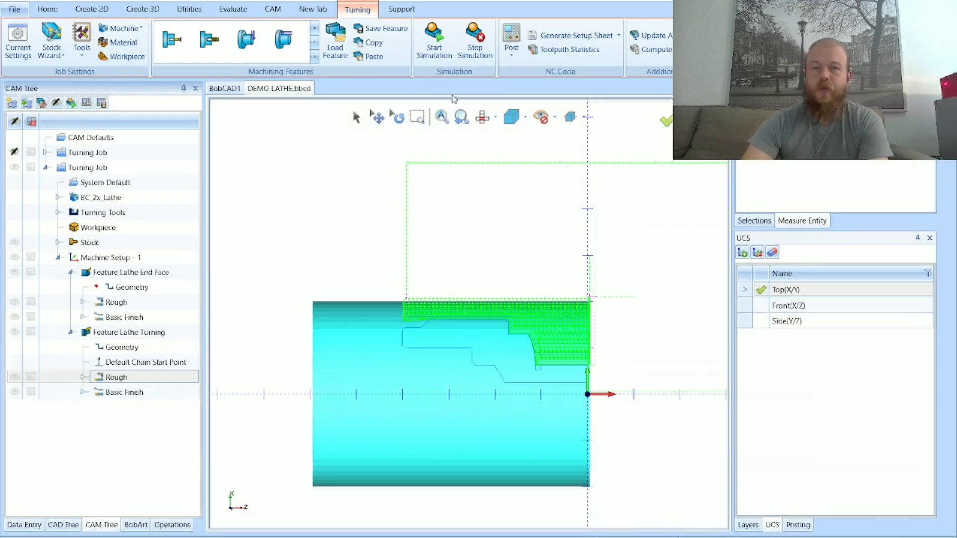
left_click(432, 54)
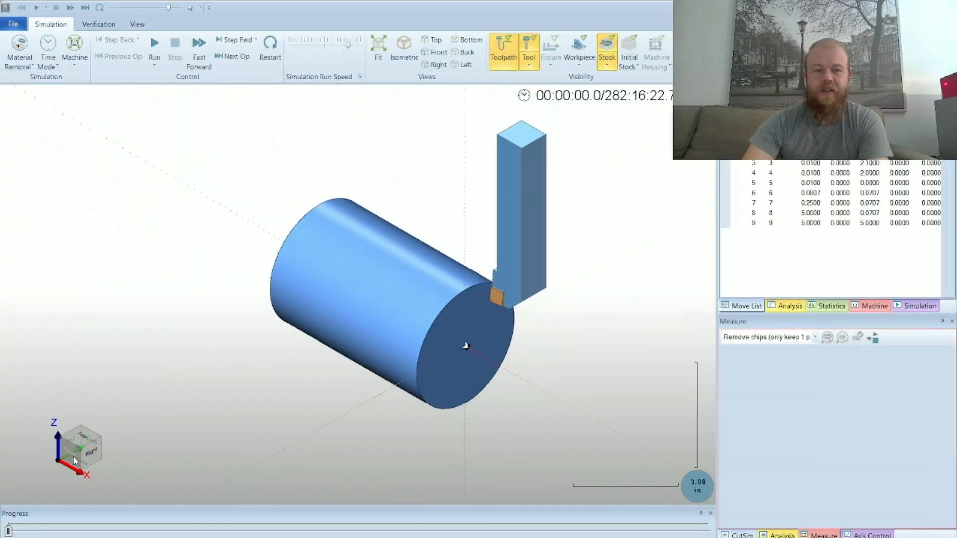
left_click(70, 450)
scroll(294, 329, "down", 1)
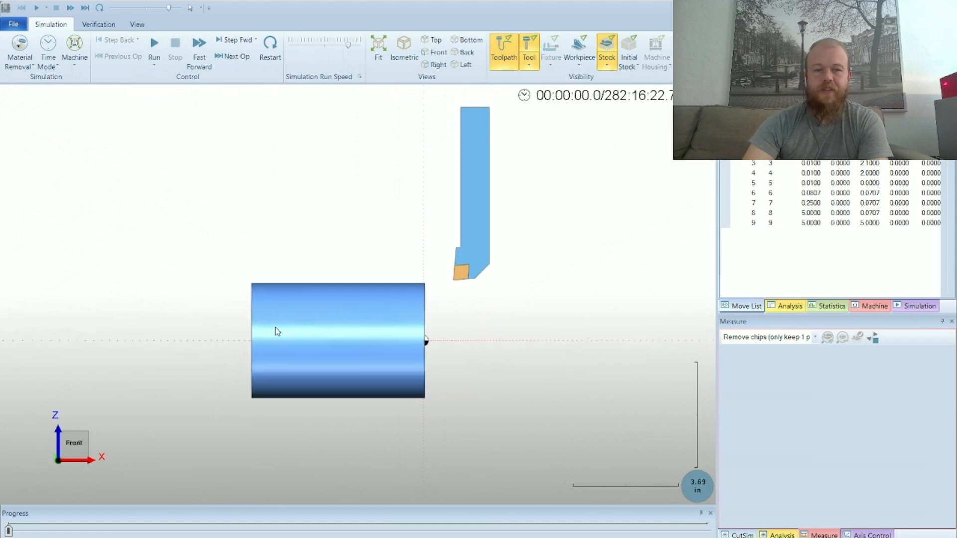
scroll(279, 329, "up", 3)
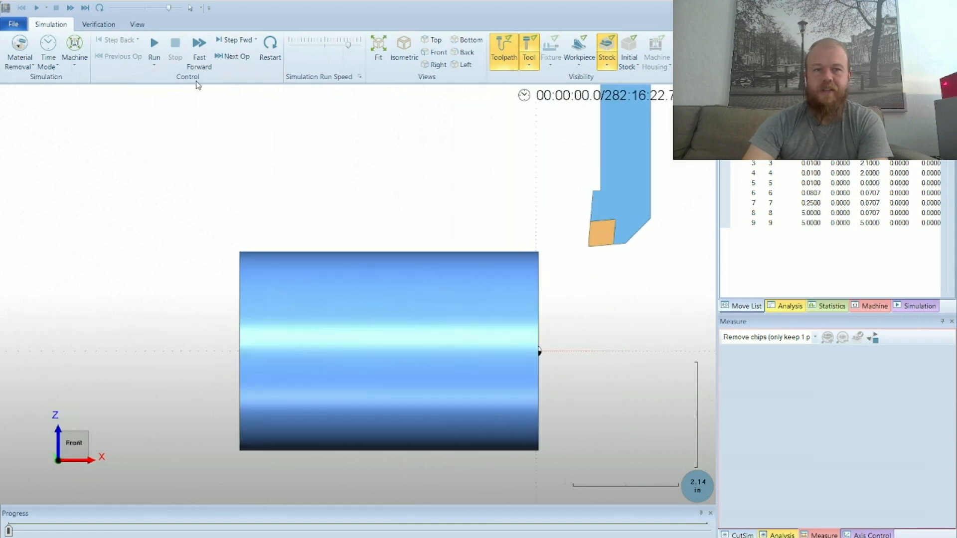
Run the cutting simulation while adjusting its run speed up to the maximum, then pause and close the simulation
left_click(324, 45)
left_click(154, 44)
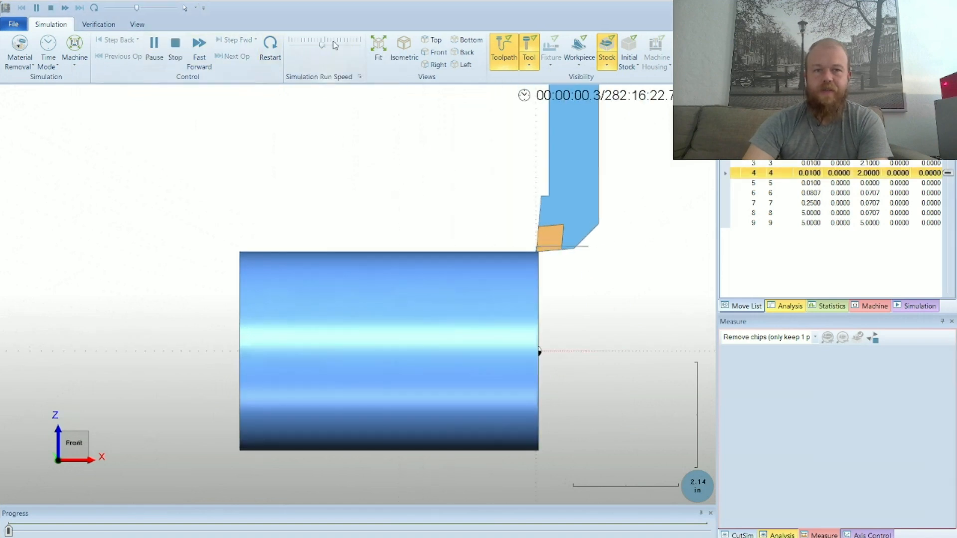
left_click(333, 44)
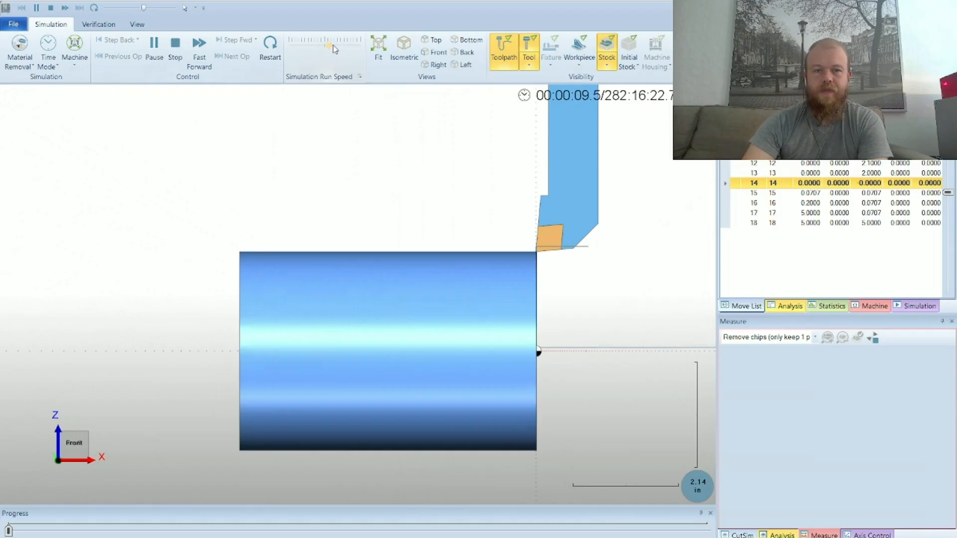
scroll(618, 311, "up", 2)
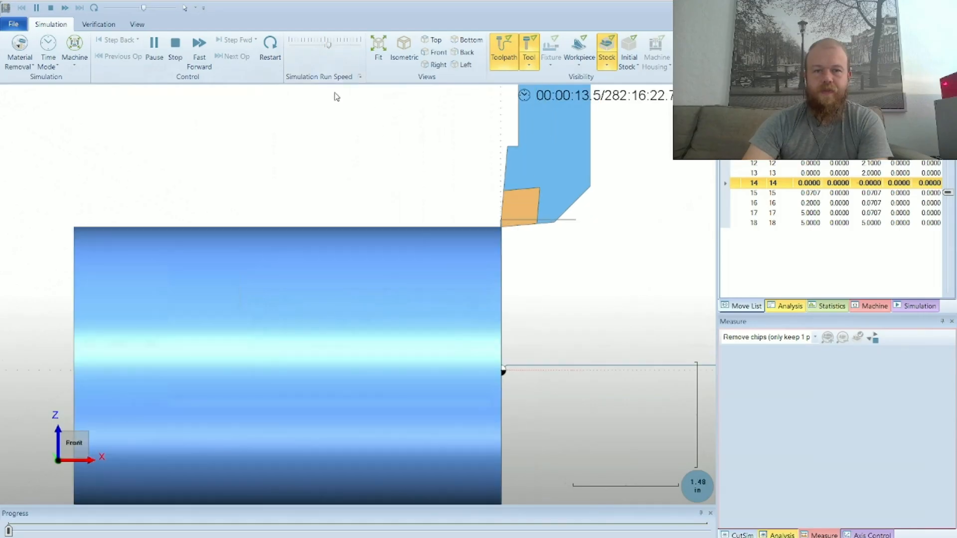
left_click_drag(344, 45, 363, 47)
left_click(154, 49)
scroll(237, 353, "up", 2)
scroll(232, 351, "down", 7)
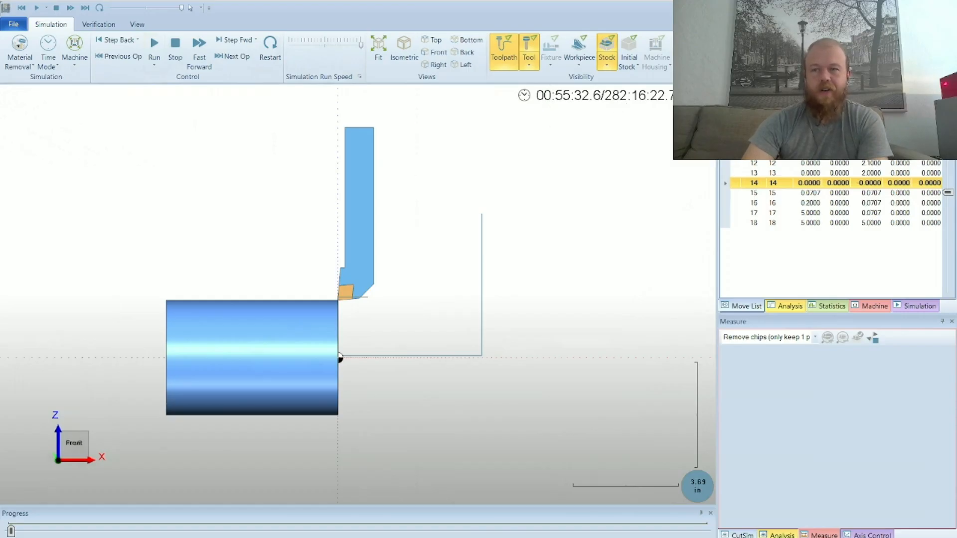
left_click(945, 7)
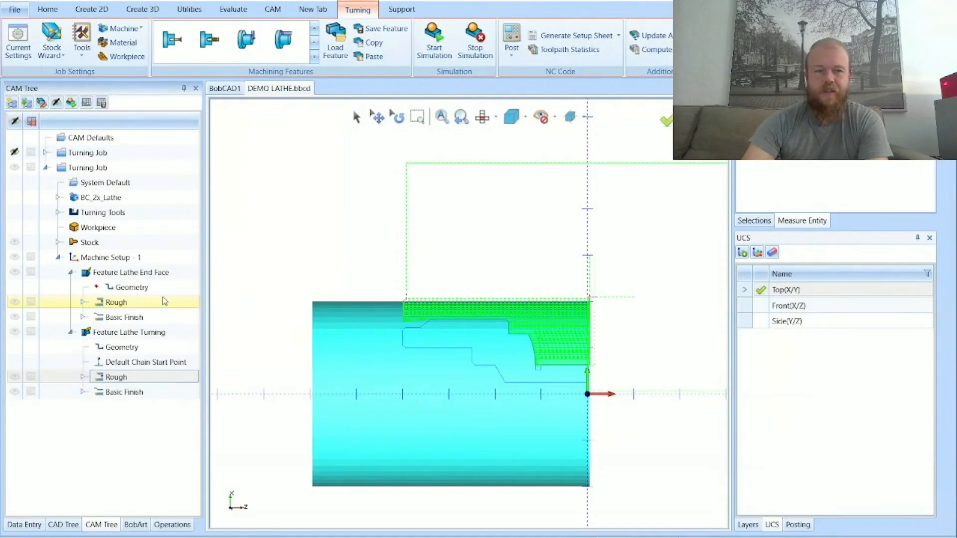
Set the end face feature's spindle speed mode to RPM, check its Basic Finish tool settings, and recompute the toolpath
left_click(167, 286)
double_click(171, 273)
left_click(255, 138)
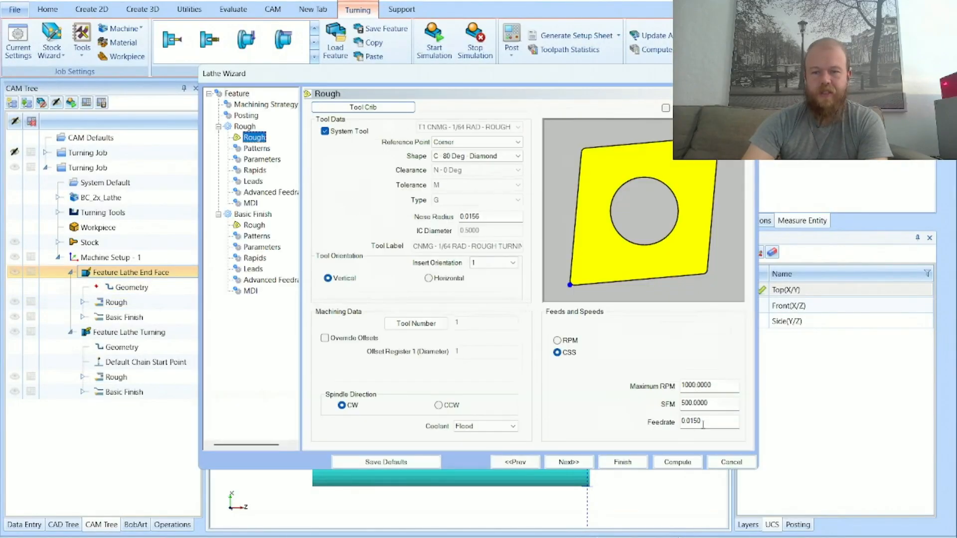
left_click(570, 342)
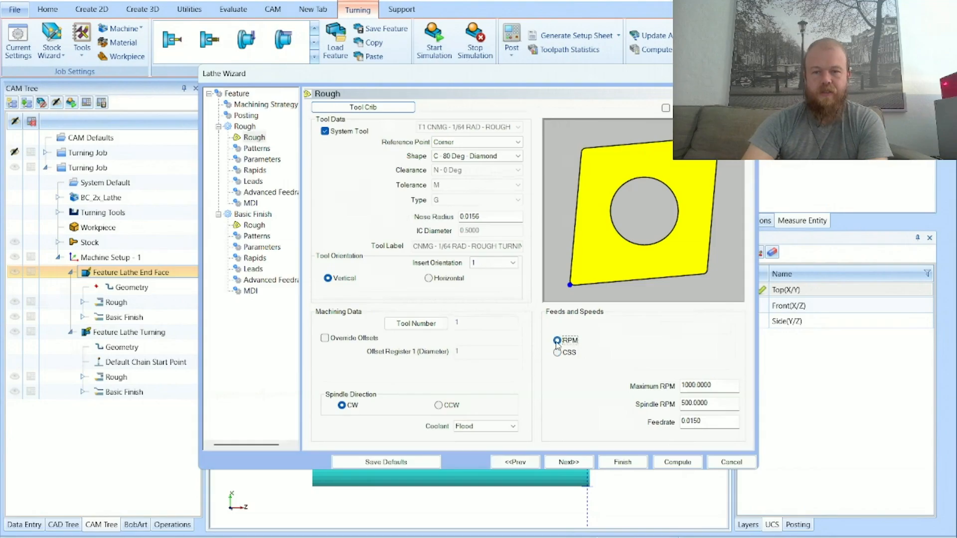
left_click(254, 225)
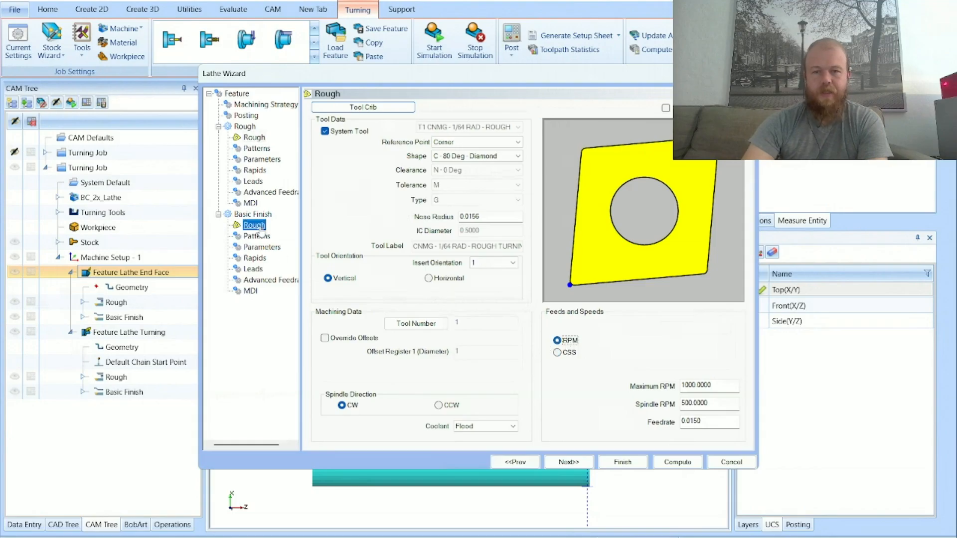
left_click(671, 463)
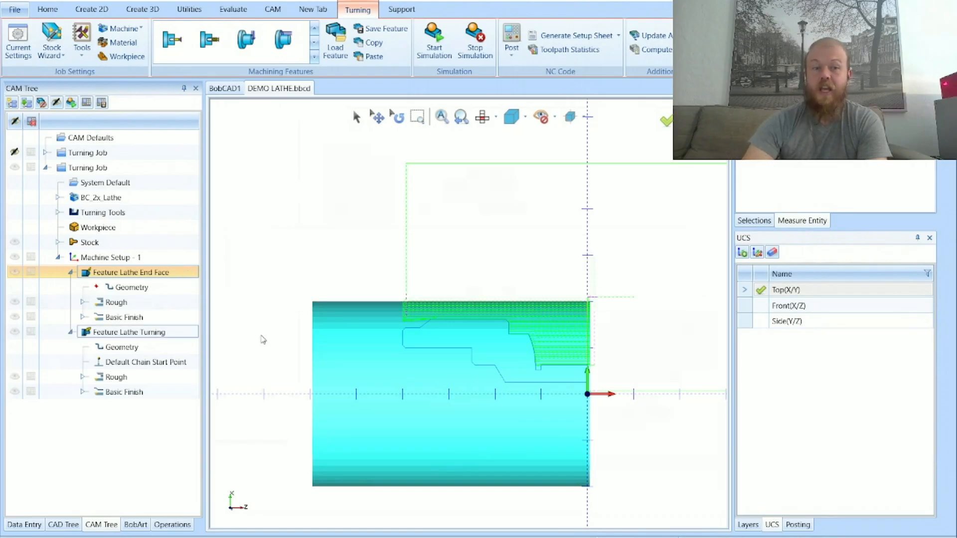
Check the turning feature's Rough tool settings, set its Basic Finish spindle speed mode to RPM, and accept the feature settings
double_click(181, 334)
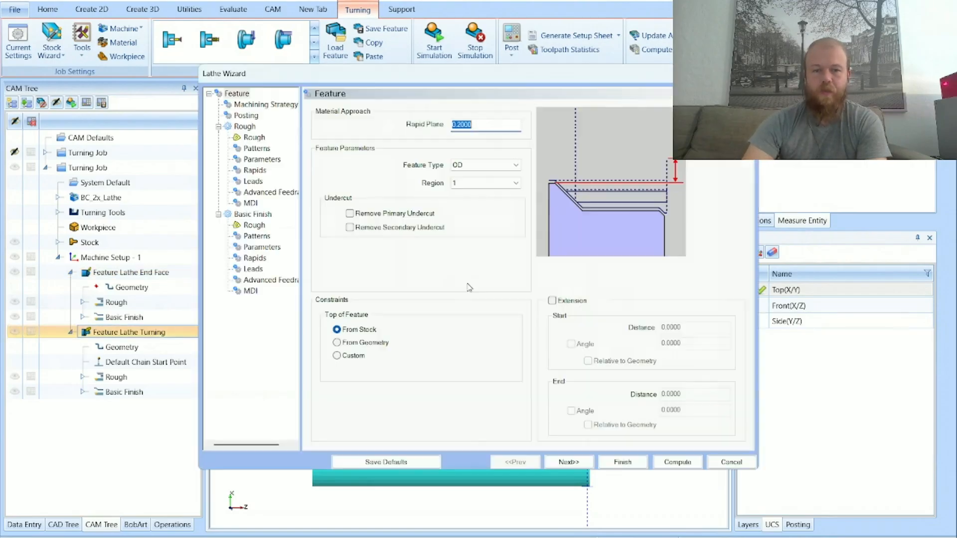
left_click(252, 138)
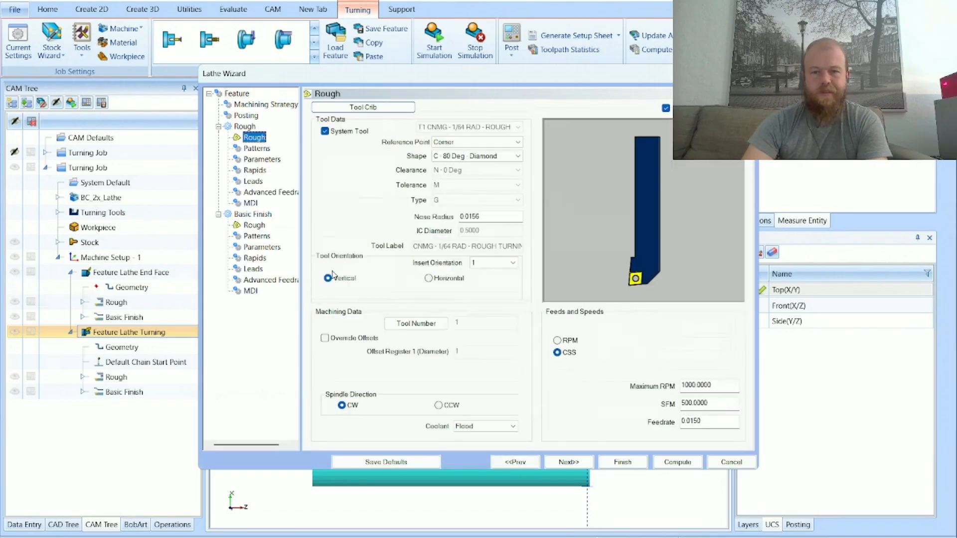
left_click(255, 225)
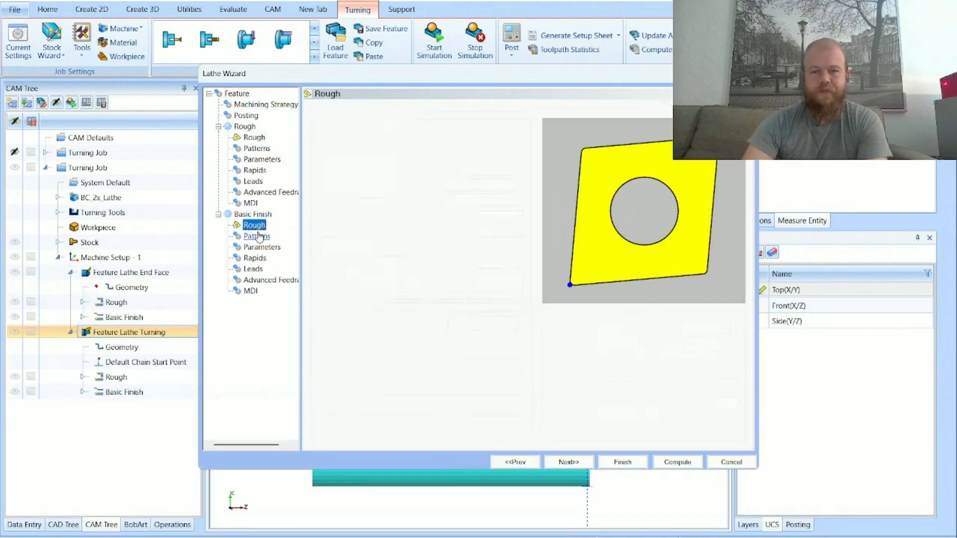
left_click(558, 341)
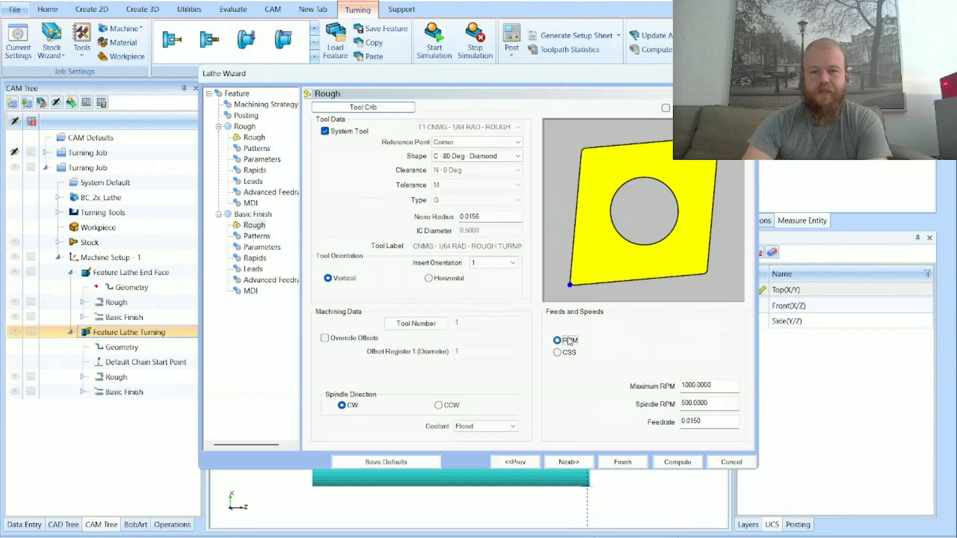
left_click(616, 460)
Start the machining simulation and show the stock from the front
left_click(441, 47)
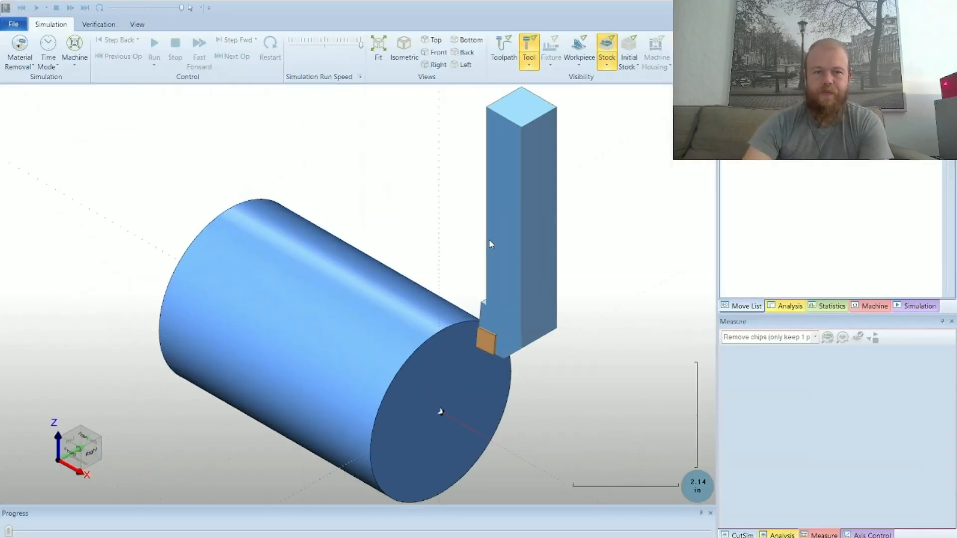
left_click(72, 454)
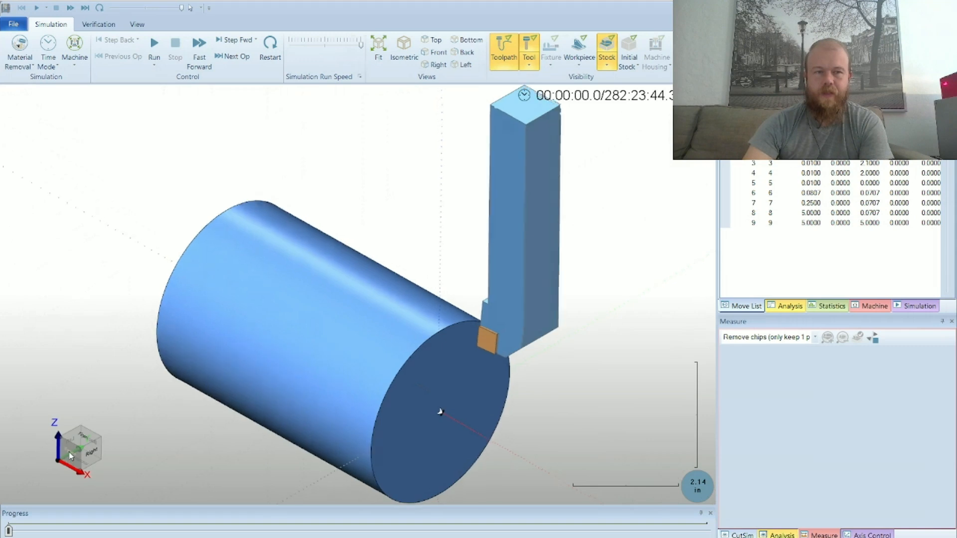
scroll(345, 198, "up", 3)
scroll(347, 198, "down", 7)
scroll(266, 294, "up", 6)
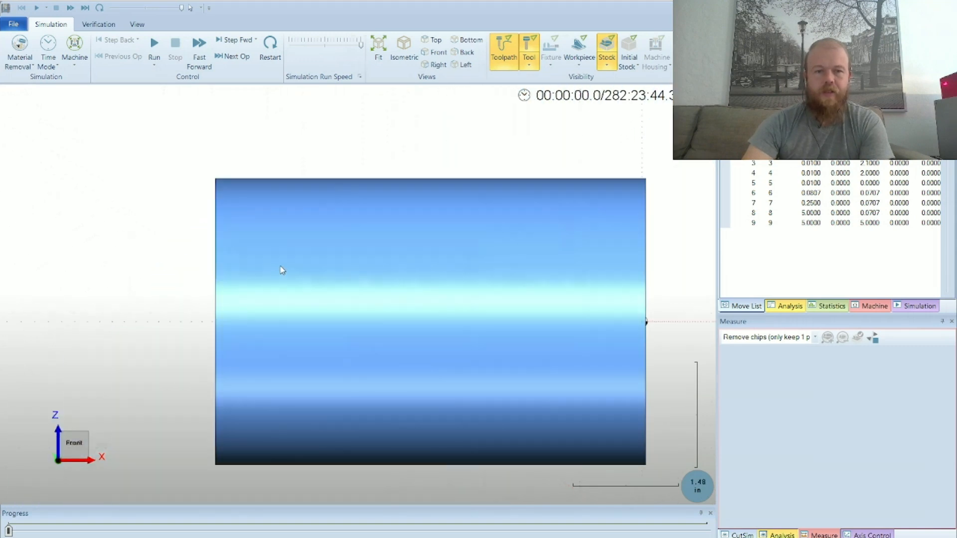
Try NC Mode, switch the simulation to Length Mode, and run the cutting simulation at a medium run speed
left_click(48, 47)
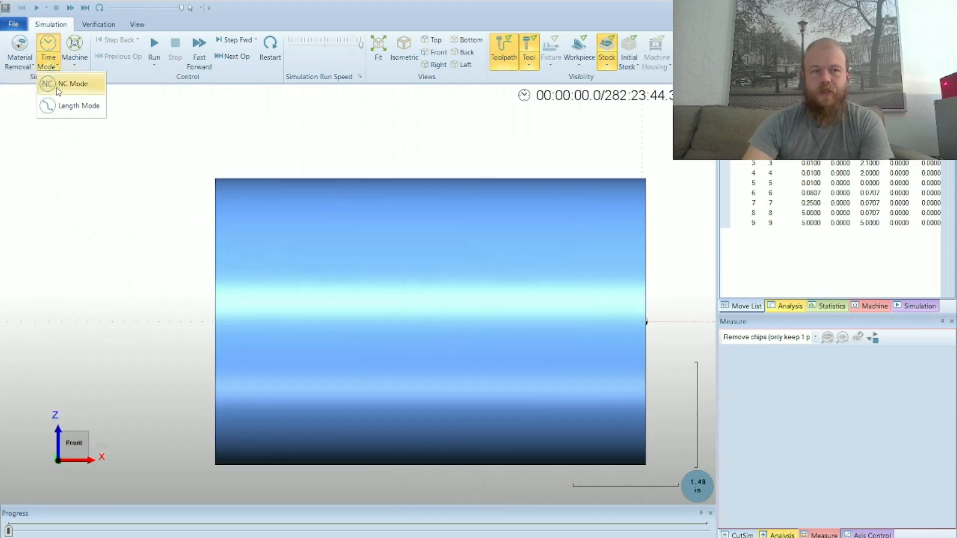
left_click(68, 82)
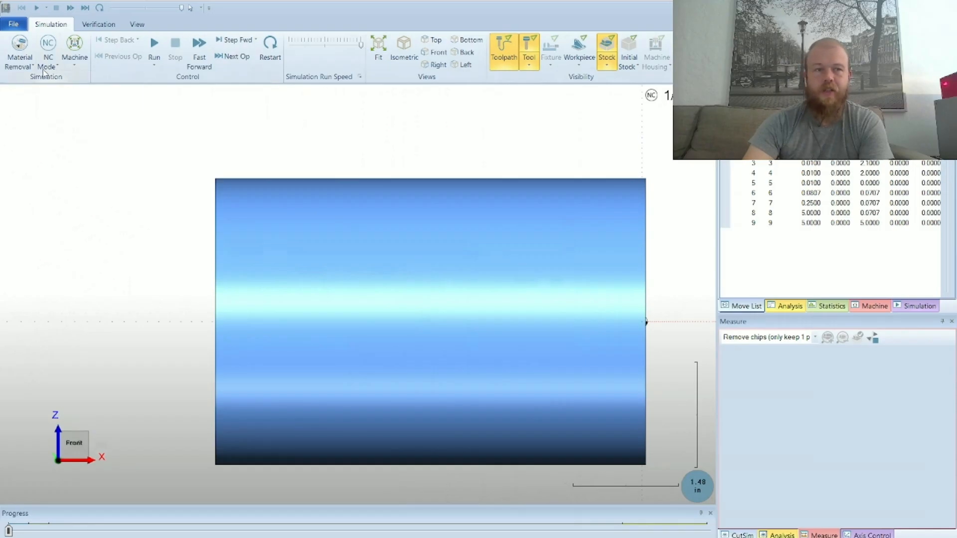
left_click(48, 50)
left_click(70, 106)
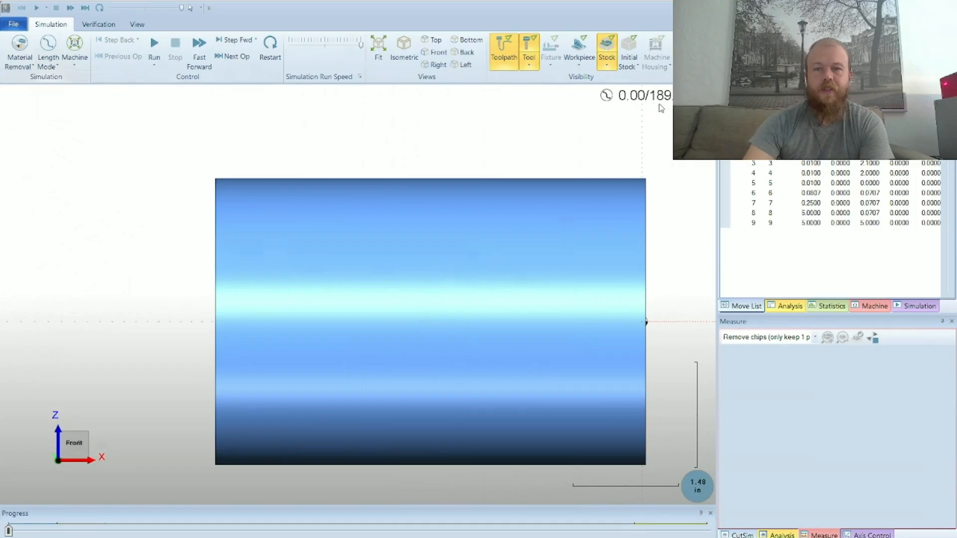
left_click(321, 42)
left_click(154, 46)
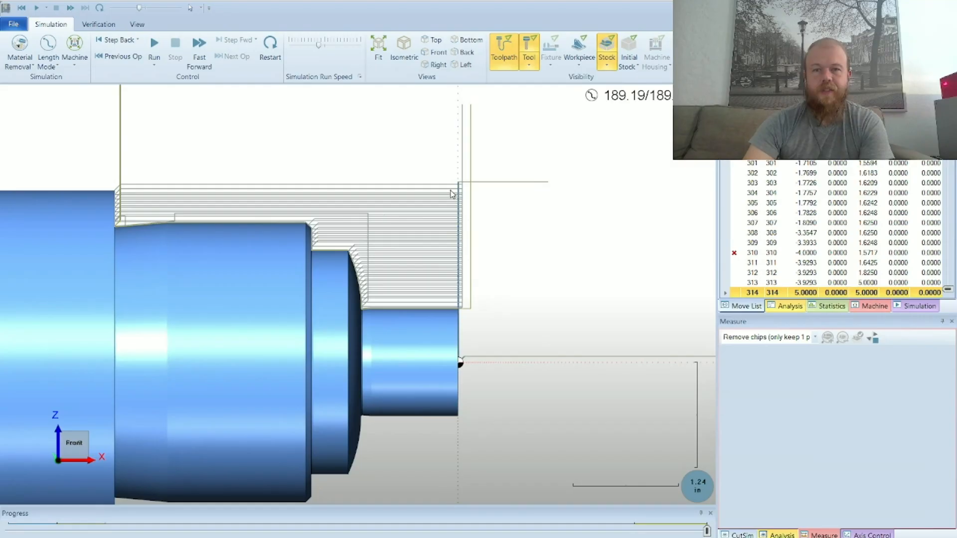
Restart the material removal simulation and replay the facing and first roughing passes at a reduced run speed
left_click(270, 49)
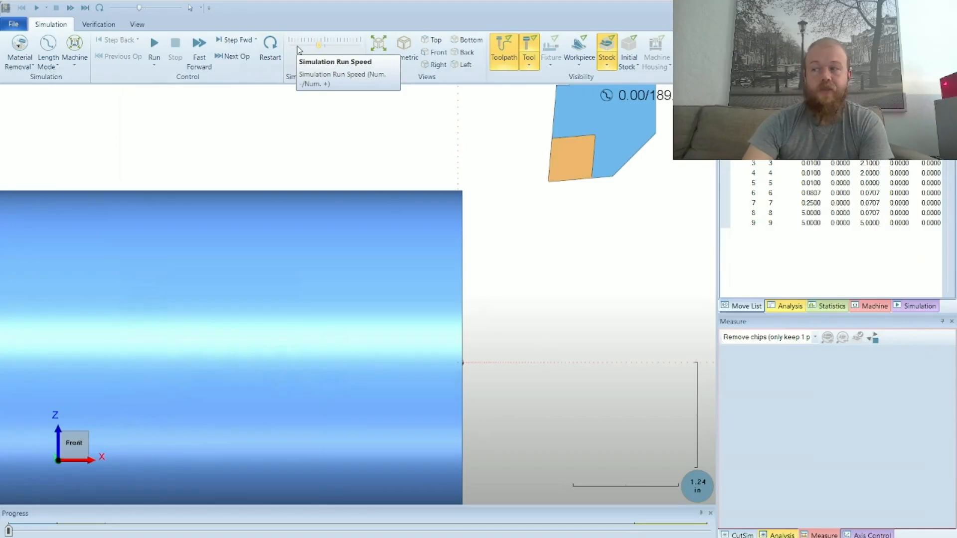
left_click(297, 46)
left_click(154, 45)
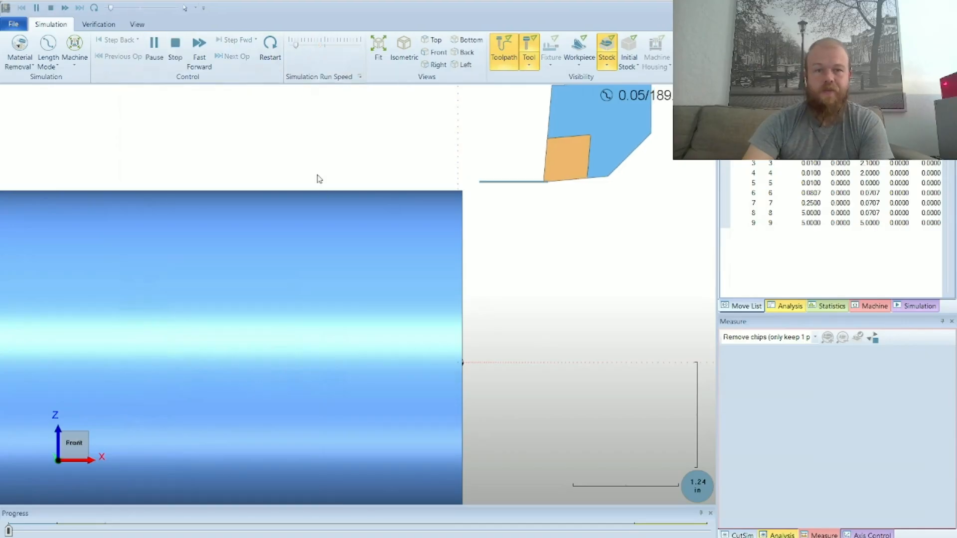
left_click(307, 45)
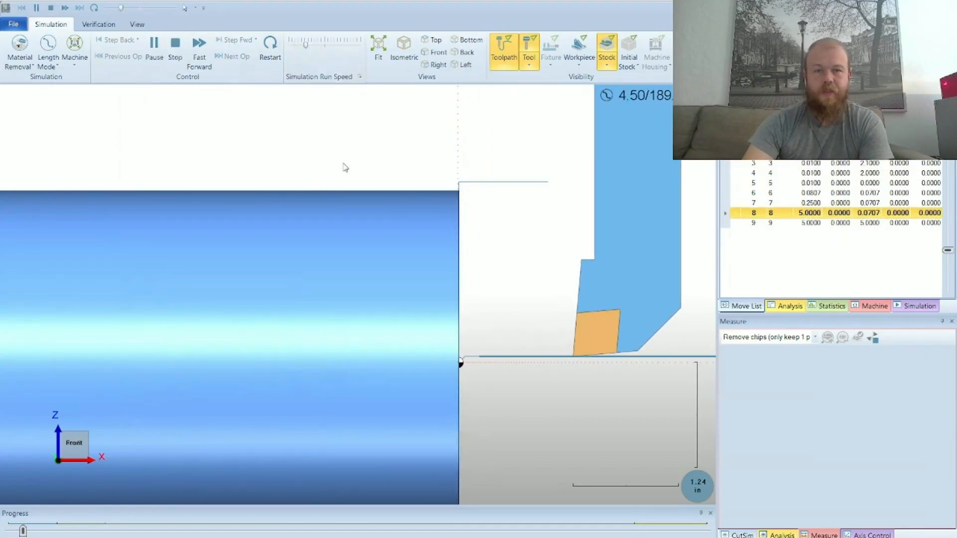
left_click(312, 45)
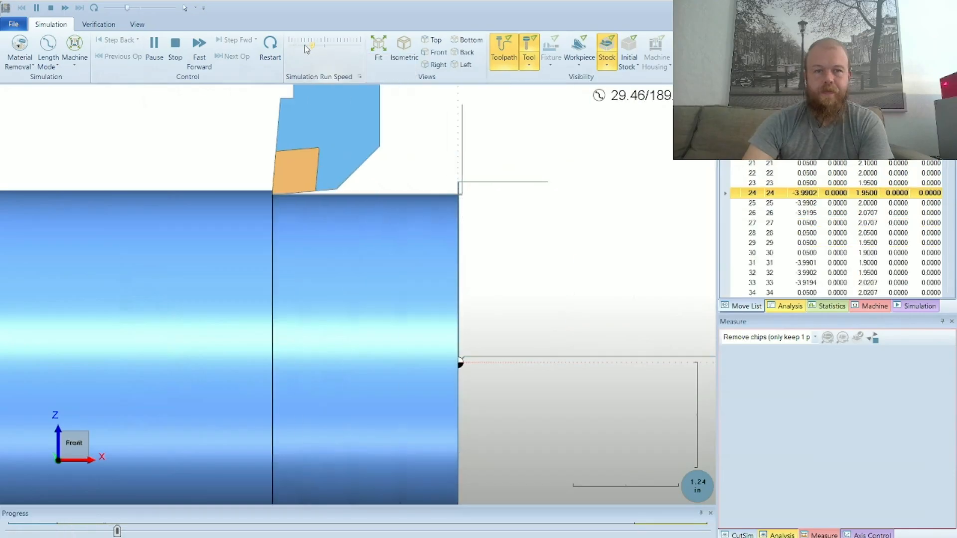
left_click(306, 45)
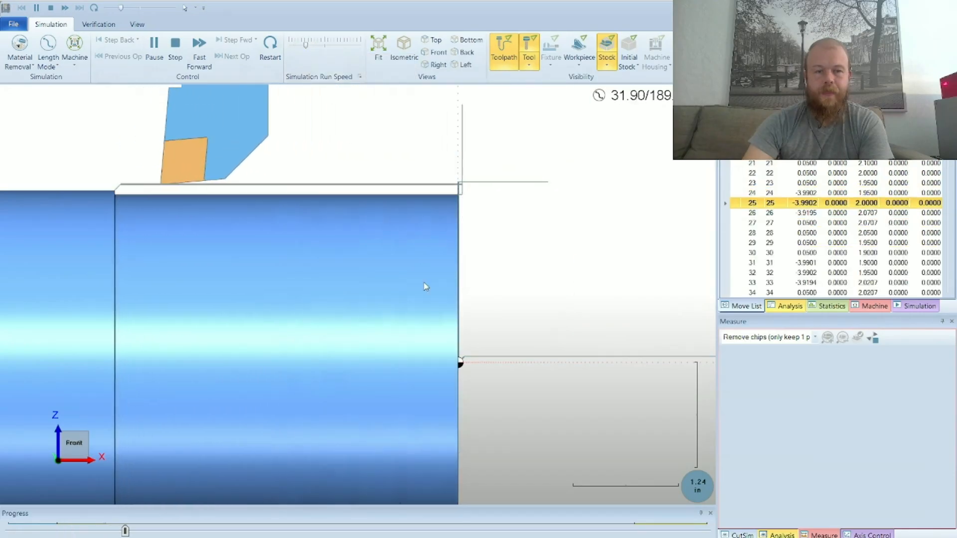
scroll(413, 324, "down", 2)
scroll(502, 302, "up", 1)
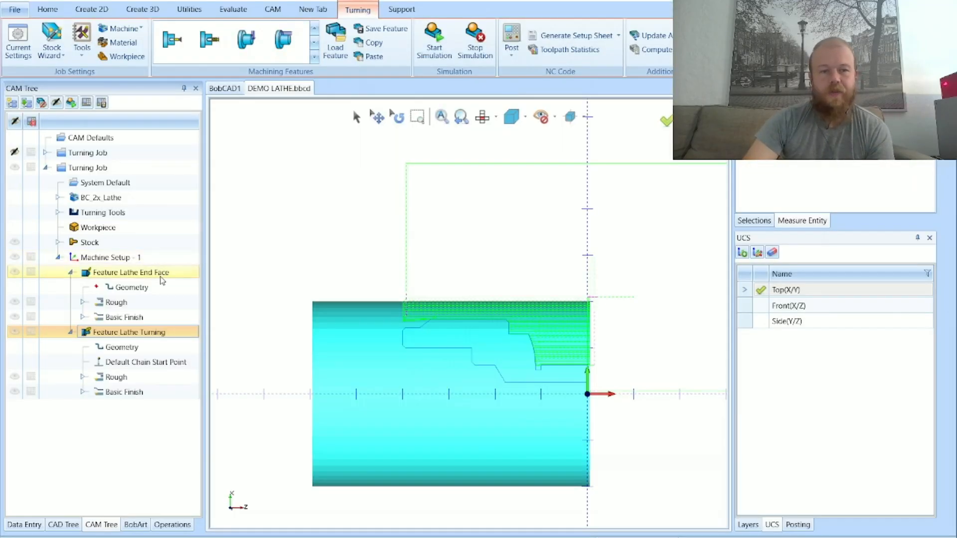
Edit the Lathe Turning feature and enable Chip Break in its roughing parameters
right_click(169, 334)
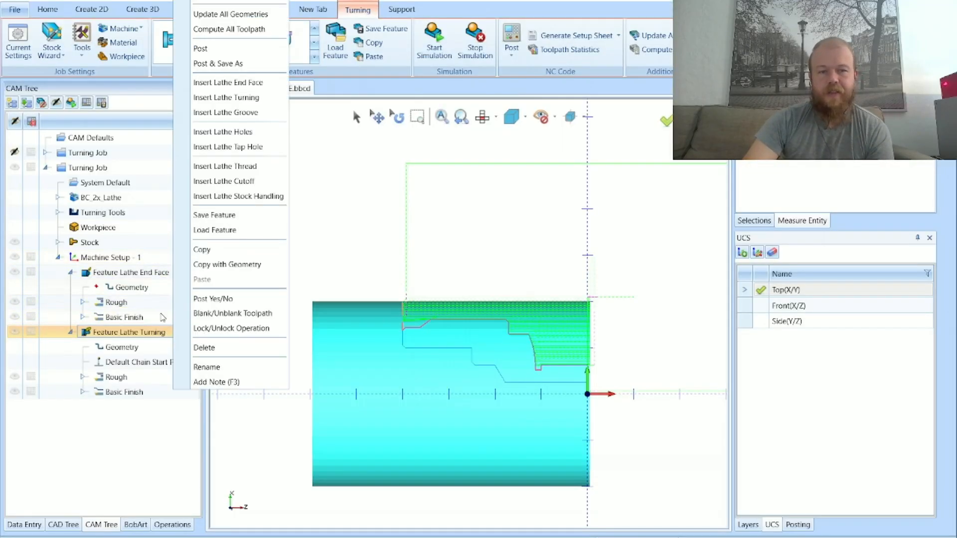
left_click(237, 6)
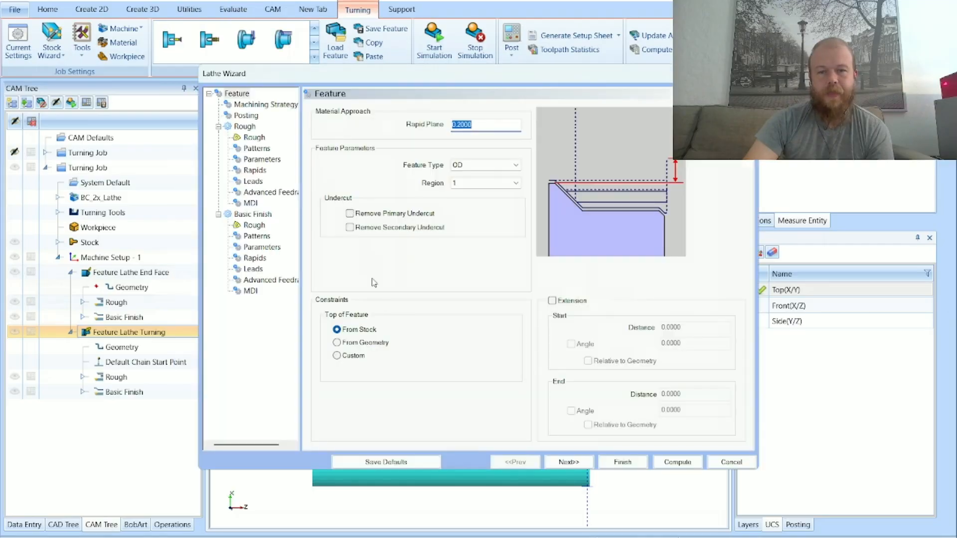
left_click(257, 148)
left_click(260, 159)
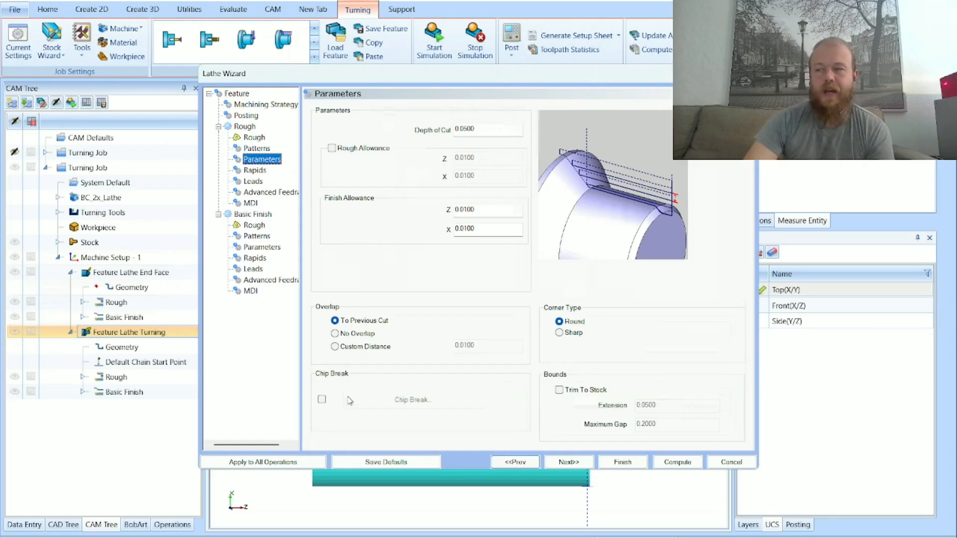
left_click(322, 401)
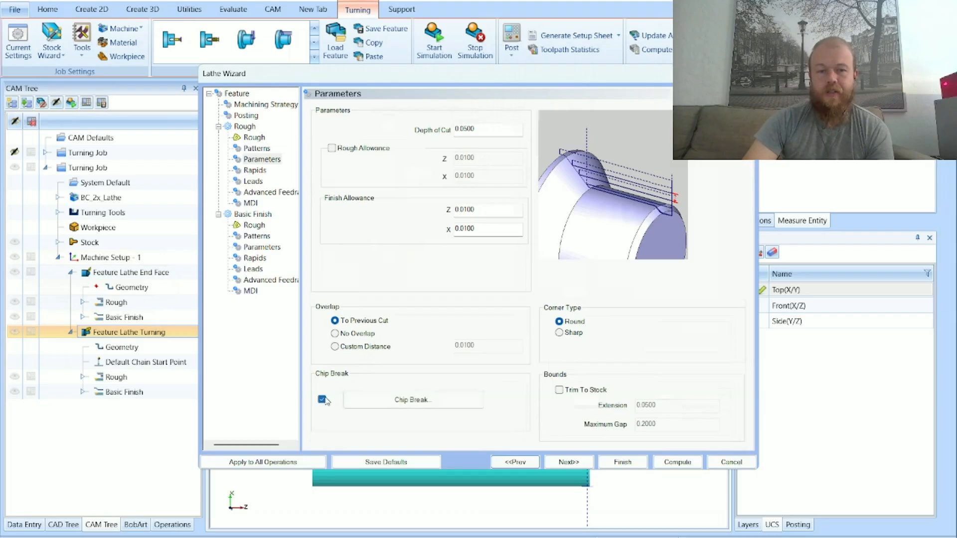
Set the chip break length of cut to 0.5 and compute the turning toolpath
left_click(401, 405)
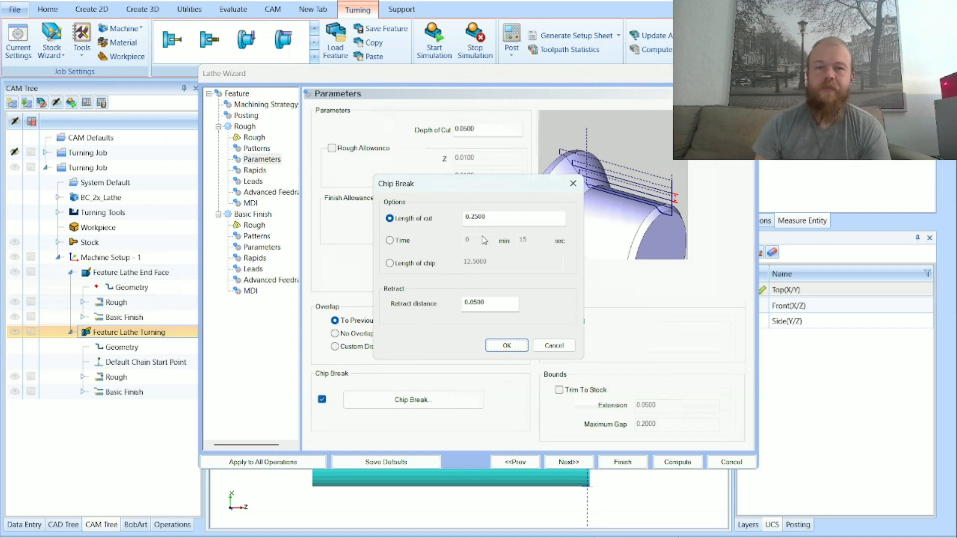
left_click_drag(494, 224, 454, 223)
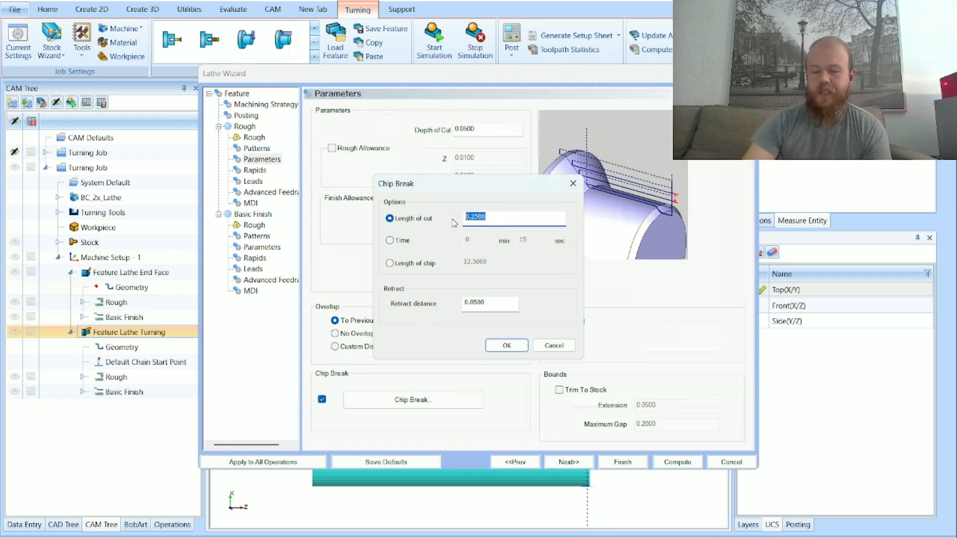
type(".5")
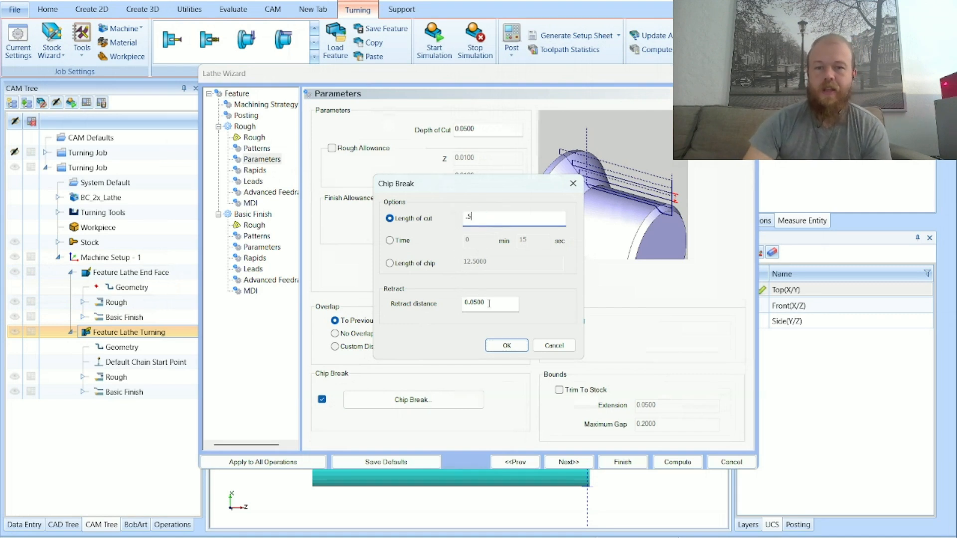
key("Tab")
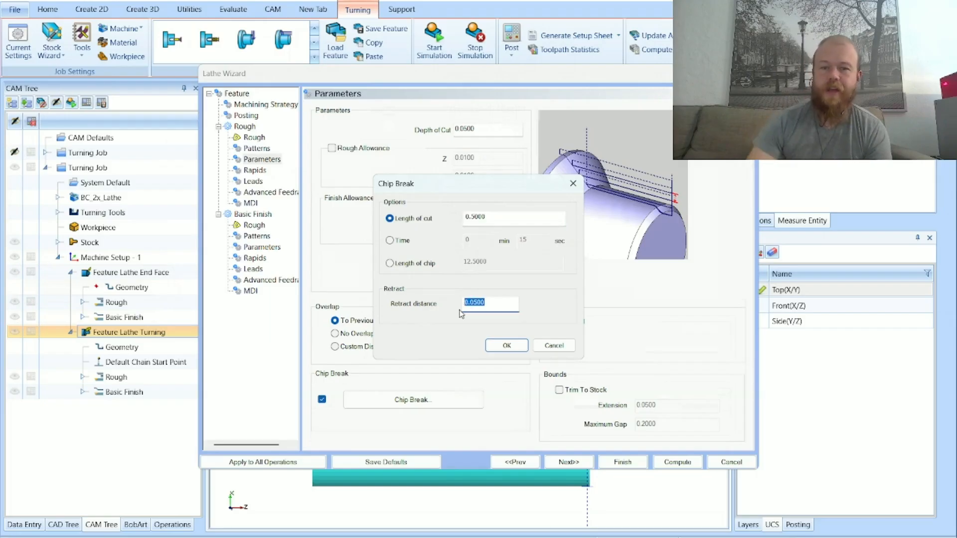
left_click(507, 346)
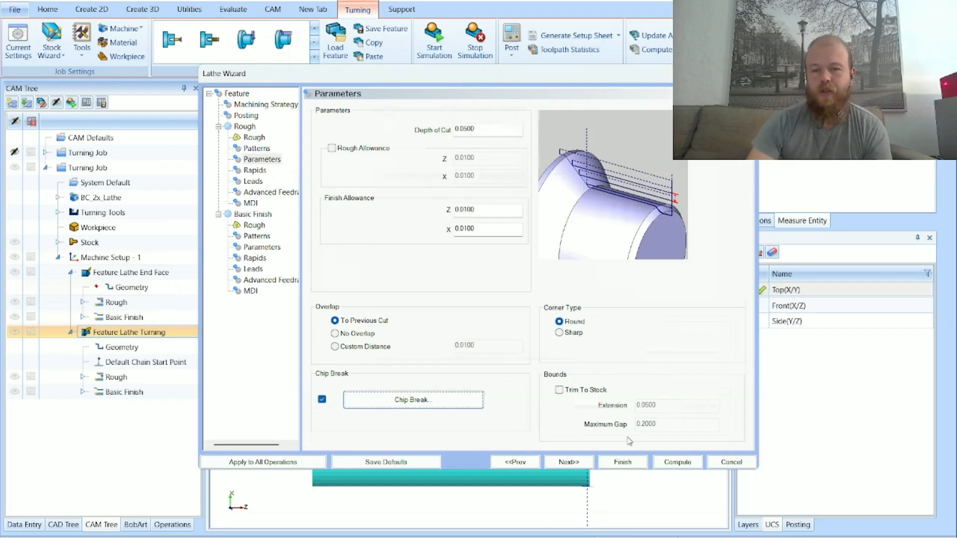
left_click(671, 464)
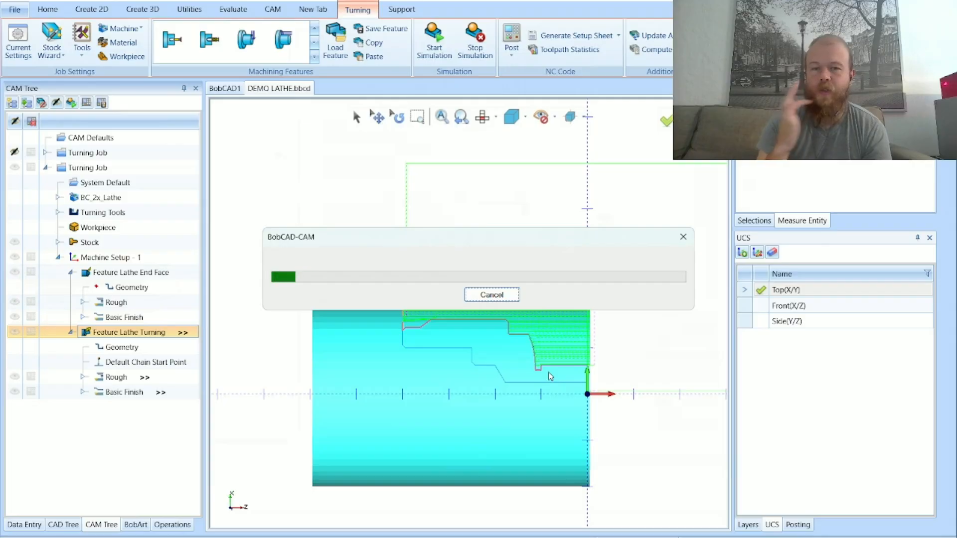
Backplot the turning feature's Rough operation and step through the first chip-break retract up close
left_click(120, 378)
right_click(147, 378)
left_click(180, 222)
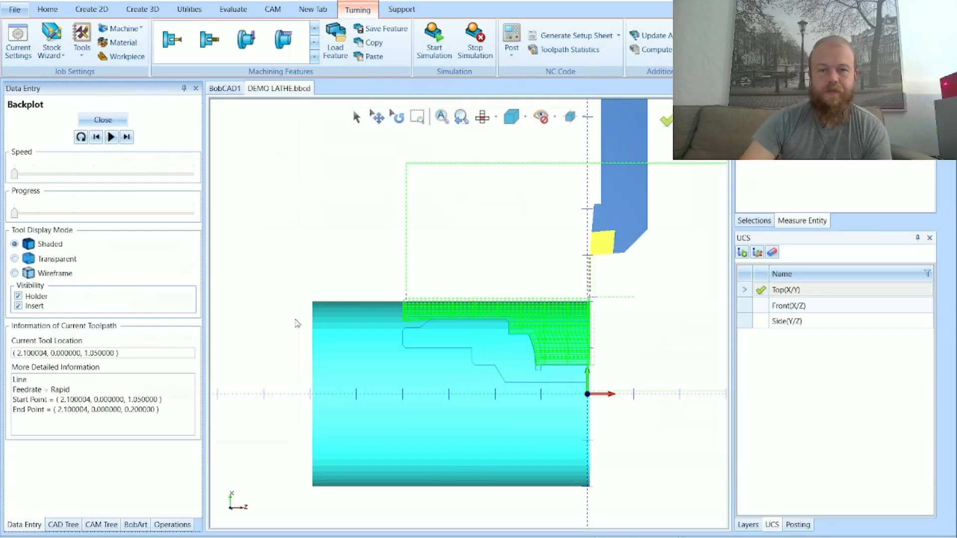
scroll(523, 349, "up", 3)
scroll(399, 477, "up", 2)
scroll(388, 475, "up", 3)
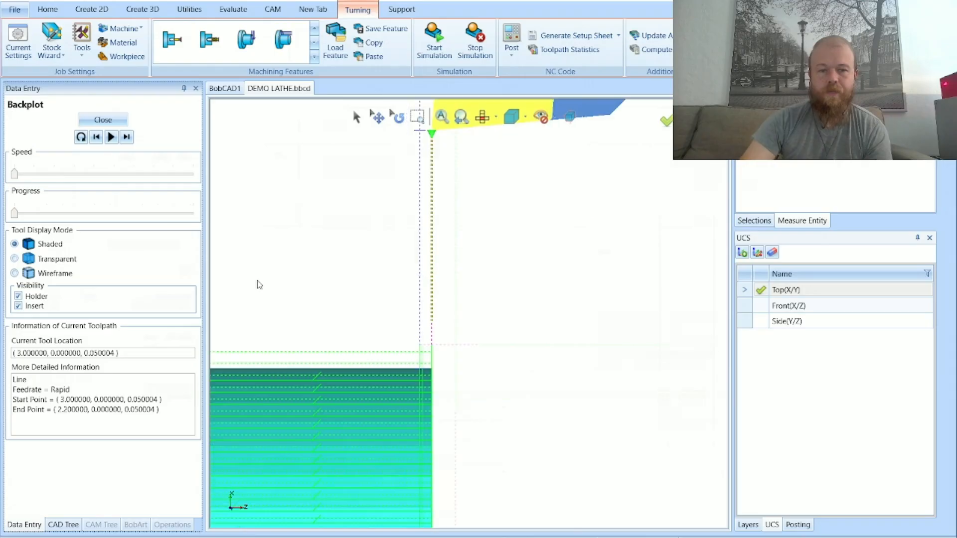
left_click(127, 137)
left_click(127, 137)
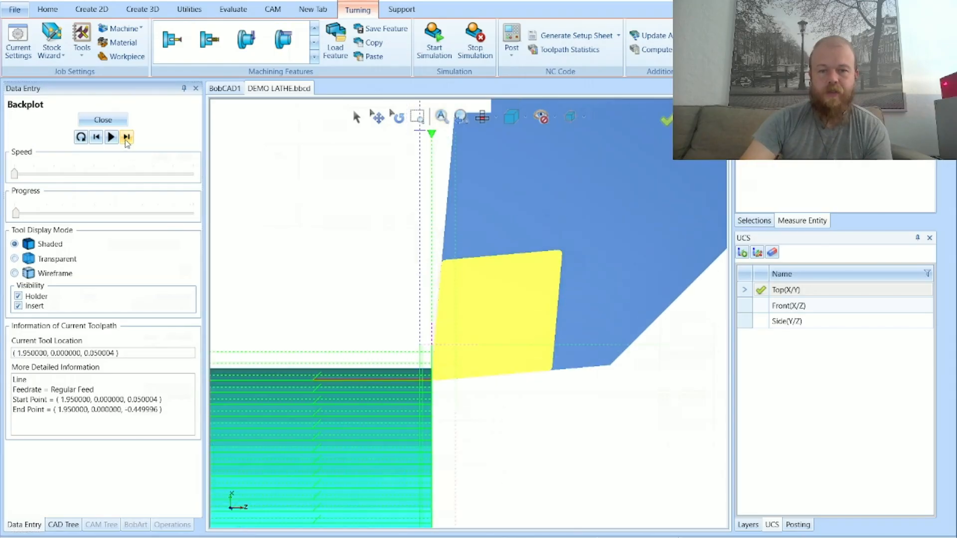
left_click(127, 137)
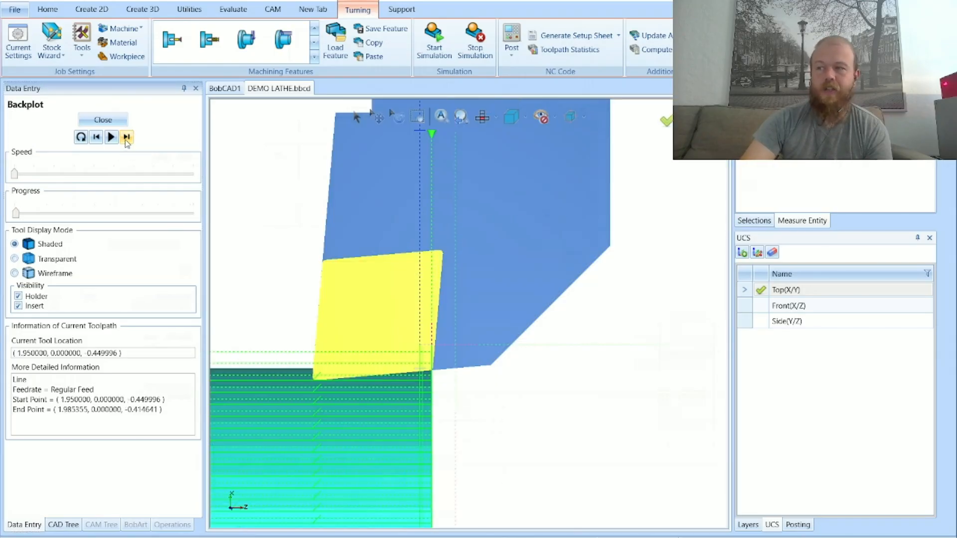
left_click(127, 137)
left_click(127, 137)
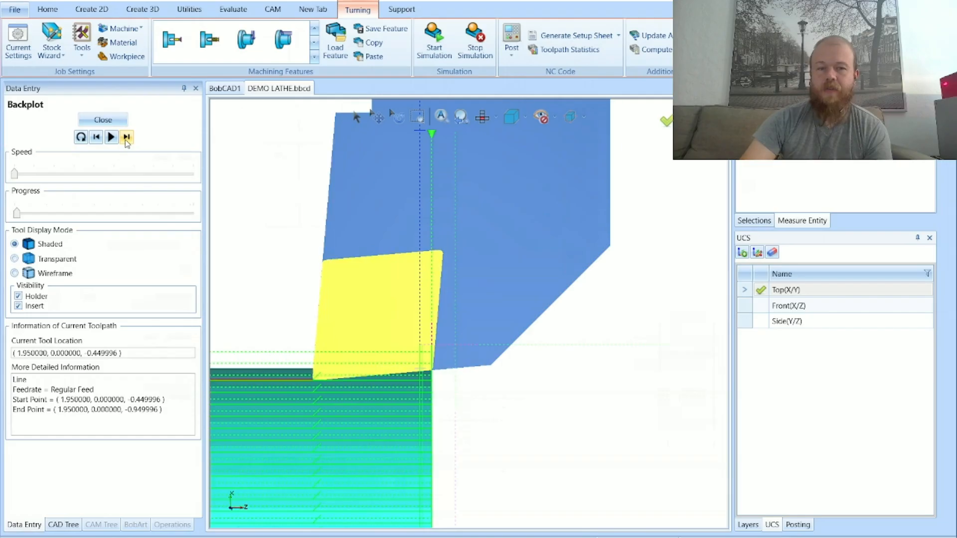
Step the roughing backplot through the rest of the first pass and into the second, examining each retract, and close the backplot
scroll(492, 284, "down", 3)
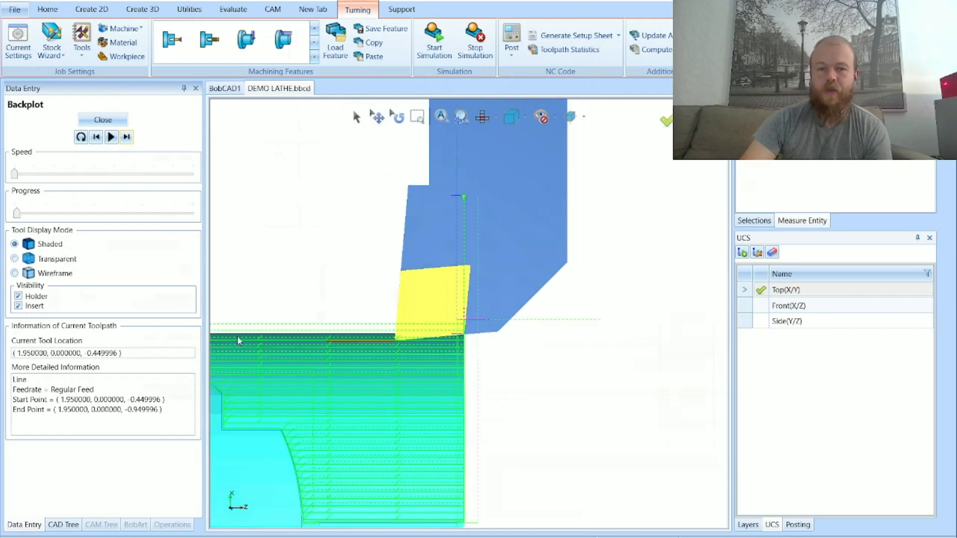
scroll(262, 335, "up", 3)
left_click(125, 139)
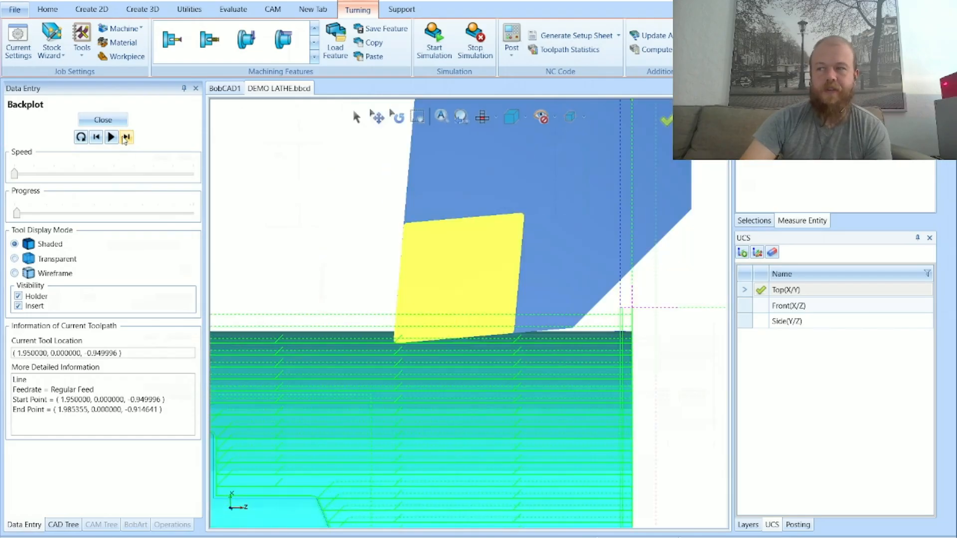
left_click(125, 138)
scroll(359, 292, "down", 5)
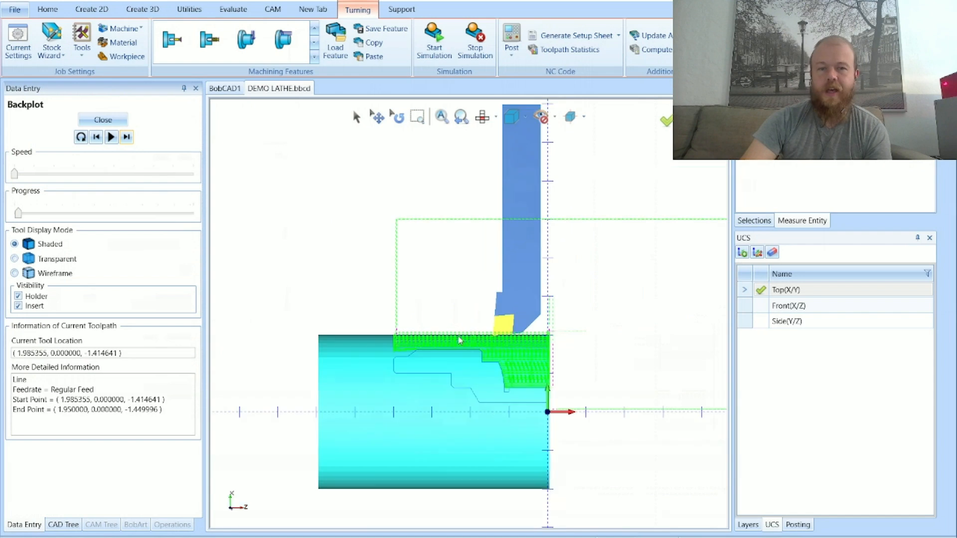
left_click(126, 138)
left_click(126, 137)
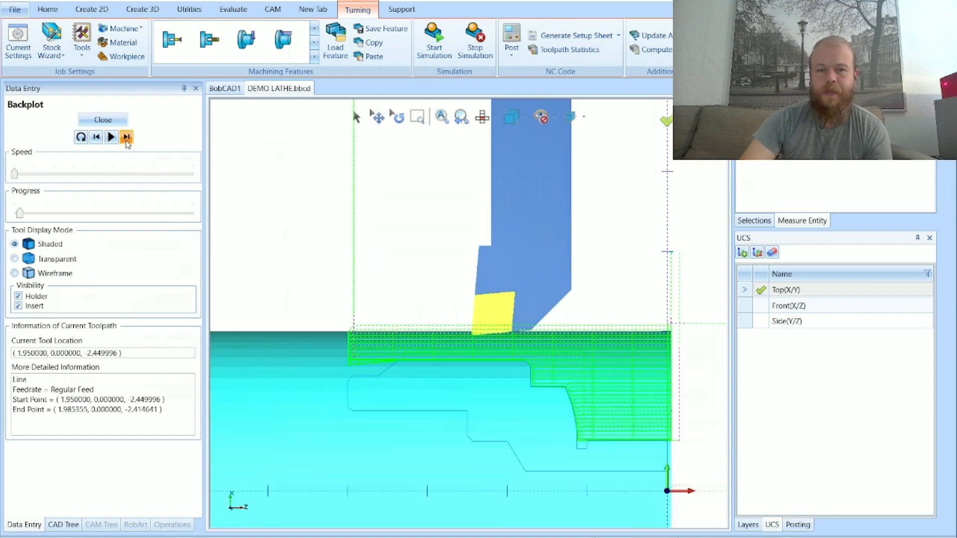
left_click(126, 138)
left_click(127, 138)
left_click(126, 138)
left_click(127, 137)
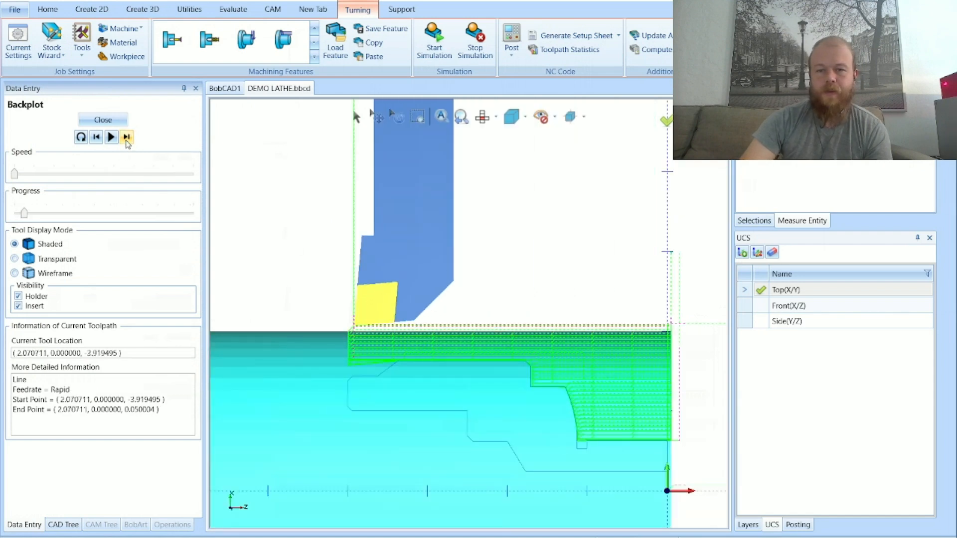
left_click(126, 137)
left_click(127, 138)
left_click(126, 137)
left_click(127, 137)
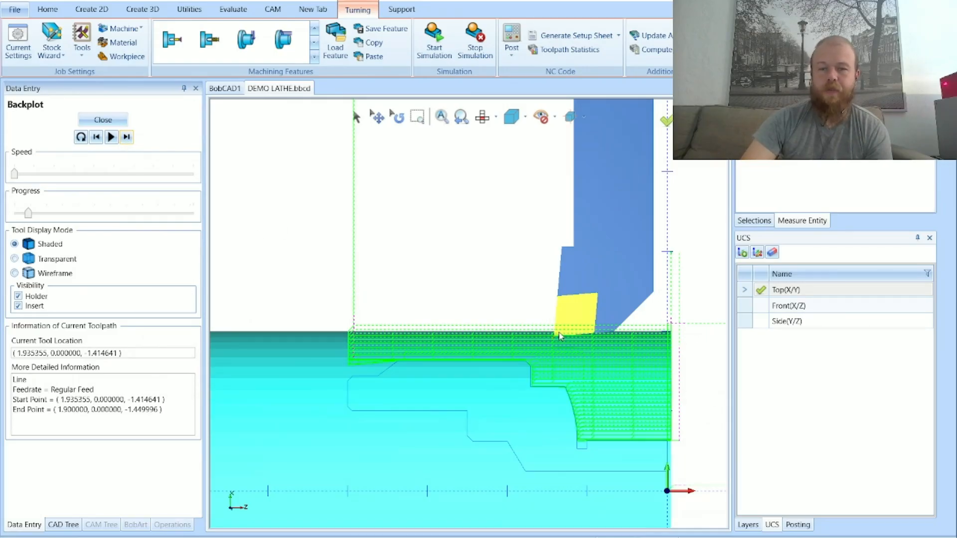
left_click(103, 120)
Switch the turning feature's roughing chip break to Time with 0 min 15 sec and recompute the toolpath
double_click(129, 333)
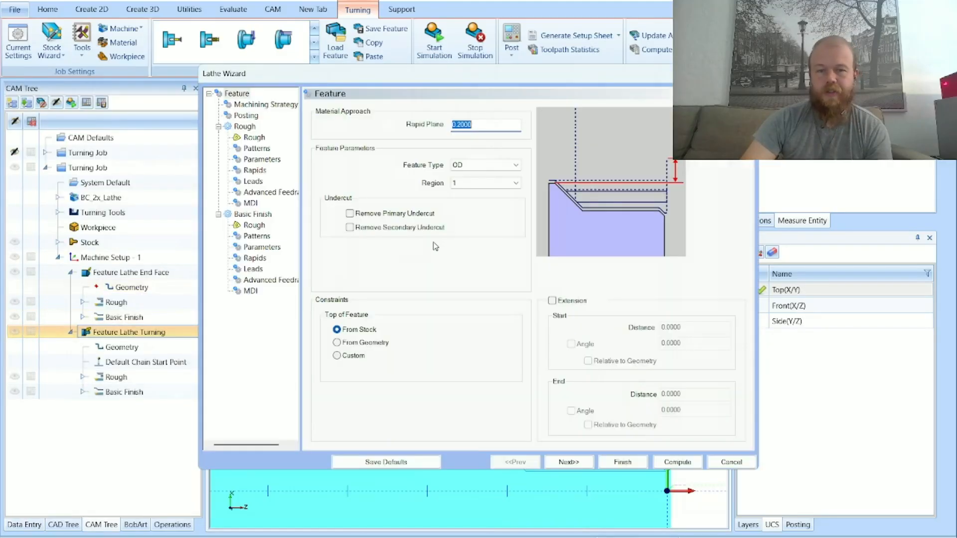
left_click(257, 148)
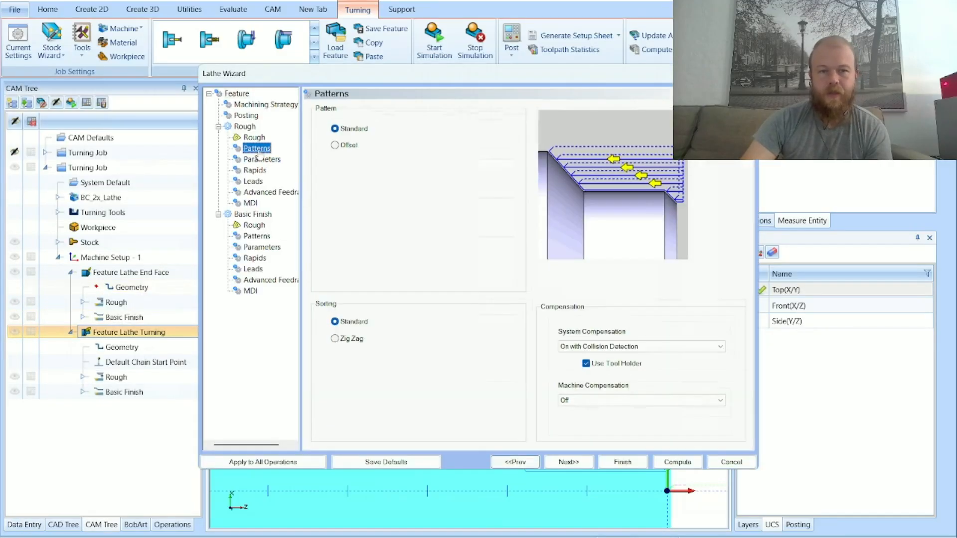
left_click(261, 159)
left_click(380, 405)
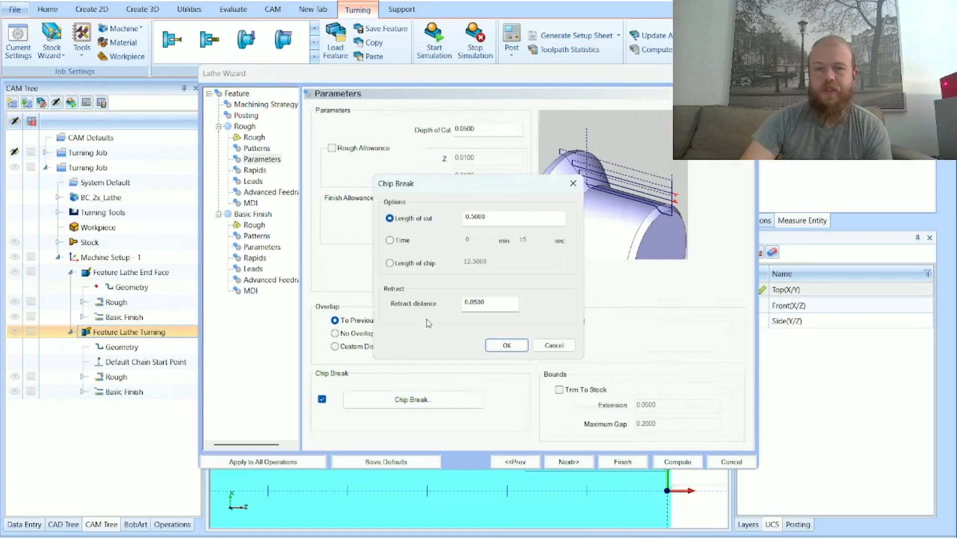
left_click(402, 242)
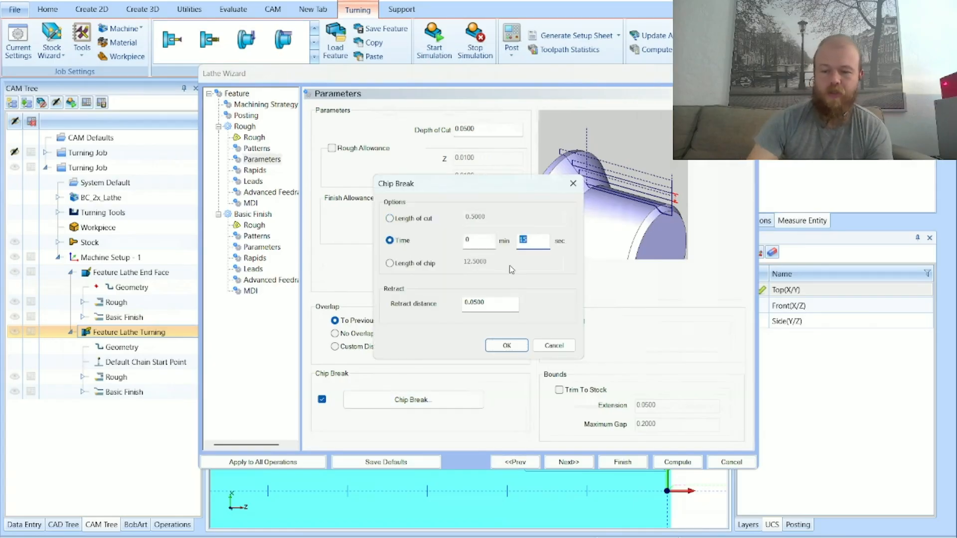
left_click(519, 346)
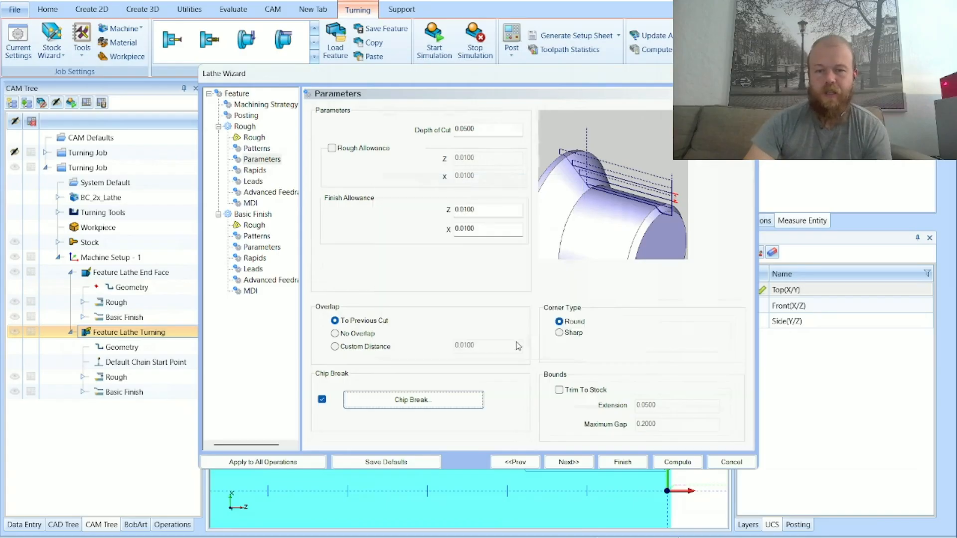
left_click(666, 457)
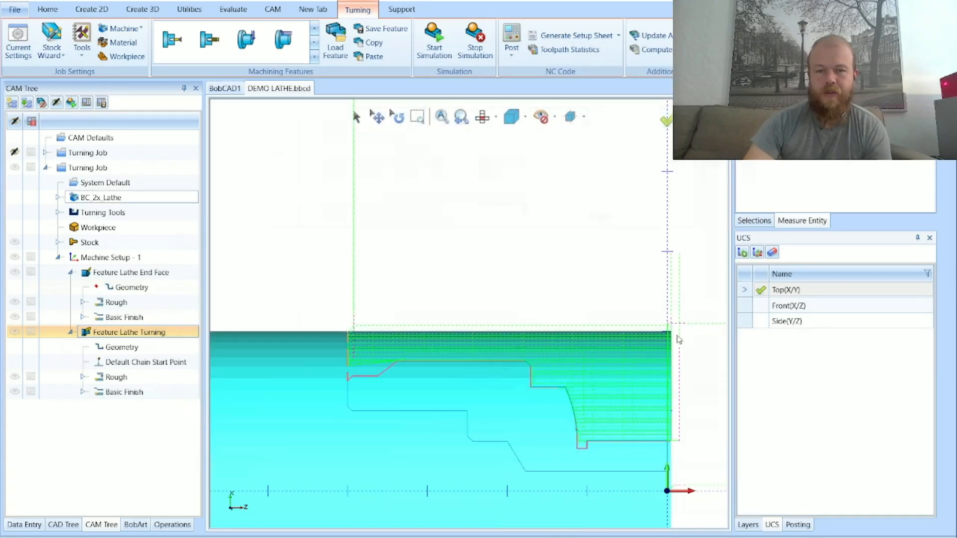
Backplot the turning feature's Rough operation with time-based chip breaking, step through the first pass's retracts, and close the backplot
scroll(692, 364, "up", 3)
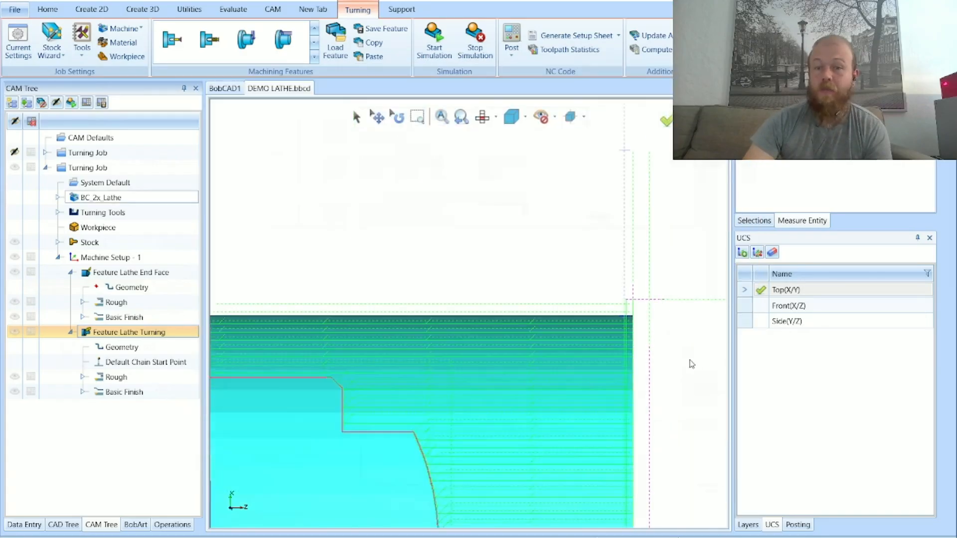
right_click(135, 378)
left_click(169, 219)
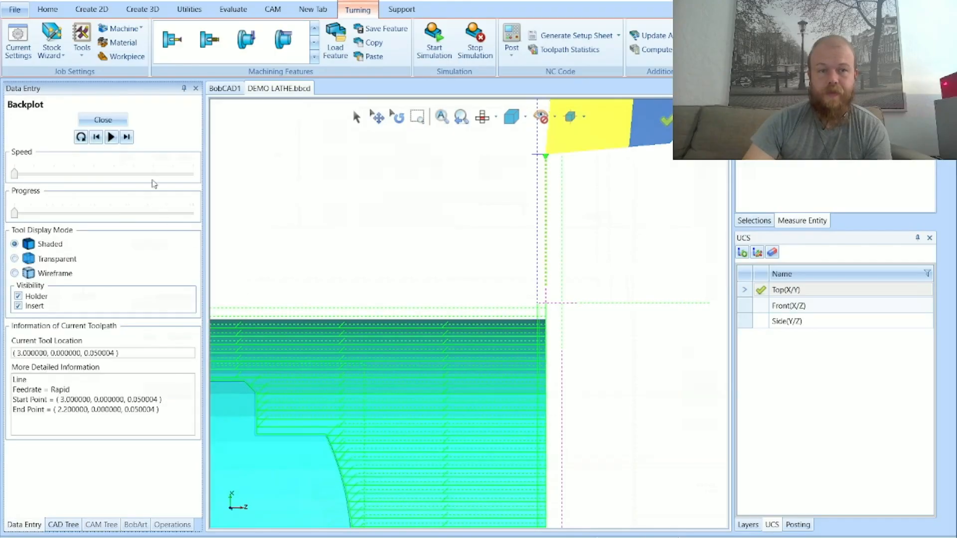
left_click(131, 137)
left_click(131, 137)
left_click(128, 137)
left_click(127, 137)
left_click(127, 137)
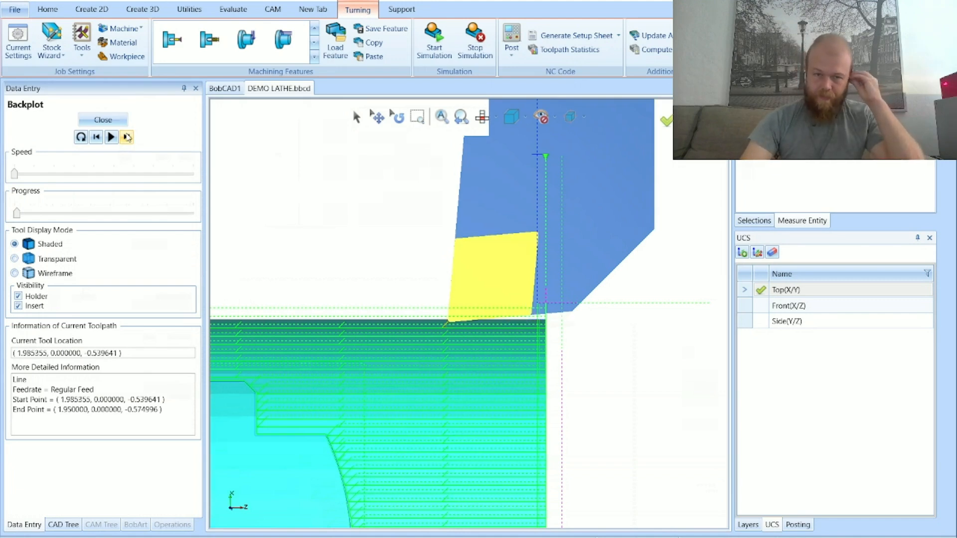
left_click(128, 138)
left_click(127, 137)
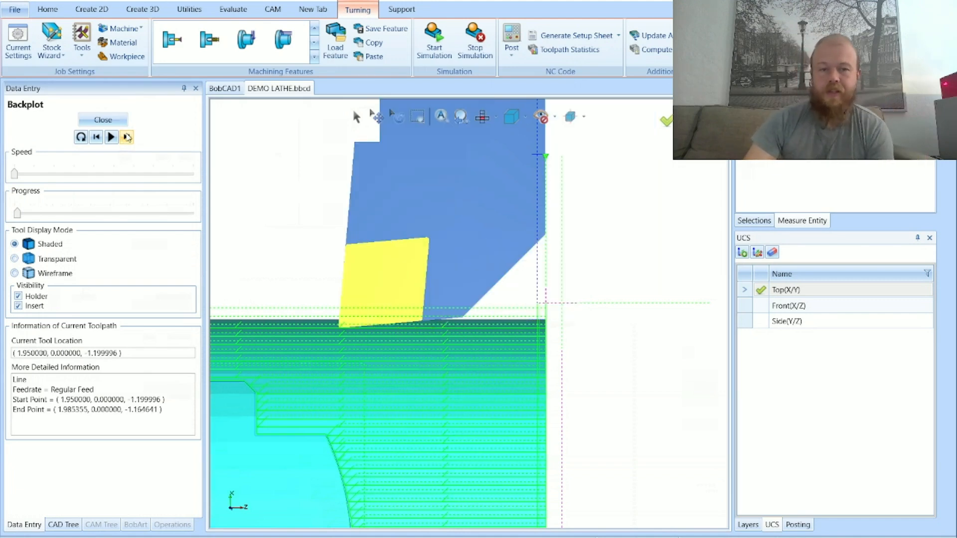
left_click(118, 124)
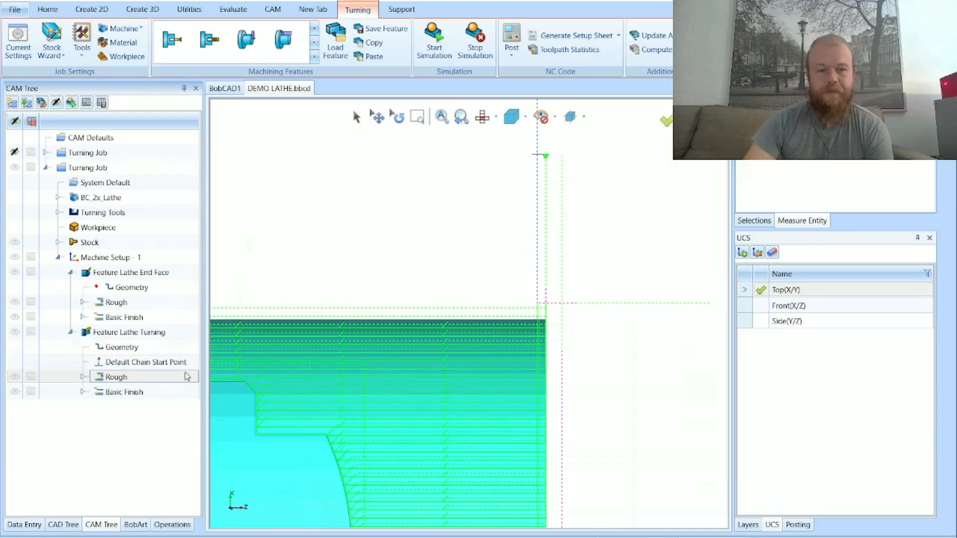
Review the Length of chip option in the turning feature's roughing chip break settings and set chip break back to Length of cut
double_click(116, 377)
left_click(261, 159)
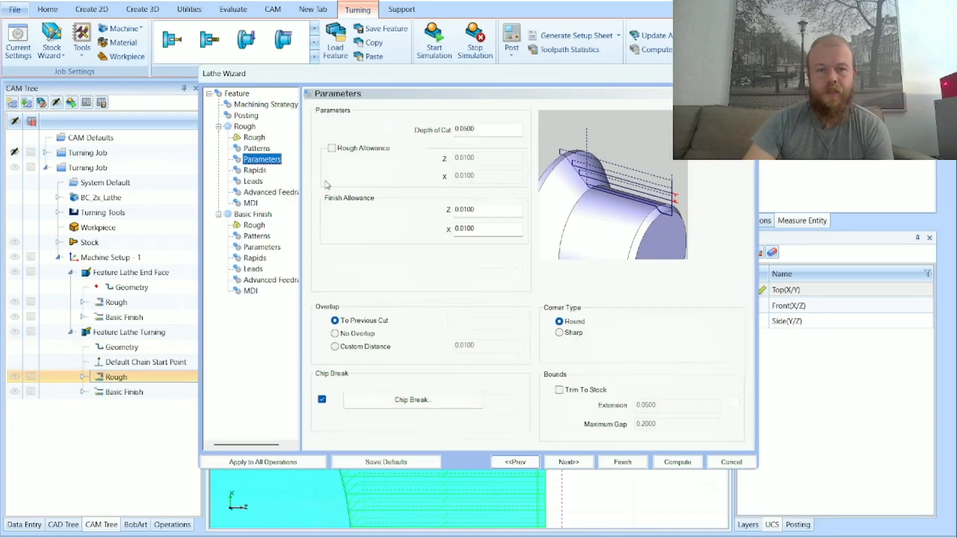
left_click(460, 408)
left_click(413, 266)
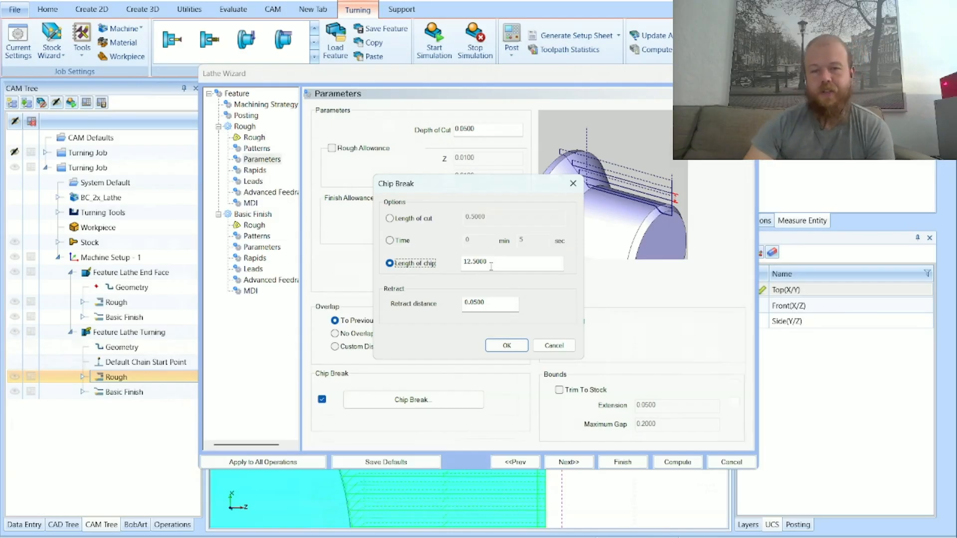
left_click_drag(491, 267, 455, 261)
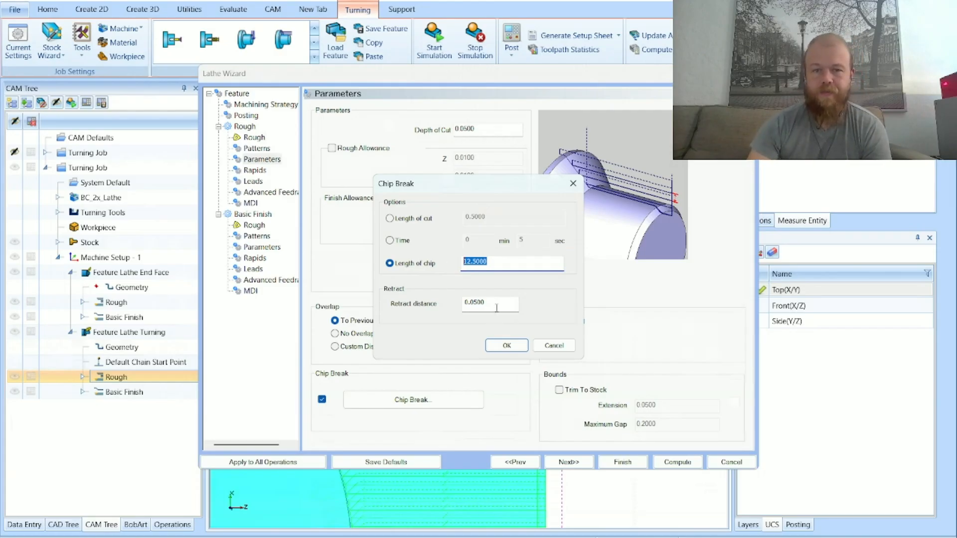
left_click(414, 220)
left_click(518, 349)
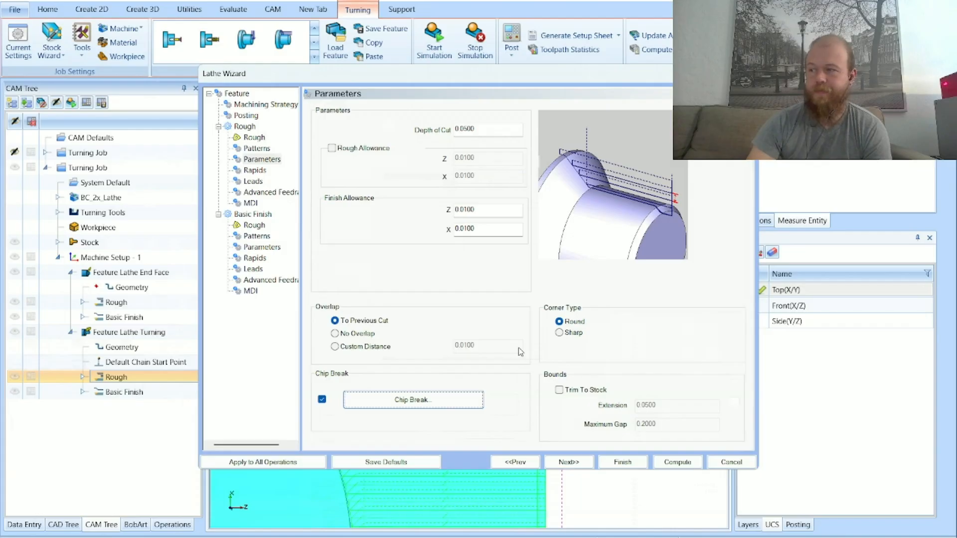
Turn off chip break for the turning feature's roughing, recompute the toolpath, and examine it around the small groove
left_click(322, 399)
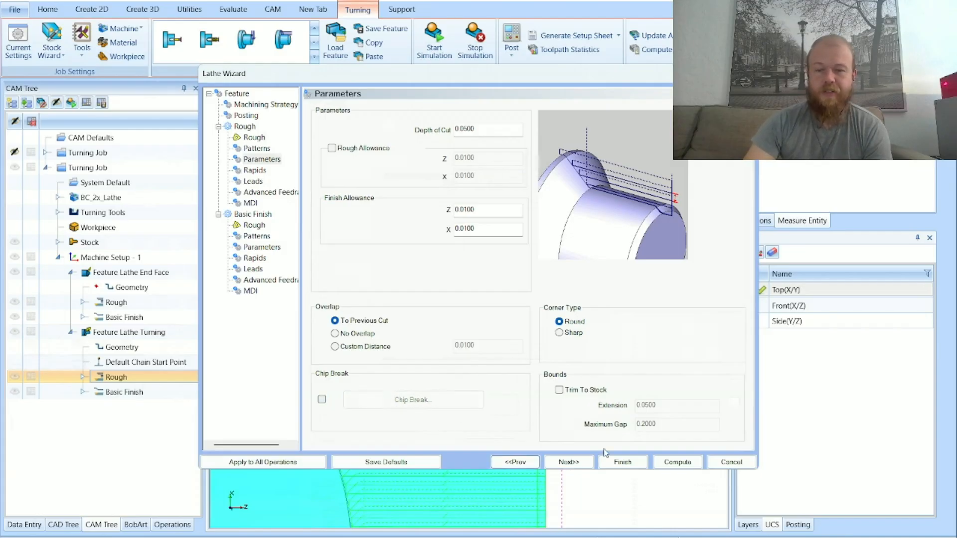
left_click(670, 463)
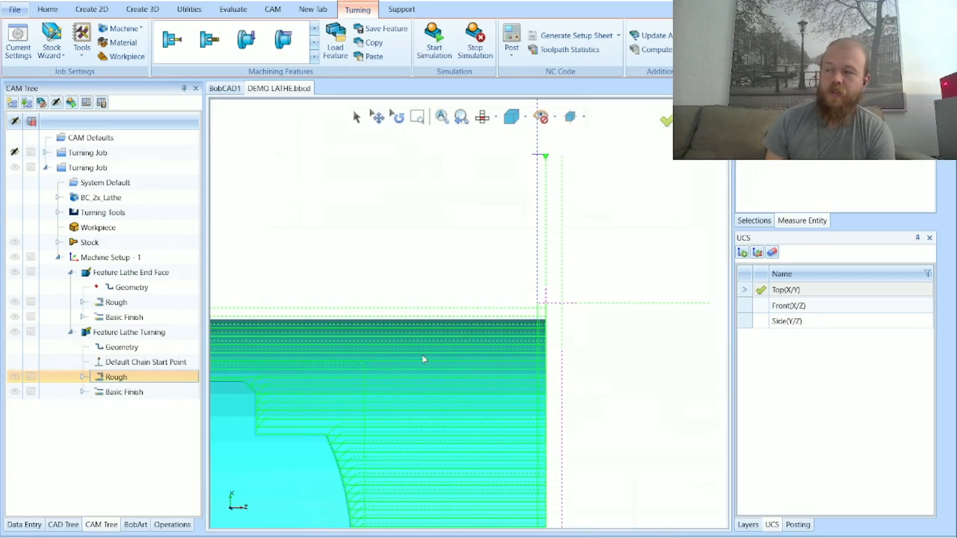
scroll(551, 325, "down", 3)
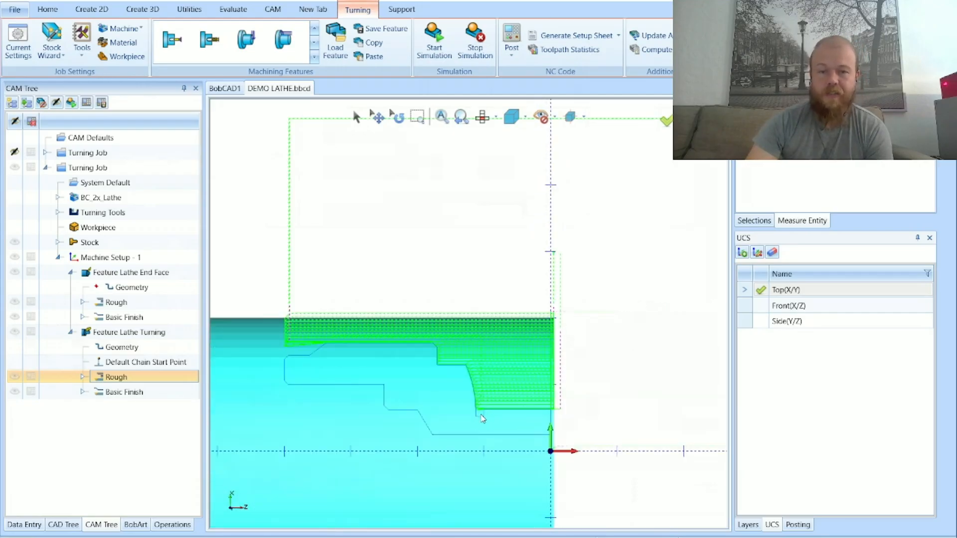
scroll(481, 419, "up", 5)
scroll(344, 394, "down", 3)
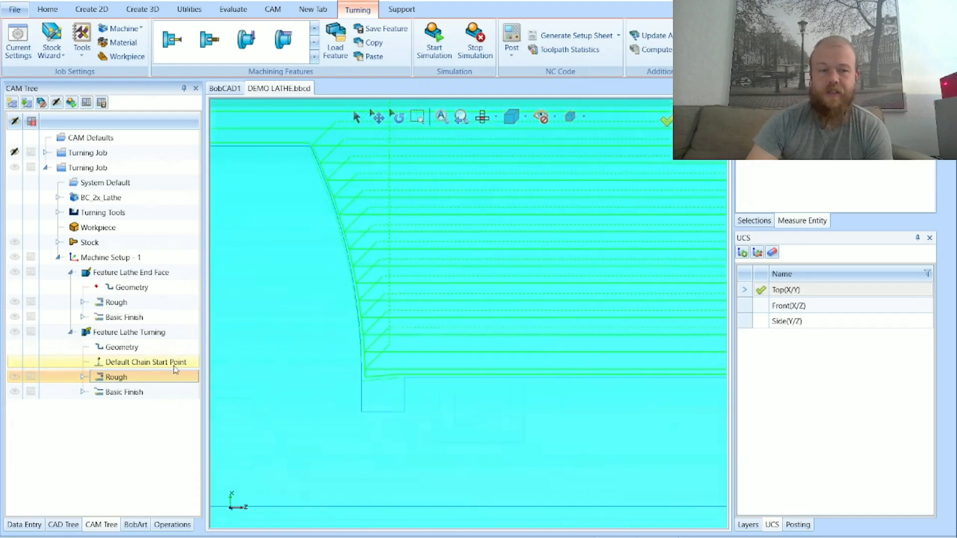
Backplot the turning feature's Basic Finish and step the tool to the small groove at the base of the arc
right_click(160, 392)
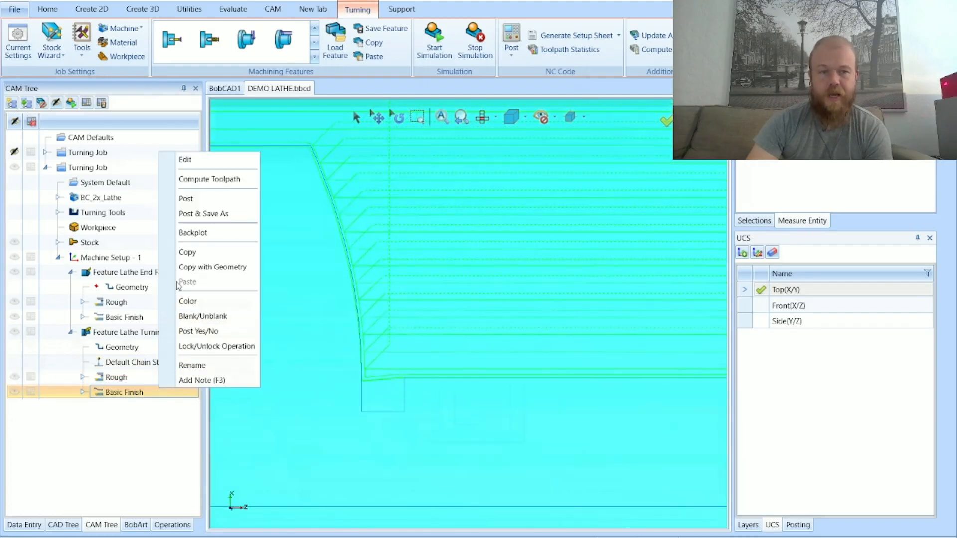
left_click(188, 233)
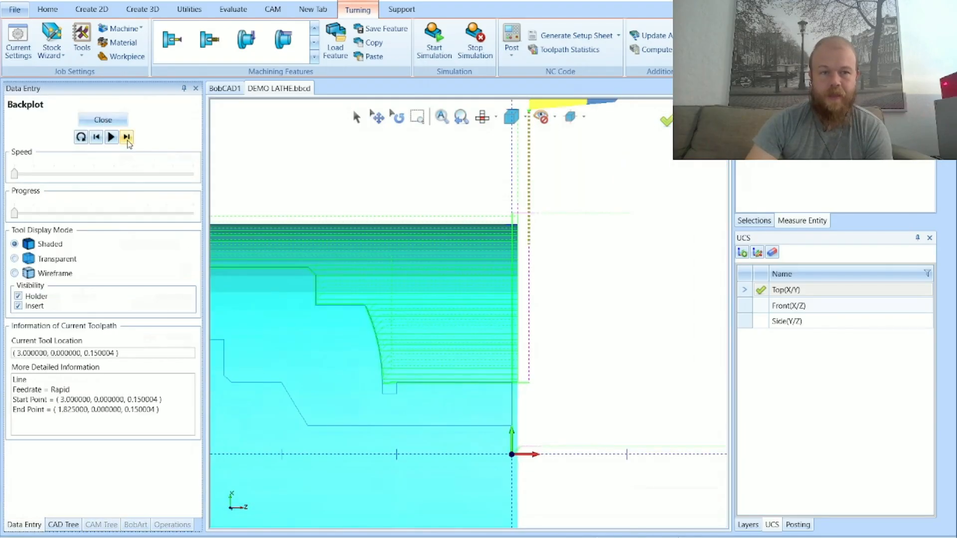
left_click(128, 141)
left_click(128, 141)
left_click(127, 142)
left_click(128, 141)
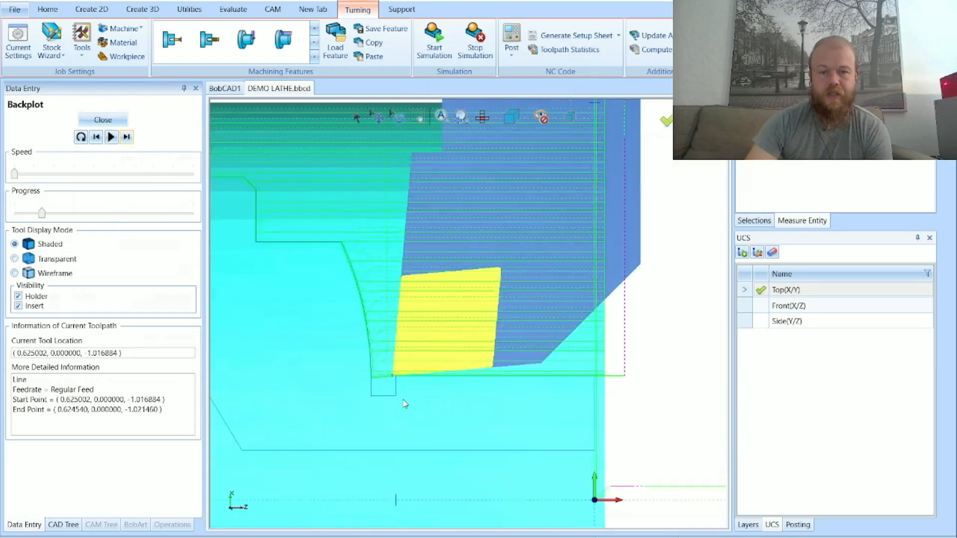
left_click(127, 141)
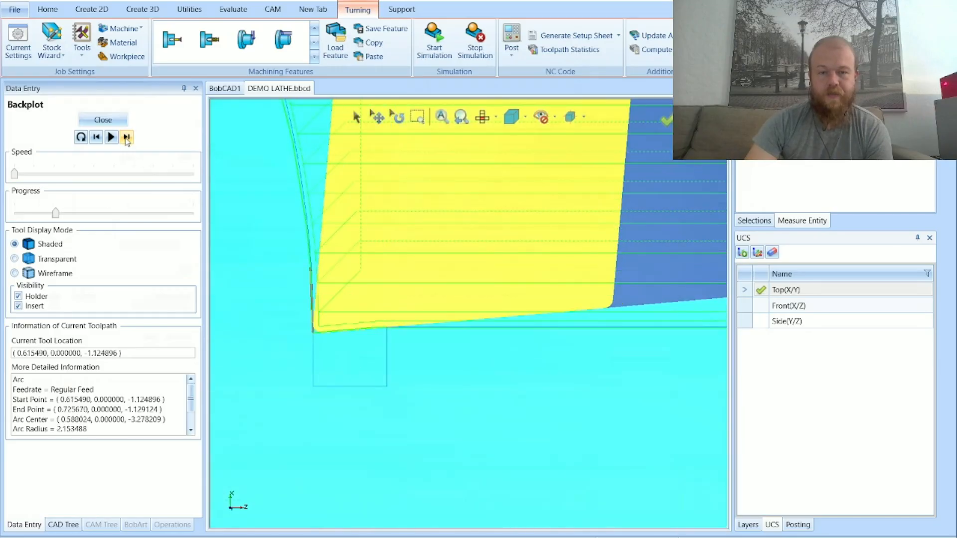
scroll(528, 437, "down", 5)
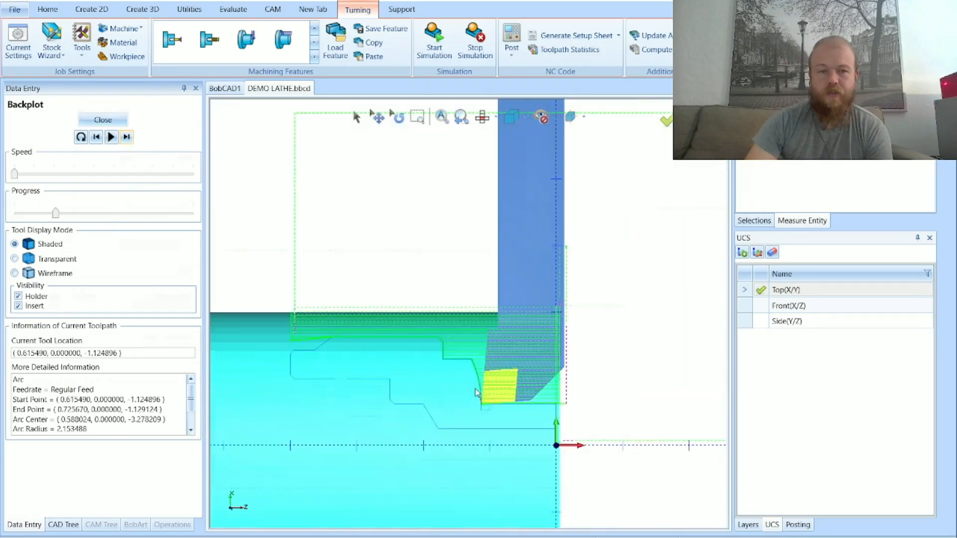
Step the finishing backplot along the arc and outer diameter to the end of the profile, and close the backplot
left_click(127, 137)
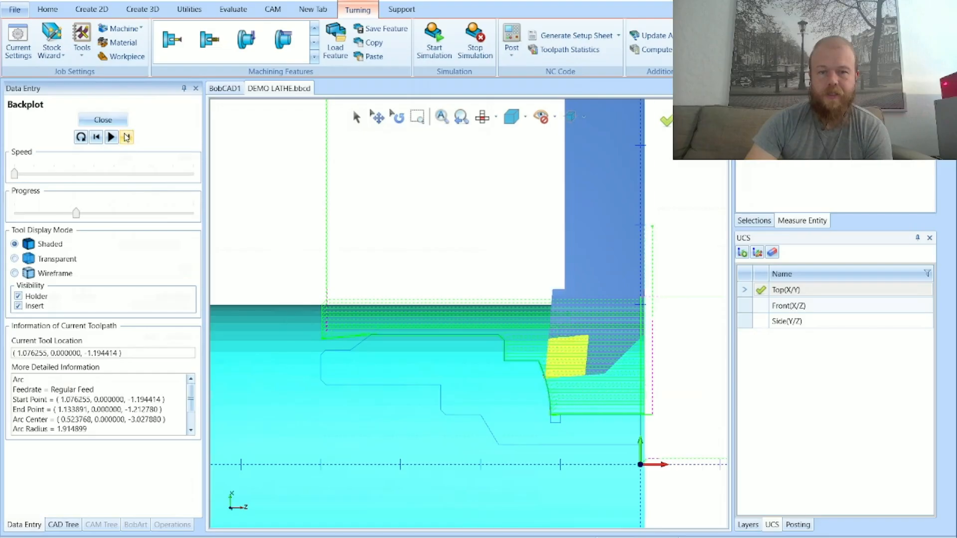
left_click(127, 138)
left_click(127, 138)
left_click(127, 138)
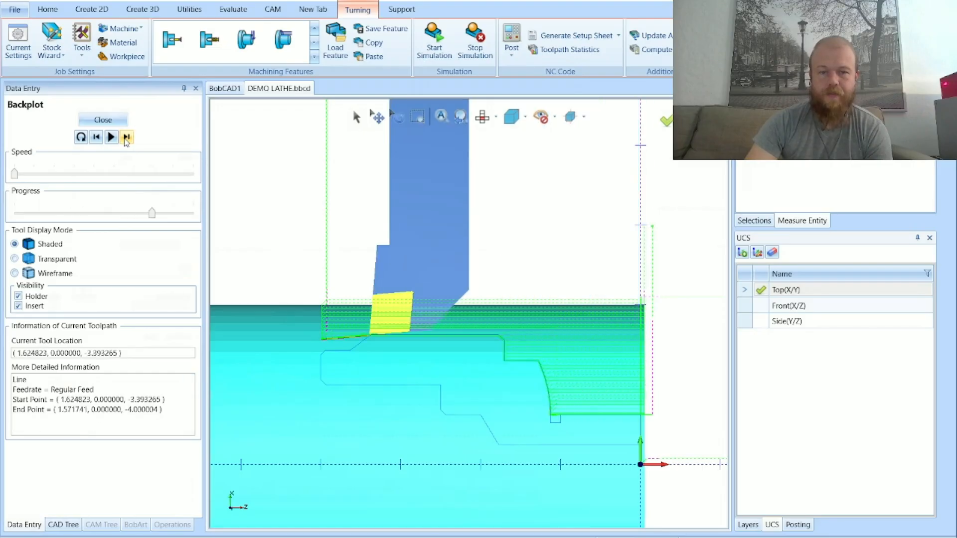
left_click(126, 138)
scroll(337, 354, "up", 5)
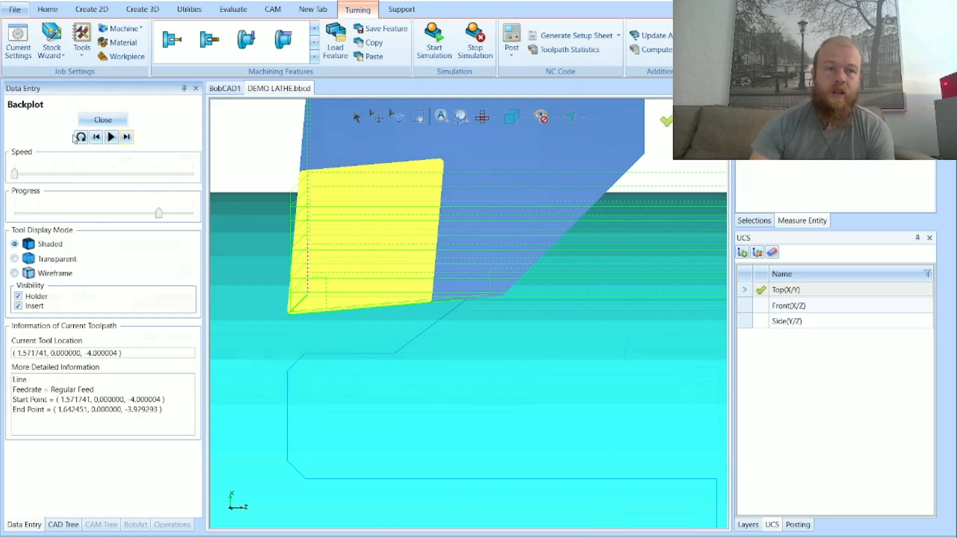
left_click(103, 120)
Compare the undercut options of the turning feature, enable only Remove Primary Undercut, and compute the toolpath
right_click(169, 337)
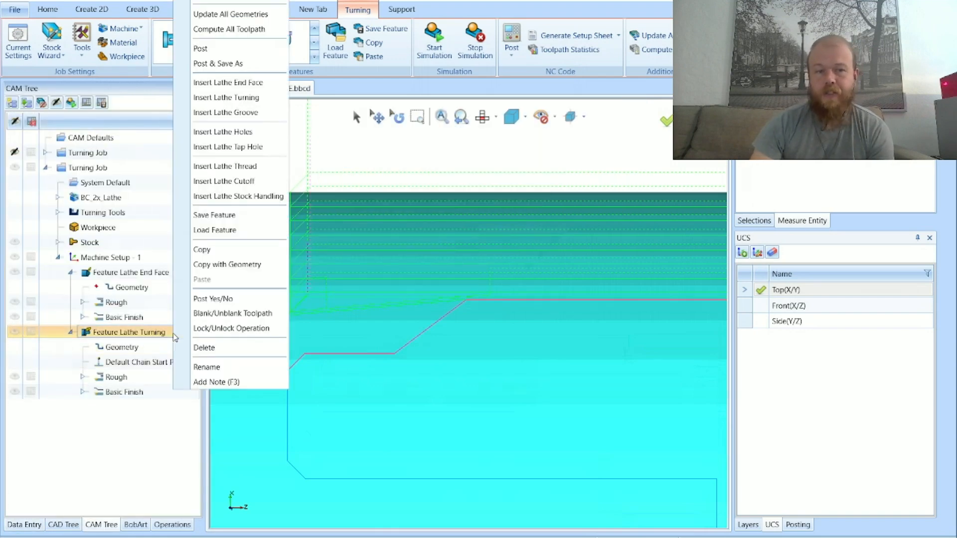
left_click(380, 171)
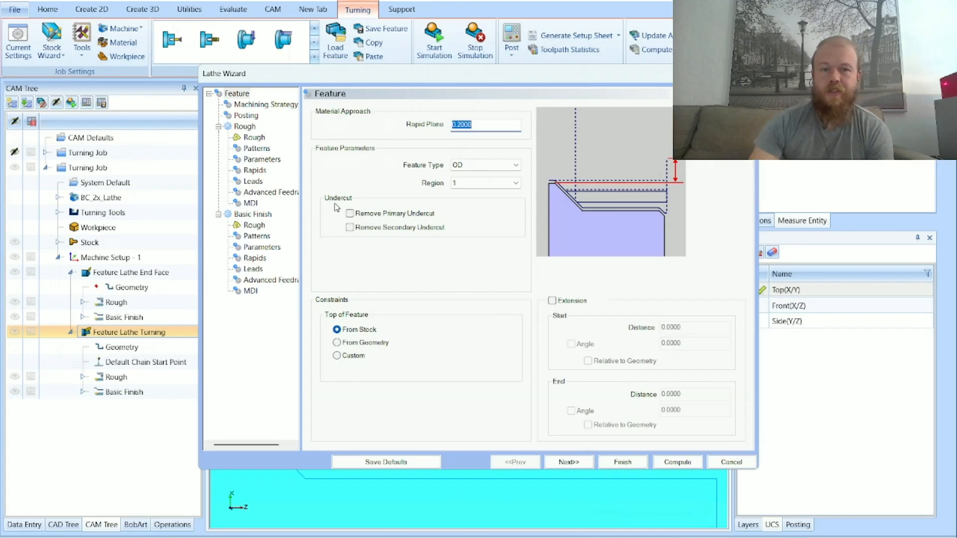
left_click(391, 215)
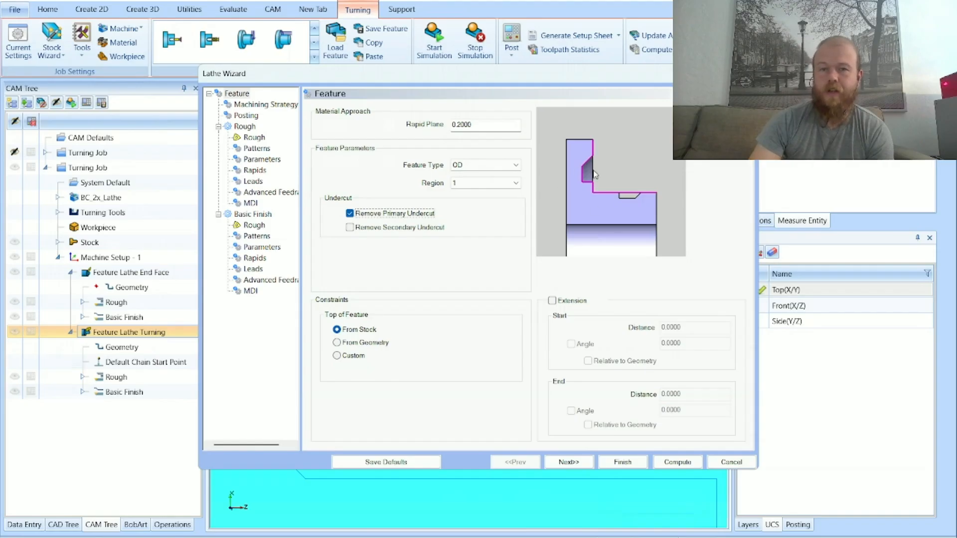
left_click(404, 228)
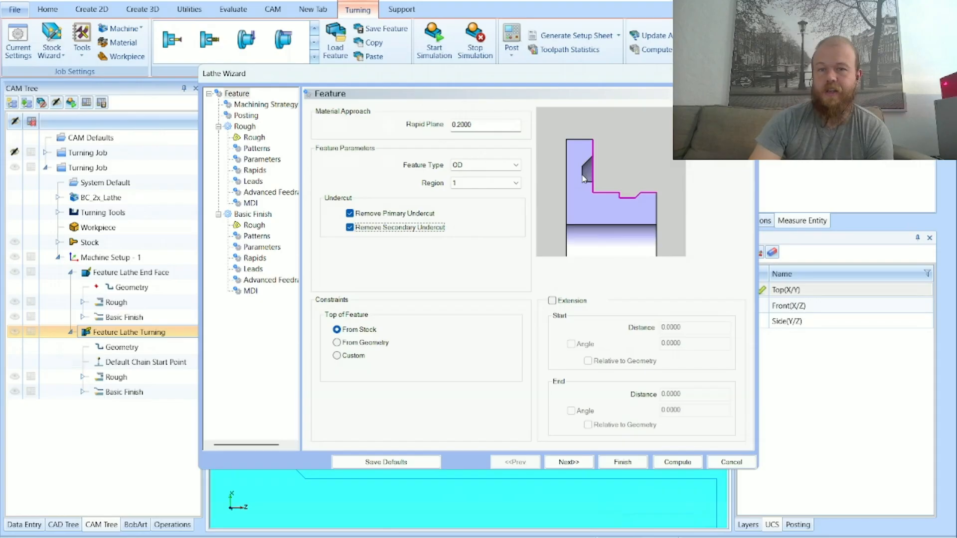
left_click(432, 230)
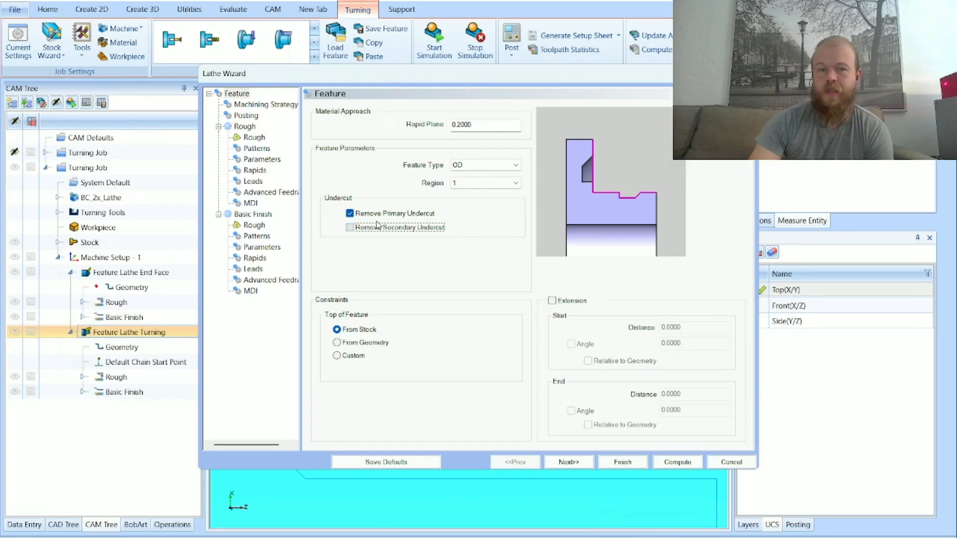
left_click(424, 215)
left_click(424, 215)
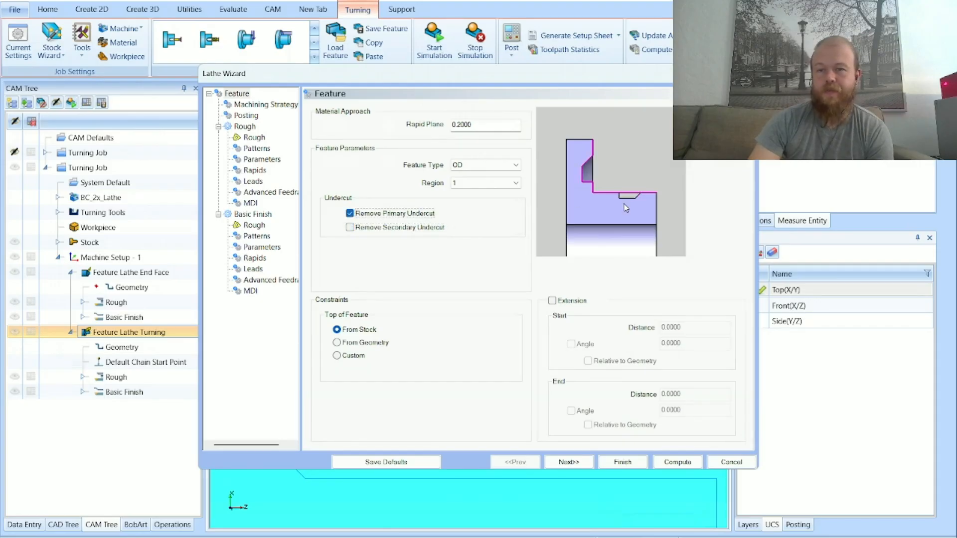
left_click(677, 463)
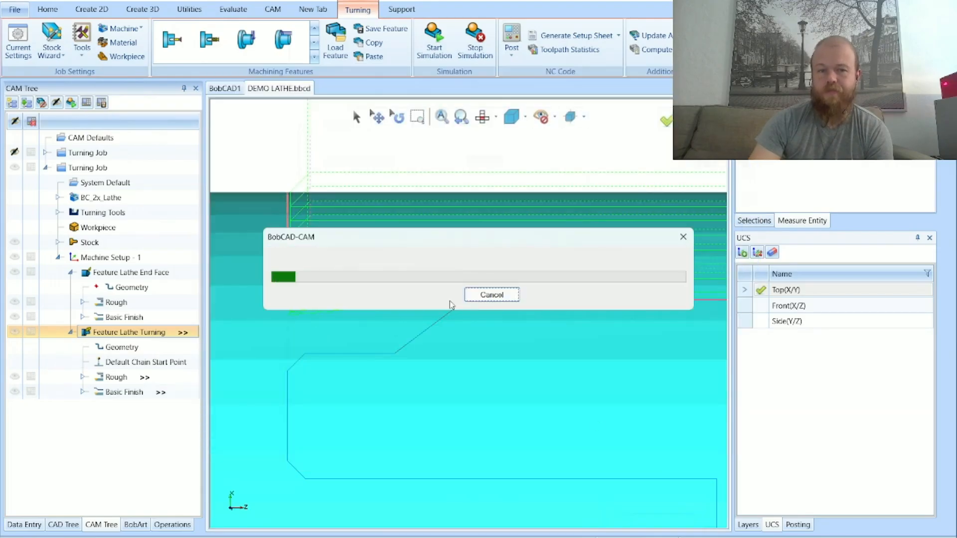
Examine the recomputed toolpath at the groove and over the whole part, and hide all toolpaths of the expanded Turning Job
scroll(503, 372, "up", 5)
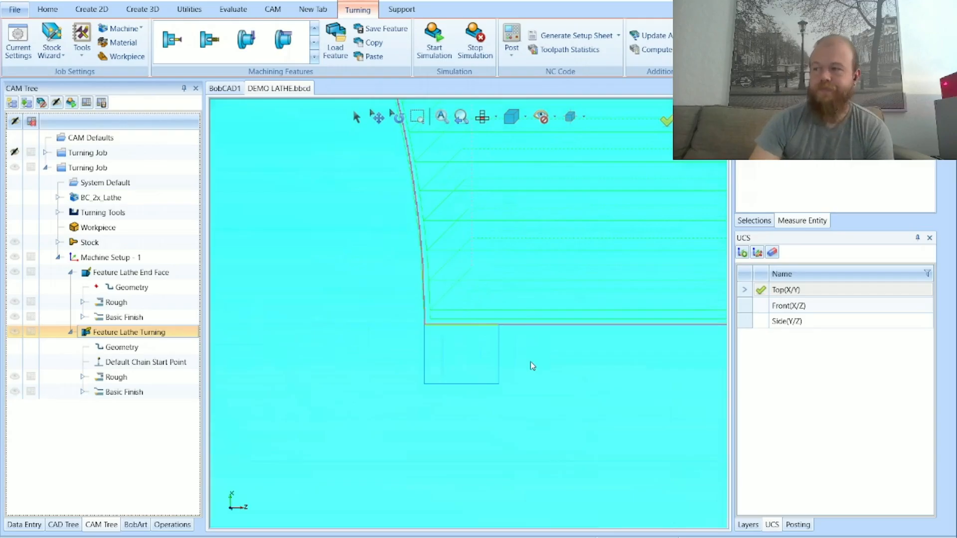
scroll(532, 365, "down", 5)
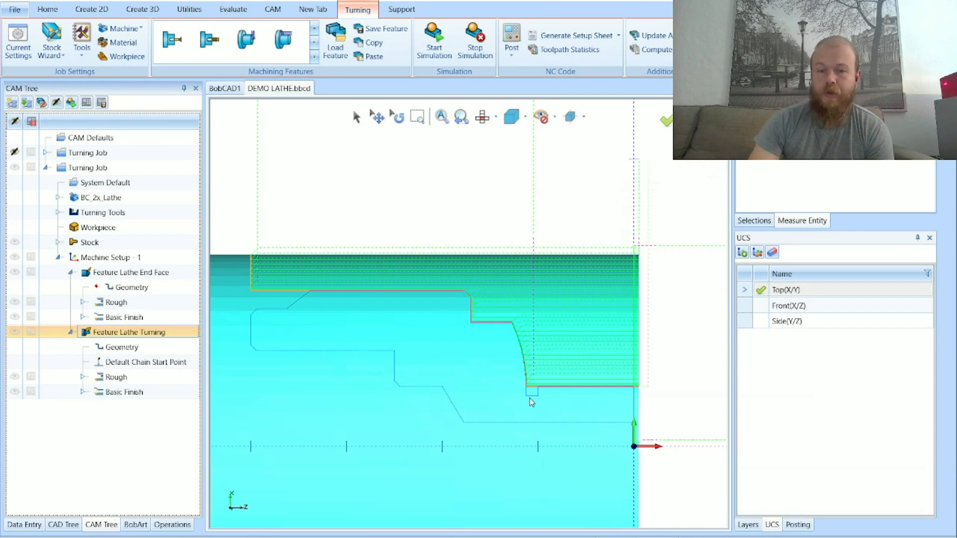
scroll(532, 403, "up", 4)
scroll(358, 394, "down", 4)
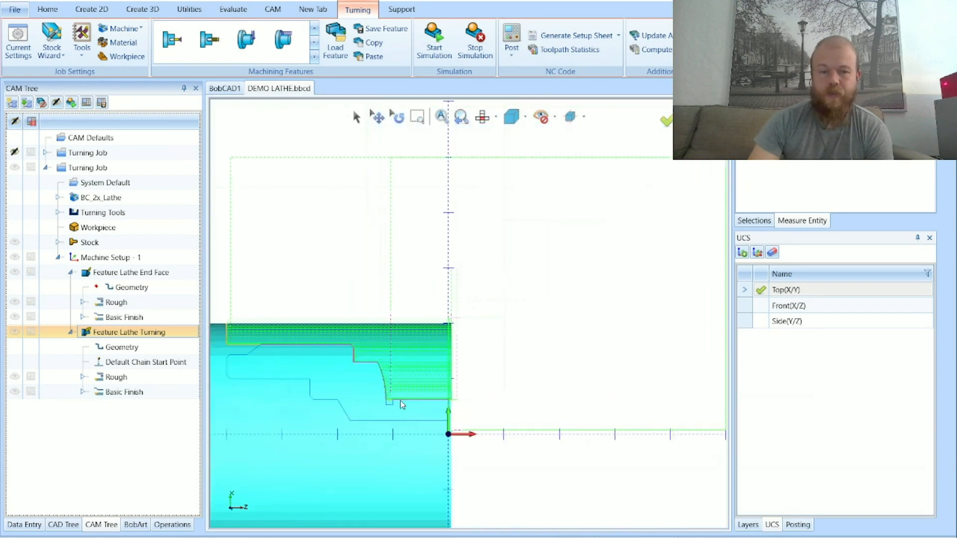
scroll(480, 313, "down", 2)
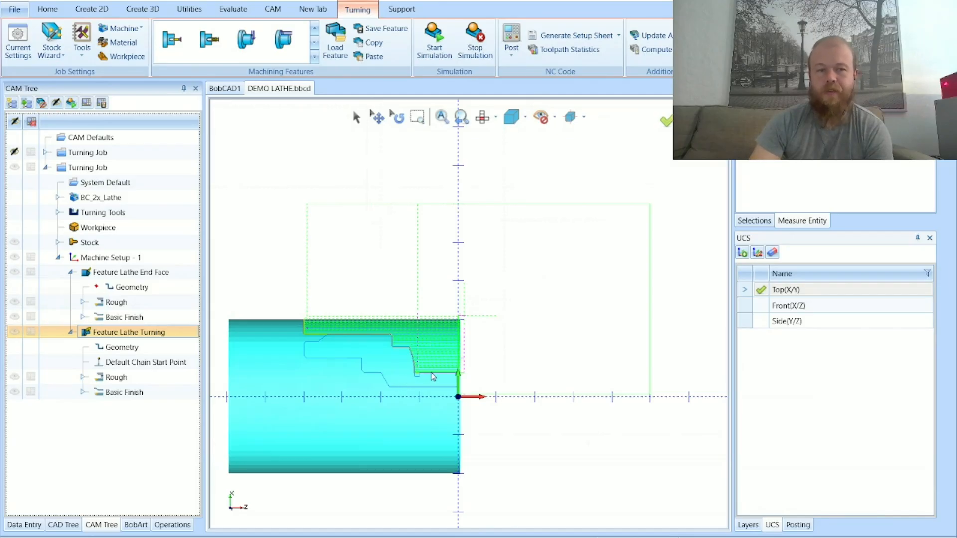
left_click(15, 168)
Hide the stock model and show only the Feature Lathe Turning toolpath over the part profile
left_click(91, 244)
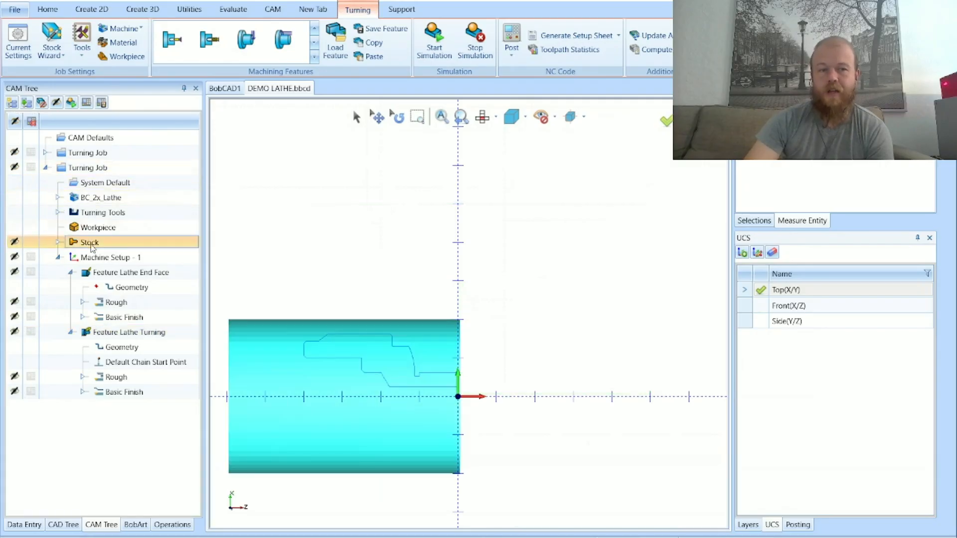
left_click(124, 304)
left_click(126, 317)
left_click(122, 347)
left_click(120, 377)
left_click(132, 392)
key("Up")
key("Up")
key("Up")
key("Up")
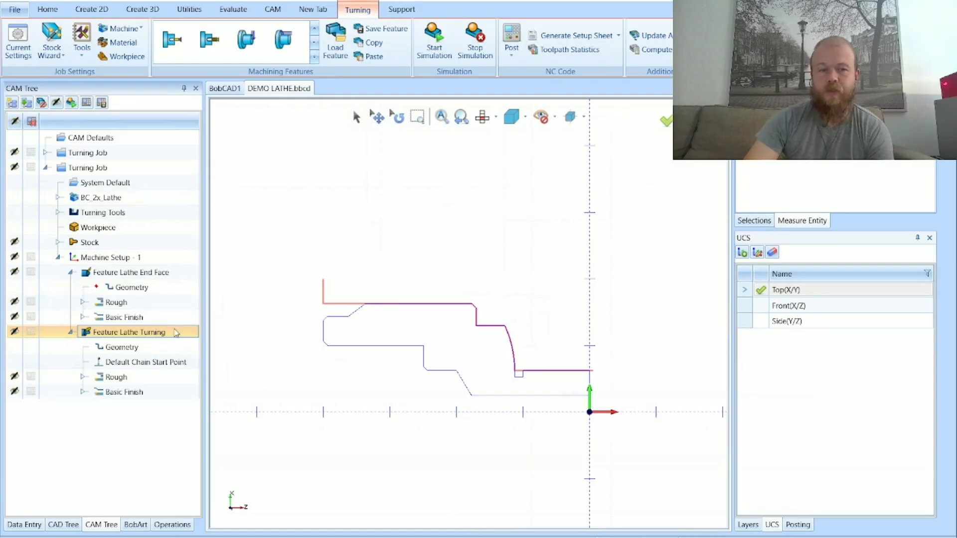
left_click(14, 333)
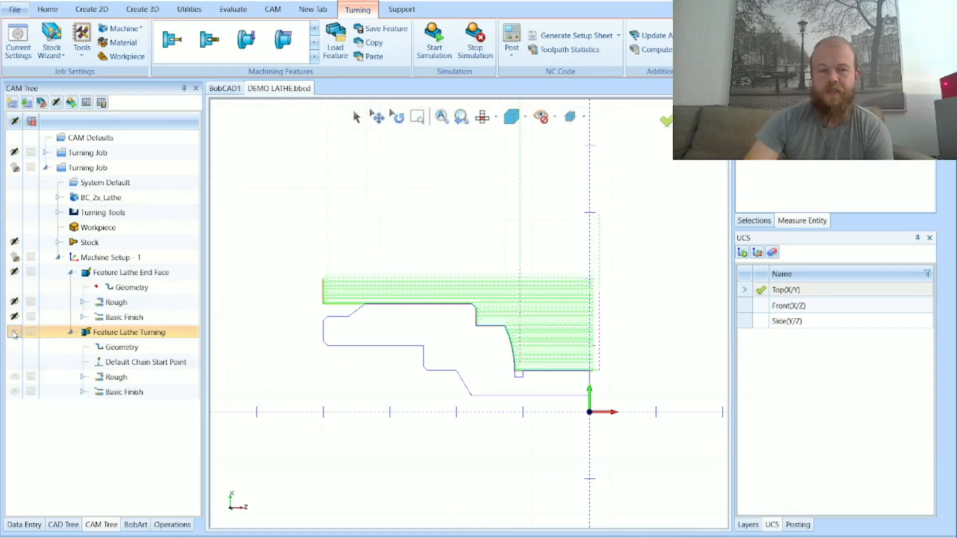
Hide the Feature Lathe Turning toolpath and post the NC code with that feature excluded from posting
left_click(14, 333)
left_click(14, 333)
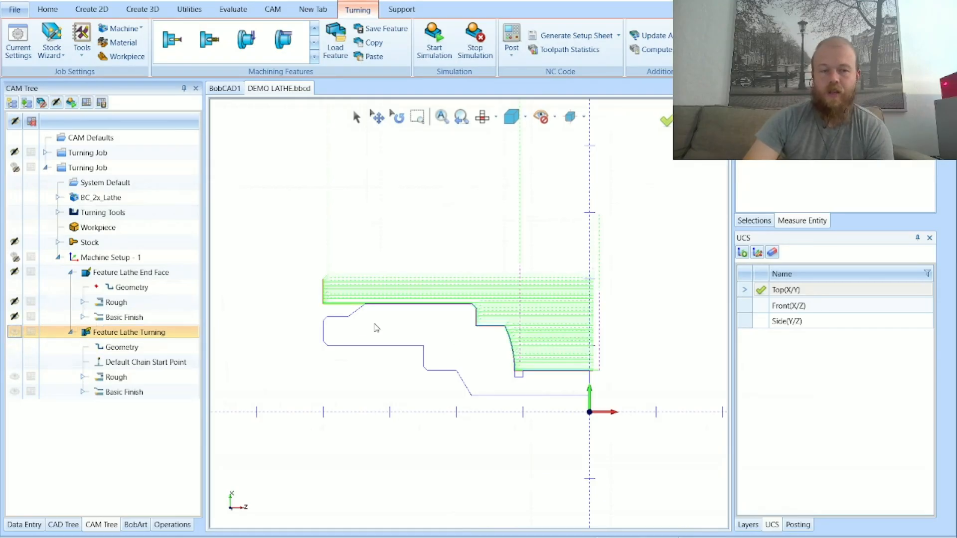
left_click(14, 332)
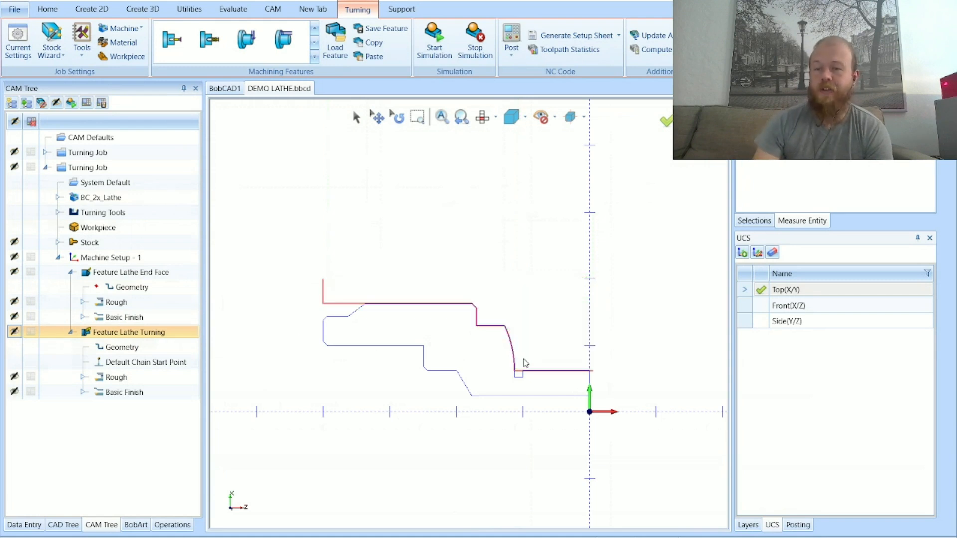
left_click(30, 333)
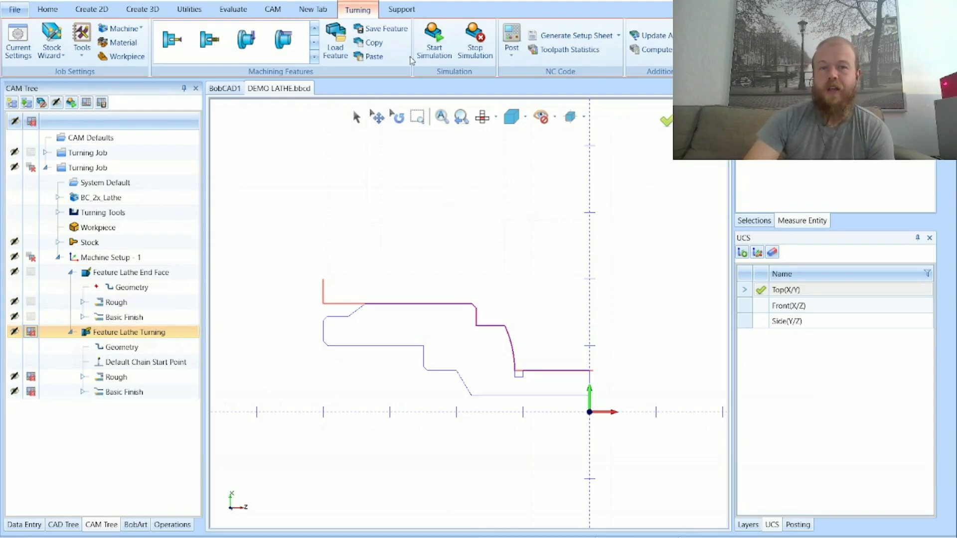
left_click(511, 33)
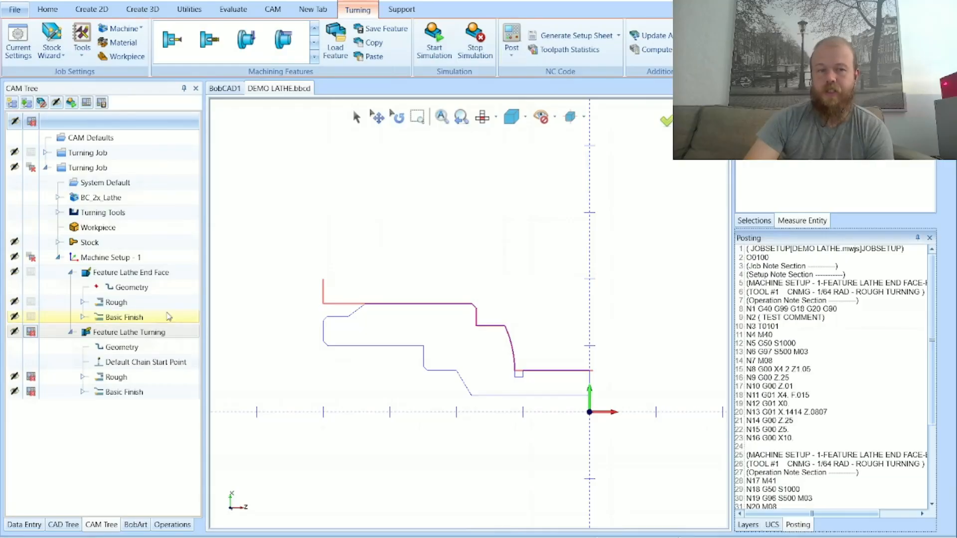
Examine the Rough and Basic Finish toolpaths of Feature Lathe End Face at the part's front face
left_click(155, 305)
left_click(153, 317)
scroll(673, 348, "up", 3)
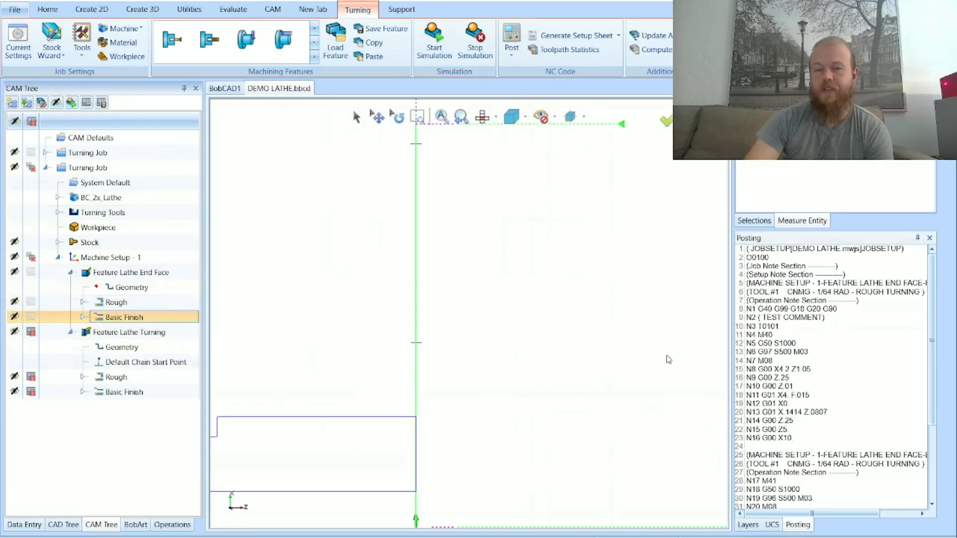
scroll(375, 348, "down", 1)
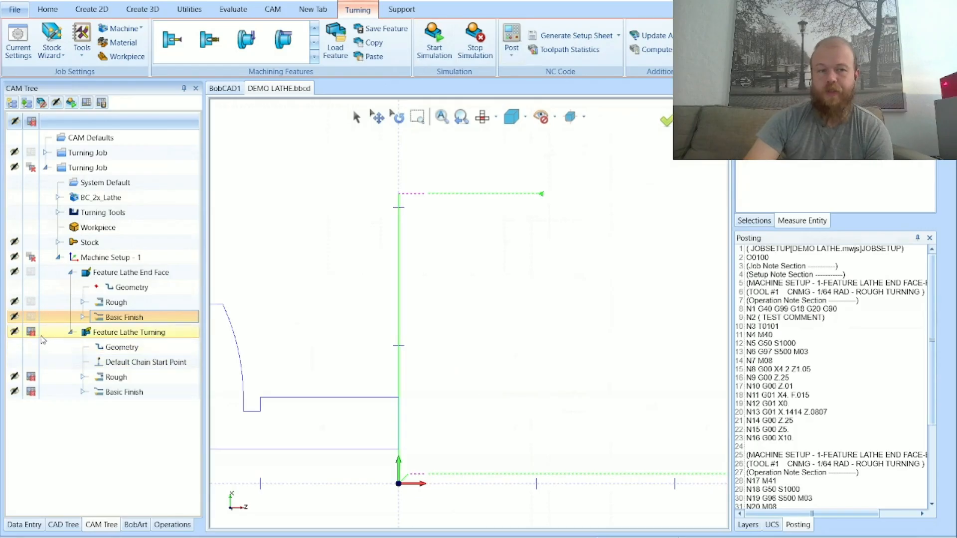
Include Feature Lathe Turning in posting again and review its section in the reposted NC code
left_click(119, 333)
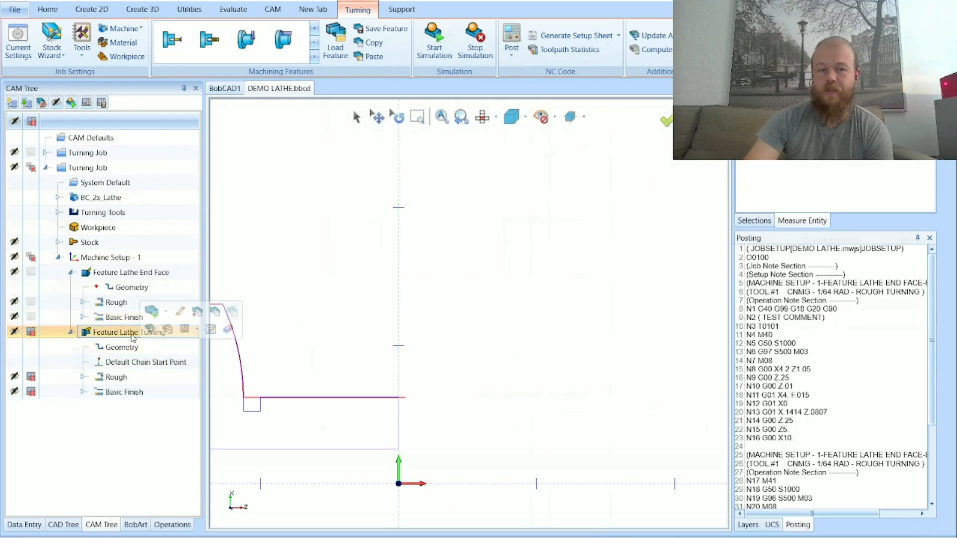
left_click(31, 332)
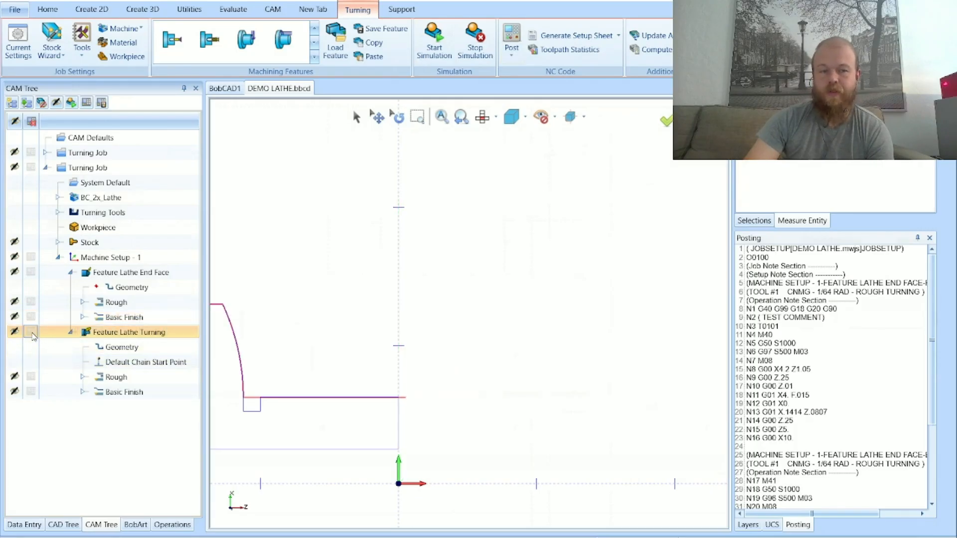
scroll(887, 362, "down", 3)
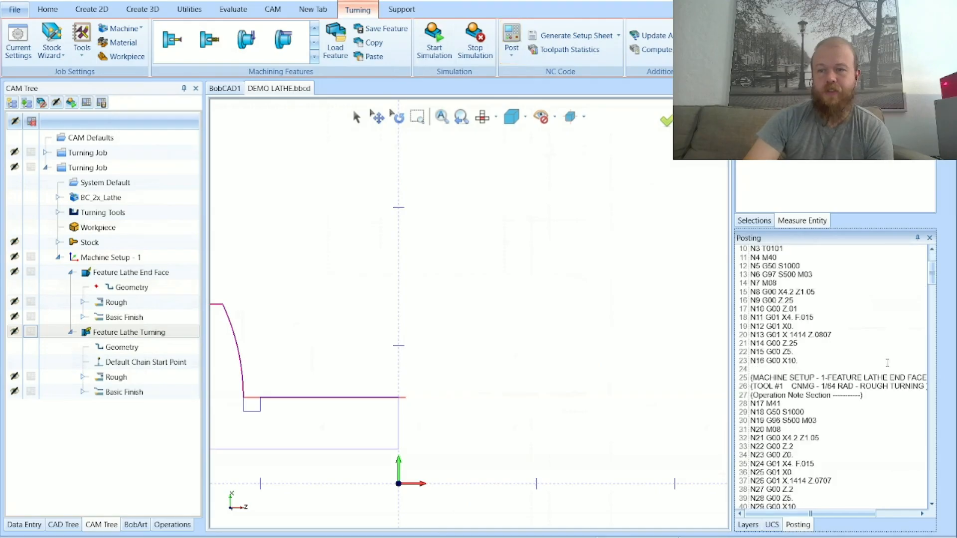
mouse_move(933, 272)
left_mouse_down()
mouse_move(933, 488)
mouse_move(933, 278)
left_mouse_up()
Switch posting of Feature Lathe Turning off and back on, and post the NC code again
left_click(146, 338)
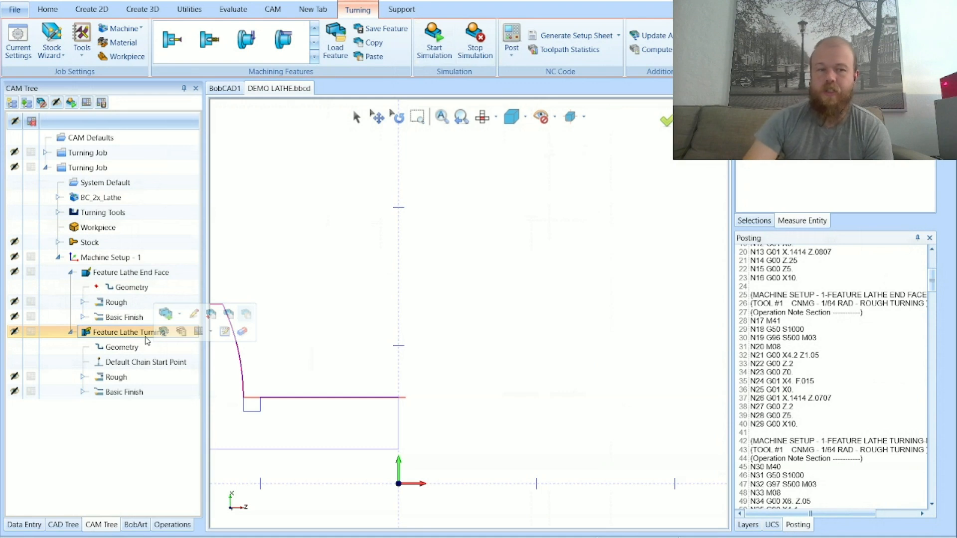
left_click(30, 332)
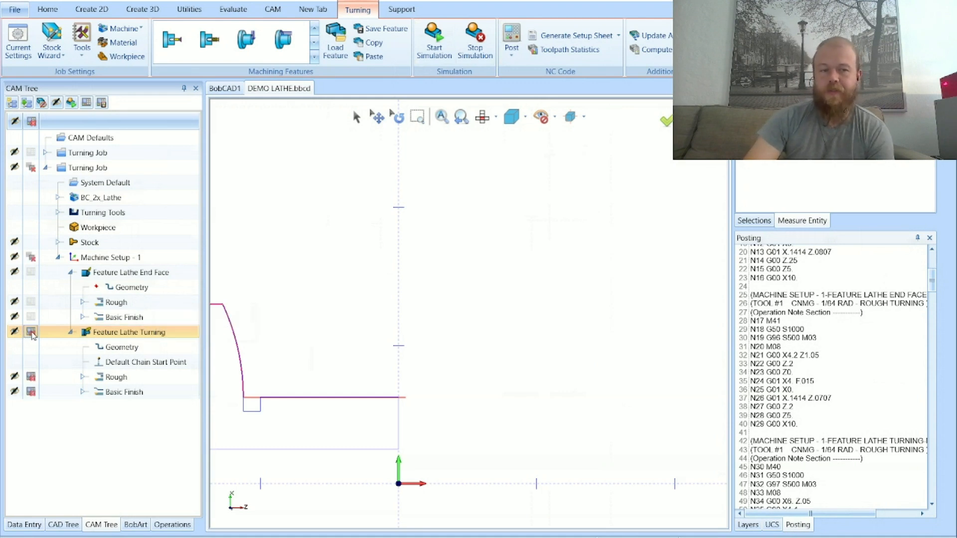
left_click(31, 333)
scroll(809, 329, "up", 6)
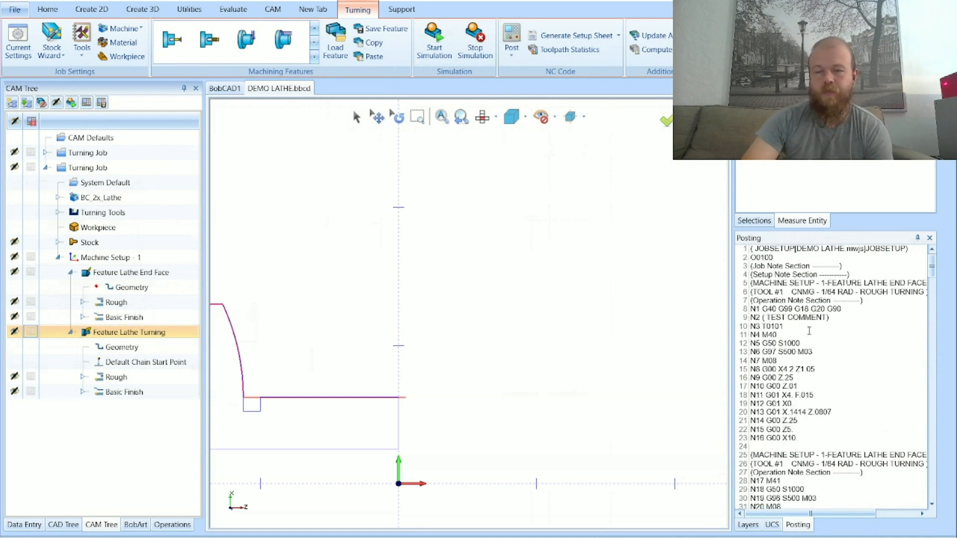
left_click(512, 40)
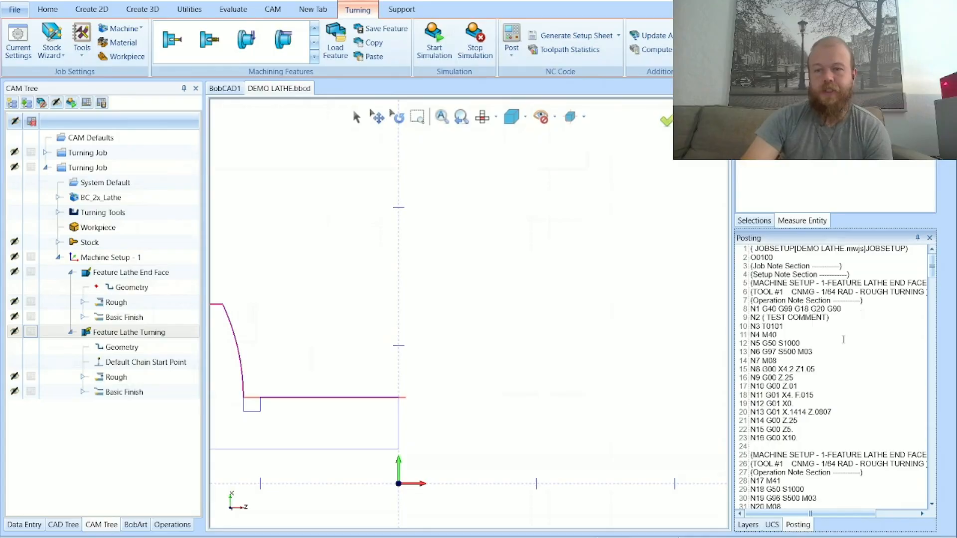
Highlight the TEST COMMENT line of the end face Rough operation in the posted code and inspect the groove in the part profile
left_click(160, 302)
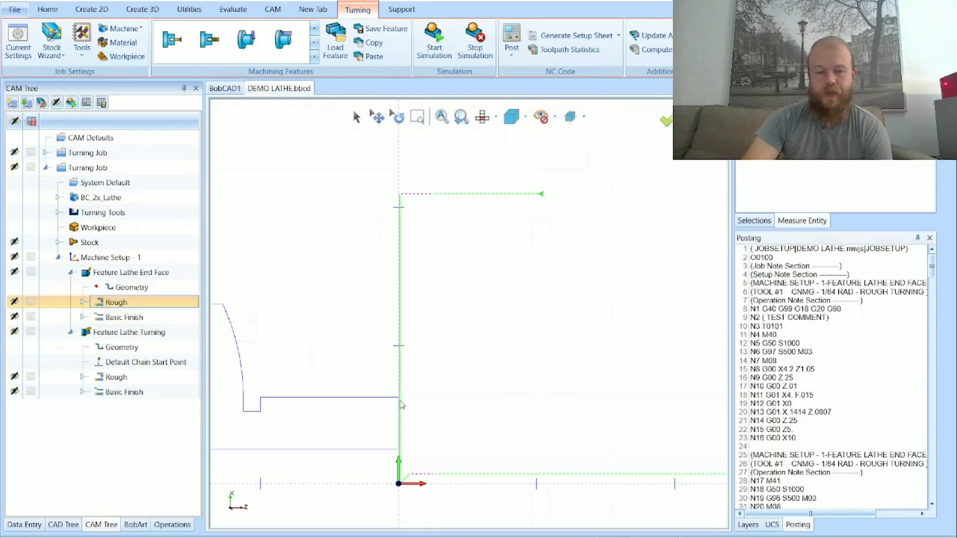
left_click_drag(838, 319, 751, 318)
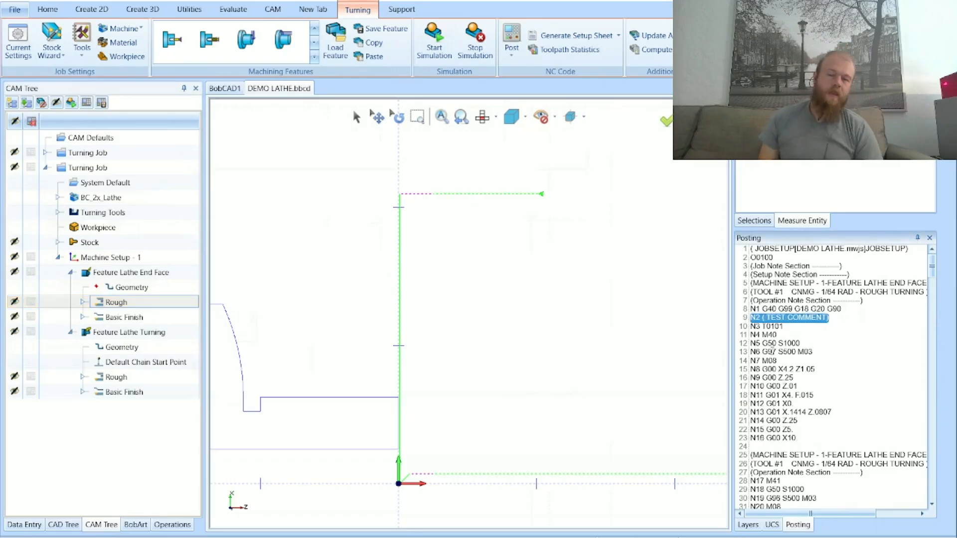
scroll(464, 355, "down", 3)
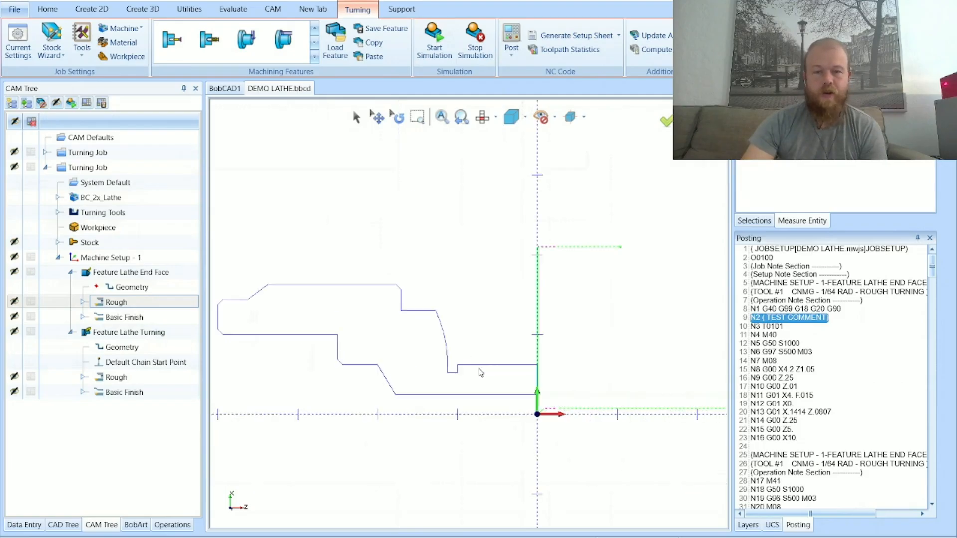
scroll(454, 372, "up", 5)
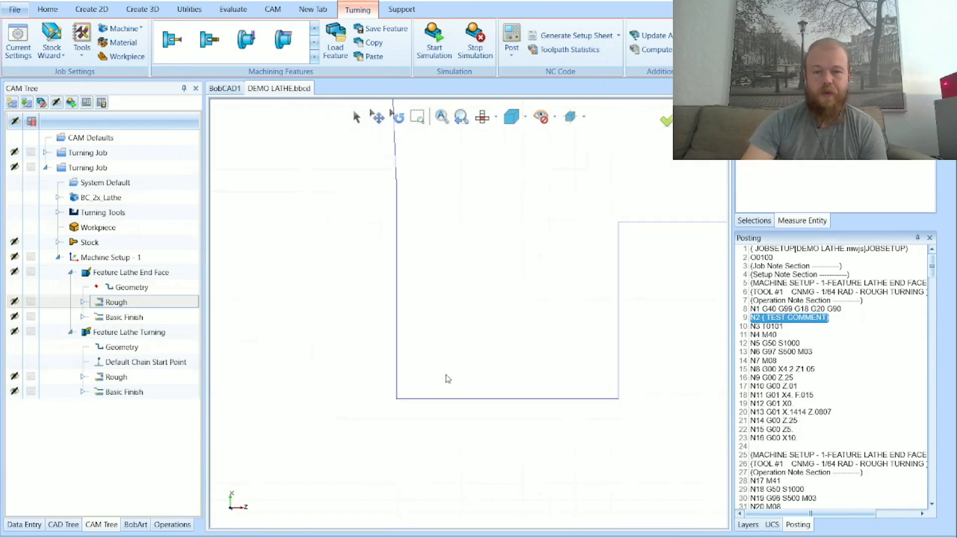
scroll(447, 379, "down", 5)
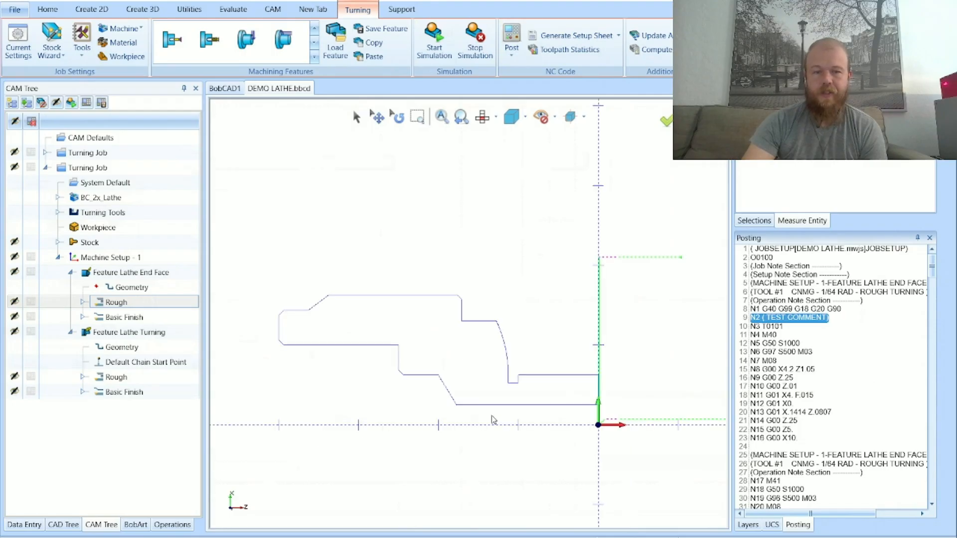
Collapse both existing features and add a Lathe Groove feature to Machine Setup - 1 with the three groove lines as its geometry
left_click(71, 272)
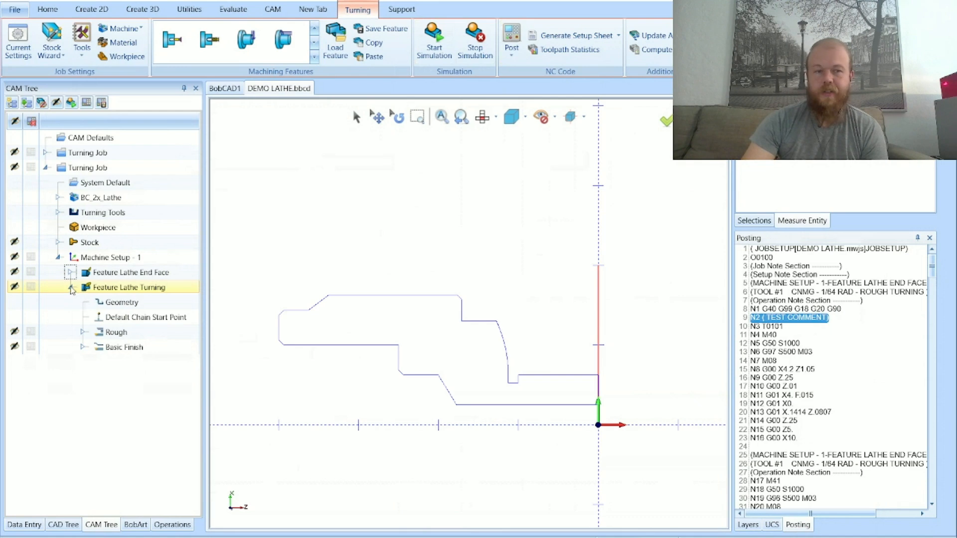
left_click(71, 288)
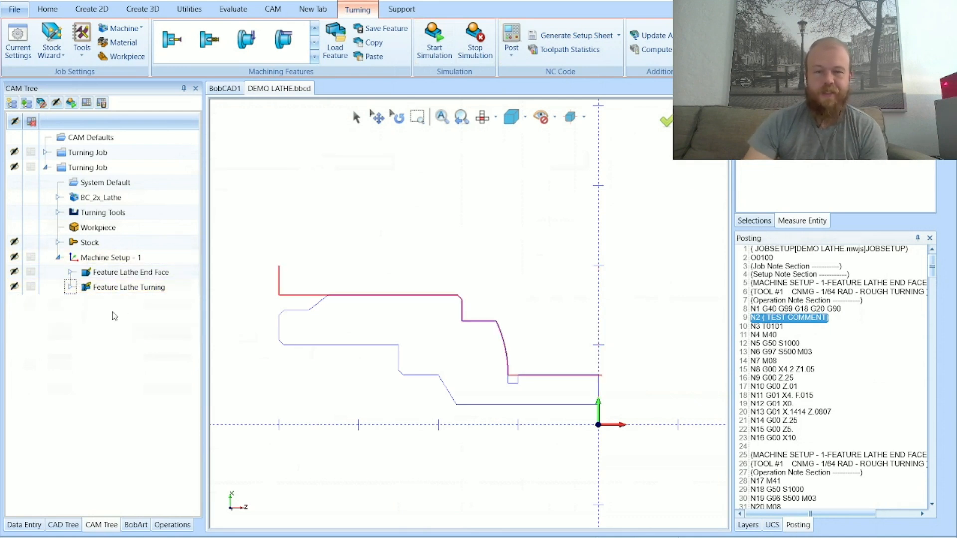
right_click(156, 263)
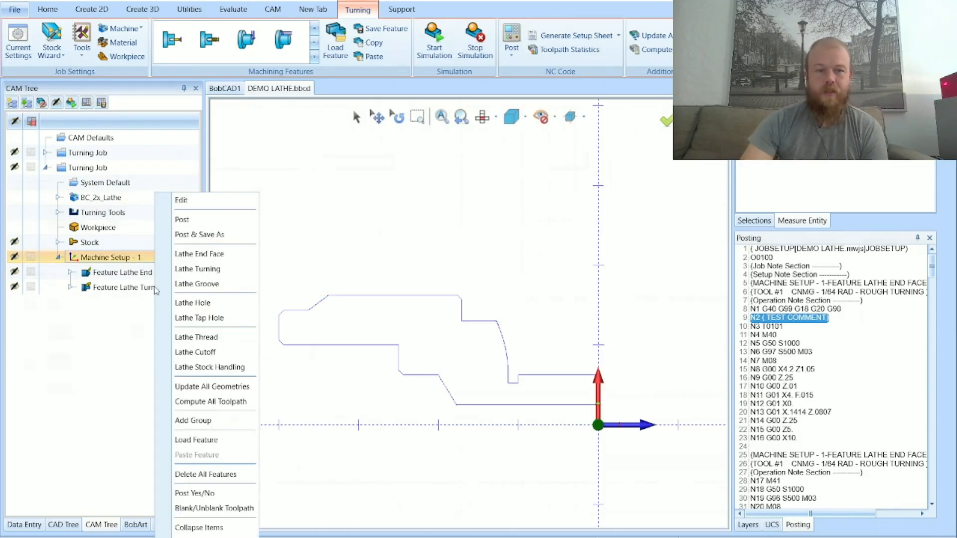
left_click(237, 284)
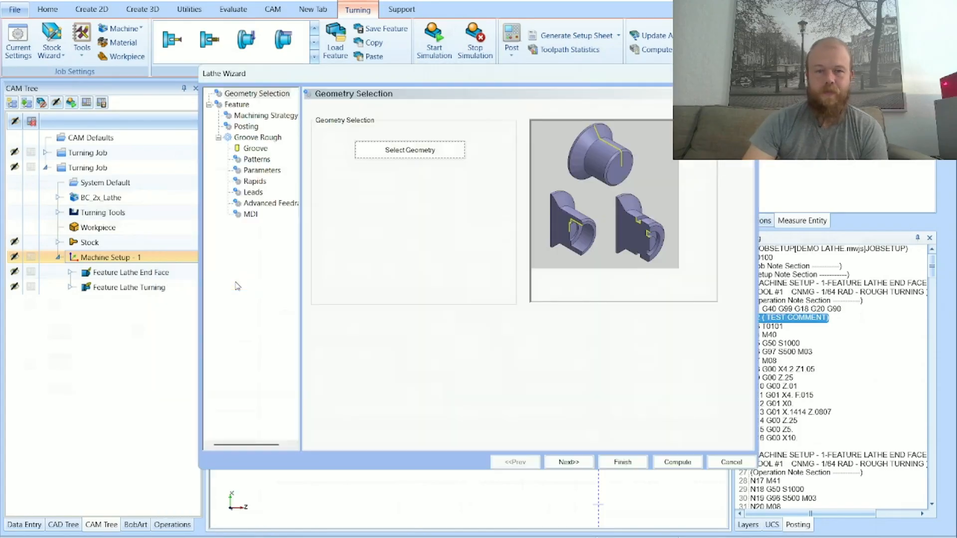
left_click(418, 151)
scroll(497, 379, "up", 8)
left_click_drag(645, 377, 423, 431)
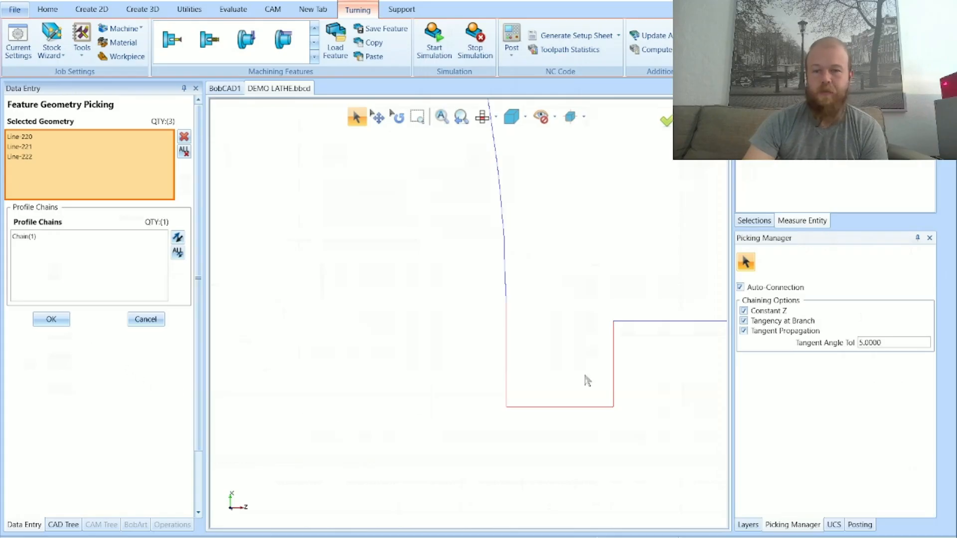
left_click(56, 320)
left_click(568, 462)
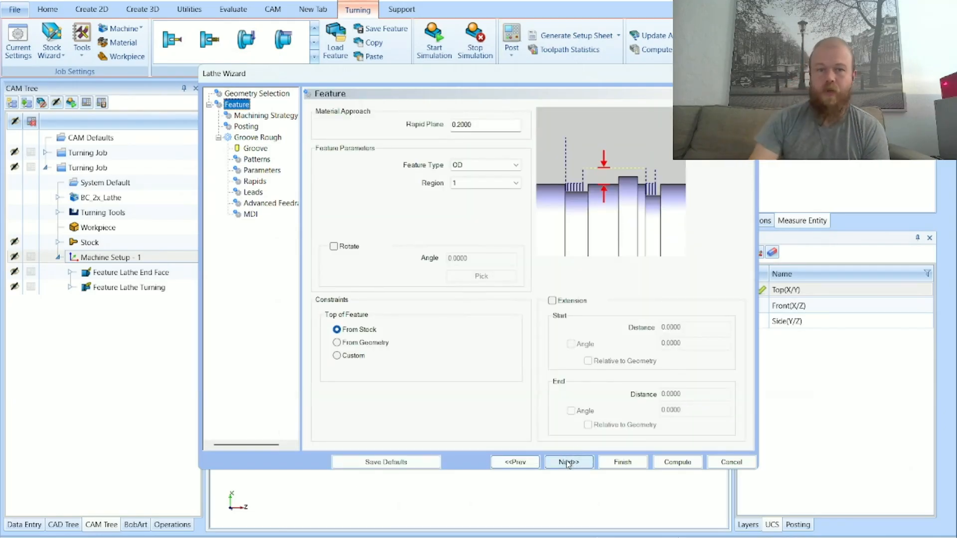
Set the groove's feature type to OD and use the Groove Rough/Finish machining strategy, keeping Separate Moves for posting
left_click(476, 166)
left_click(476, 175)
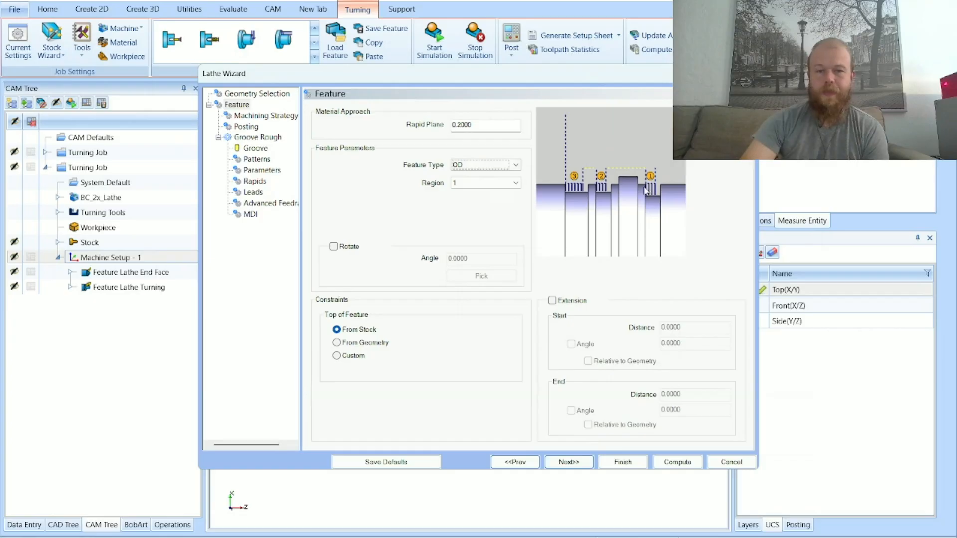
left_click(569, 463)
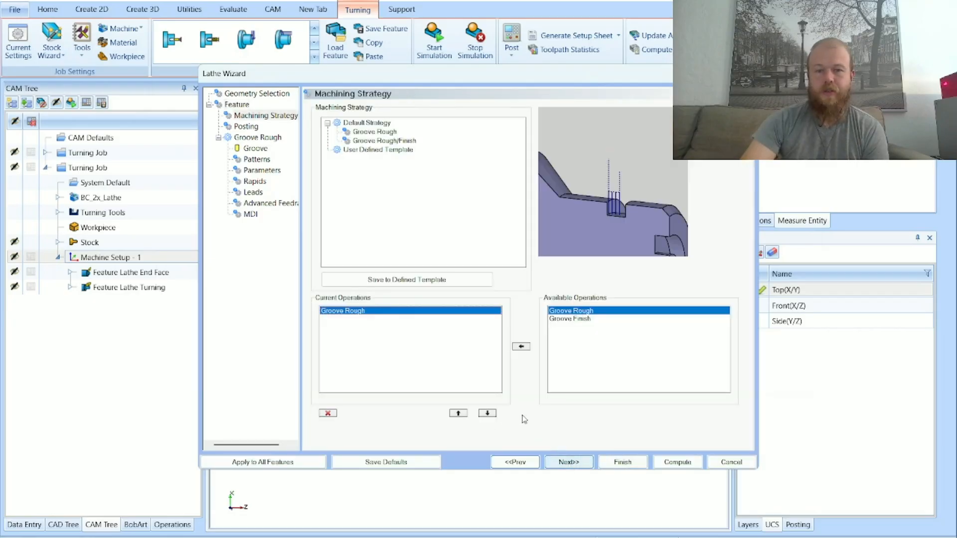
left_click(394, 141)
left_click(353, 320)
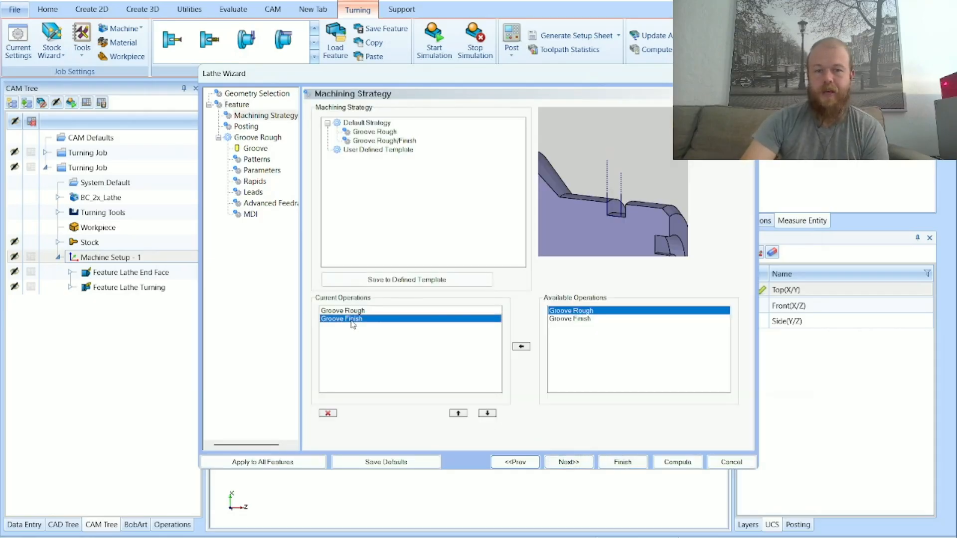
left_click(569, 463)
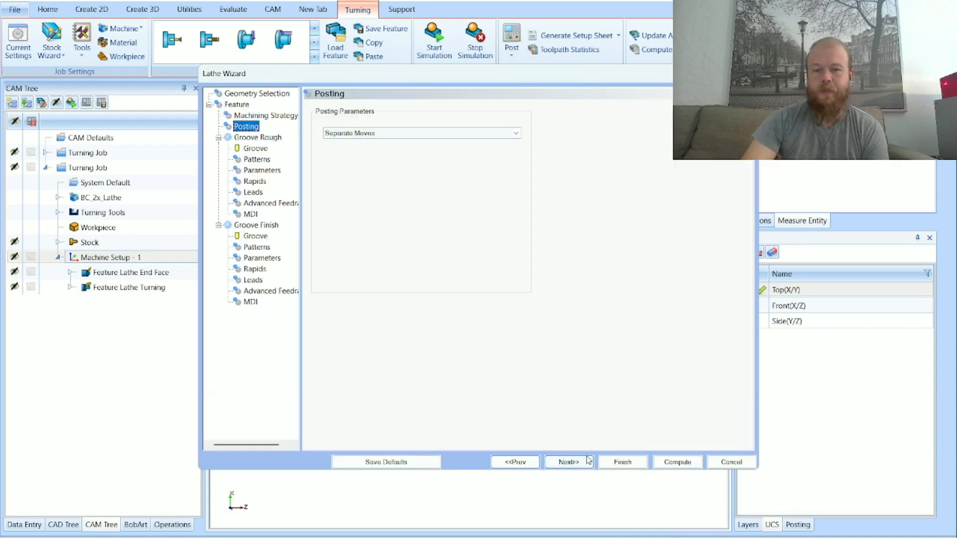
left_click(568, 463)
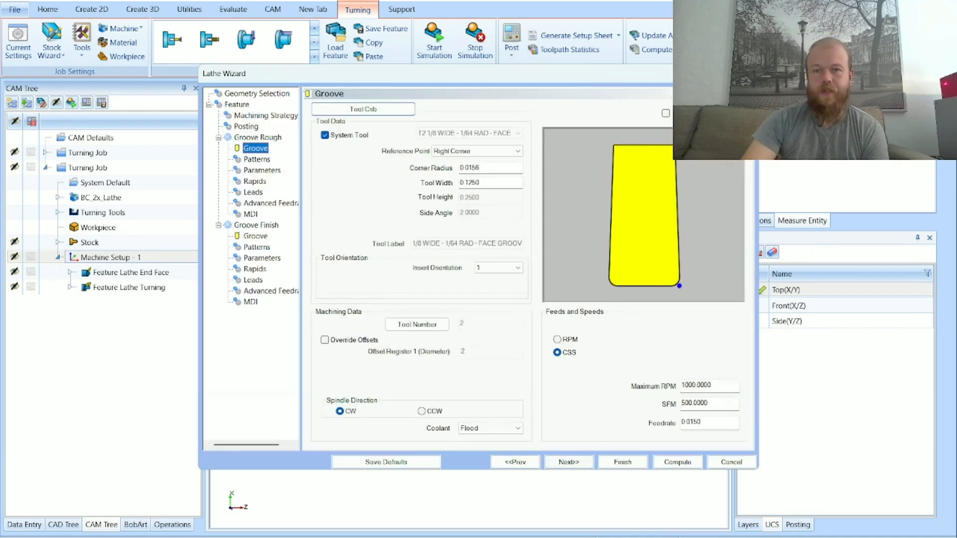
Add the 1/8 WIDE - 1/64 RAD - OD GROOVE tool from the library to the crib and assign it to Groove Rough, with the holder displayed
left_click(666, 114)
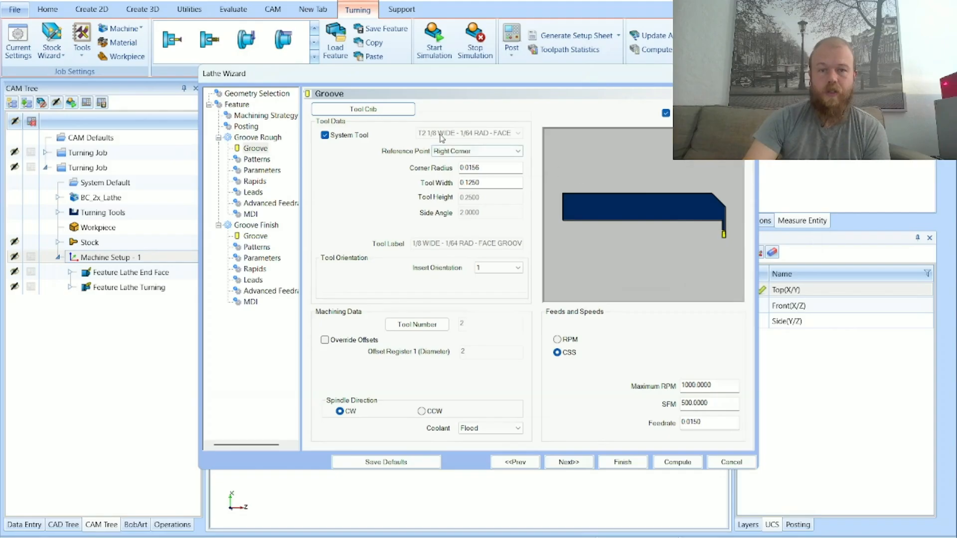
left_click(390, 112)
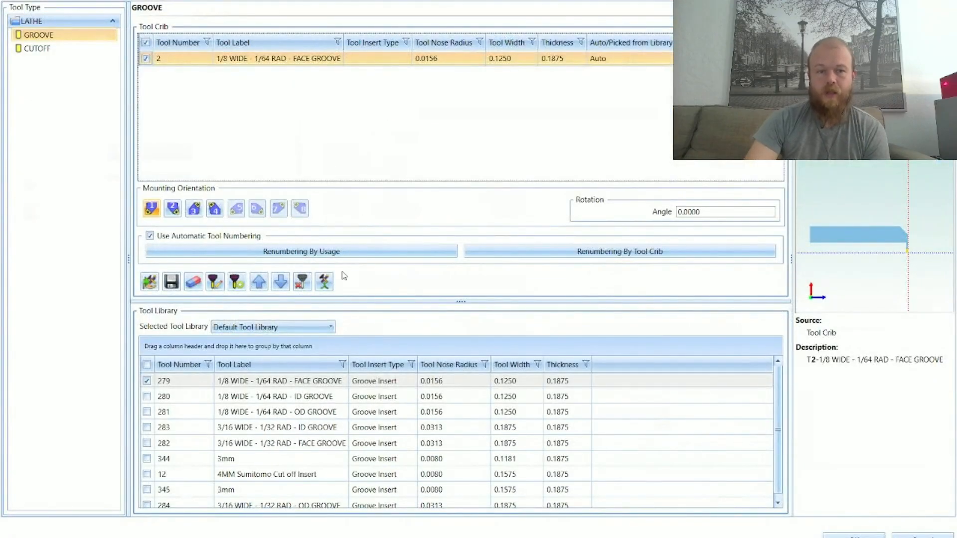
left_click(299, 381)
left_click(315, 368)
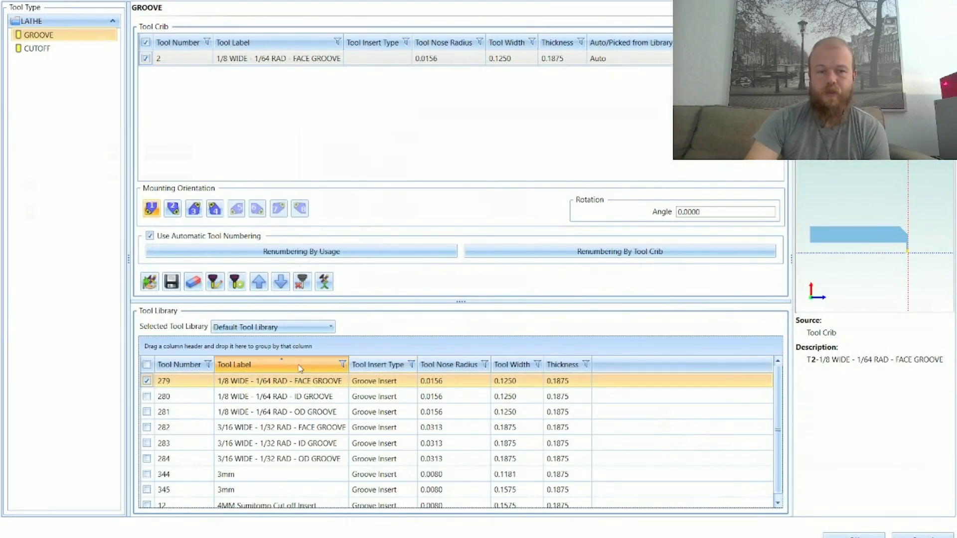
left_click(270, 397)
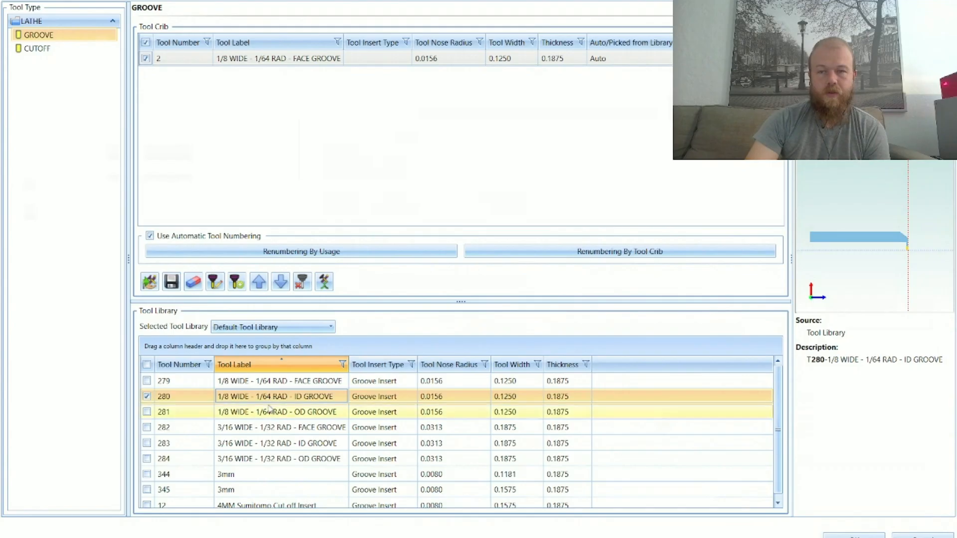
left_click(270, 412)
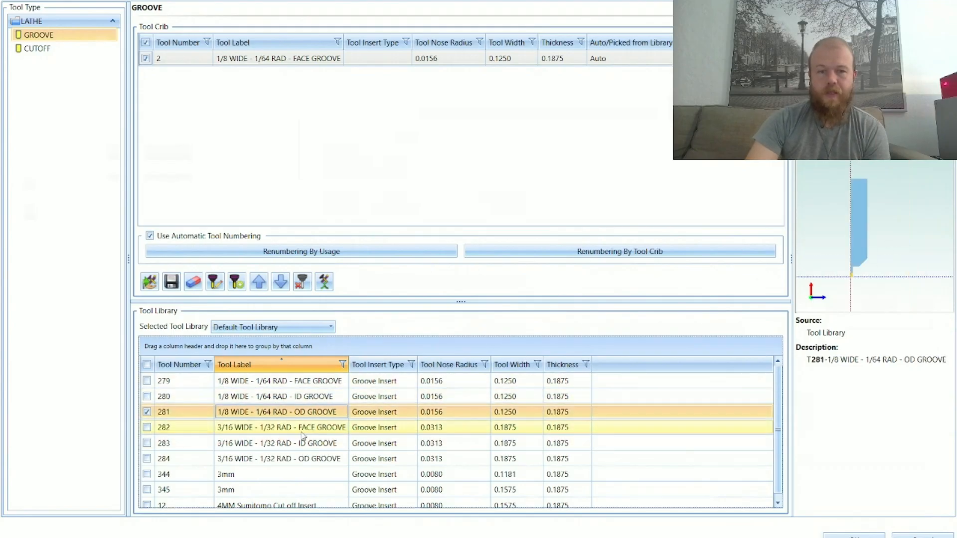
scroll(279, 421, "down", 1)
scroll(279, 421, "up", 1)
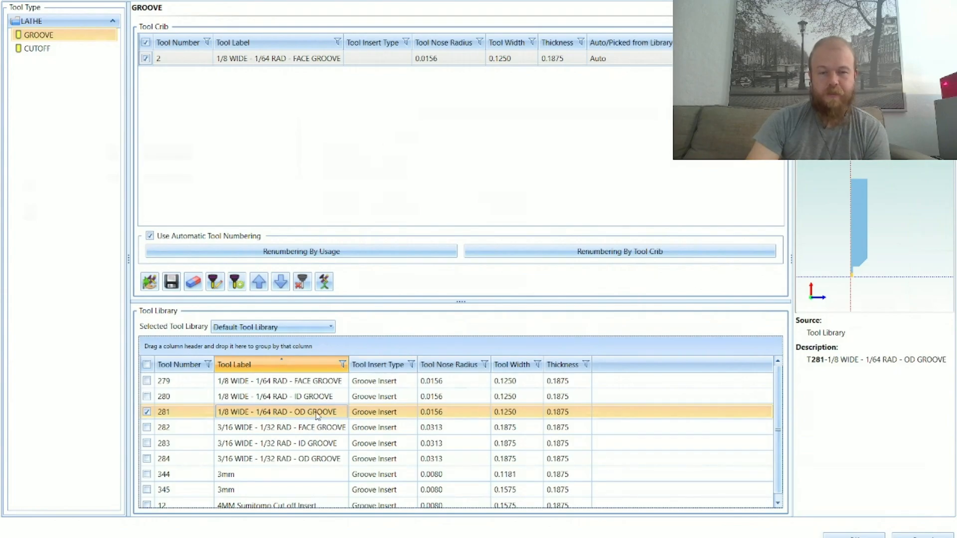
left_click_drag(279, 413, 331, 113)
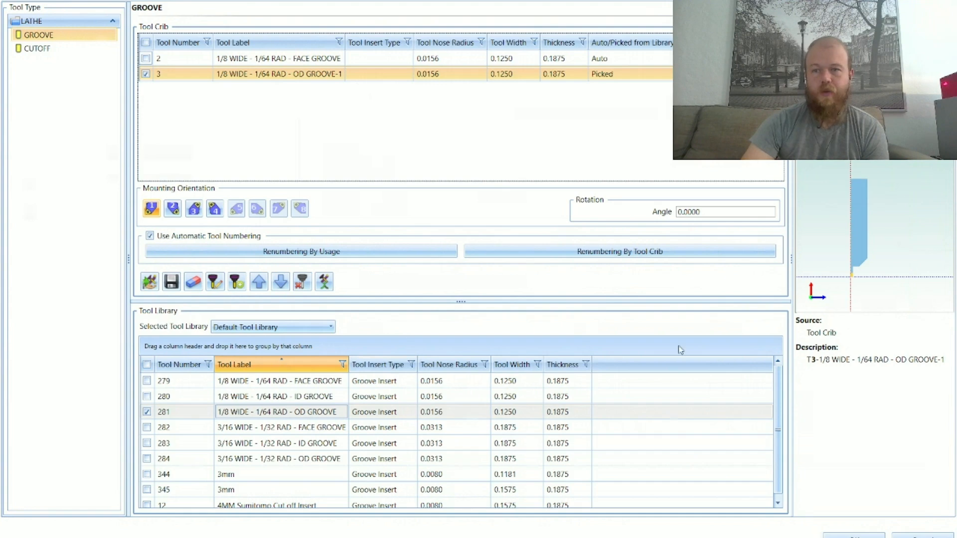
left_click(842, 532)
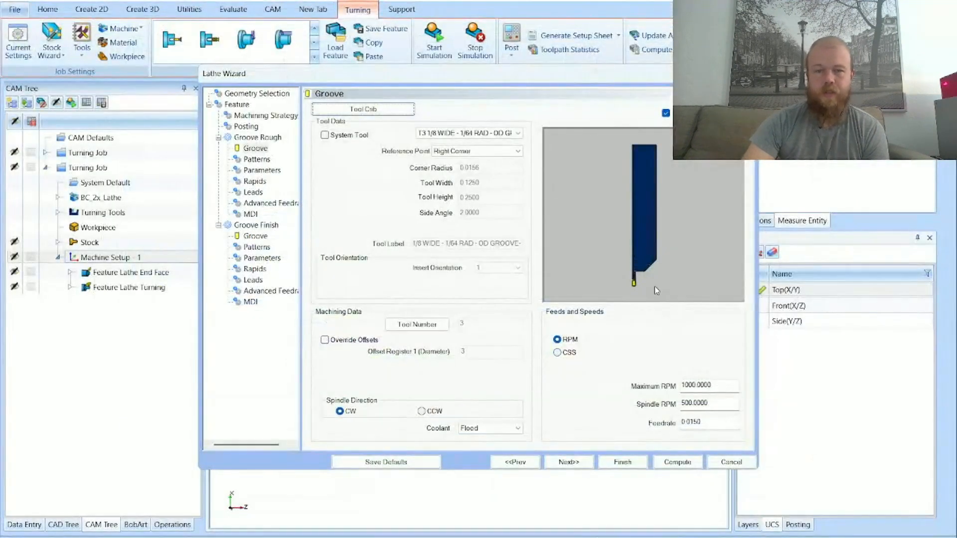
Preview the Single Pass and Zig Zag patterns for Groove Rough, keeping the Standard pattern
left_click(565, 463)
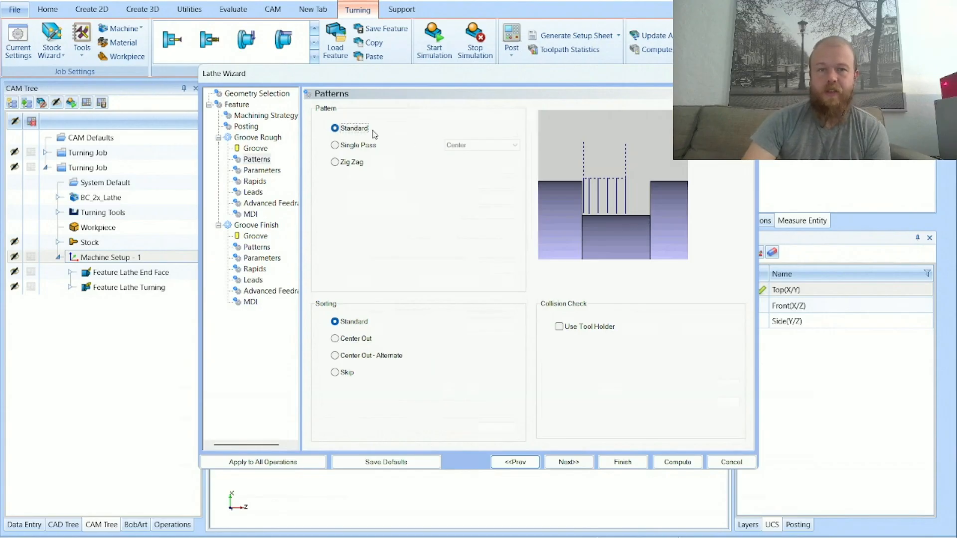
left_click(355, 145)
left_click(360, 163)
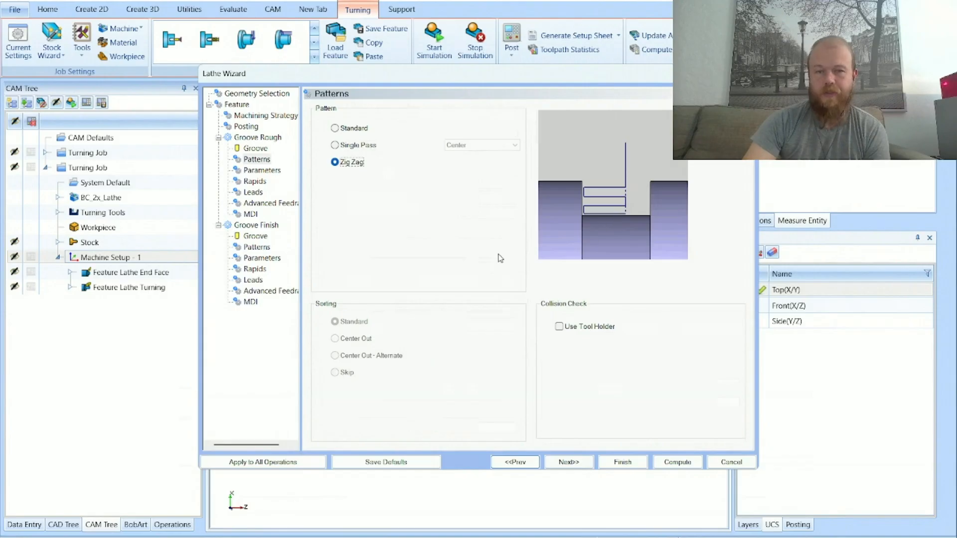
left_click(351, 131)
left_click(362, 322)
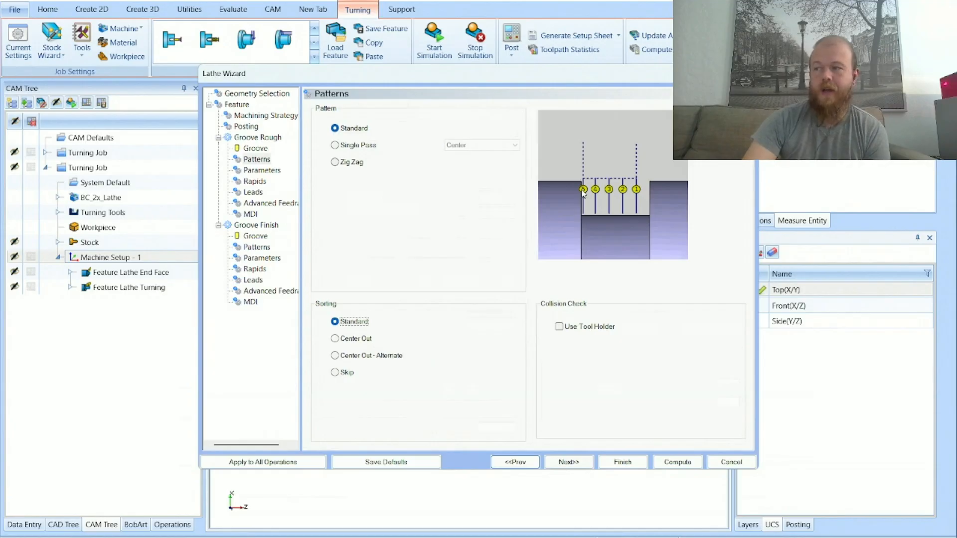
Compare the Center Out, Center Out - Alternate and Skip cut sorting options for Groove Rough, keeping Standard sorting
left_click(355, 339)
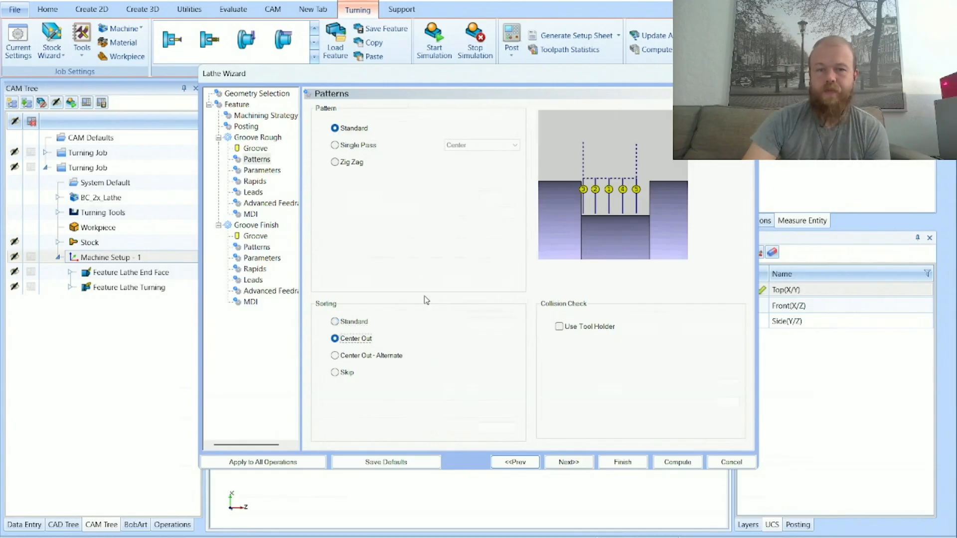
left_click(366, 357)
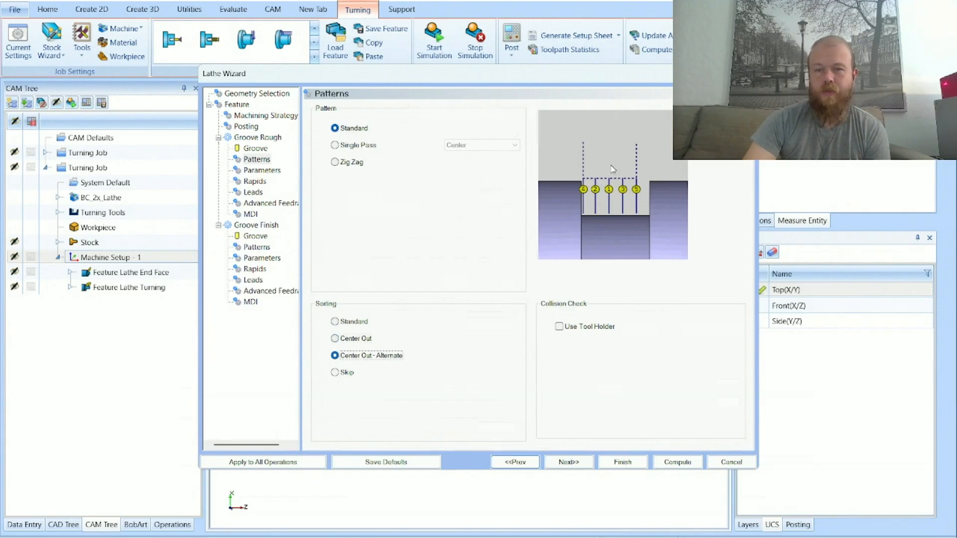
left_click(346, 373)
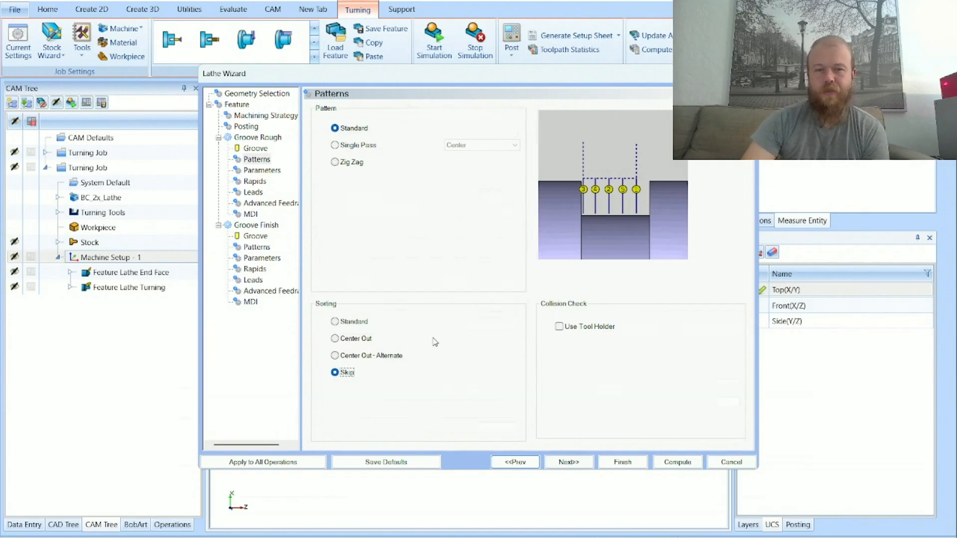
left_click(355, 339)
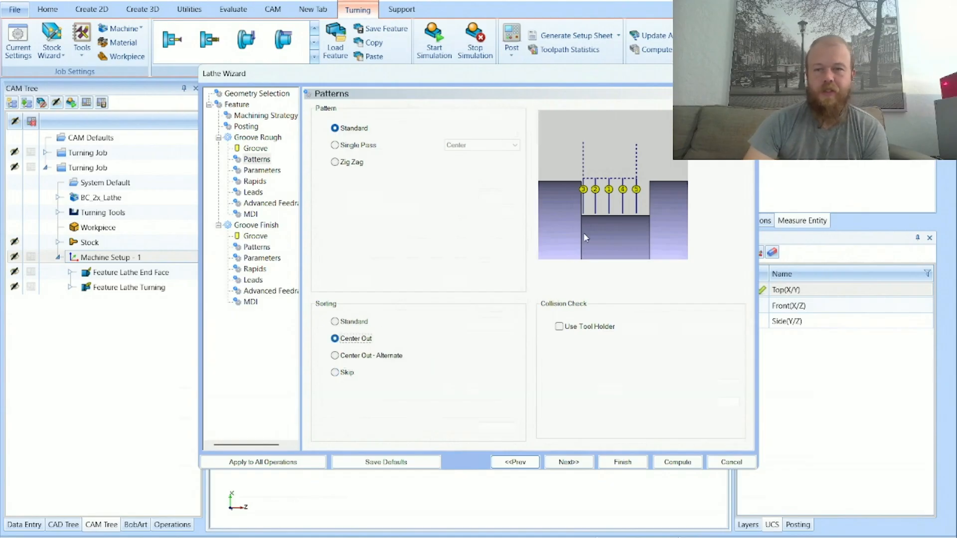
left_click(353, 321)
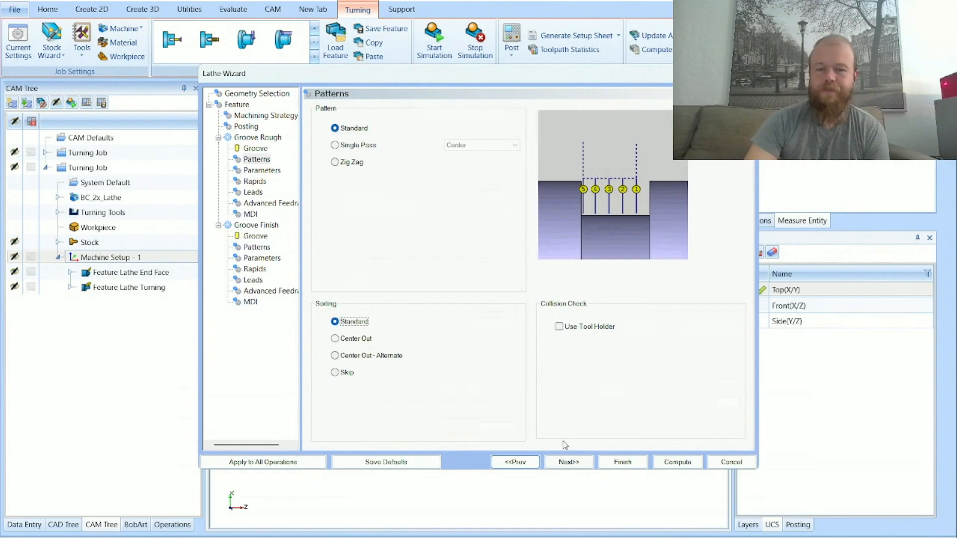
Review the rough groove's stepover and finish allowance, and enable Pecking with the default peck amounts
left_click(569, 463)
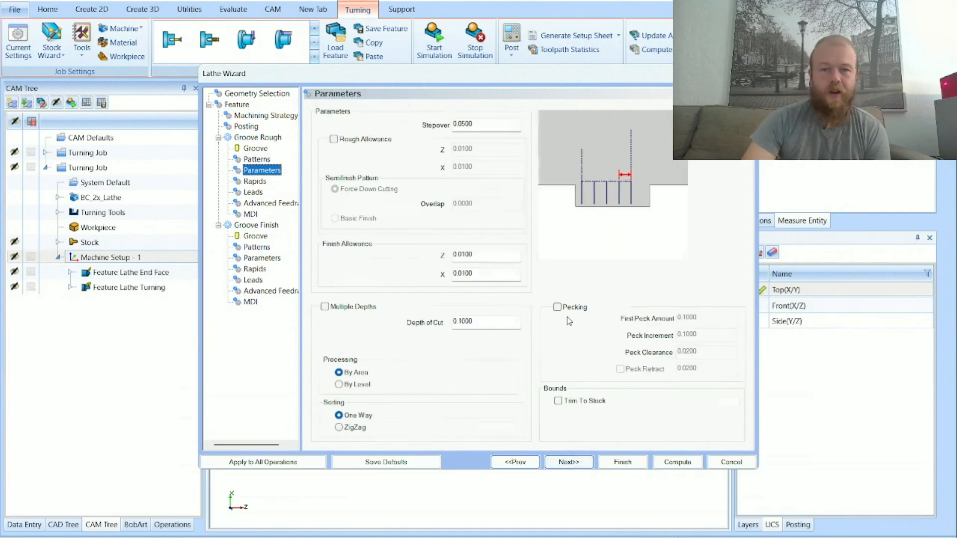
left_click(500, 126)
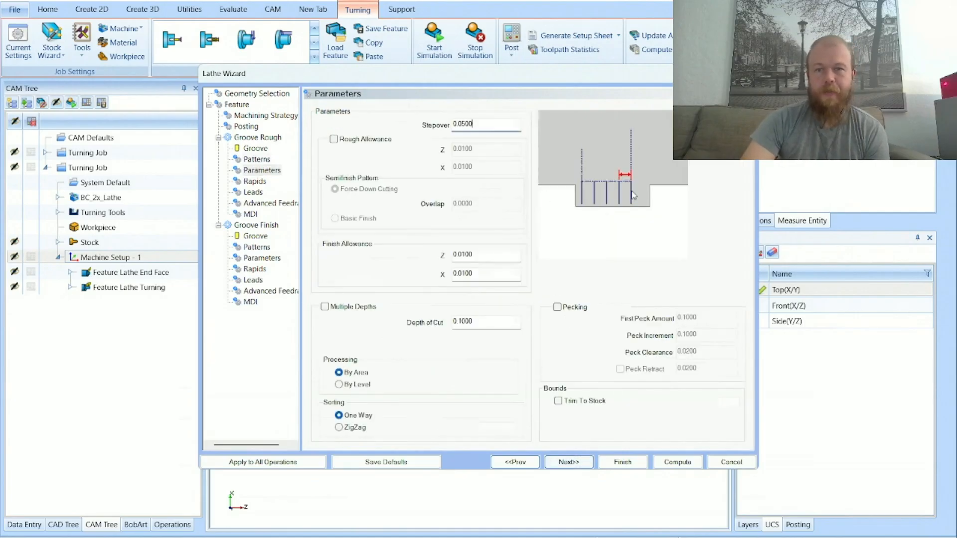
left_click(484, 259)
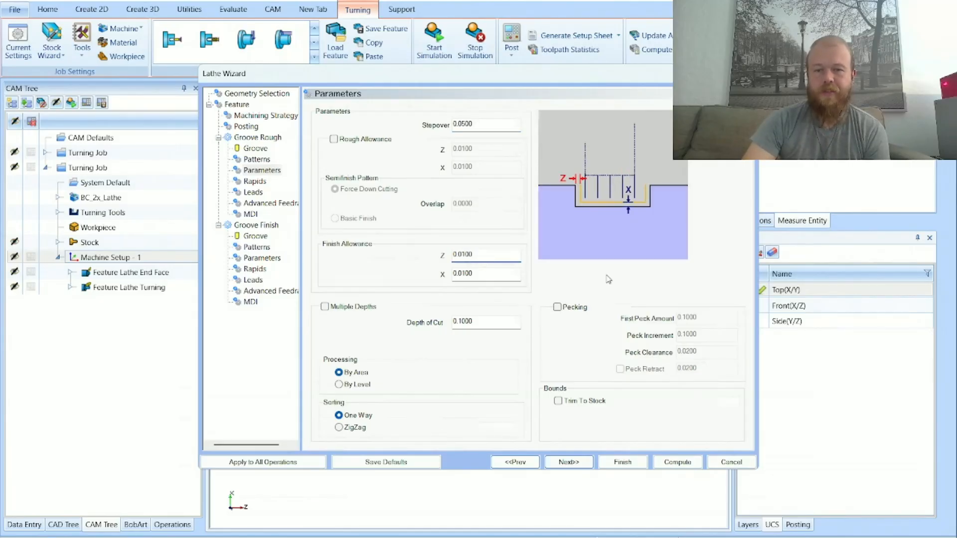
left_click(581, 308)
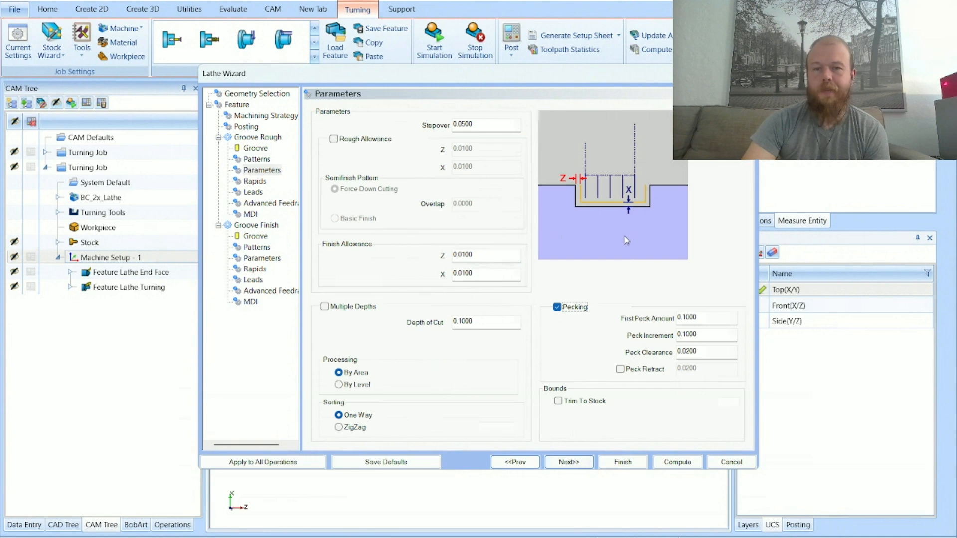
left_click(705, 317)
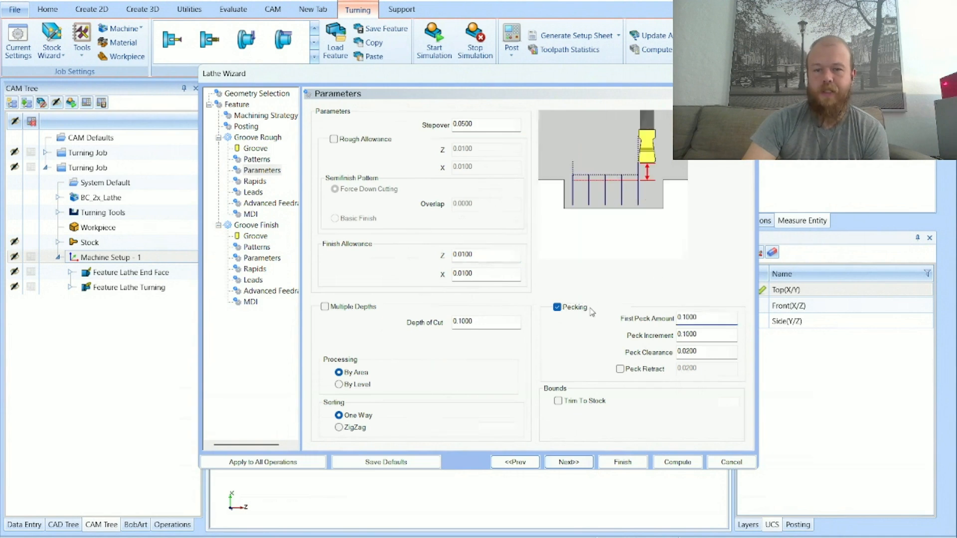
Keep the default rapids, leads and advanced feedrate settings for Groove Rough
left_click(568, 464)
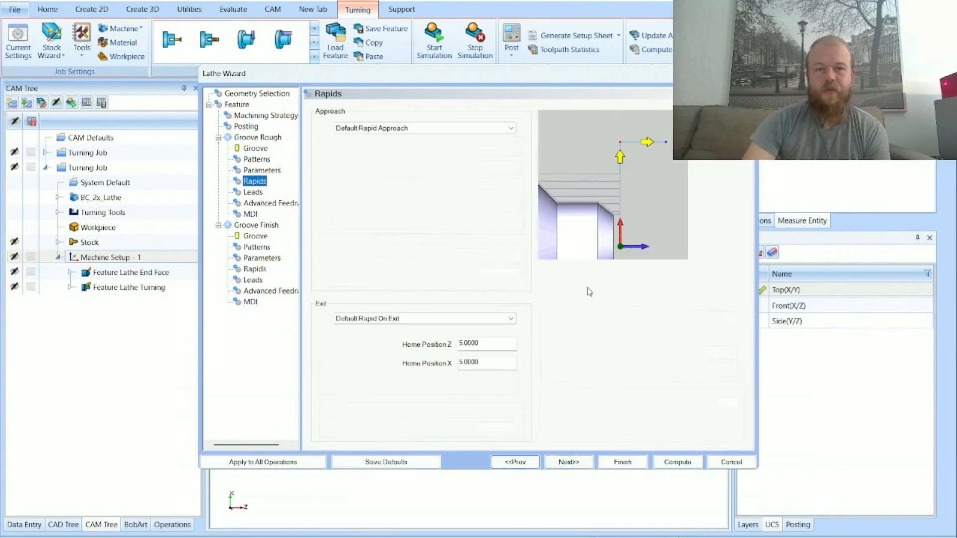
left_click(577, 464)
left_click(568, 463)
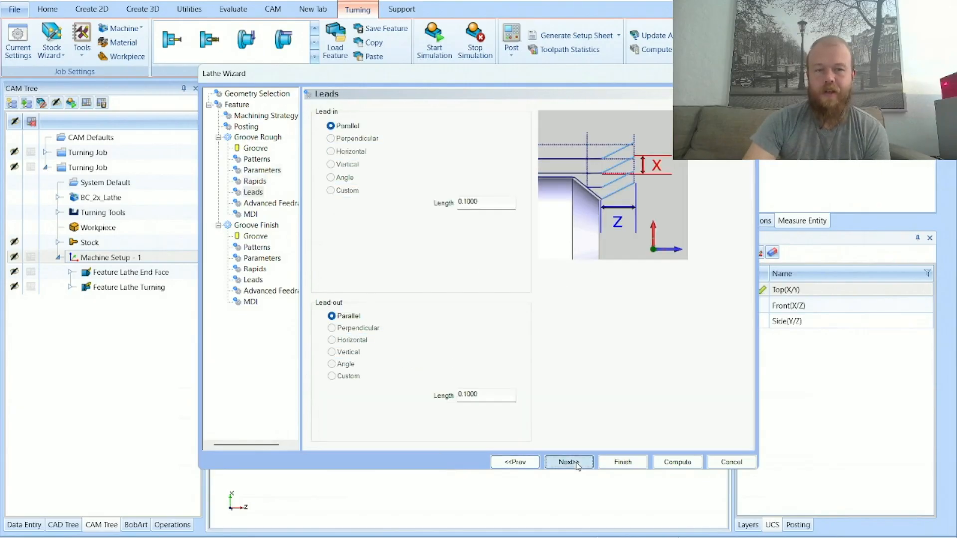
left_click(577, 463)
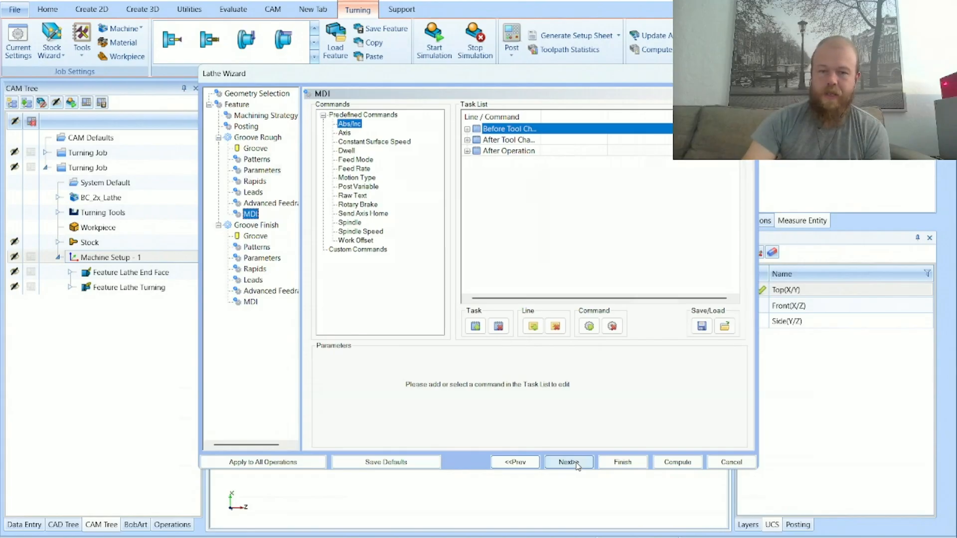
Assign the 1/8 WIDE - 1/64 RAD - OD GROOVE-1 tool already in the crib to Groove Finish
left_click(577, 463)
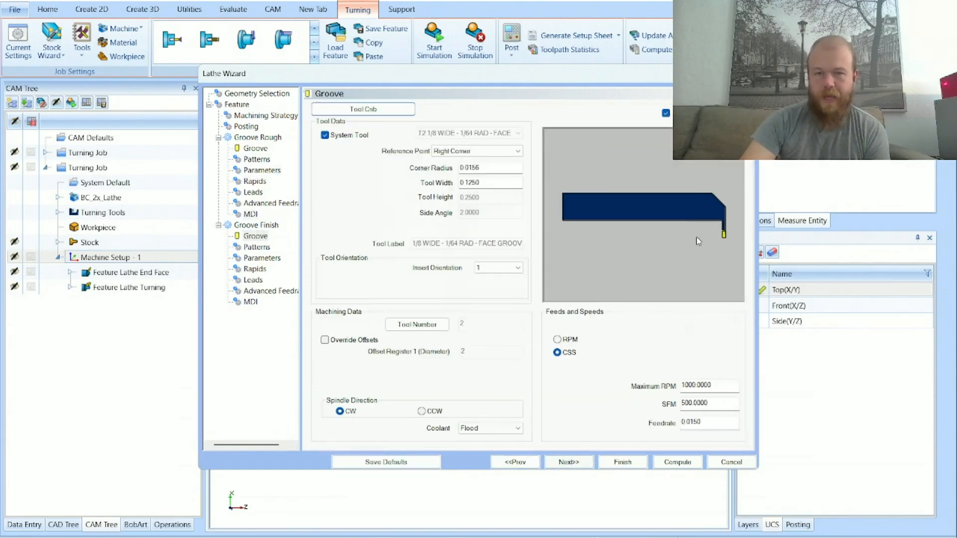
left_click(389, 110)
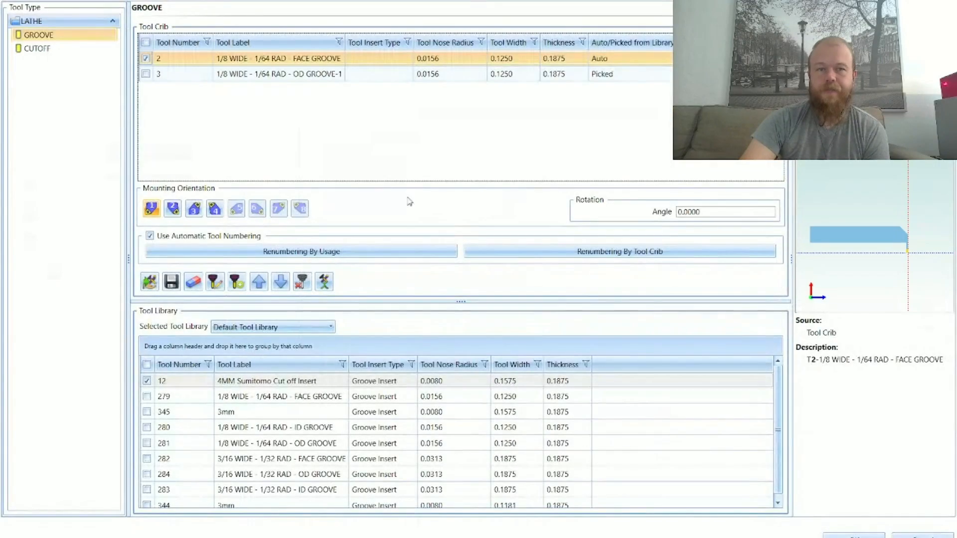
left_click(366, 76)
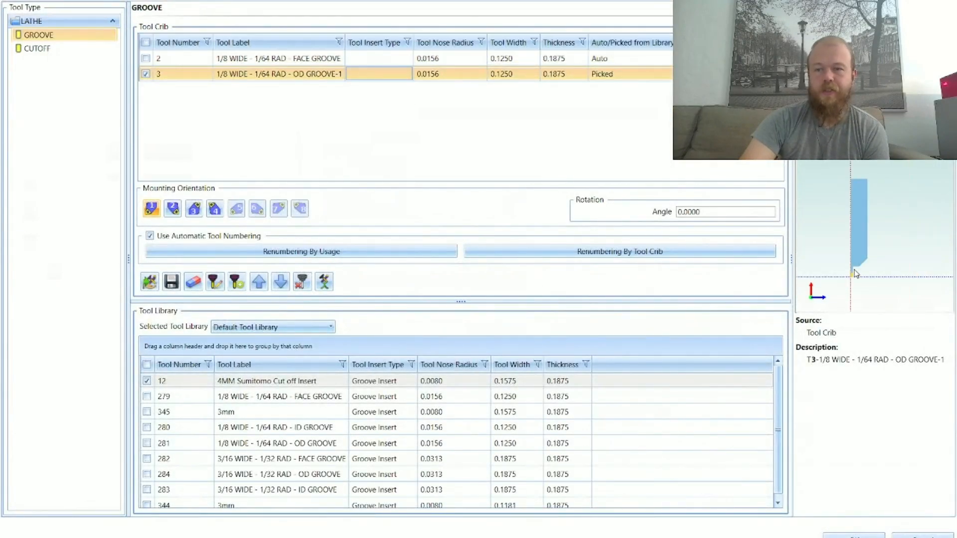
left_click(854, 536)
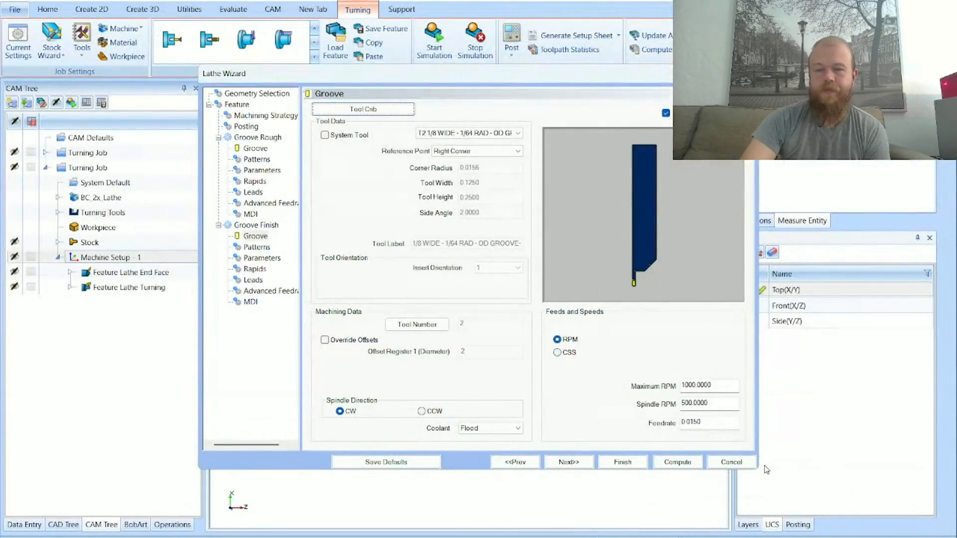
Compare Basic Finish with Force Down Cutting for the groove finish pattern, keeping Force Down Cutting, and check its Overlap setting
left_click(576, 462)
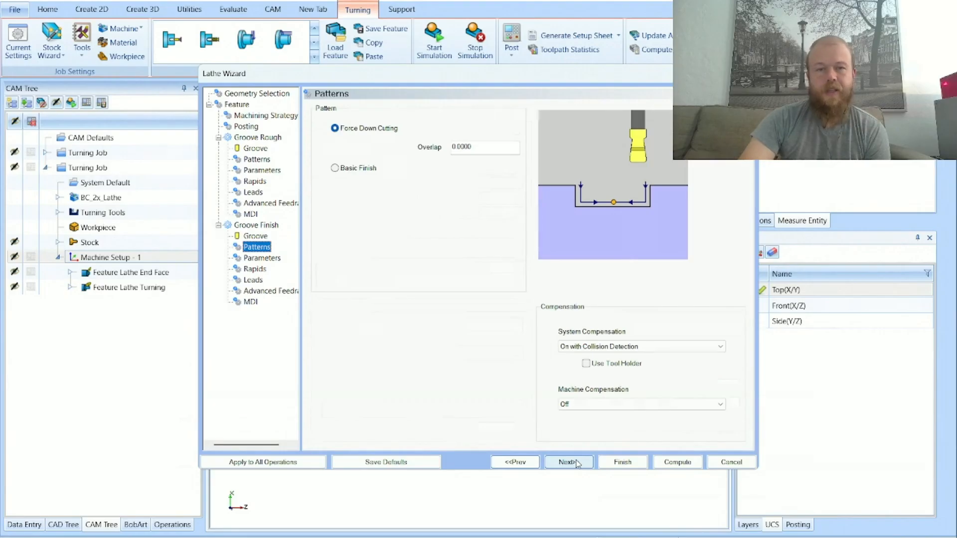
left_click(358, 169)
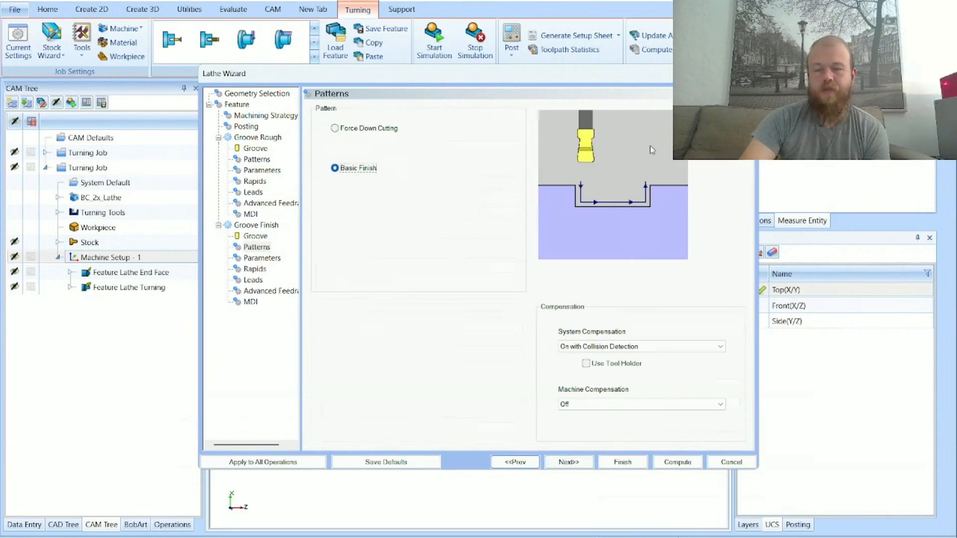
left_click(374, 130)
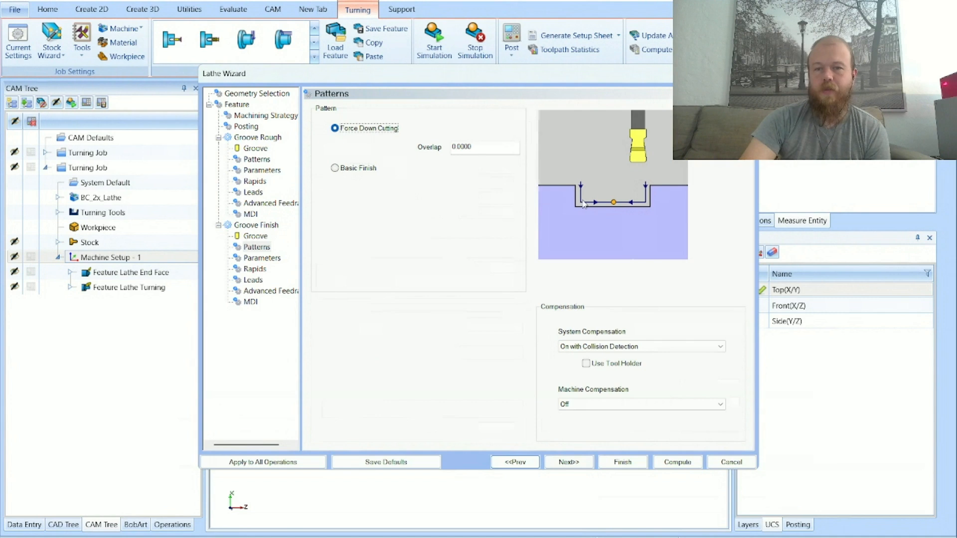
key("Tab")
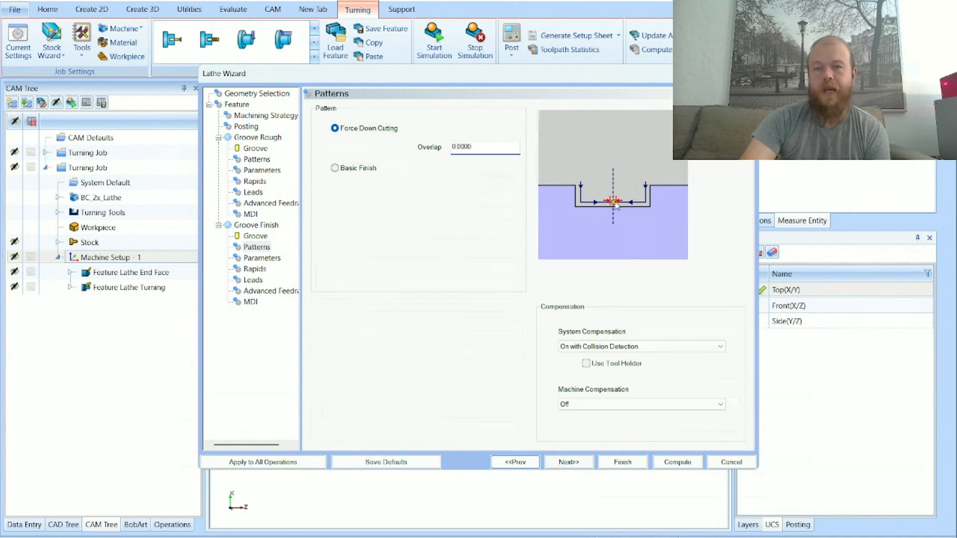
Keep the remaining Groove Finish settings at their defaults and compute the groove feature's toolpaths
left_click(569, 462)
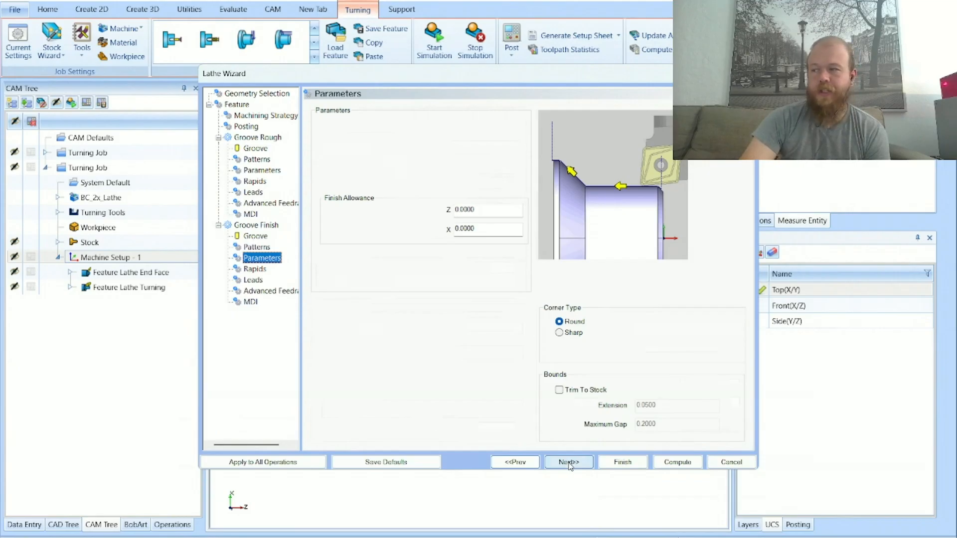
left_click(569, 463)
left_click(569, 463)
left_click(569, 463)
left_click(569, 462)
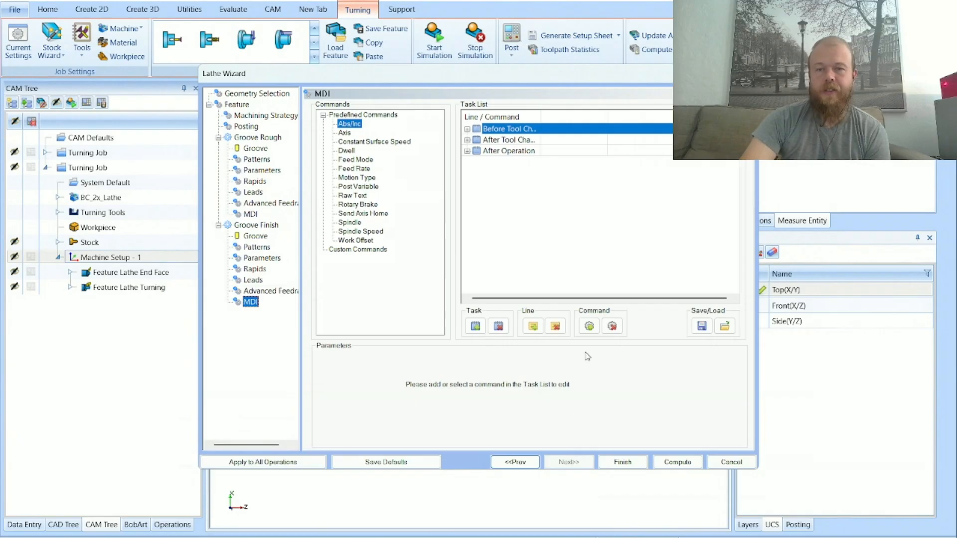
left_click(676, 462)
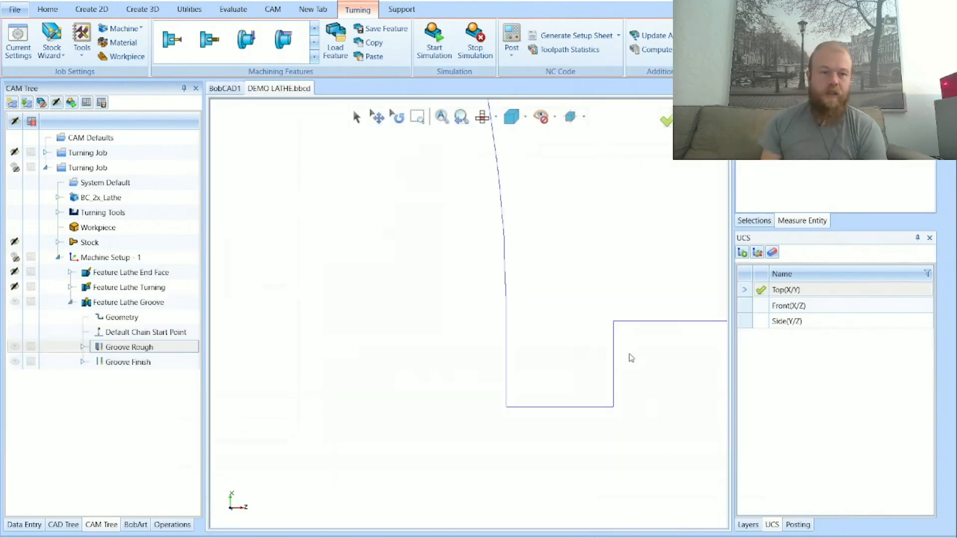
Measure the length of the horizontal line at the bottom of the part's undercut
scroll(533, 394, "down", 5)
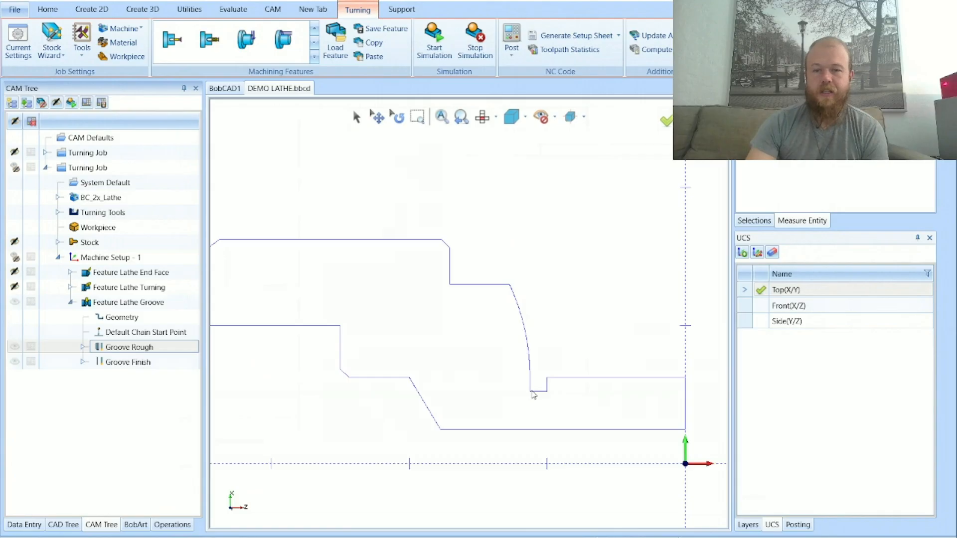
scroll(534, 394, "down", 2)
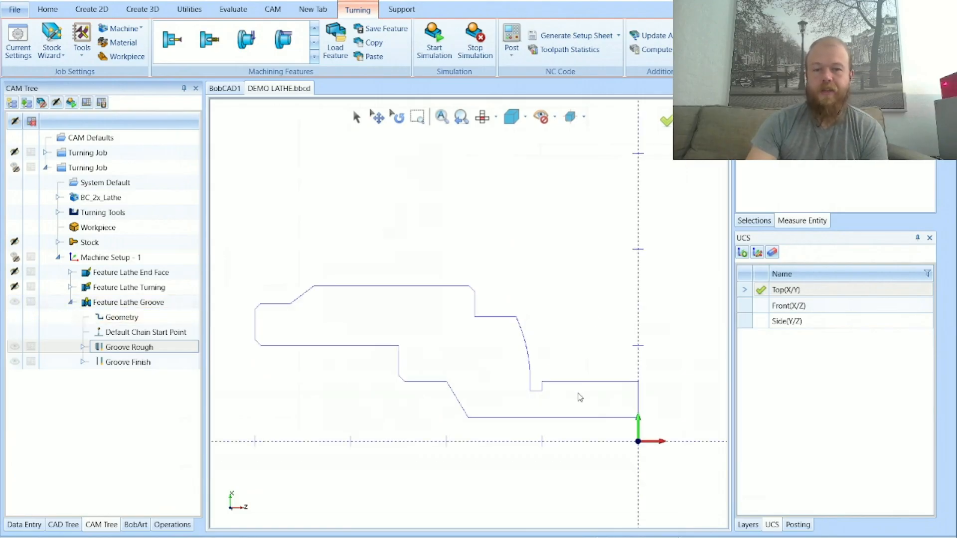
scroll(498, 379, "up", 5)
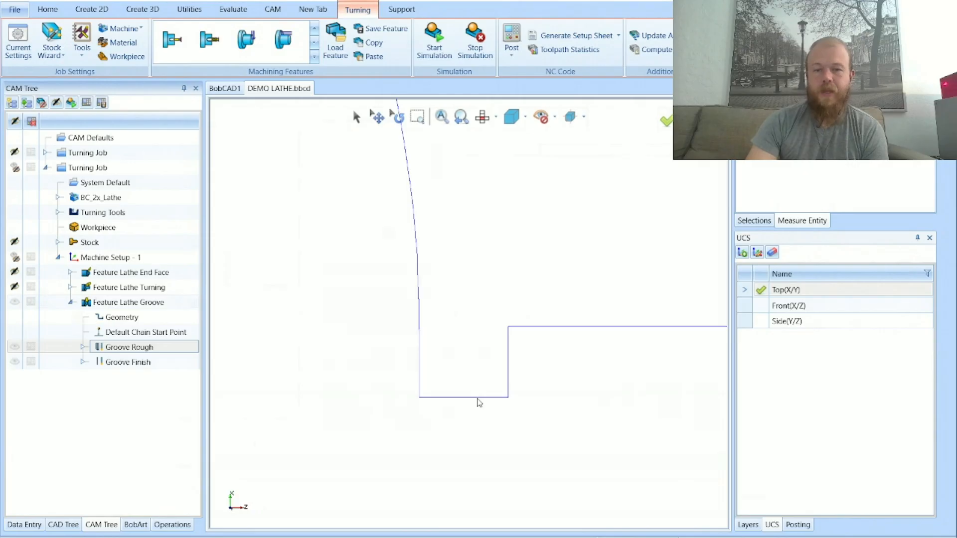
left_click(235, 10)
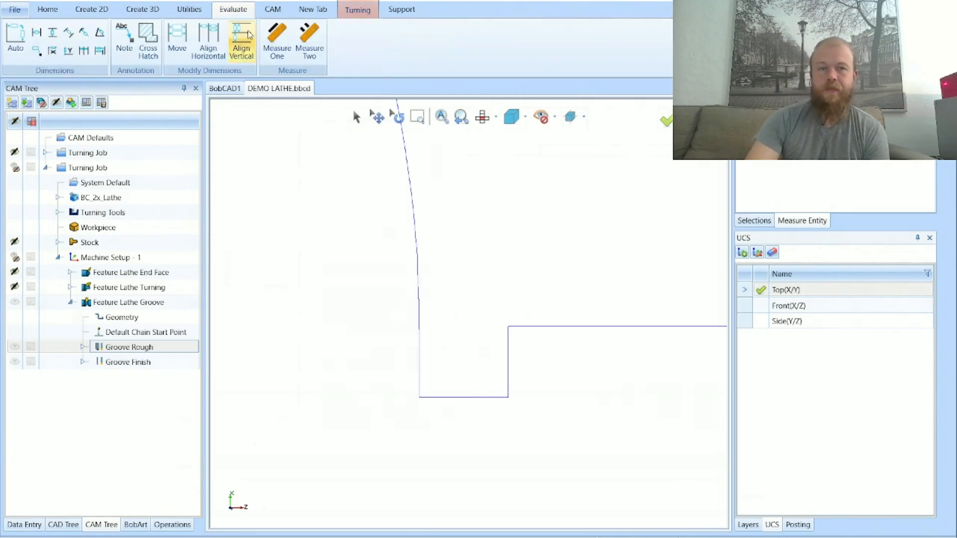
left_click(277, 42)
left_click(494, 398)
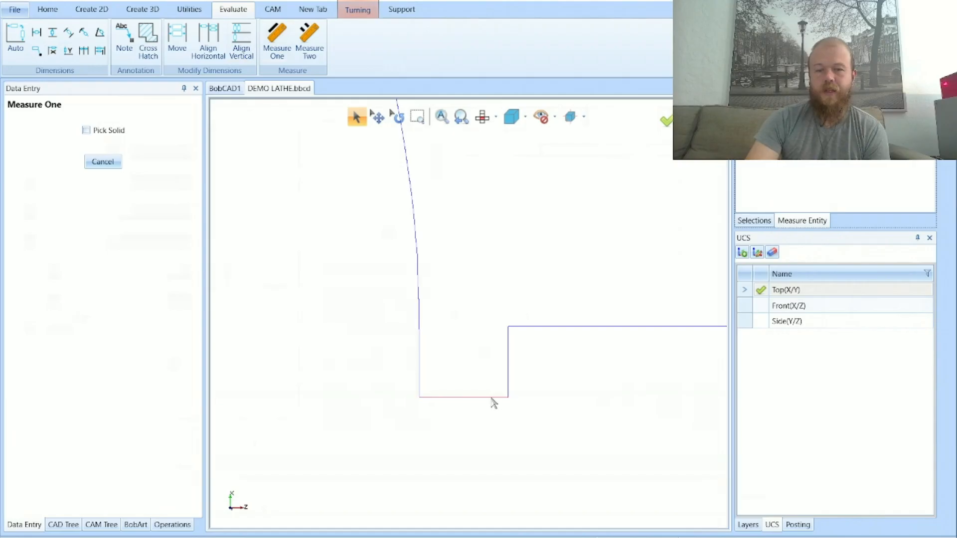
scroll(807, 179, "down", 3)
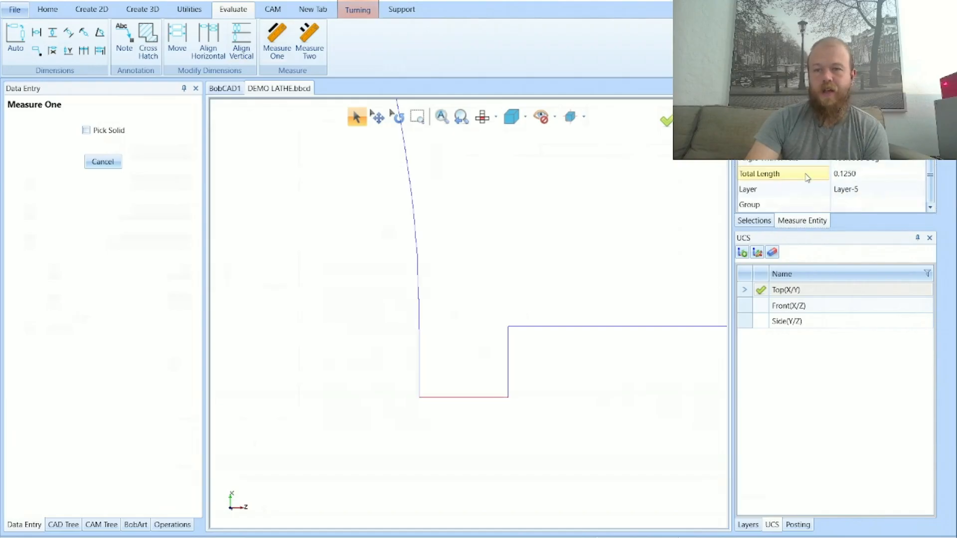
left_click(850, 180)
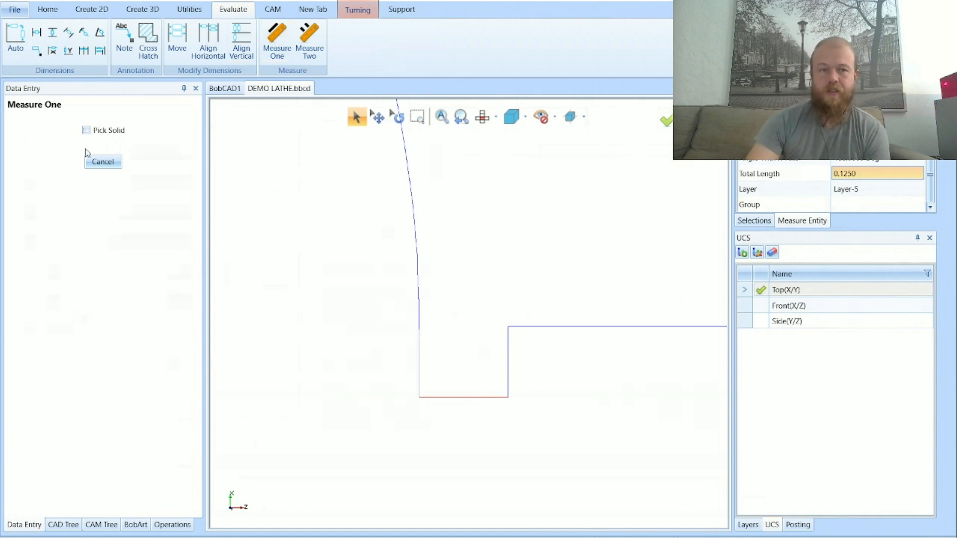
left_click(103, 162)
Modify the Groove Rough tool, halving its width to 0.0625, and keep the change for all operations that use the same tool
left_click(101, 525)
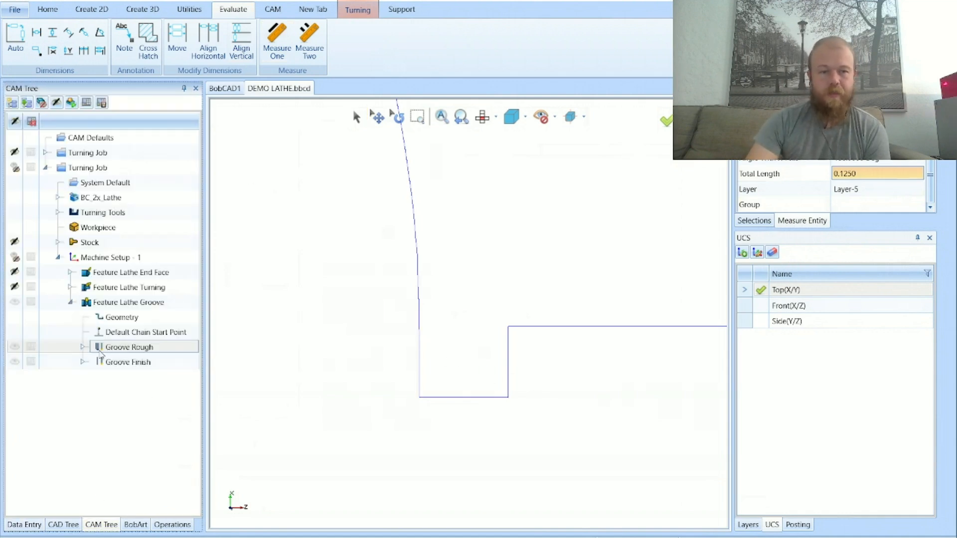
right_click(127, 303)
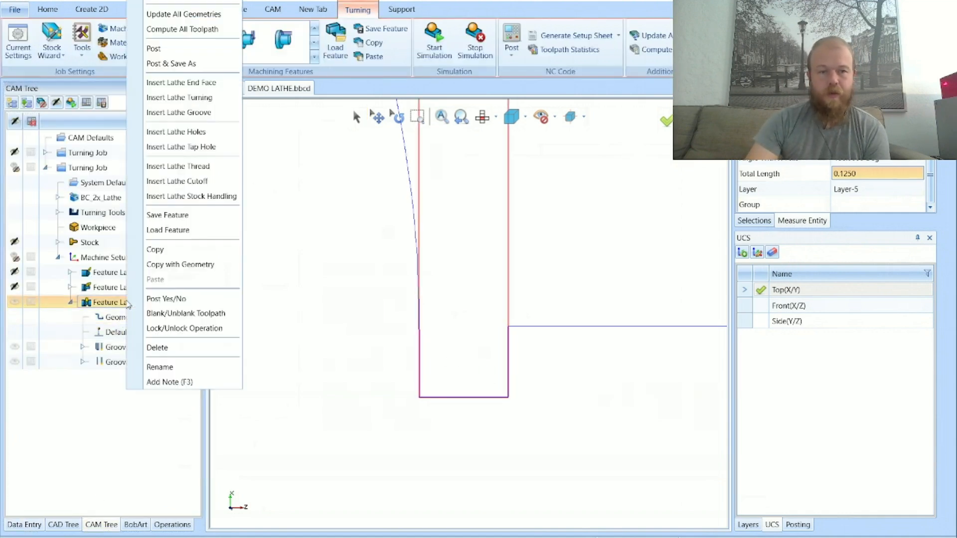
left_click(158, 7)
left_click(256, 138)
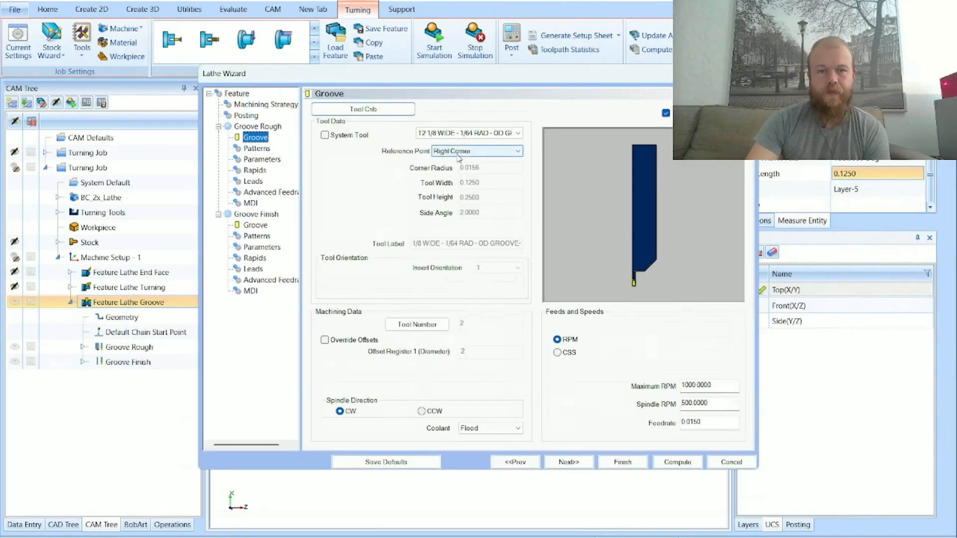
left_click(441, 134)
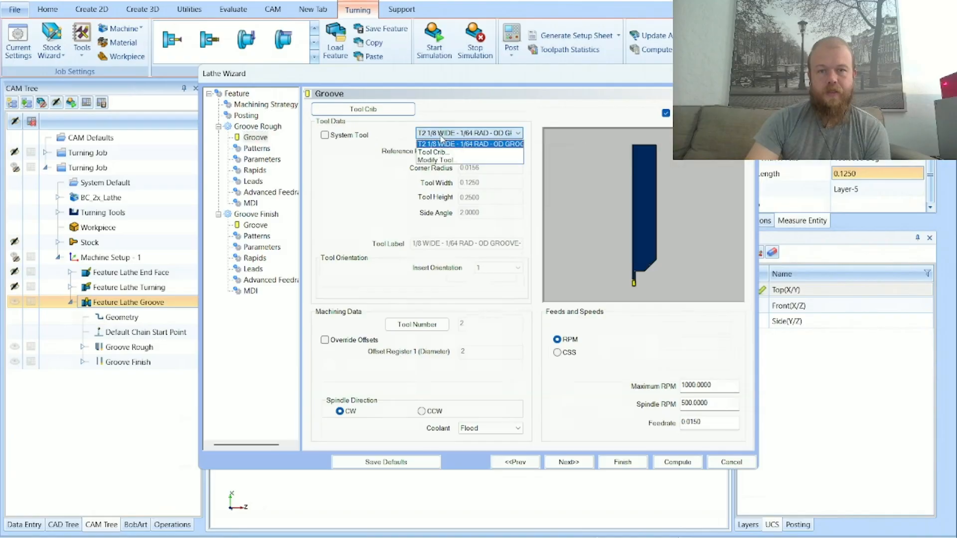
left_click(448, 161)
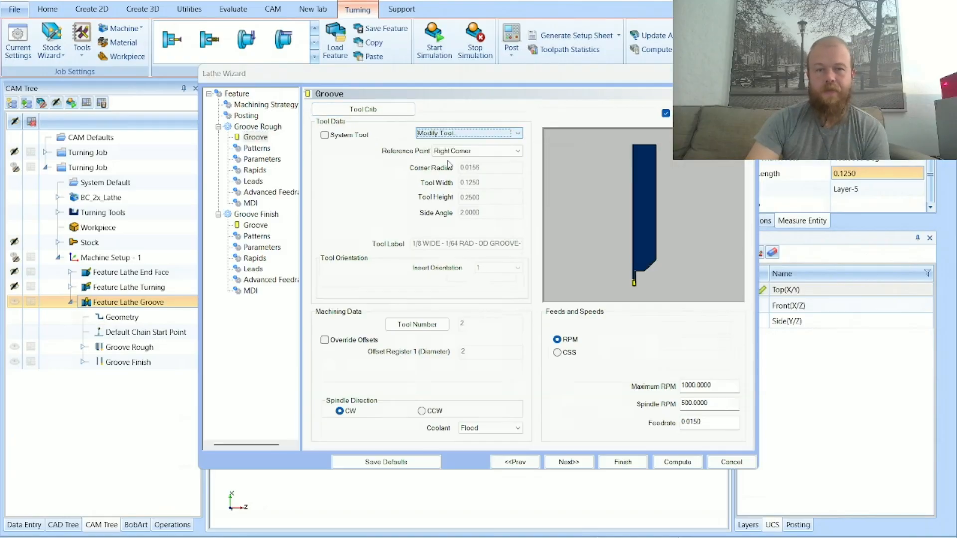
left_click(387, 241)
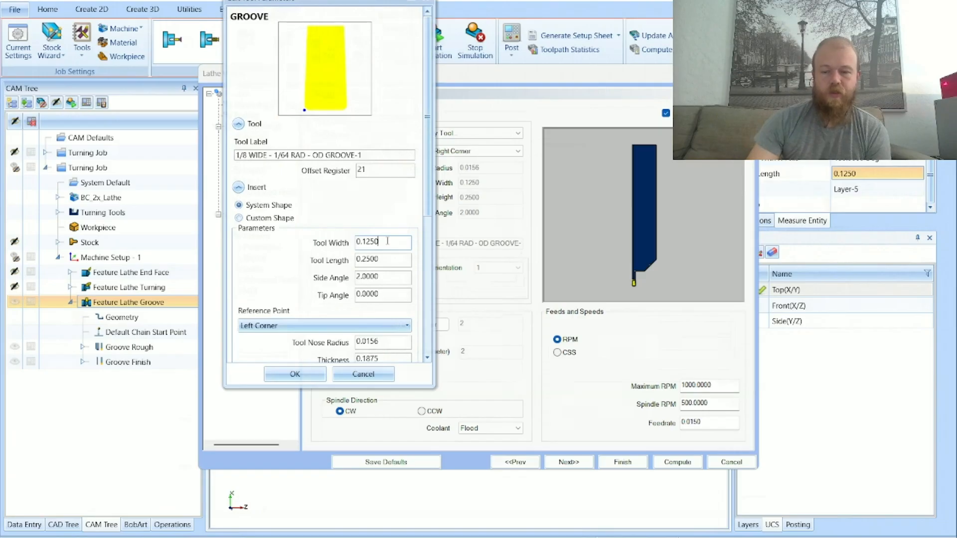
type("/2")
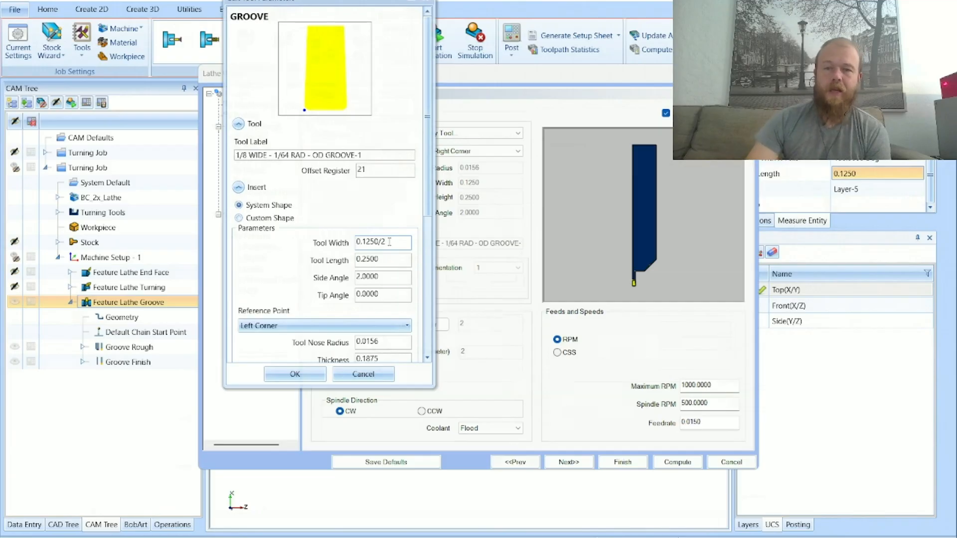
left_click(390, 261)
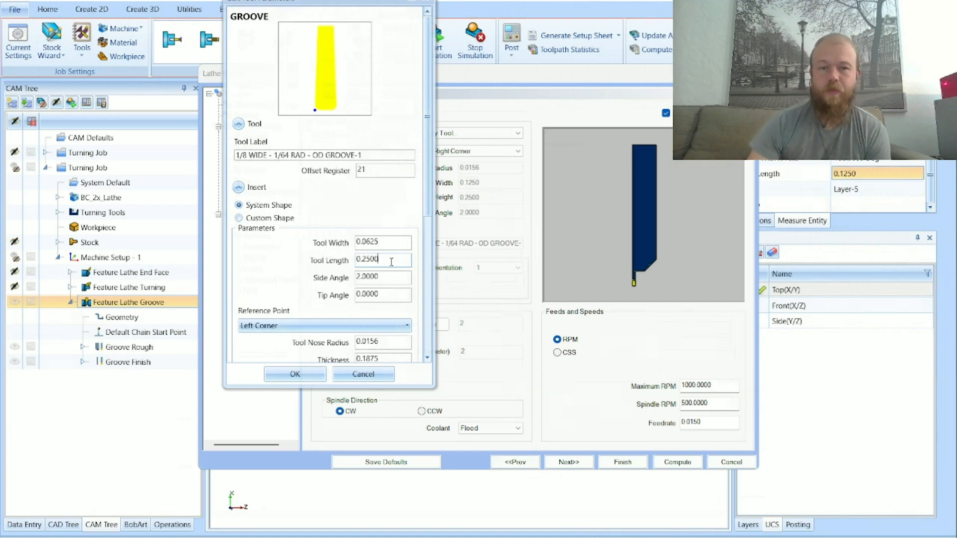
left_click(294, 375)
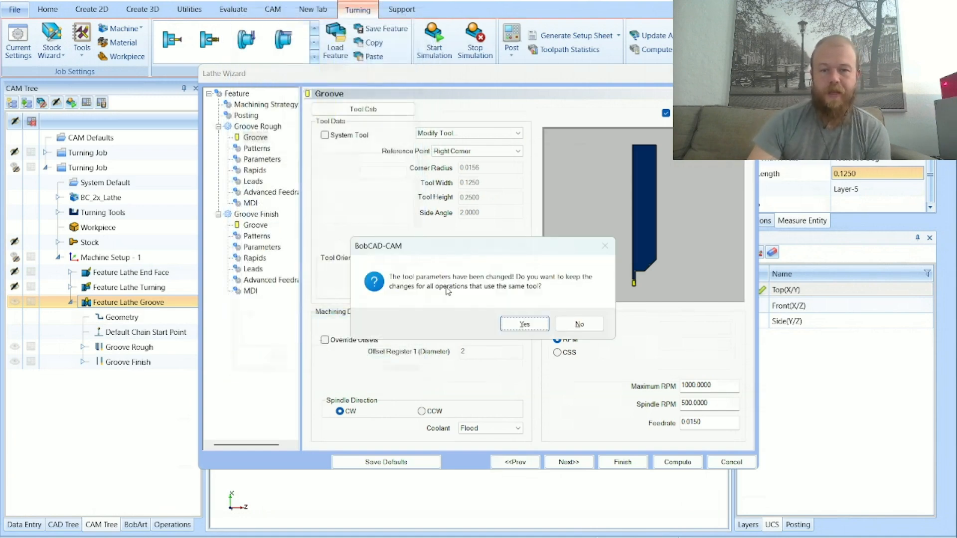
left_click(531, 328)
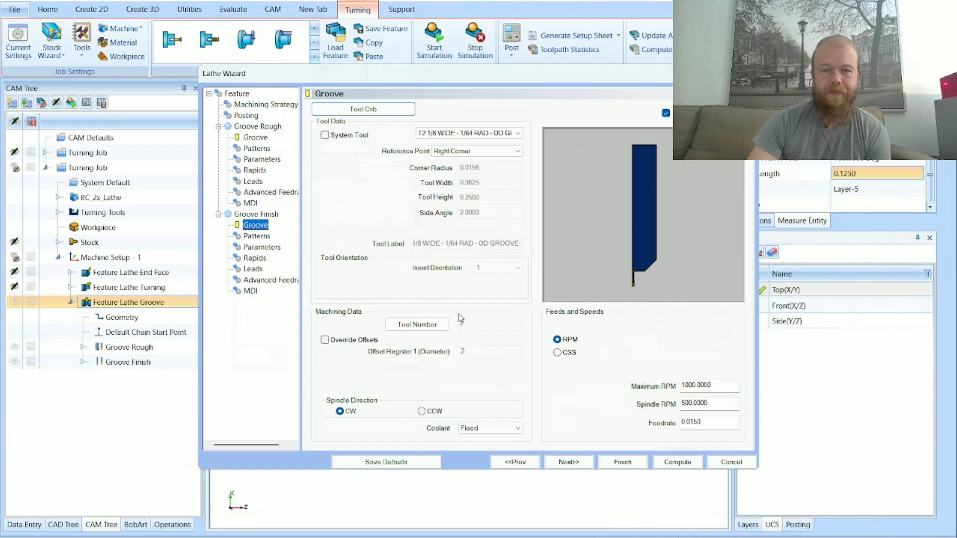
Recompute the groove feature with the narrower tool and check the toolpaths against the part profile
left_click(674, 464)
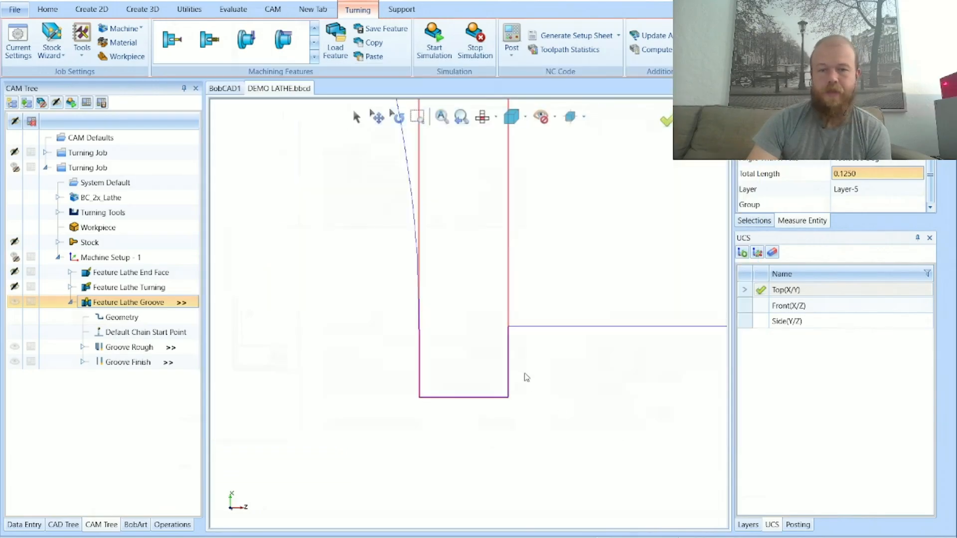
scroll(467, 443, "down", 2)
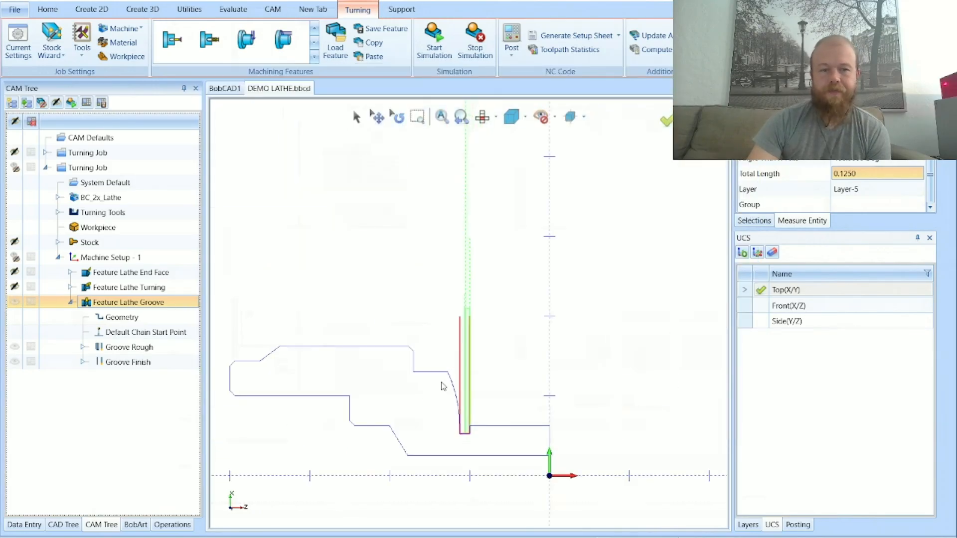
scroll(443, 385, "down", 2)
scroll(449, 399, "up", 2)
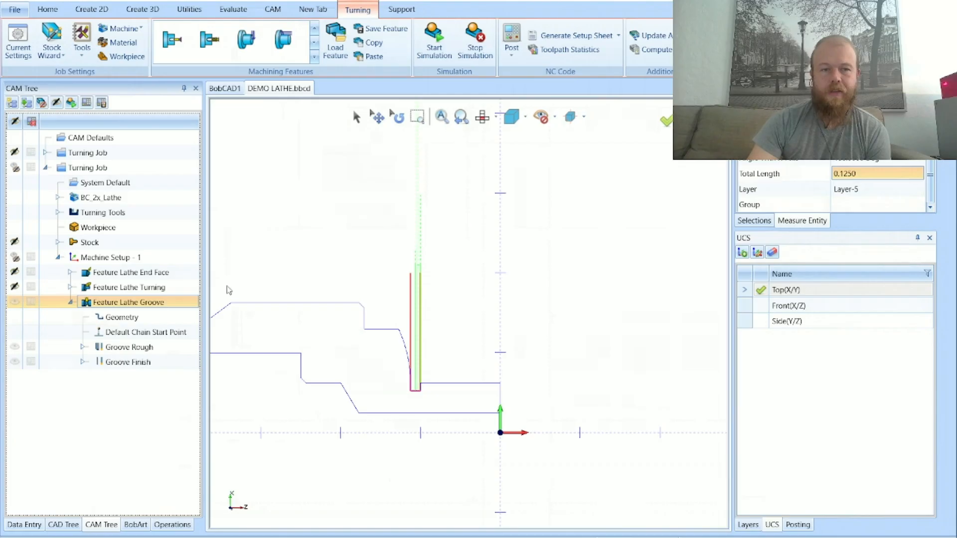
left_click(160, 156)
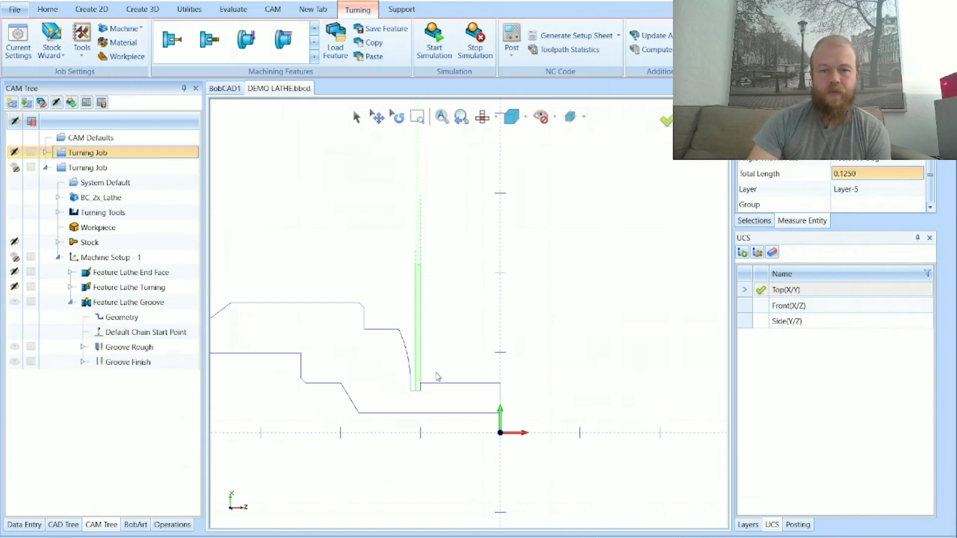
scroll(396, 377, "down", 2)
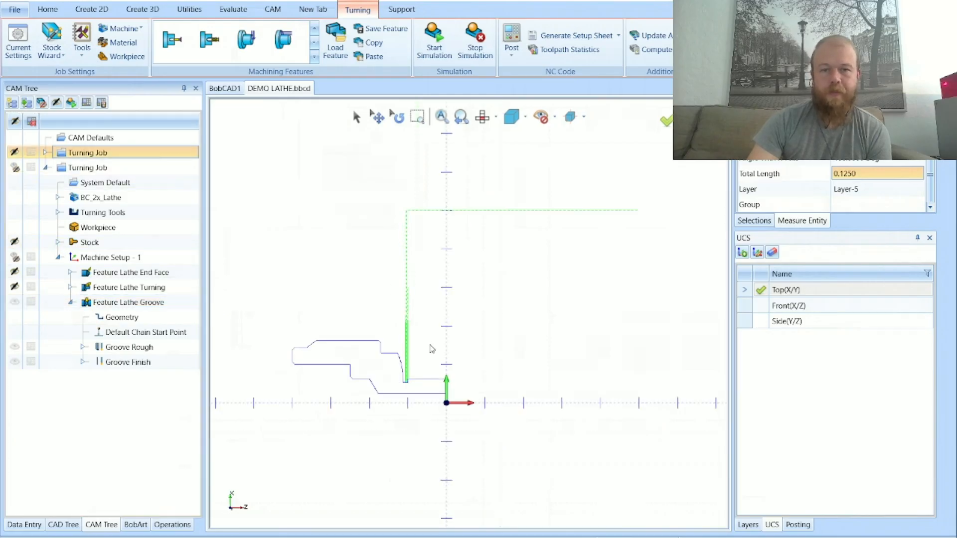
Backplot Groove Rough, advance to the next rapid move above the groove and inspect the tool position
right_click(177, 349)
left_click(233, 195)
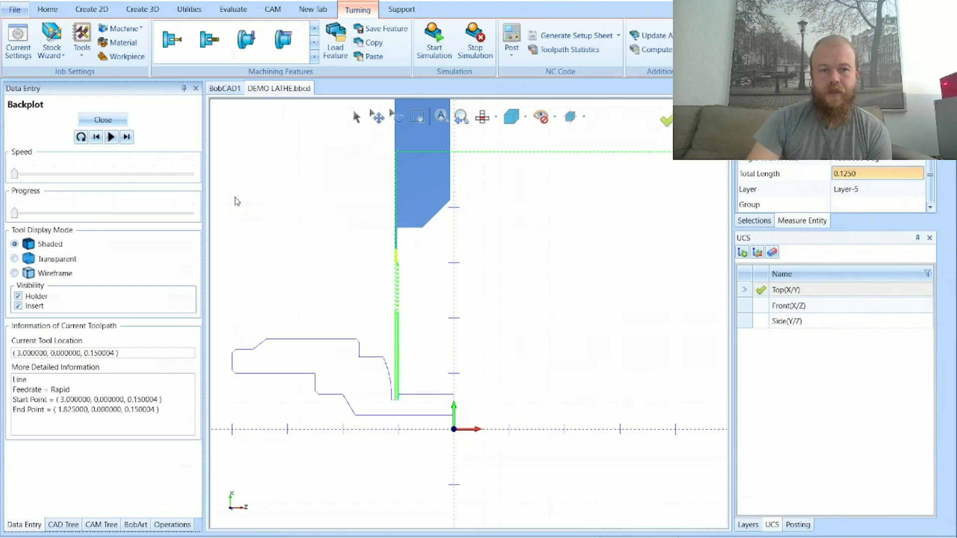
left_click(126, 138)
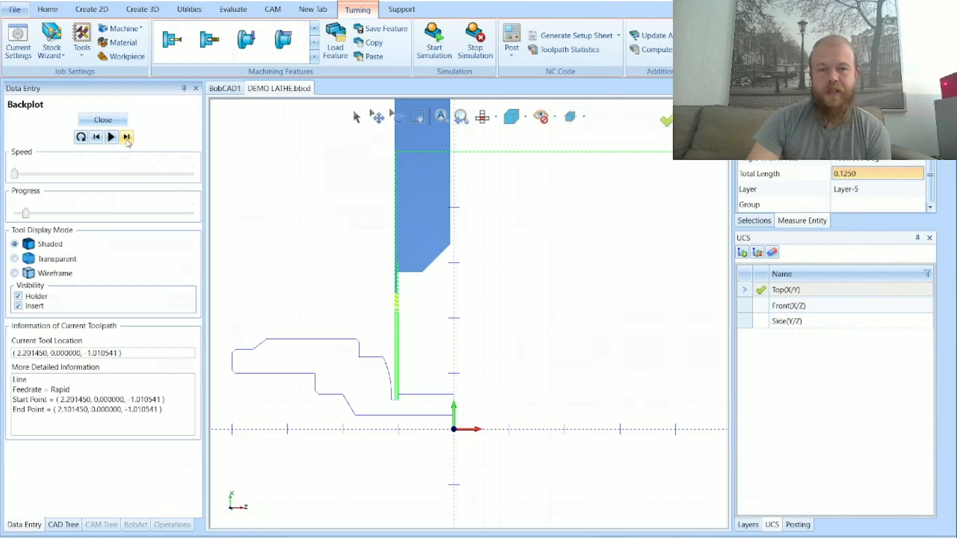
scroll(373, 276, "up", 5)
scroll(419, 286, "up", 2)
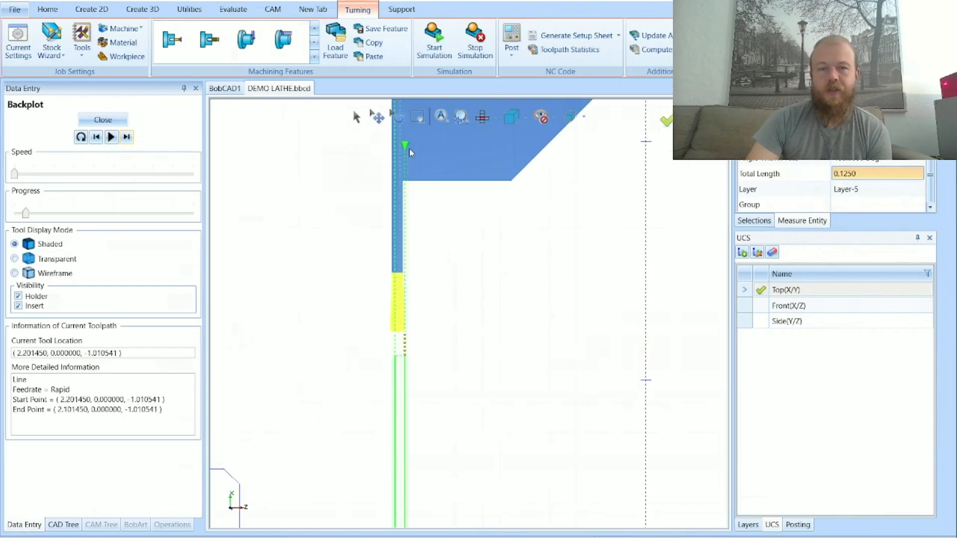
scroll(409, 149, "up", 8)
scroll(391, 172, "down", 8)
scroll(396, 279, "down", 3)
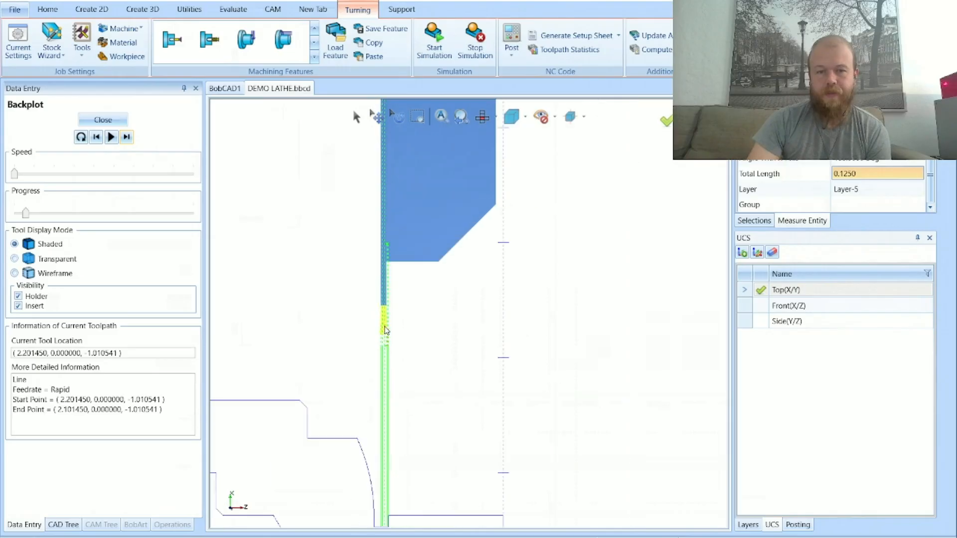
Advance the backplot to the first plunging feed move, examine its path down to the undercut and close the backplot
left_click(126, 138)
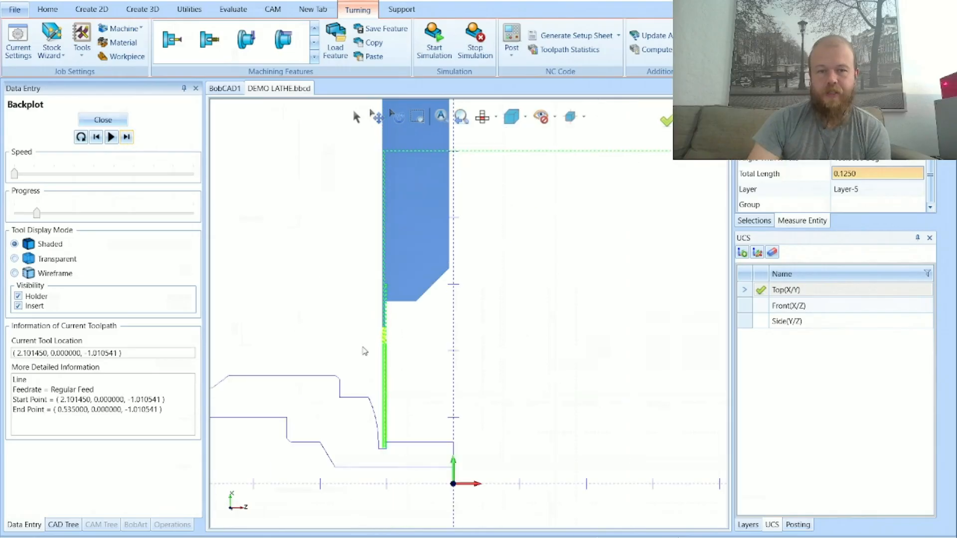
scroll(368, 349, "up", 4)
scroll(361, 311, "down", 2)
scroll(364, 349, "down", 3)
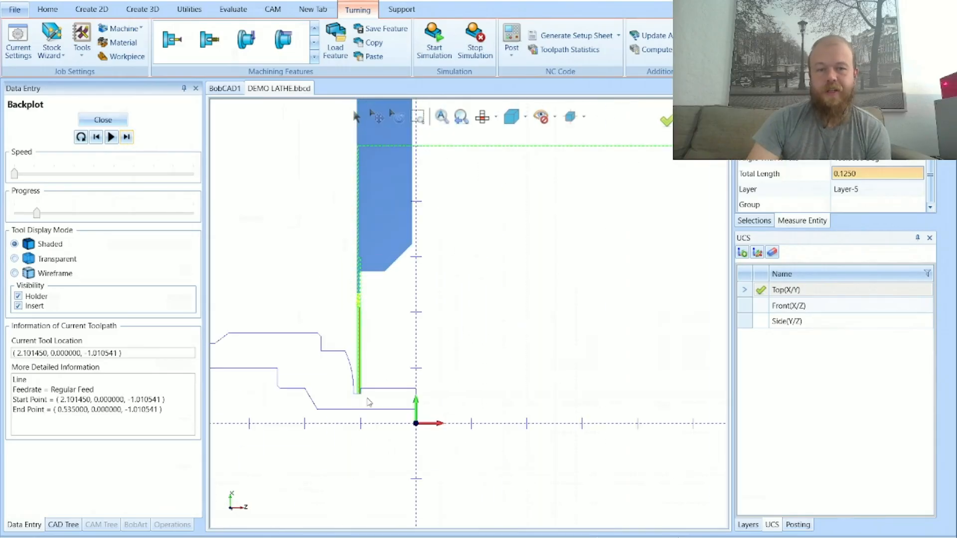
scroll(366, 397, "up", 4)
scroll(374, 395, "down", 2)
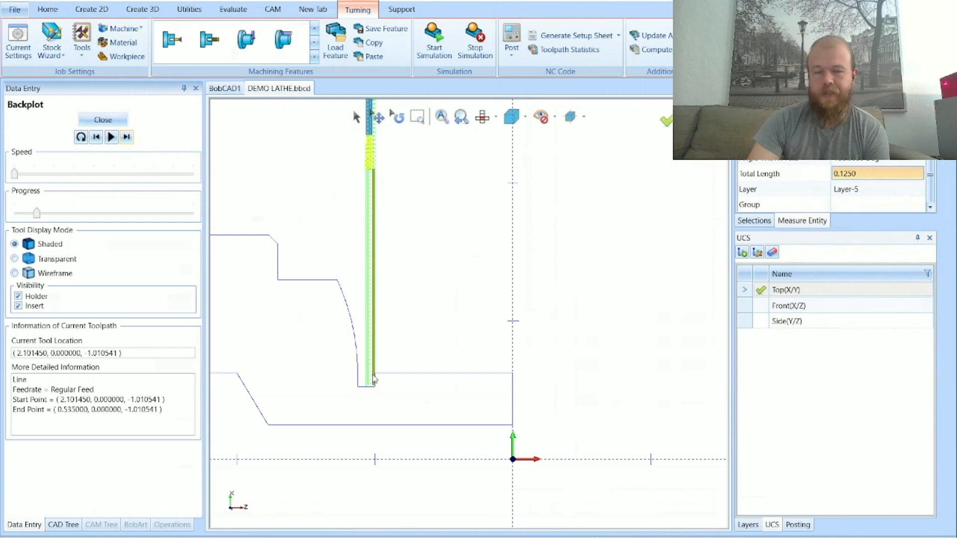
left_click(103, 120)
Set the groove feature's Top of Feature constraint to From Geometry and recompute its toolpaths
left_click(149, 302)
right_click(171, 306)
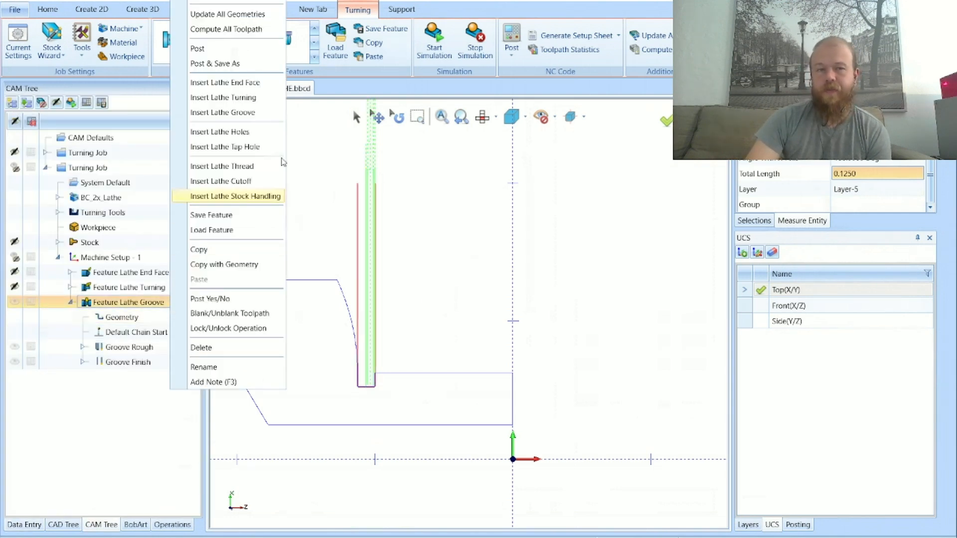
left_click(254, 3)
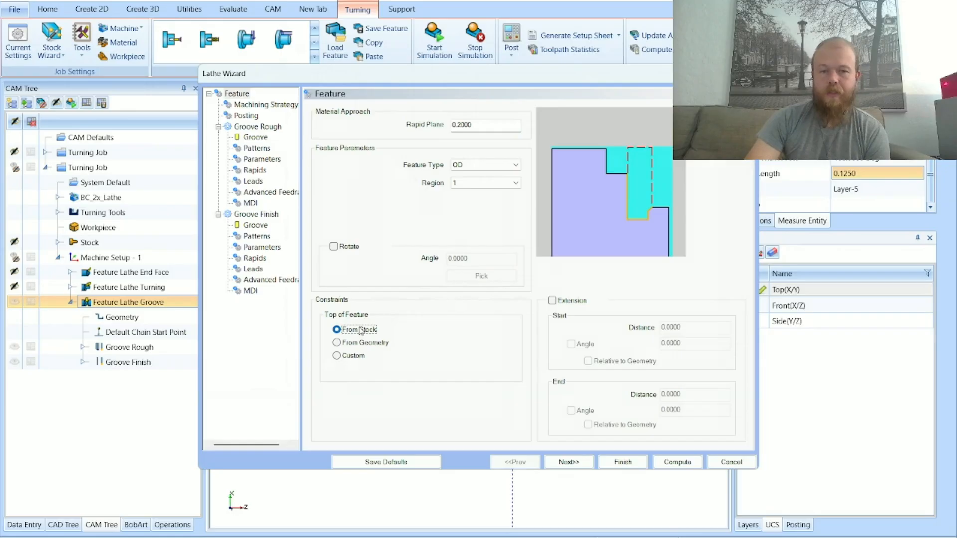
left_click(360, 343)
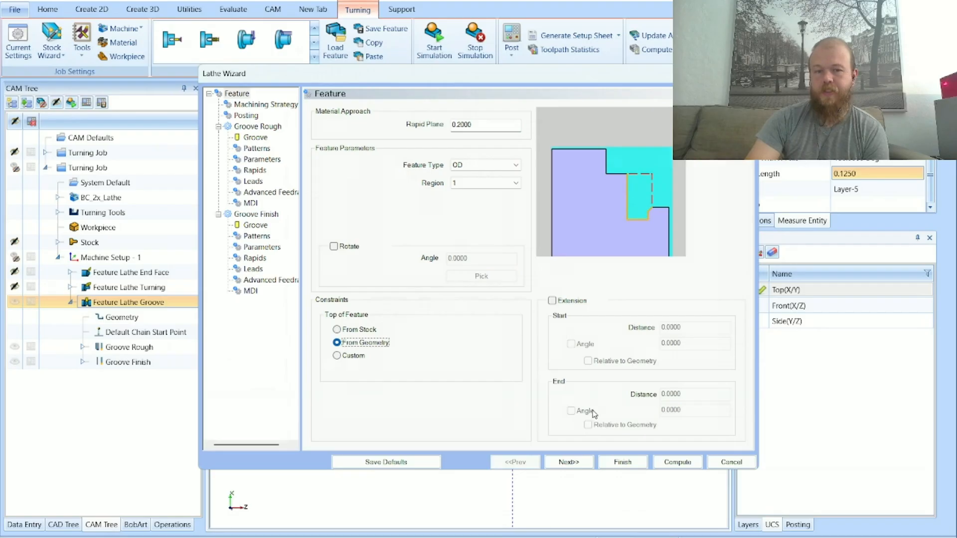
left_click(664, 457)
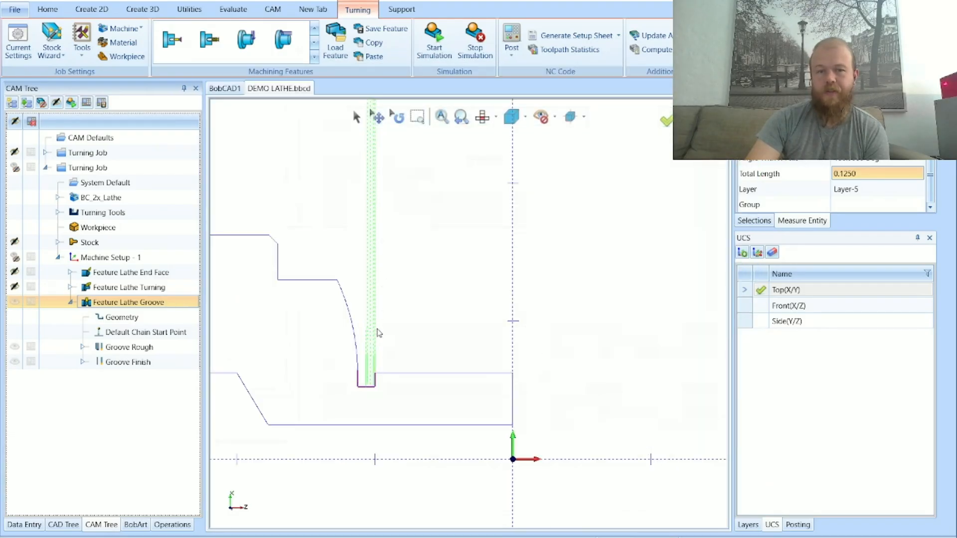
Backplot Groove Rough and advance to its first plunging feed move to inspect the tool above the undercut
scroll(367, 356, "up", 5)
right_click(148, 348)
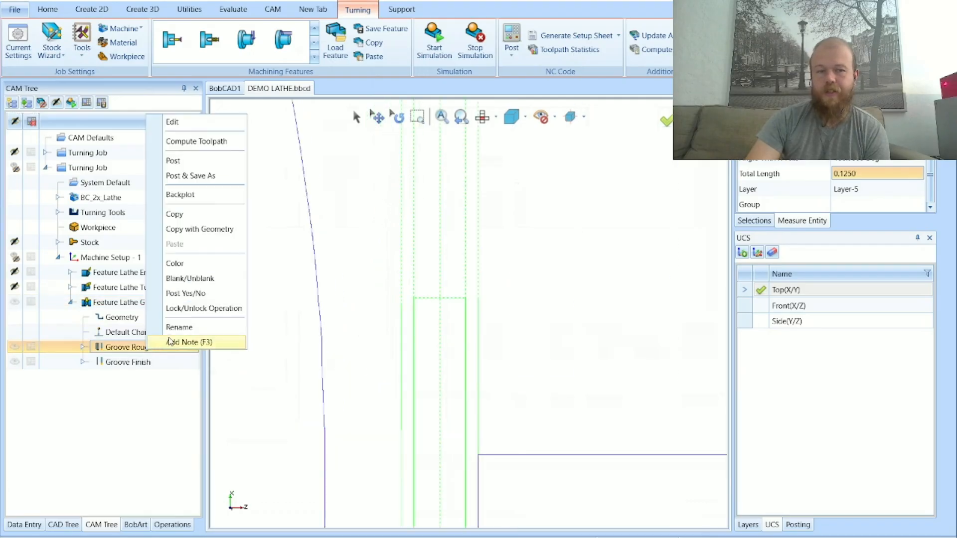
left_click(180, 195)
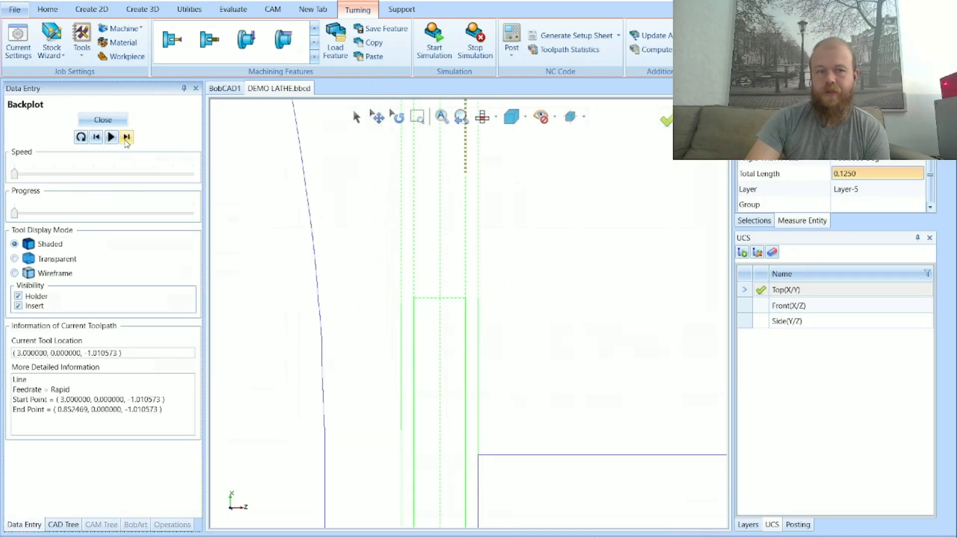
left_click(126, 136)
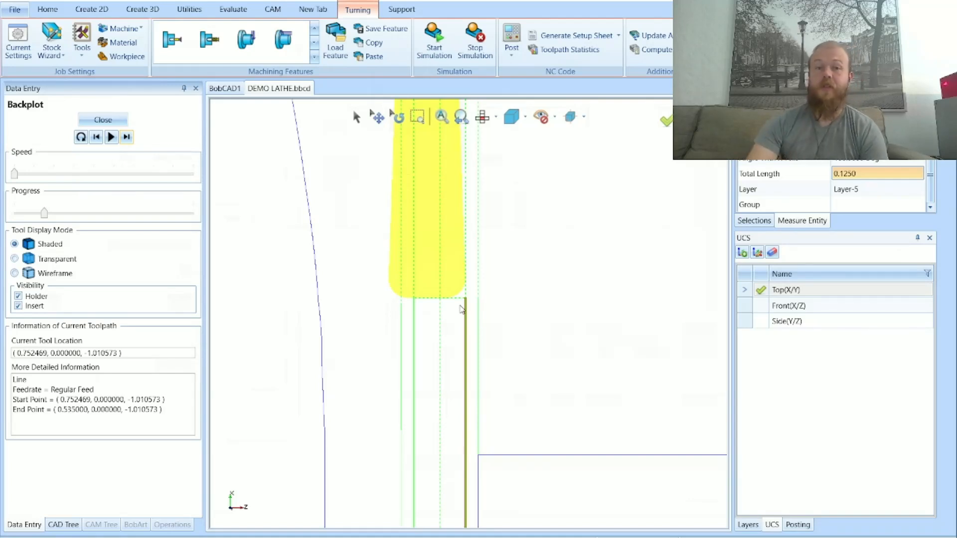
scroll(466, 301, "down", 3)
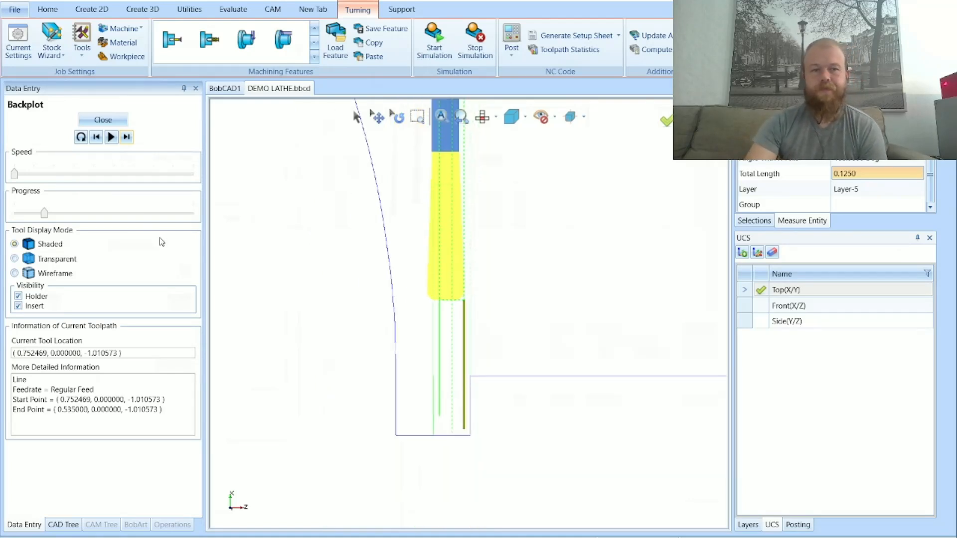
Advance the Groove Rough backplot through its following moves and close the backplot
left_click(126, 137)
left_click(126, 139)
left_click(126, 138)
left_click(126, 138)
left_click(127, 139)
left_click(126, 138)
left_click(127, 139)
left_click(103, 120)
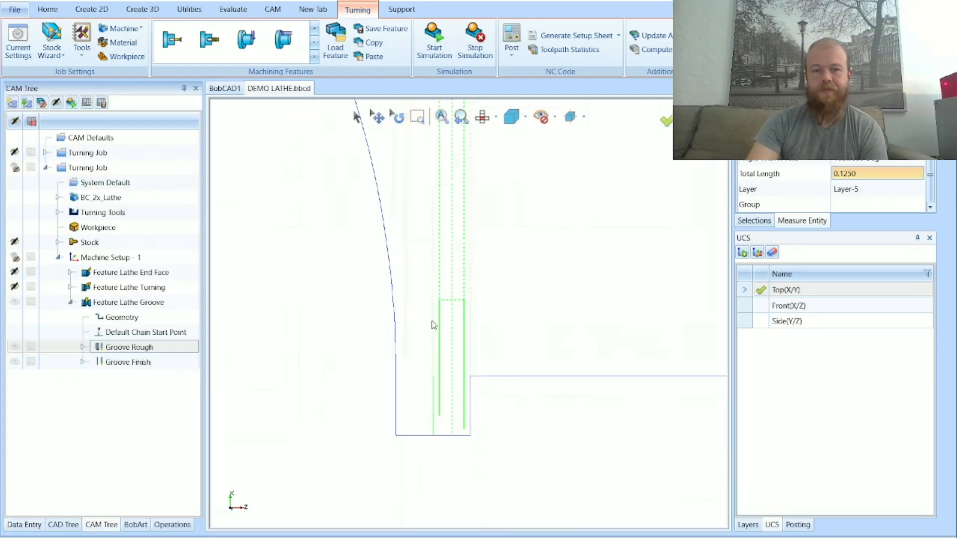
Inspect the Groove Finish toolpath against the part profile and blank the toolpaths of the groove feature
left_click(164, 362)
scroll(434, 449, "down", 5)
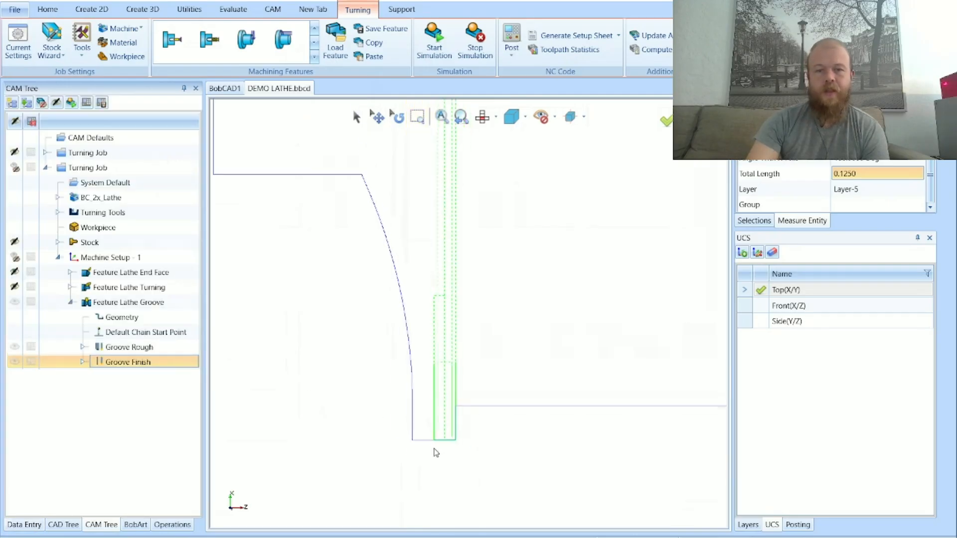
scroll(421, 447, "down", 3)
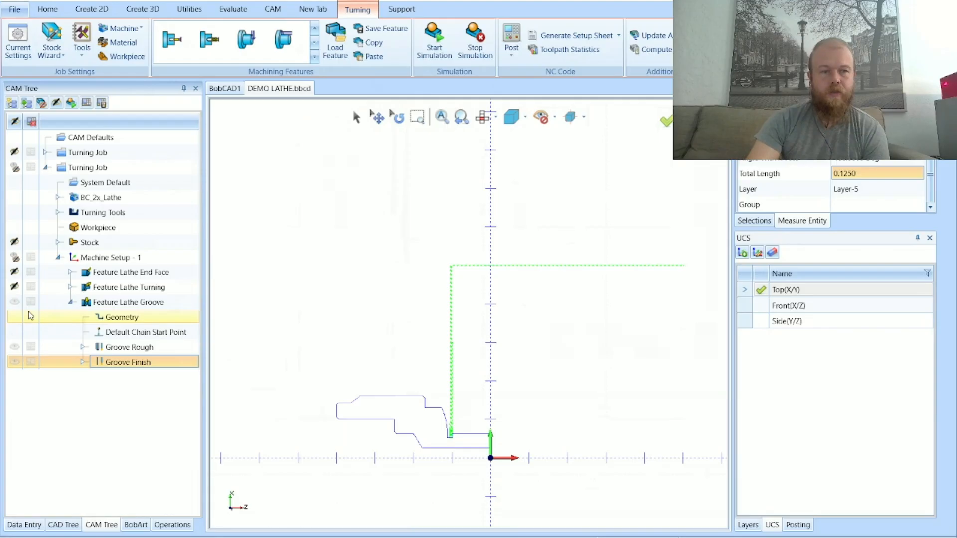
left_click(15, 303)
scroll(416, 470, "up", 5)
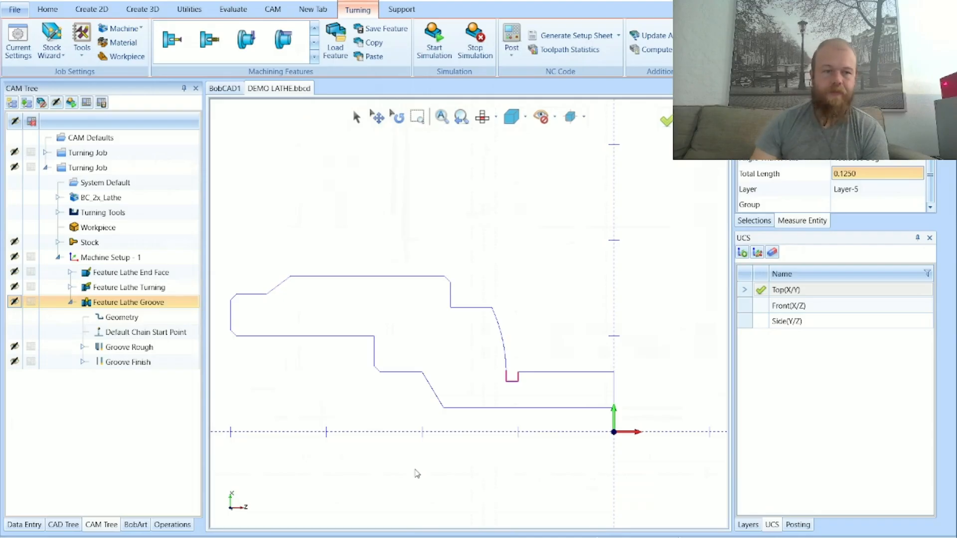
Add a Lathe Hole feature to Machine Setup - 1, positioned at the bore line's inner endpoint, and proceed to its feature parameters
right_click(185, 265)
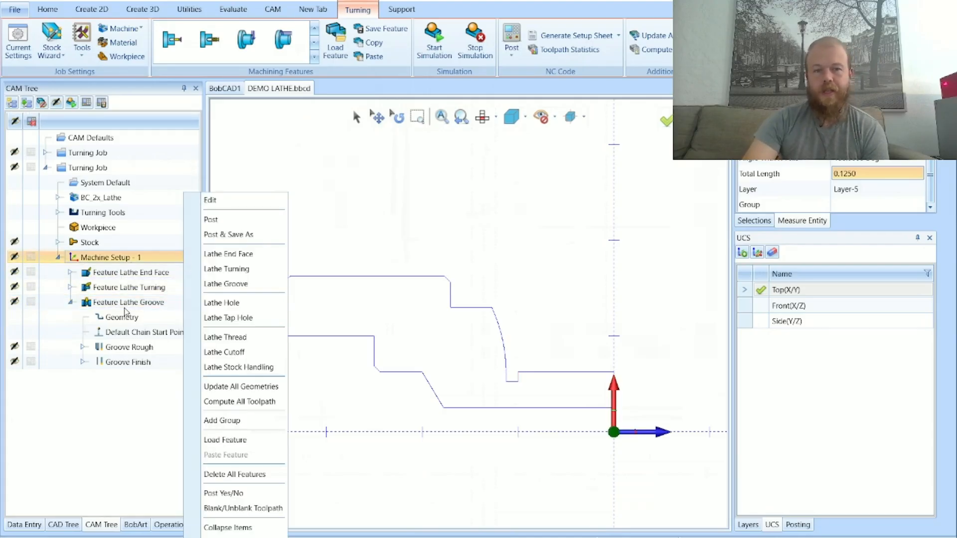
left_click(232, 305)
left_click(450, 158)
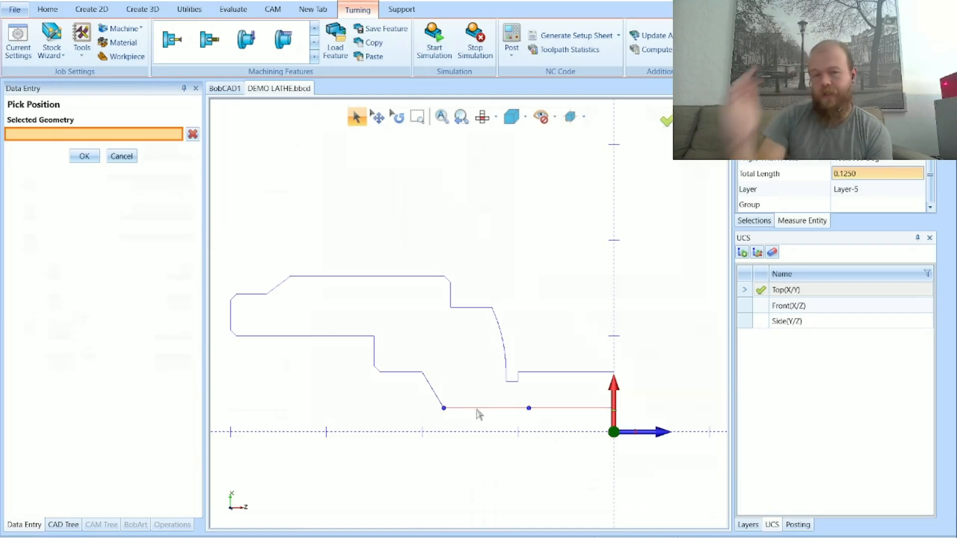
left_click(443, 409)
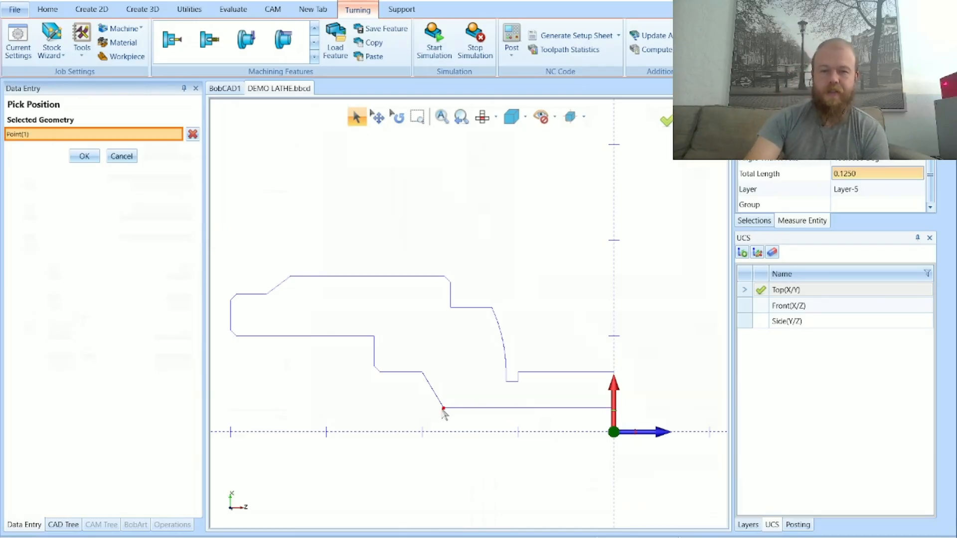
left_click(81, 160)
left_click(569, 463)
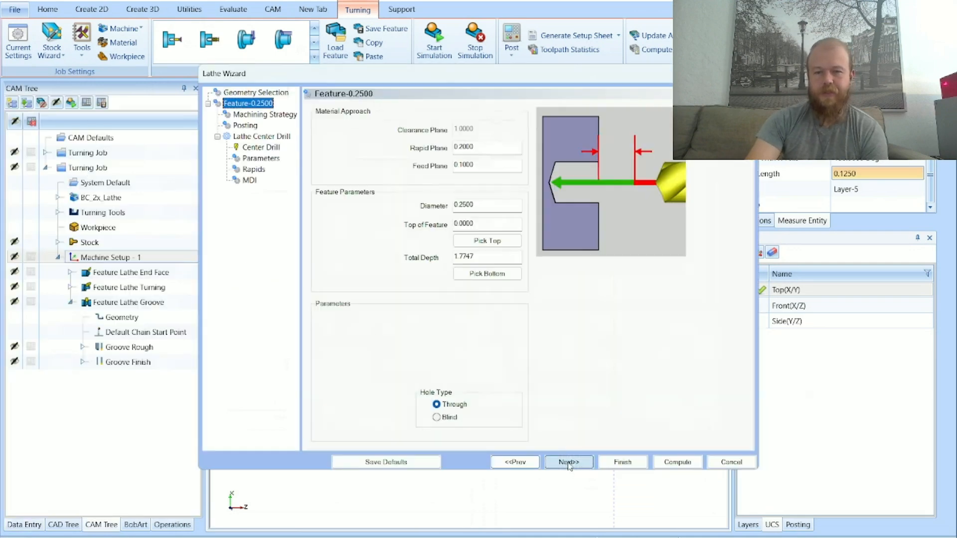
Pick the hole bottom at the bore line's inner endpoint, and re-pick it at the back end of the largest bore
left_click(488, 275)
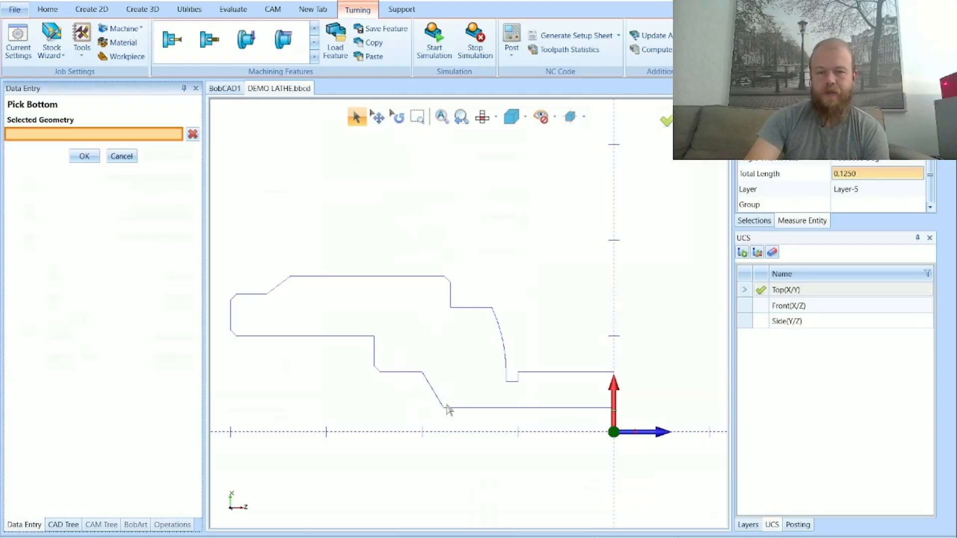
left_click(444, 409)
left_click(85, 156)
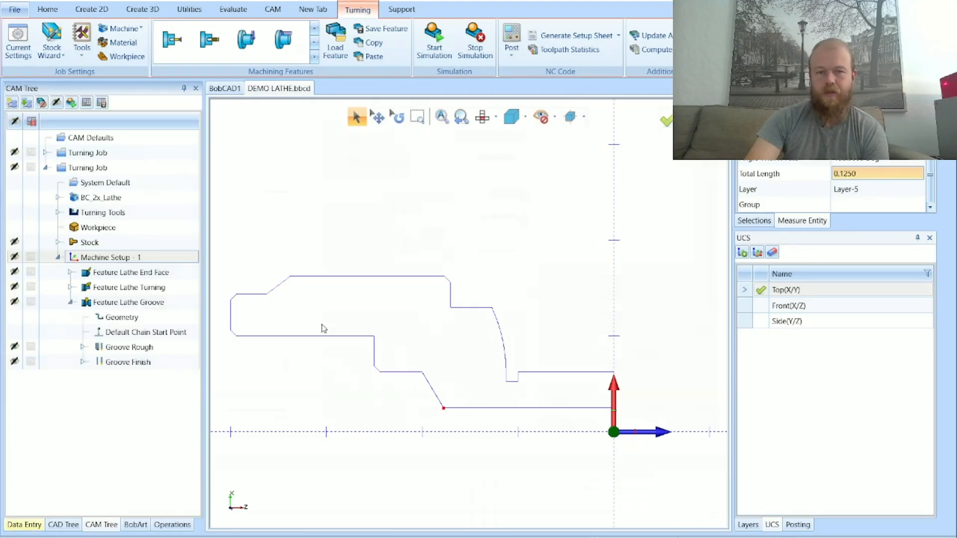
left_click(487, 274)
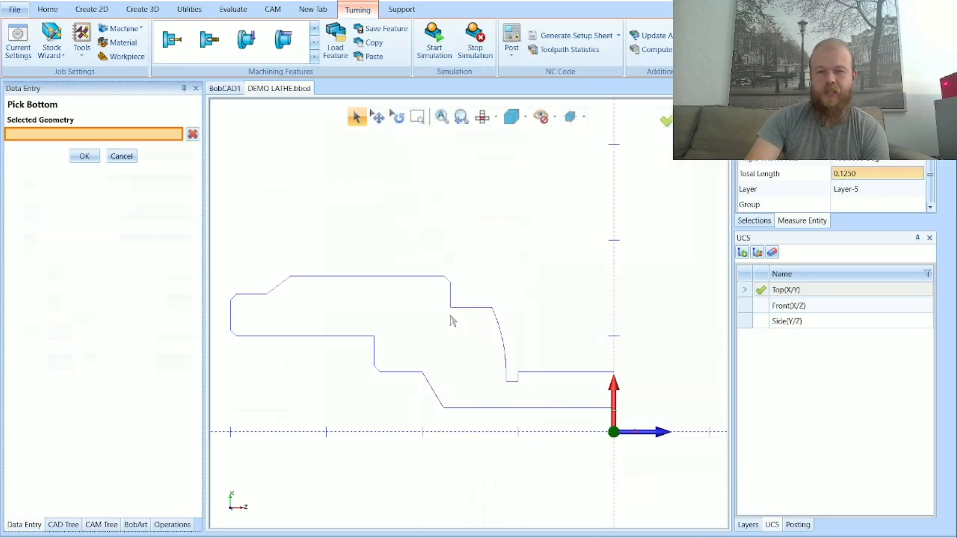
left_click(238, 338)
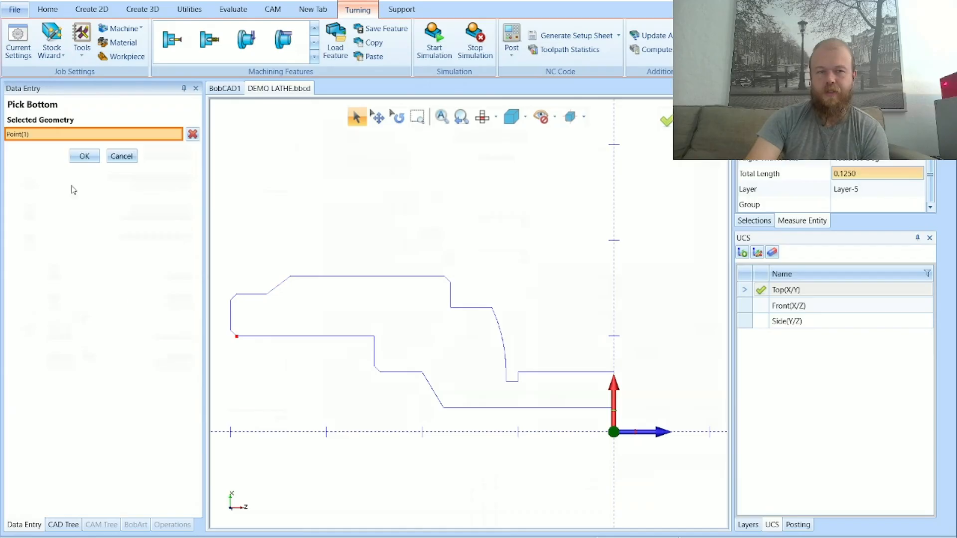
left_click(81, 156)
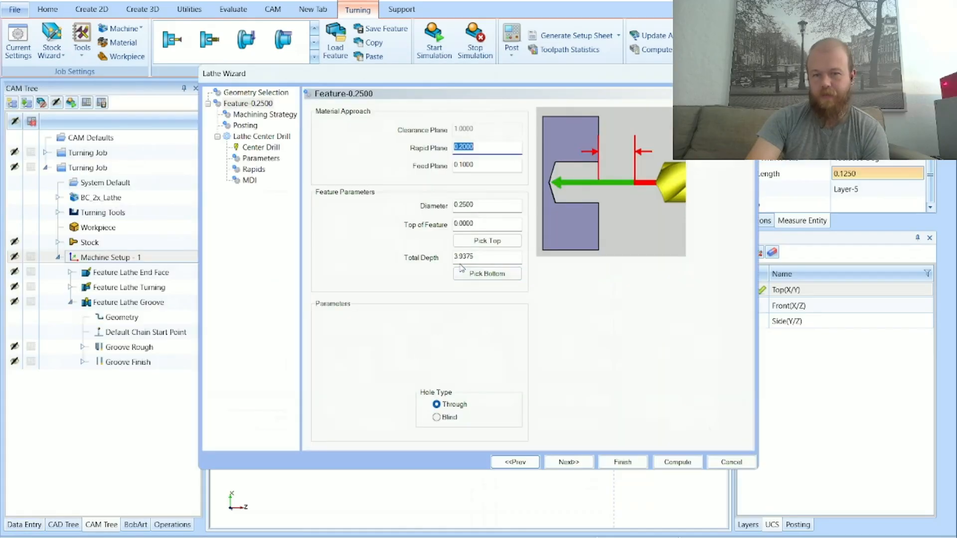
Pick the hole bottom at the lower corner of the part's back face for a total depth of 4.0000
left_click(477, 275)
left_click(237, 337)
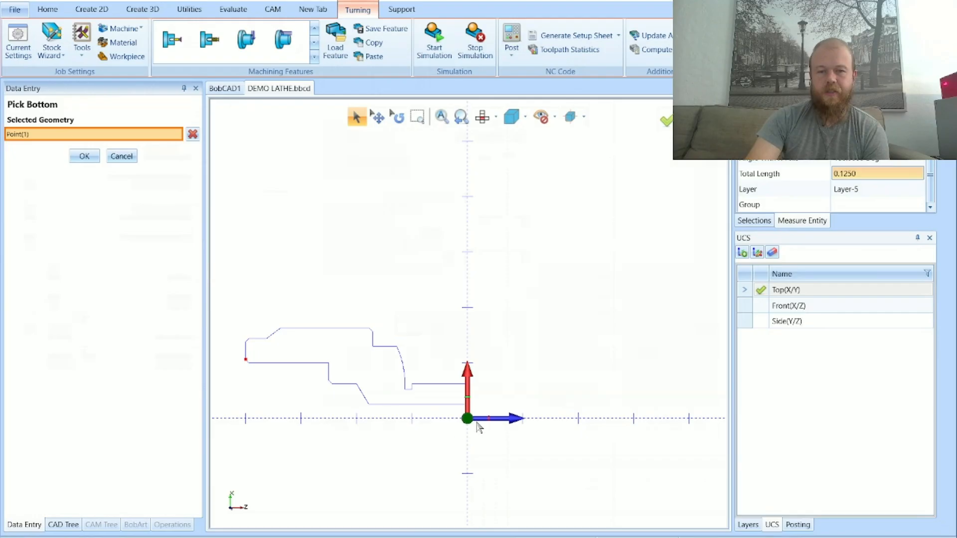
left_click(80, 157)
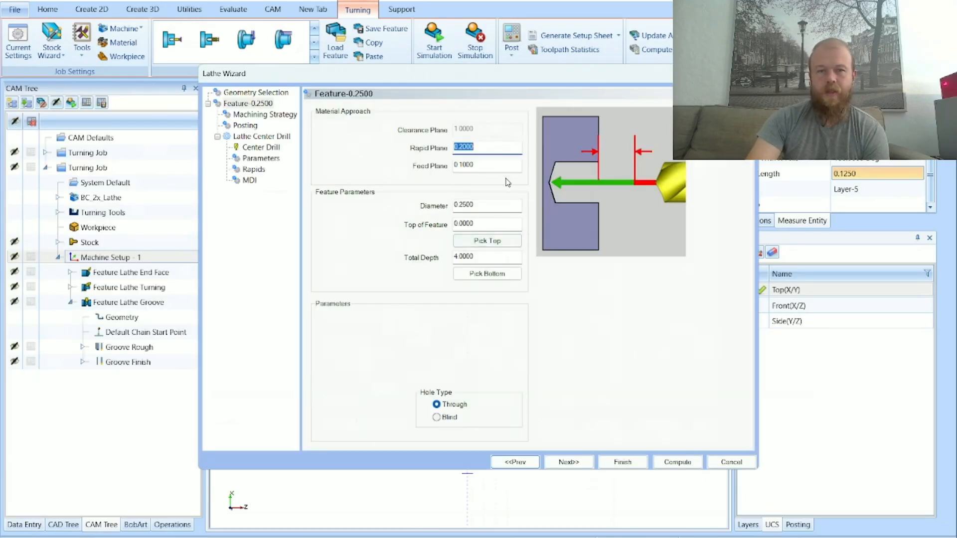
left_click(493, 256)
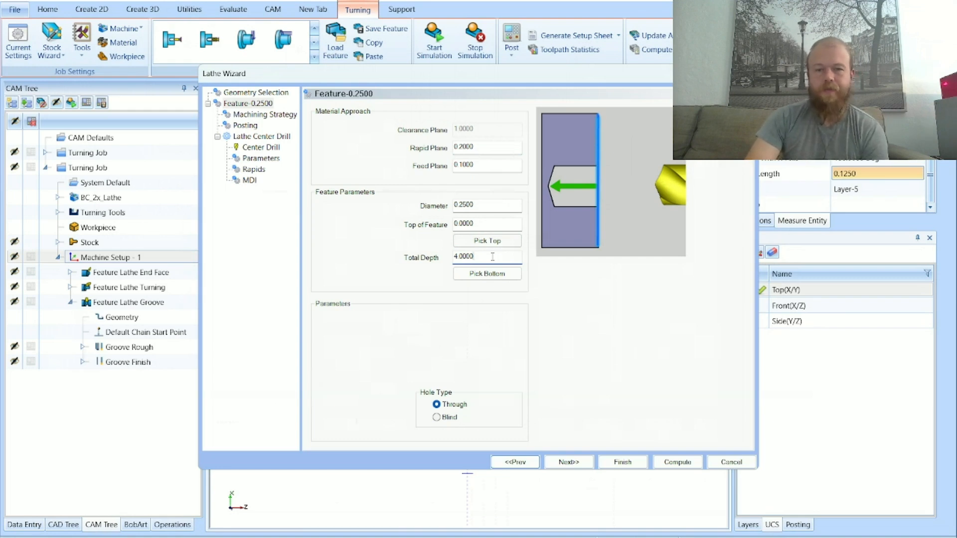
Compare the Through and Blind hole types and leave the hole set to Through
left_click(456, 409)
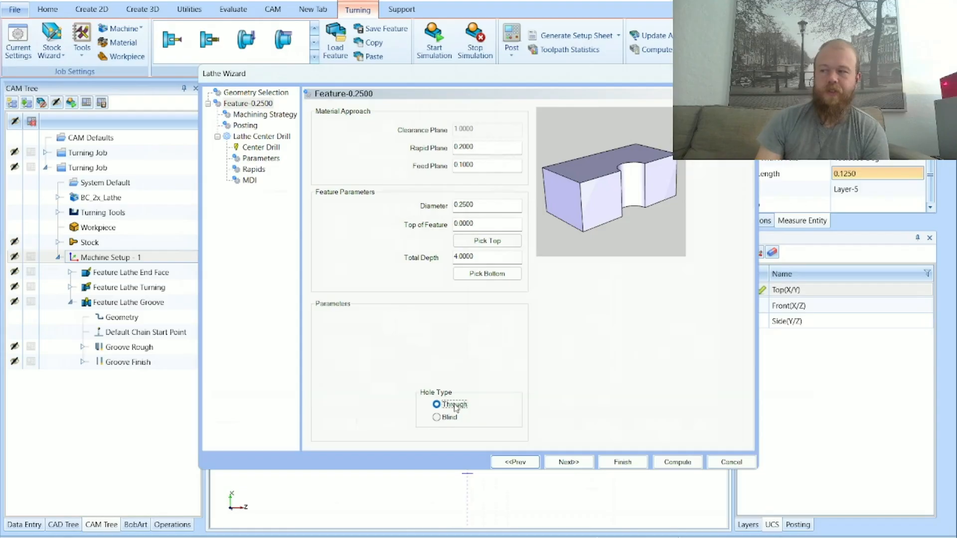
left_click(449, 419)
left_click(454, 406)
left_click(450, 417)
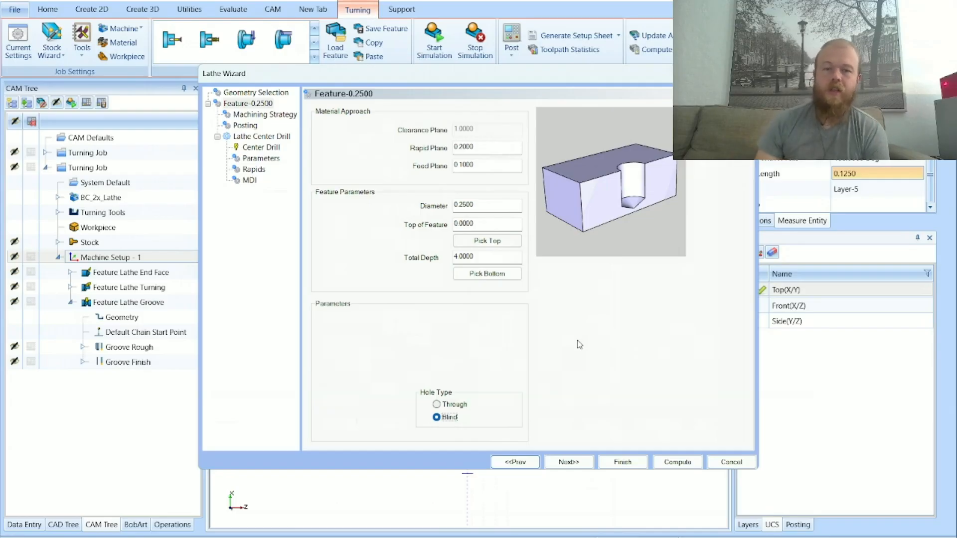
left_click(461, 405)
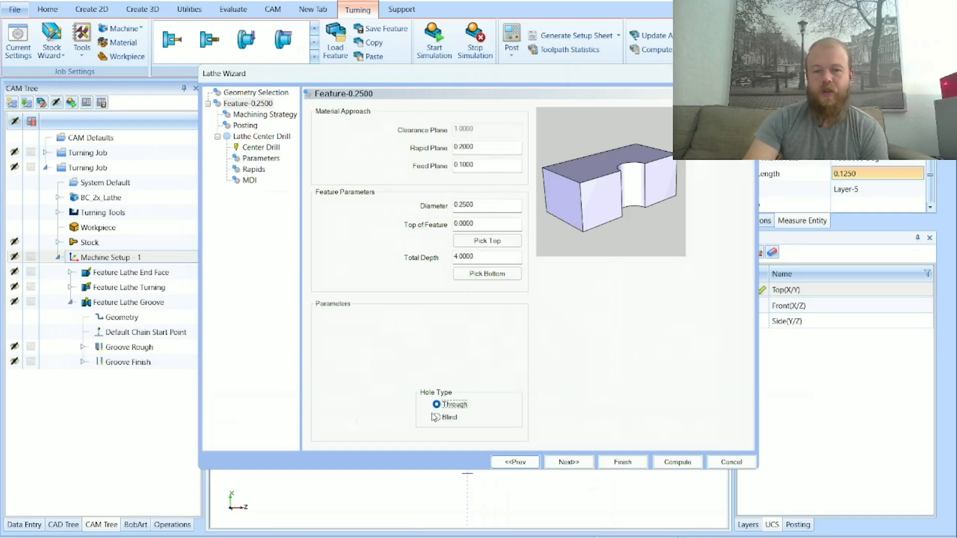
Apply the default Lathe Hole machining strategy and select its Lathe Drill operation
left_click(569, 462)
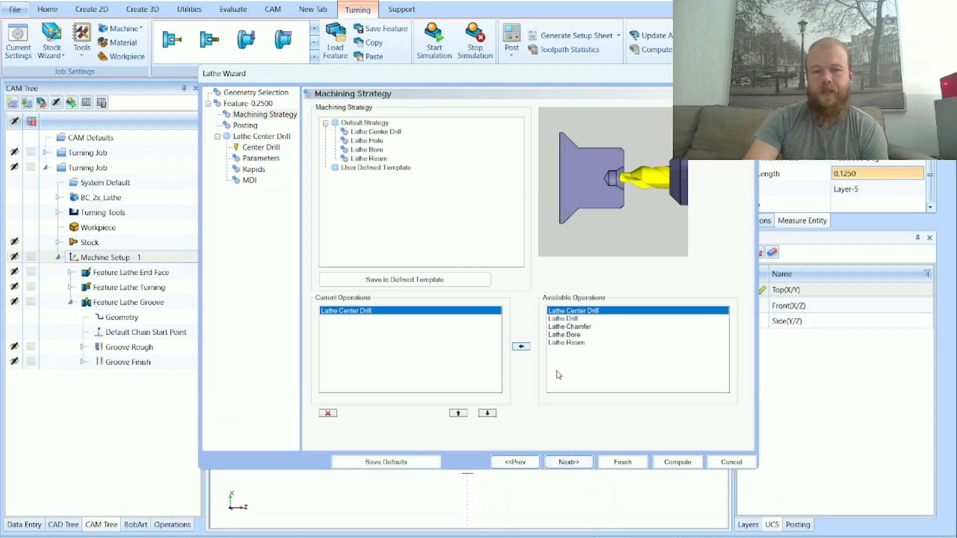
left_click(367, 141)
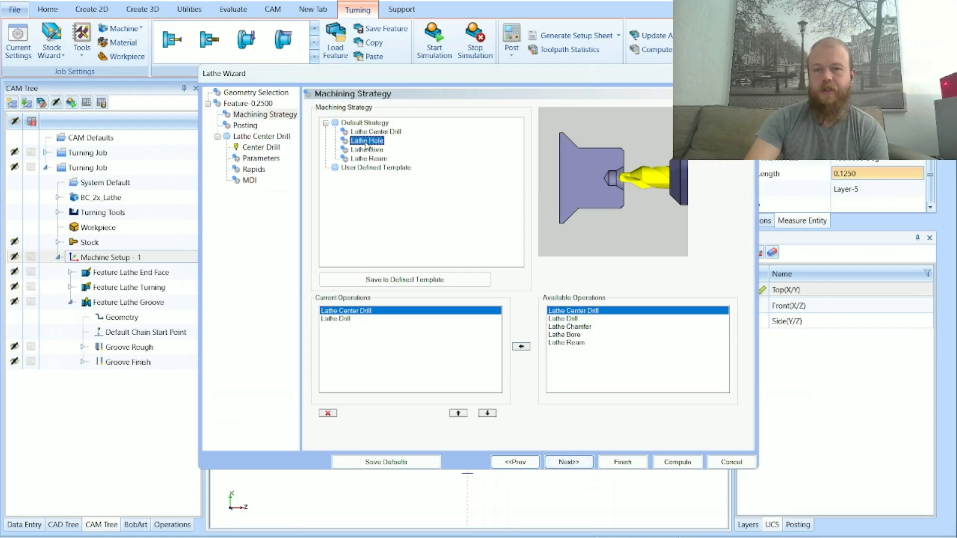
left_click(362, 320)
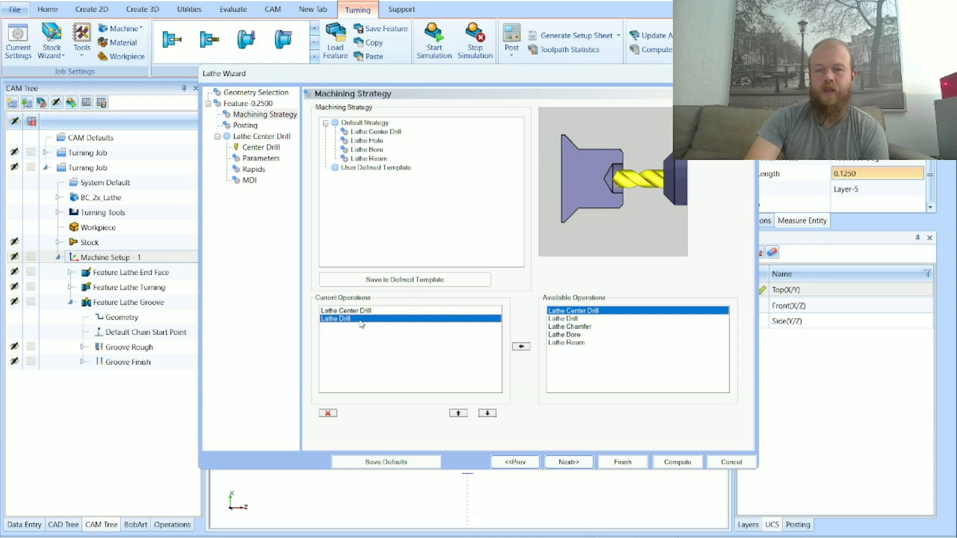
Preview the available Lathe Chamfer, Lathe Bore and Lathe Ream operations
left_click(586, 328)
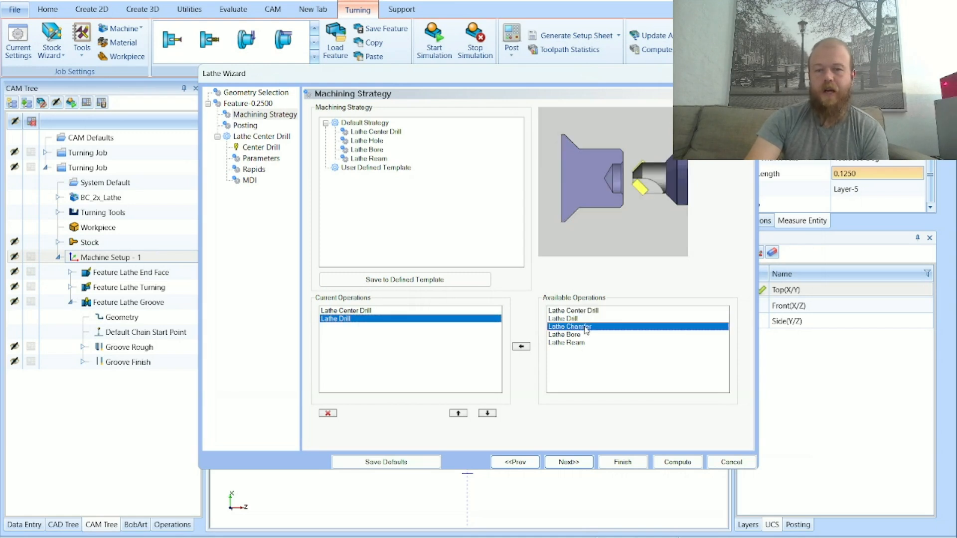
left_click(585, 335)
left_click(585, 343)
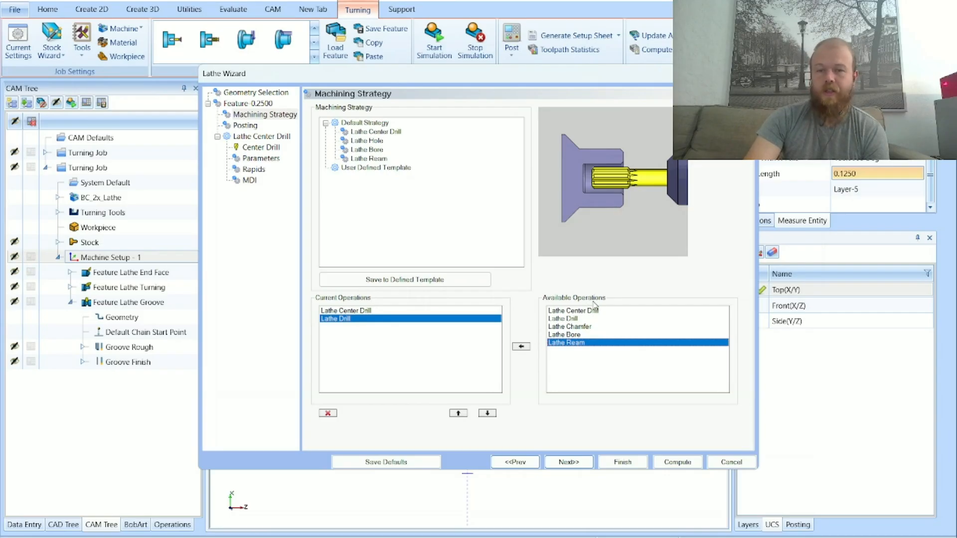
left_click(578, 336)
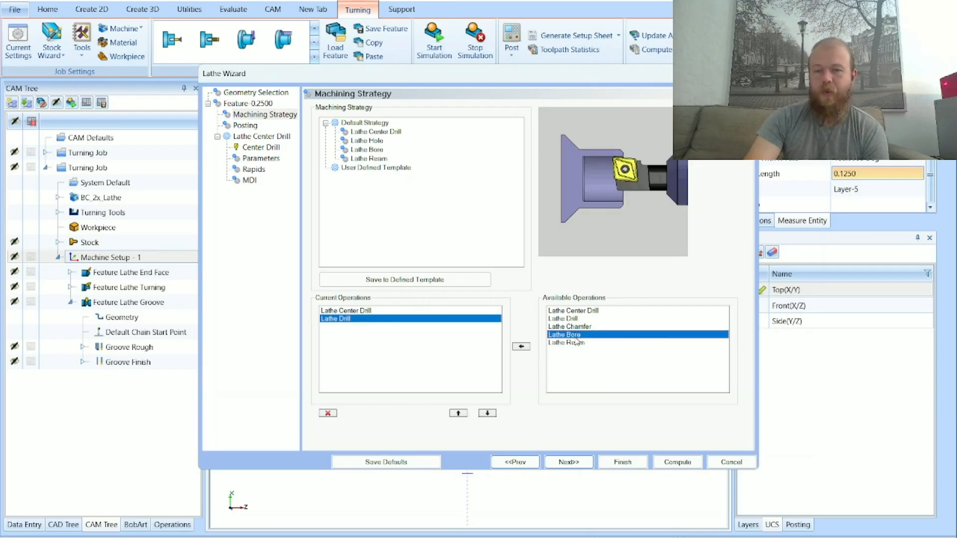
Try adding Lathe Bore to the current operations and changing its order, and remove it again
left_click(522, 348)
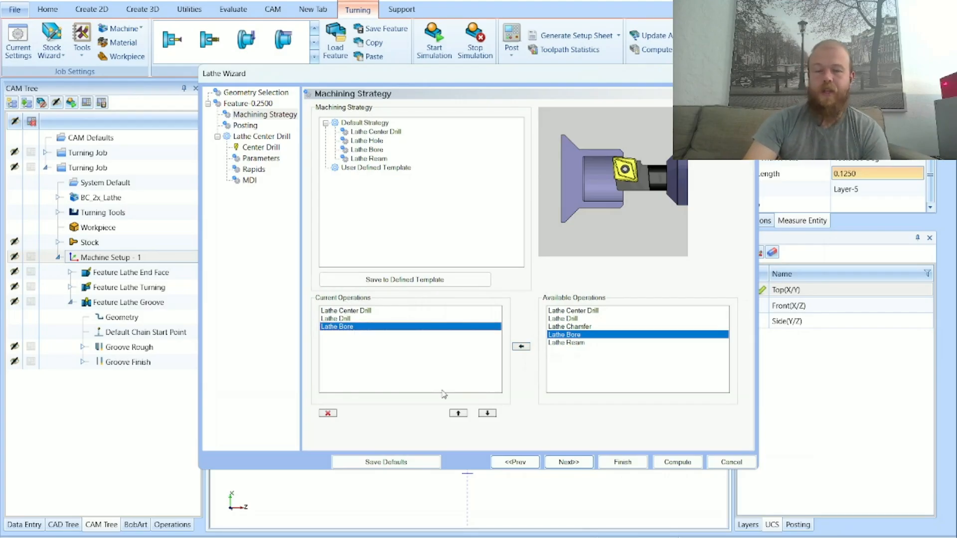
left_click(459, 415)
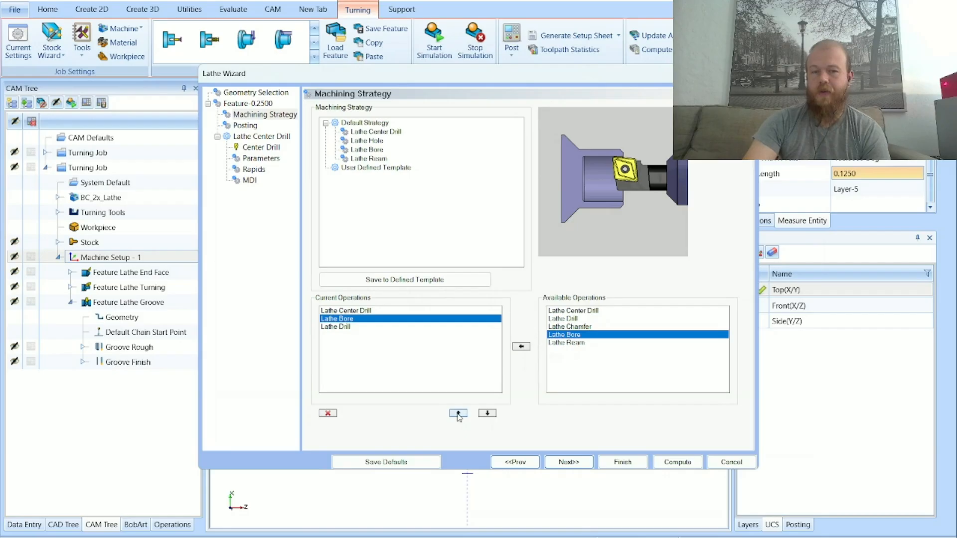
left_click(458, 414)
left_click(488, 413)
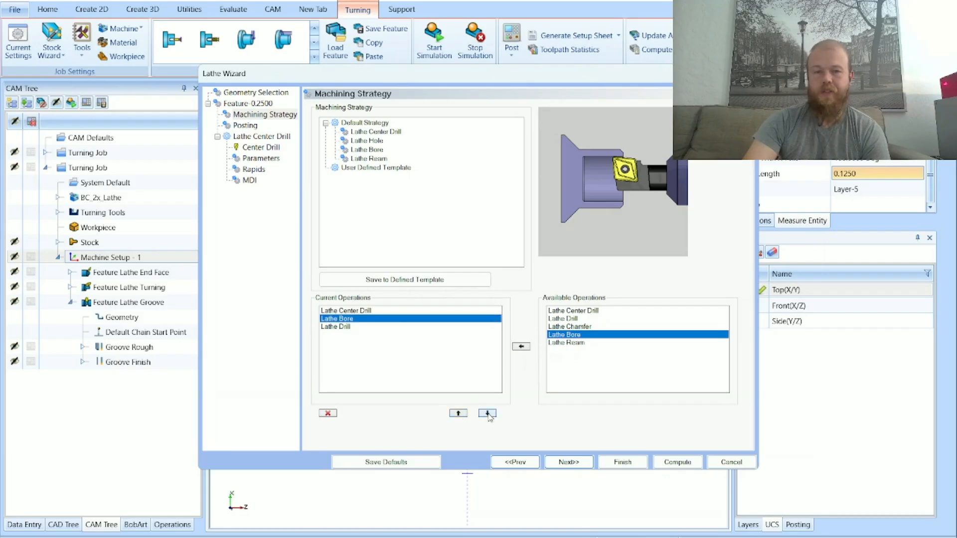
left_click(487, 413)
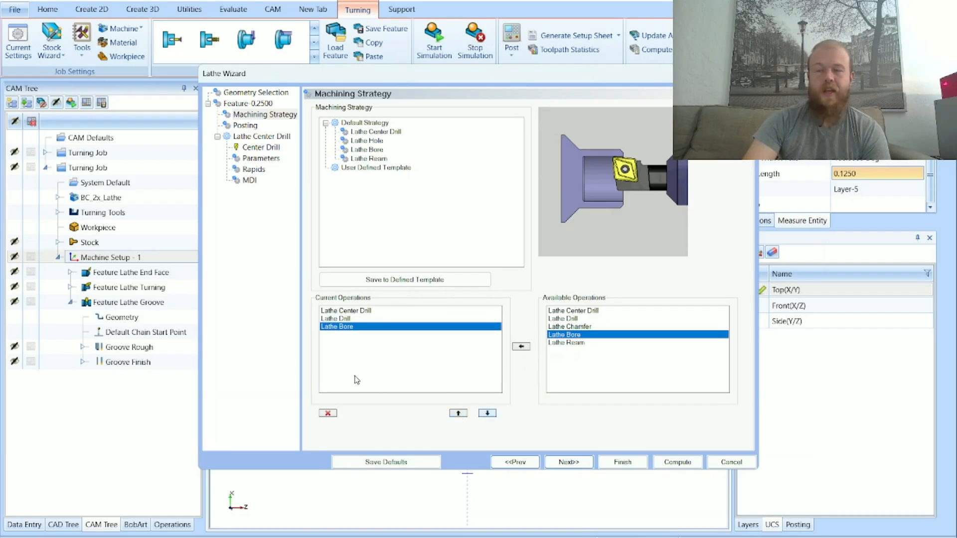
left_click(330, 415)
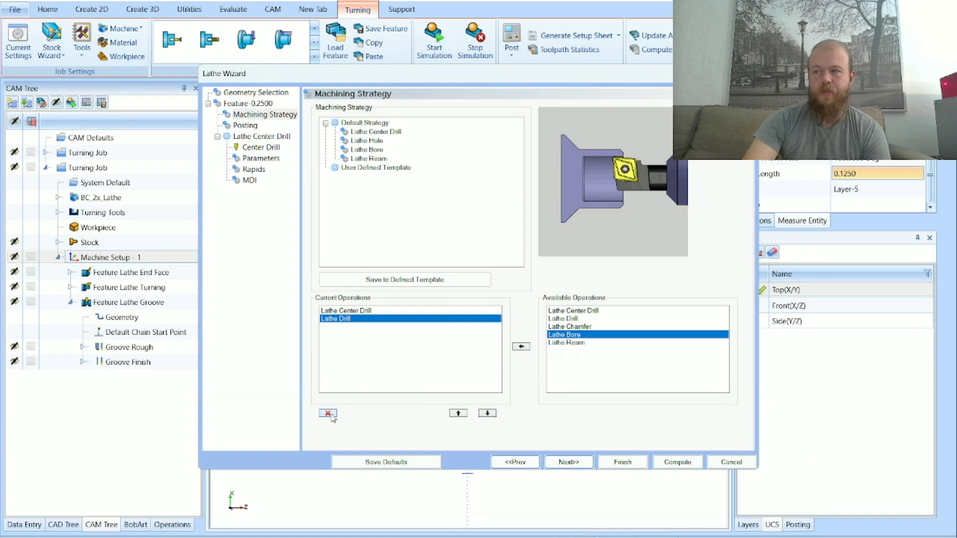
Keep Lathe Center Drill and Lathe Drill as the hole's operations and proceed to its posting parameters
left_click(400, 319)
left_click(569, 462)
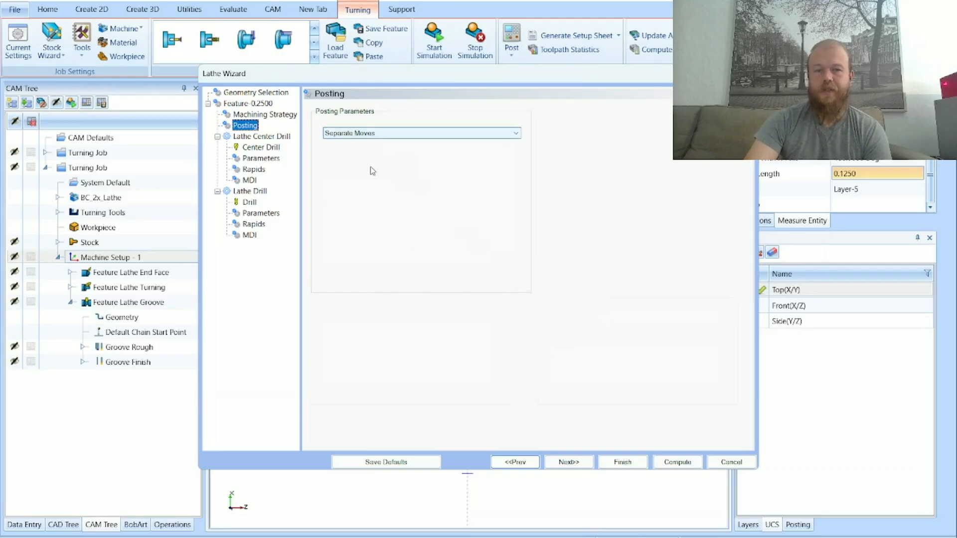
Review the center drill entries in the tool crib and Default Tool Library
left_click(581, 465)
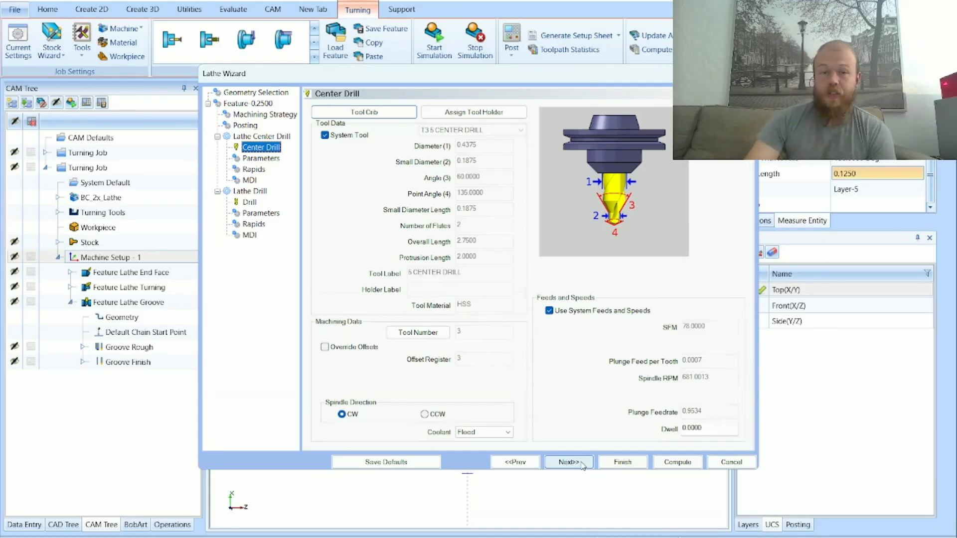
left_click(381, 114)
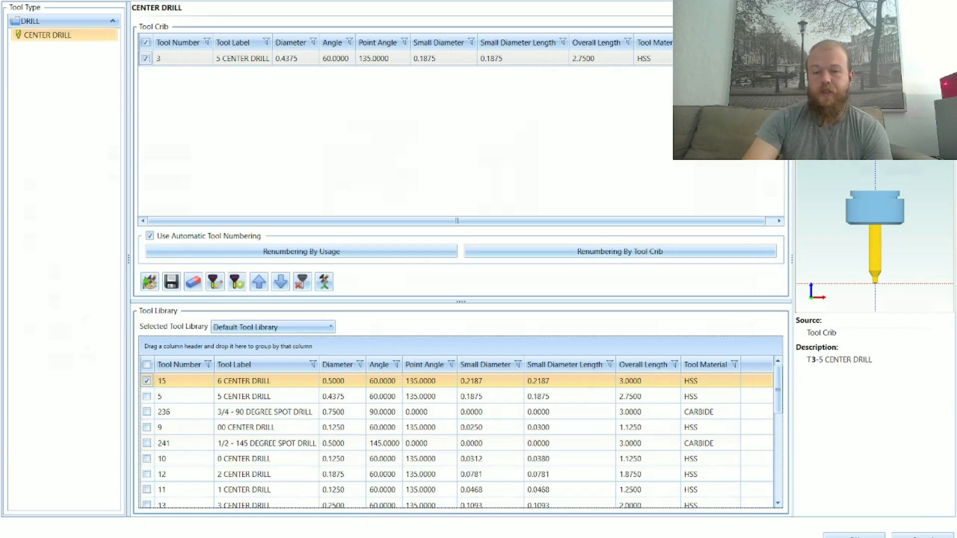
left_click(854, 536)
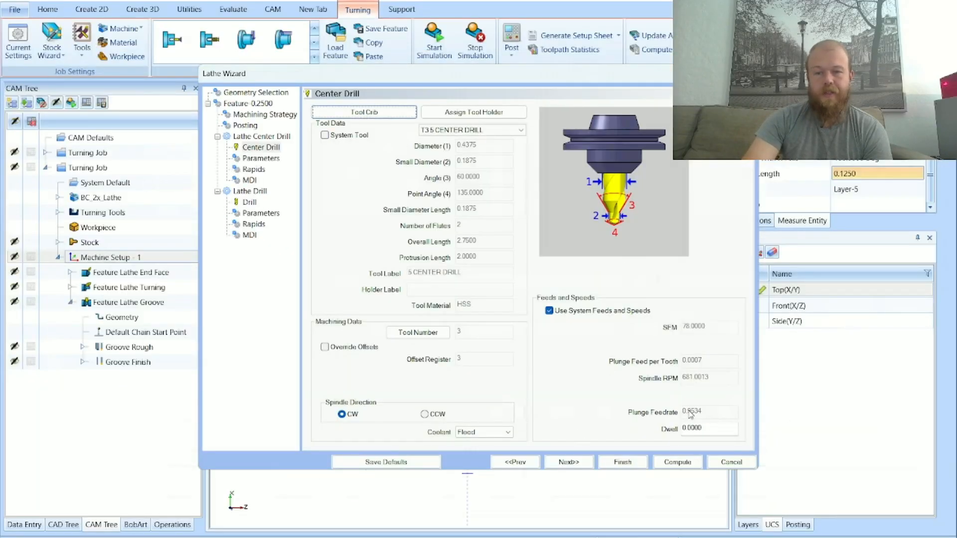
Try overriding the system feeds and speeds for the center drill, and restore the system values
left_click(620, 313)
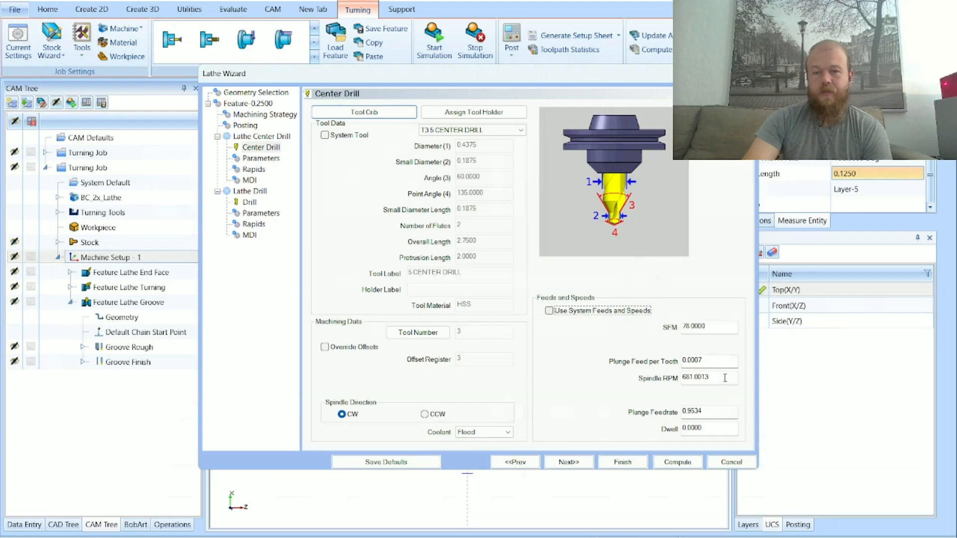
double_click(725, 378)
double_click(714, 414)
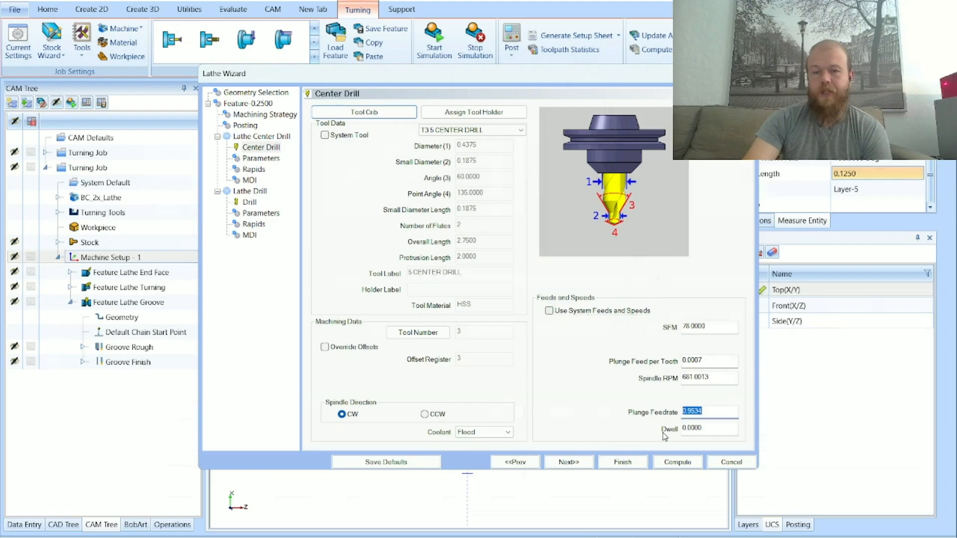
double_click(715, 429)
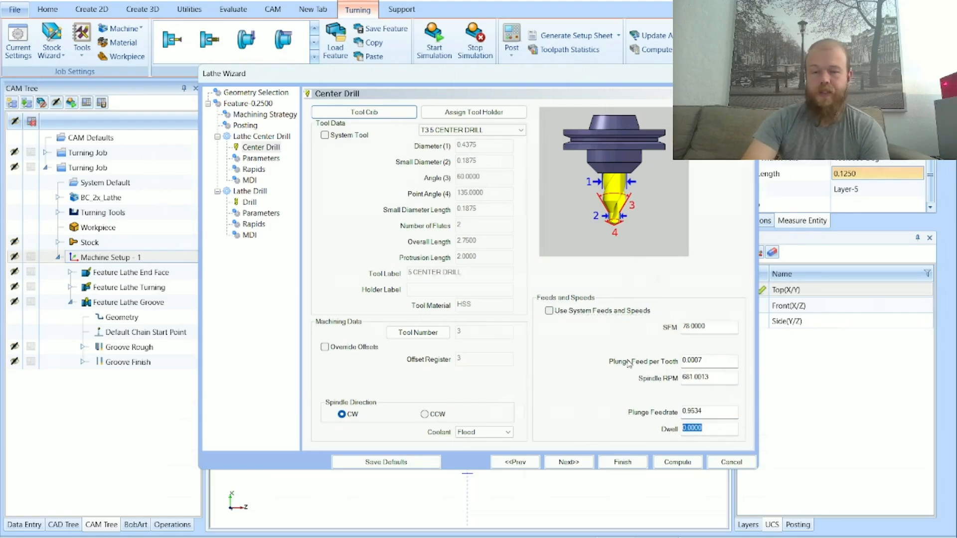
left_click(549, 311)
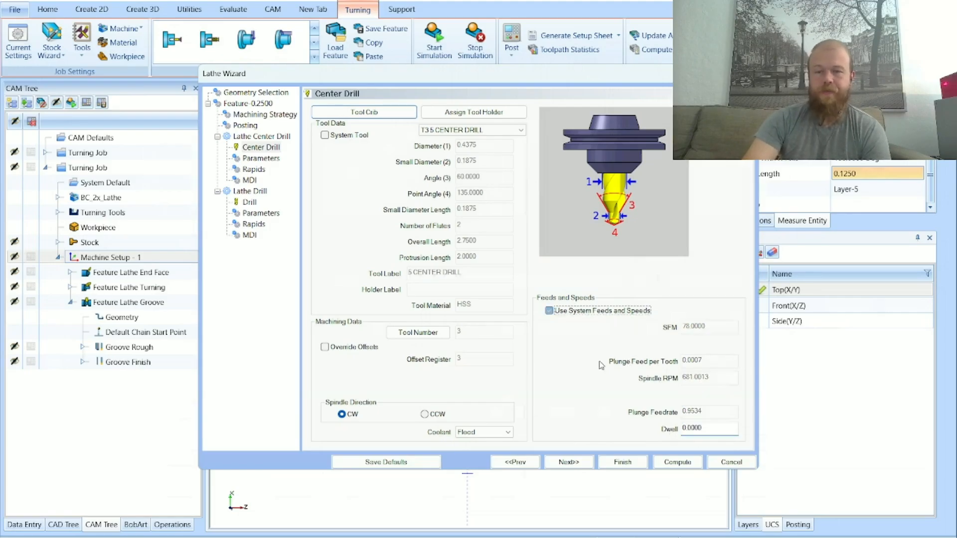
Try the Single Depth, Peck and Fast Peck cycle types for the center drill, and cancel the hole feature
left_click(569, 463)
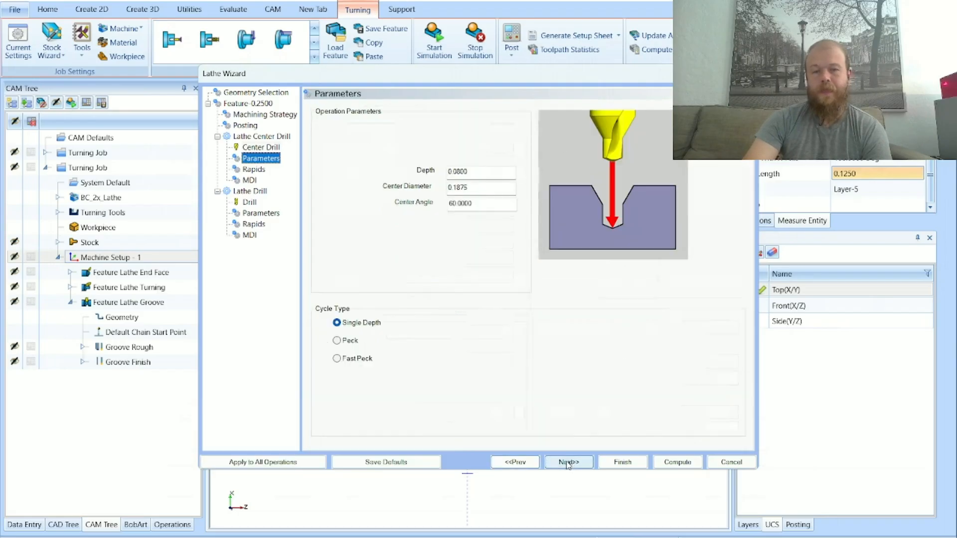
double_click(480, 172)
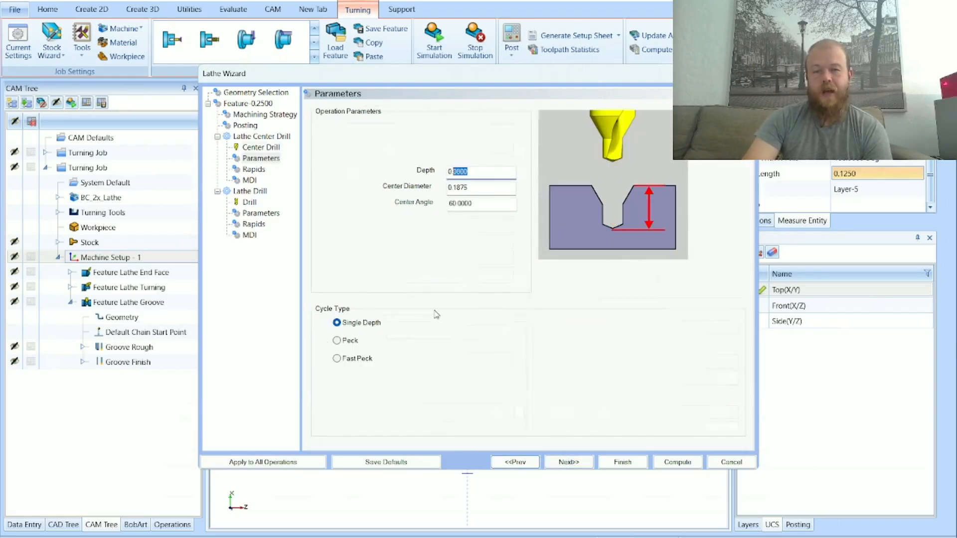
left_click(367, 325)
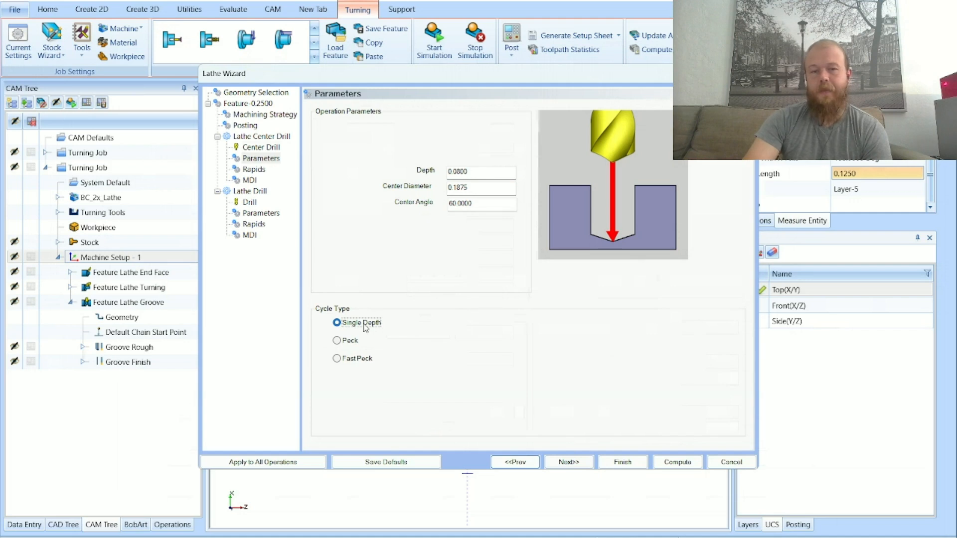
left_click(351, 343)
left_click(357, 360)
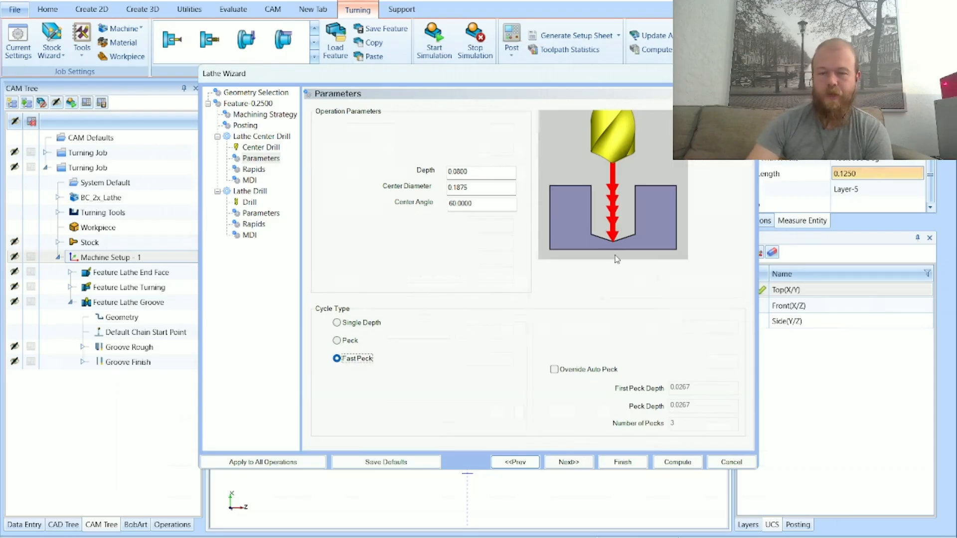
left_click(732, 464)
Try the Peck cycle type for the Lathe Tap operation in a new Lathe Tap Hole feature, and cancel the feature
right_click(162, 282)
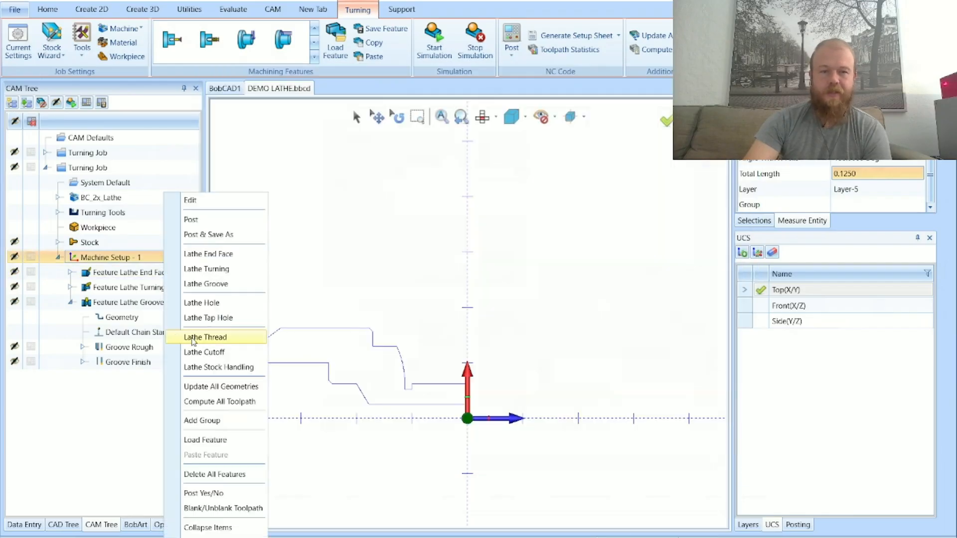
left_click(198, 320)
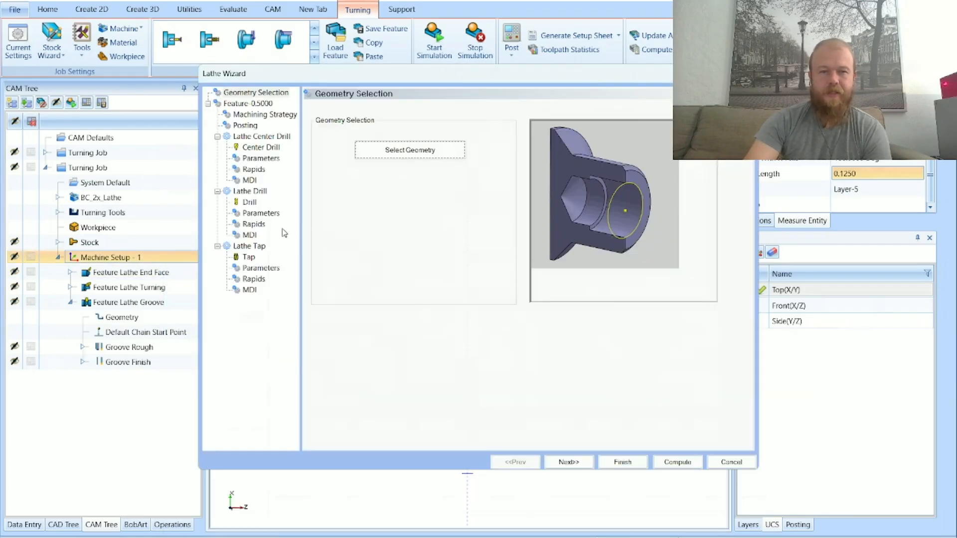
left_click(260, 269)
left_click(350, 341)
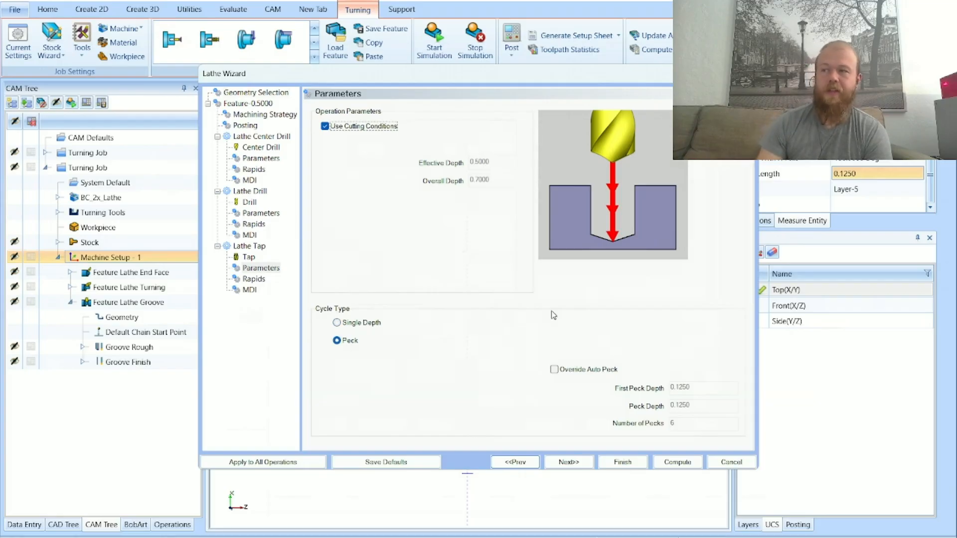
left_click(731, 463)
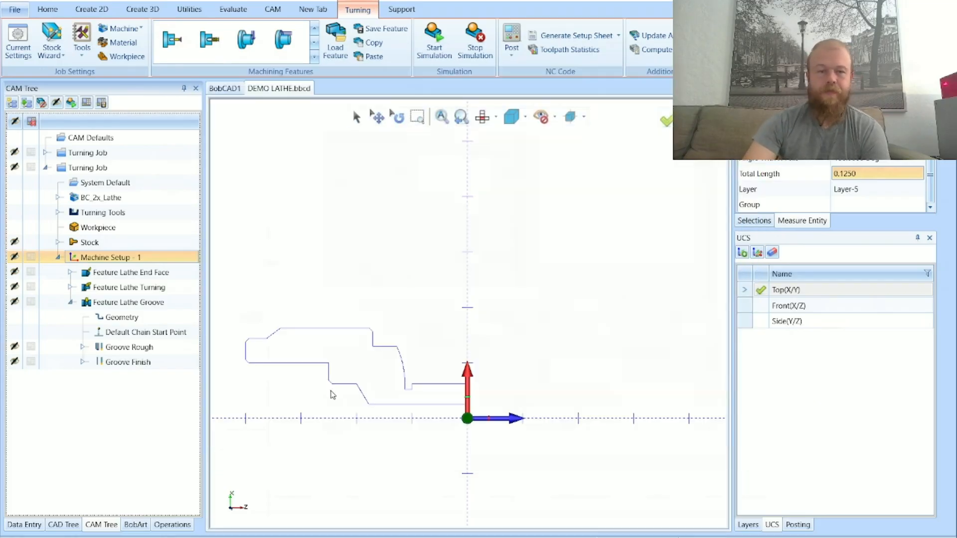
Add a Lathe Hole feature to Machine Setup - 1 from a point on the profile's end edge, keeping 0.2500 diameter, 4.0000 total depth and Through
right_click(171, 263)
left_click(214, 305)
left_click(452, 154)
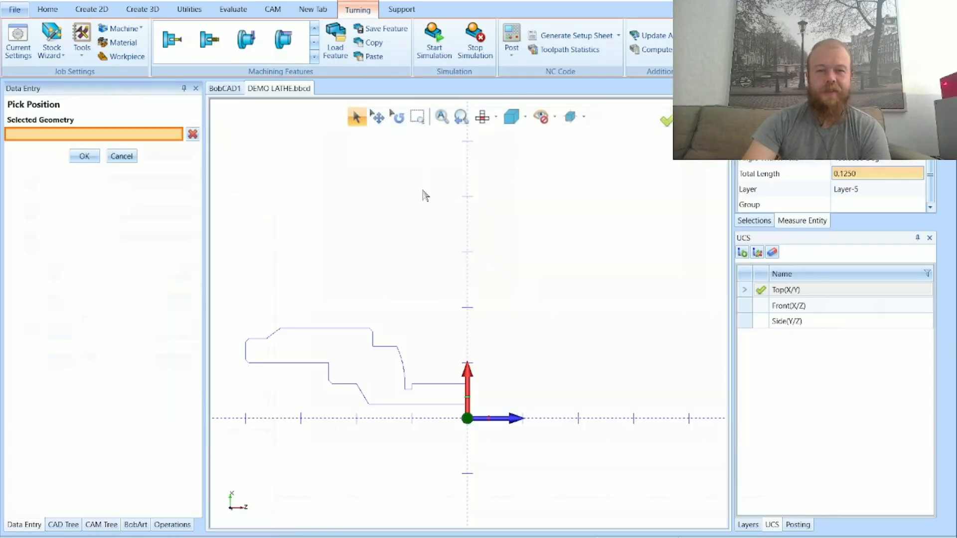
left_click(247, 359)
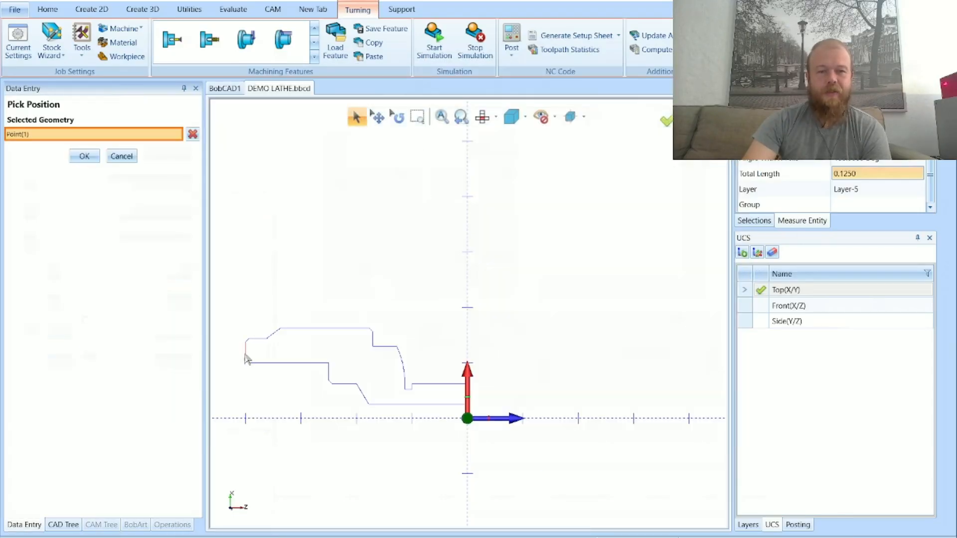
left_click(85, 156)
left_click(568, 462)
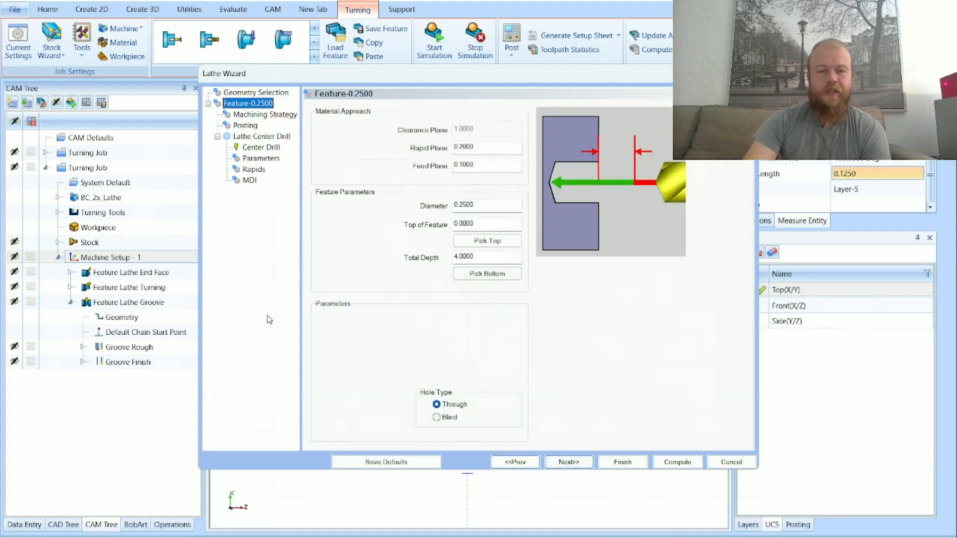
left_click_drag(303, 77, 537, 80)
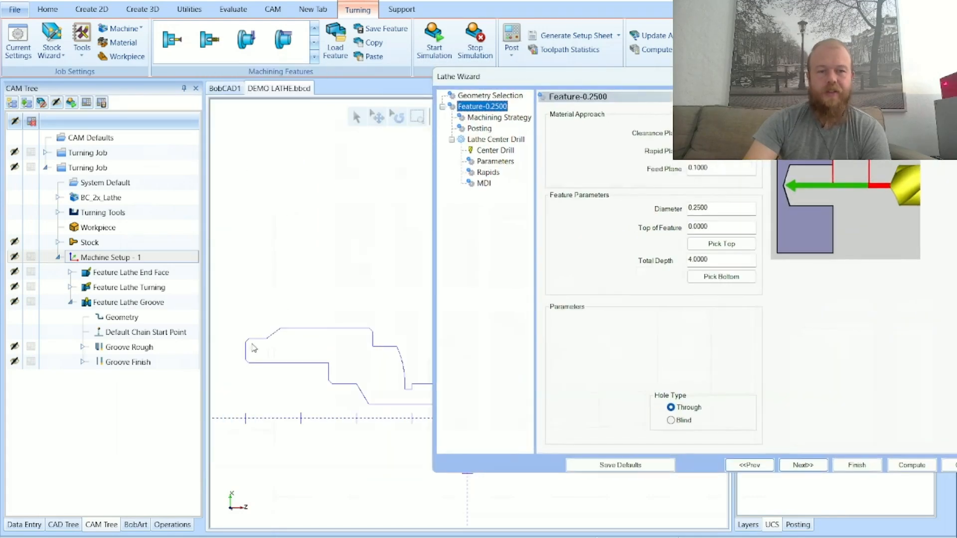
left_click(723, 211)
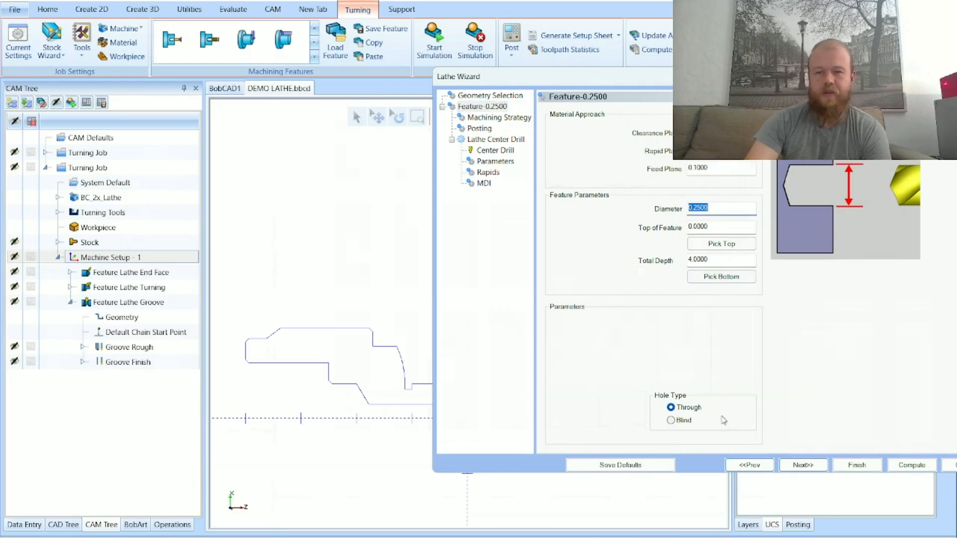
left_click_drag(626, 76, 388, 74)
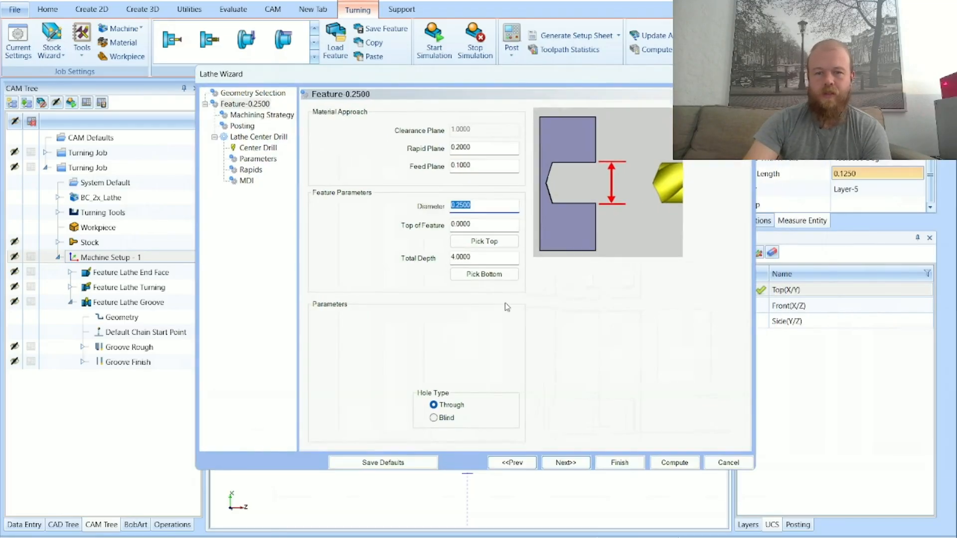
Give the hole Lathe Center Drill and Lathe Drill as its machining operations and proceed to the posting parameters
left_click(566, 464)
left_click_drag(382, 143, 356, 320)
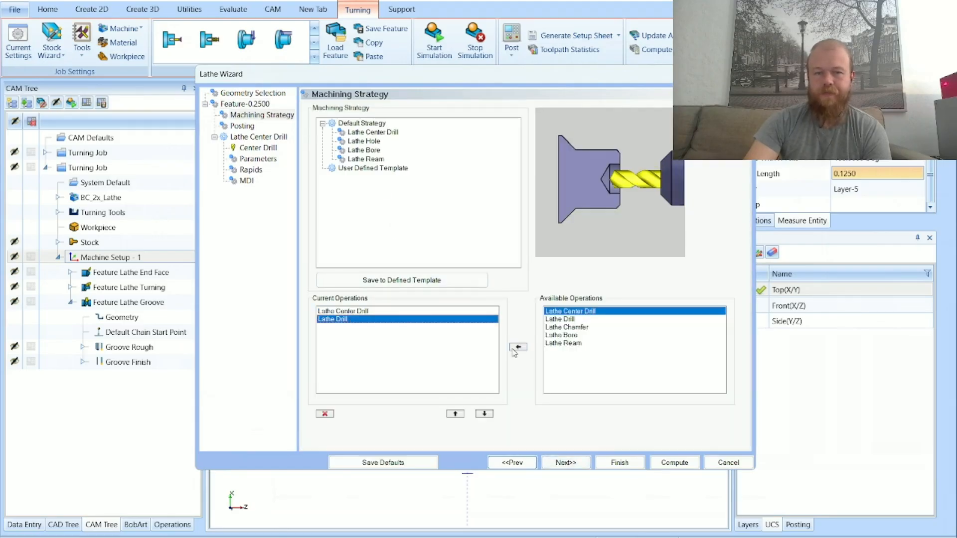
left_click(576, 464)
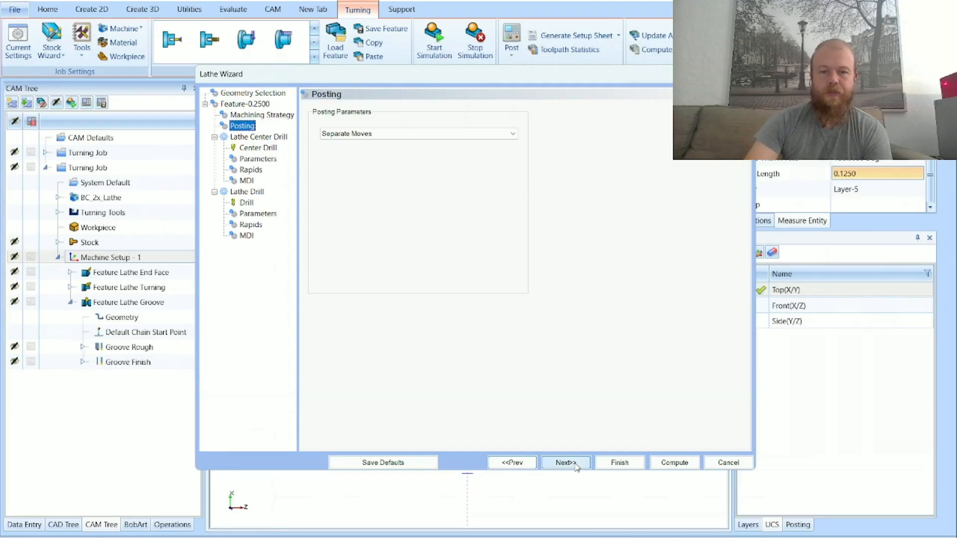
Accept the default center drill tool, parameters, rapids and MDI settings, and proceed to the Lathe Drill tool
left_click(574, 464)
left_click(576, 464)
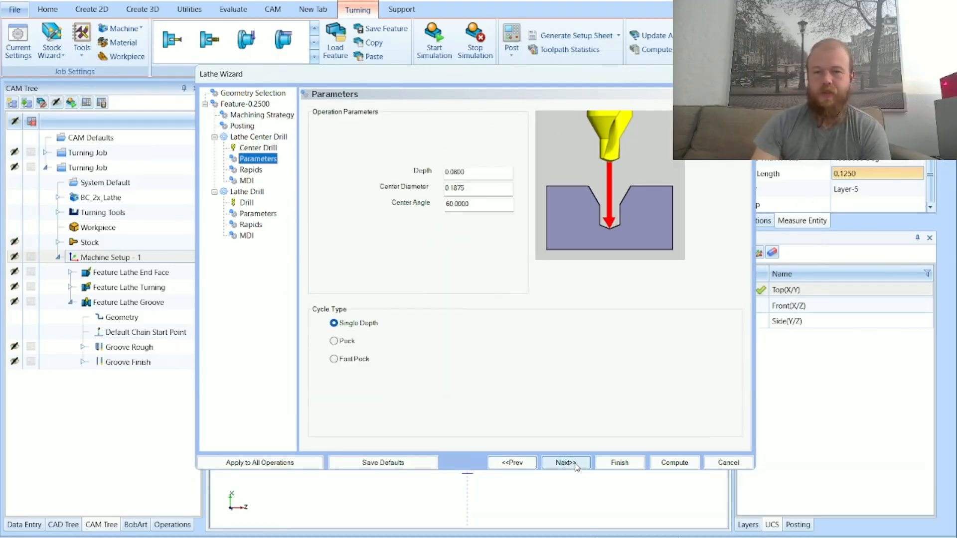
left_click(576, 464)
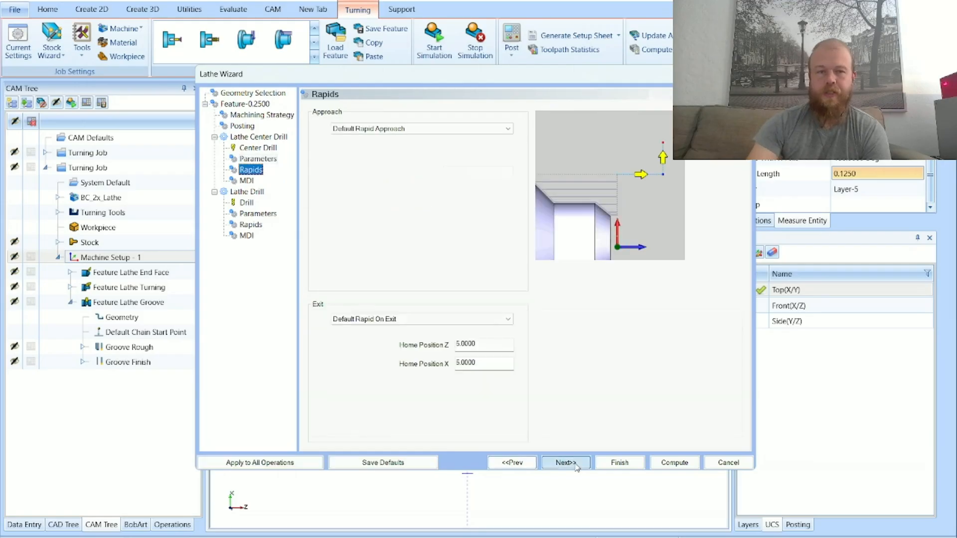
left_click(576, 464)
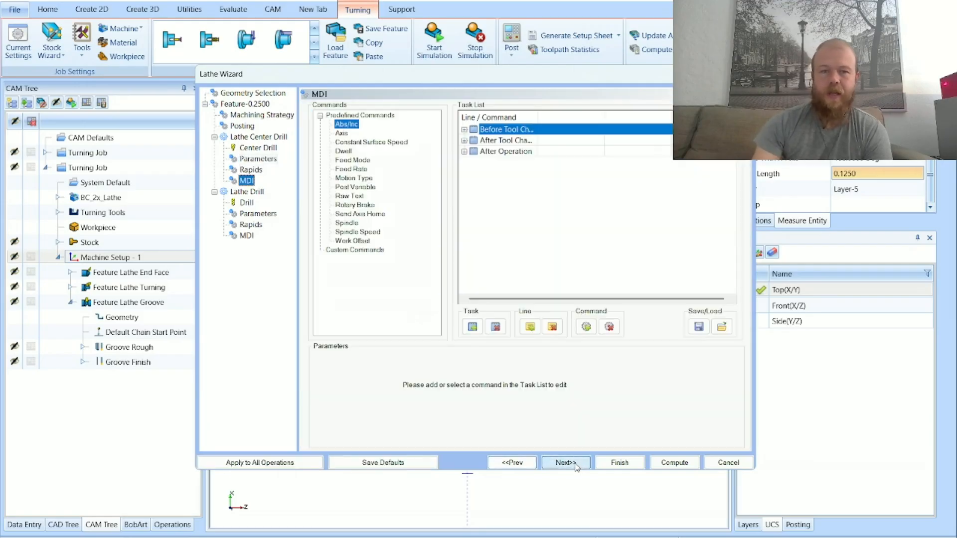
left_click(576, 464)
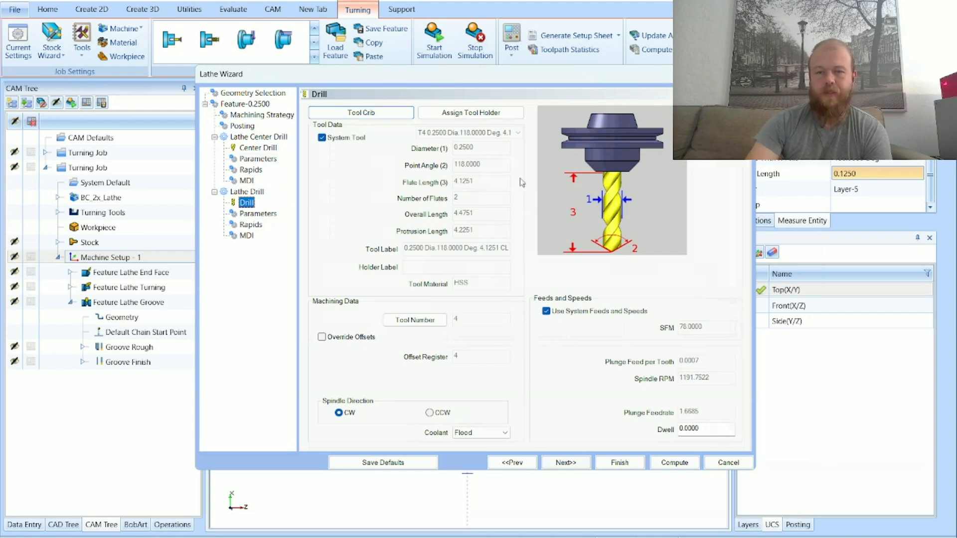
Set Lathe Drill to the Peck cycle with auto peck overridden, first peck depth and peck depth 0.5000, and compute the toolpath
left_click(566, 463)
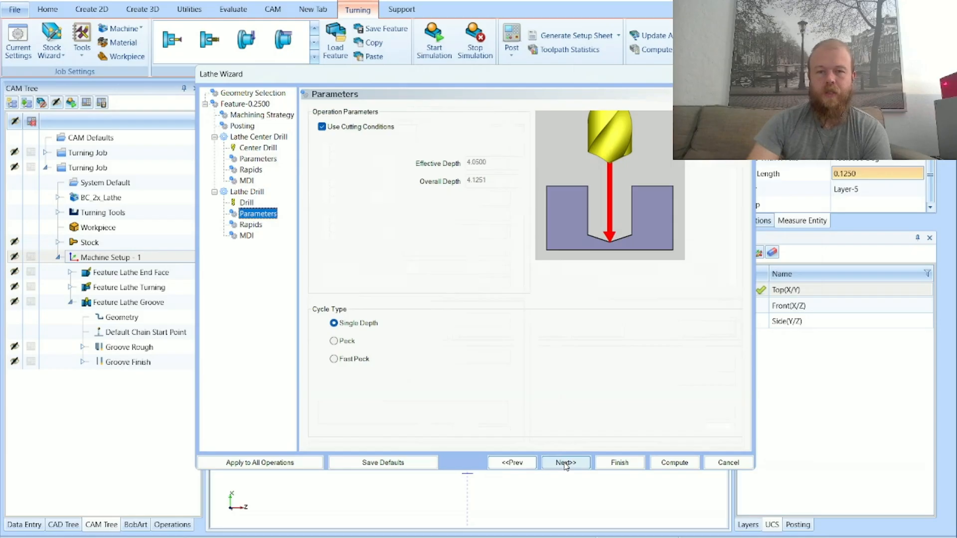
left_click(334, 341)
left_click(551, 371)
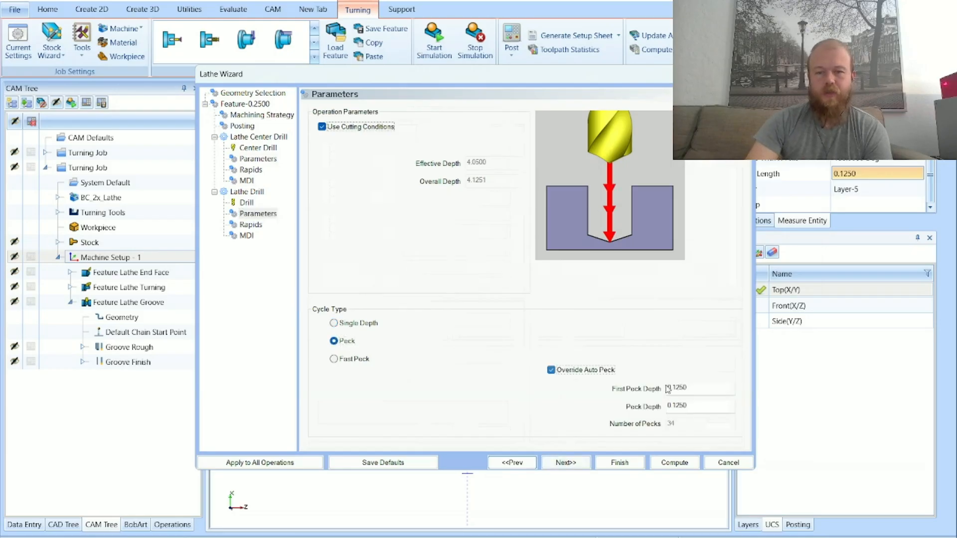
double_click(695, 388)
type("5")
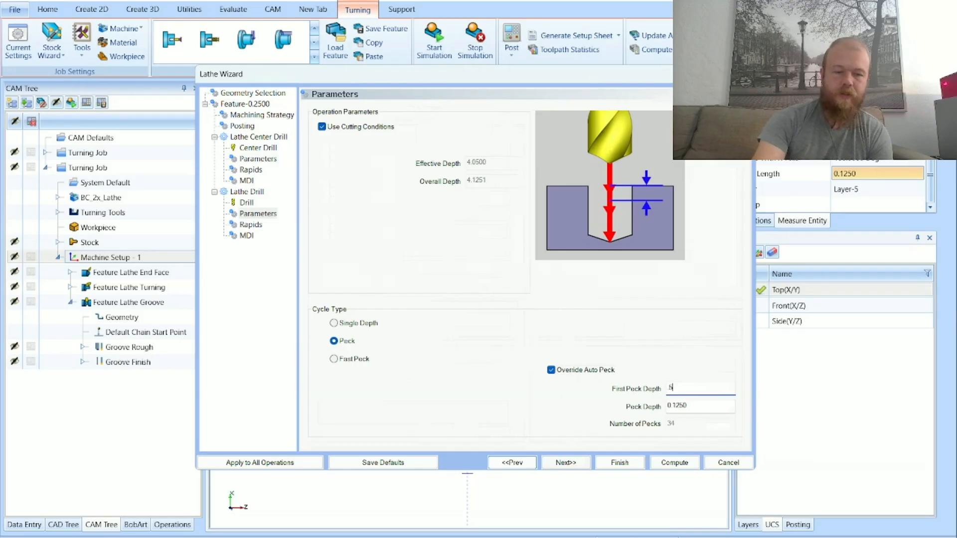
key("Tab")
type("5")
key("Tab")
left_click_drag(691, 406, 631, 415)
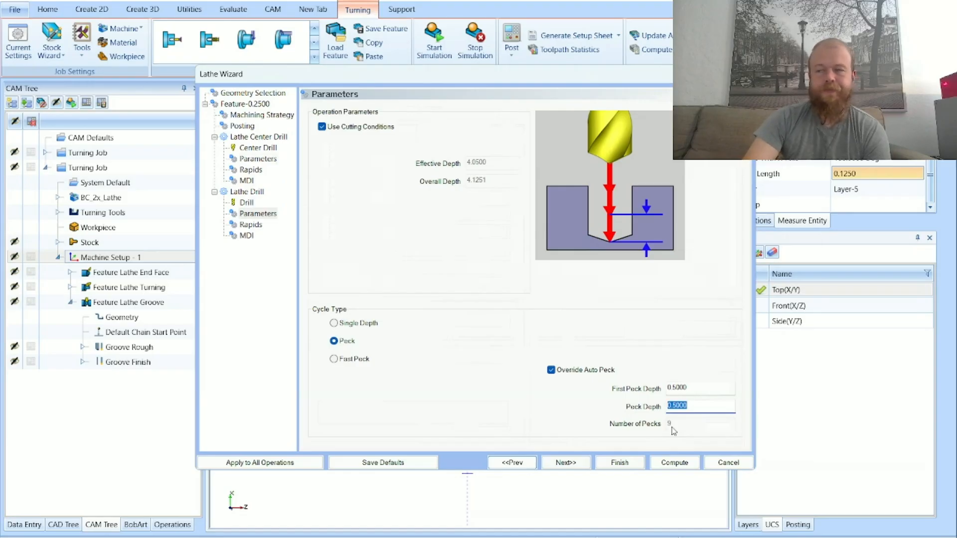
left_click(678, 467)
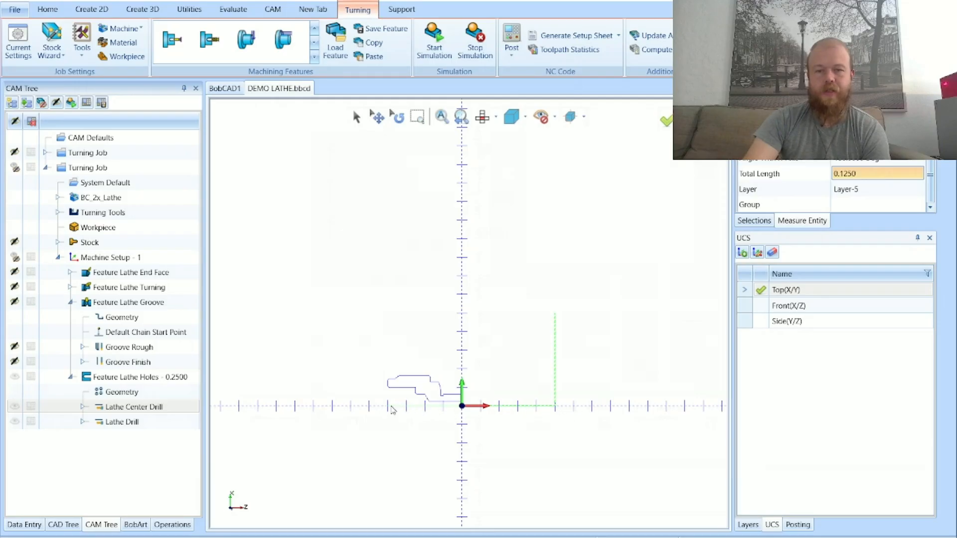
Backplot the Lathe Drill operation and step the tool through its successive pecks into the part
scroll(393, 410, "up", 5)
scroll(393, 410, "down", 5)
right_click(164, 422)
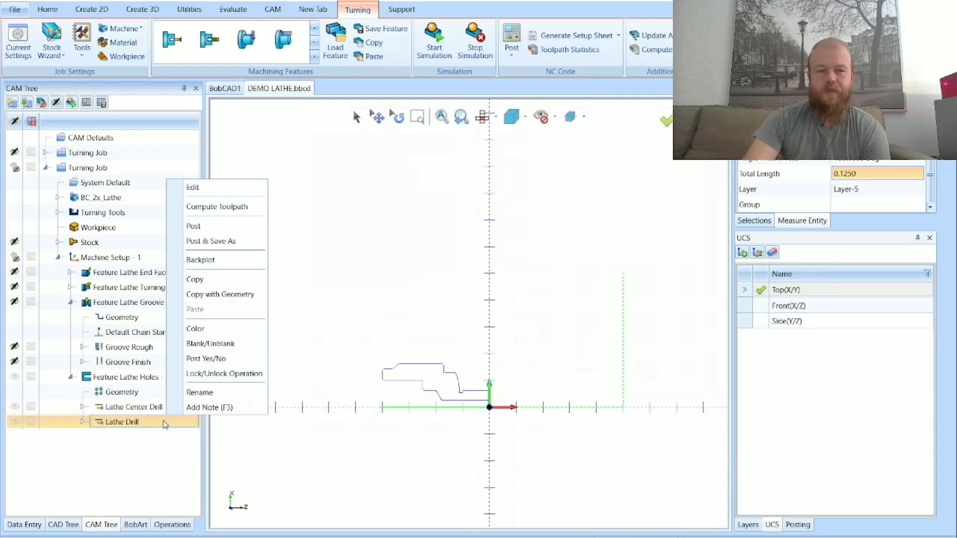
left_click(225, 260)
left_click(126, 137)
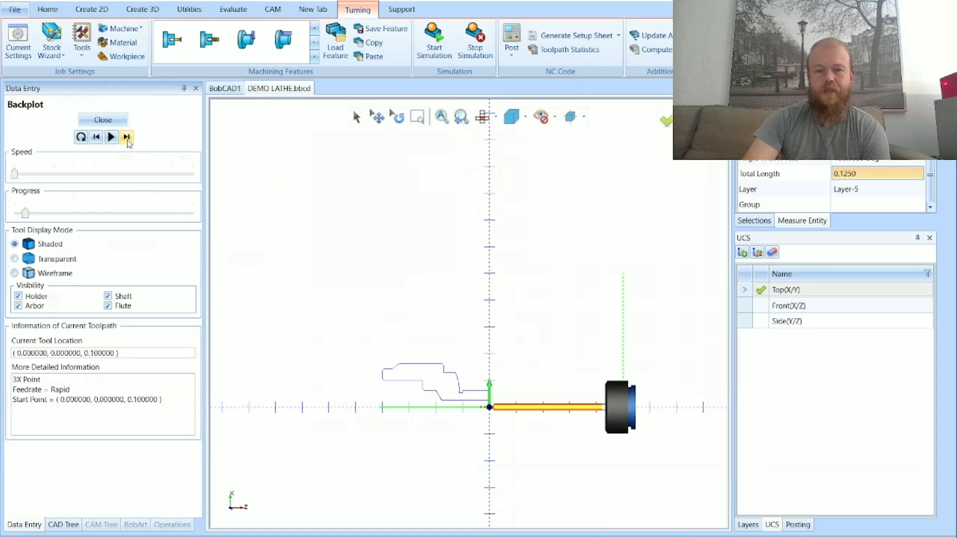
left_click(128, 143)
left_click(128, 143)
left_click(128, 142)
left_click(128, 142)
left_click(128, 143)
left_click(129, 143)
left_click(128, 142)
left_click(128, 143)
left_click(128, 142)
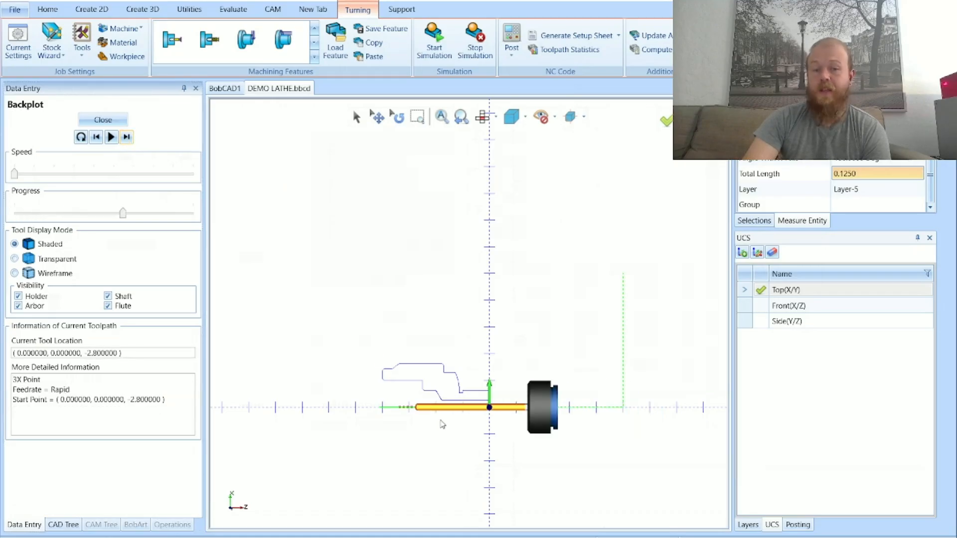
Compare the drill's diameter with the bore line of the profile, then close the backplot
scroll(439, 418, "up", 3)
scroll(345, 412, "up", 3)
scroll(586, 372, "up", 2)
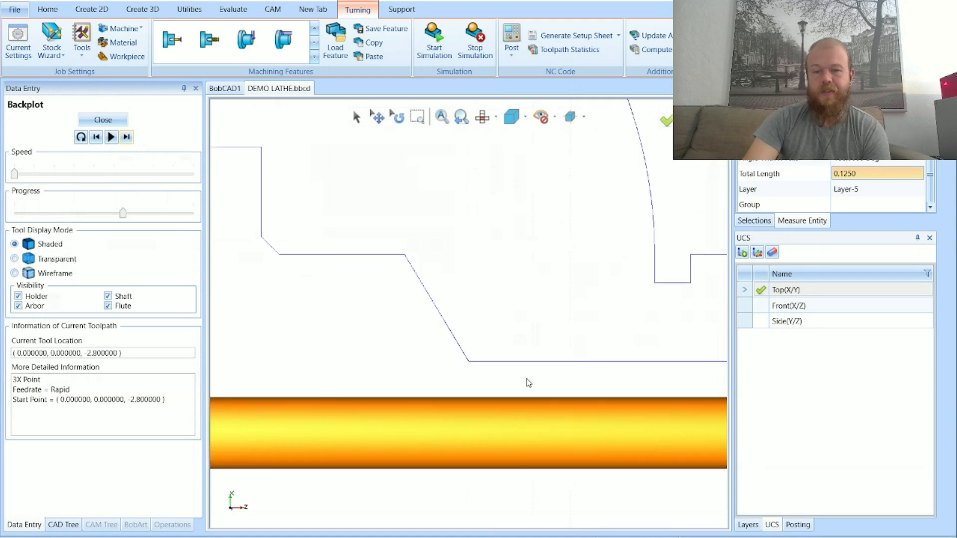
scroll(504, 374, "down", 4)
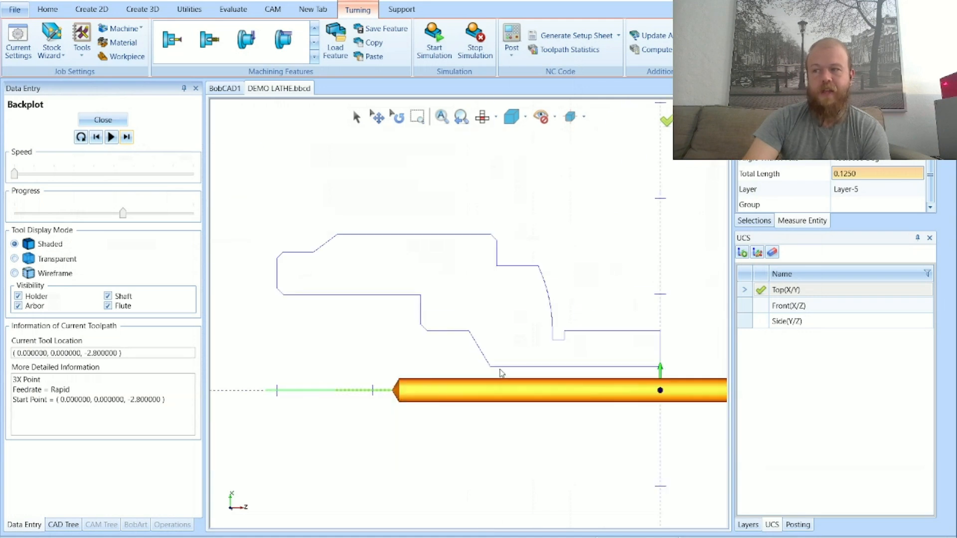
scroll(501, 374, "up", 5)
scroll(467, 372, "down", 7)
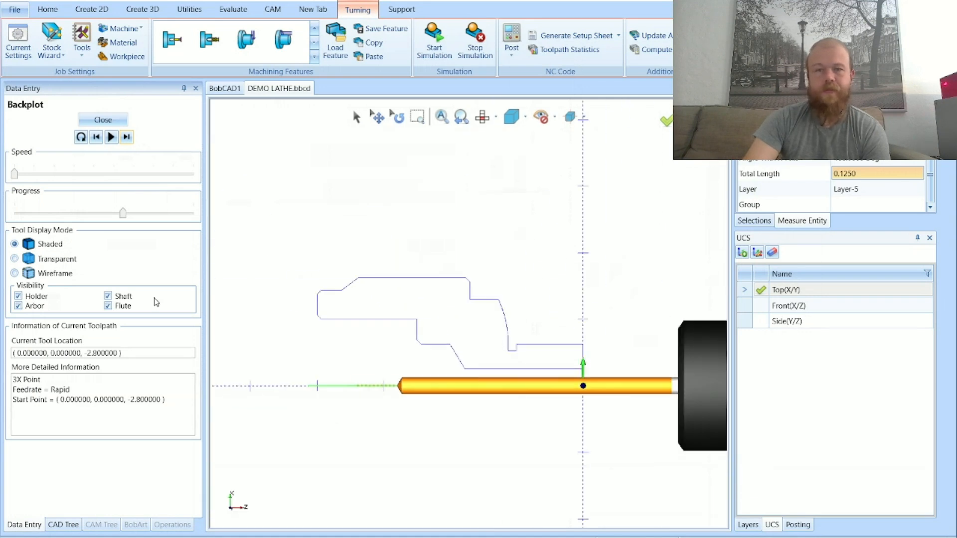
left_click(118, 121)
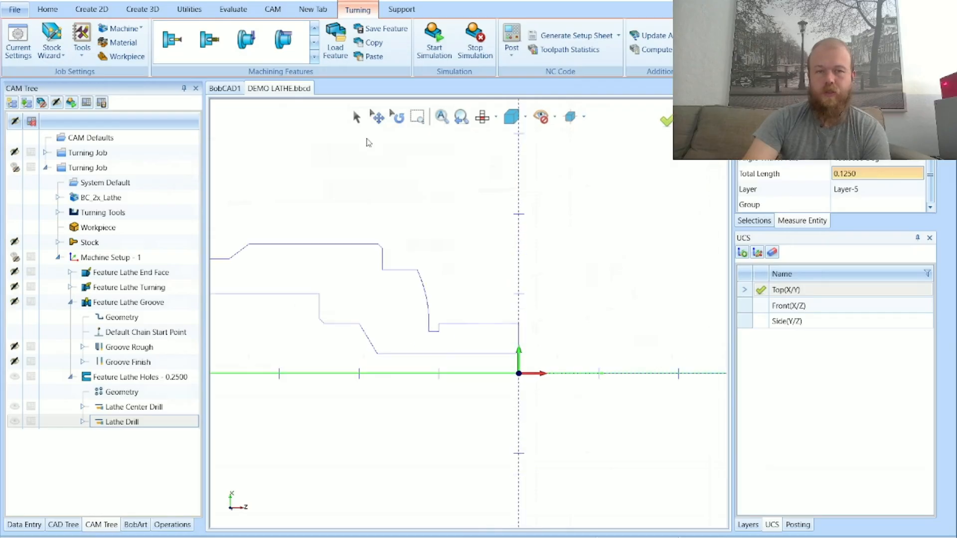
Measure the coordinates of the point where the bore line meets the profile's end face
left_click(234, 10)
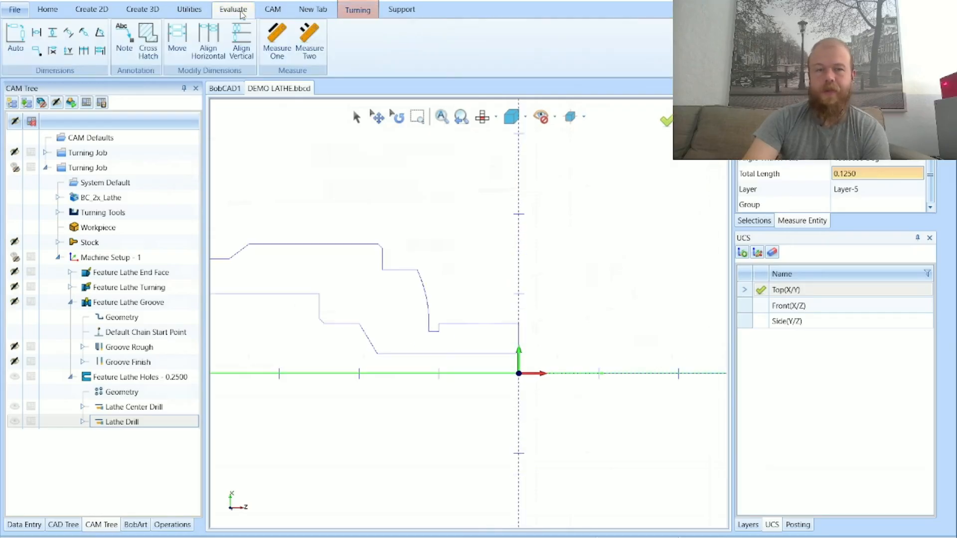
left_click(277, 40)
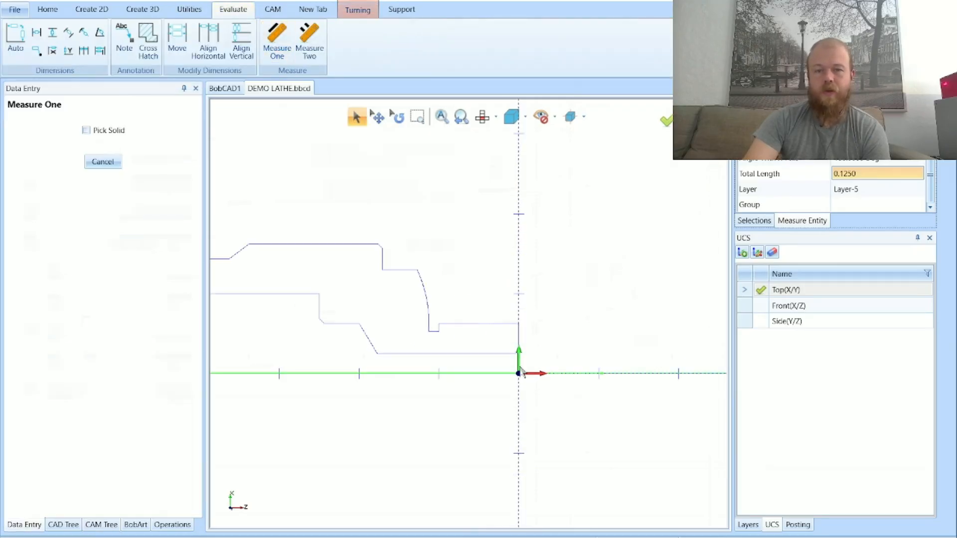
scroll(511, 324, "up", 7)
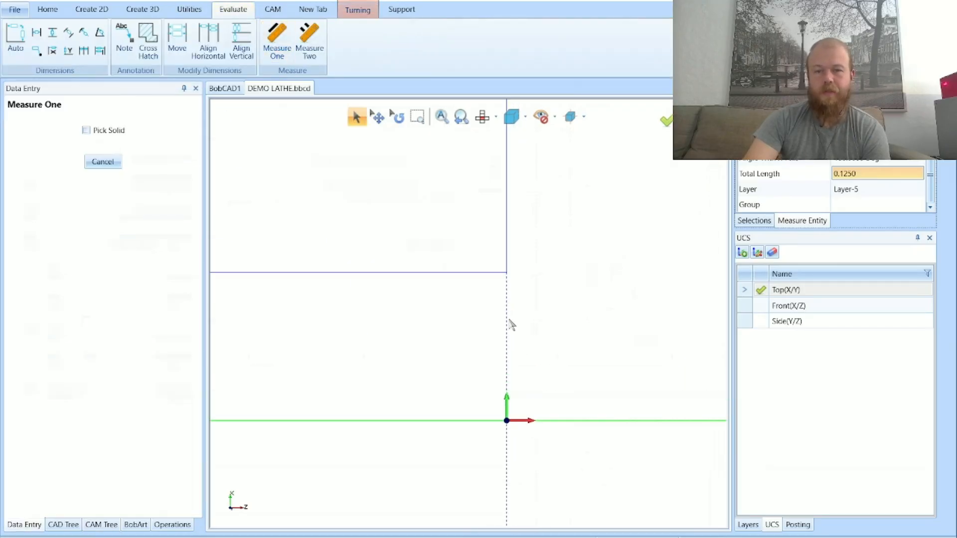
left_click(507, 273)
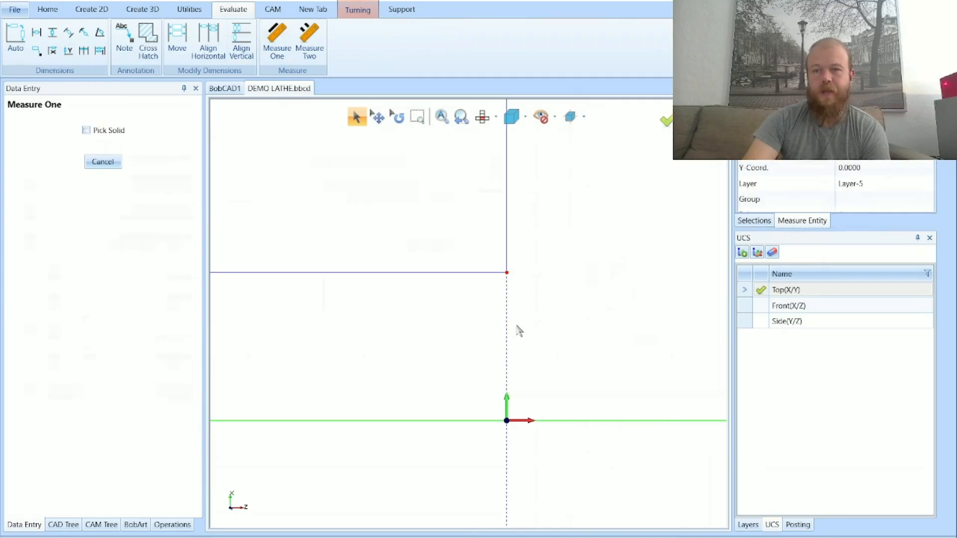
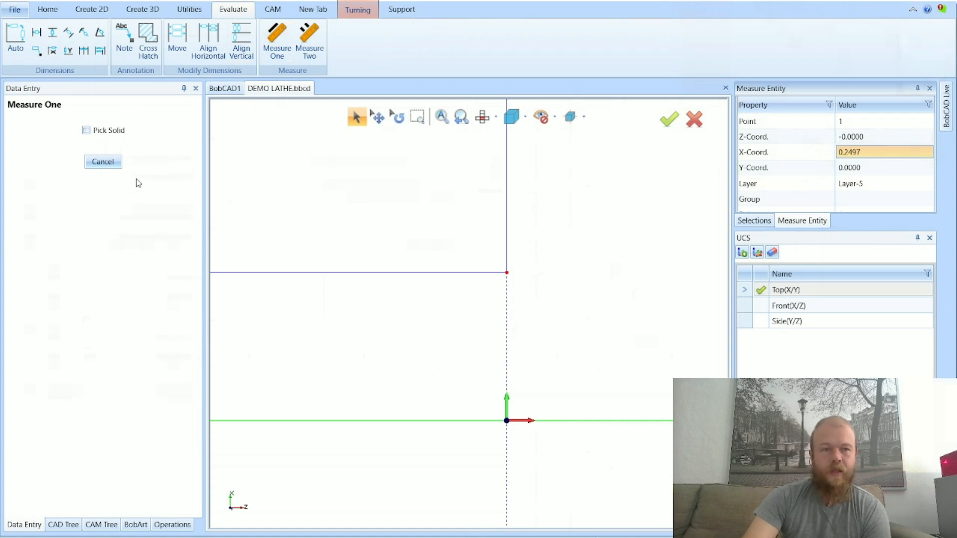
left_click(102, 162)
scroll(464, 355, "down", 3)
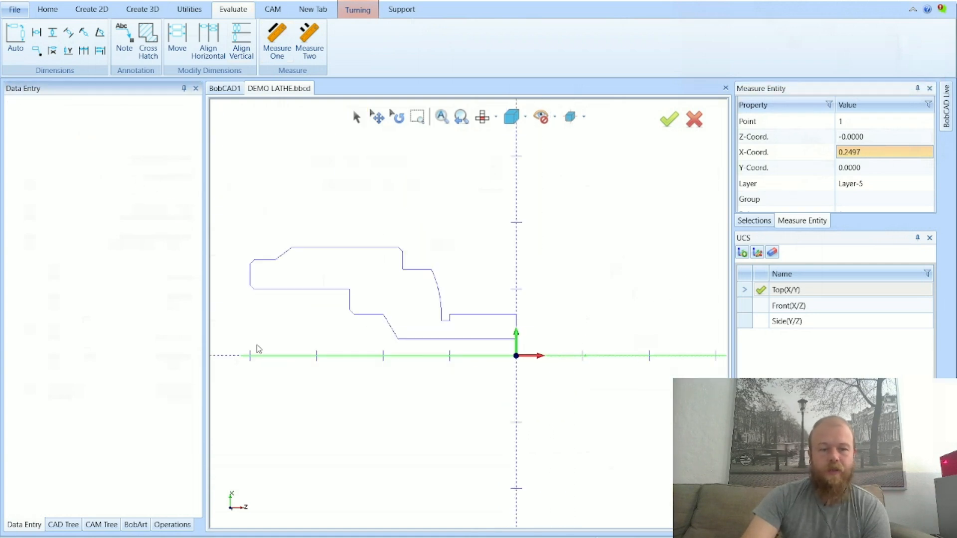
Set the lathe hole feature's diameter to 0.5000, check the assigned drill tool, and compute the toolpath
left_click(102, 524)
double_click(136, 377)
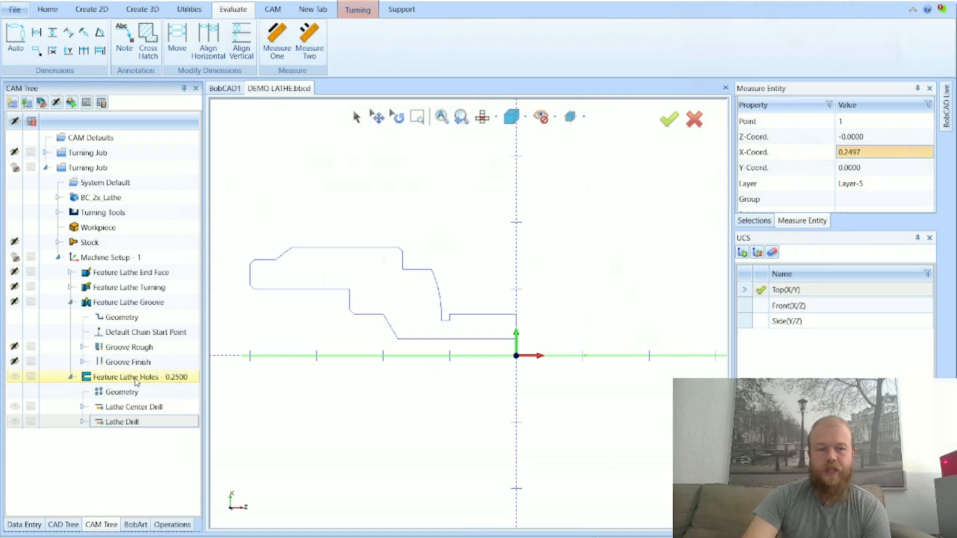
left_click(501, 204)
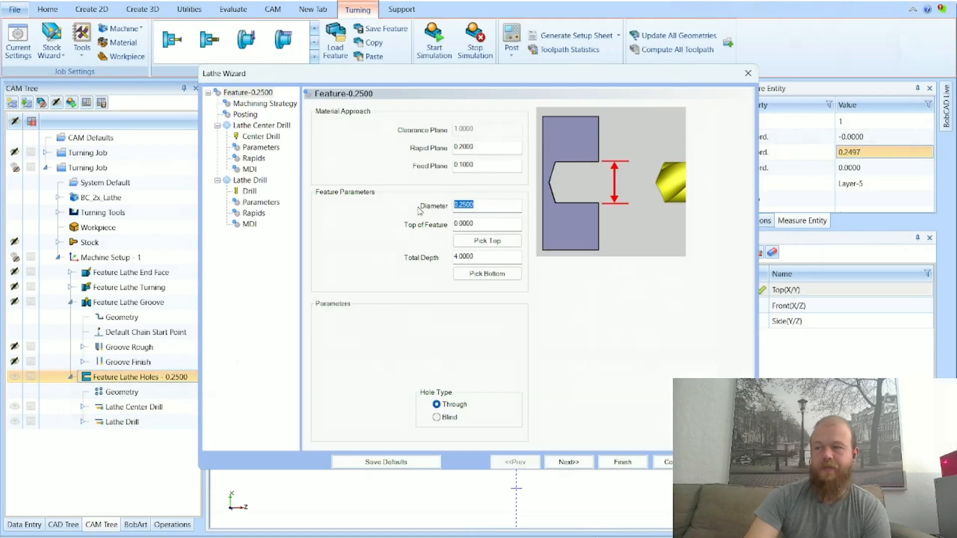
type("0.5")
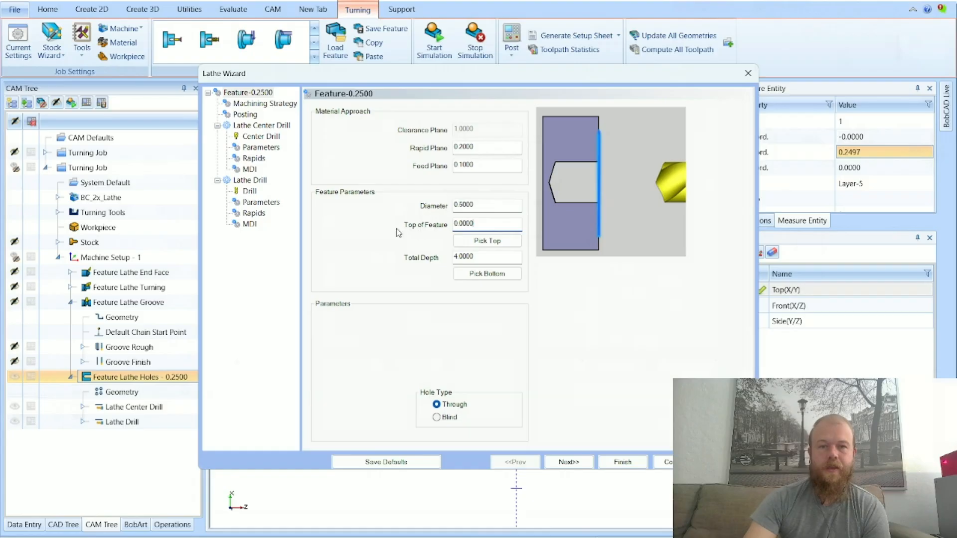
left_click(249, 191)
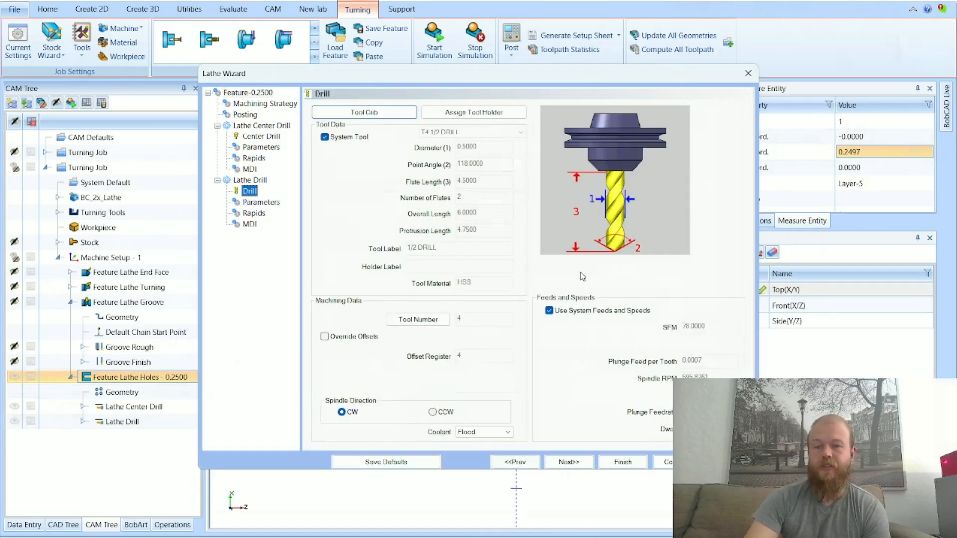
left_click(667, 462)
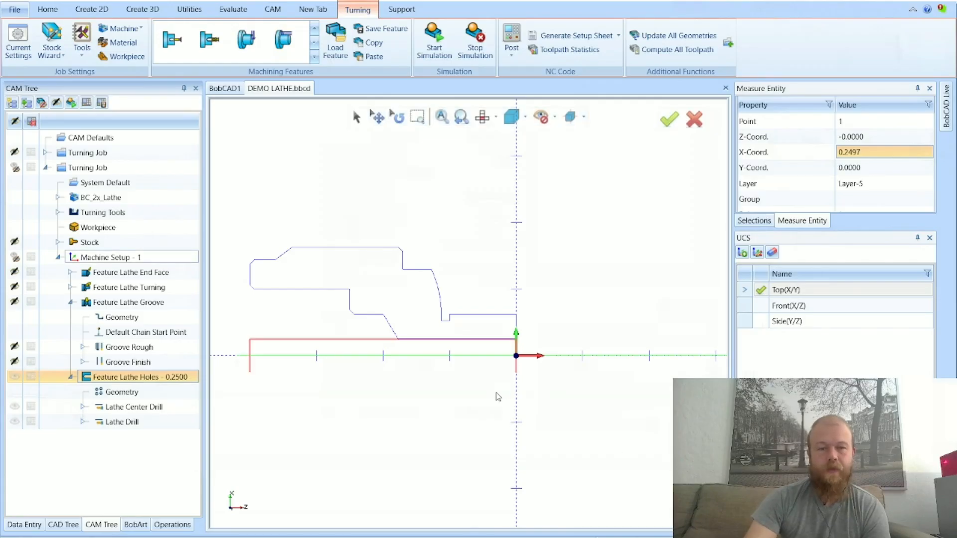
Reopen the hole feature and turn off Use Cutting Conditions for Lathe Drill to inspect its effective and overall depths
right_click(190, 378)
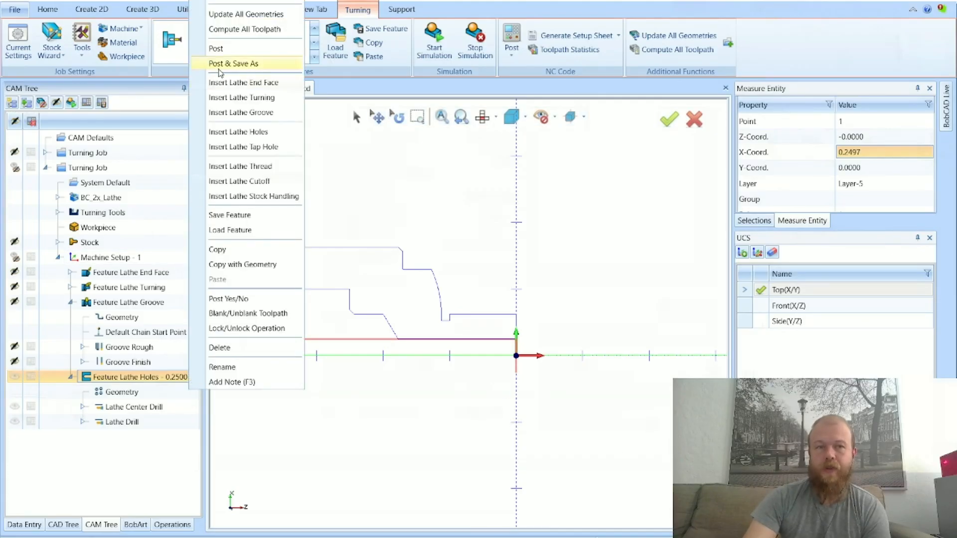
left_click(230, 6)
left_click(260, 202)
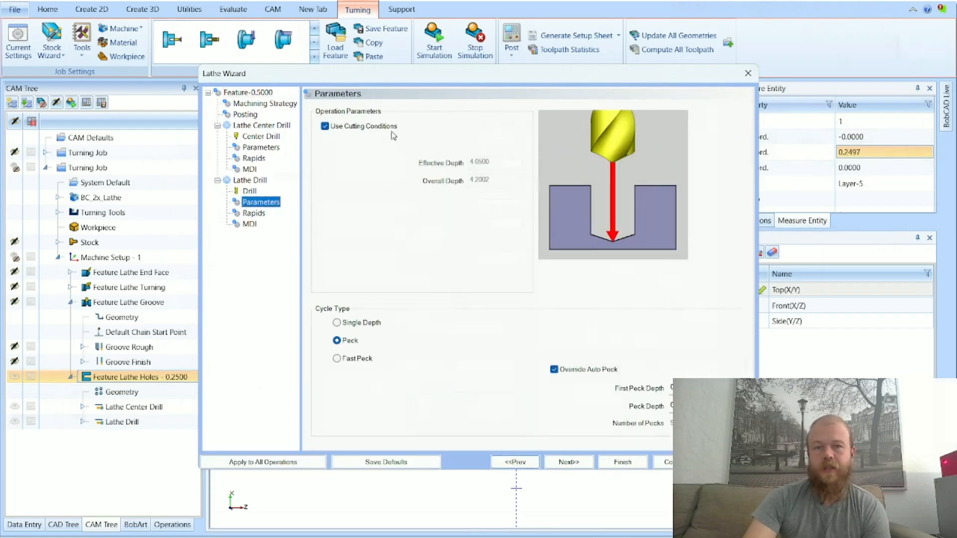
left_click(391, 126)
left_click(504, 163)
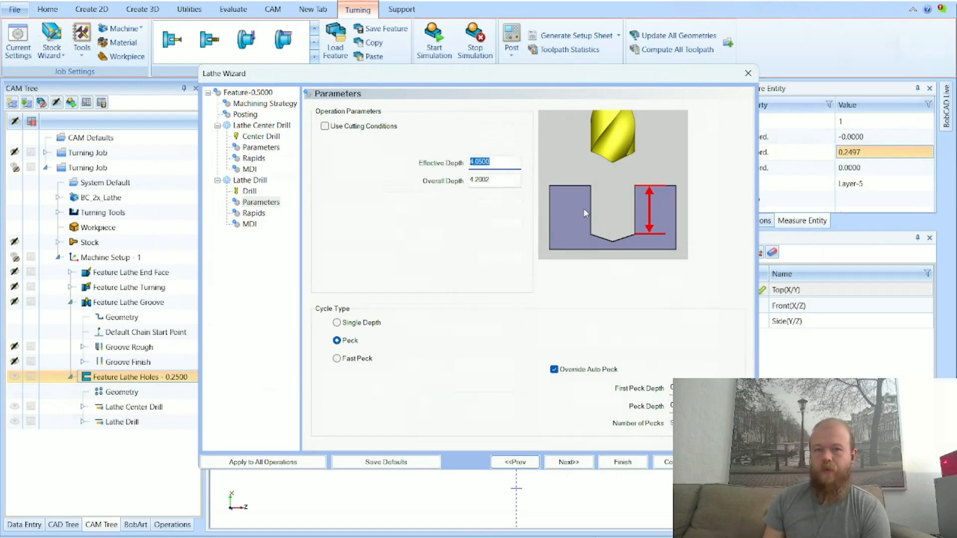
key("Tab")
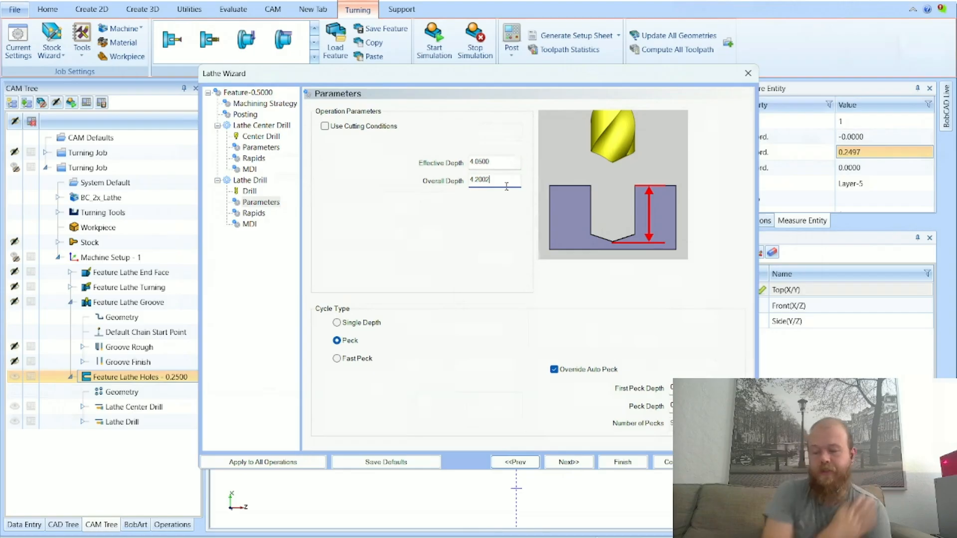
Review the drill tool's tip and depth parameters, turn Use Cutting Conditions back on, and recompute the toolpath
left_click(247, 192)
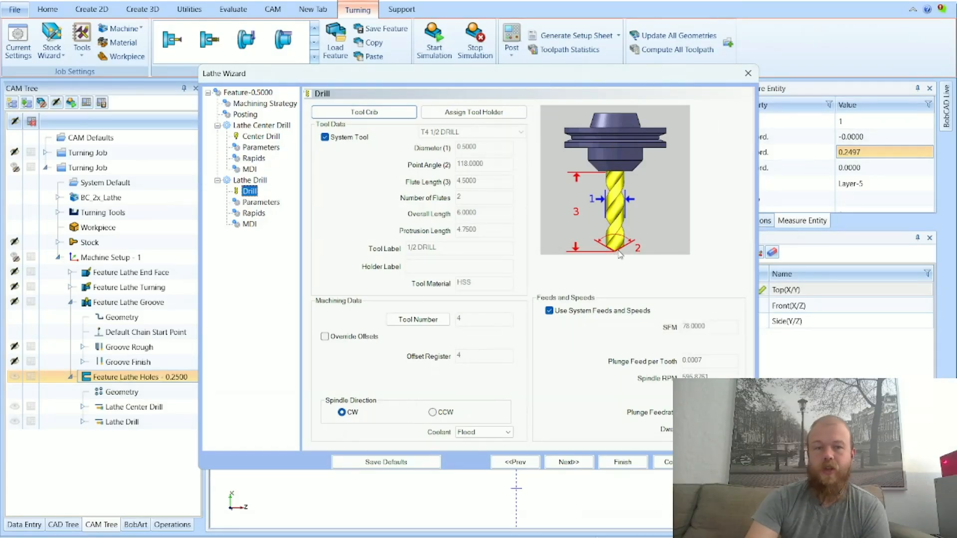
left_click(260, 202)
left_click(512, 184)
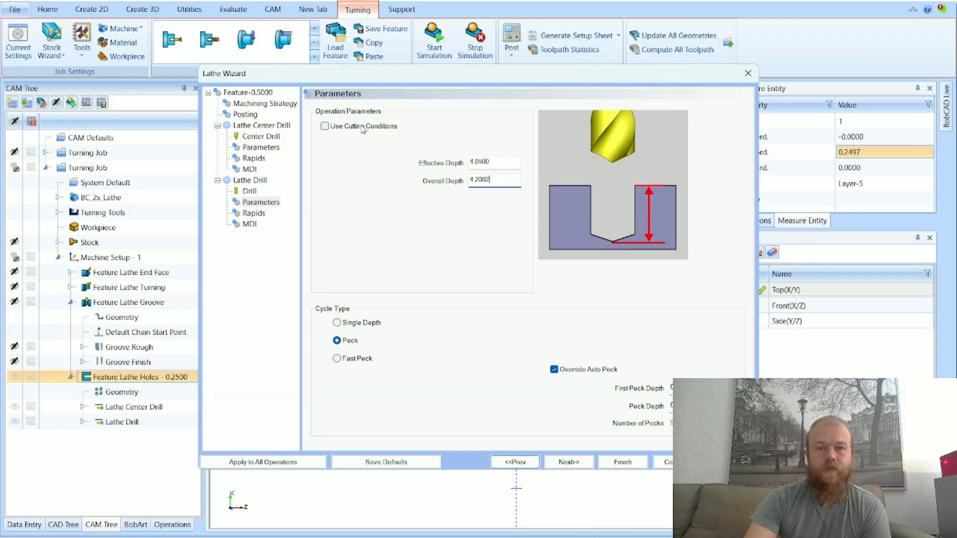
left_click(517, 168)
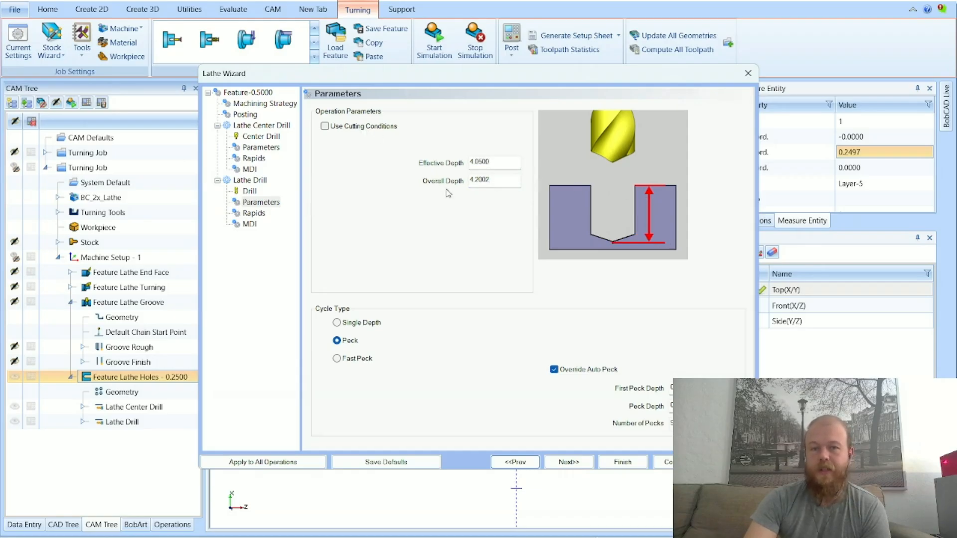
left_click(325, 127)
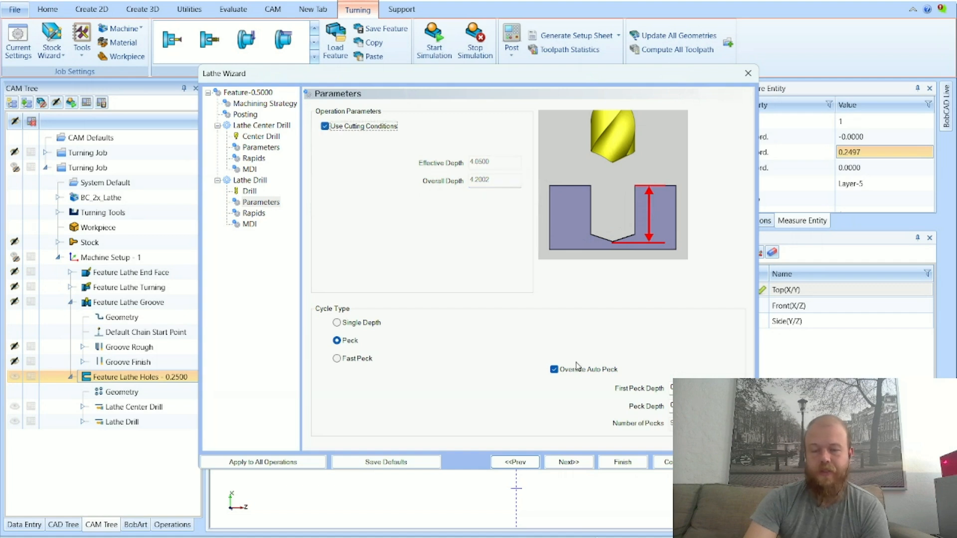
left_click(677, 463)
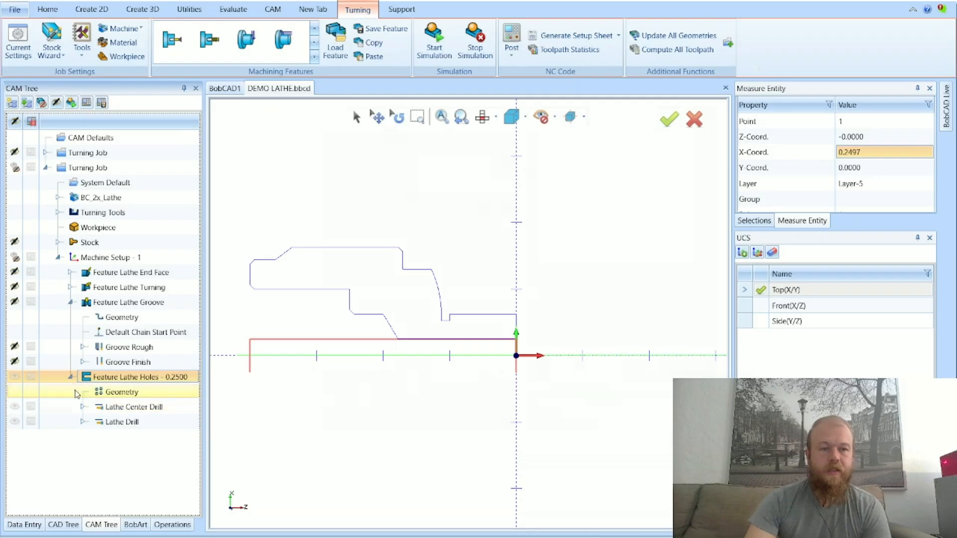
Hide the lathe hole toolpath, collapse the hole and groove features, and clear the selection
left_click(15, 378)
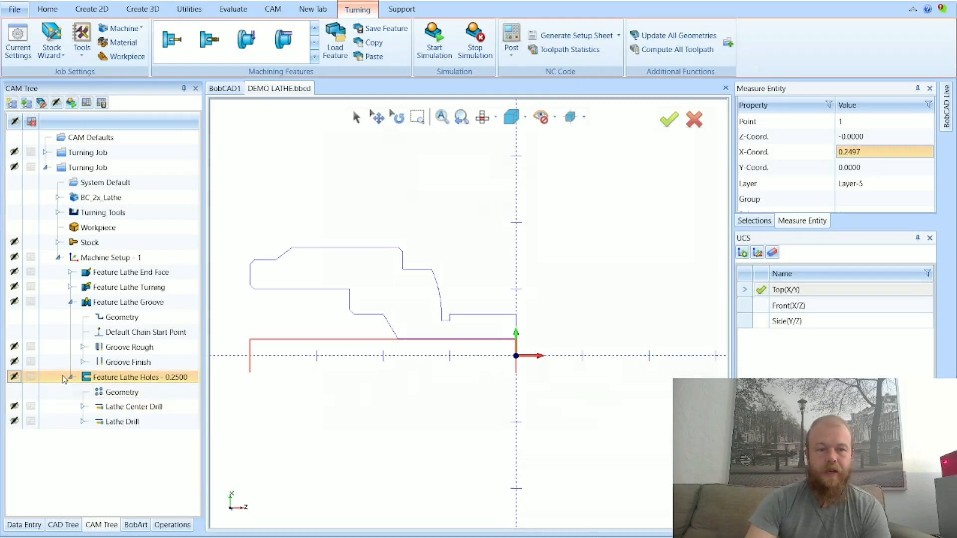
left_click(71, 378)
left_click(70, 302)
left_click(377, 308)
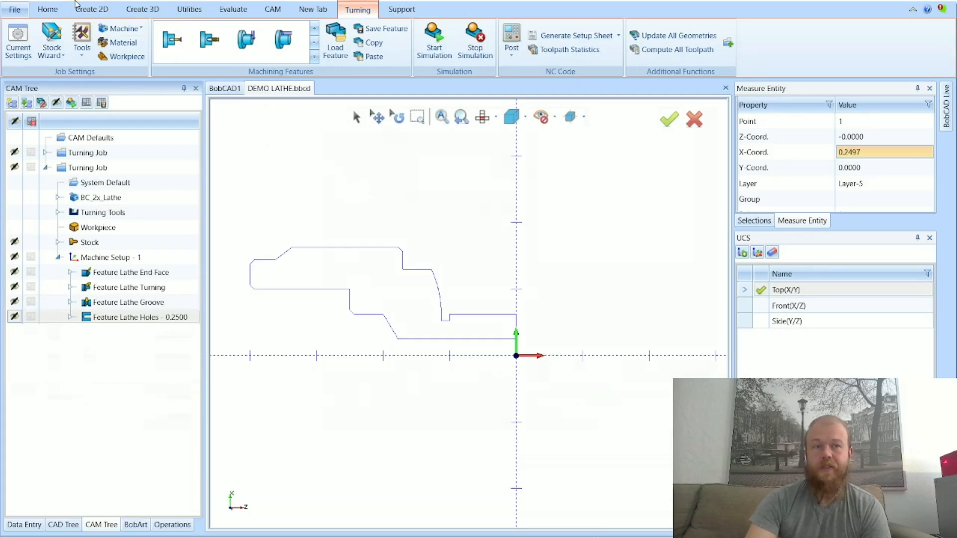
Start the machining simulation and show the stock from the front
left_click(442, 54)
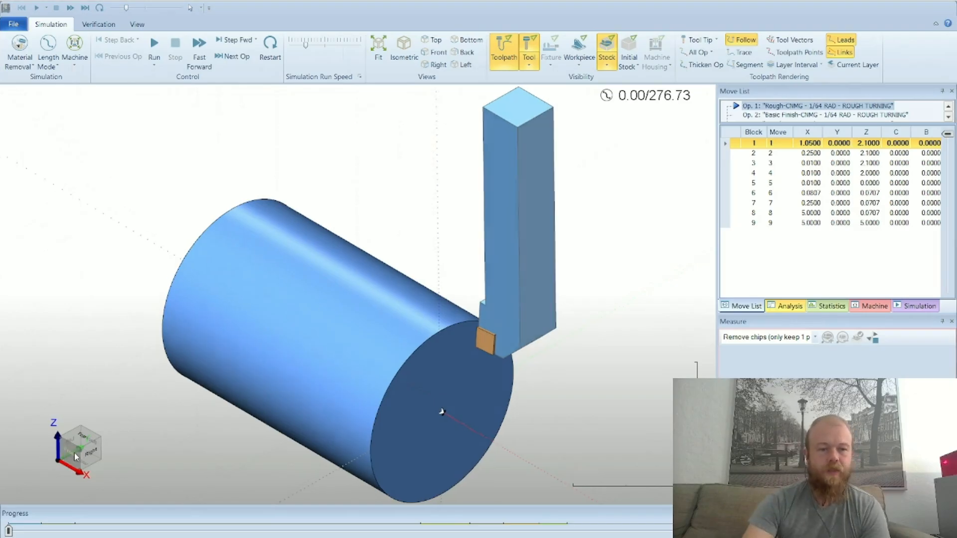
left_click(59, 452)
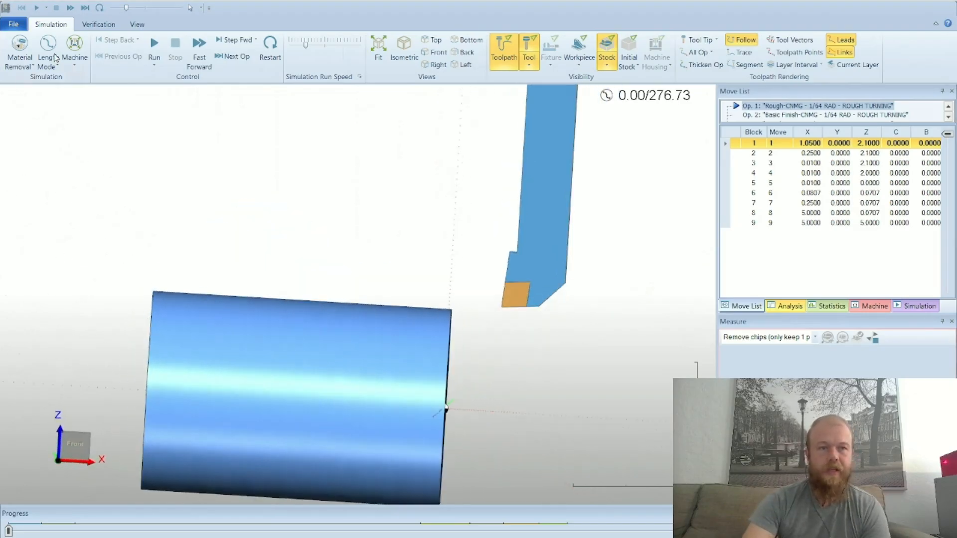
Try Time Mode for the simulation and return it to Length Mode
left_click(47, 61)
left_click(59, 107)
scroll(310, 203, "up", 3)
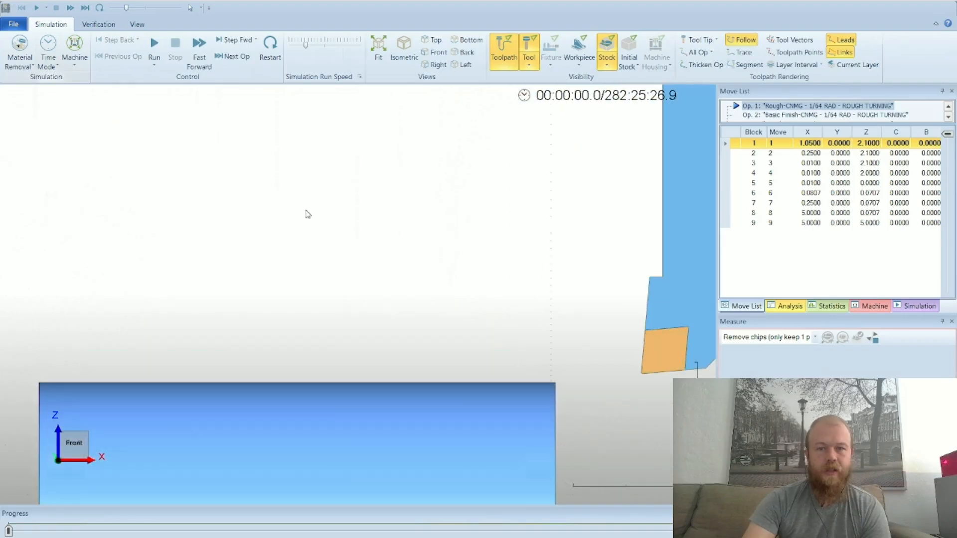
scroll(264, 288, "down", 6)
left_click(50, 61)
left_click(59, 104)
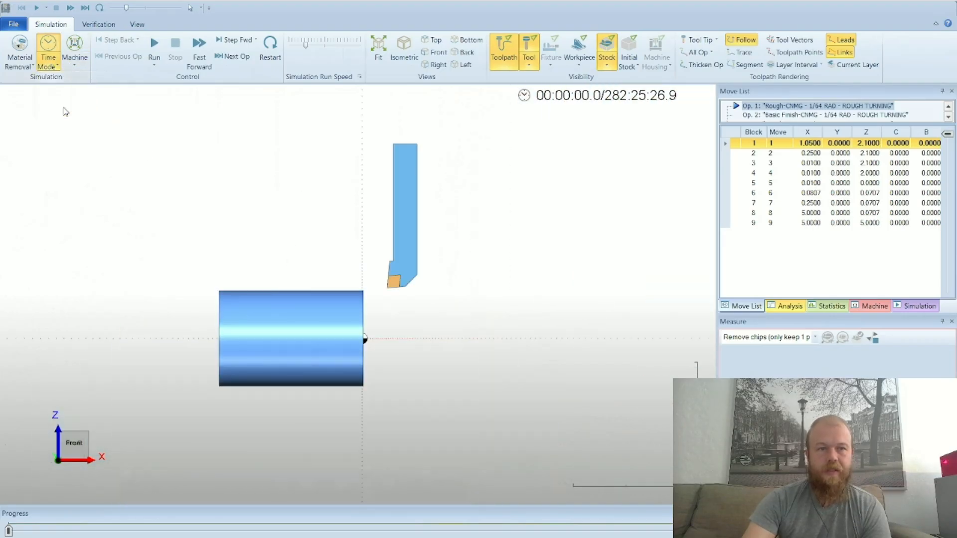
Run the simulation of the turning operations with the stock seen close up from the front
scroll(273, 353, "up", 2)
scroll(245, 342, "up", 3)
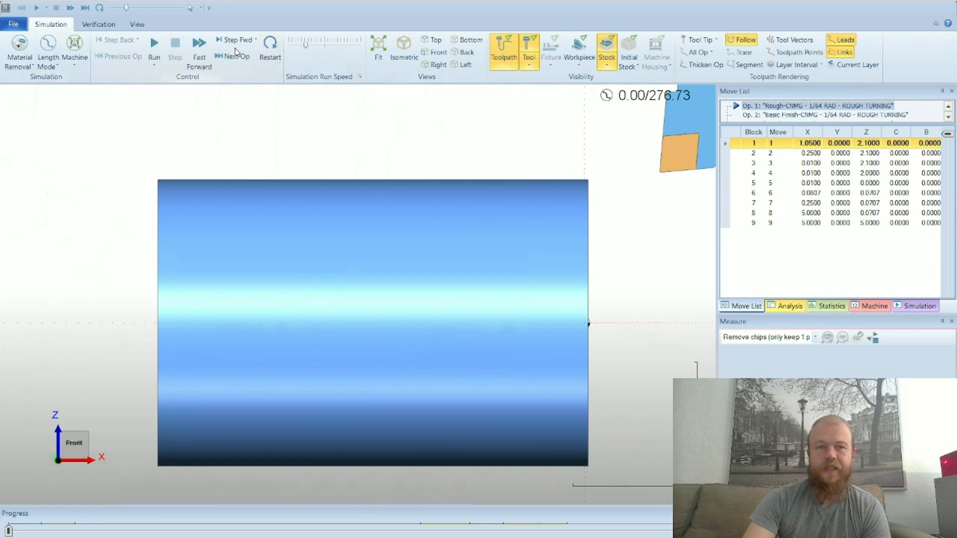
left_click(154, 44)
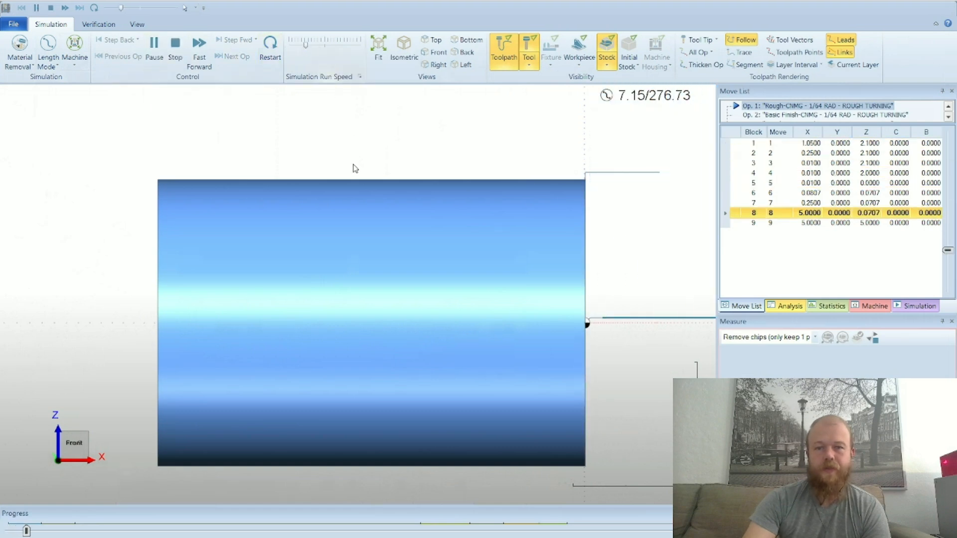
Hide the toolpath display while the turning simulation runs, with the whole stock in view
scroll(102, 269, "down", 3)
scroll(410, 200, "up", 1)
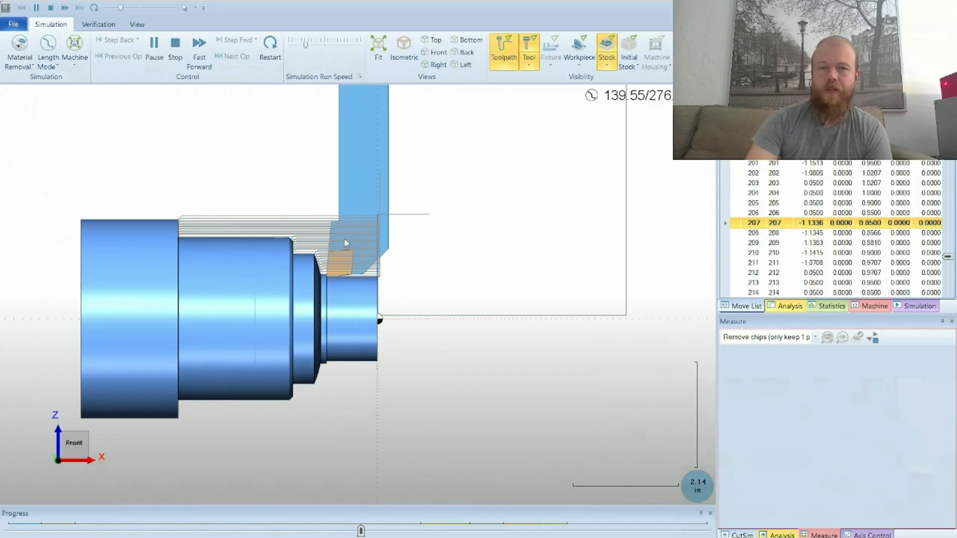
left_click(504, 52)
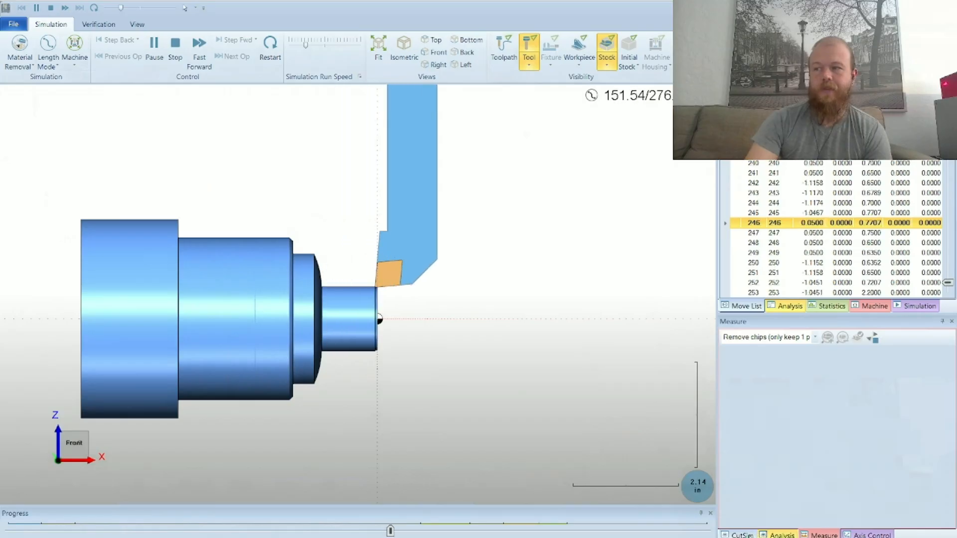
Look at the cut simulation's accuracy and collision check settings, and open the stock analysis options
left_click(742, 534)
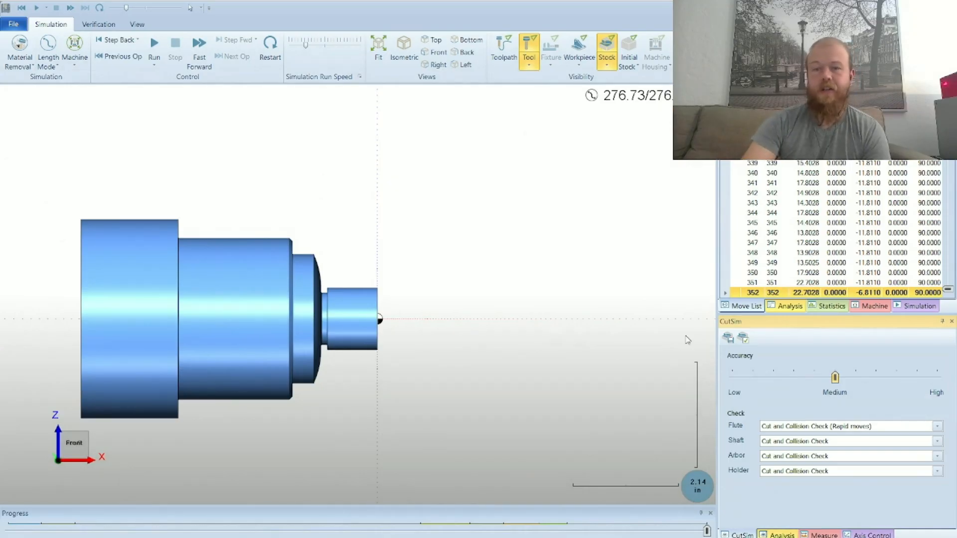
middle_click_drag(509, 338, 528, 337)
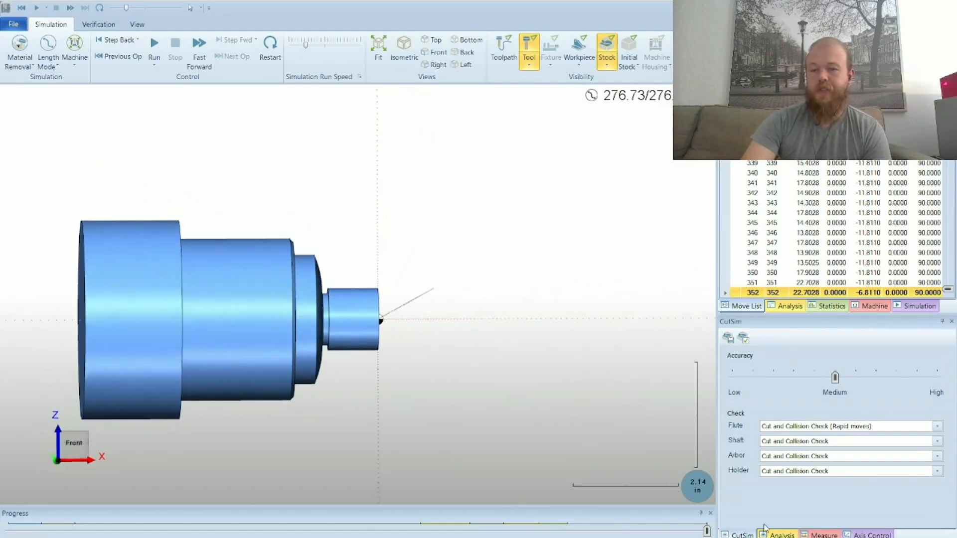
left_click(781, 535)
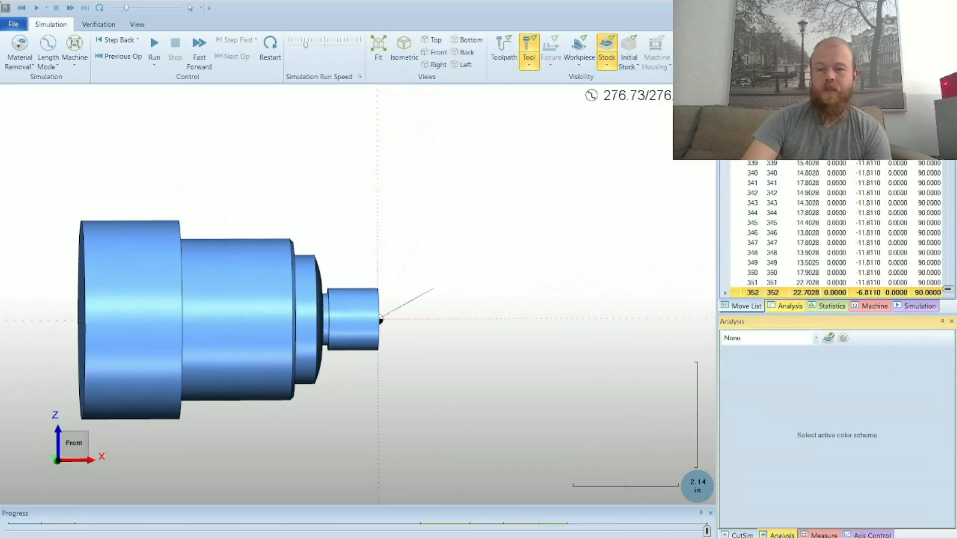
left_click(780, 340)
left_click(635, 284)
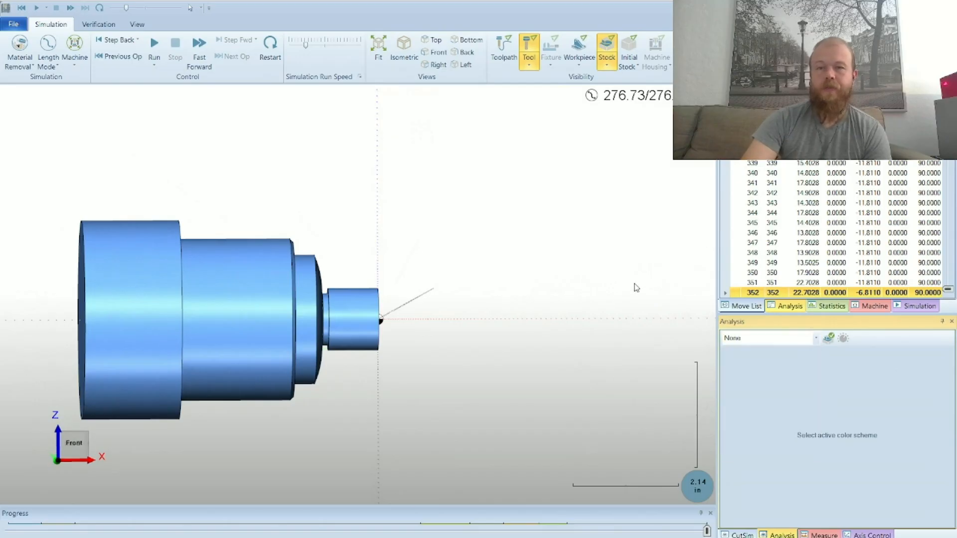
Color the simulated stock by tool number in the front view
left_click(74, 443)
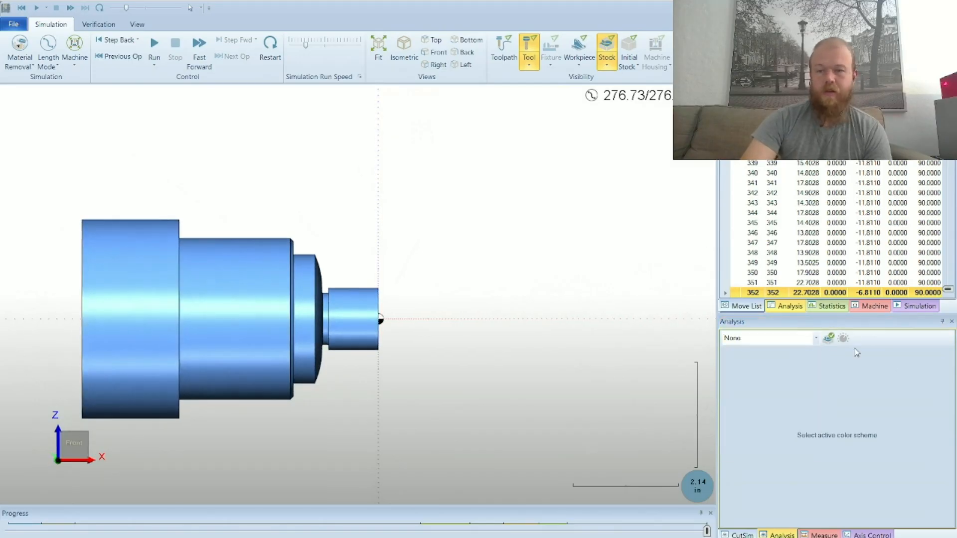
left_click(804, 339)
left_click(773, 354)
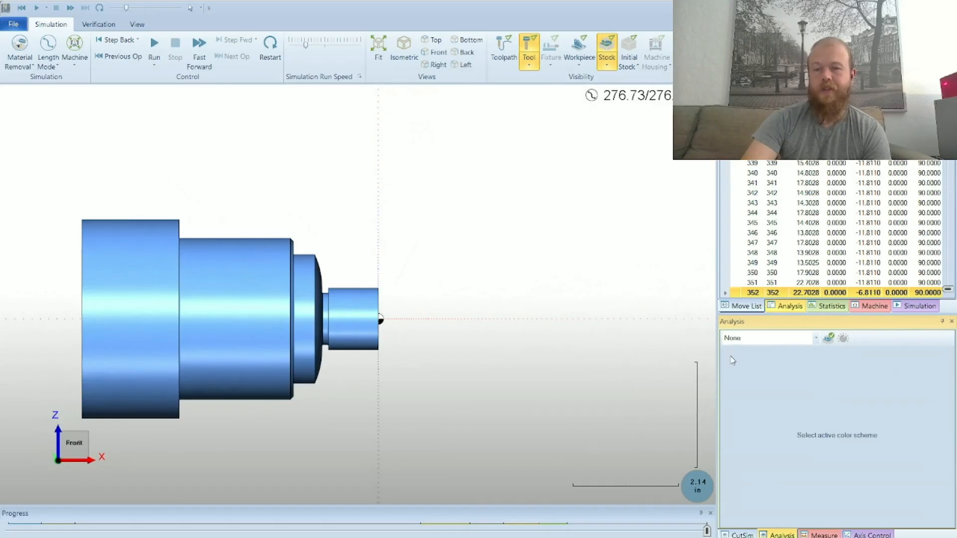
left_click(748, 340)
left_click(759, 362)
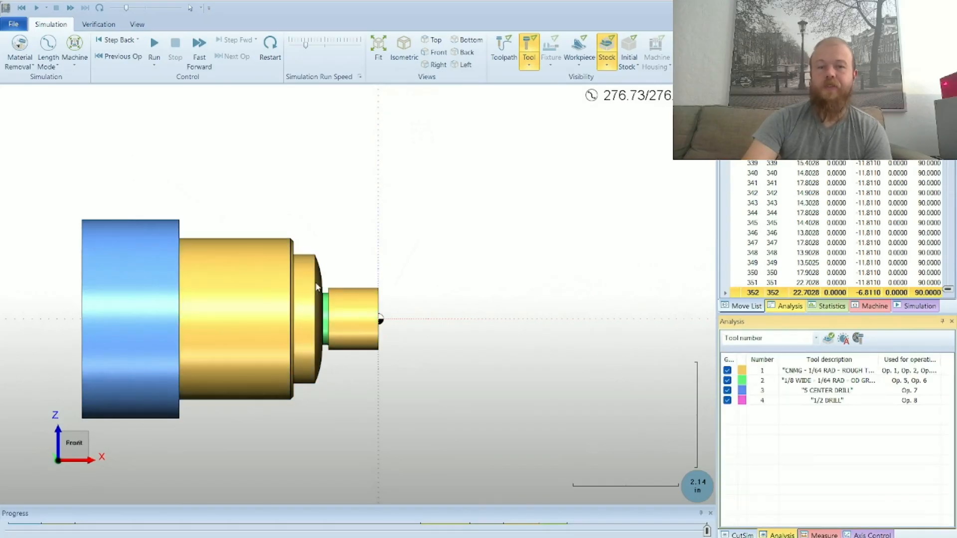
Change the analysis color of tool 2, the 1/8 wide OD groove tool, to cyan and refresh the stock colors
scroll(174, 312, "up", 5)
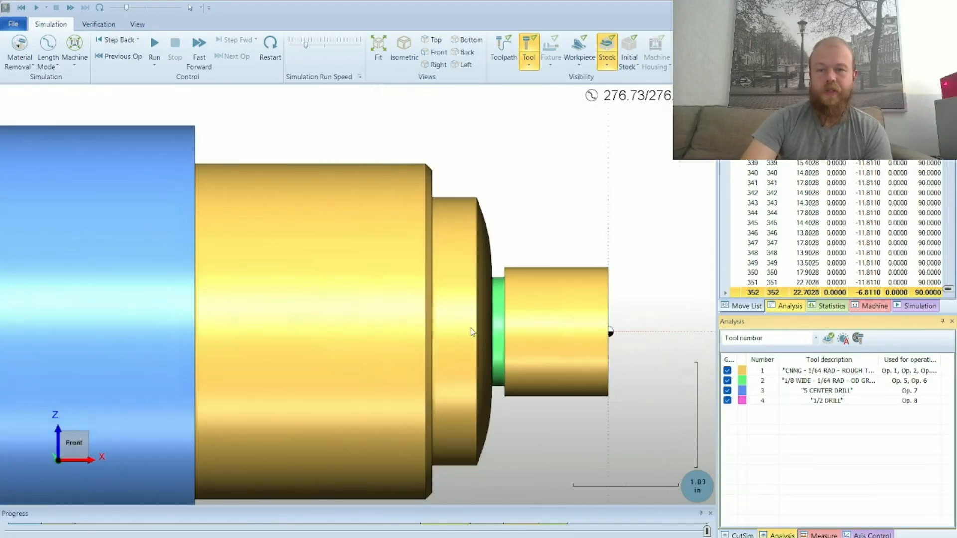
scroll(593, 346, "up", 1)
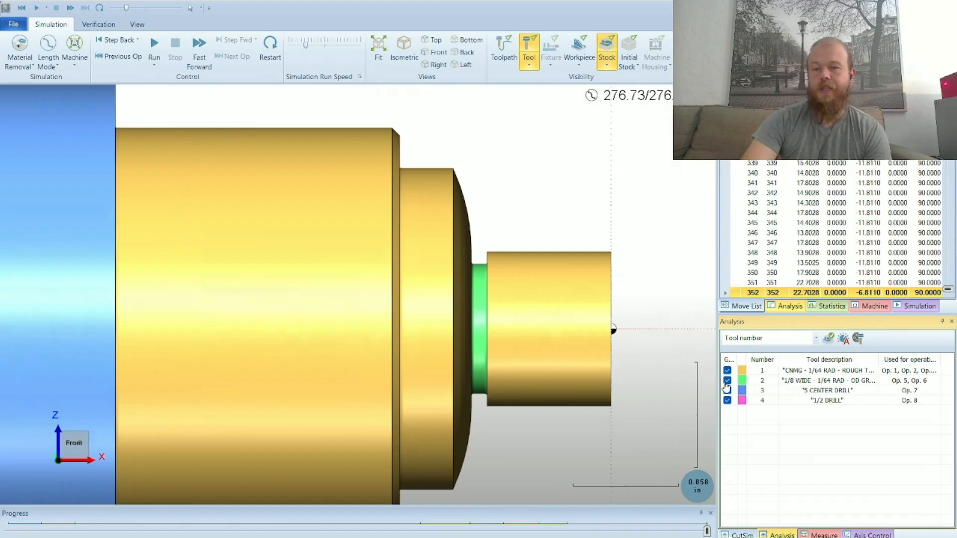
middle_click_drag(580, 327, 510, 337)
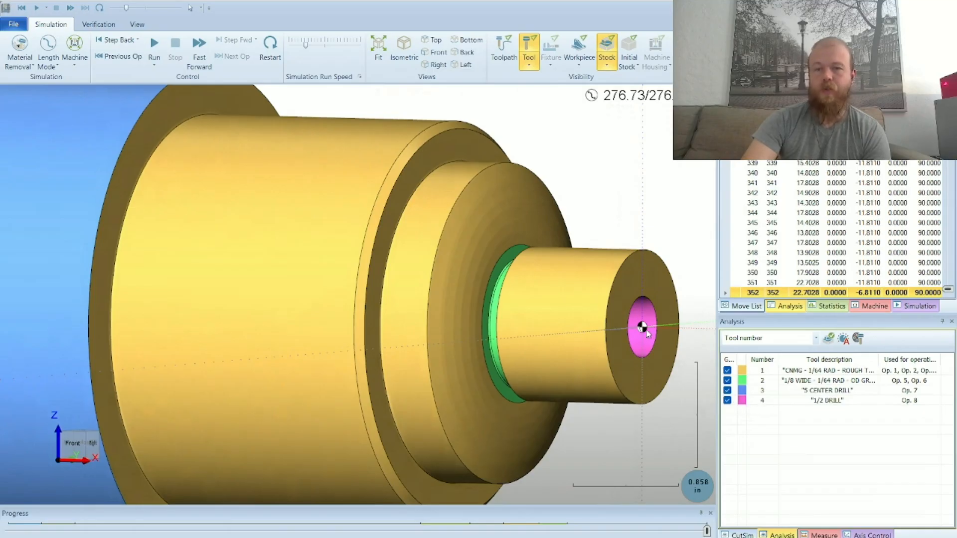
left_click(743, 381)
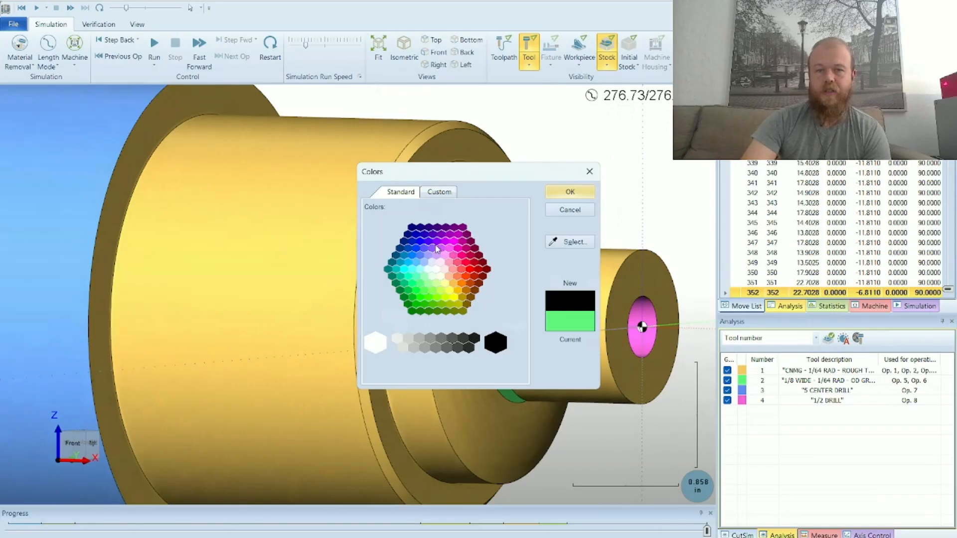
left_click(406, 272)
left_click(568, 193)
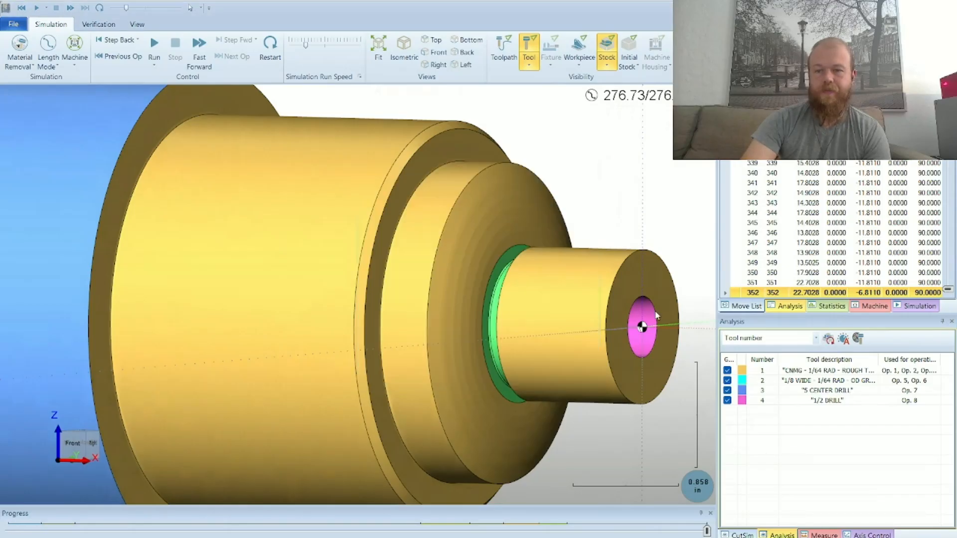
left_click(828, 340)
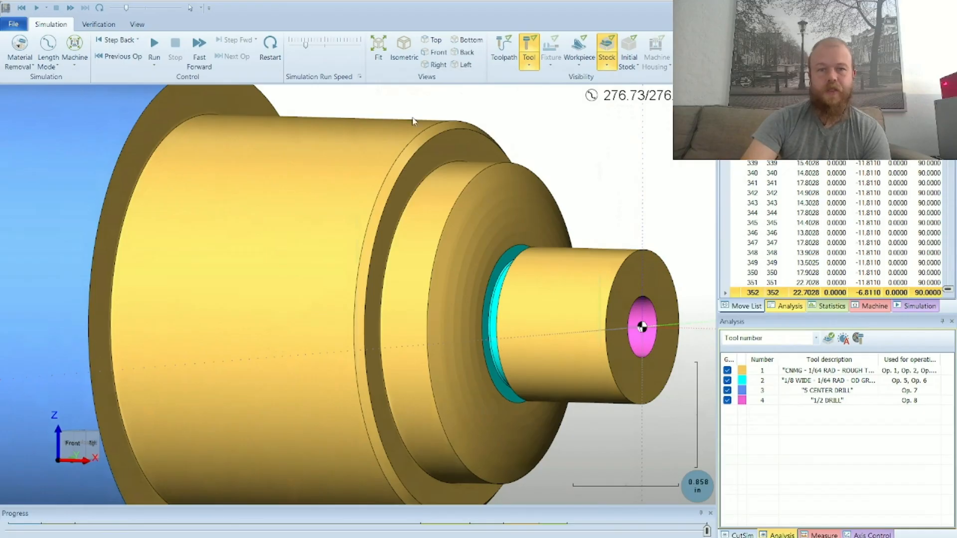
Return to the front view and color the stock by operation number
left_click(72, 443)
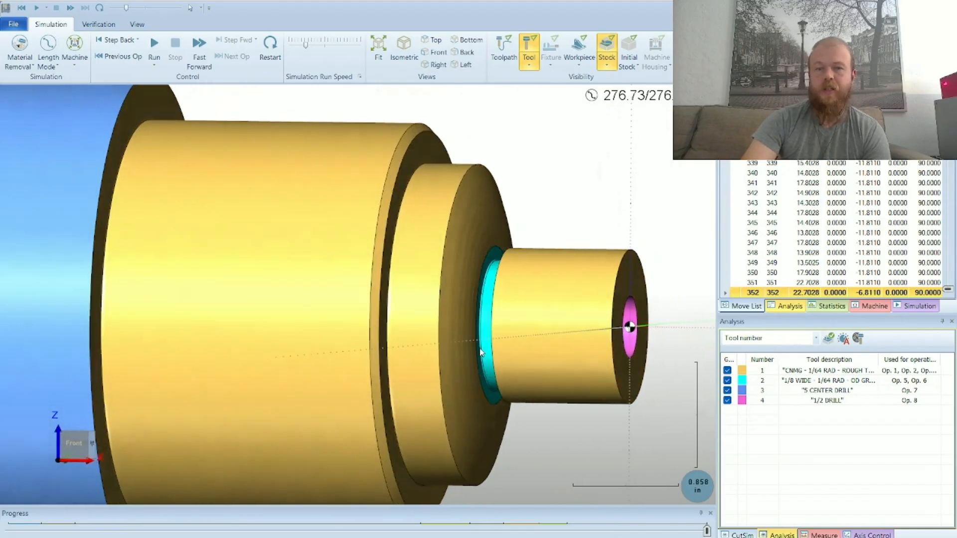
left_click(778, 344)
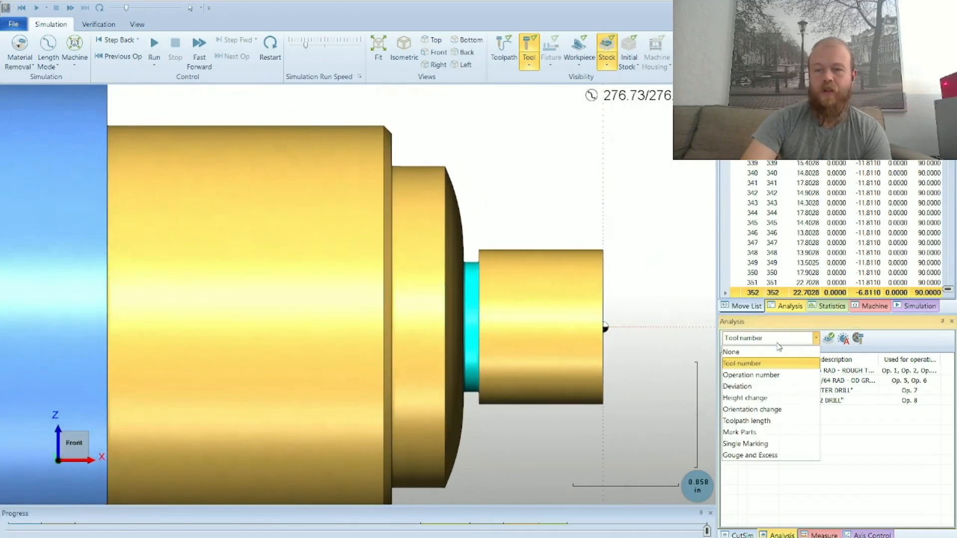
left_click(743, 380)
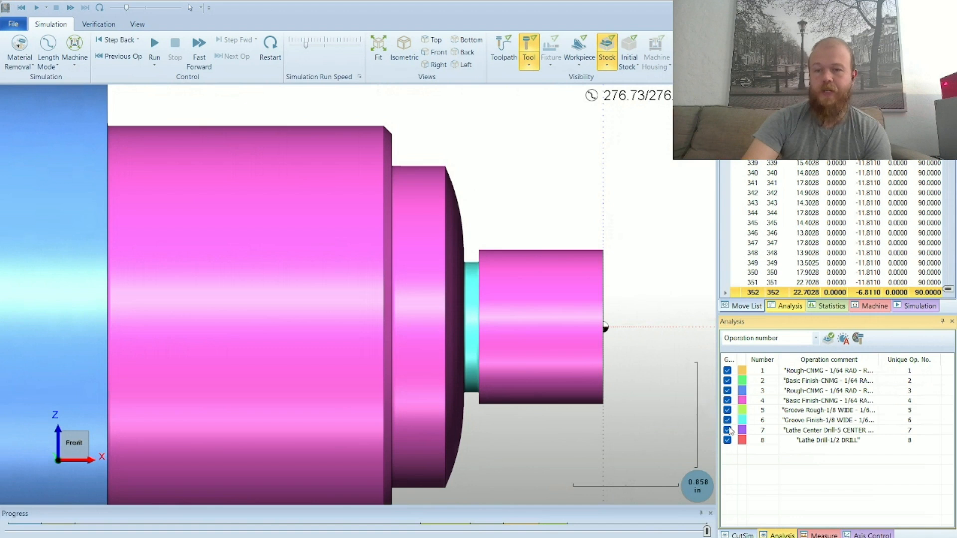
Switch the stock analysis to Deviation and update the colors against the target part
left_click(772, 340)
left_click(758, 391)
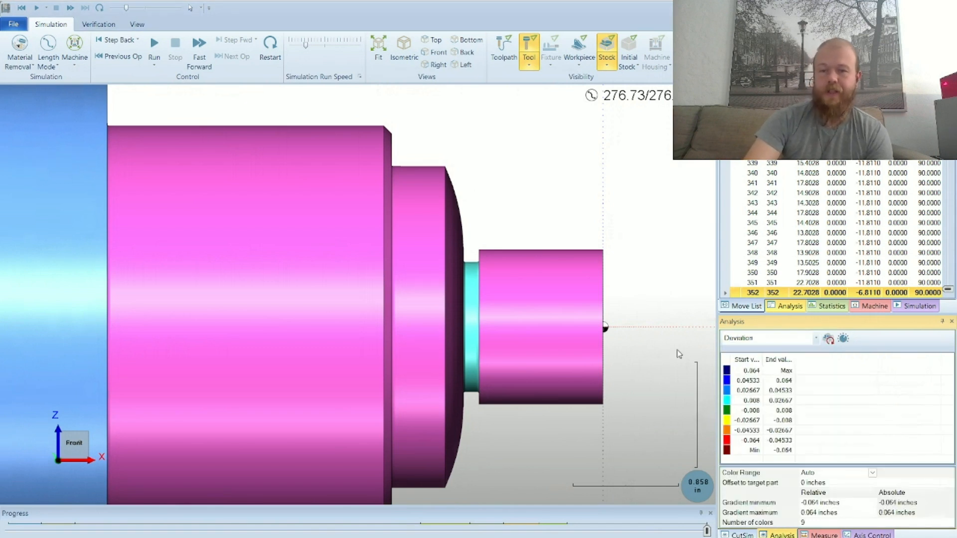
left_click(829, 339)
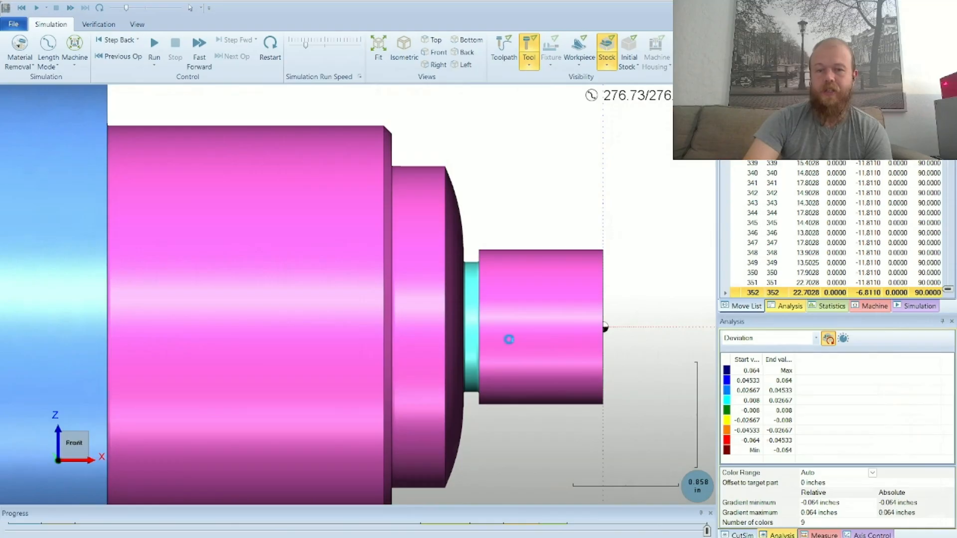
Examine the deviation colors on the turned diameters, front face, hole and the area behind the large diameter
scroll(460, 369, "up", 2)
scroll(460, 369, "down", 3)
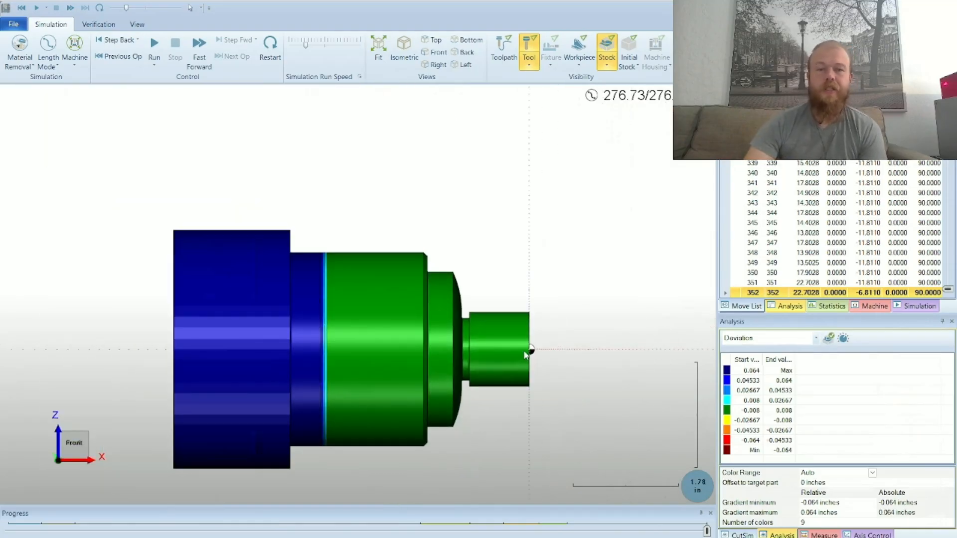
scroll(468, 350, "up", 3)
middle_click_drag(469, 349, 409, 339)
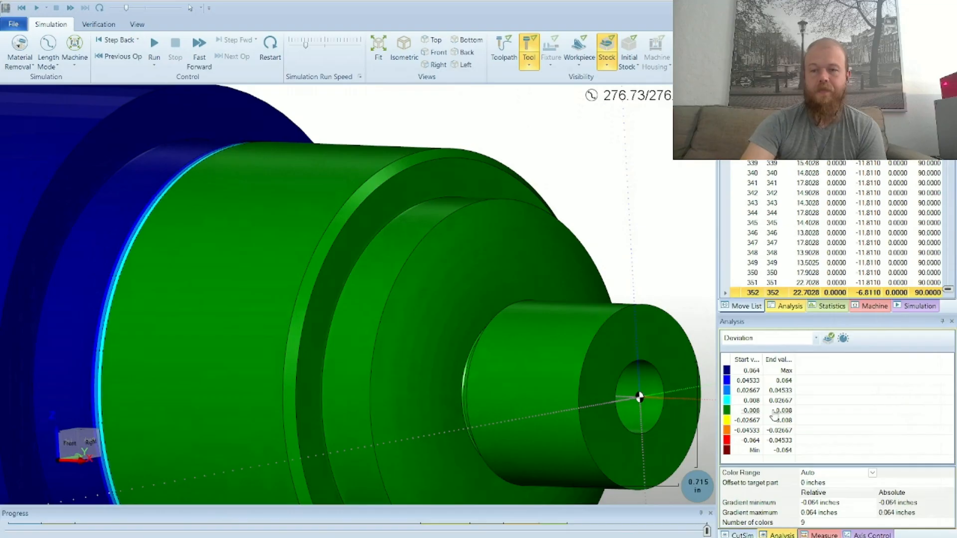
middle_click_drag(416, 298, 475, 301)
left_click(77, 457)
scroll(292, 356, "up", 5)
scroll(265, 323, "down", 3)
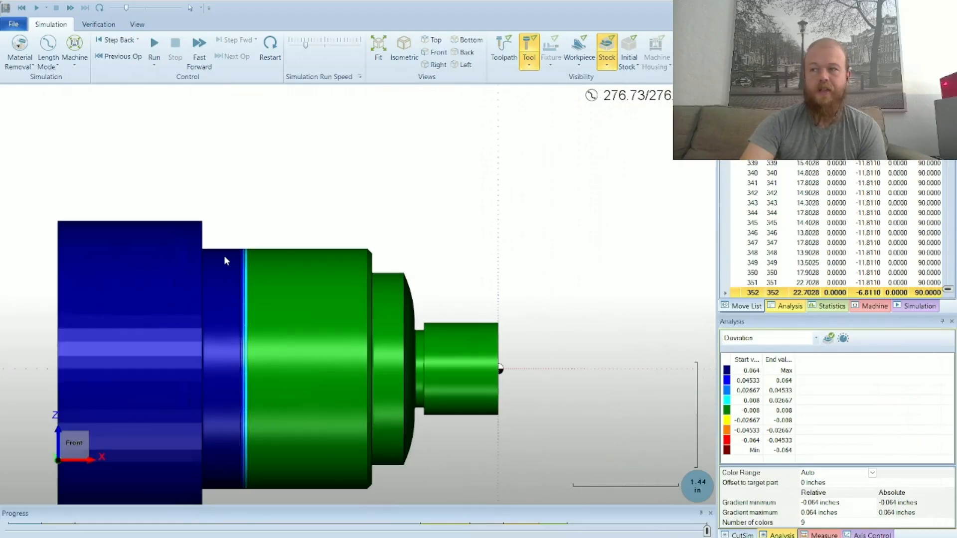
scroll(219, 257, "up", 7)
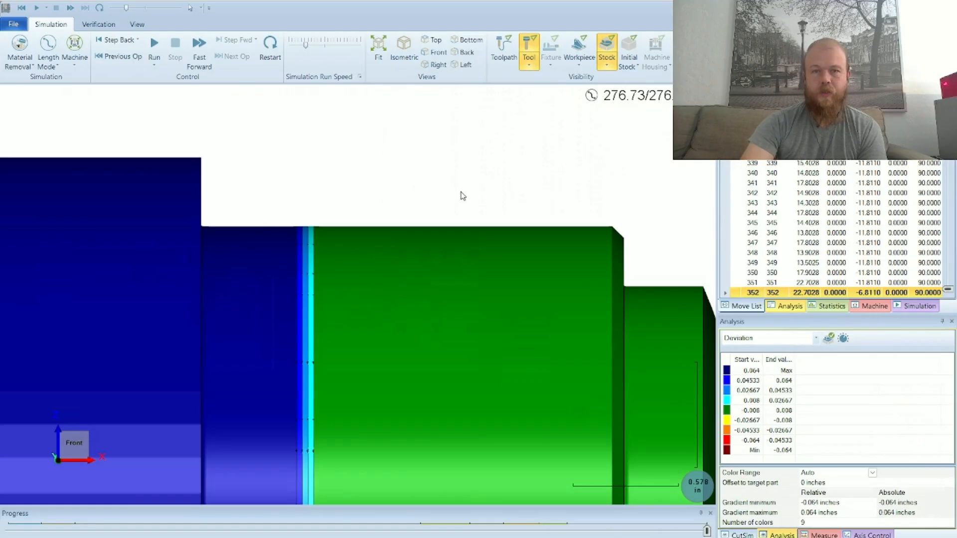
Show the workpiece and make the stock transparent to compare the leftover material in the rear undercut
left_click(579, 64)
left_click(582, 76)
left_click(604, 64)
left_click(619, 105)
scroll(220, 279, "down", 3)
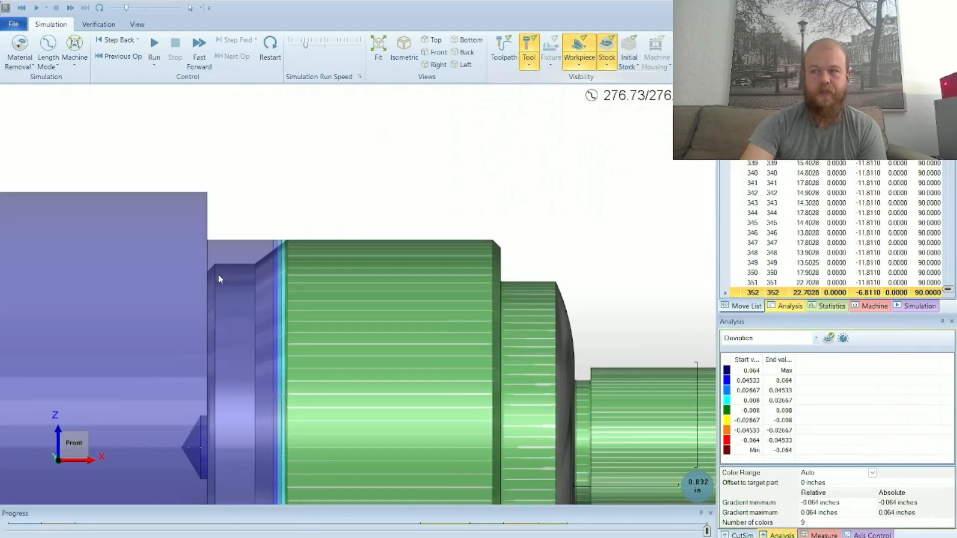
scroll(220, 280, "up", 10)
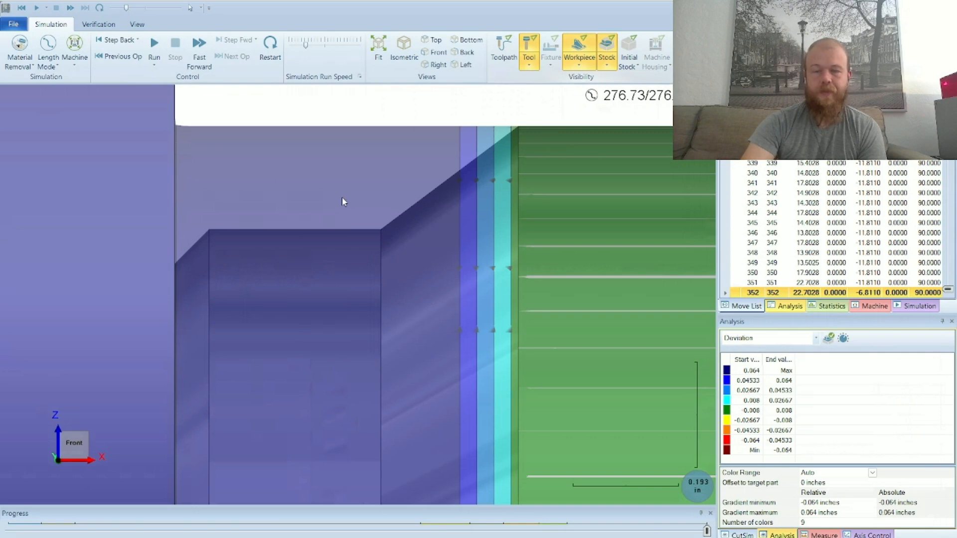
scroll(342, 202, "down", 10)
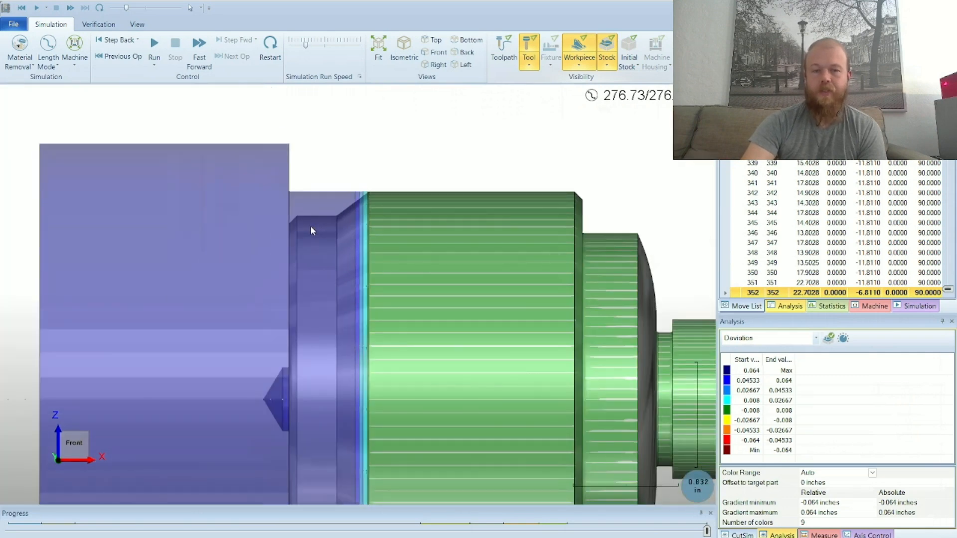
scroll(248, 269, "down", 4)
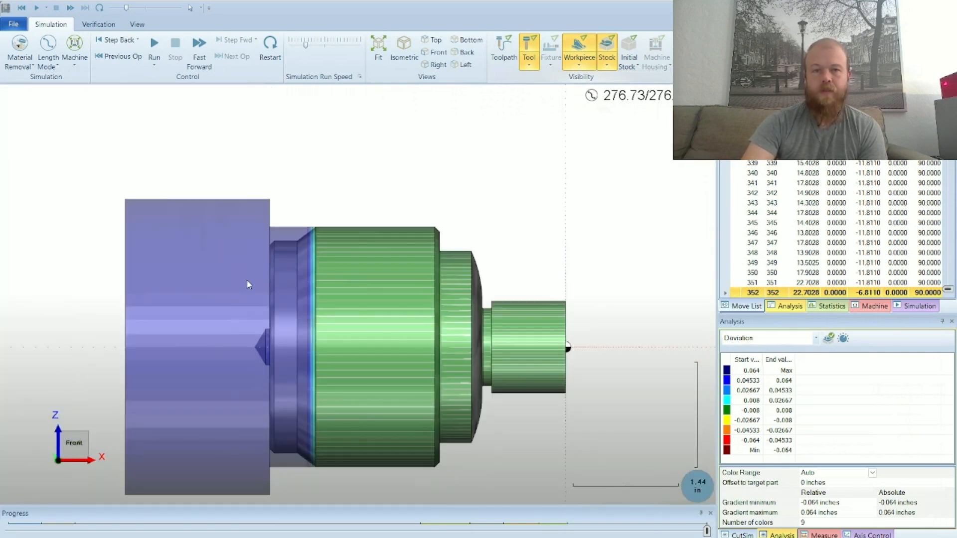
Hide the workpiece and set the stock display back to opaque
left_click(581, 66)
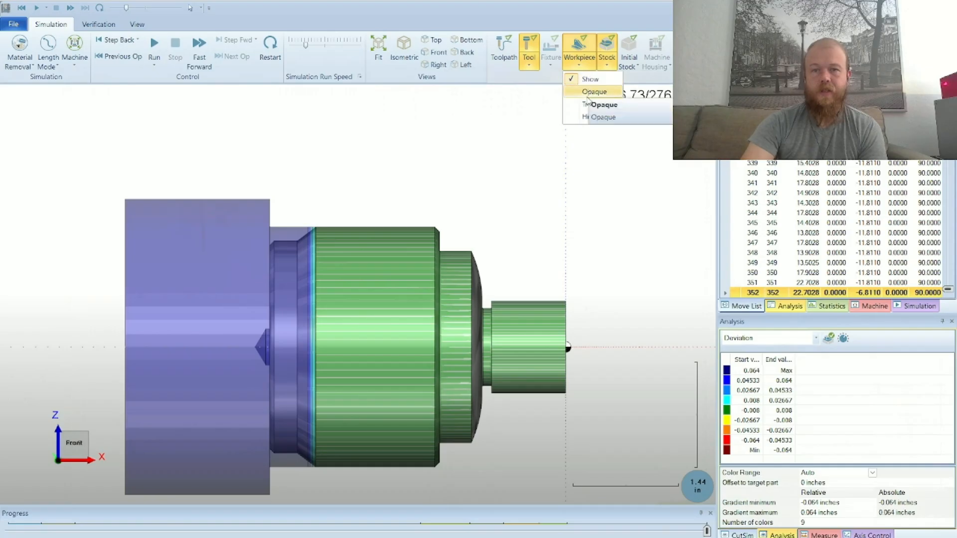
left_click(591, 96)
left_click(607, 66)
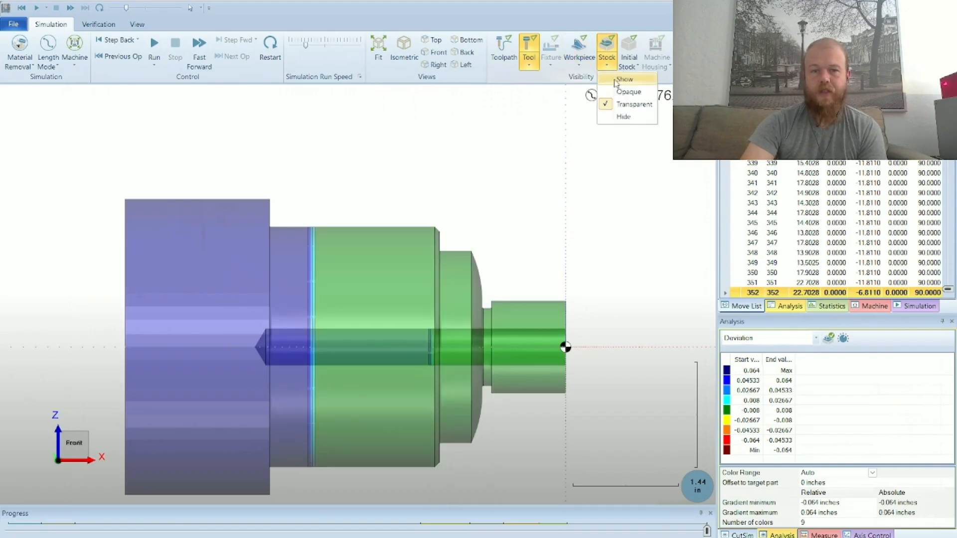
left_click(616, 92)
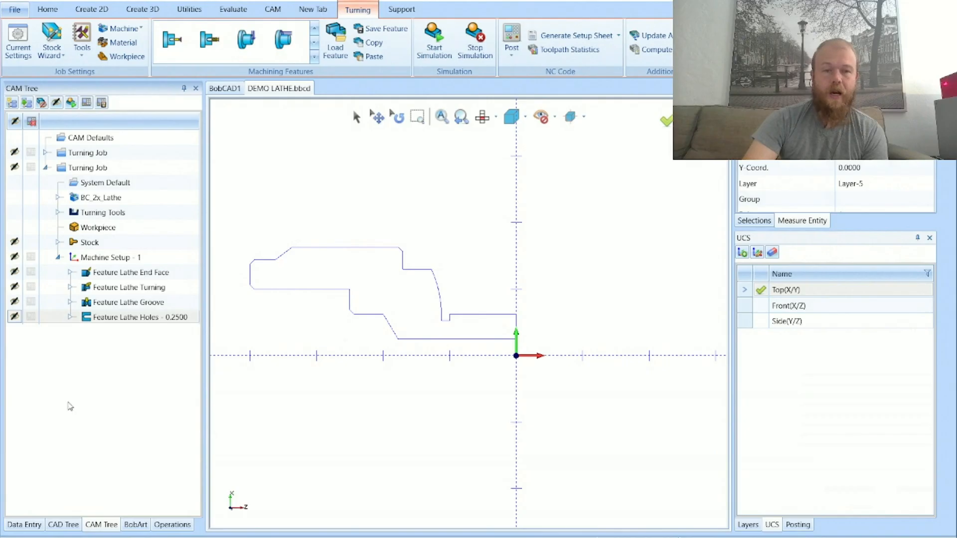
Enable chip breaking for the turning feature's rough operation with a 0.5000 length of cut and 0.0500 retract distance, and recompute the toolpath
right_click(143, 291)
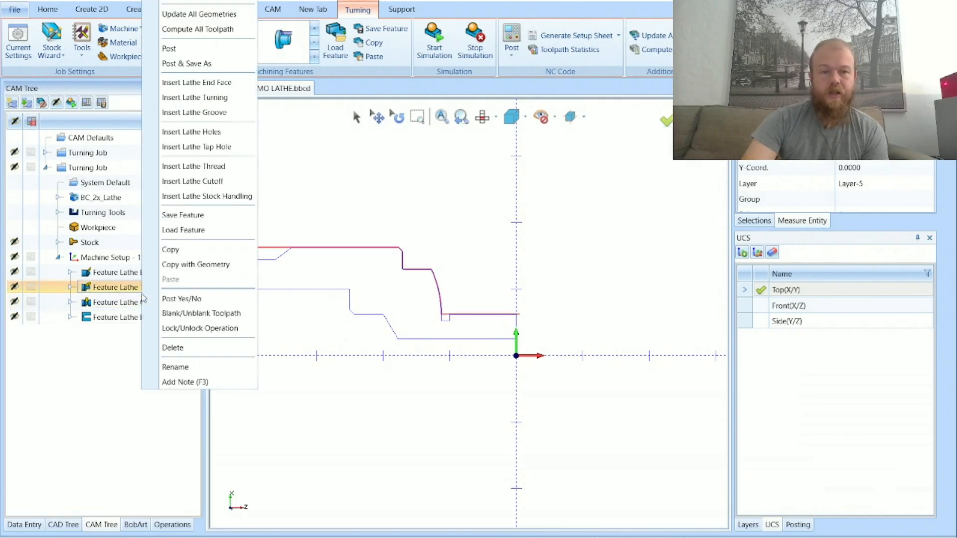
left_click(191, 13)
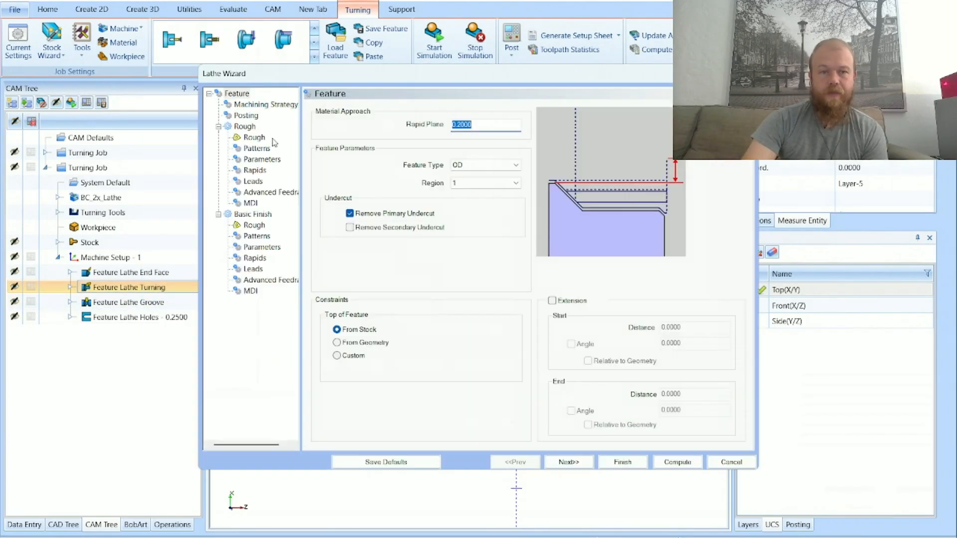
left_click(262, 160)
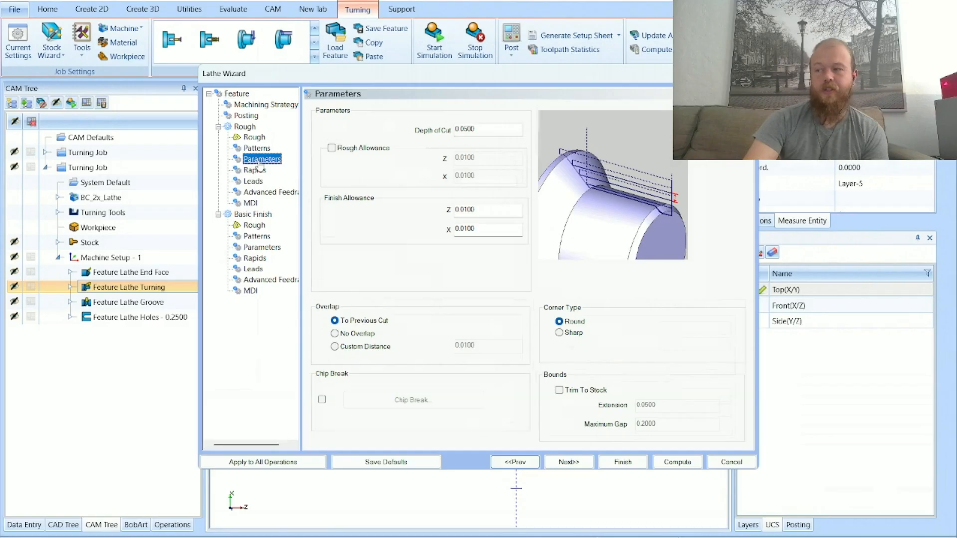
left_click(322, 400)
left_click(372, 402)
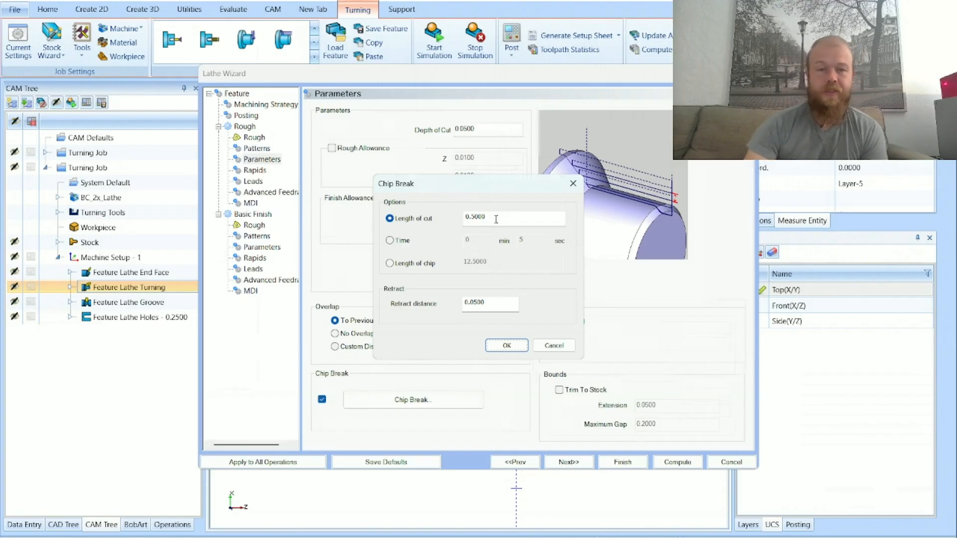
left_click_drag(490, 216, 463, 219)
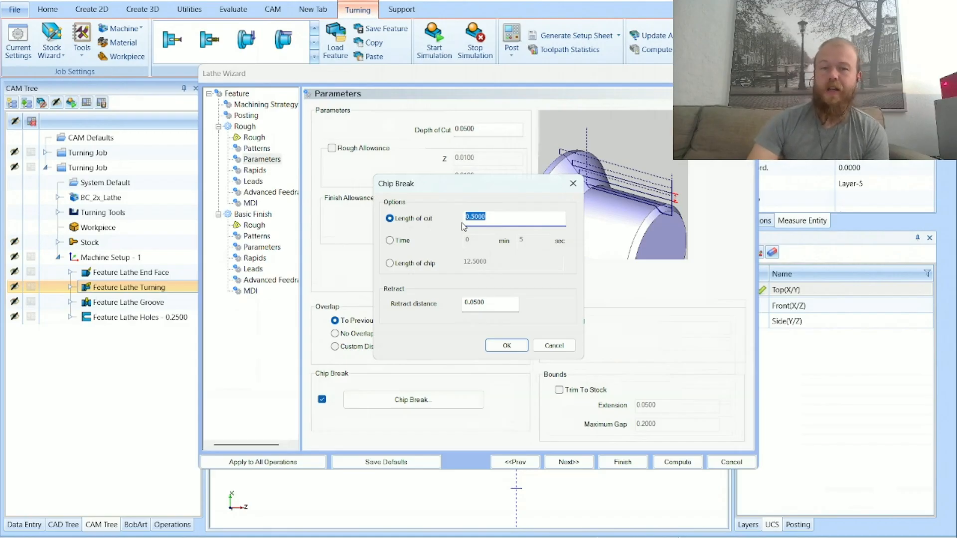
double_click(494, 303)
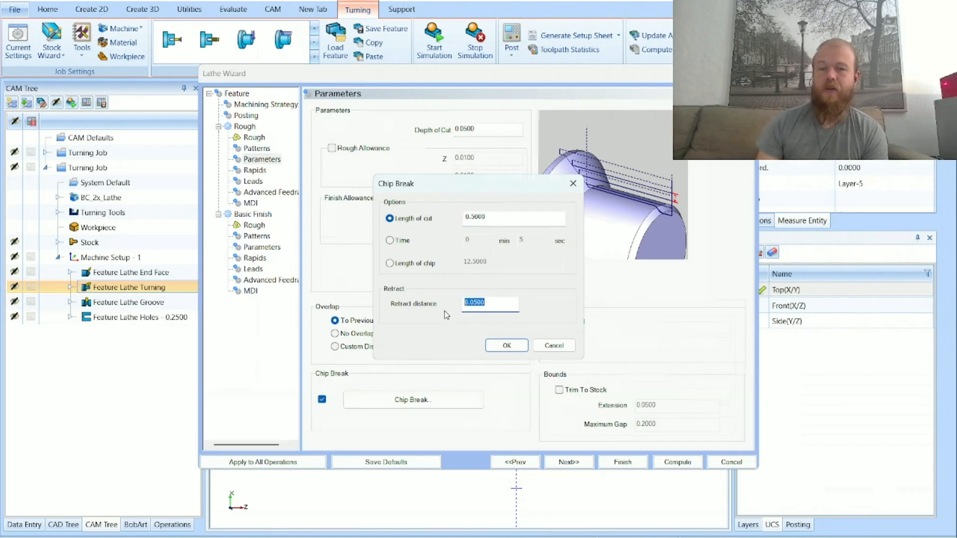
left_click(503, 346)
left_click(661, 464)
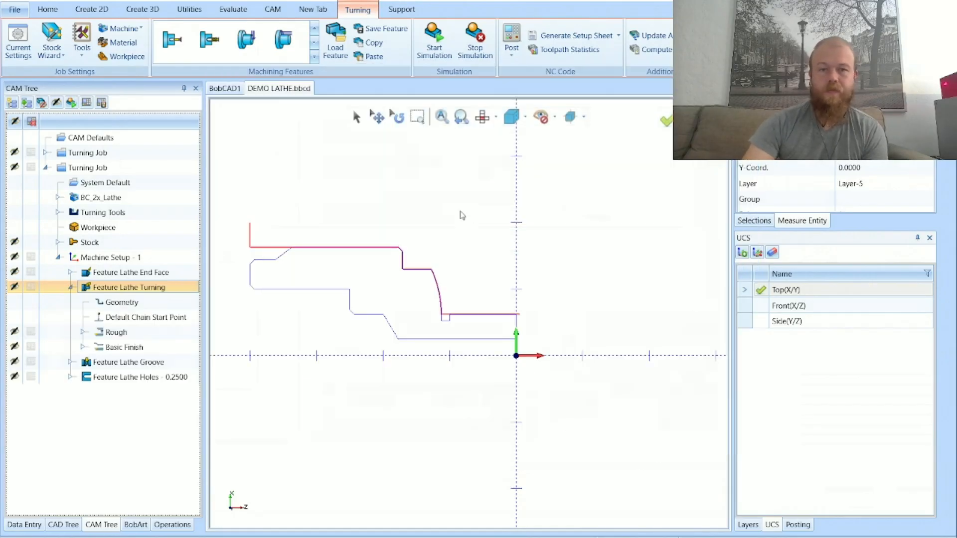
Start the machining simulation in front view with the toolpath shown, and set the stock analysis to None
left_click(438, 43)
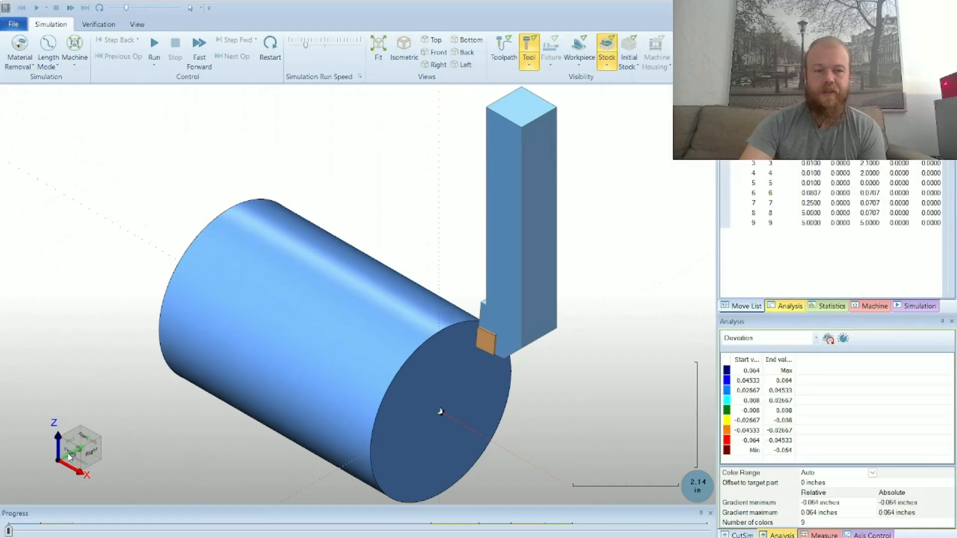
middle_click_drag(249, 350, 334, 292)
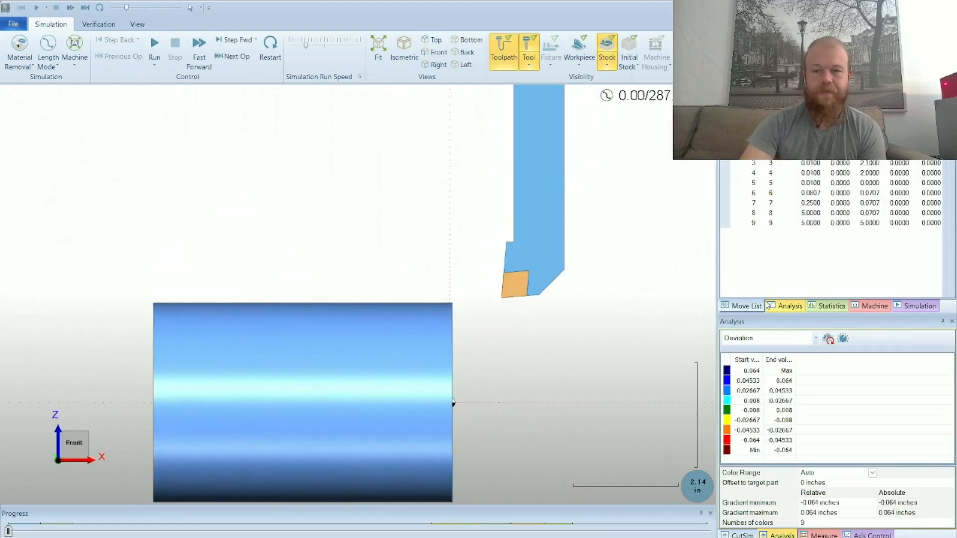
left_click(817, 338)
left_click(743, 348)
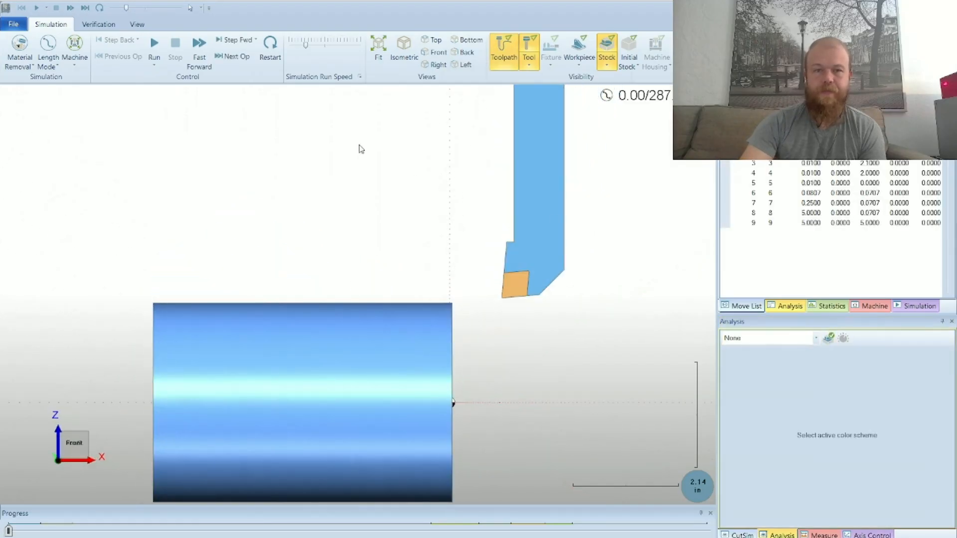
Run the simulation at reduced speed, examine the chip-break retracts along the roughing passes, and exit the simulation
left_click(156, 64)
left_click(156, 47)
left_click(154, 46)
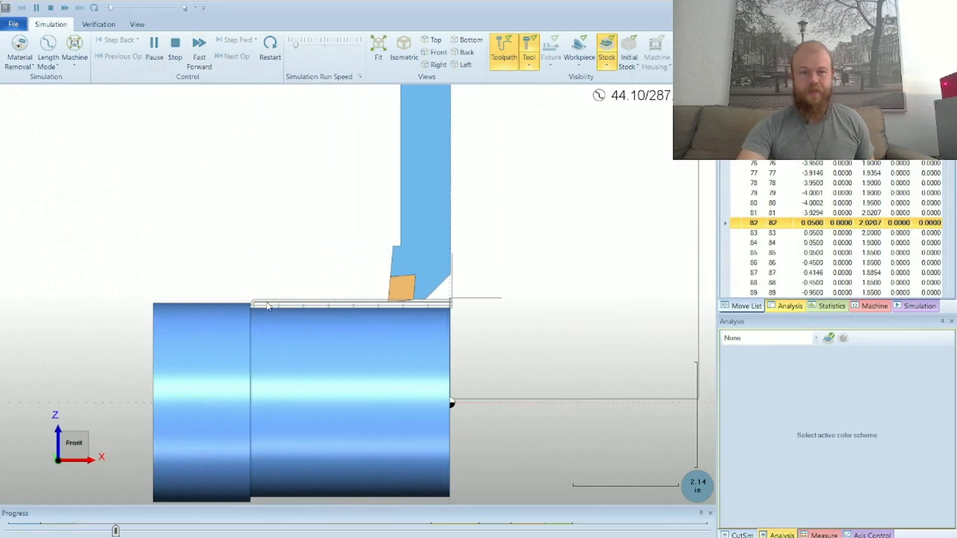
scroll(314, 324, "down", 2)
scroll(314, 319, "up", 5)
scroll(304, 199, "down", 1)
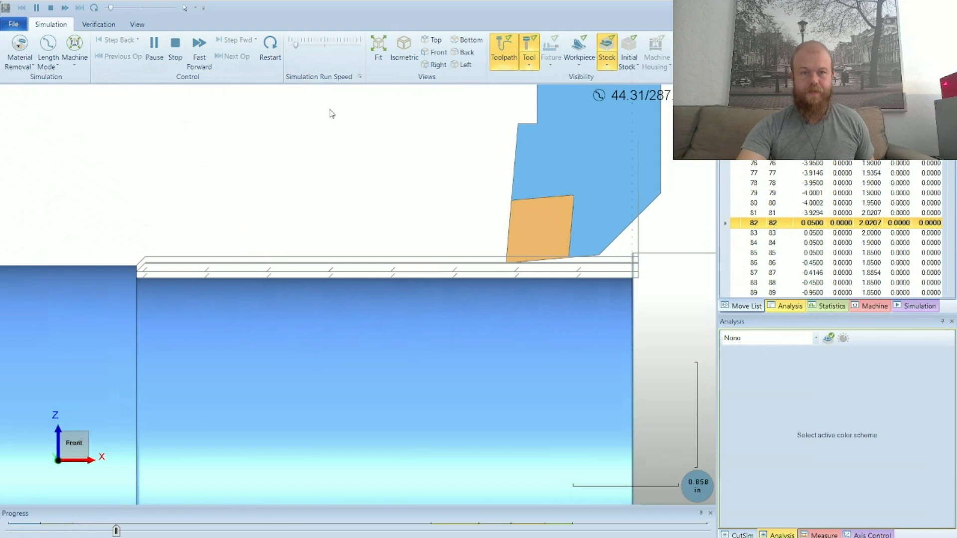
left_click(303, 45)
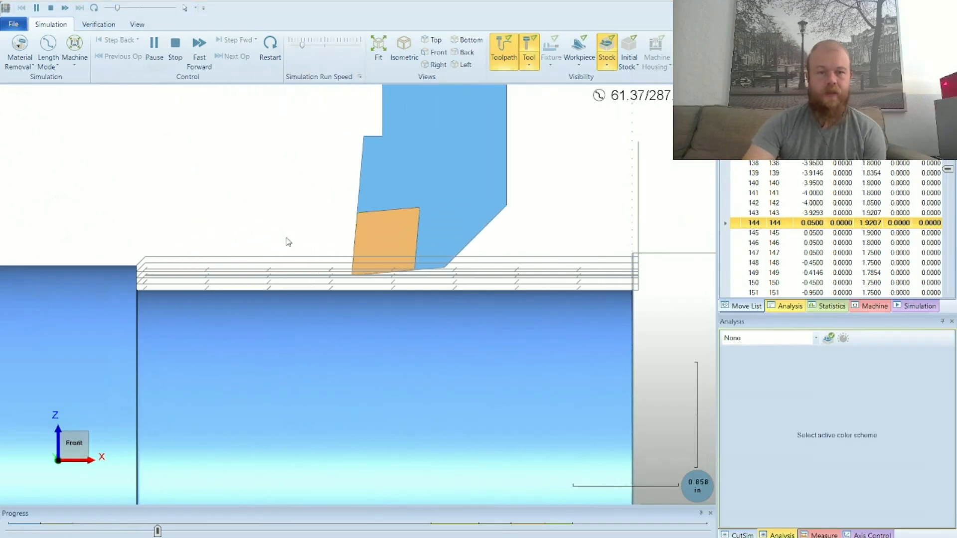
key("Escape")
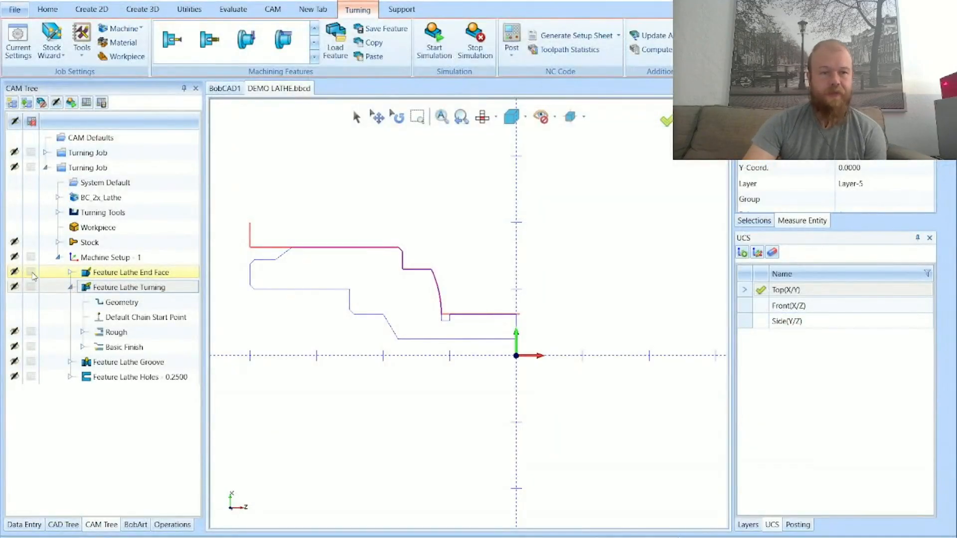
Turn off posting for the end face, basic finish, groove and hole operations, leaving only the rough turning to post
left_click(31, 273)
left_click(31, 348)
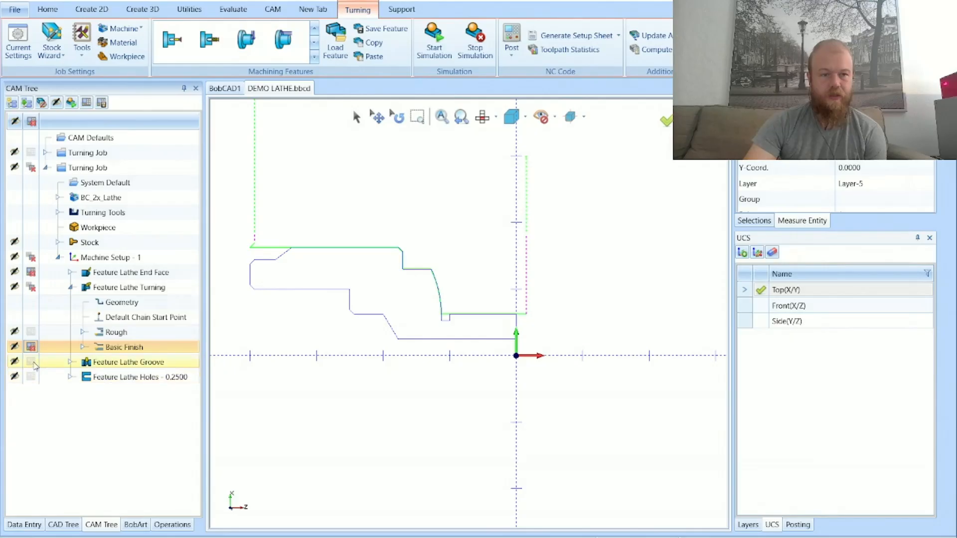
left_click(31, 362)
left_click(31, 377)
Post the NC code for the rough turning and review its chip-break moves
left_click(511, 39)
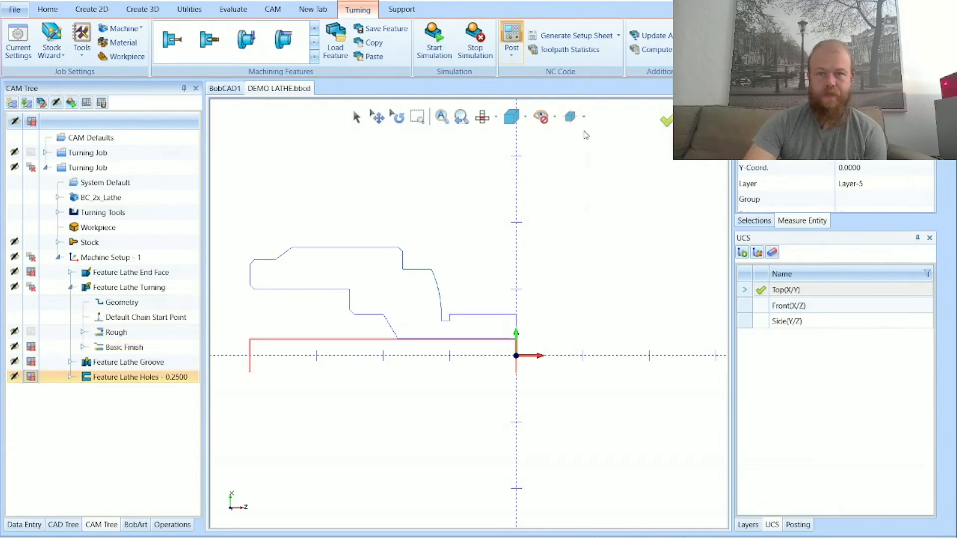
scroll(820, 355, "down", 20)
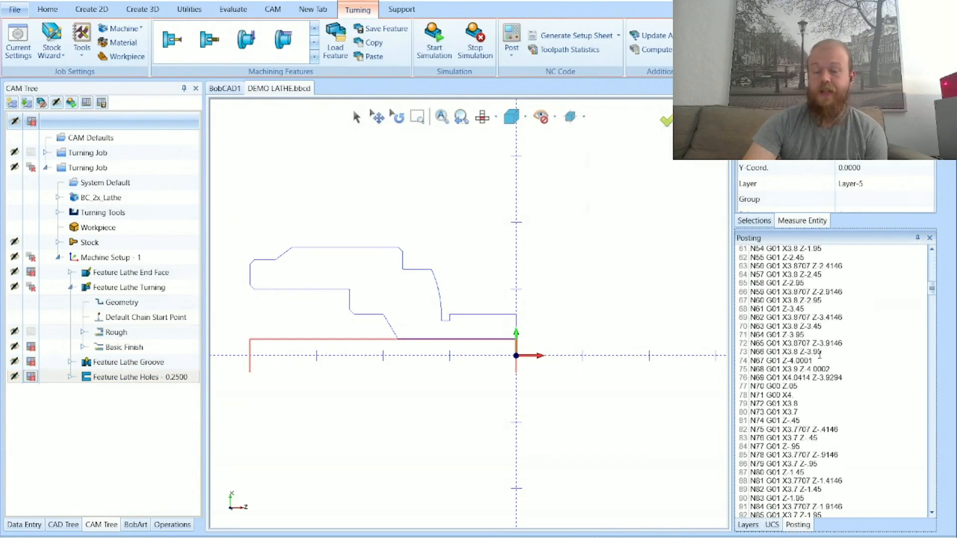
scroll(820, 355, "up", 8)
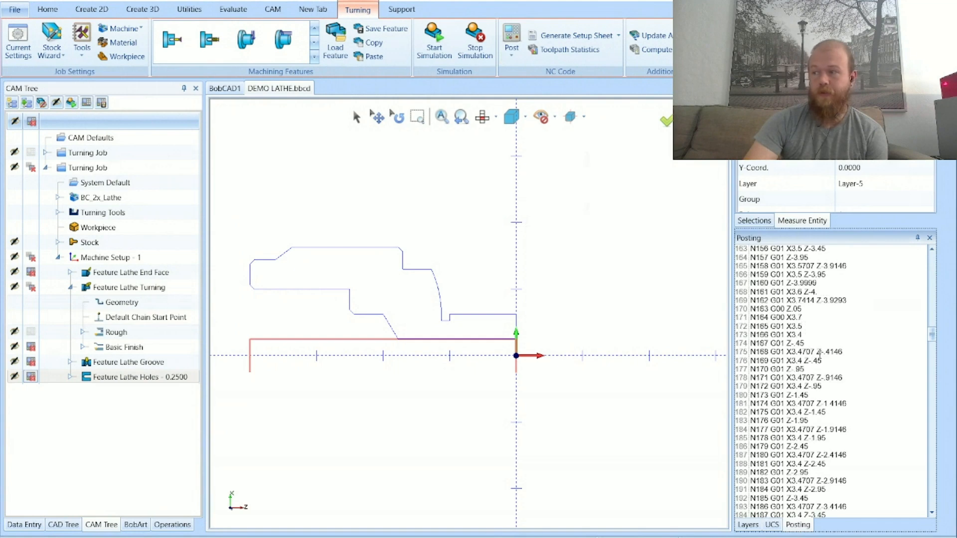
Set the posting mode of Feature Lathe Turning to Canned Cycles and recompute the feature
scroll(820, 355, "up", 20)
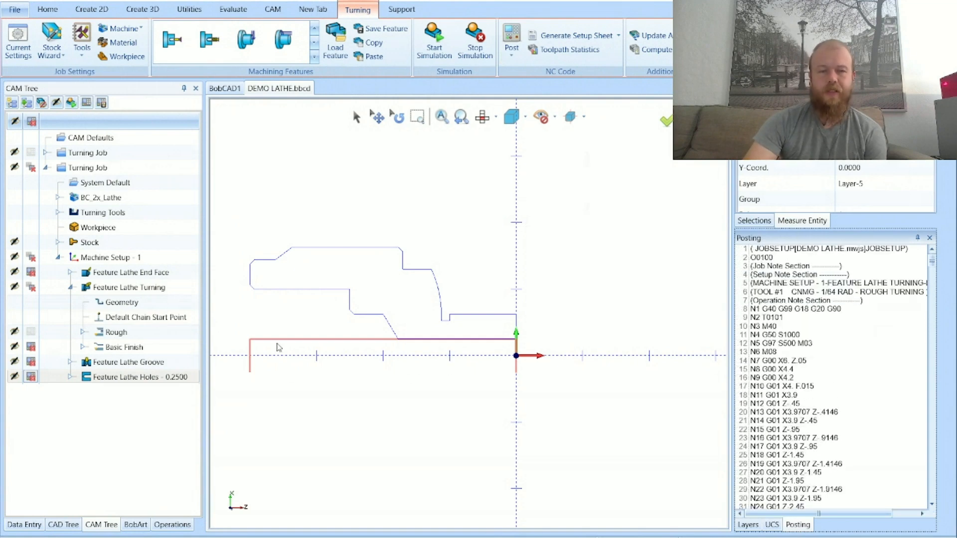
double_click(150, 288)
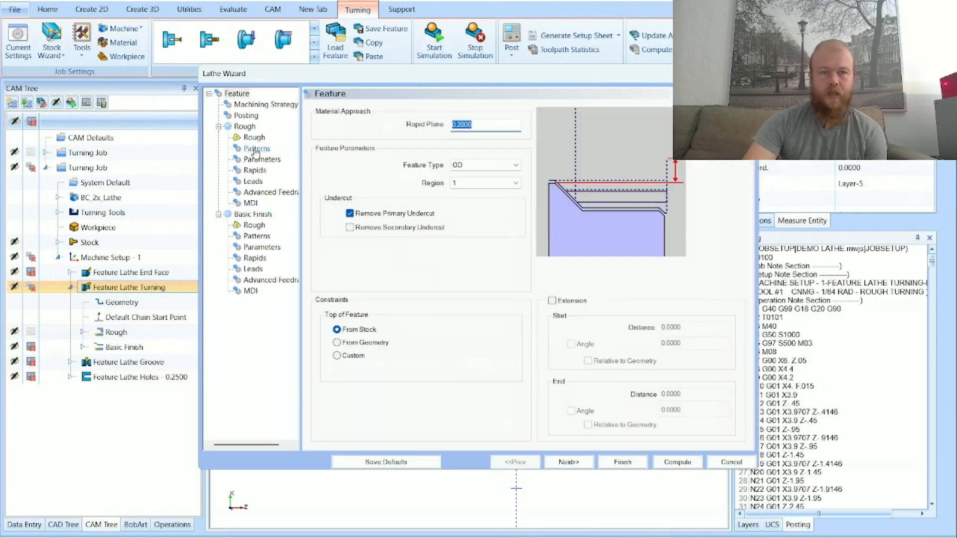
left_click(246, 115)
left_click(377, 134)
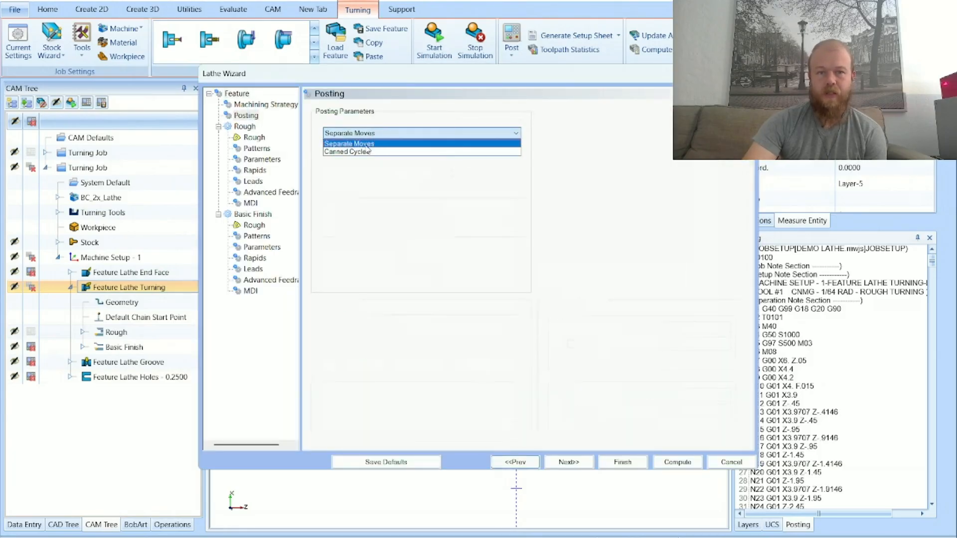
left_click(344, 151)
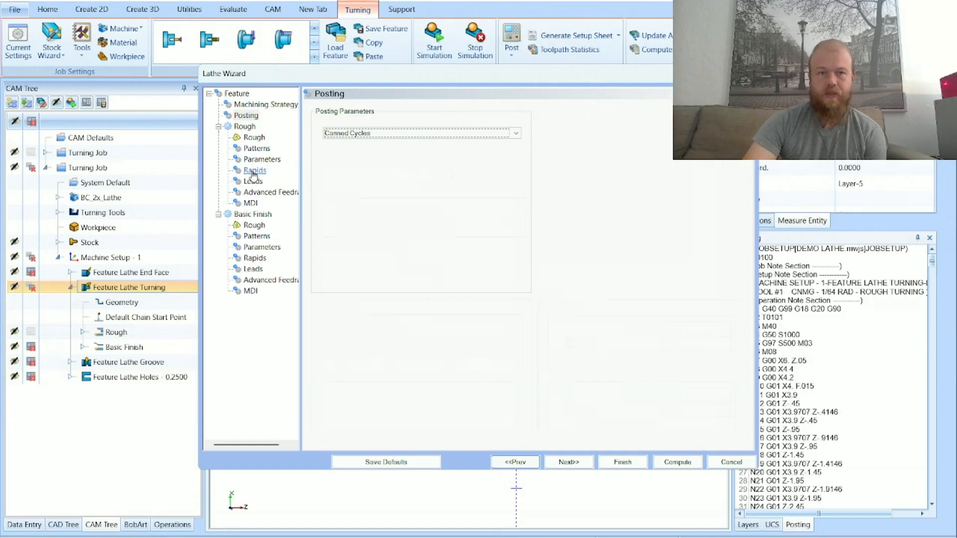
left_click(253, 171)
left_click(259, 160)
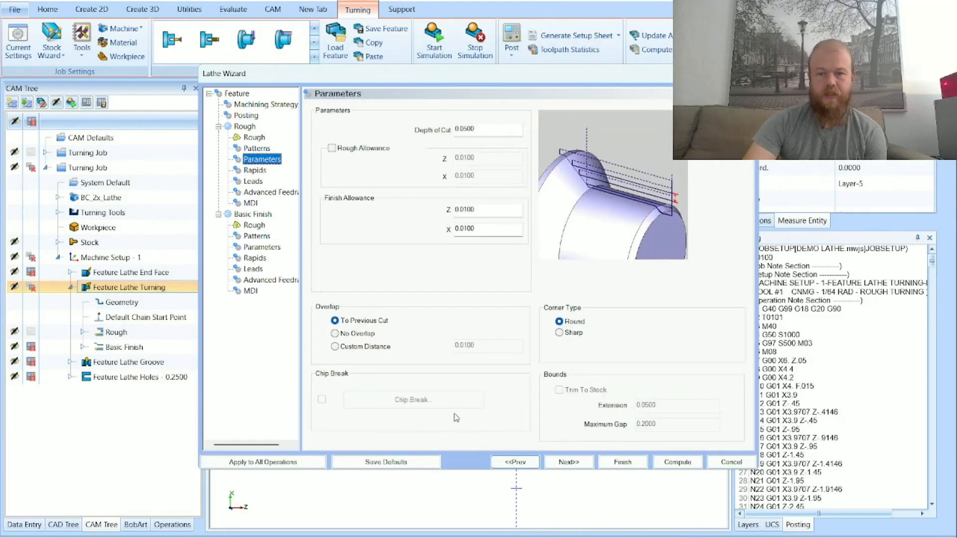
left_click(678, 462)
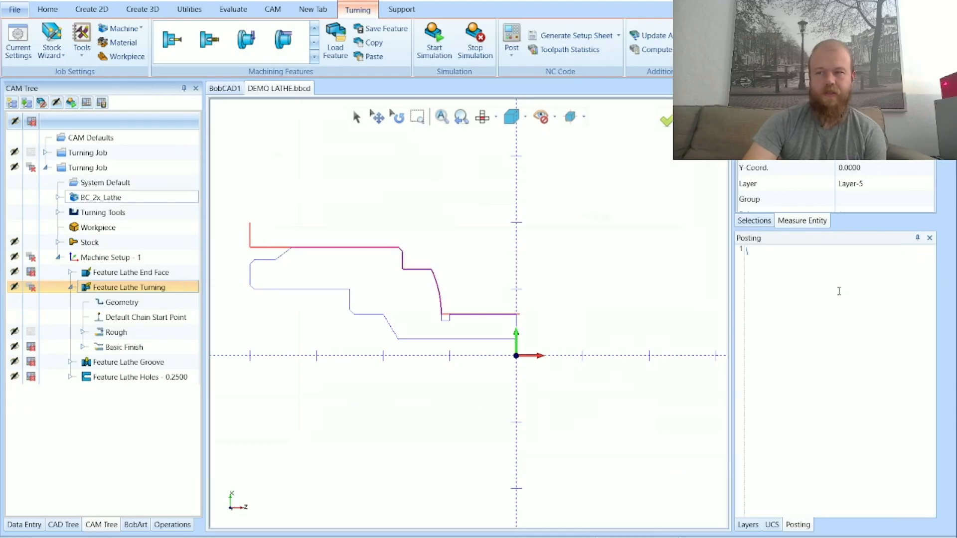
Post the NC code and examine the G71 roughing cycle with the contour lines it calls
left_click(522, 36)
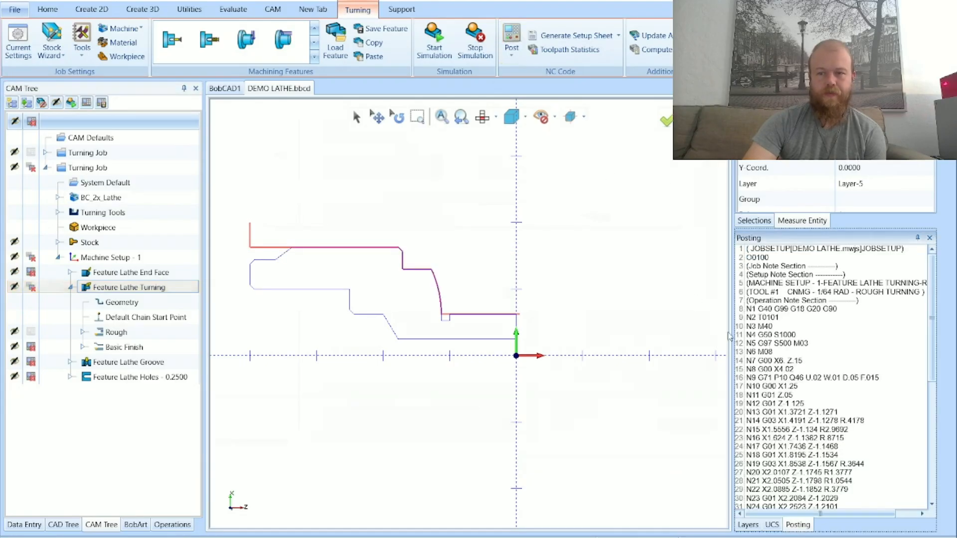
scroll(850, 381, "down", 9)
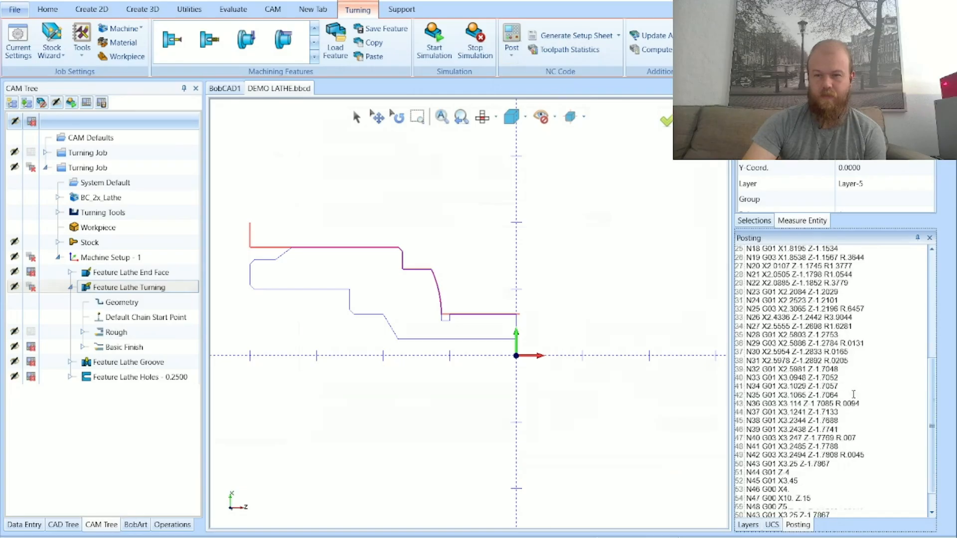
scroll(853, 395, "up", 9)
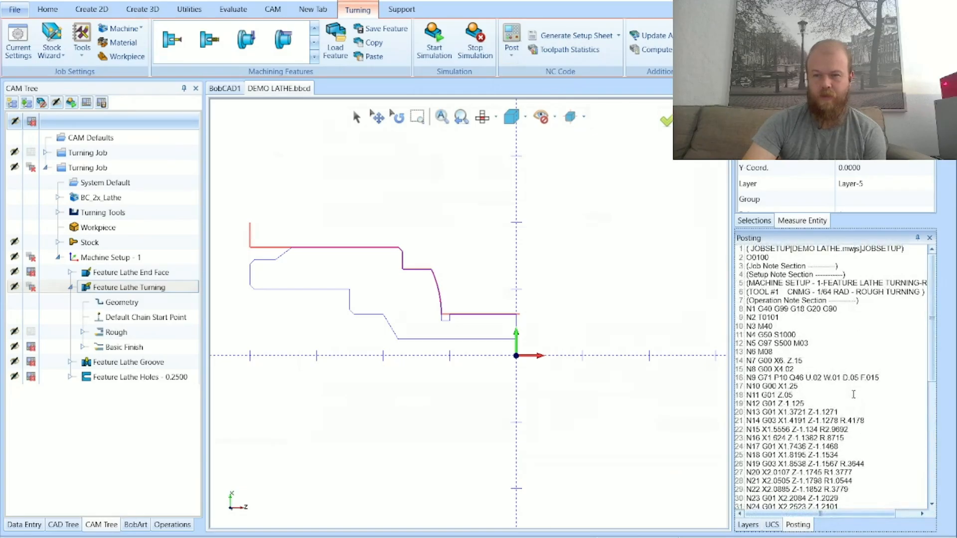
left_click_drag(761, 377, 901, 436)
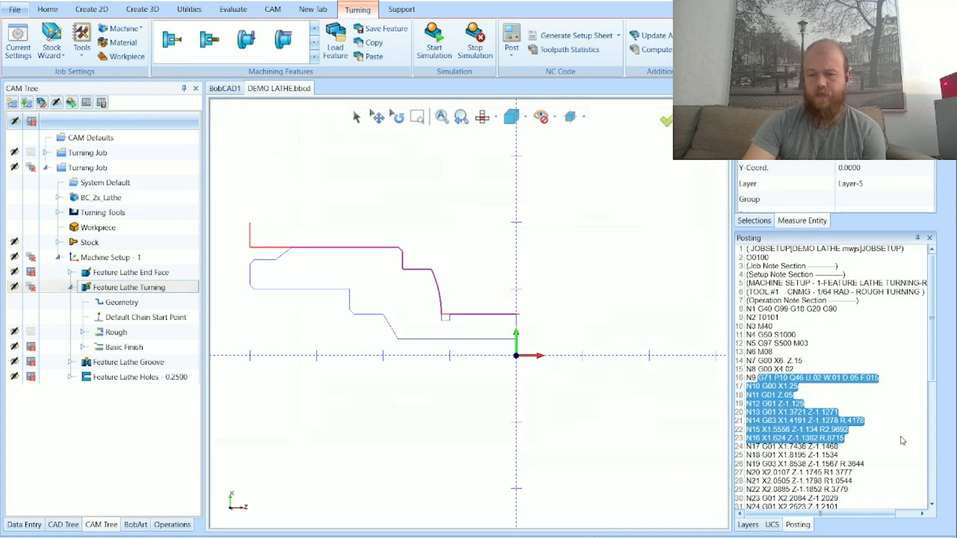
scroll(892, 434, "down", 10)
scroll(877, 421, "up", 10)
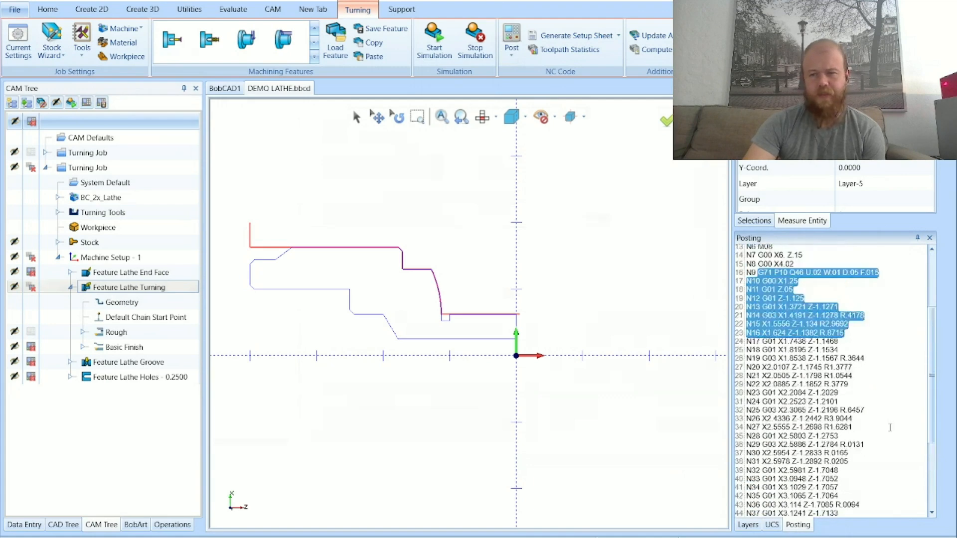
left_click(858, 388)
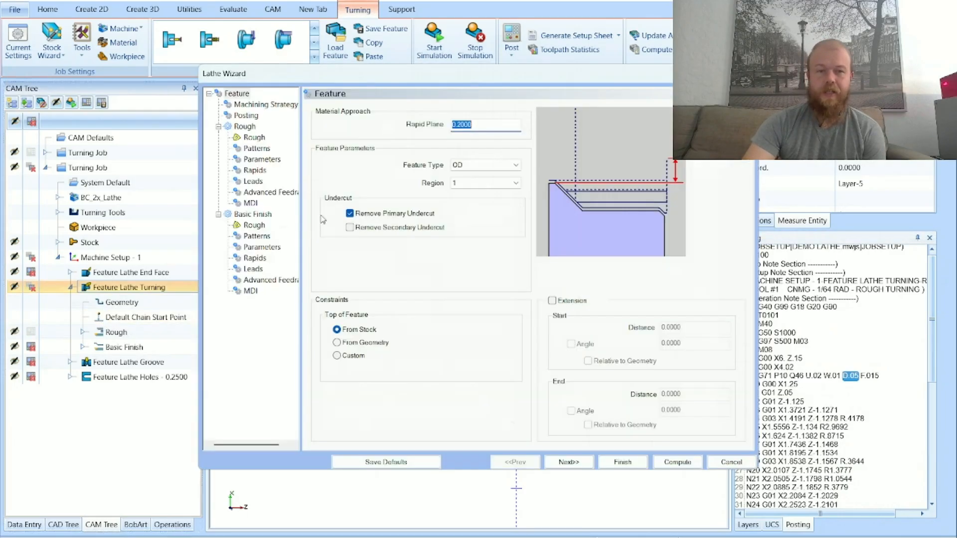
Set the posting mode of Feature Lathe Turning to Separate Moves, disable Chip Break for Rough, and recompute the feature
left_click(262, 159)
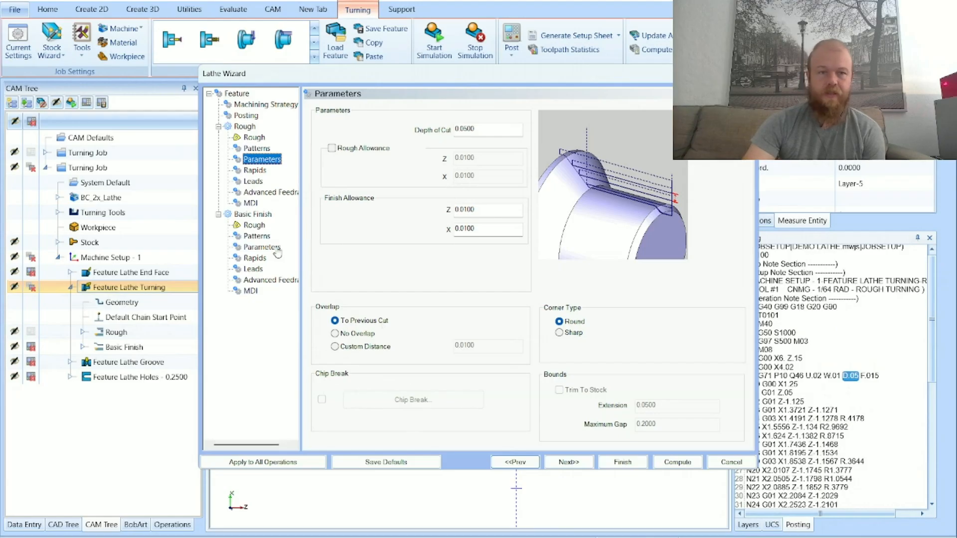
left_click(262, 104)
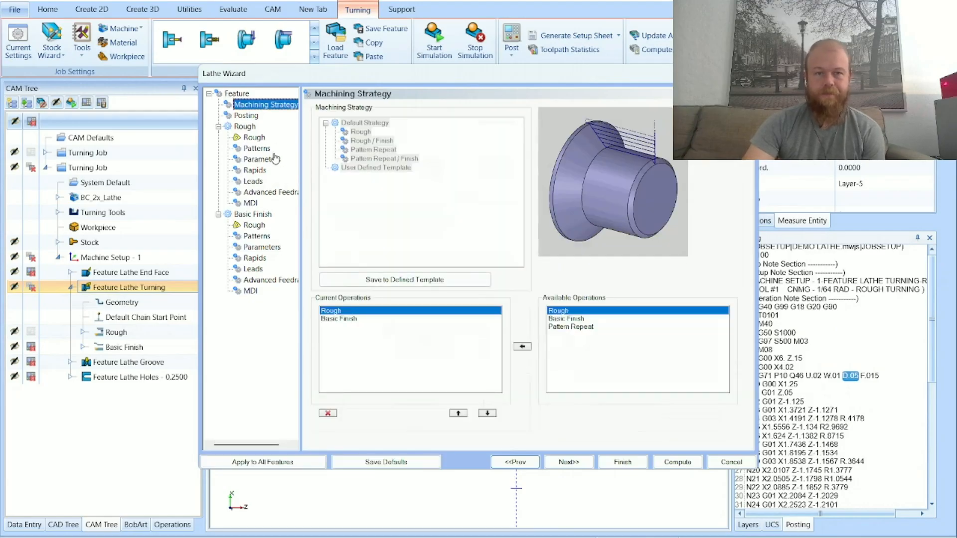
key("Up")
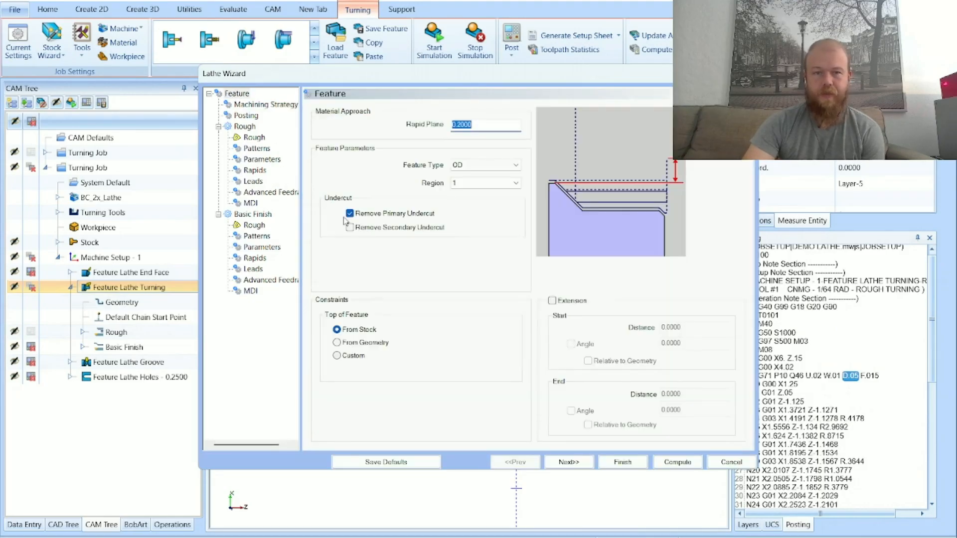
left_click(246, 115)
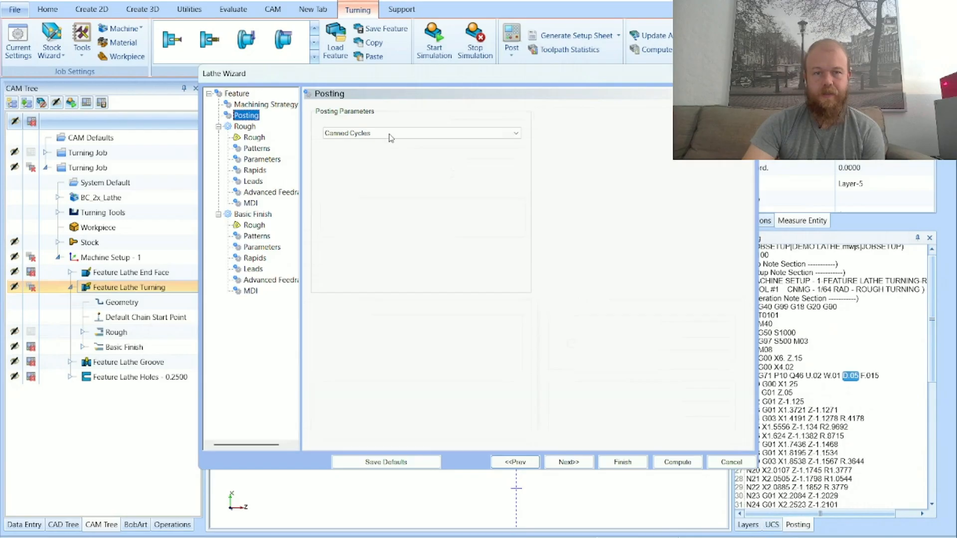
left_click(392, 133)
left_click(379, 145)
left_click(262, 159)
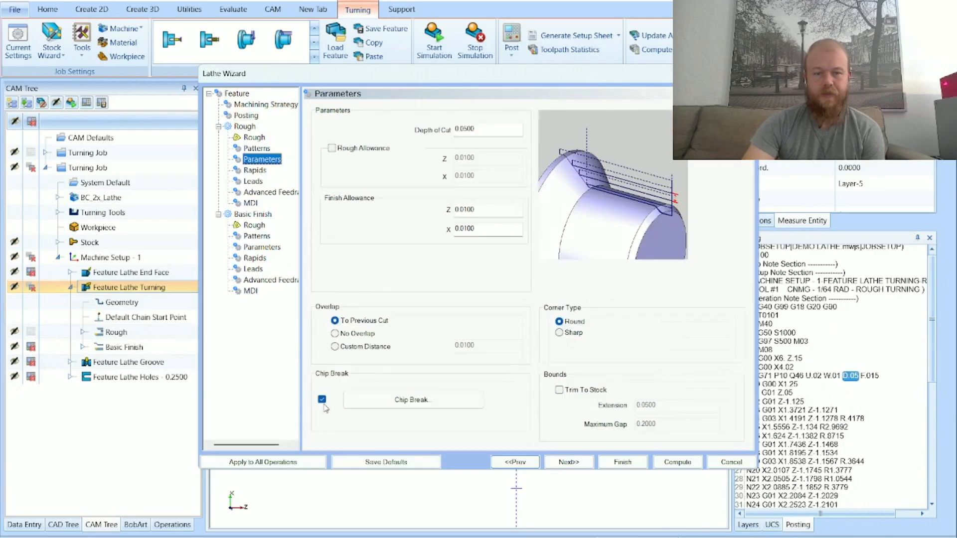
left_click(676, 462)
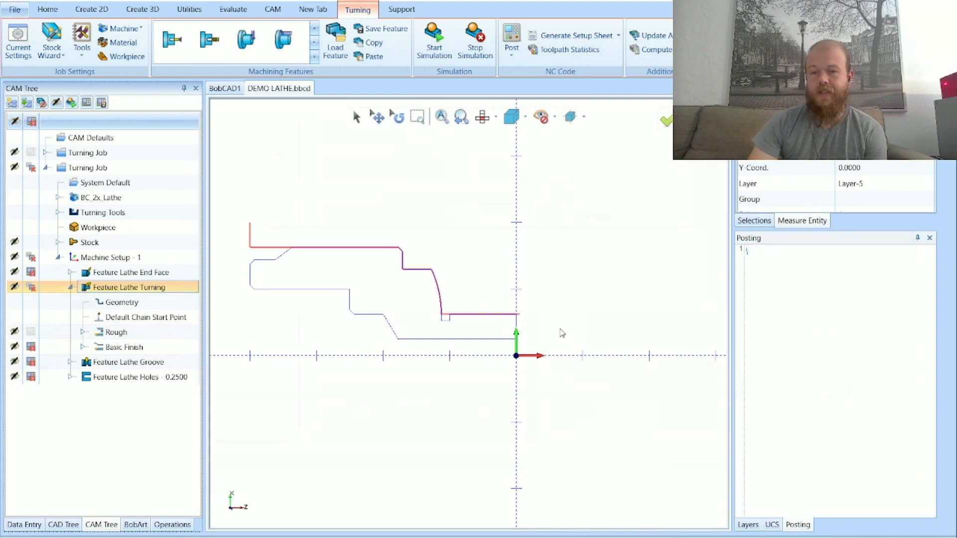
Enable posting for all operations of Feature Lathe Turning and post the NC code
left_click(35, 289)
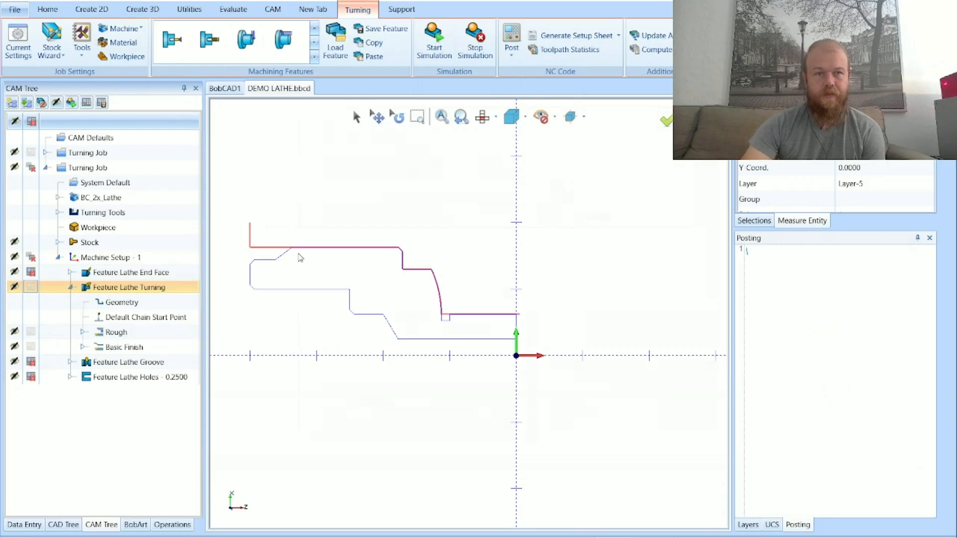
left_click(318, 269)
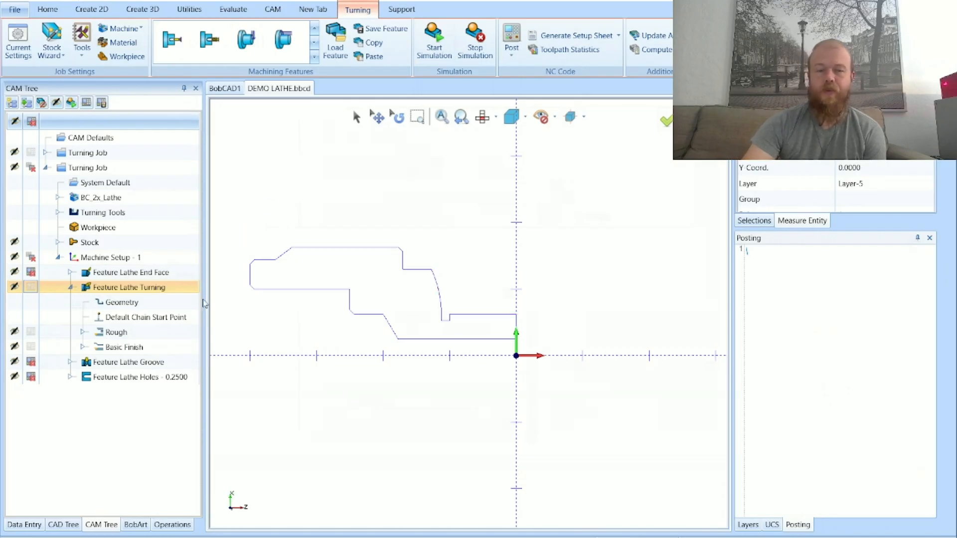
left_click(511, 39)
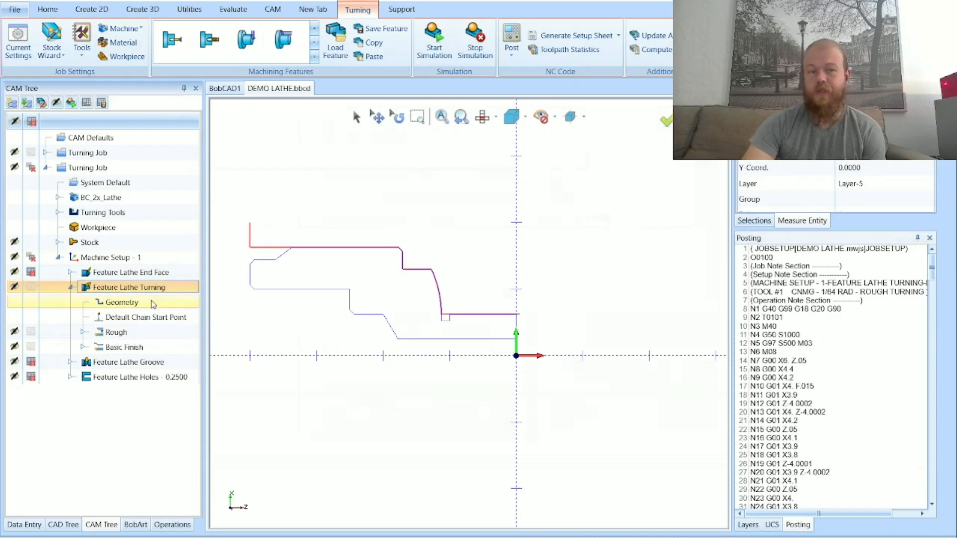
Review the Rough and Basic Finish toolpaths, check the turning feature's posting mode, and repost the NC code
left_click(149, 333)
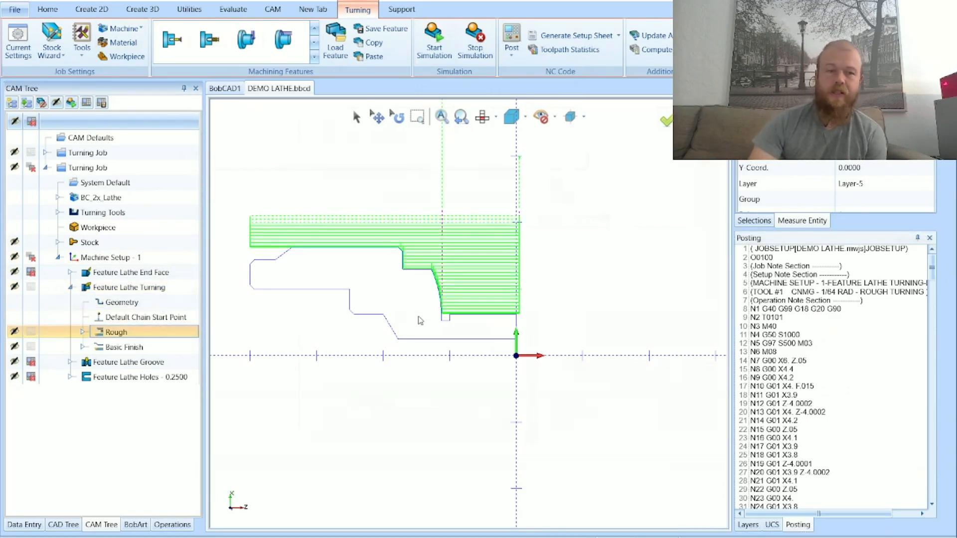
left_click(161, 348)
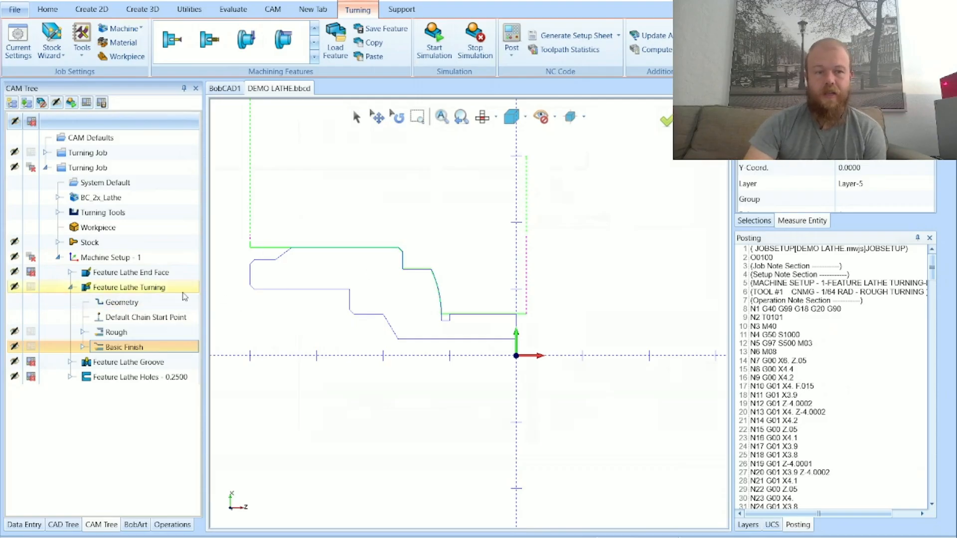
double_click(145, 288)
left_click(241, 115)
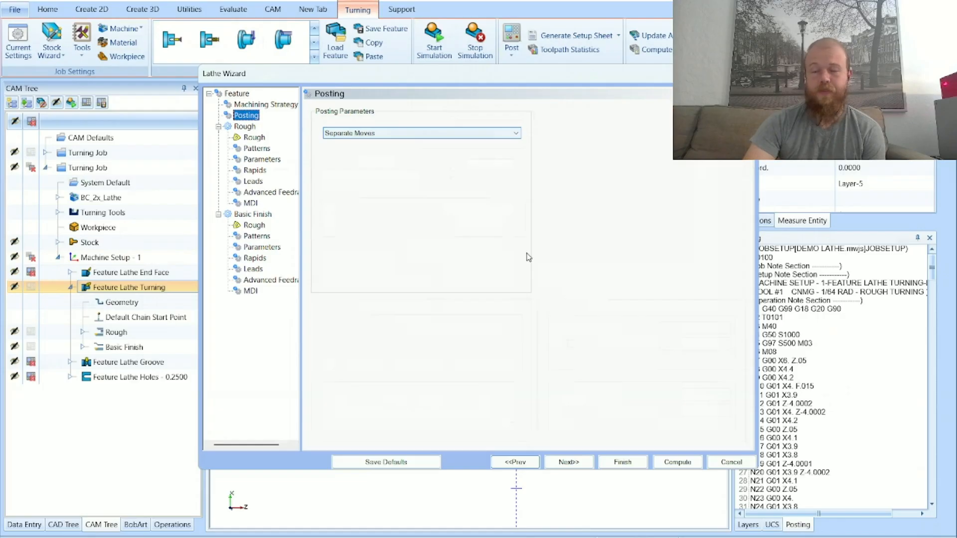
left_click(623, 462)
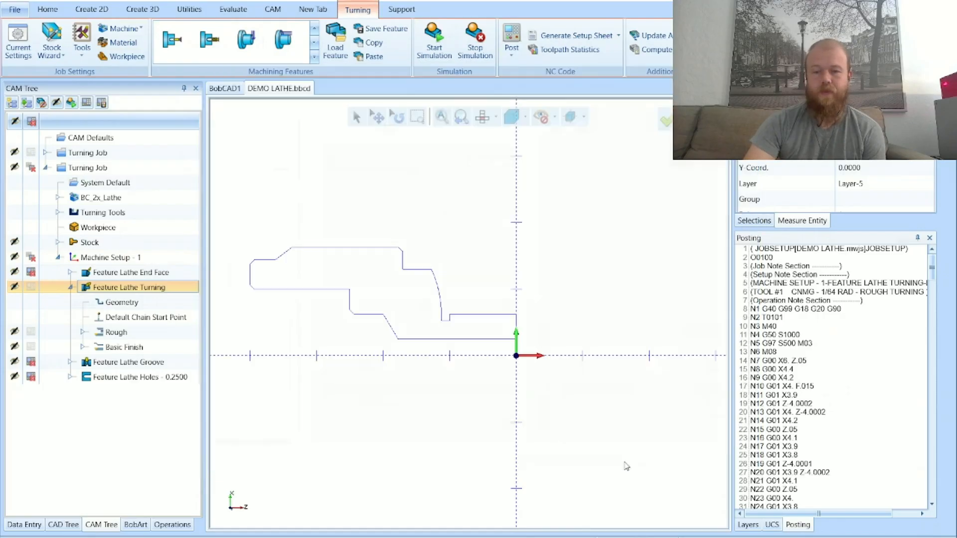
left_click(511, 40)
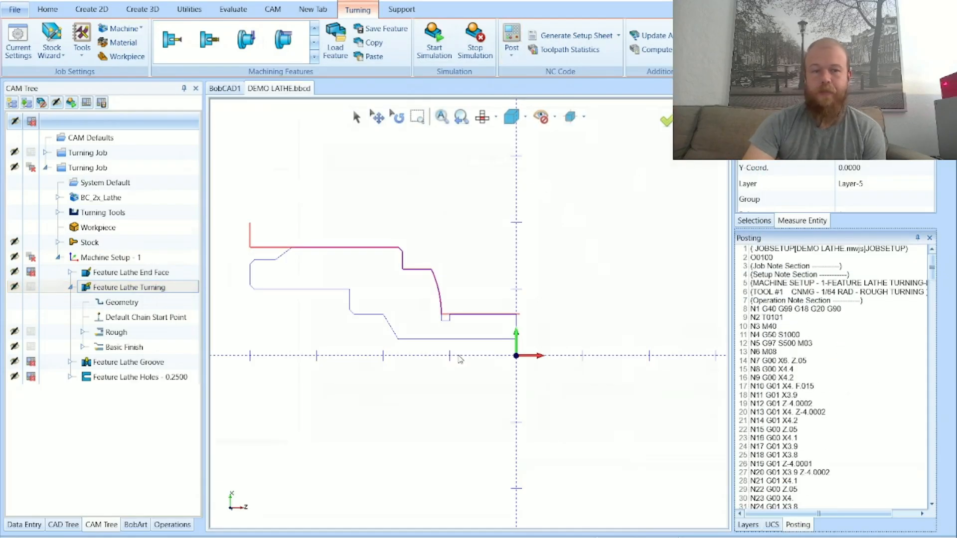
Start a backplot of the Rough operation, then enlarge the posted code text and widen its display area beside the toolpath
right_click(162, 326)
left_click(204, 406)
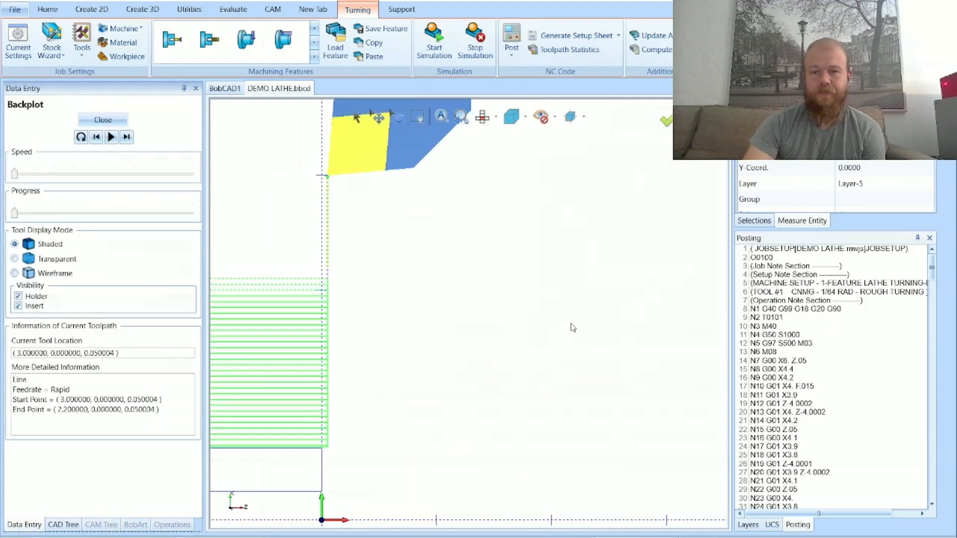
double_click(772, 317)
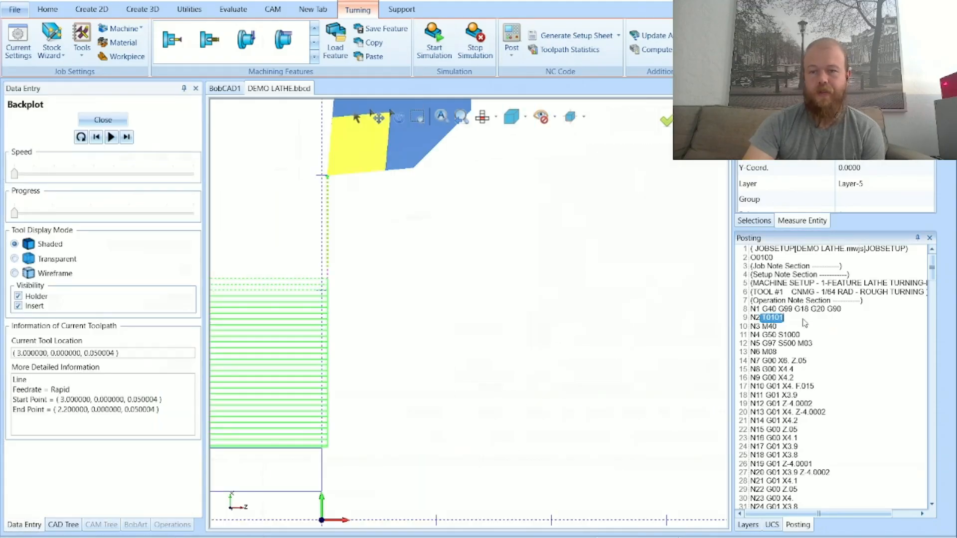
scroll(807, 356, "up", 6, "ctrl")
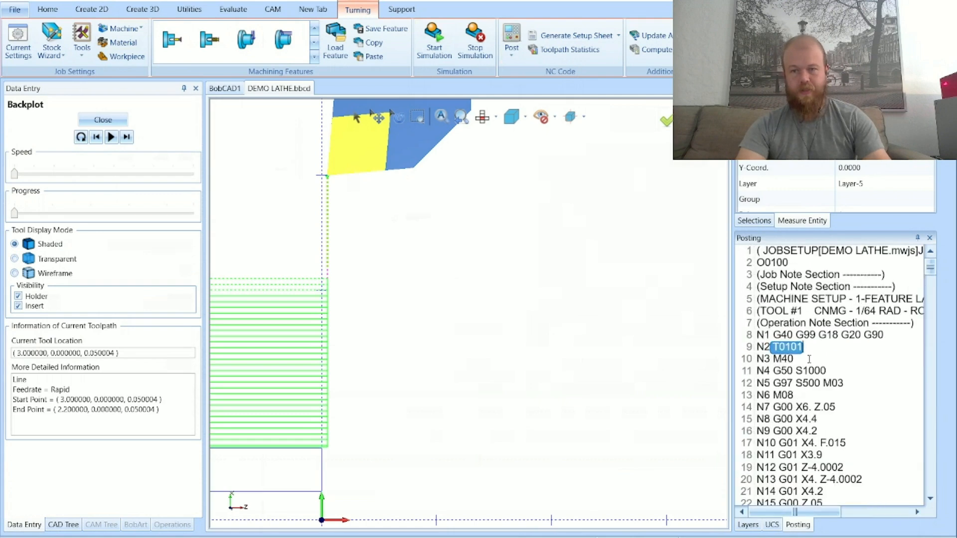
scroll(809, 358, "up", 2, "ctrl")
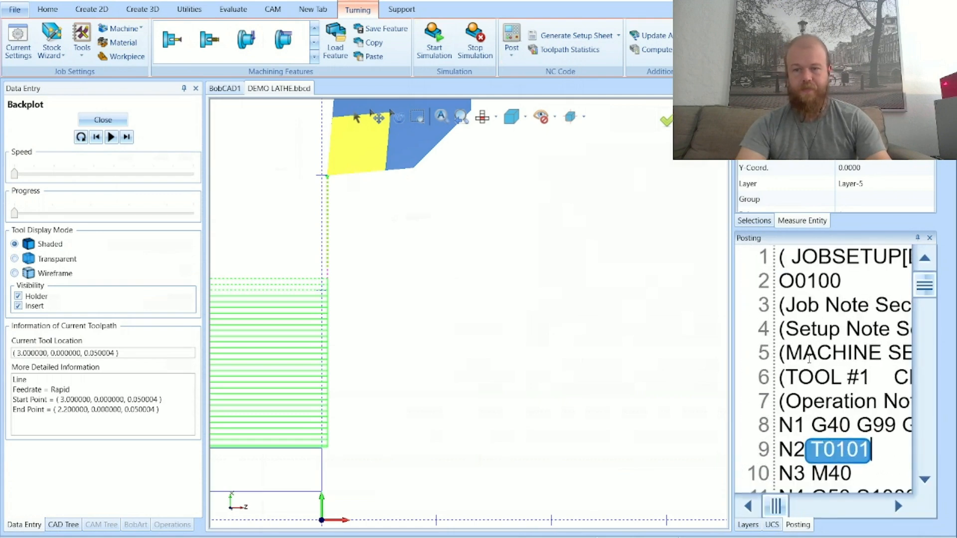
scroll(810, 358, "up", 2, "ctrl")
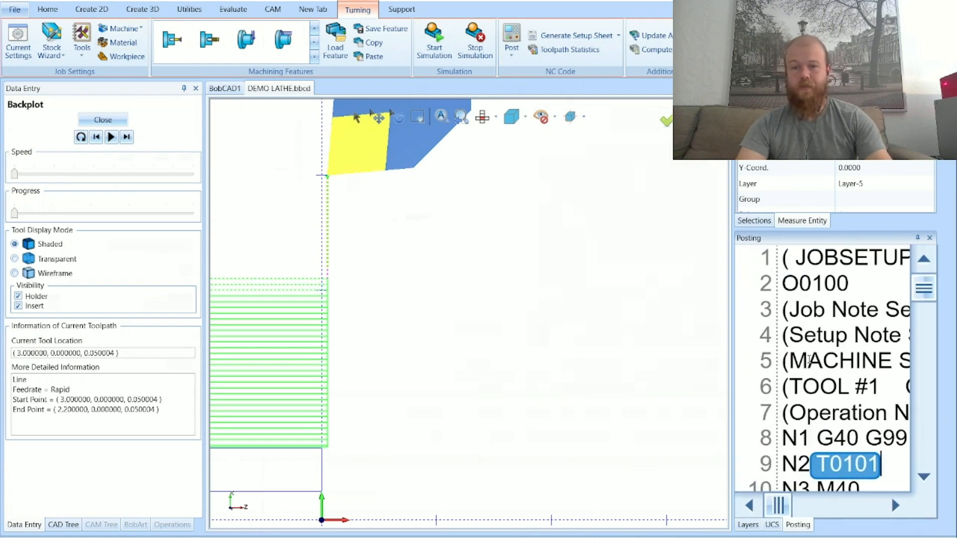
left_click_drag(731, 338, 546, 345)
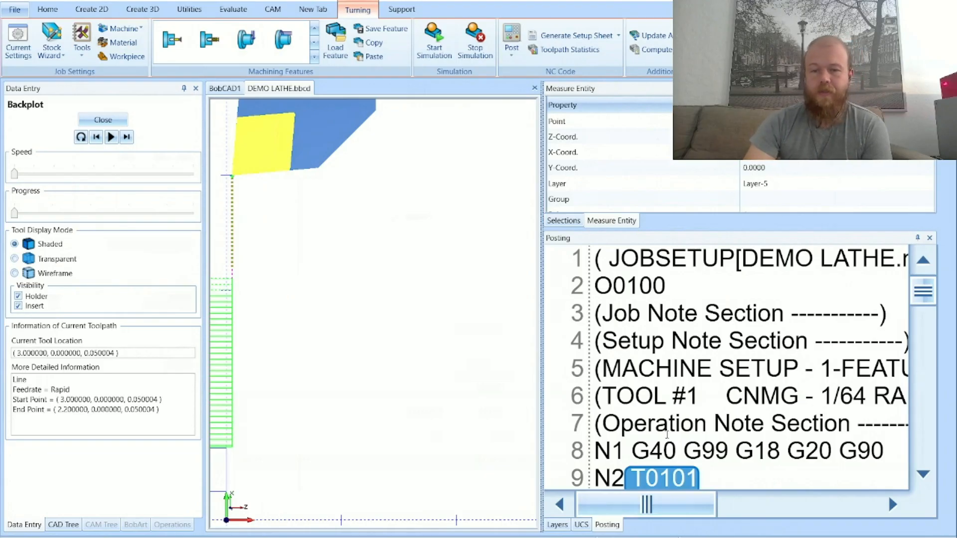
Examine the start of the posted code, from the tool call to the first approach and roughing moves at N7
scroll(669, 428, "down", 6)
scroll(669, 427, "up", 5)
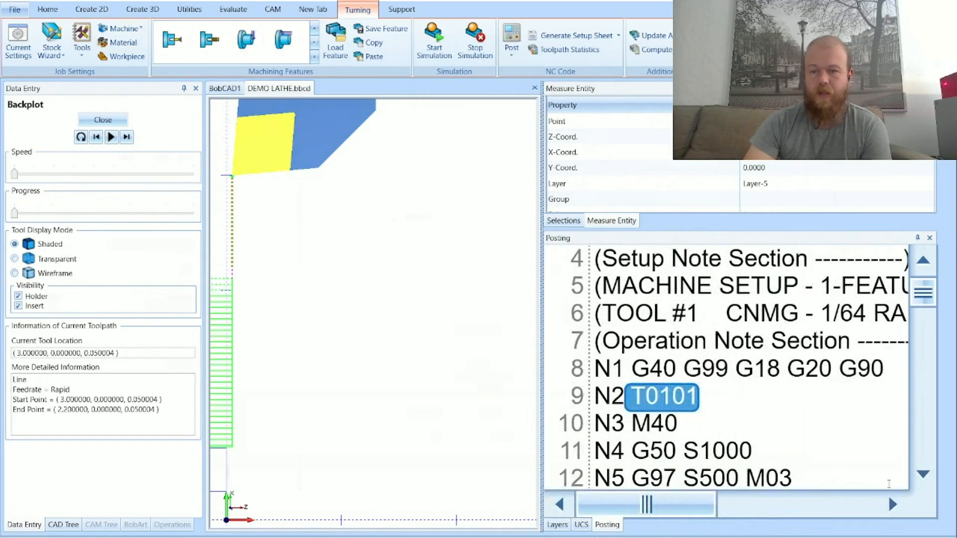
scroll(922, 480, "down", 5)
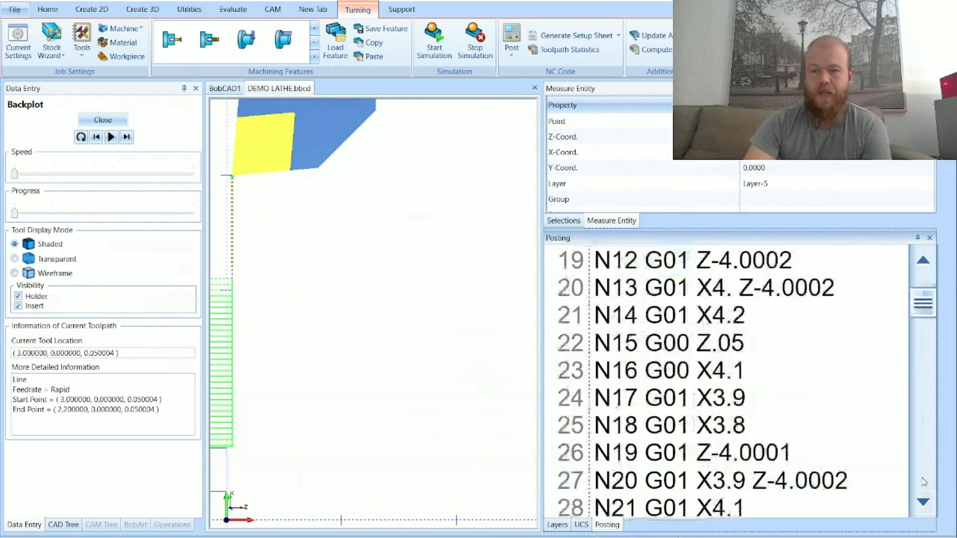
left_click(921, 264)
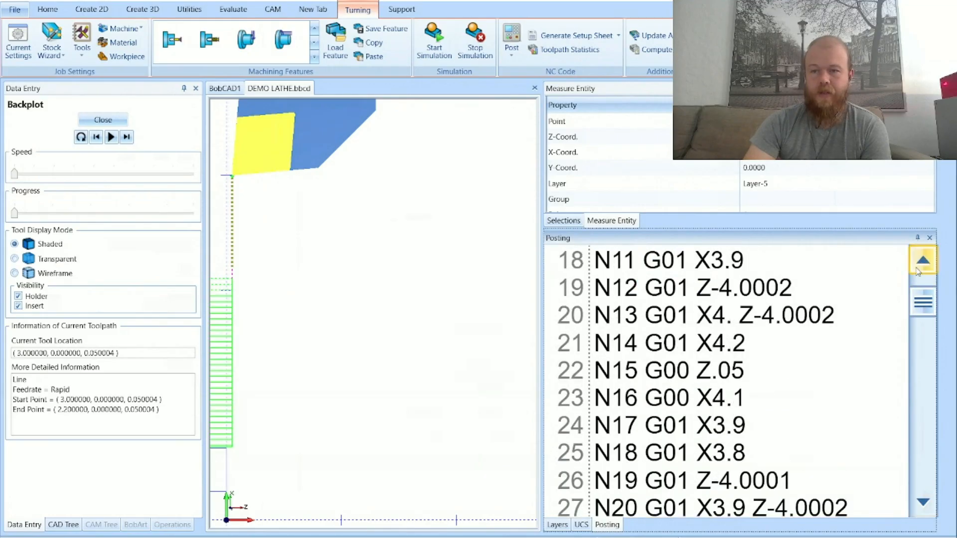
left_click(919, 266)
left_click(922, 262)
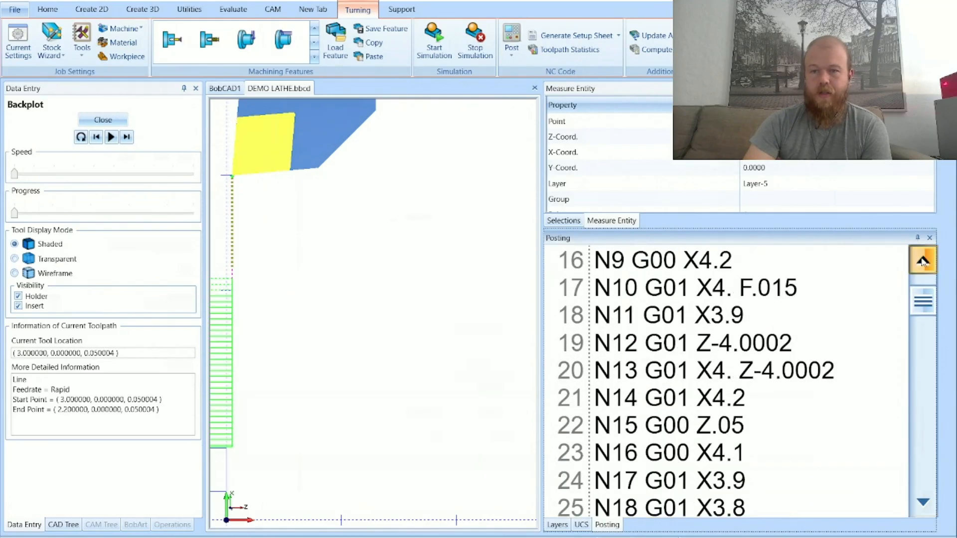
left_click(922, 264)
left_click(924, 264)
left_click(923, 265)
left_click(923, 265)
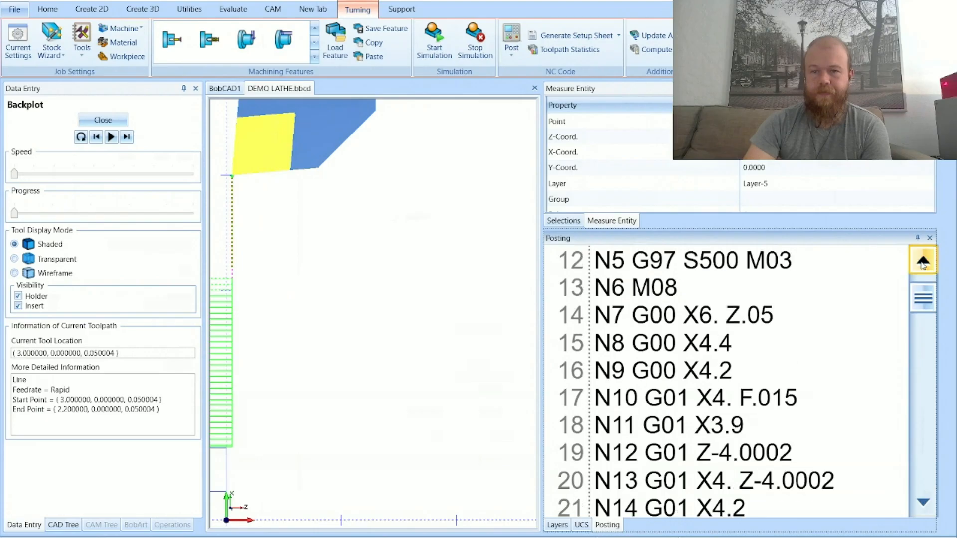
left_click(925, 504)
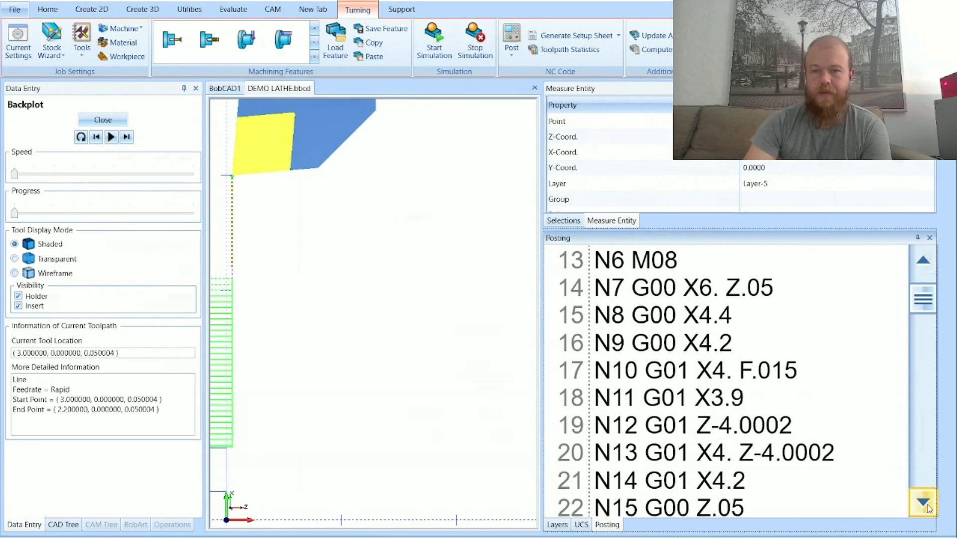
left_click(926, 504)
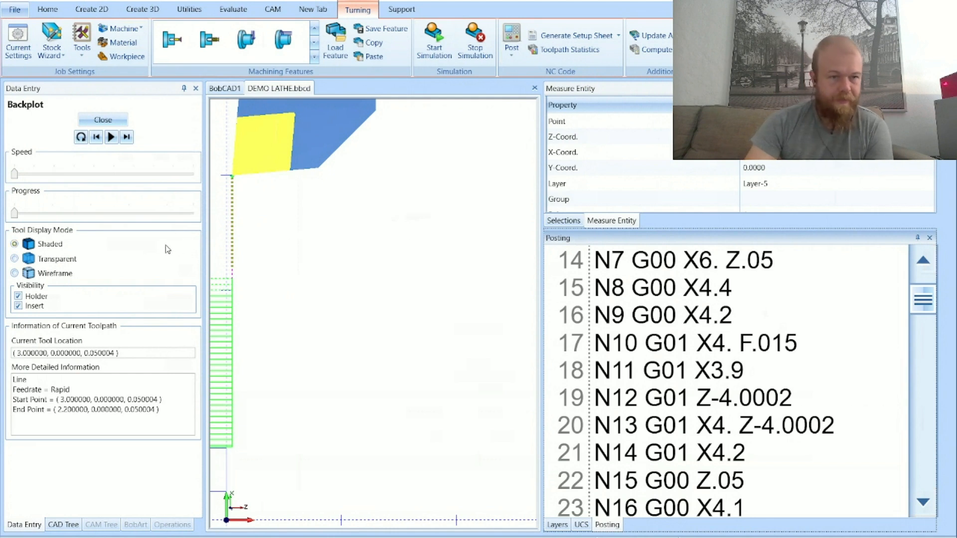
Step the backplot of the Rough operation move by move from the approach to the far end of the first cut
scroll(411, 357, "down", 6)
scroll(306, 342, "up", 4)
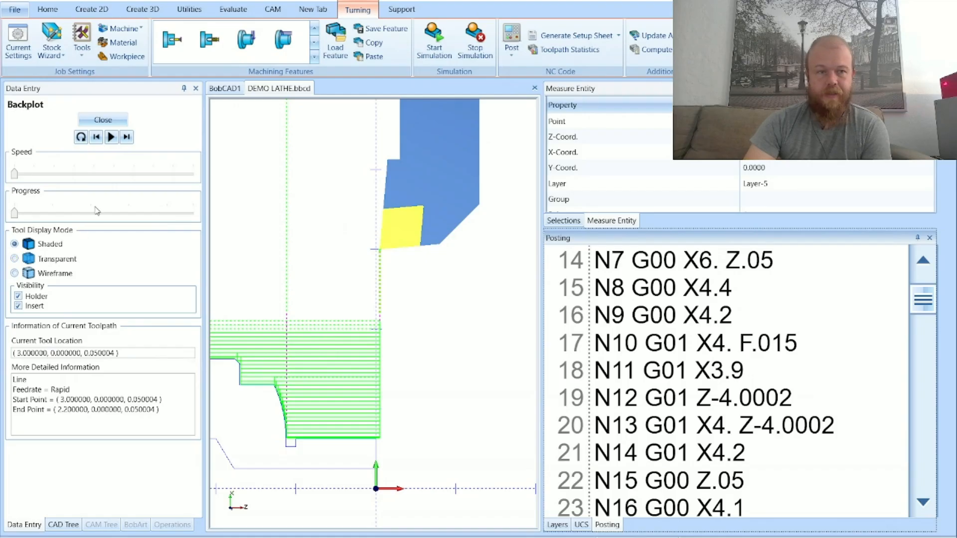
left_click(128, 138)
left_click(133, 140)
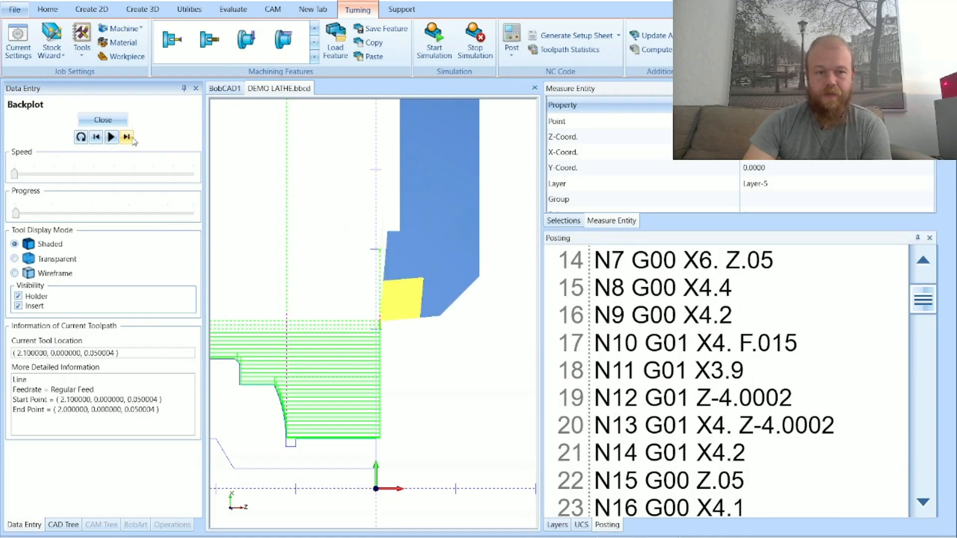
left_click(133, 140)
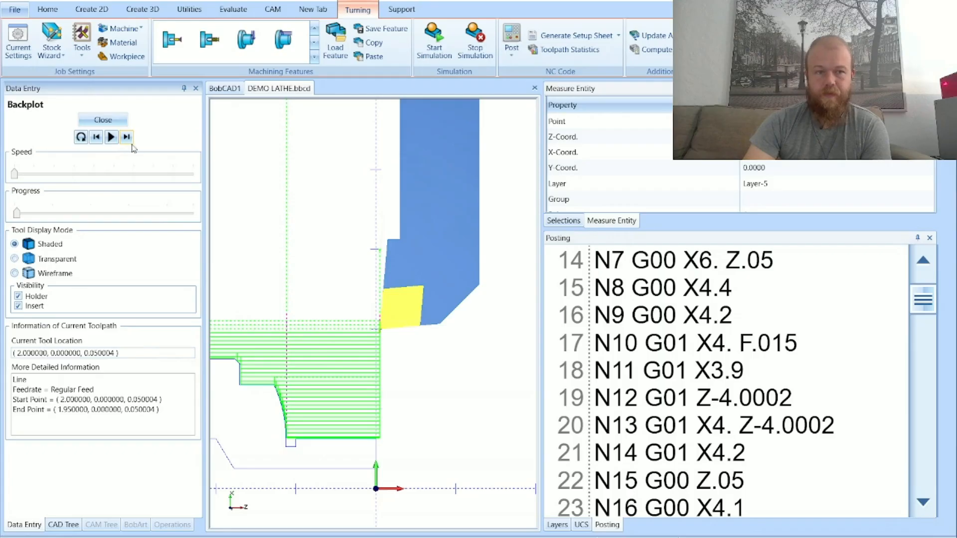
left_click(128, 139)
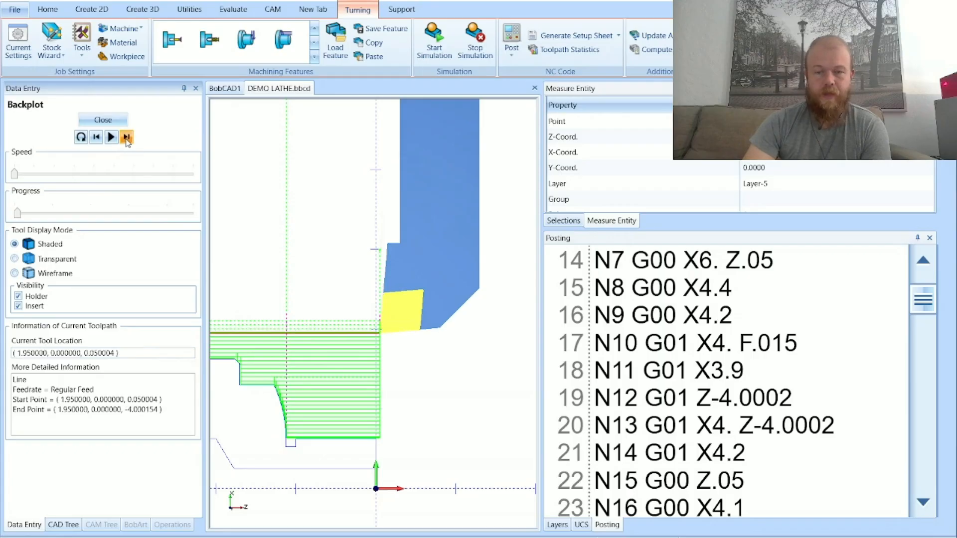
left_click(127, 140)
scroll(463, 348, "down", 5)
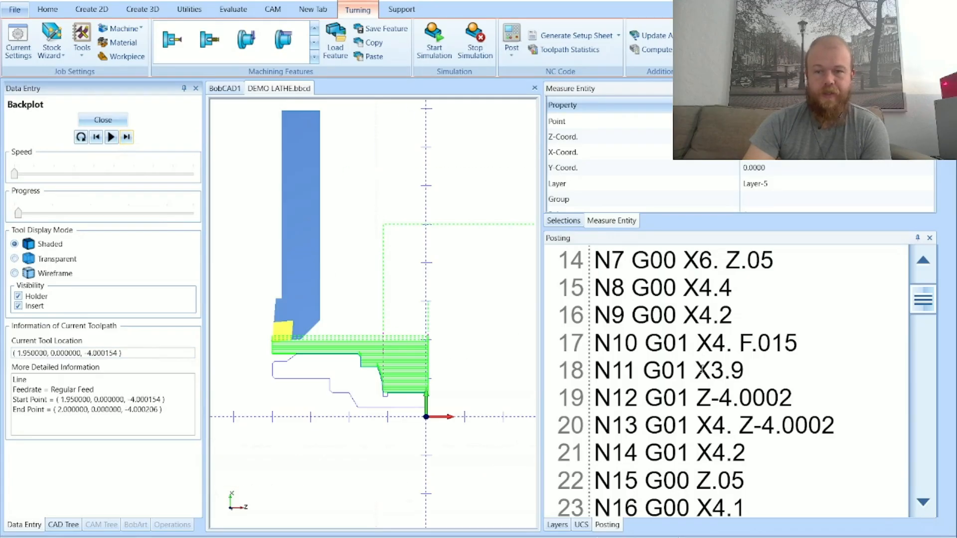
Match the first pass's cutting and lead-out moves to the coordinates in code lines N11 to N13, advancing the backplot one move
left_click_drag(698, 397, 793, 397)
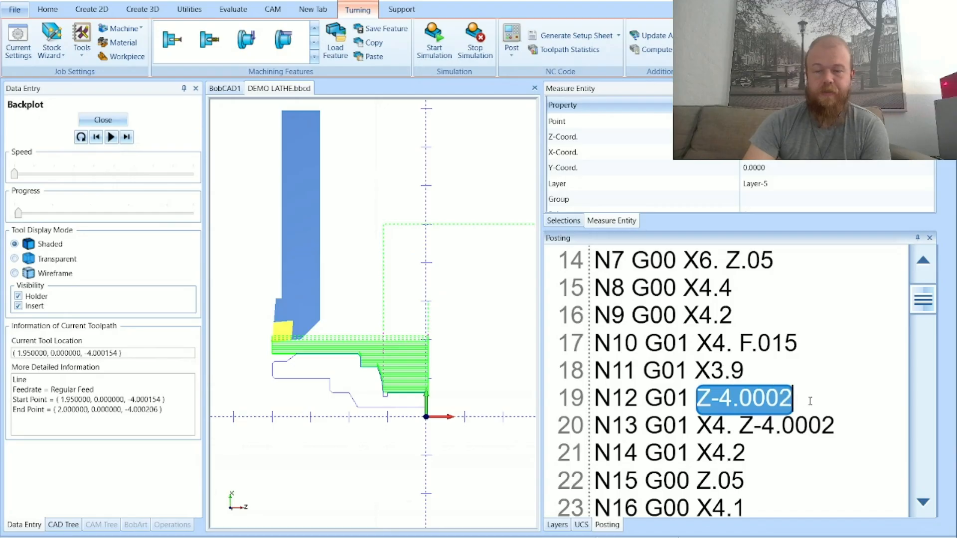
left_click(711, 370)
left_click_drag(696, 370, 748, 371)
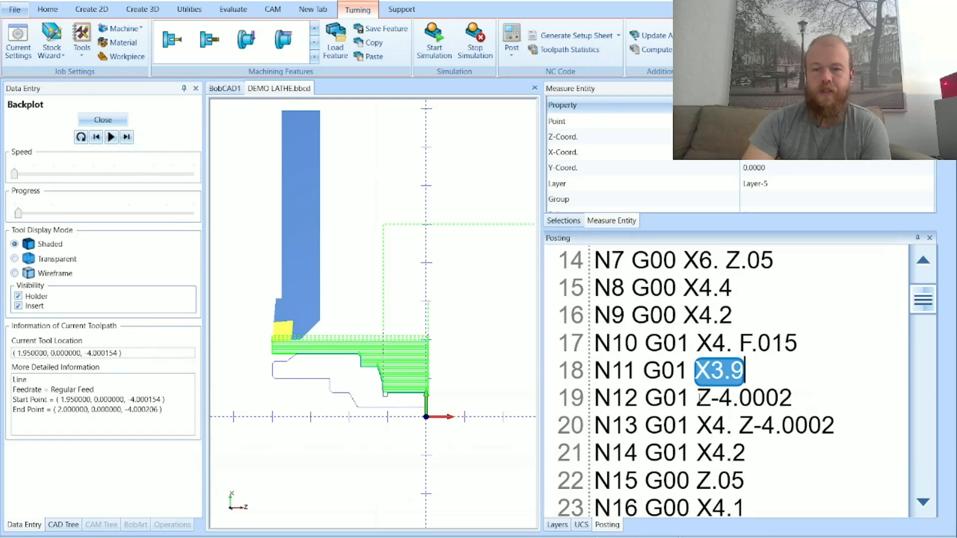
left_click_drag(701, 399, 800, 404)
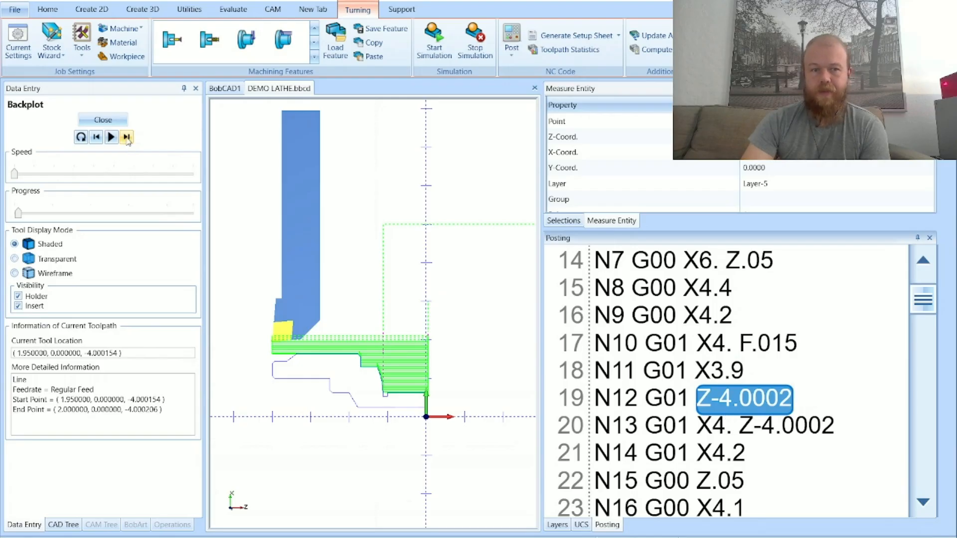
left_click(127, 137)
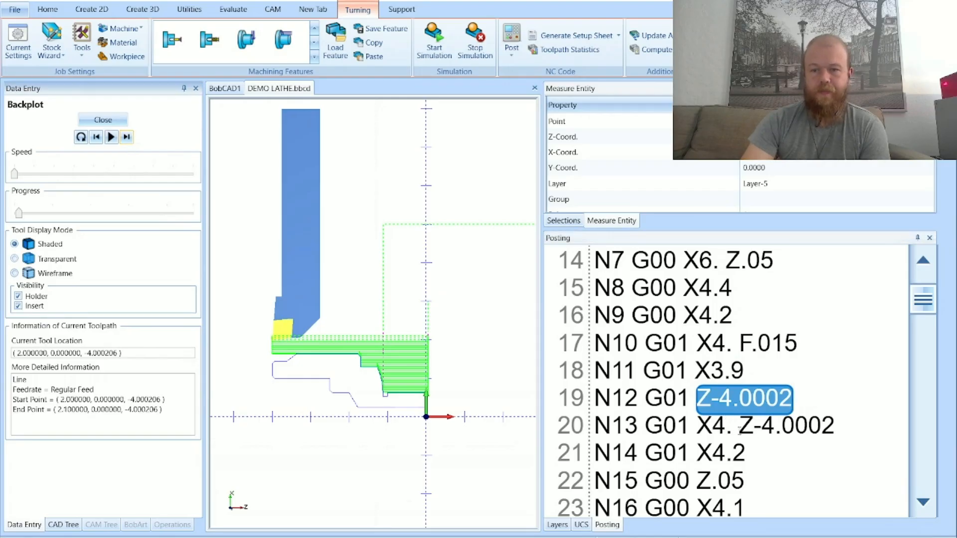
left_click_drag(694, 427, 847, 425)
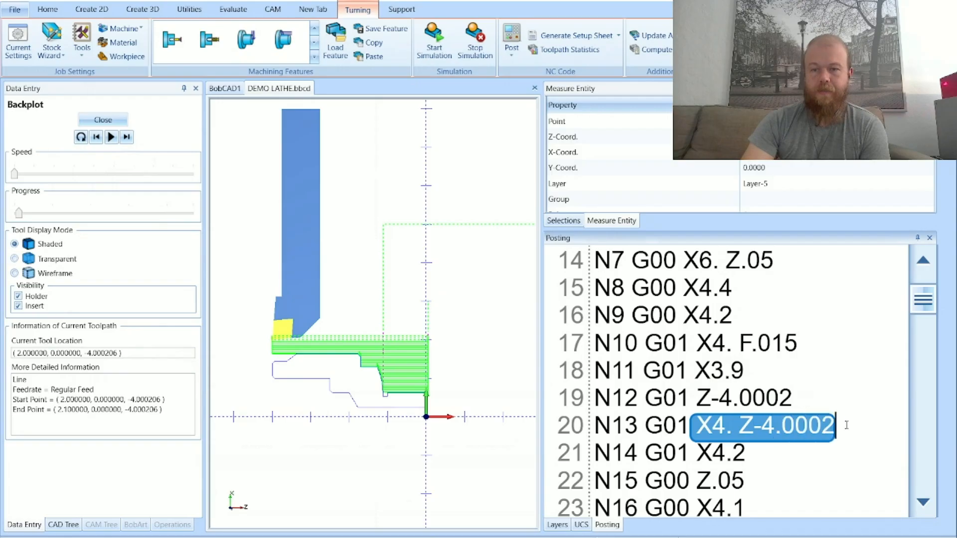
Advance the backplot to the tool's return before the second pass and highlight the Z value in code line N15
scroll(279, 338, "up", 6)
scroll(244, 352, "down", 6)
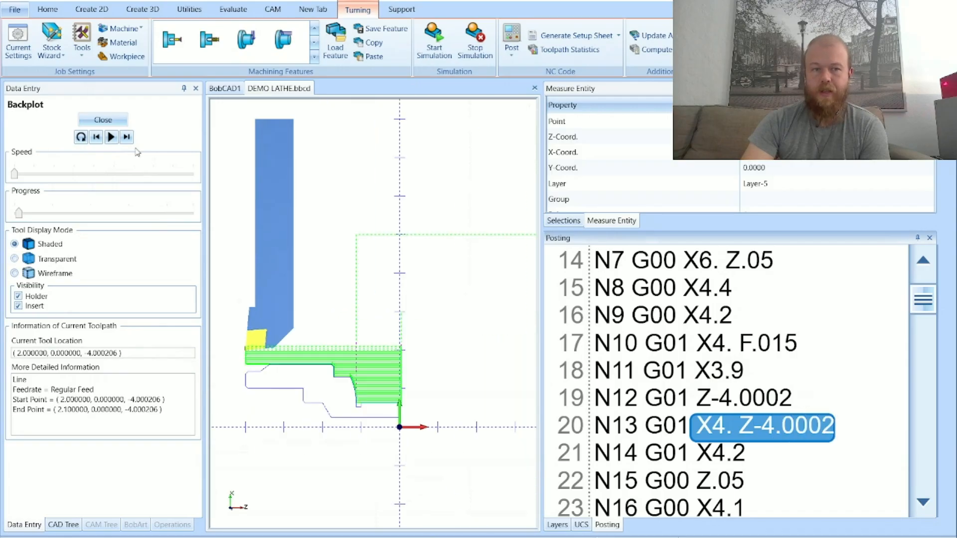
left_click(128, 137)
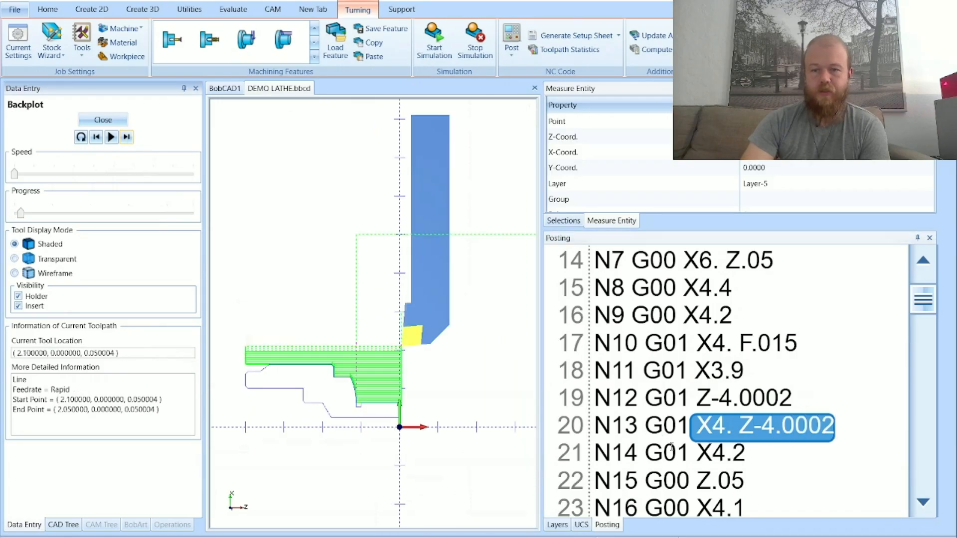
scroll(695, 465, "down", 2)
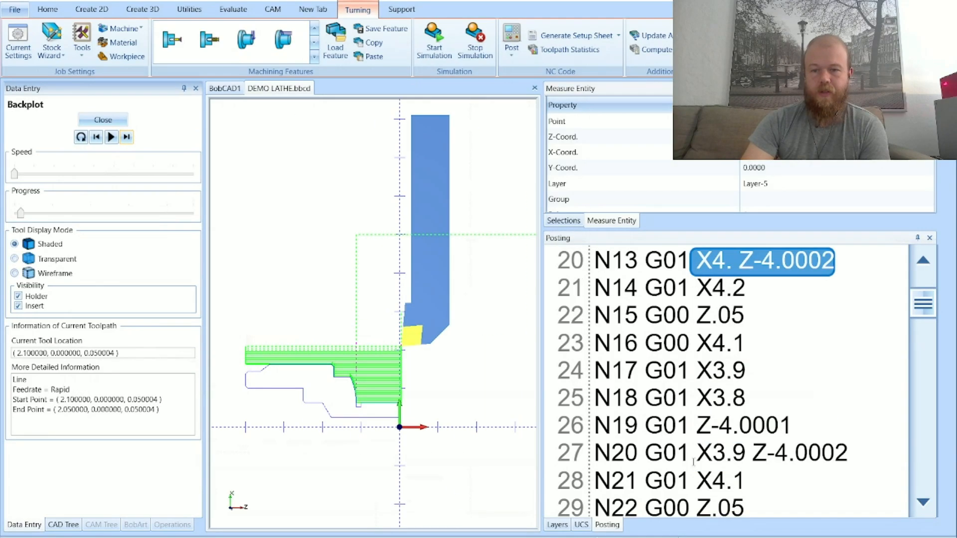
left_click(702, 319)
scroll(423, 356, "up", 5)
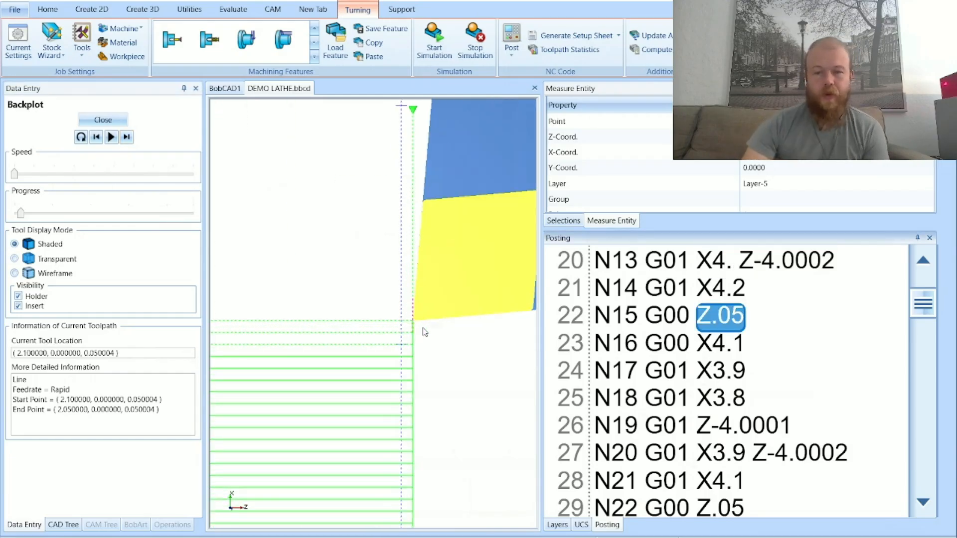
Look further down the roughing code, step the backplot through the following roughing passes, and close the backplot
scroll(688, 343, "down", 19)
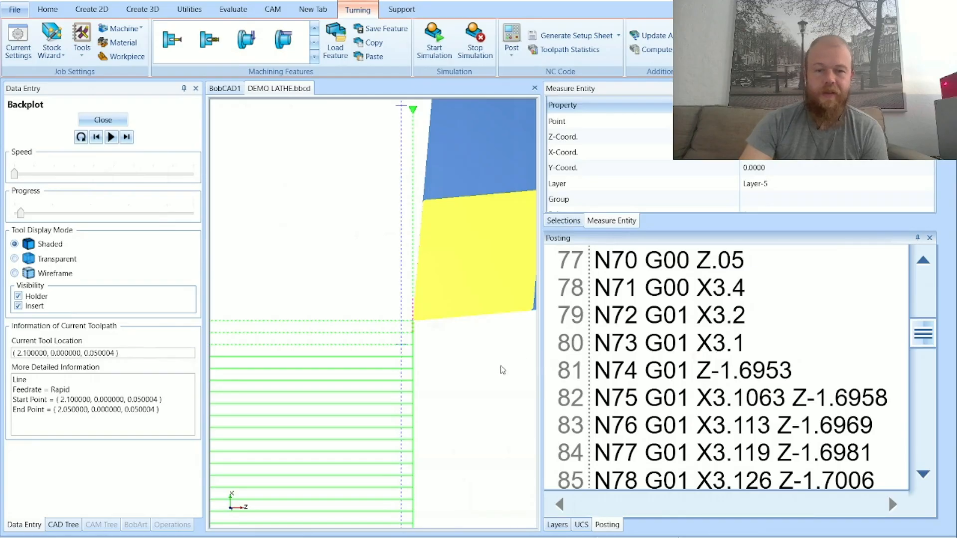
scroll(504, 368, "down", 5)
scroll(368, 364, "down", 2)
scroll(389, 380, "up", 2)
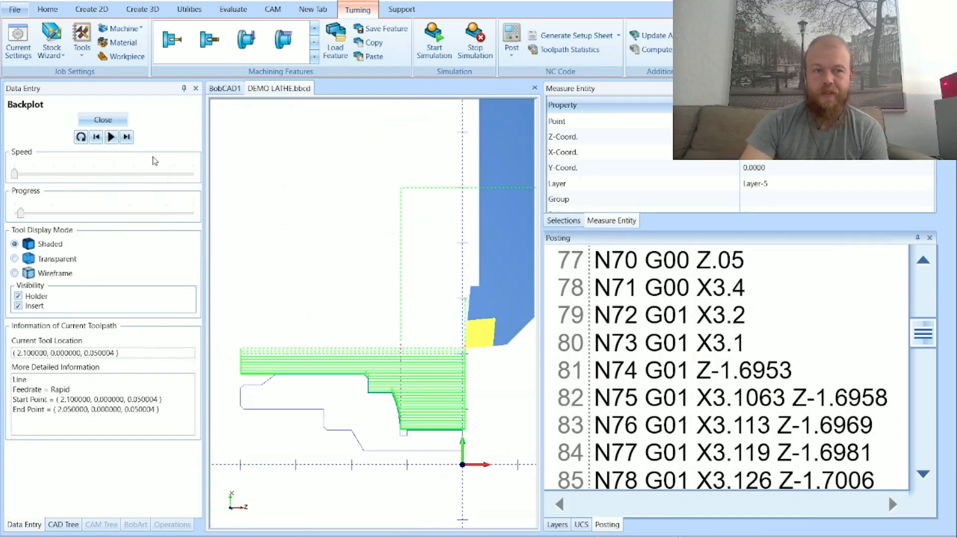
left_click(128, 137)
left_click(128, 137)
left_click(128, 137)
left_click(128, 137)
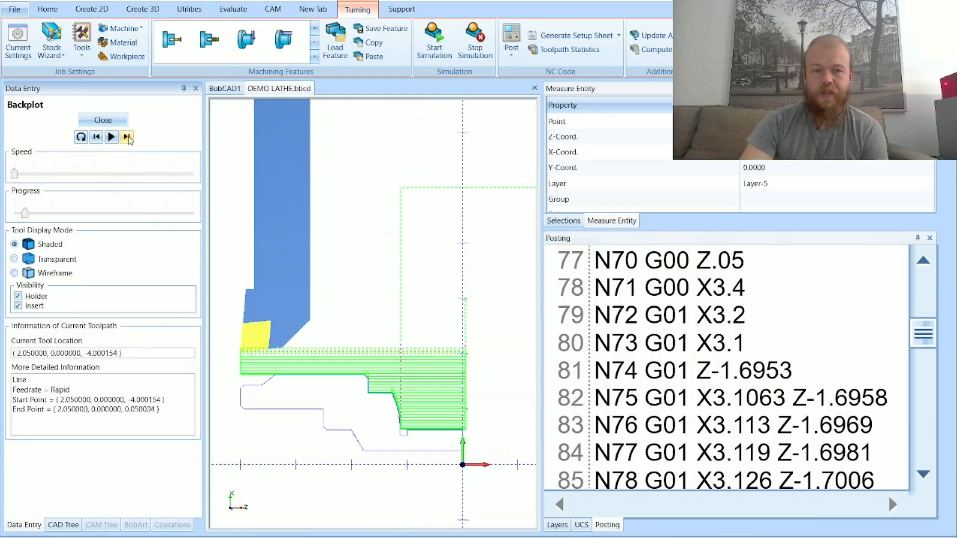
left_click(128, 137)
left_click(128, 137)
left_click(128, 137)
left_click(128, 137)
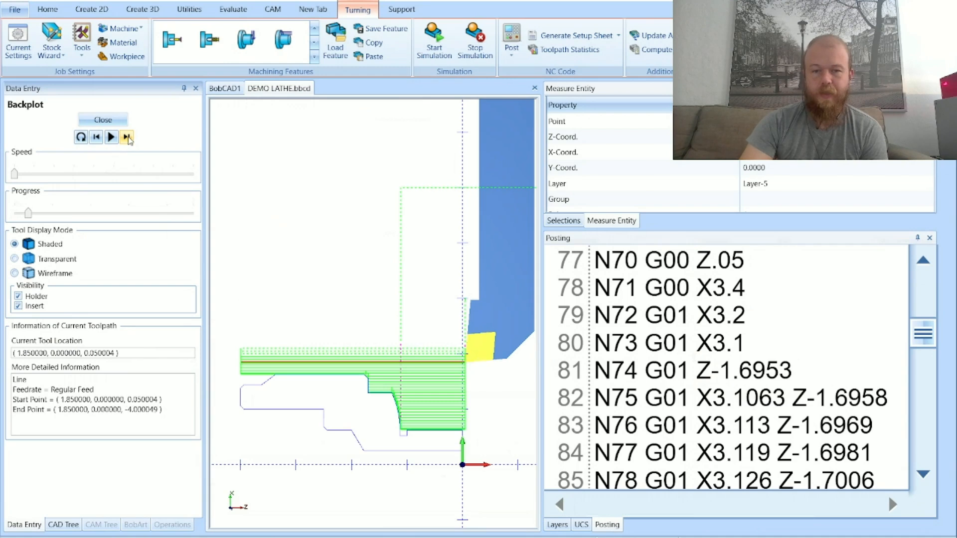
left_click(128, 137)
left_click(128, 137)
left_click(128, 137)
left_click(128, 137)
left_click(128, 138)
left_click(128, 137)
left_click(128, 137)
left_click(128, 137)
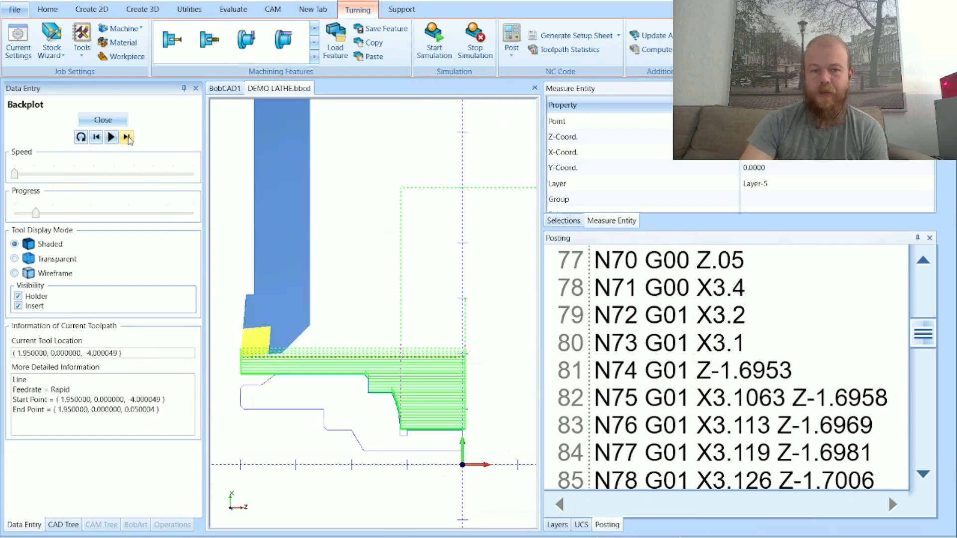
left_click(128, 137)
left_click(128, 137)
left_click(128, 137)
left_click(128, 138)
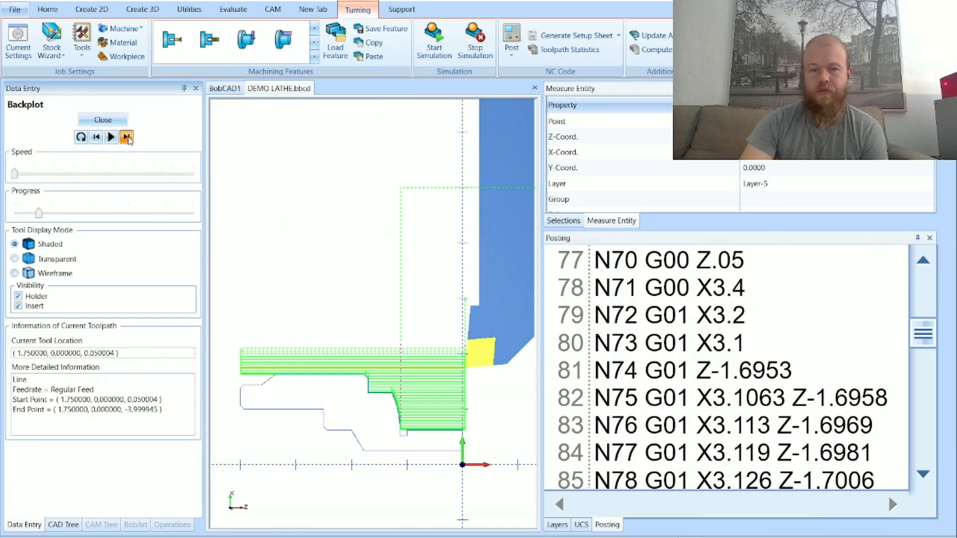
left_click(127, 138)
left_click(127, 137)
left_click(127, 137)
left_click(127, 138)
left_click(127, 137)
left_click(127, 137)
left_click(128, 137)
left_click(127, 137)
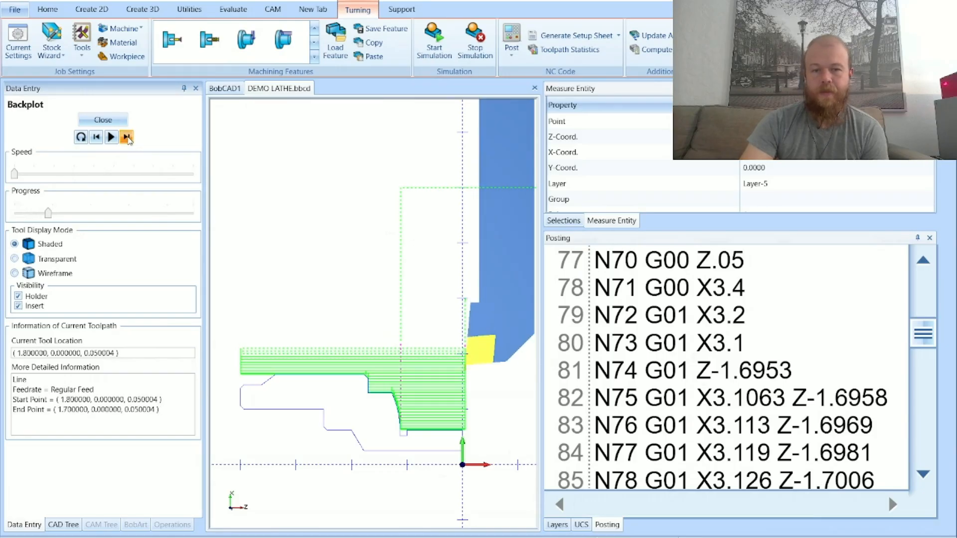
left_click(128, 138)
left_click(102, 119)
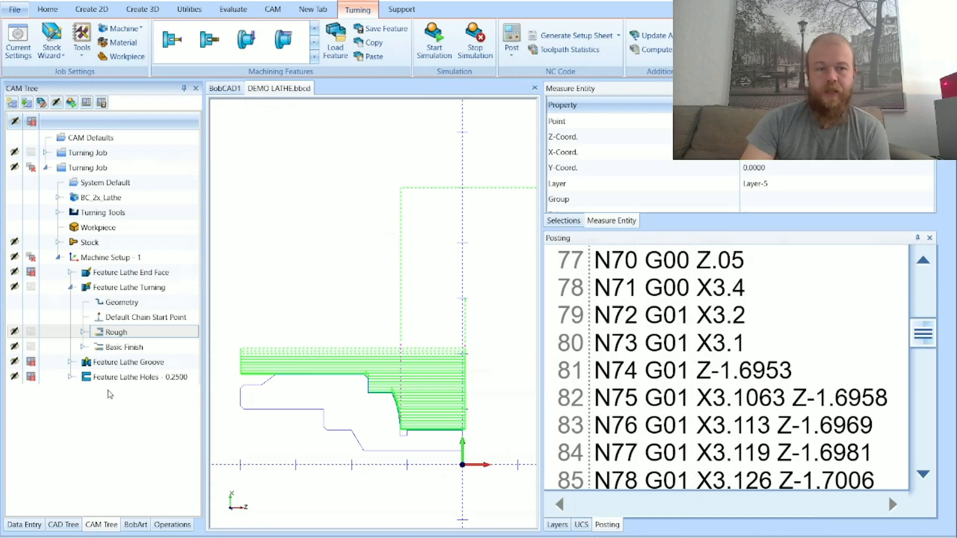
Show the Basic Finish toolpath and highlight the program-end line N269 M30 in the posted code
left_click(124, 347)
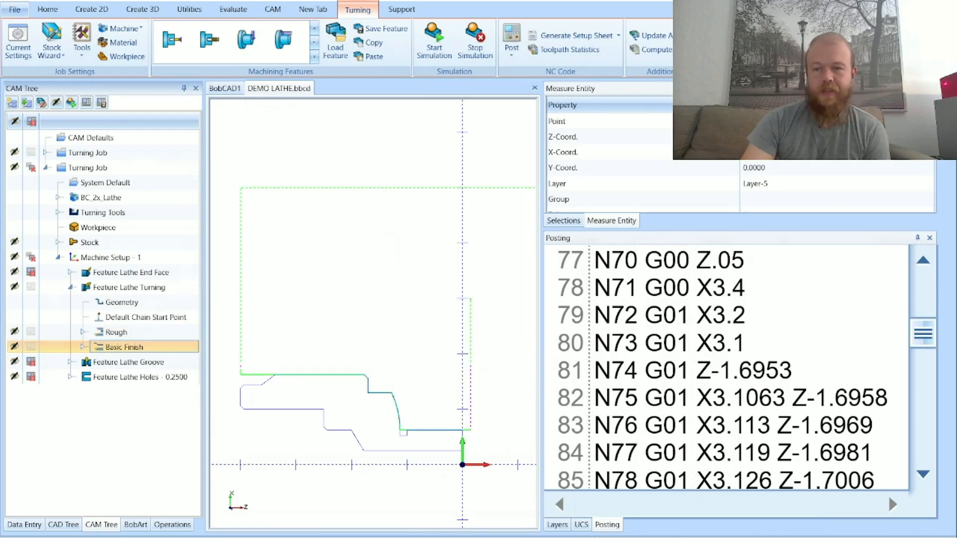
left_click_drag(926, 337, 929, 470)
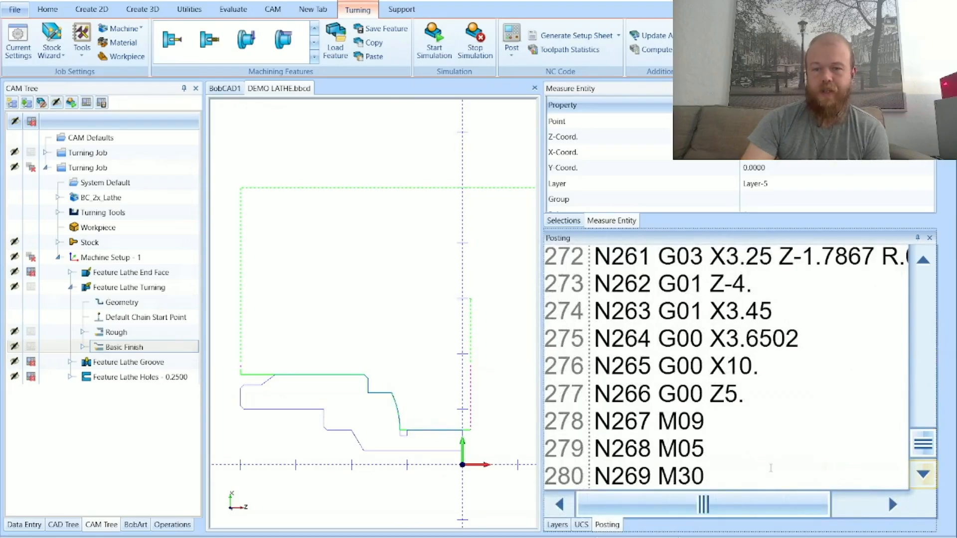
left_click_drag(737, 480, 591, 480)
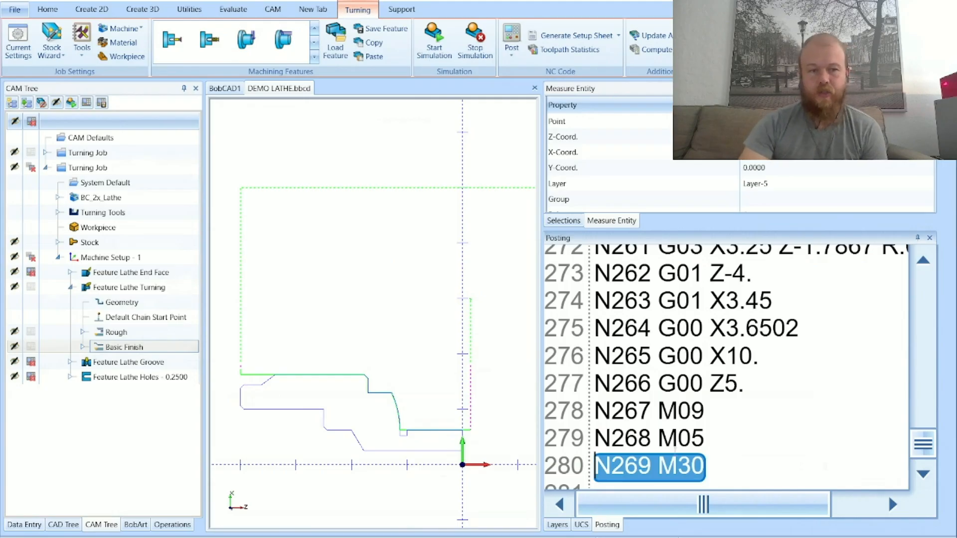
Edit the Feature Lathe Turning operation, set its posting parameter to Canned Cycles, and compute the toolpath
left_click(164, 287)
right_click(195, 287)
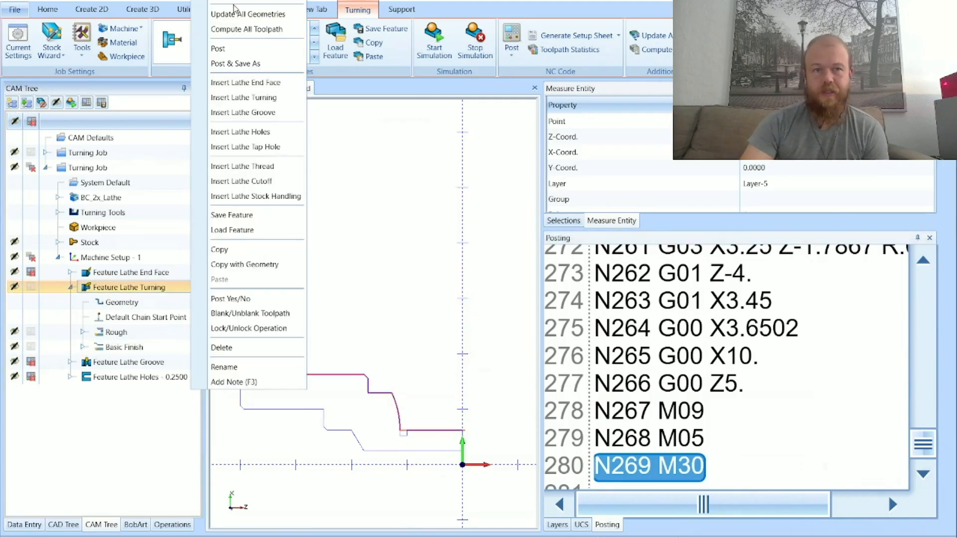
left_click(234, 7)
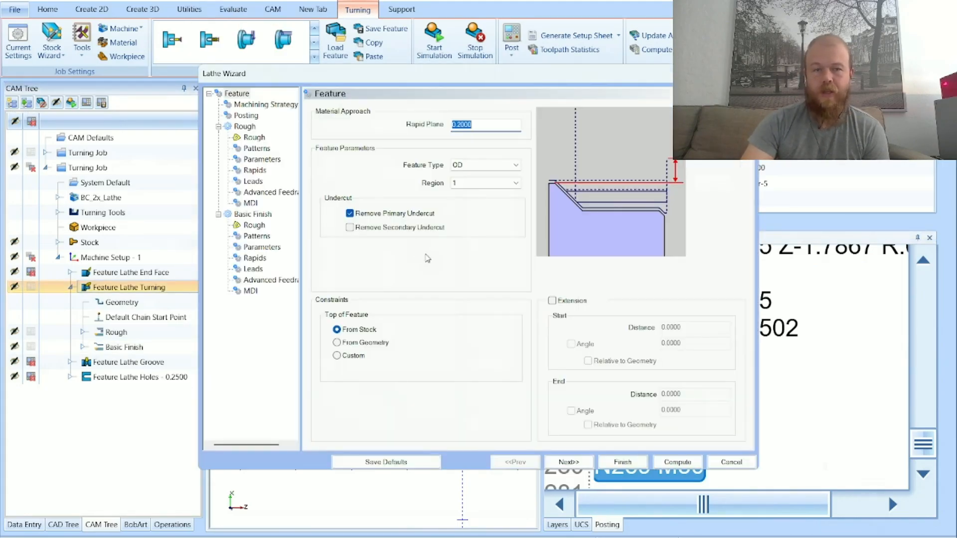
left_click(244, 115)
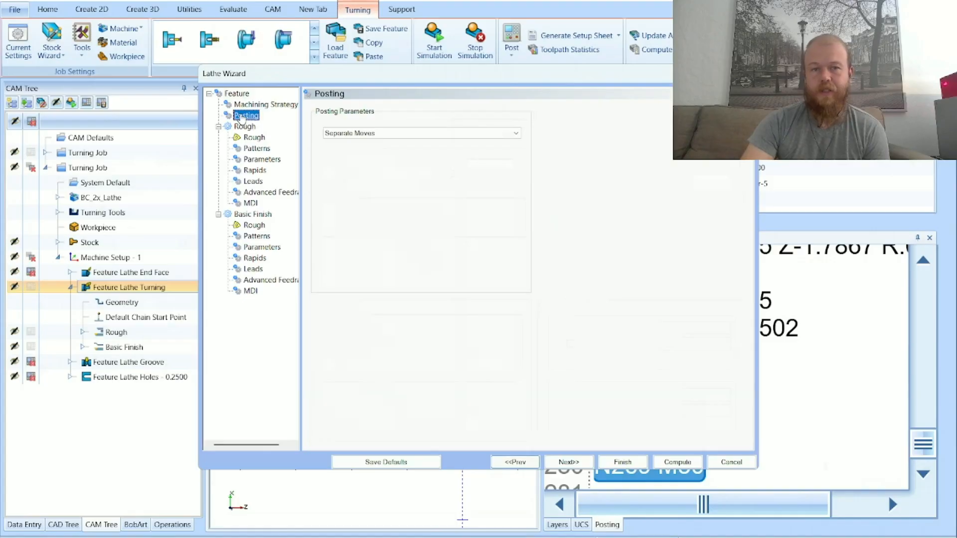
left_click(399, 138)
left_click(394, 152)
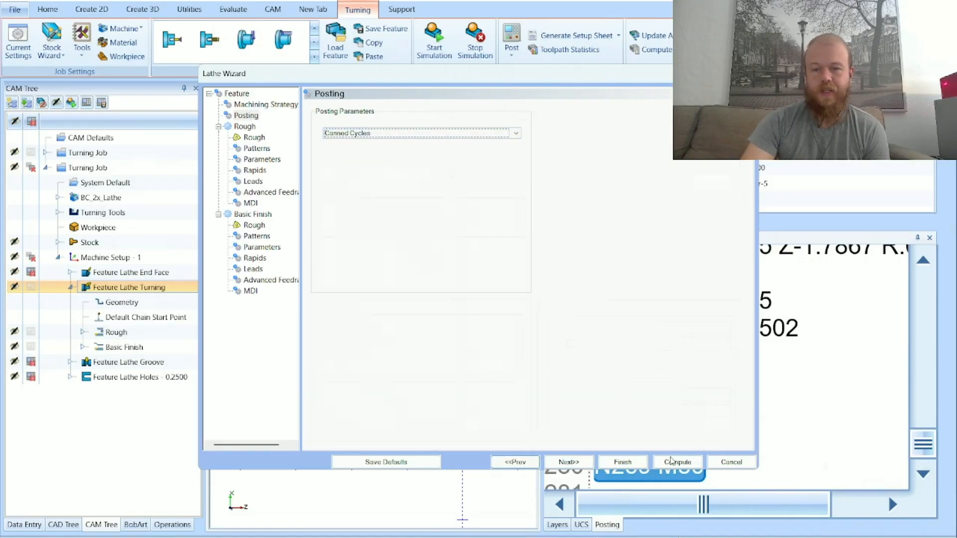
left_click(678, 463)
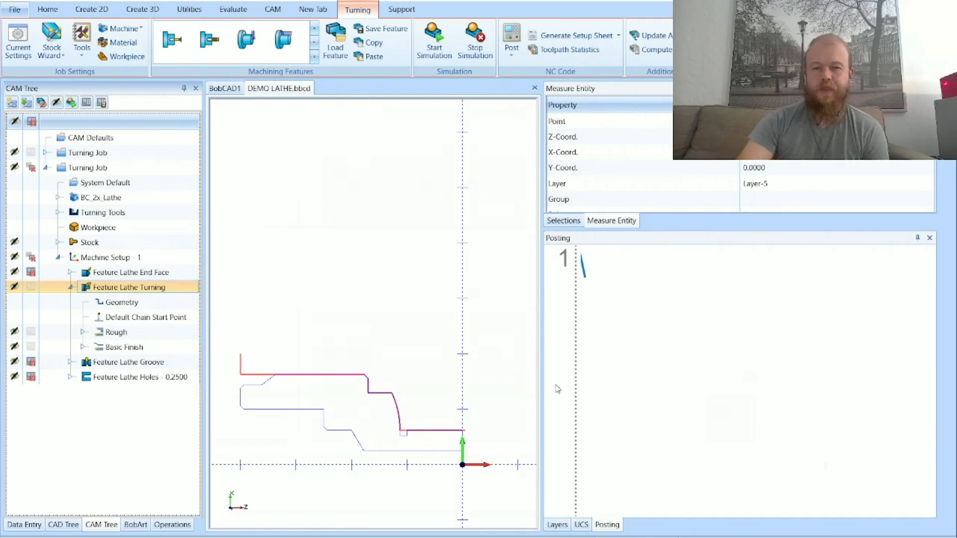
Post the NC code and highlight the G71 roughing cycle code in line N9
left_click(512, 40)
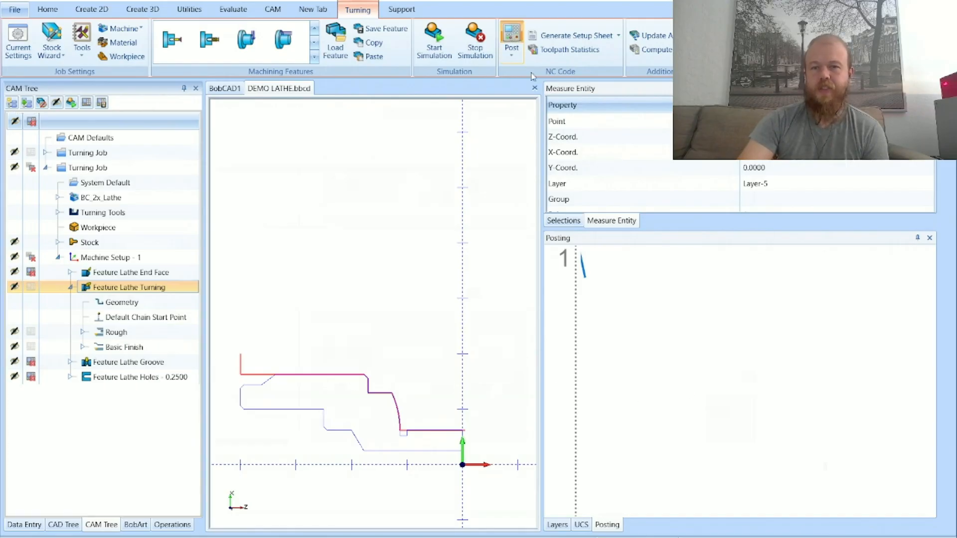
scroll(692, 326, "down", 3)
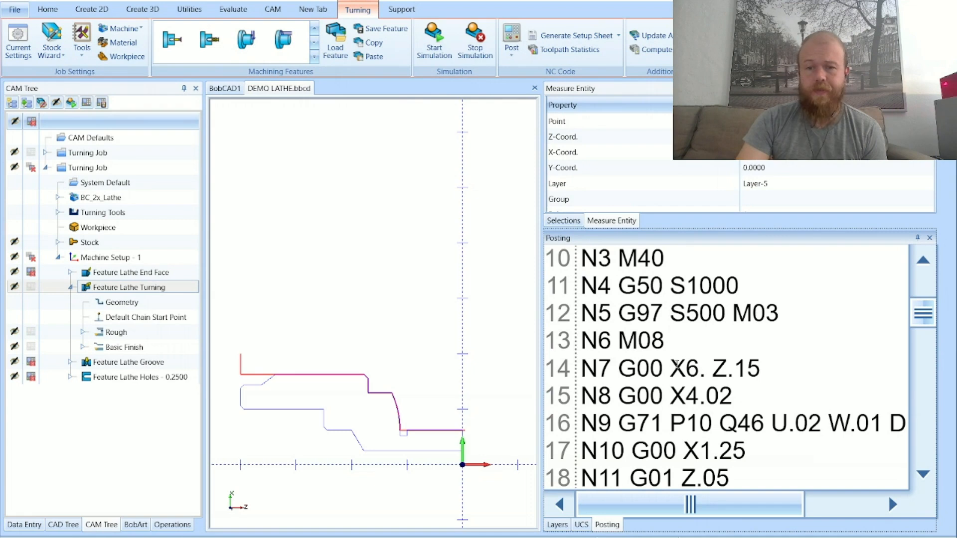
double_click(630, 424)
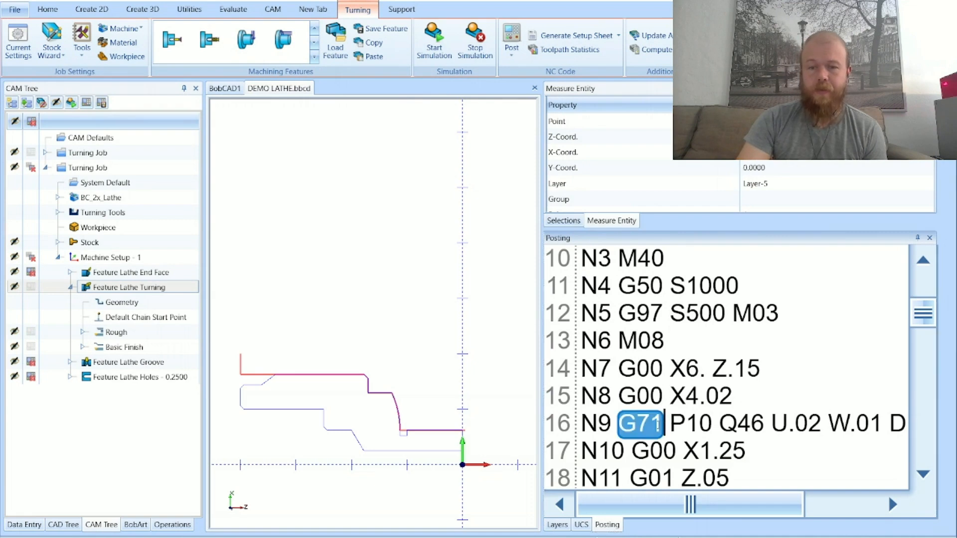
scroll(428, 286, "up", 3)
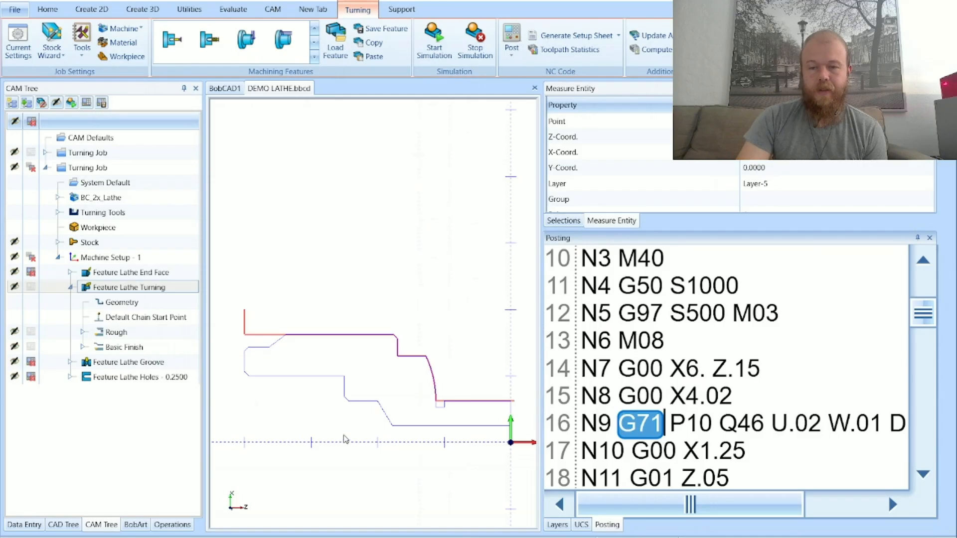
Highlight the P10 and Q46 words of the G71 line and match P10 to profile start line N10
left_click_drag(669, 423, 767, 424)
scroll(766, 347, "down", 2)
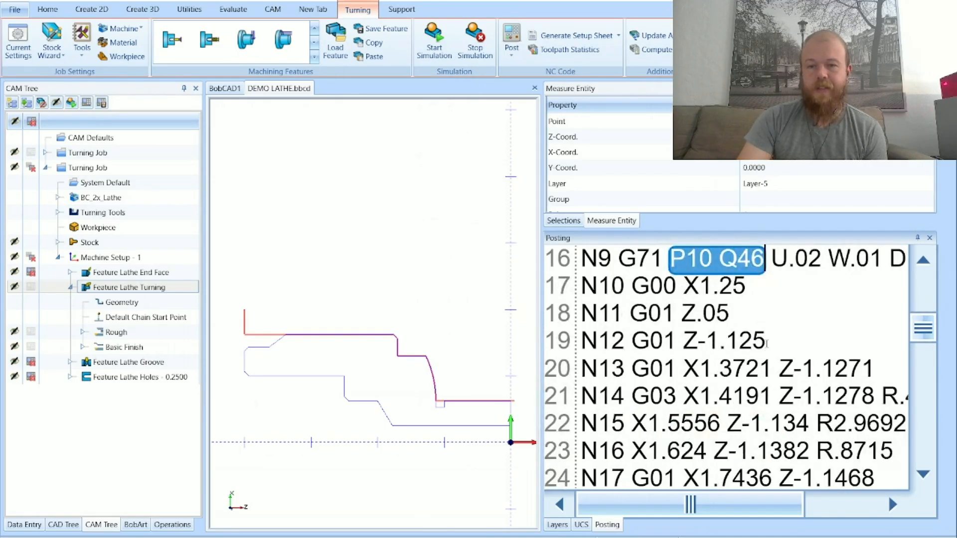
left_click_drag(584, 286, 762, 299)
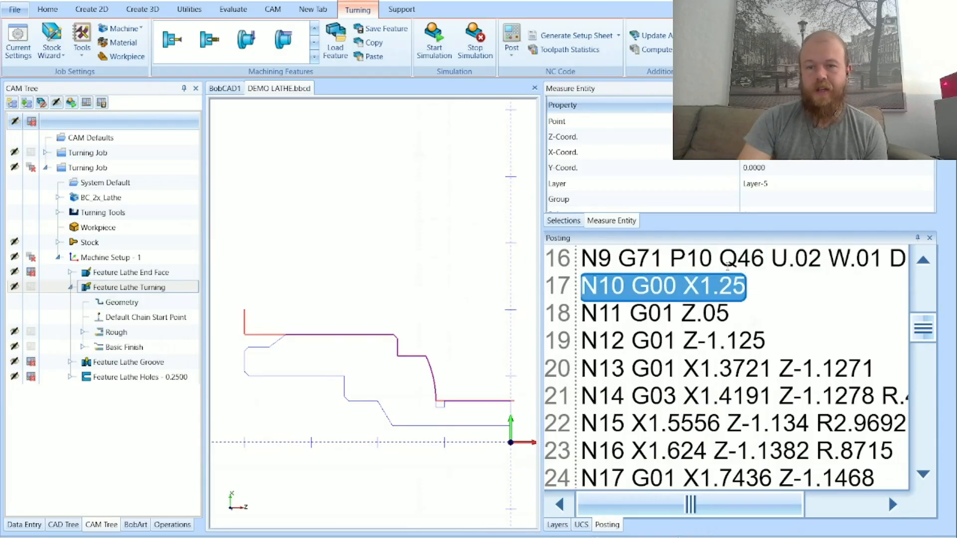
left_click_drag(723, 260, 766, 269)
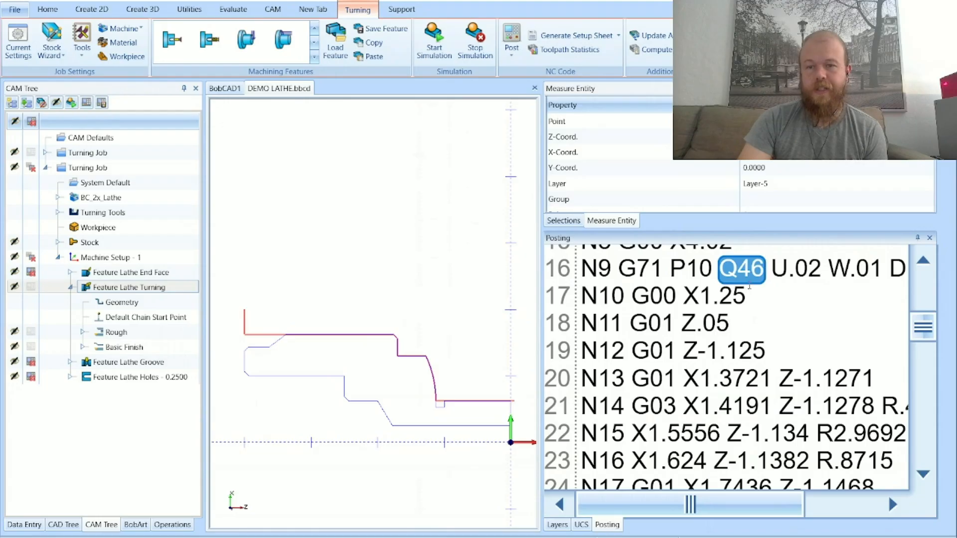
left_click_drag(669, 269, 714, 269)
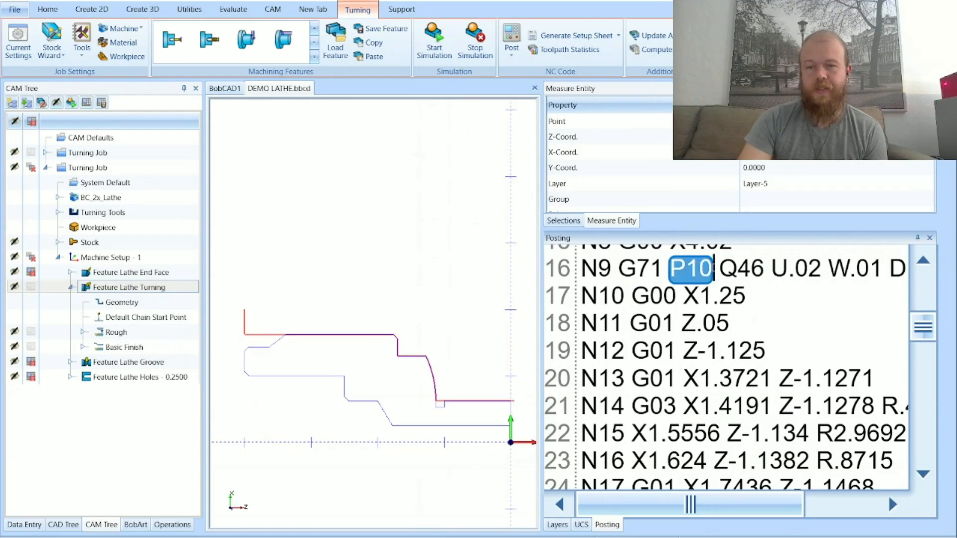
left_click_drag(582, 295, 765, 270)
Find the profile end line referenced by Q46 and highlight N46 G00 X4
scroll(693, 298, "down", 13)
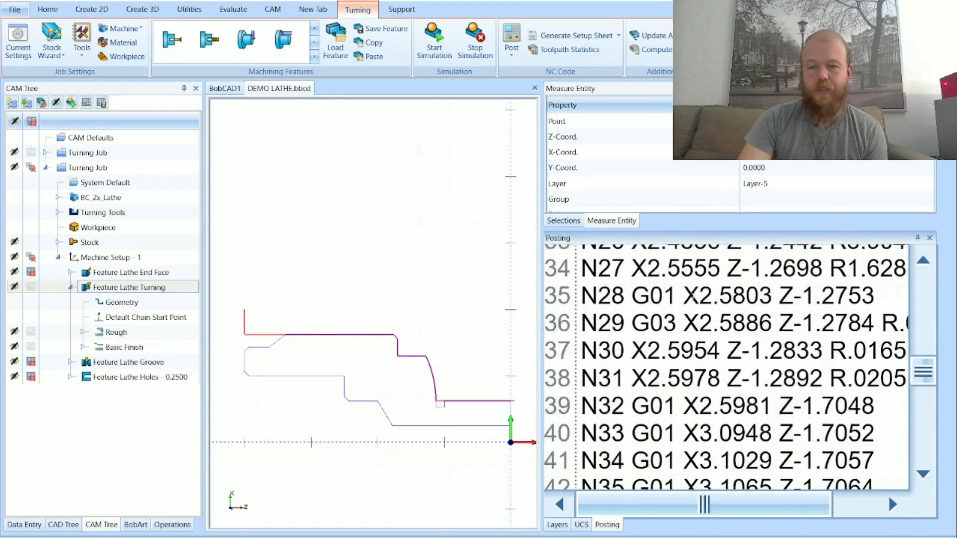
scroll(693, 298, "up", 3)
left_click_drag(718, 468, 580, 466)
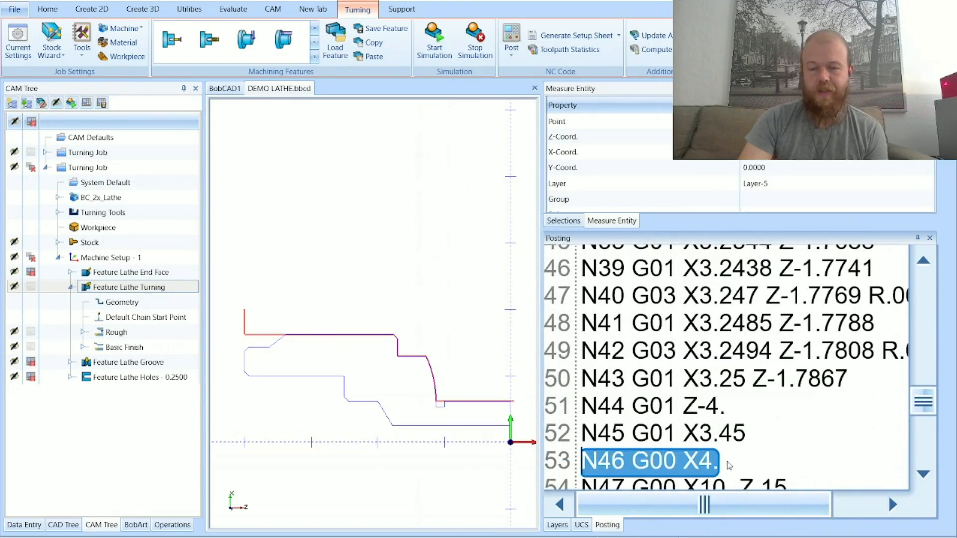
Review the code from its header to the cycle call and highlight N9 G71 P10 Q46
scroll(729, 466, "up", 14)
scroll(730, 424, "down", 3)
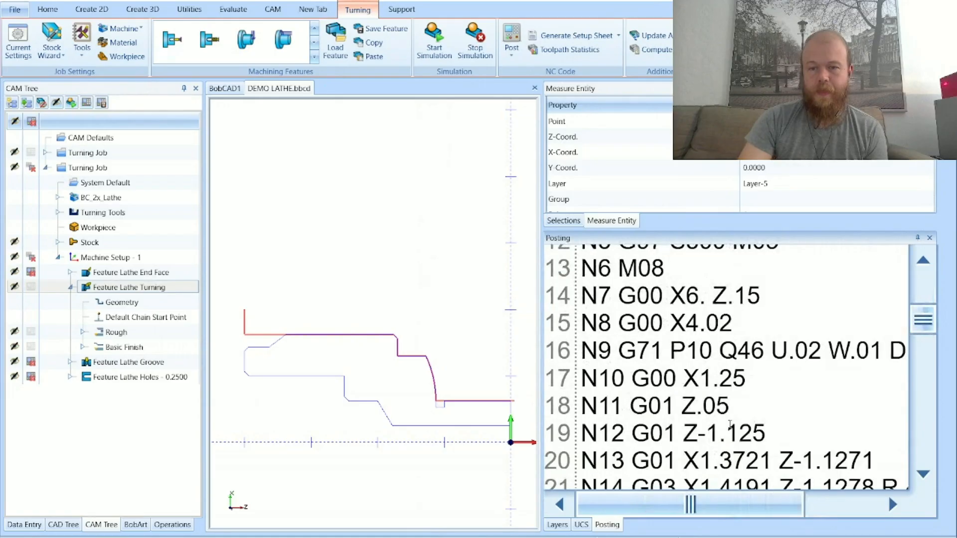
scroll(709, 320, "up", 3)
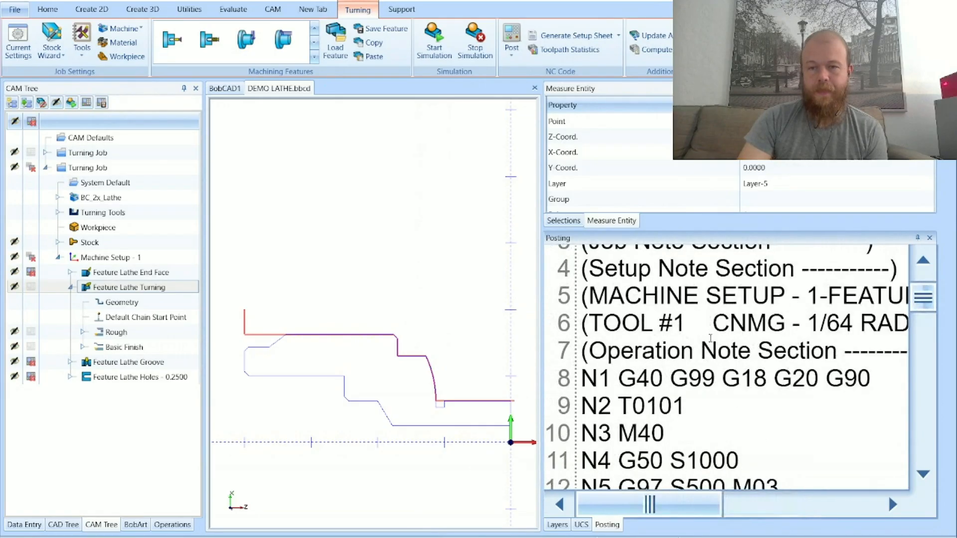
scroll(711, 339, "down", 2)
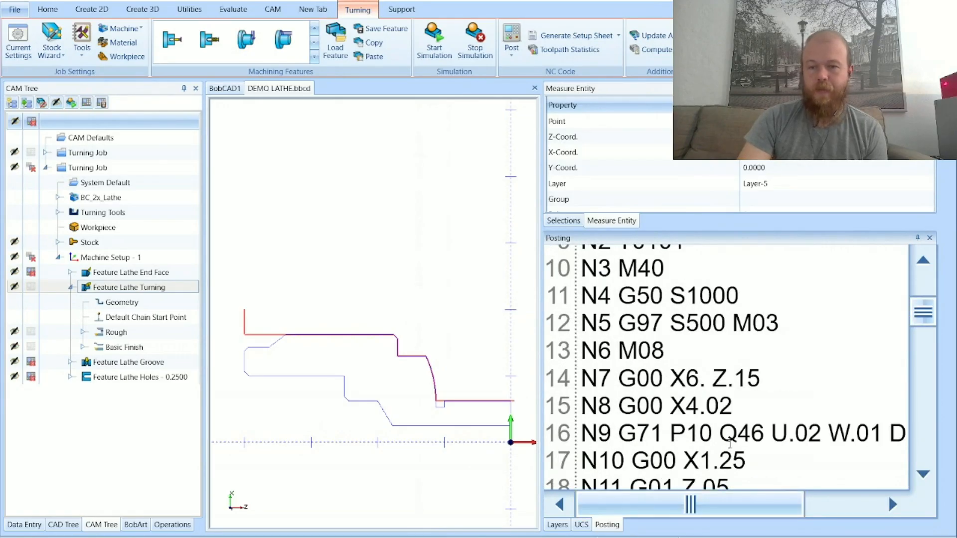
left_click_drag(584, 436, 761, 431)
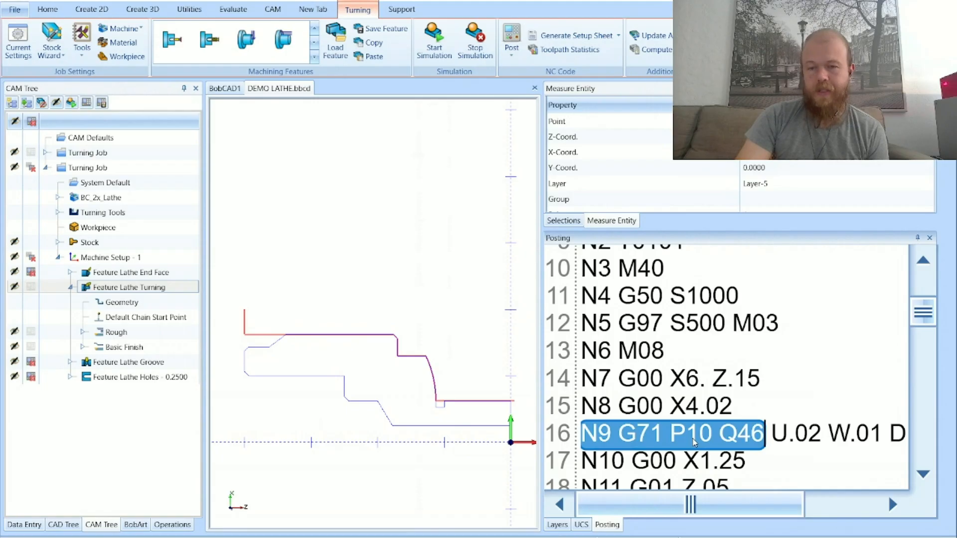
Bring the end of the G71 line into view and highlight its U.02 value
left_click_drag(744, 497, 817, 505)
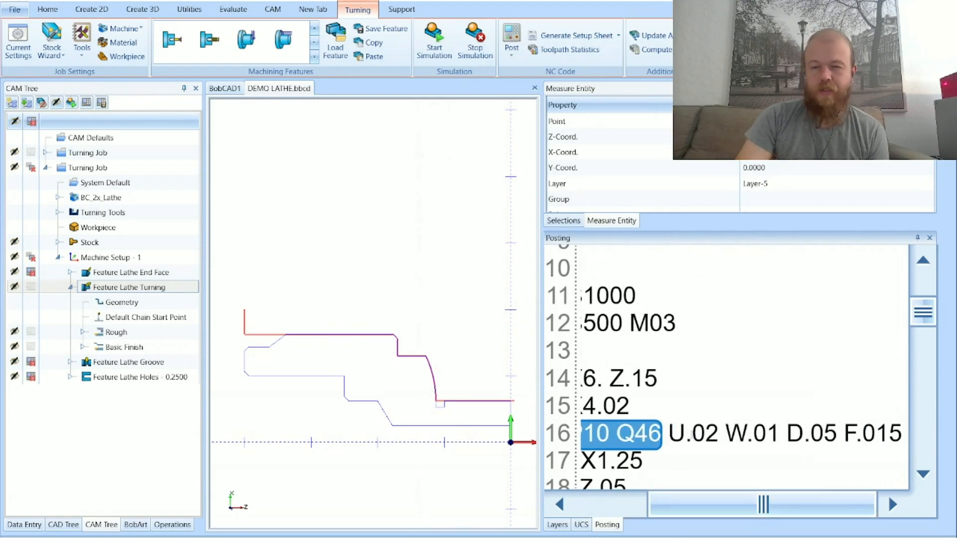
key("ctrl+Right")
key("shift+Right")
key("shift+Right")
key("shift+Right")
key("shift+Right")
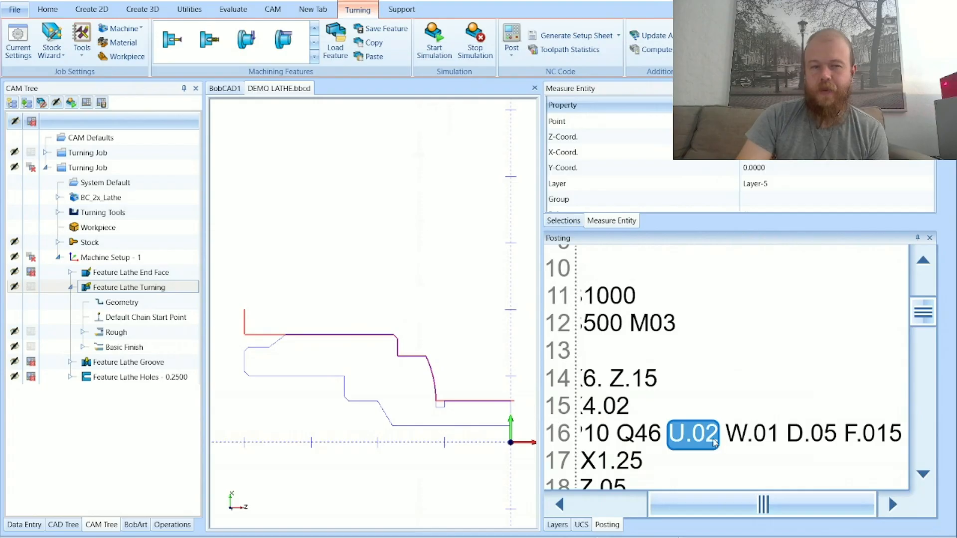
Inspect the turning feature's rough Patterns, Rapids and Leads settings, and close the wizard without changes
double_click(188, 287)
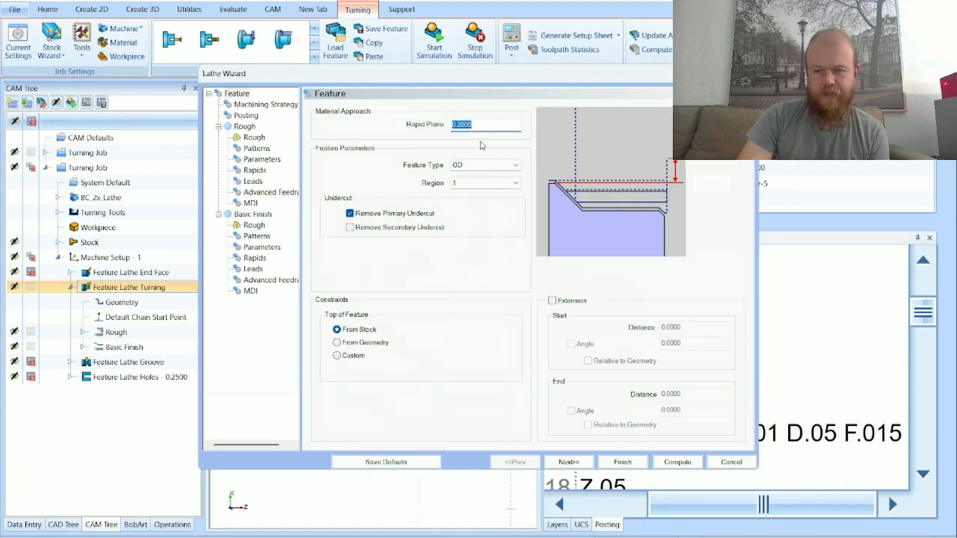
left_click_drag(556, 80, 420, 83)
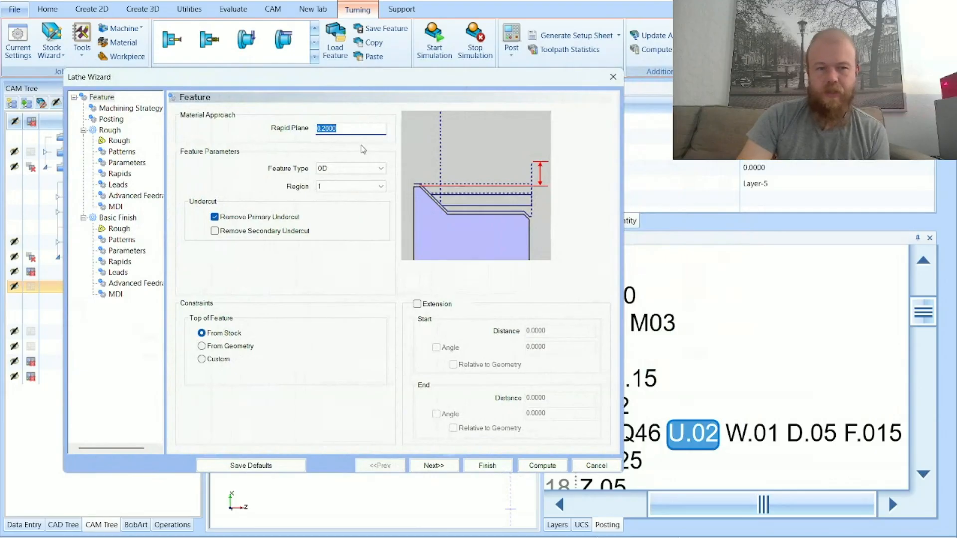
left_click(122, 151)
left_click(119, 183)
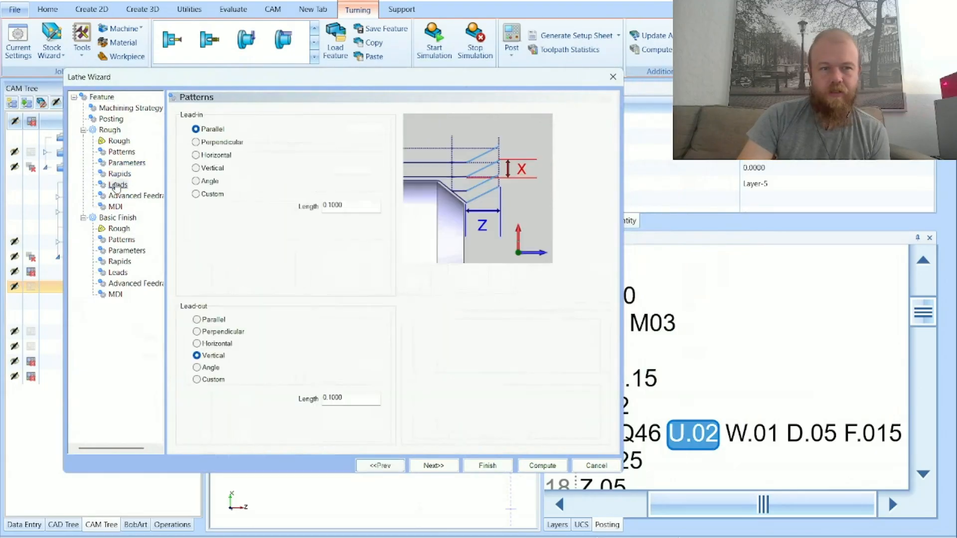
left_click(119, 175)
left_click(118, 184)
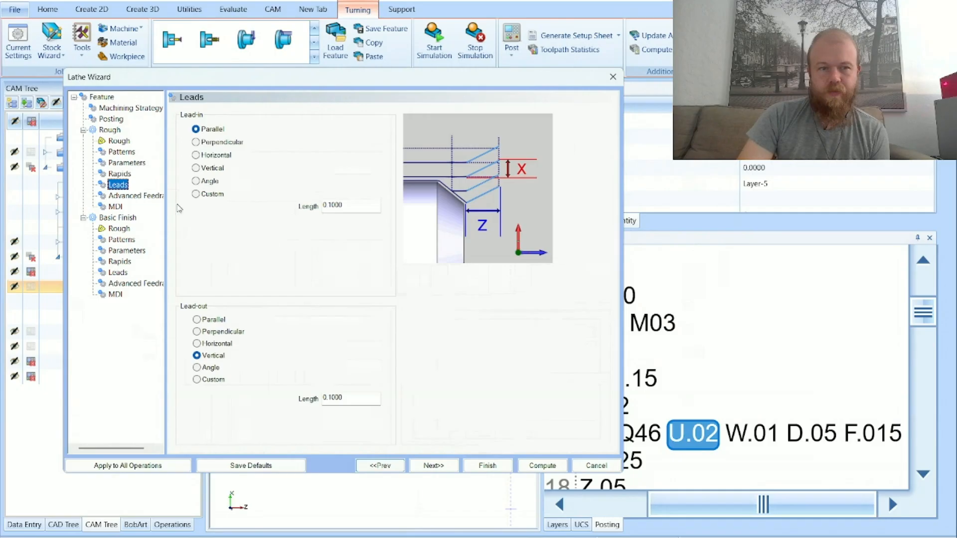
left_click(119, 174)
left_click(596, 465)
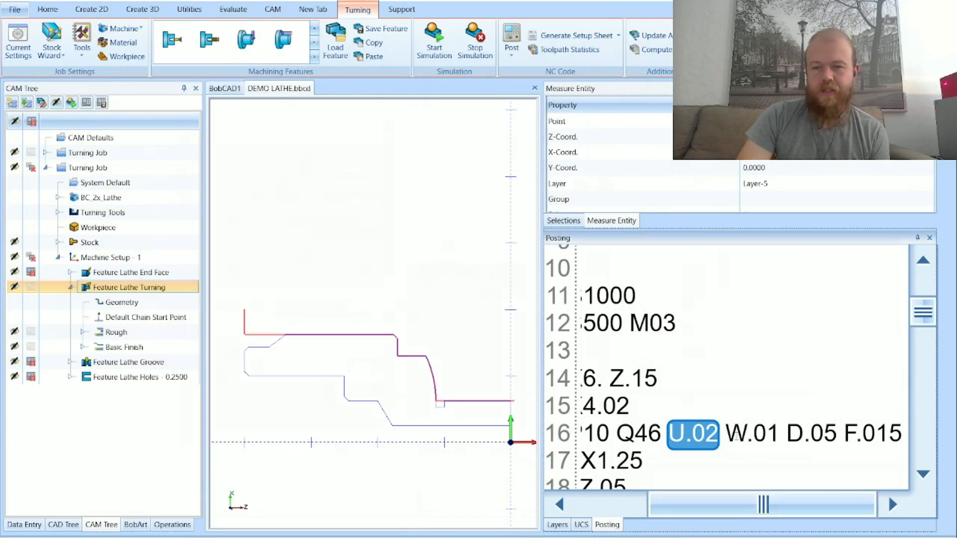
Highlight the W.01 value in the G71 line and show the Rough toolpath for comparison
double_click(752, 434)
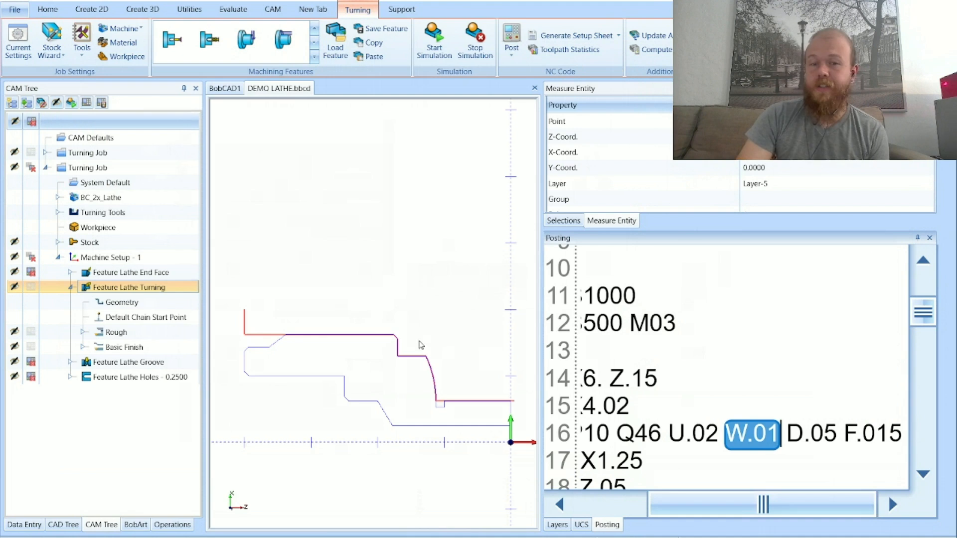
scroll(339, 333, "down", 1)
scroll(465, 383, "up", 2)
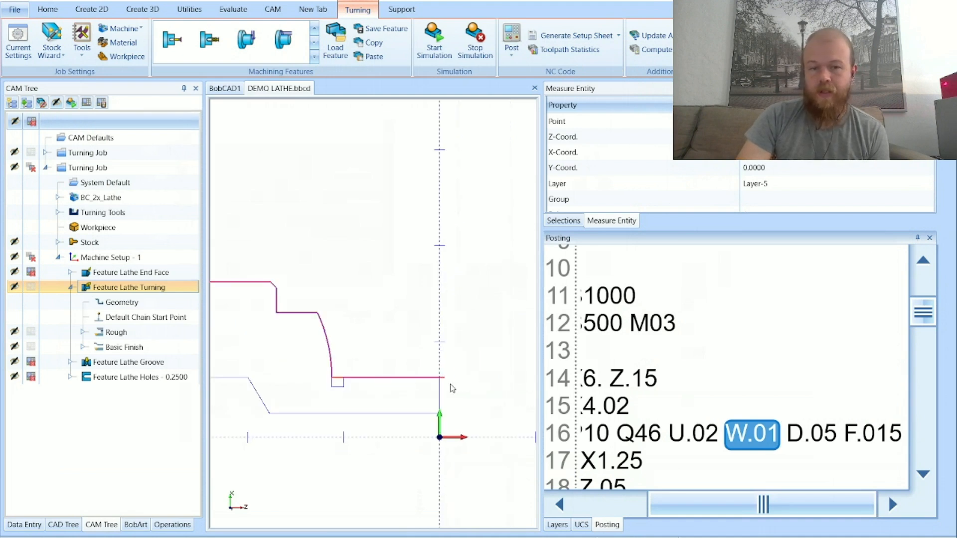
left_click(116, 332)
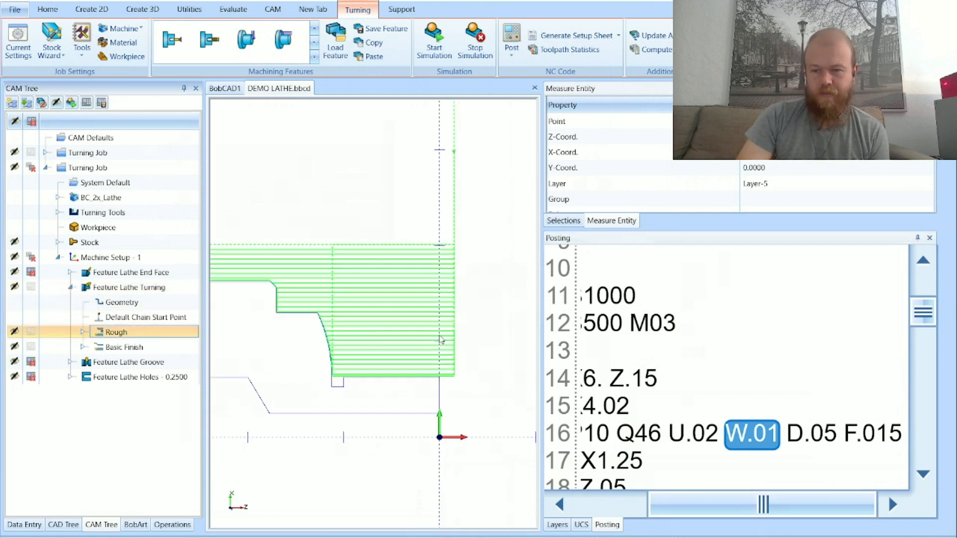
Highlight the D.05 F.015 values in the G71 line and the profile coordinates in the lines down to N13
left_click_drag(787, 437, 905, 439)
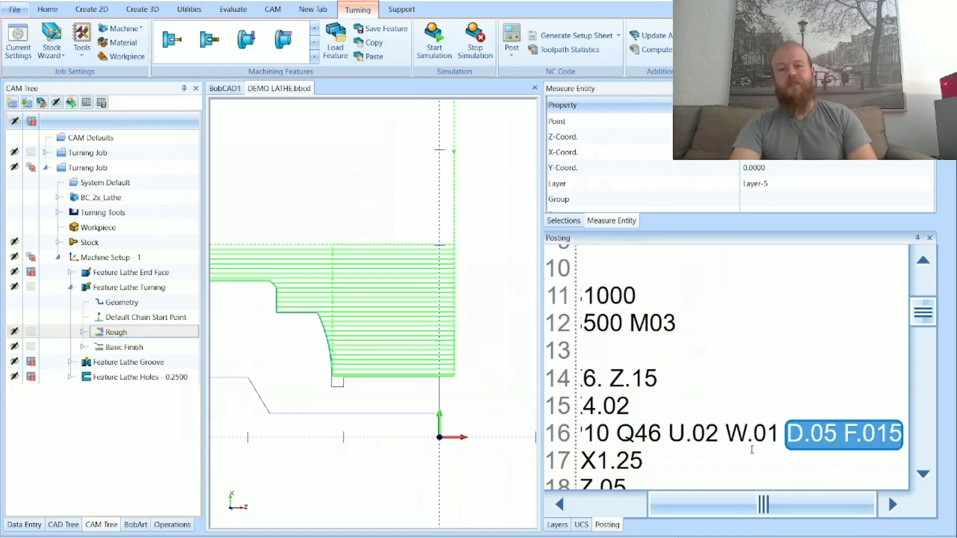
scroll(752, 450, "down", 2)
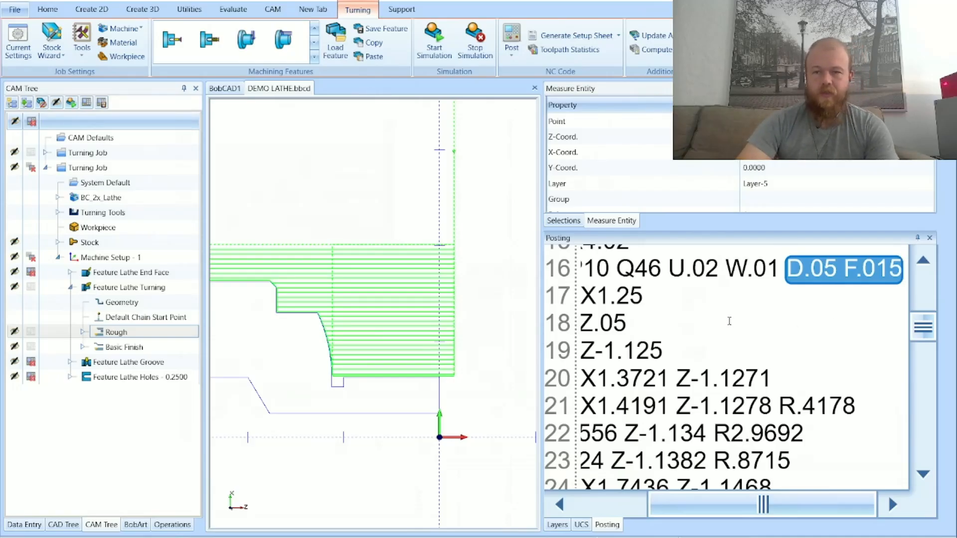
left_click_drag(681, 304, 781, 389)
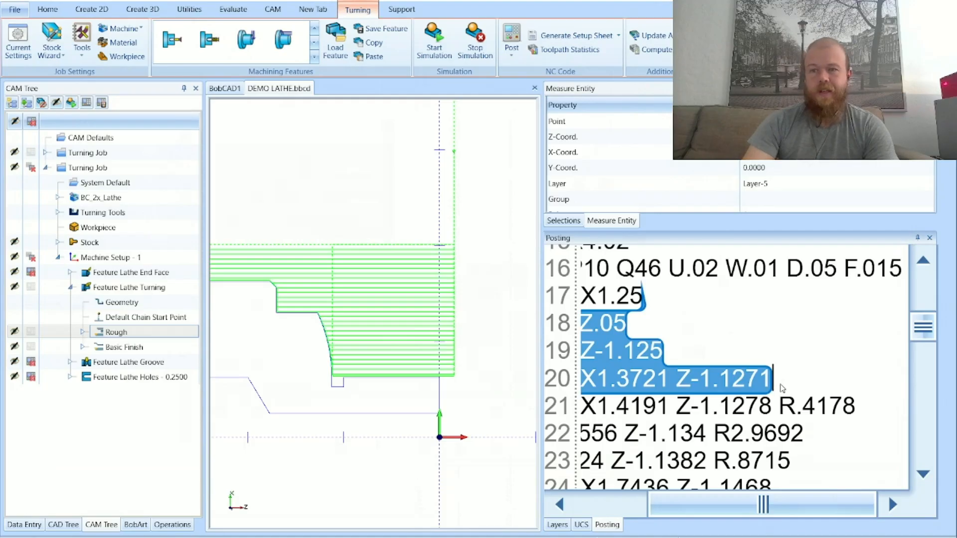
left_click(759, 378)
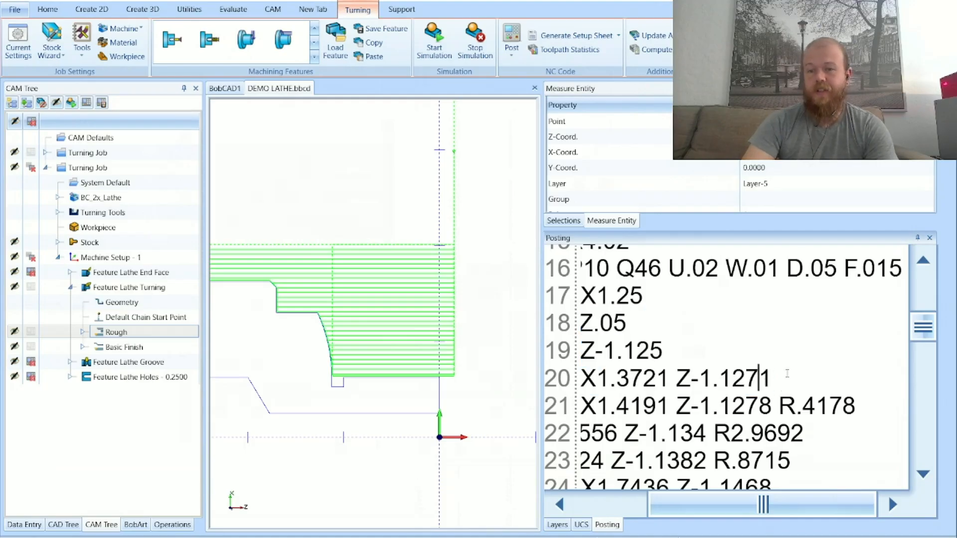
Highlight the F.015 feed value in the G71 line and the X1.25 coordinate in line N10
left_click_drag(843, 269, 903, 271)
left_click(770, 336)
left_click_drag(763, 505, 691, 505)
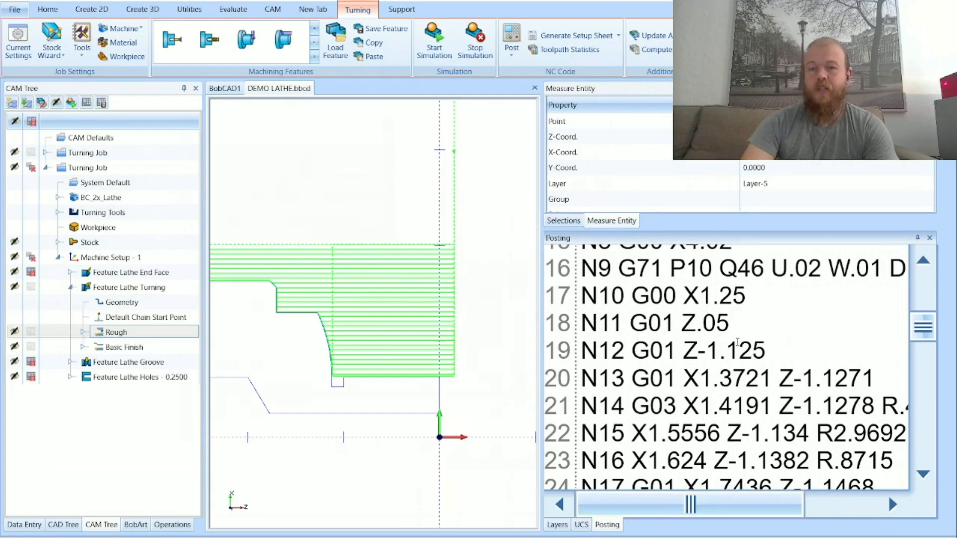
left_click_drag(684, 297, 746, 297)
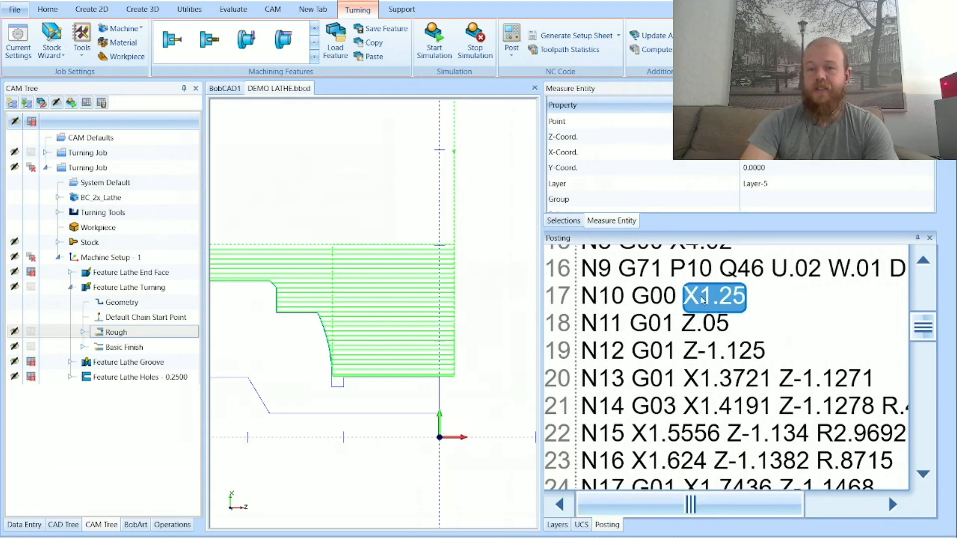
Clear the highlight in line N10 and review the posted code around the G71 cycle and its profile lines
scroll(713, 336, "down", 4)
scroll(713, 336, "up", 5)
scroll(708, 342, "up", 2)
scroll(703, 344, "down", 2)
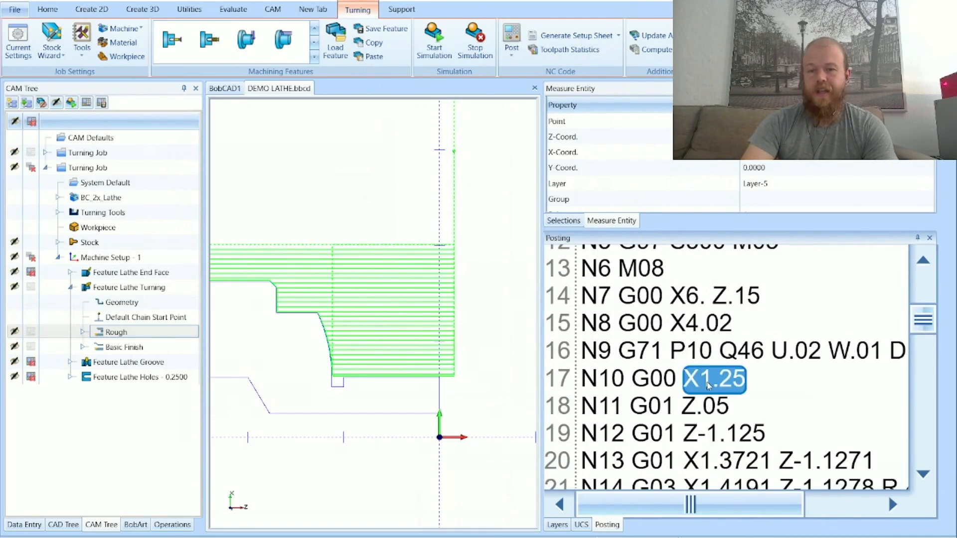
left_click_drag(720, 351, 763, 350)
left_click(747, 379)
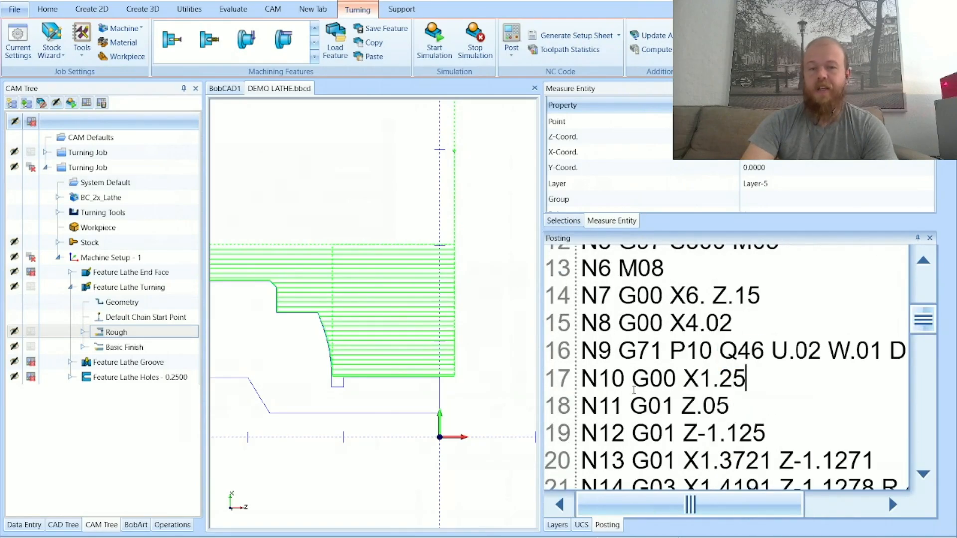
scroll(350, 368, "down", 3)
scroll(350, 368, "up", 3)
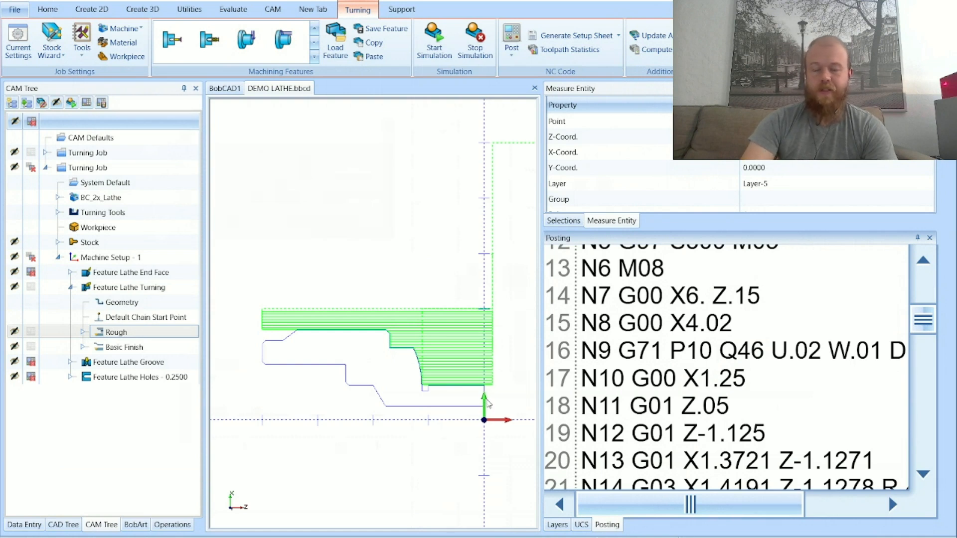
left_click(96, 13)
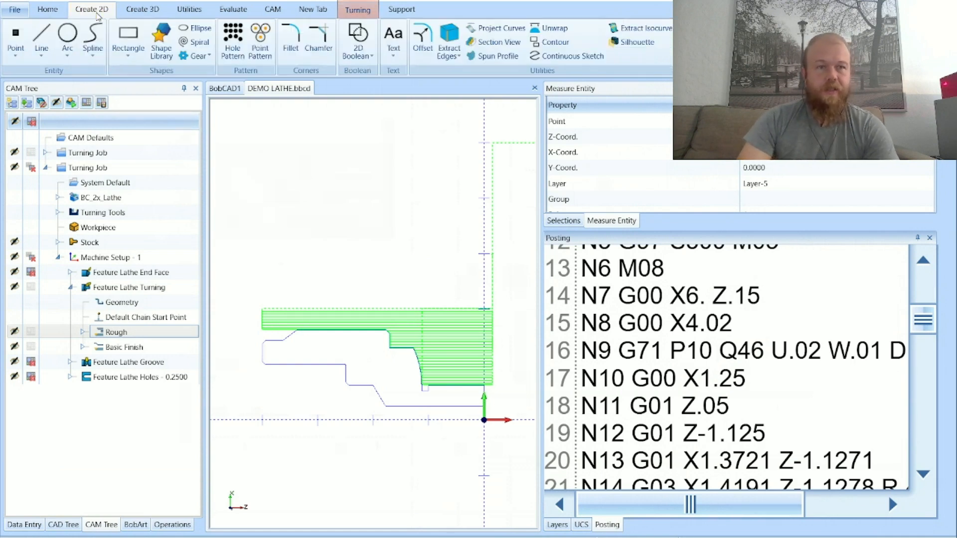
left_click(68, 35)
left_click(142, 296)
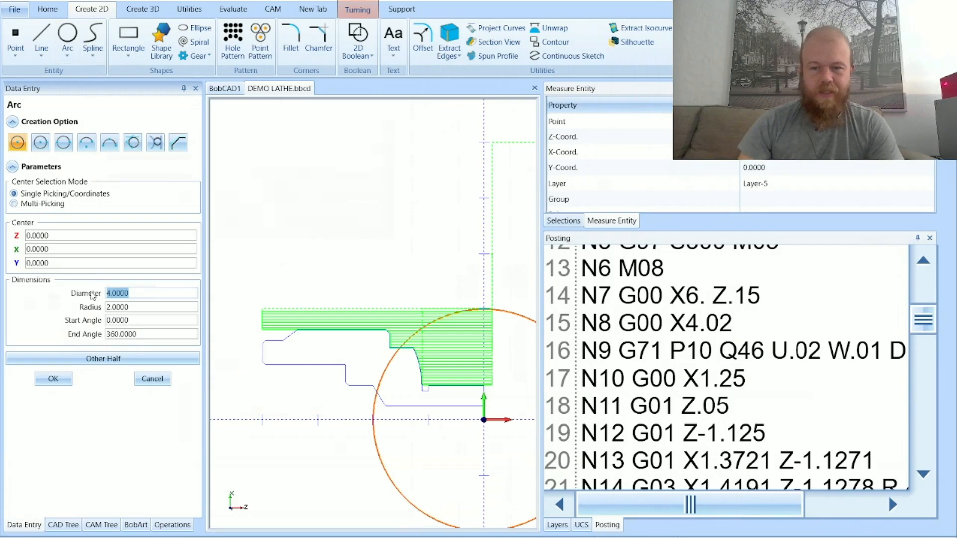
left_click(153, 379)
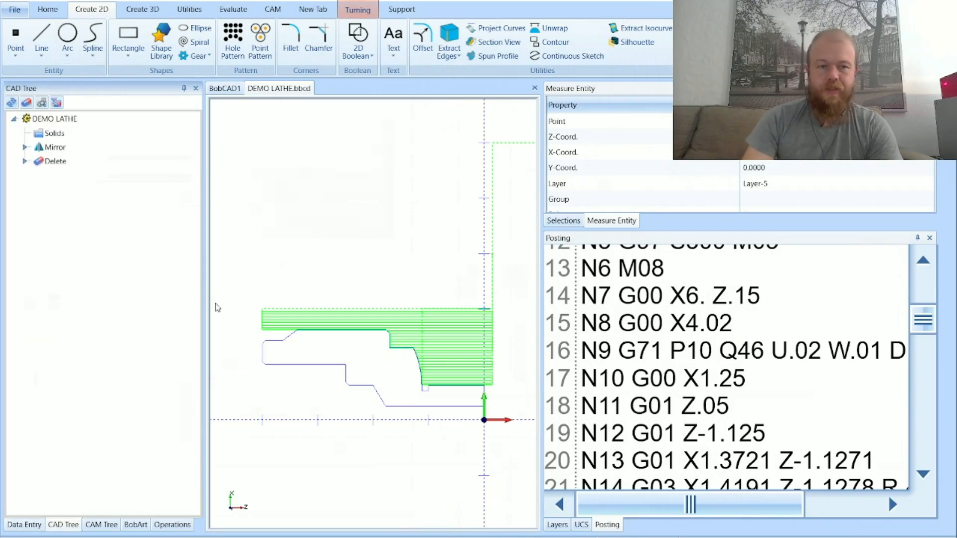
Start a backplot of the Rough operation and review the posted lines N2 to N10 beside the tool's start position
left_click(101, 524)
right_click(121, 338)
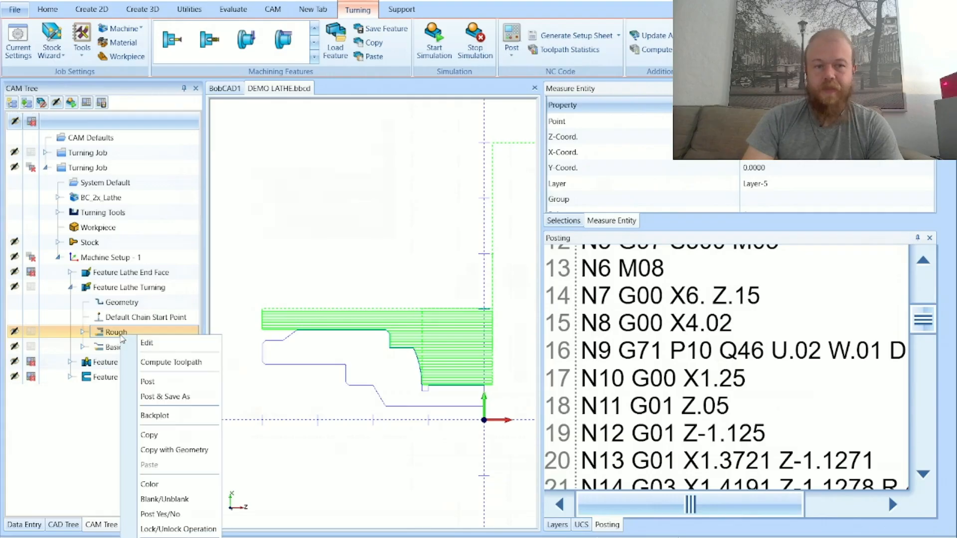
left_click(157, 416)
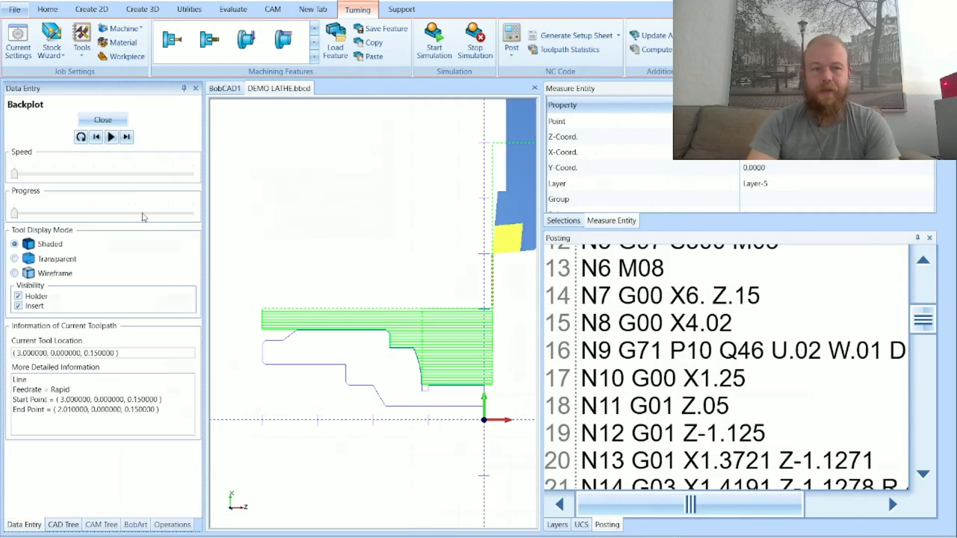
scroll(630, 358, "up", 2)
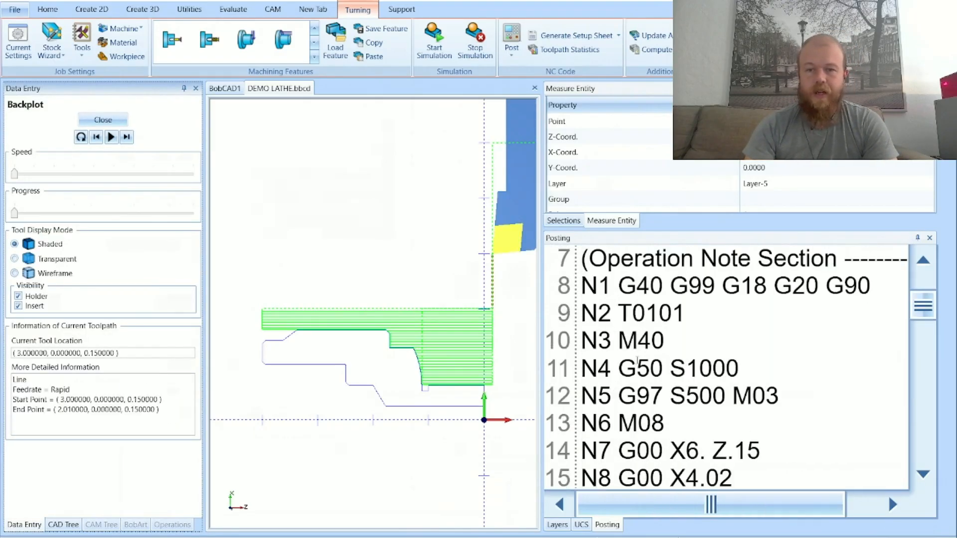
left_click(923, 474)
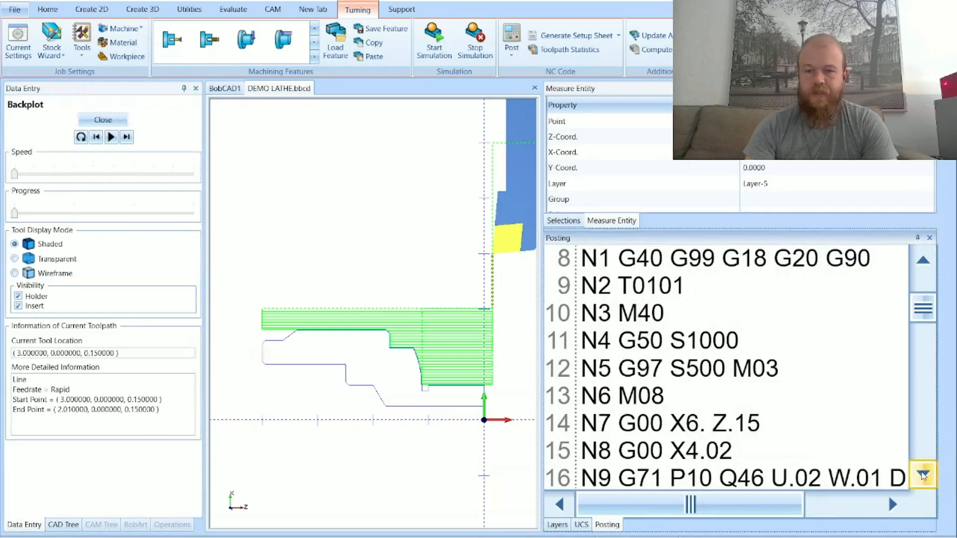
left_click(924, 474)
scroll(327, 368, "down", 2)
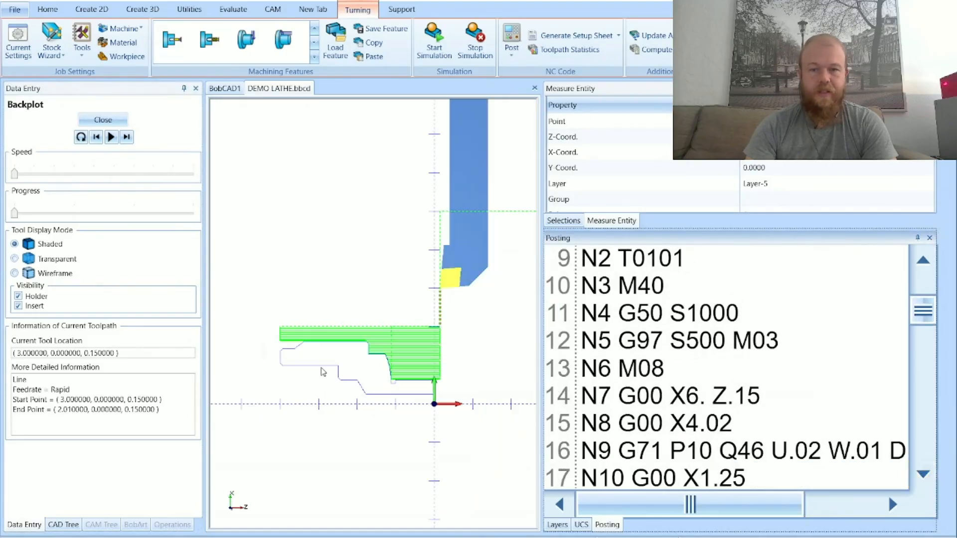
scroll(464, 355, "up", 4)
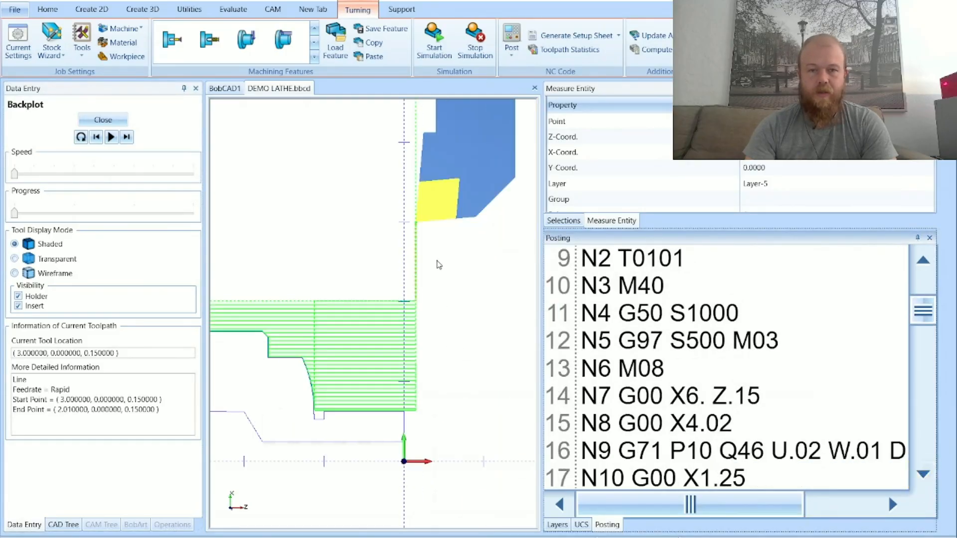
Advance the backplot to the end of the first rapid approach and compare it with lines N8 to N16
left_click(128, 140)
left_click(127, 139)
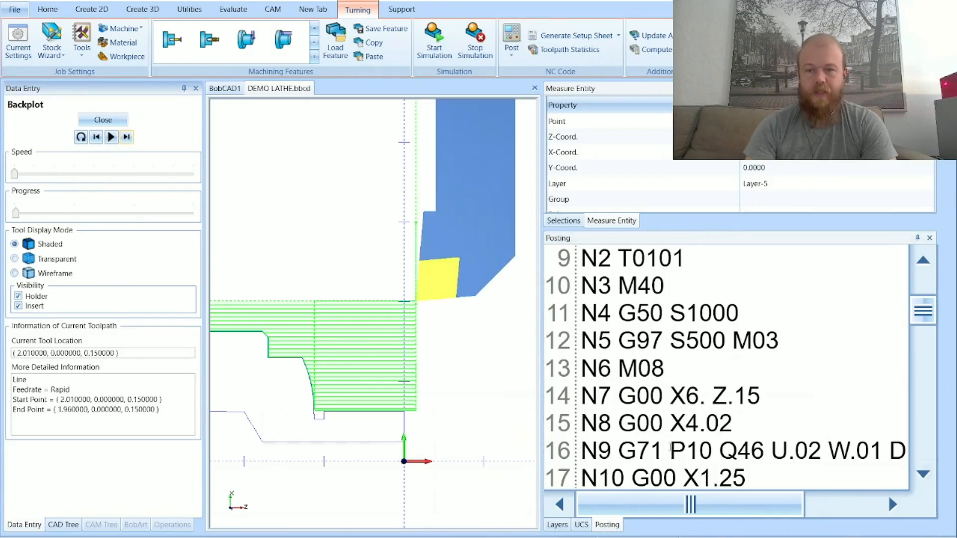
scroll(858, 369, "down", 4)
scroll(858, 370, "up", 2)
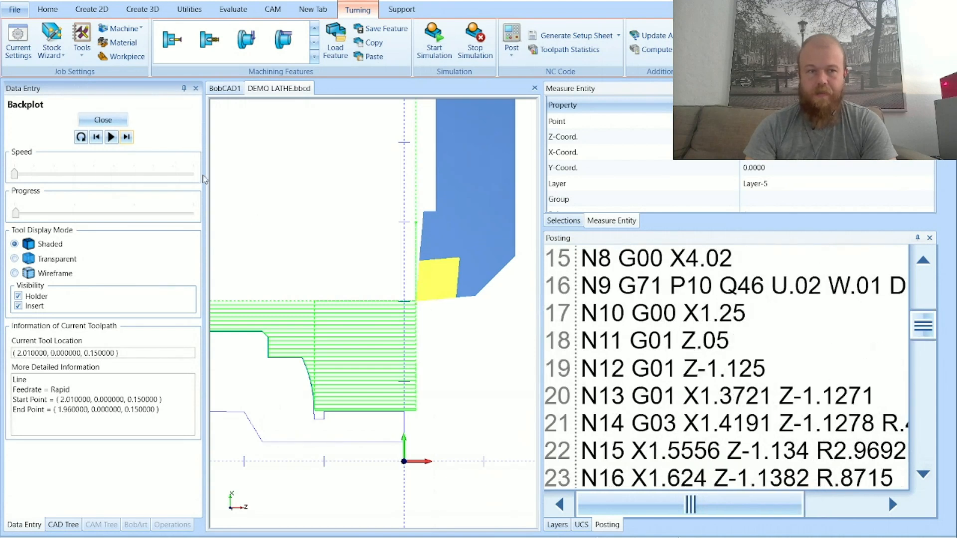
Step the backplot to the first cutting pass, highlighting G00 X1.25 in N10 and G01 Z.05 in N11, and close the backplot
left_click(126, 136)
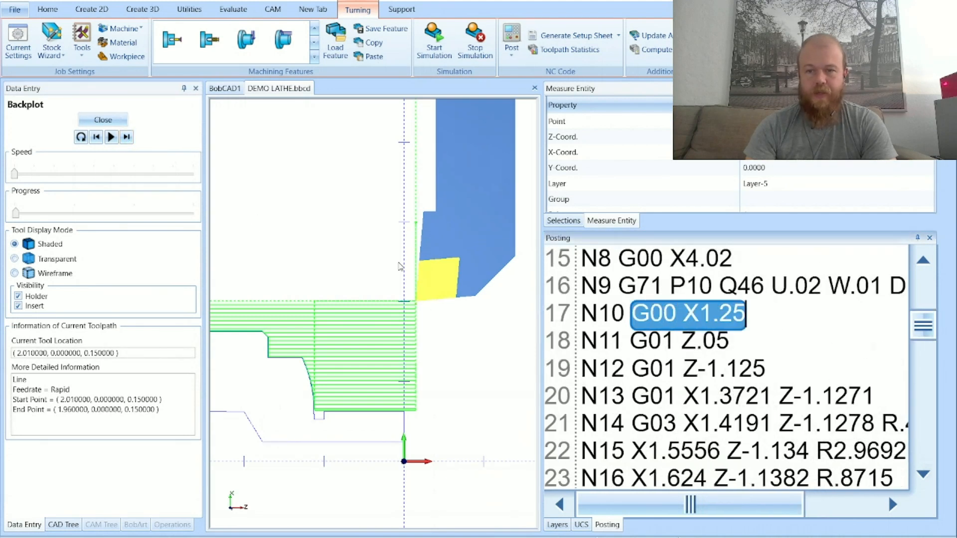
left_click(127, 138)
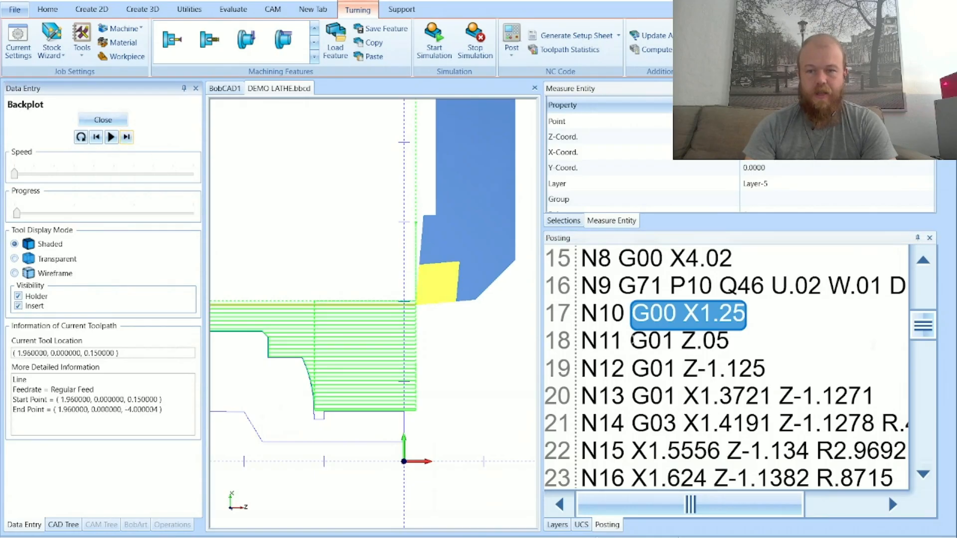
left_click_drag(632, 342, 730, 342)
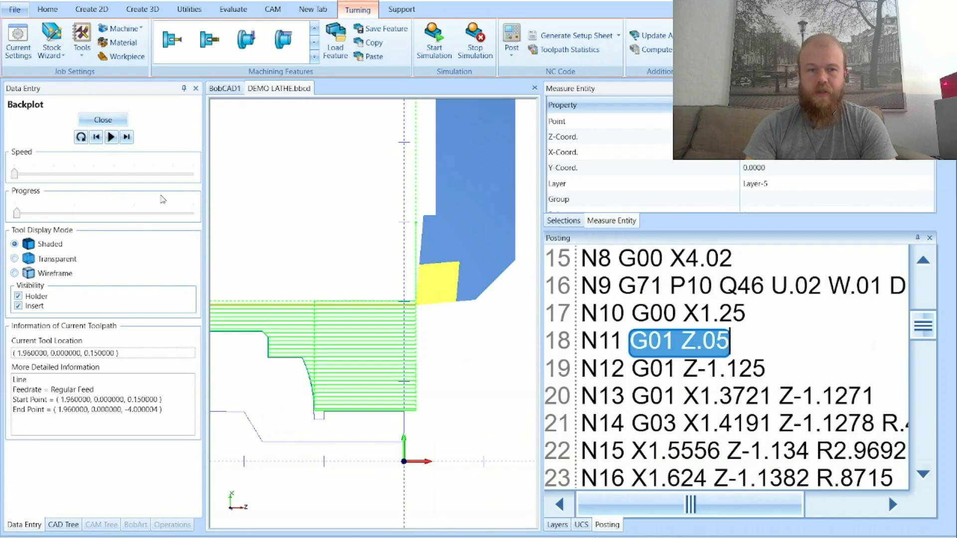
left_click(103, 120)
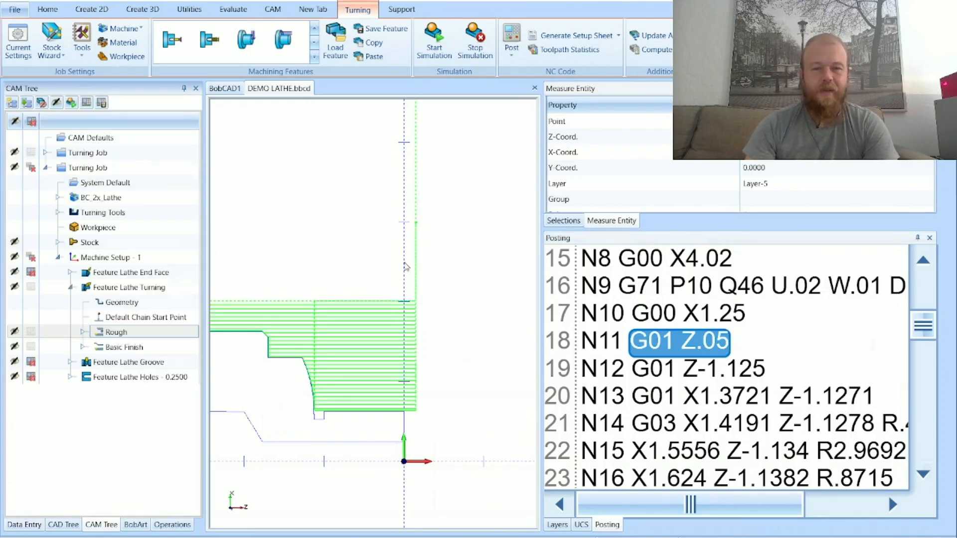
left_click(91, 9)
left_click(19, 37)
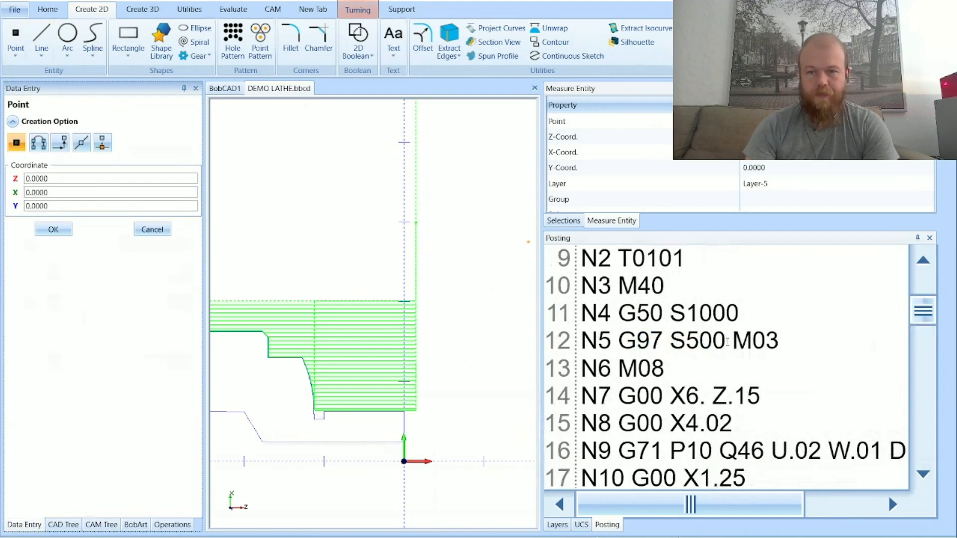
left_click(152, 229)
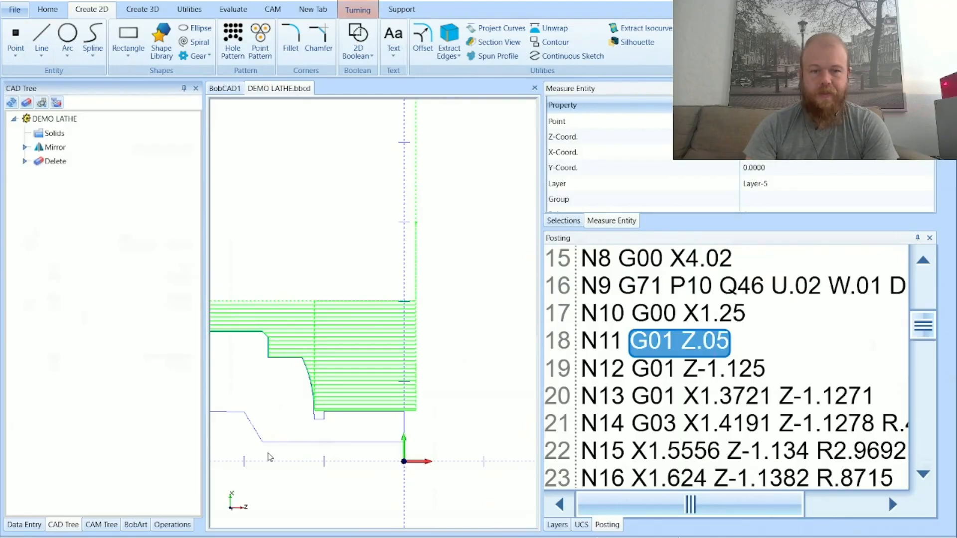
Expand the BC_2x_Lathe machine and open the post processor setting of BC_Single_Line.BCPst
left_click(107, 526)
scroll(447, 359, "down", 2)
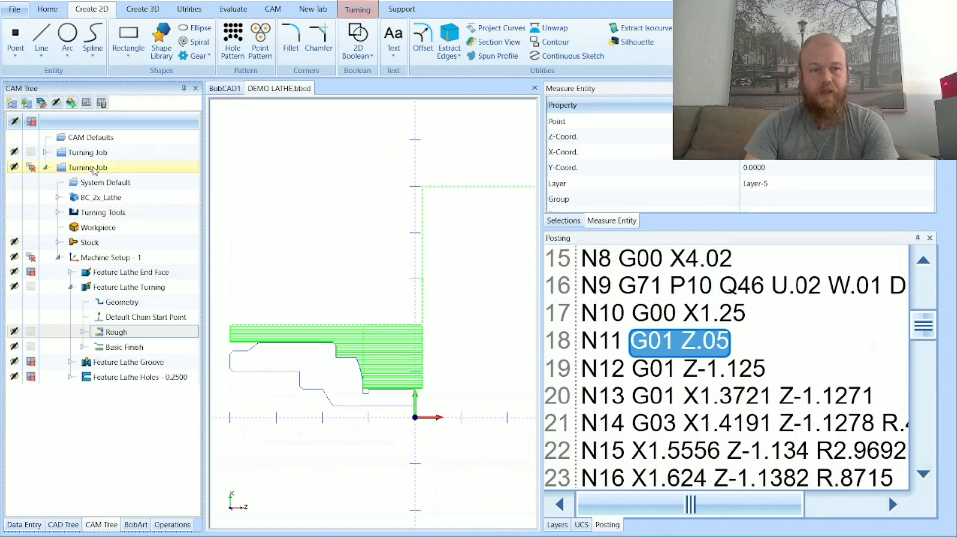
left_click(58, 197)
left_click_drag(75, 200, 95, 218)
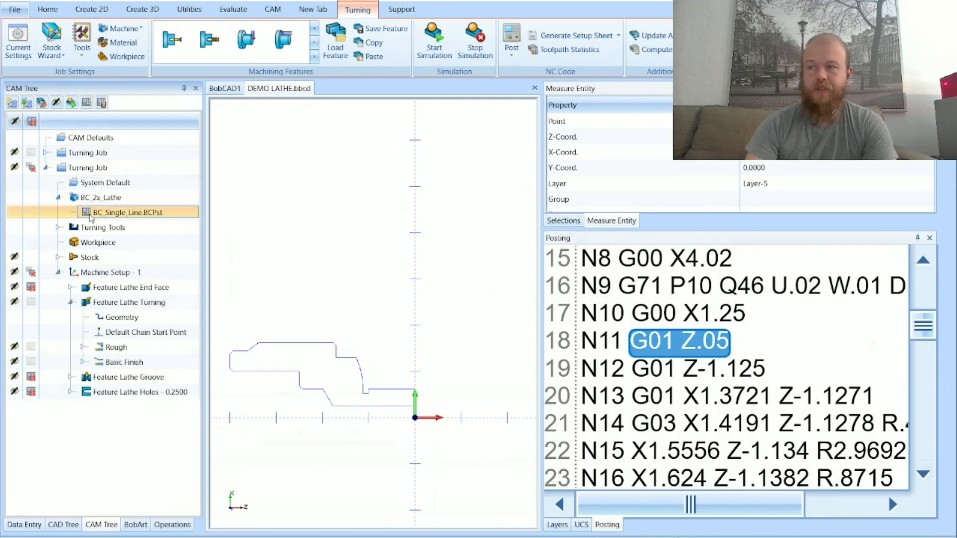
right_click(90, 217)
left_click(106, 221)
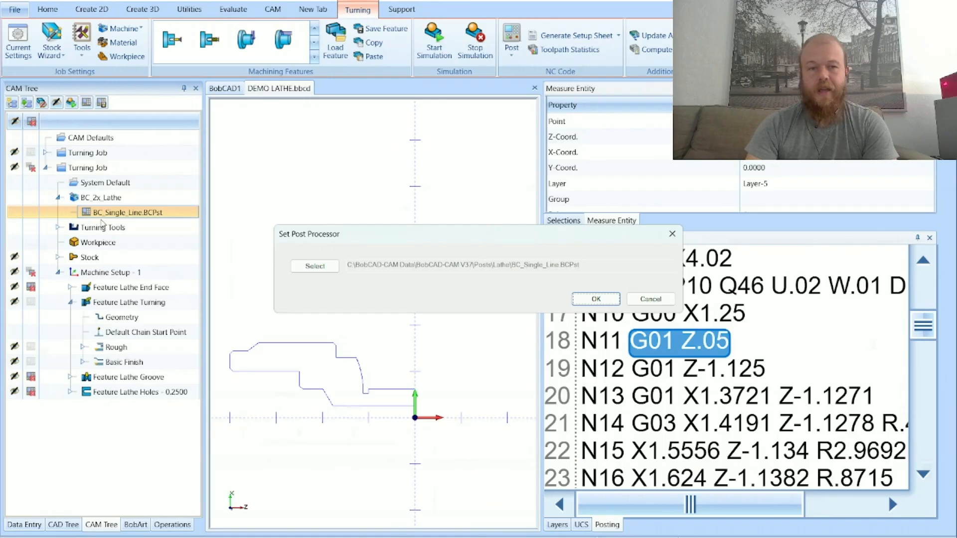
Open the BC_Single_Line post file in the text editor from the Lathe posts folder and close the post processor selection
left_click(314, 267)
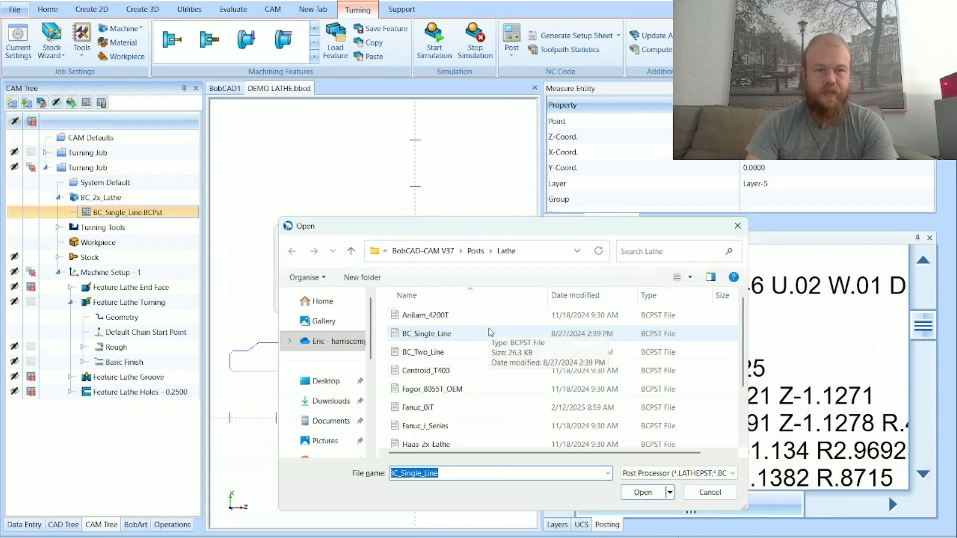
left_click(480, 339)
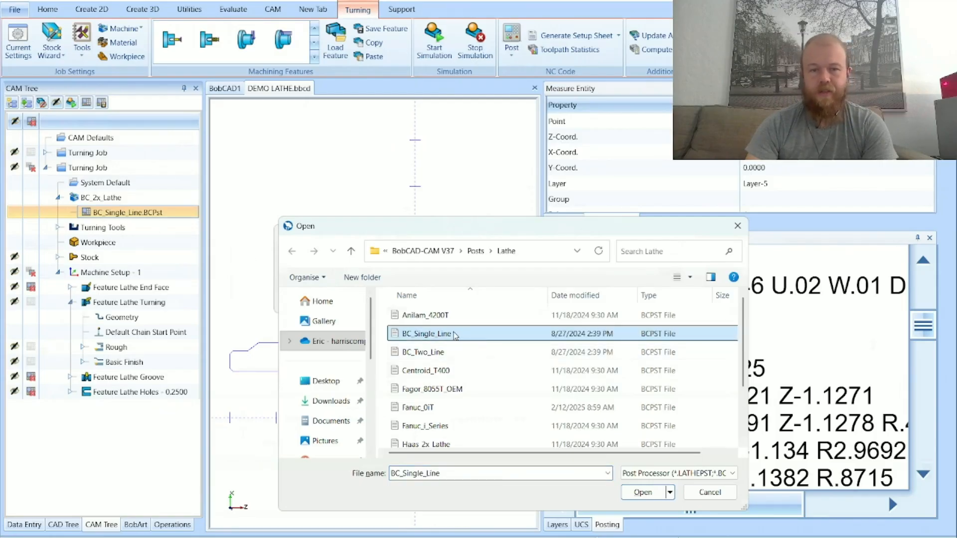
right_click(459, 338)
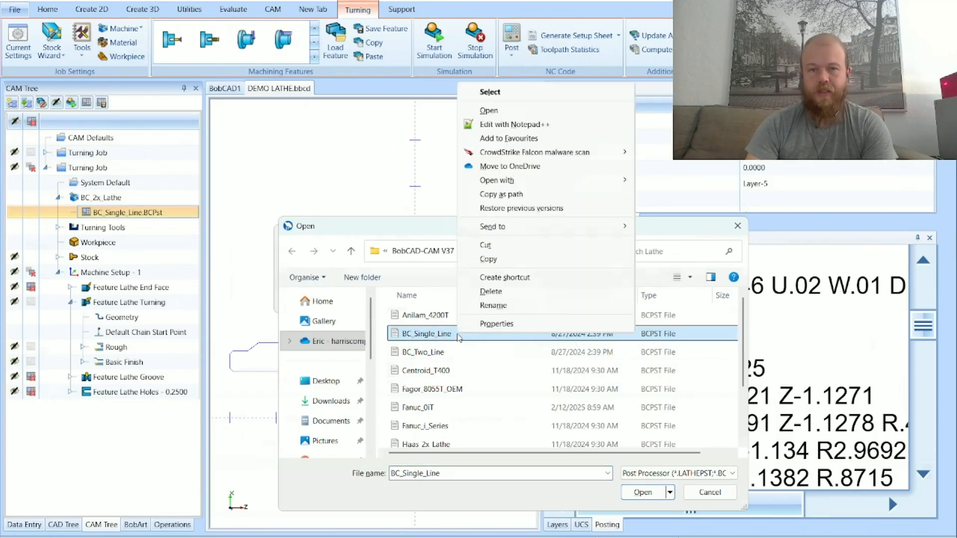
left_click(519, 112)
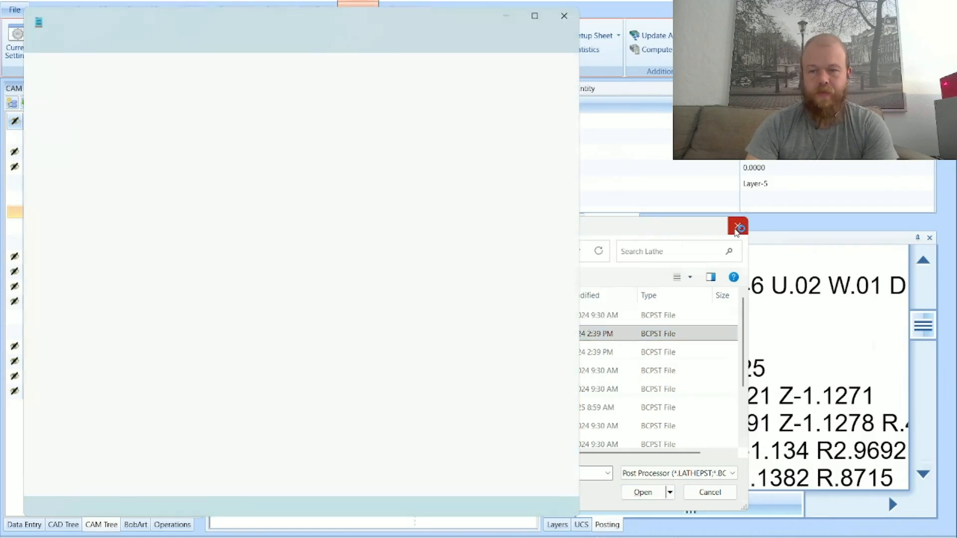
left_click(737, 227)
left_click(601, 297)
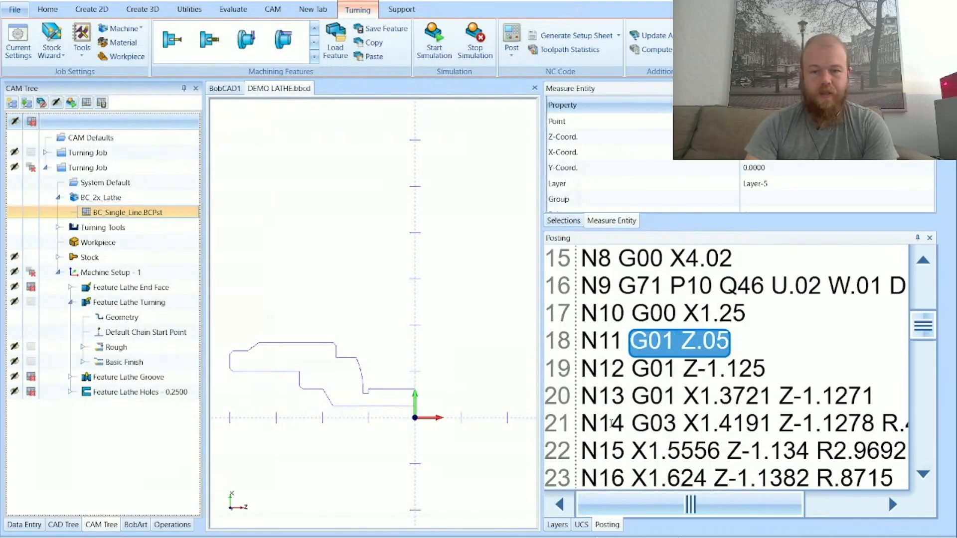
Switch to the text editor and go to the post file's settings below block 1199, End of last operation
key("alt+Tab")
left_click(242, 292)
scroll(578, 163, "down", 7)
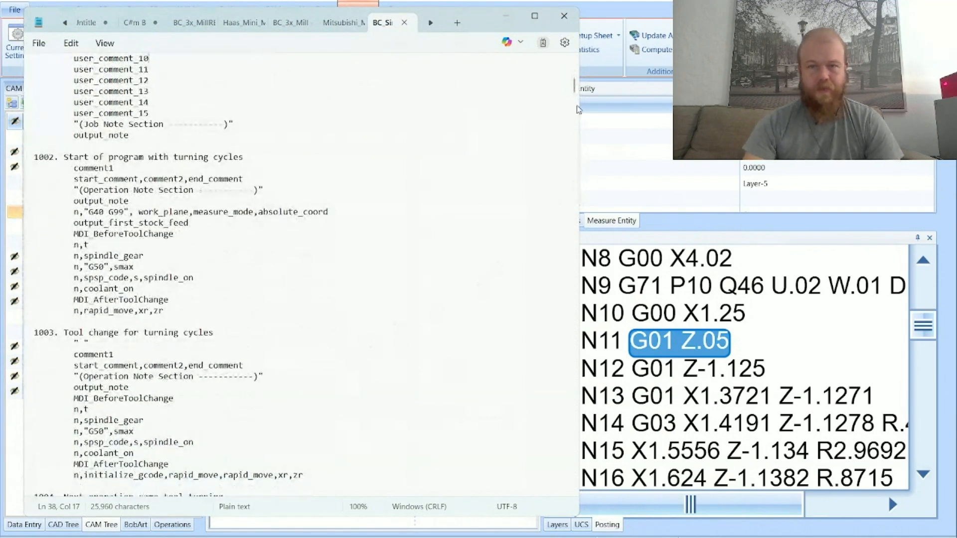
left_click_drag(573, 92, 578, 200)
left_click(297, 305)
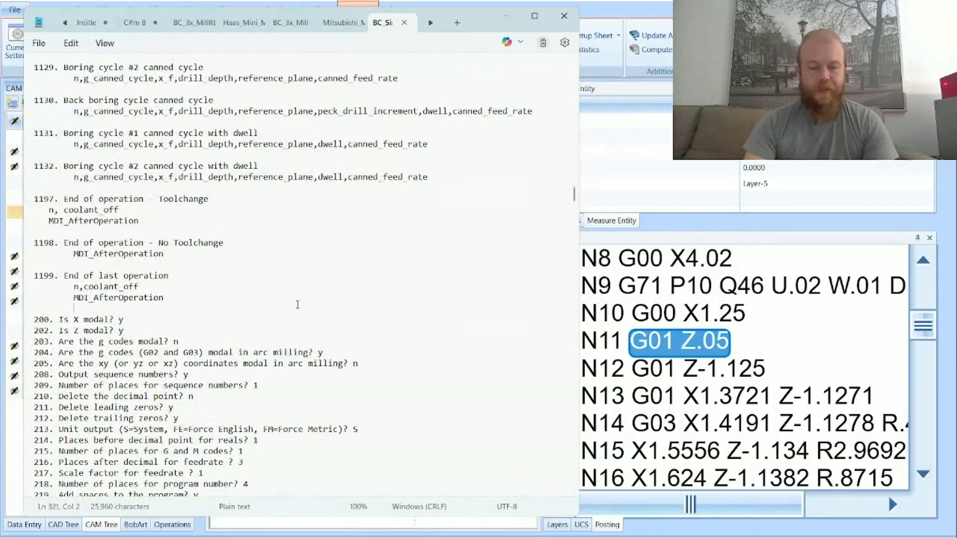
Search the post file for DIAMETER and place the cursor after the answer in block 1249, Output X as a diameter or radius
key("ctrl+f")
type("DIAMETER")
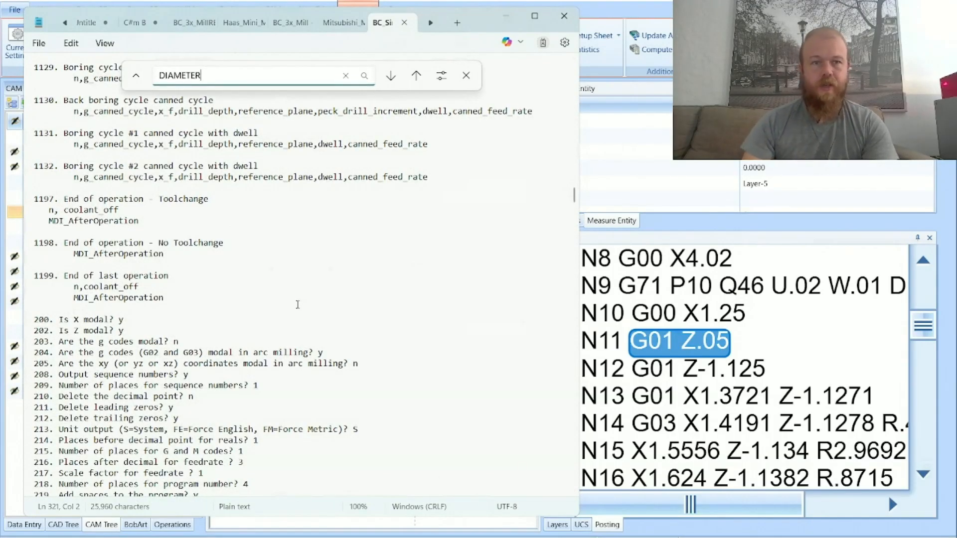
left_click(390, 80)
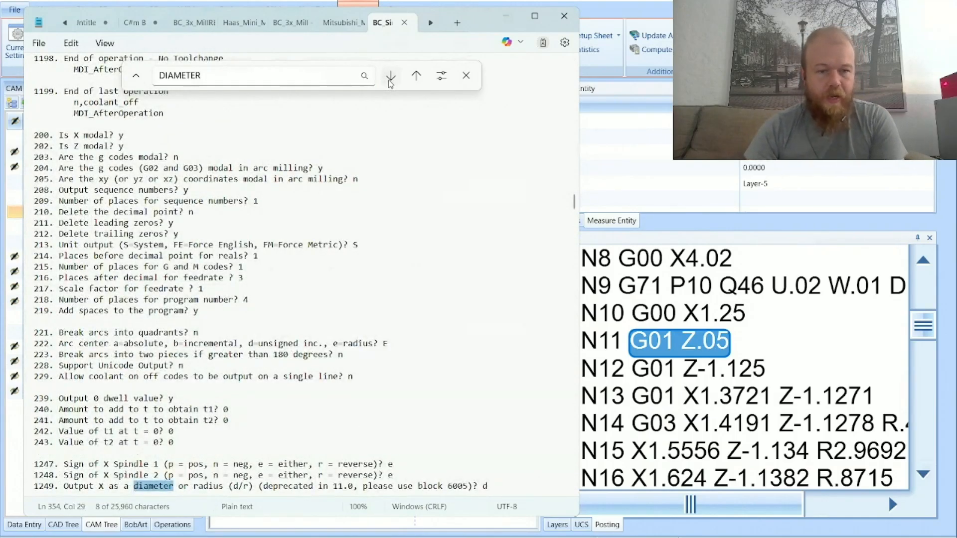
left_click(391, 80)
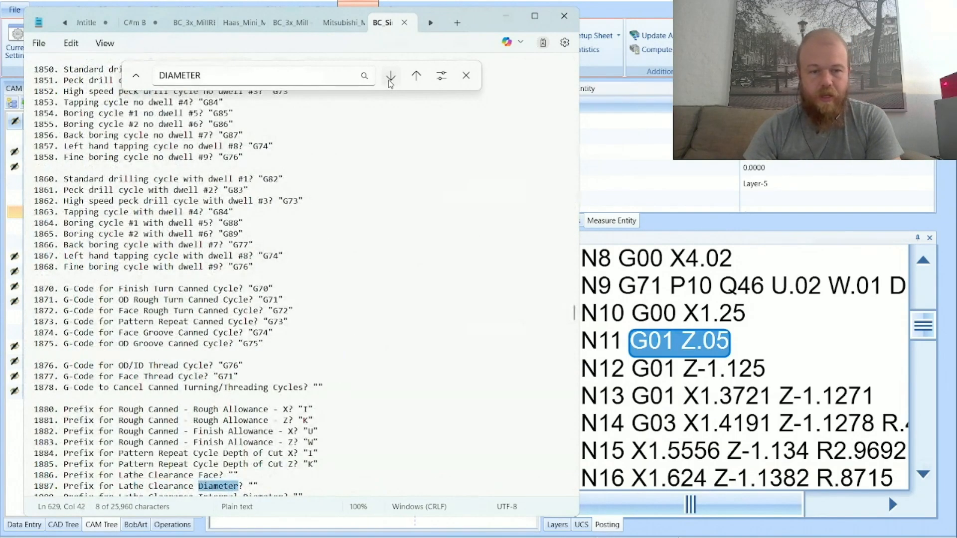
left_click(414, 76)
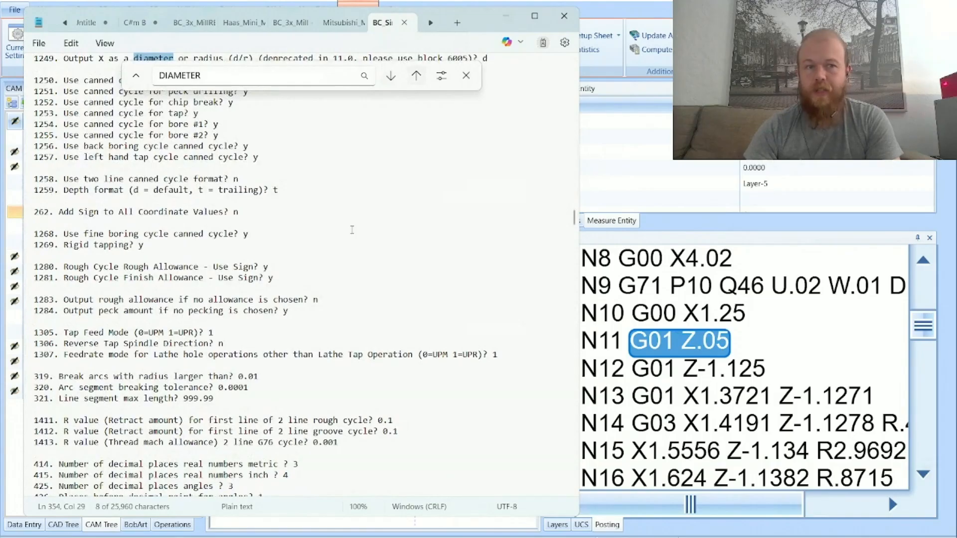
scroll(352, 229, "up", 5)
left_click(498, 222)
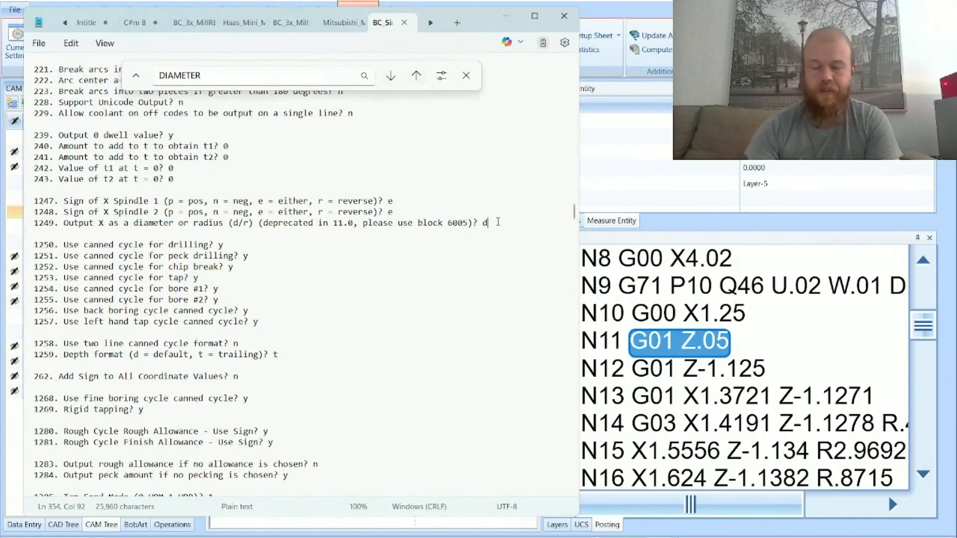
Set block 1249, Output X as a diameter or radius, to r and save the post file
key("BackSpace")
type("R")
key("BackSpace")
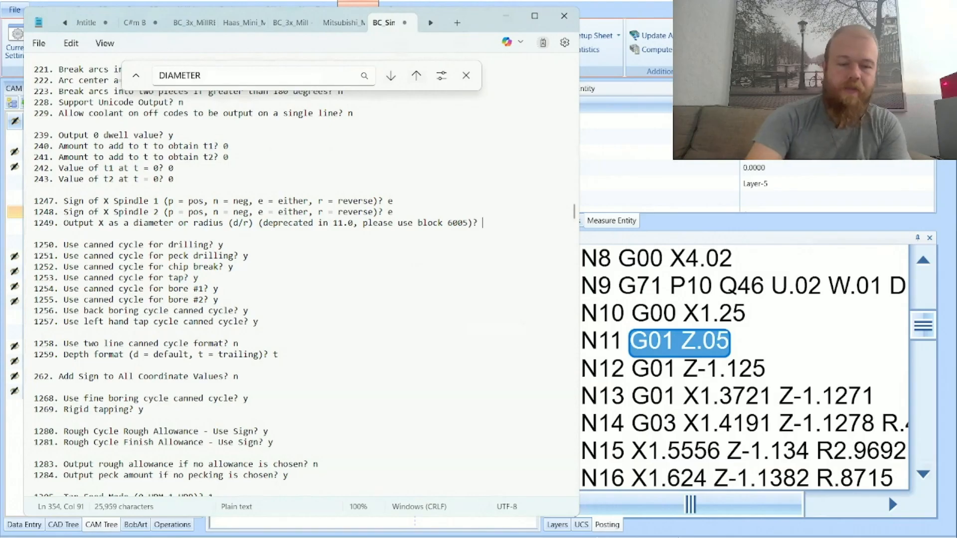
key("Caps_Lock")
type("r")
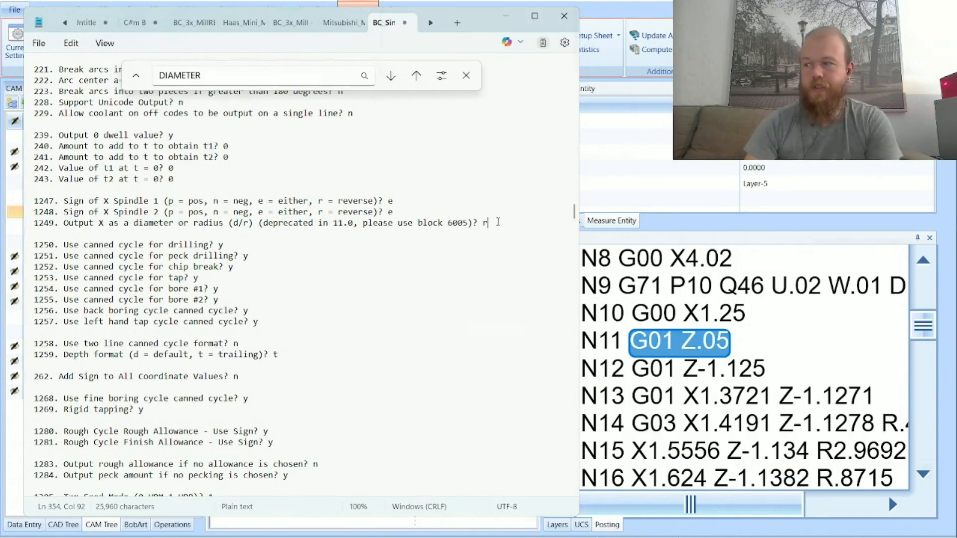
left_click(39, 44)
left_click(91, 166)
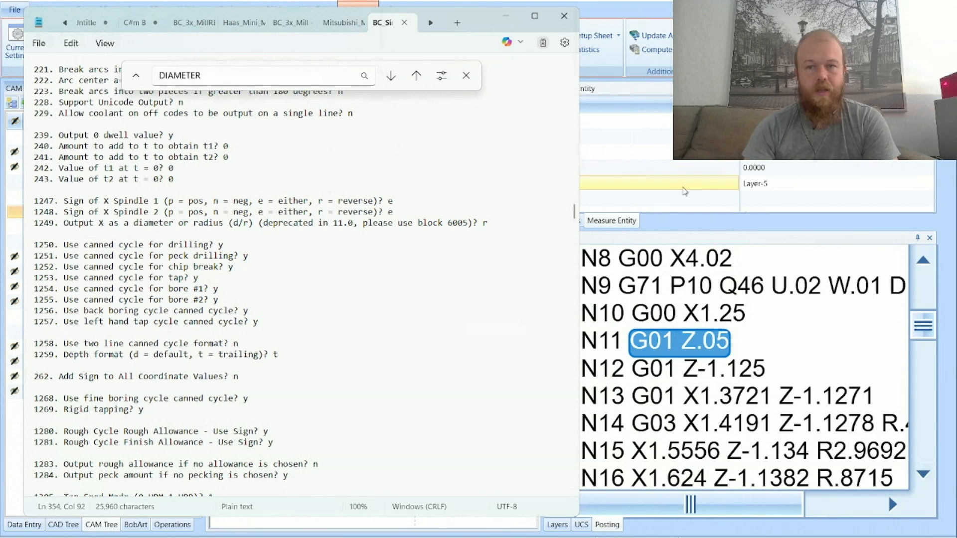
Switch back to BobCAD-CAM, post the NC program again and review the G71 profile blocks
left_click(748, 230)
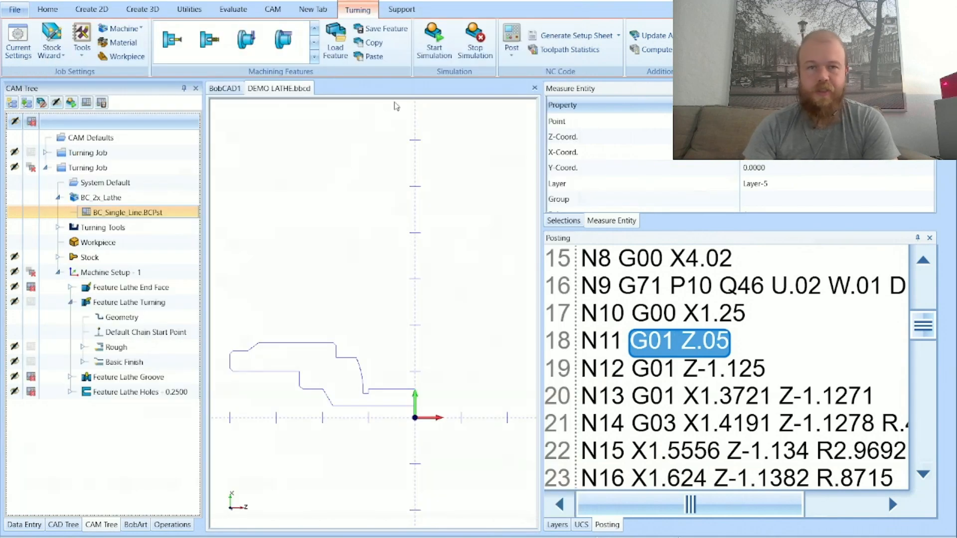
left_click(512, 40)
scroll(729, 334, "down", 2)
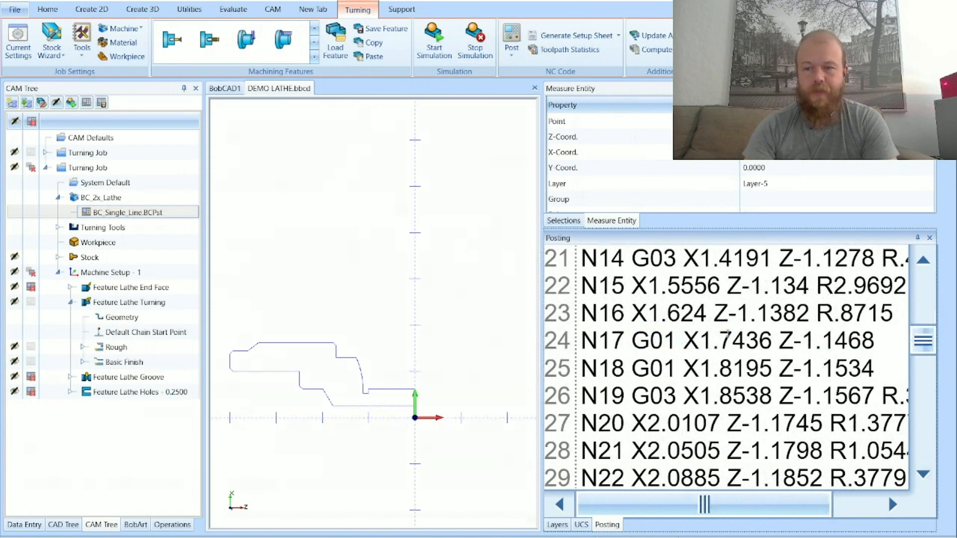
scroll(728, 334, "up", 2)
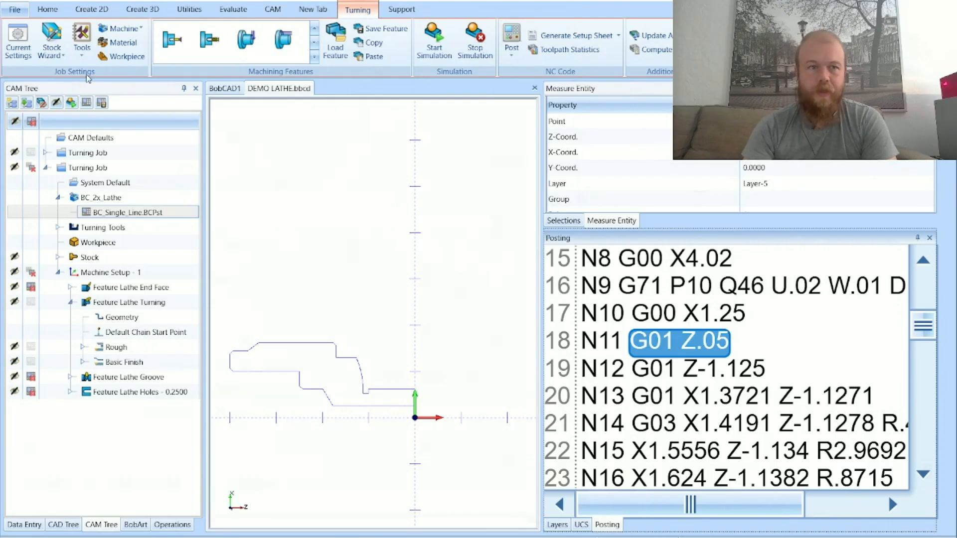
Open the CAD settings of the current document
left_click(19, 14)
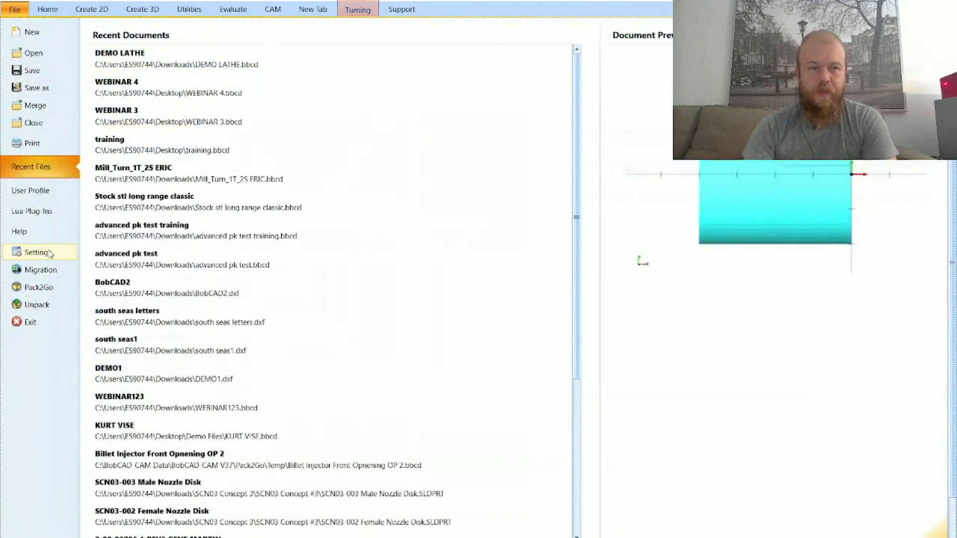
left_click(38, 252)
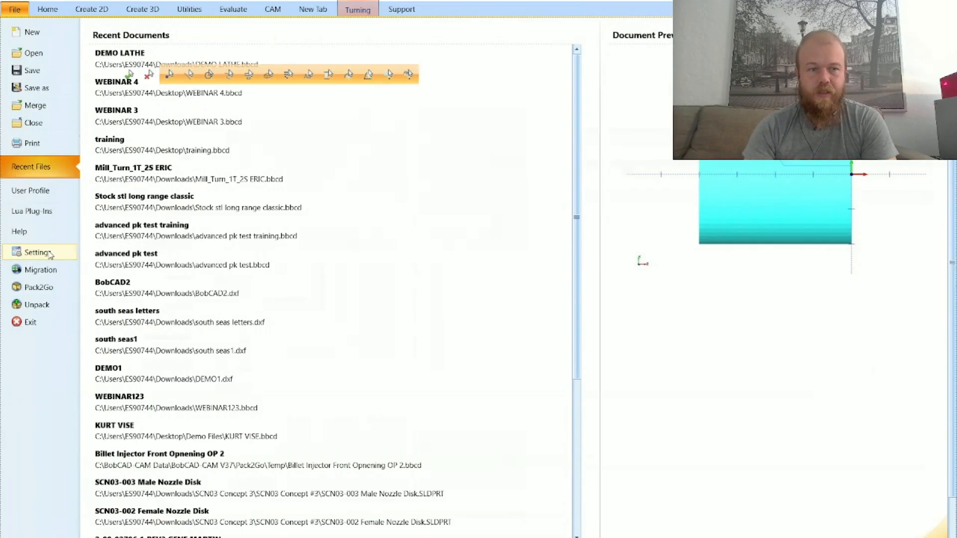
left_click(338, 57)
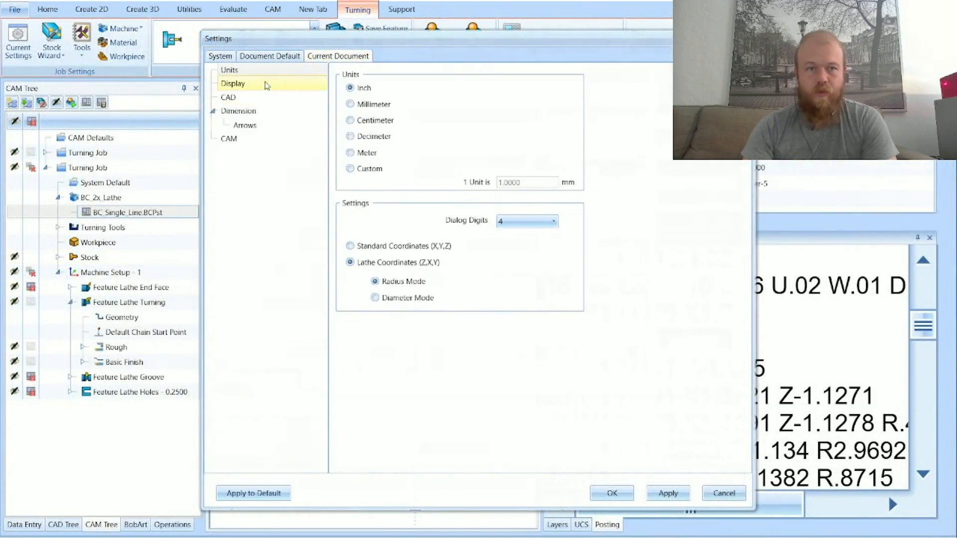
left_click(233, 84)
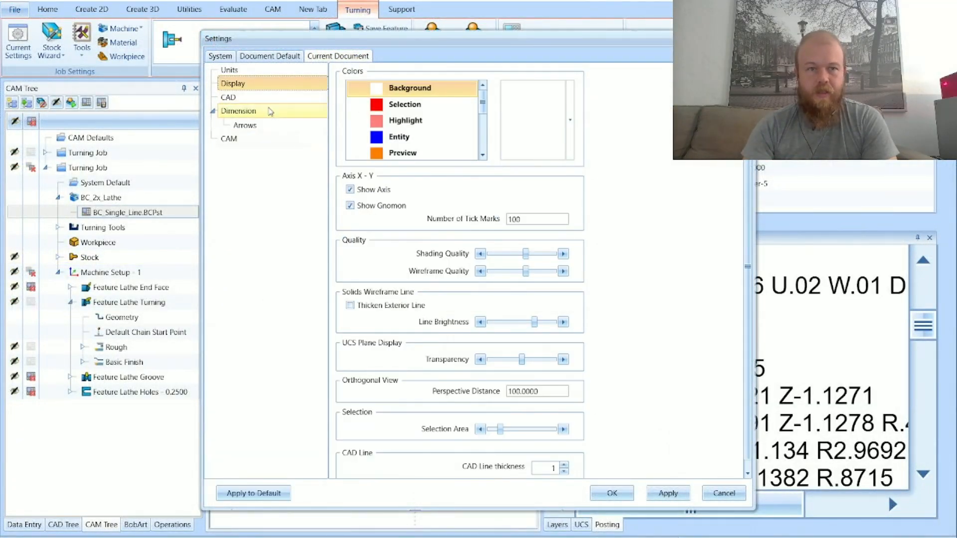
left_click(262, 125)
left_click(230, 96)
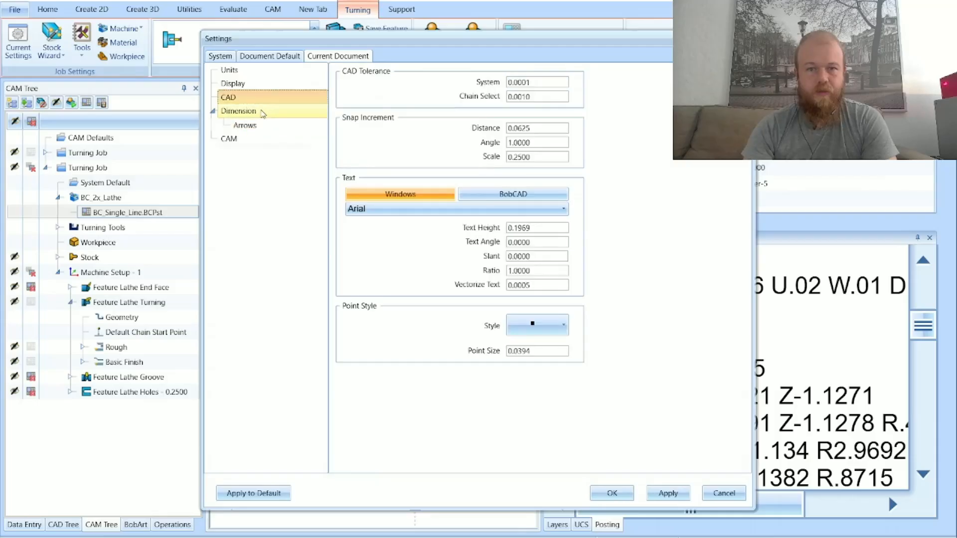
Set the point style to the circle with an X and the point size to 0.25, and accept the settings
left_click(565, 330)
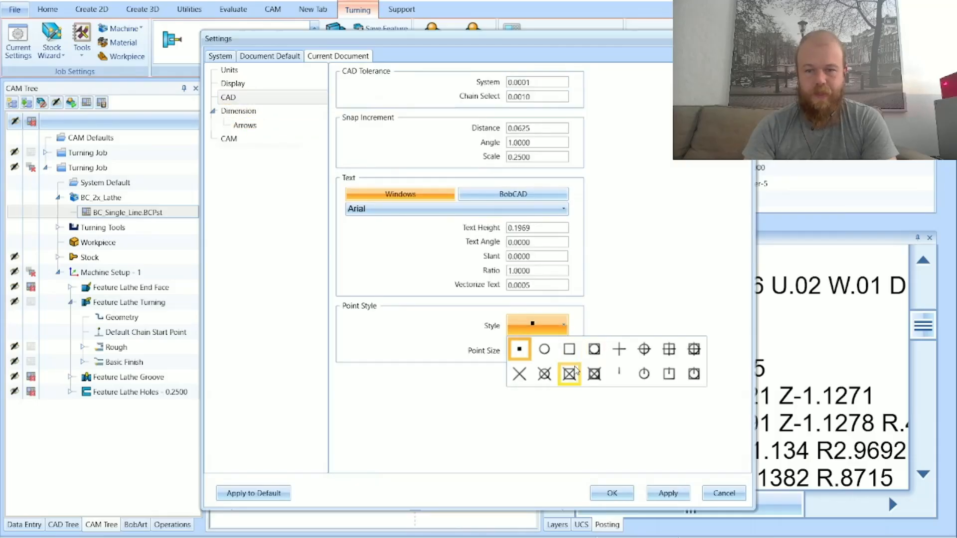
left_click(545, 378)
double_click(537, 352)
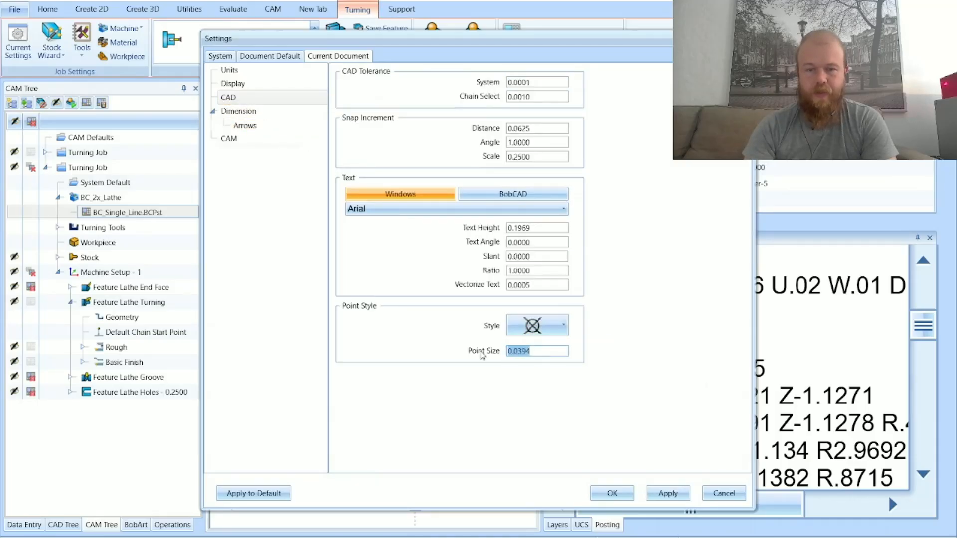
type(".25")
key("Tab")
left_click(667, 500)
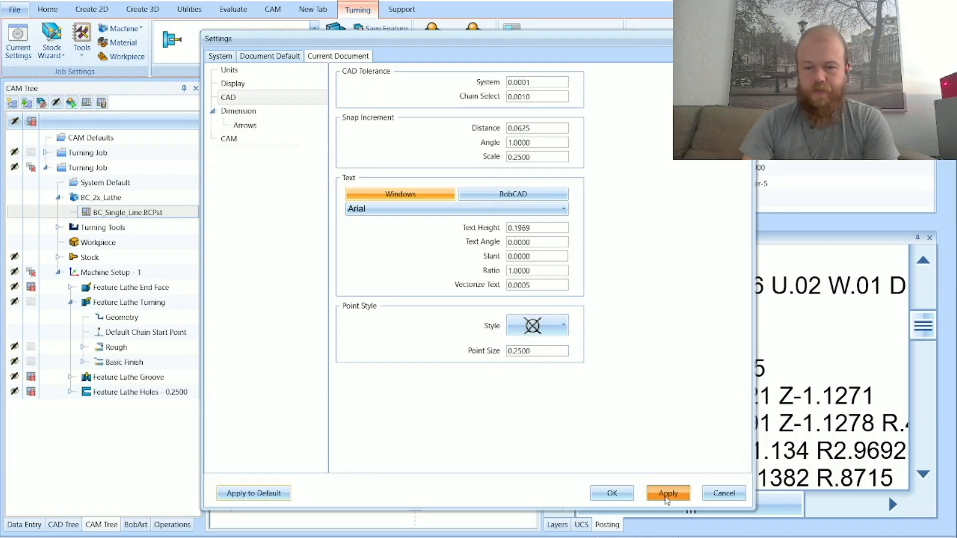
left_click(618, 496)
Start the Point command and create a point at Z 0, X 1.25 from the posted G71 profile
left_click(47, 9)
left_click(91, 9)
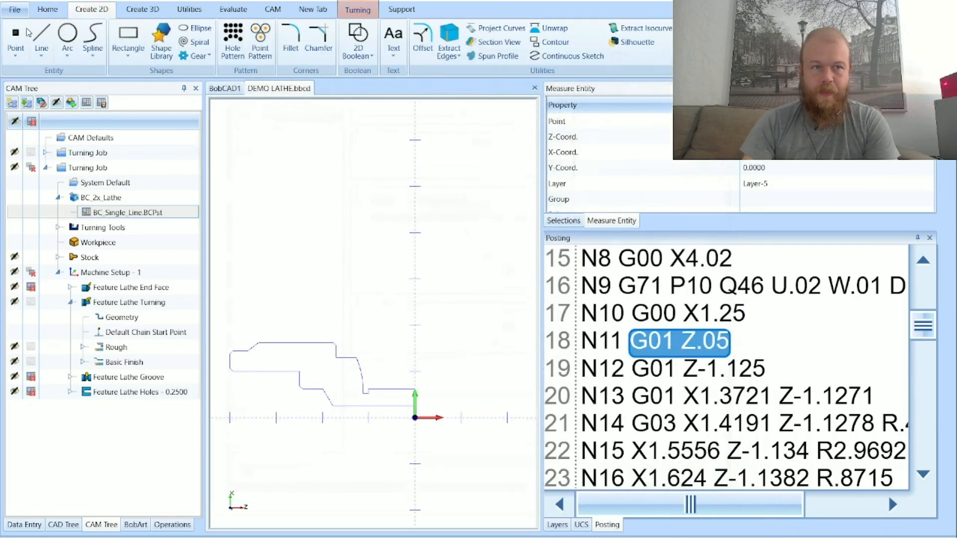
left_click(16, 37)
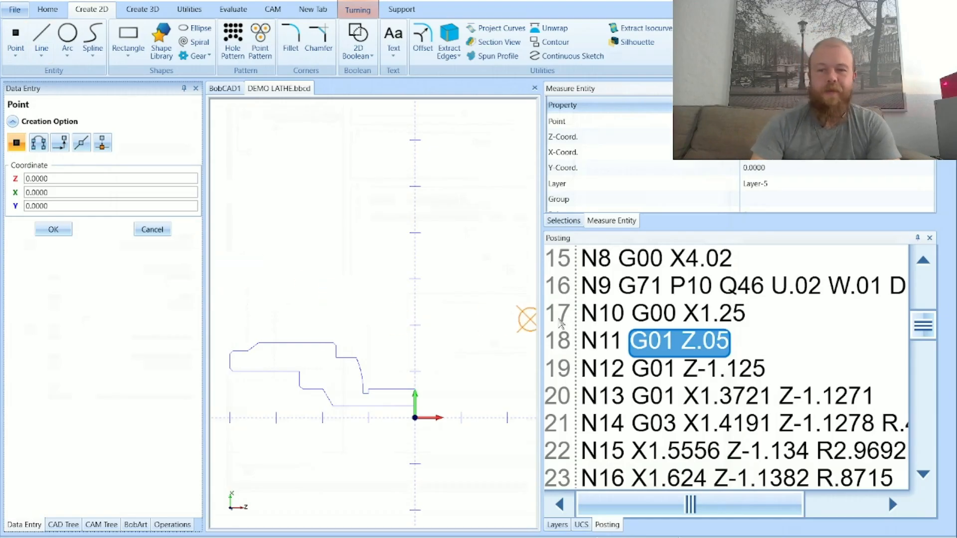
left_click_drag(616, 285, 763, 292)
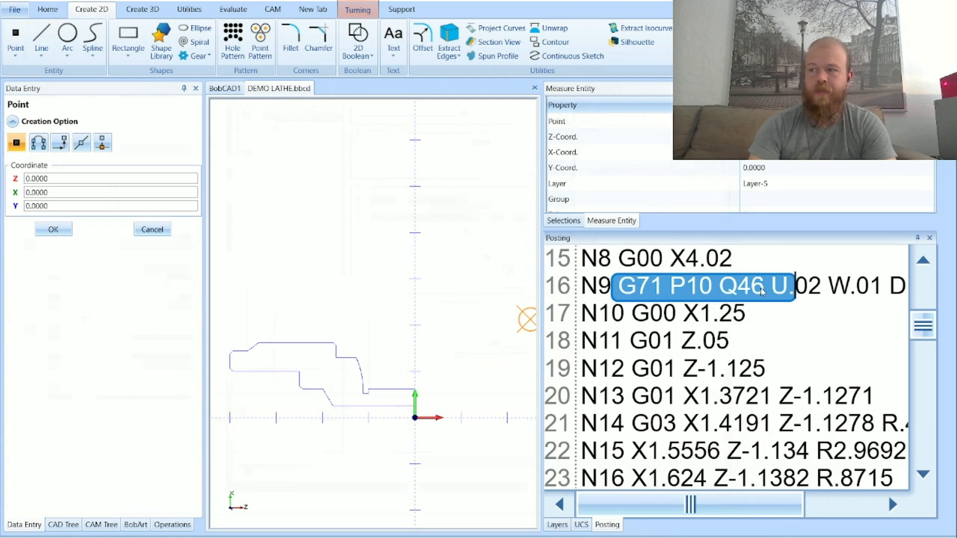
left_click_drag(56, 194, 8, 198)
type("1.25")
key("Tab")
left_click(50, 231)
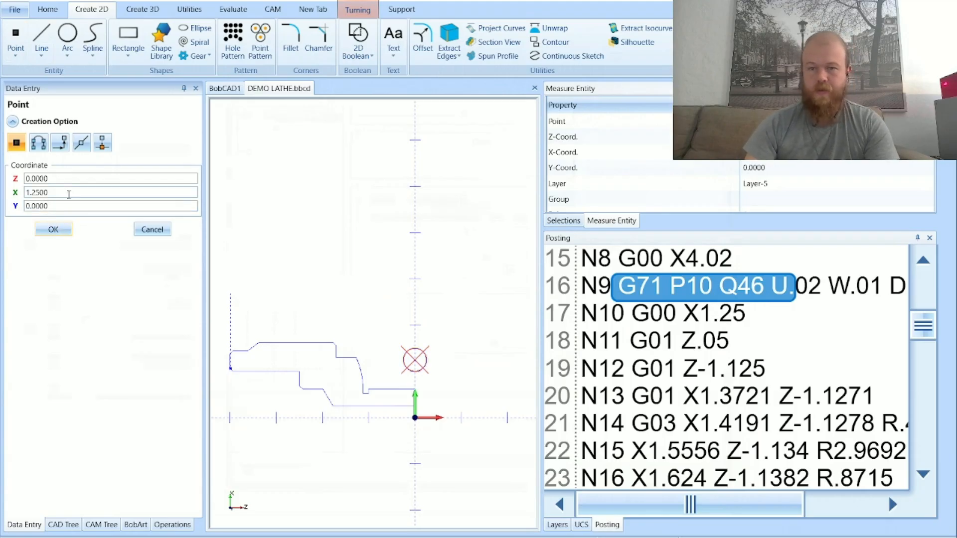
Create a point at Z 0.05, X 1.25 for the position in block N11
double_click(34, 179)
type("0")
key("Tab")
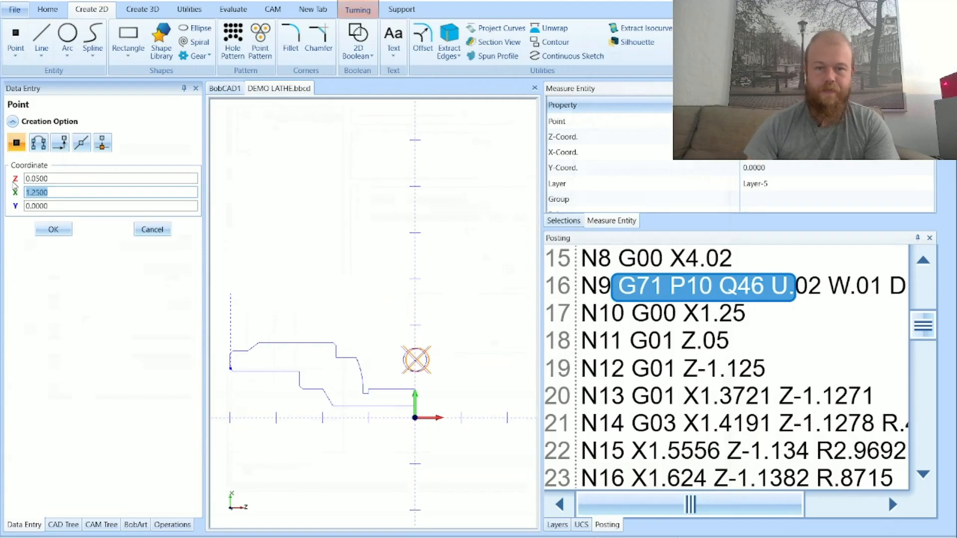
left_click(54, 231)
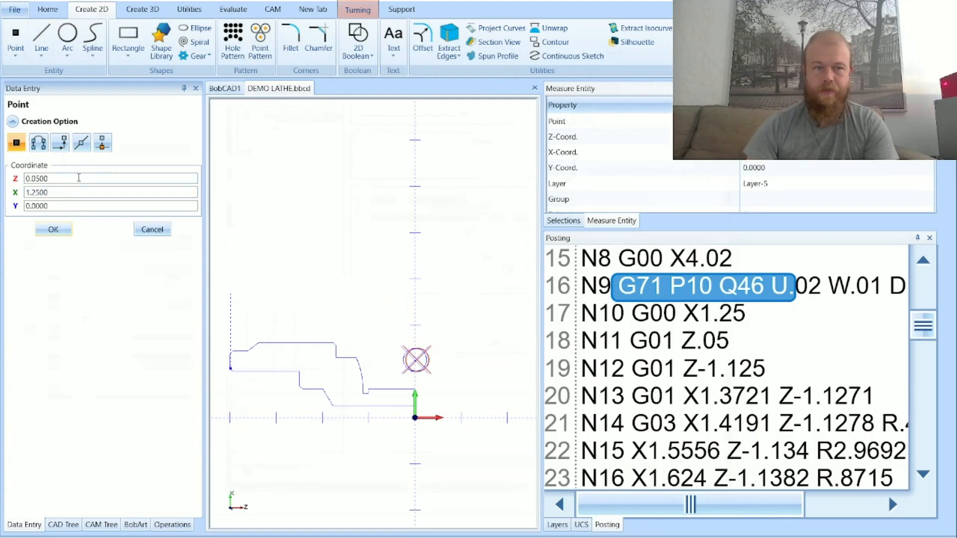
Create a point at Z -1.125, X 1.25 for the position in block N12
left_click_drag(73, 180, 19, 184)
type("-")
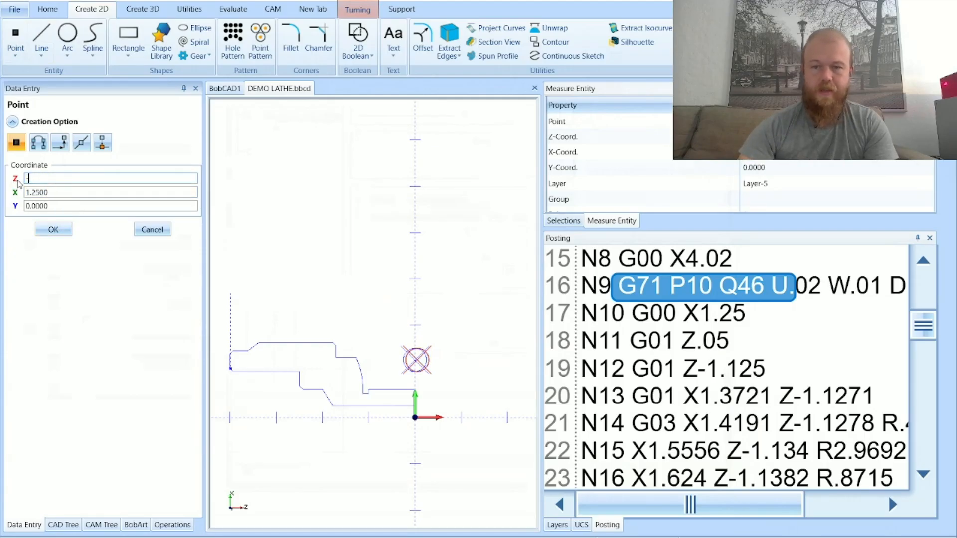
type("1.125")
key("Tab")
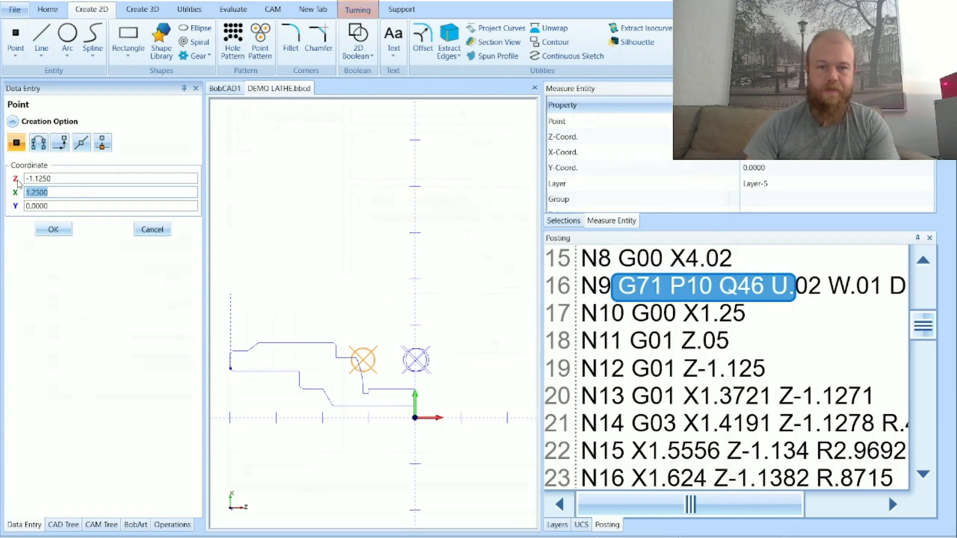
left_click(58, 234)
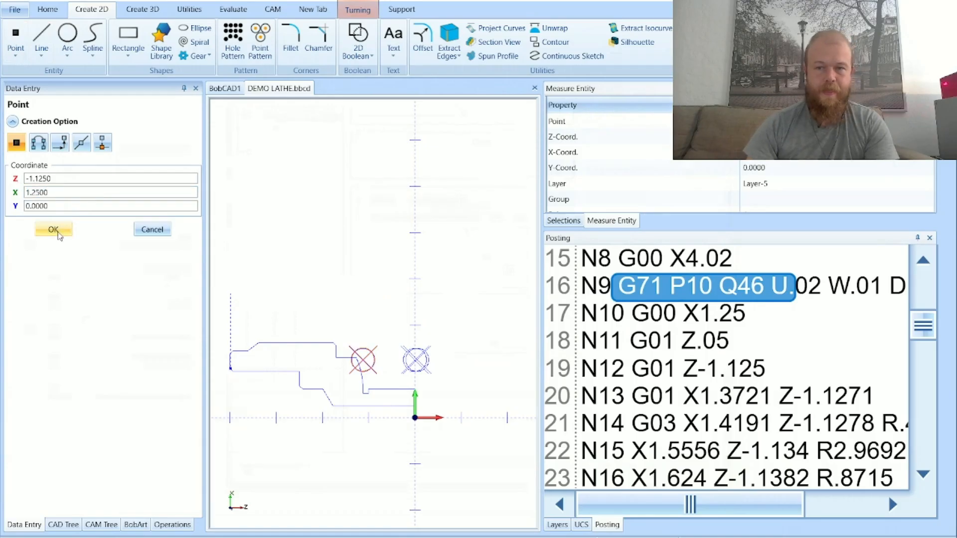
Create a point at Z -1.1271, X 1.3721 for the position in block N13
double_click(43, 193)
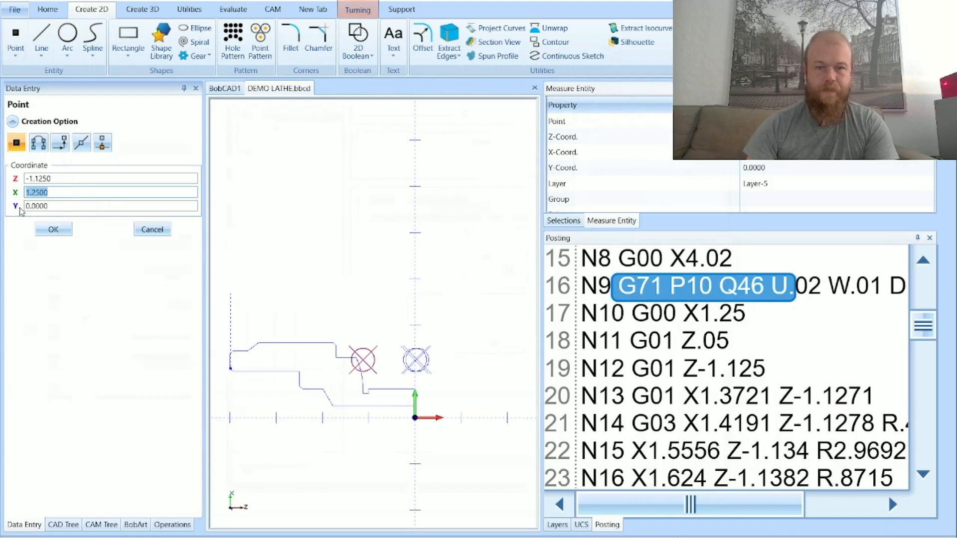
type("1.3721")
key("Tab")
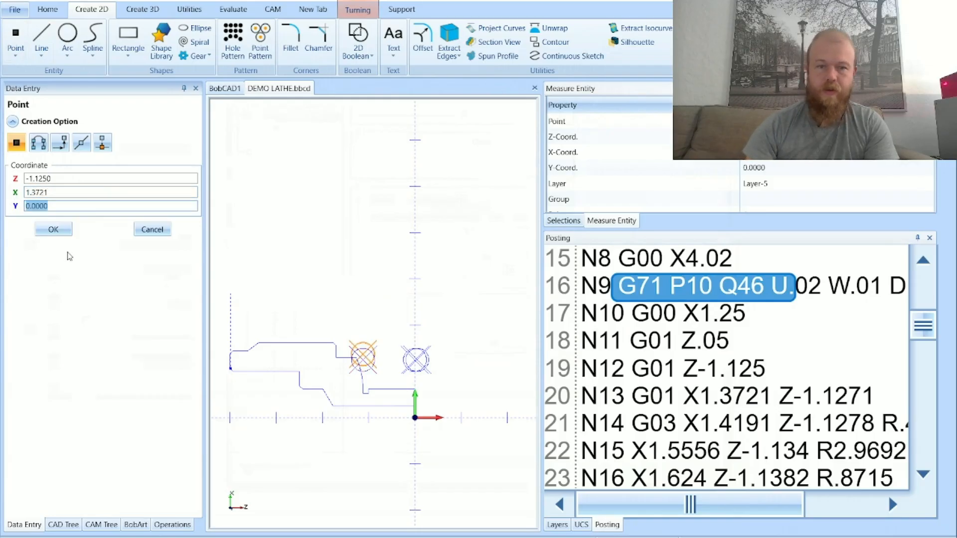
double_click(64, 179)
type("-1")
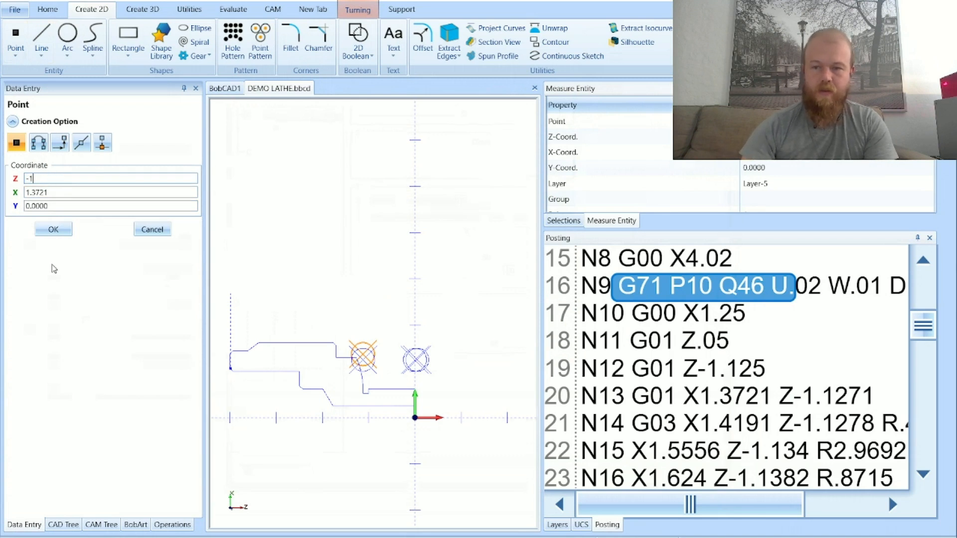
type(".1271")
key("Tab")
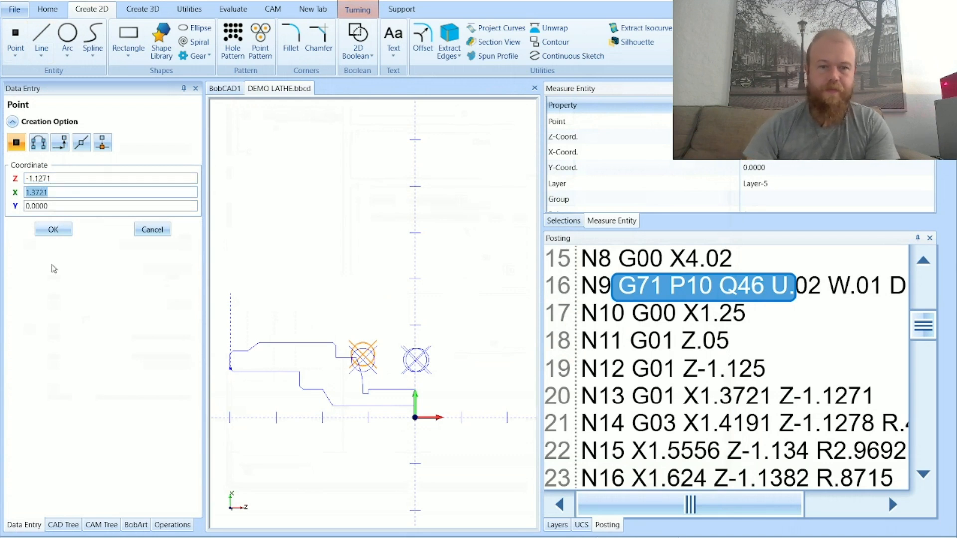
left_click(55, 231)
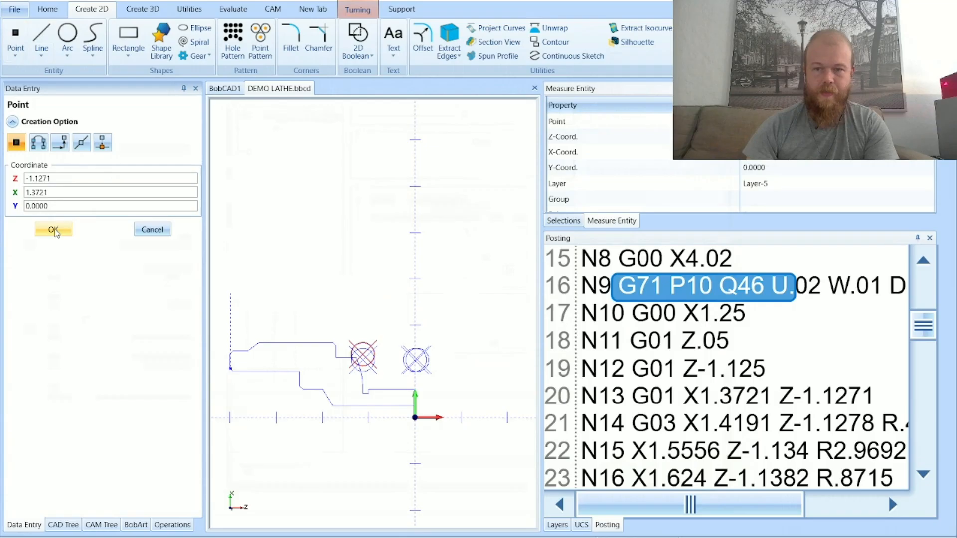
Create a point at Z -1.1278, X 1.4191, keeping Y at 0, for the position in block N14
type("191")
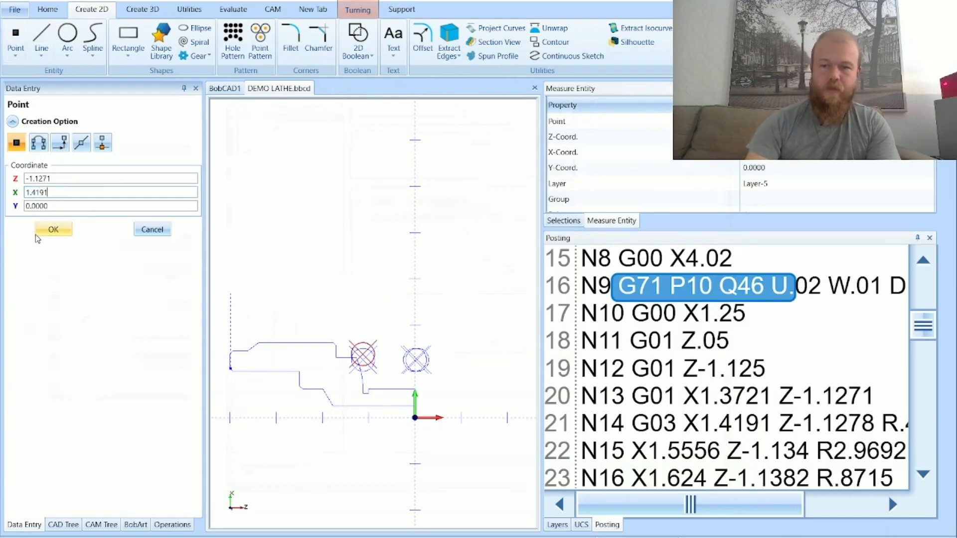
key("Tab")
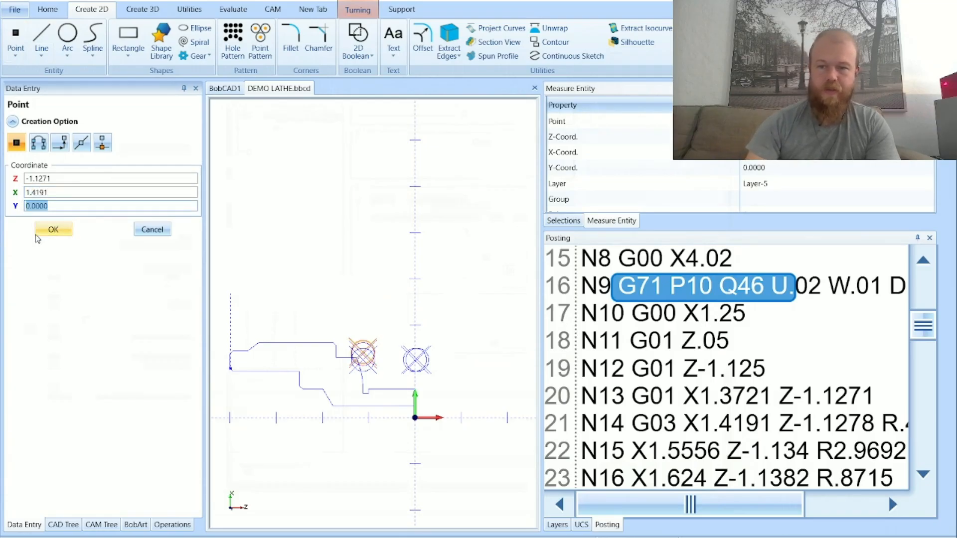
type("-1.")
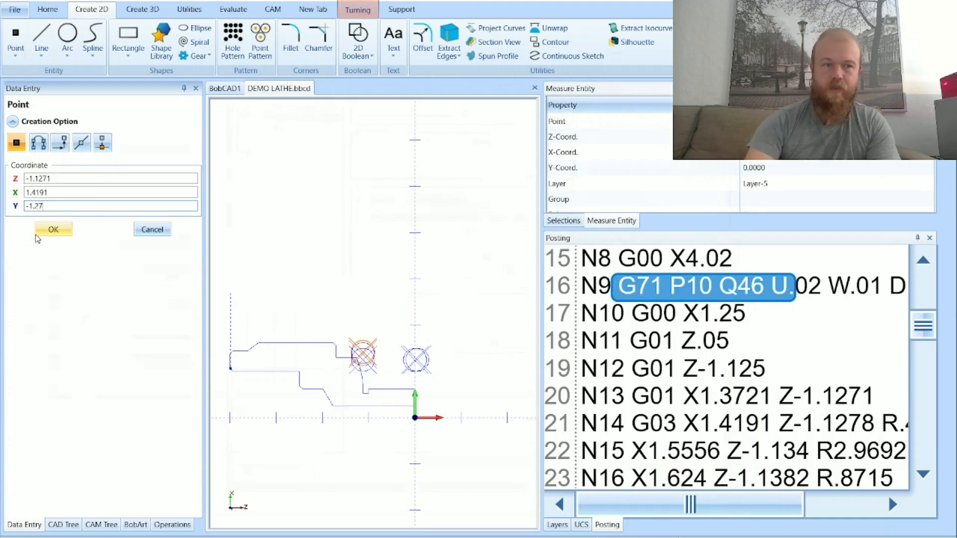
type("1")
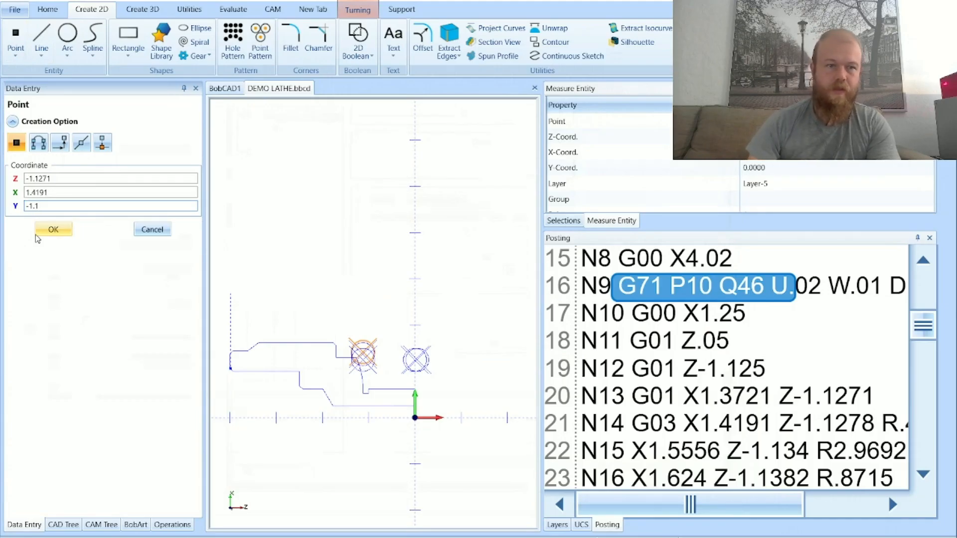
key("BackSpace")
key("BackSpace")
key("BackSpace")
key("BackSpace")
type("0")
double_click(47, 179)
type("-1.1278")
key("Tab")
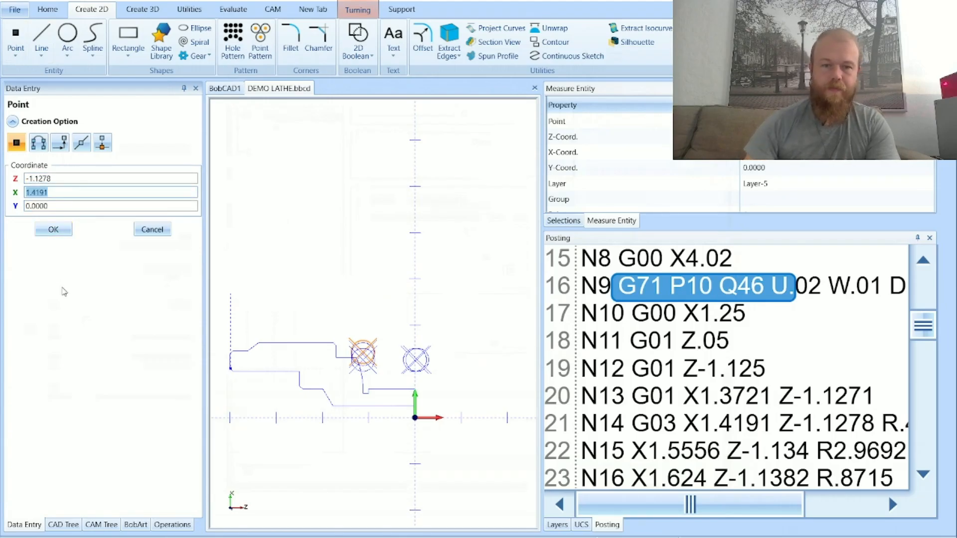
left_click(54, 230)
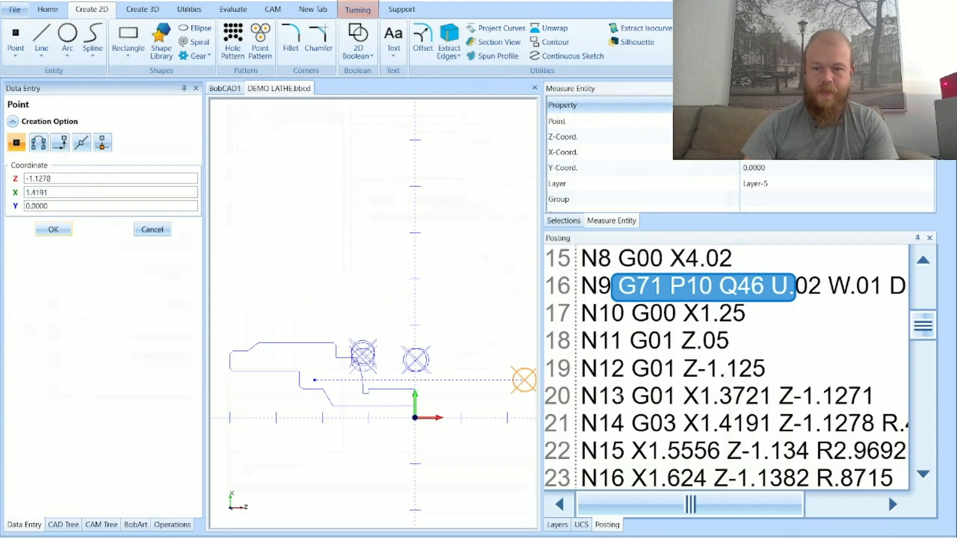
scroll(815, 352, "down", 2)
left_click(924, 260)
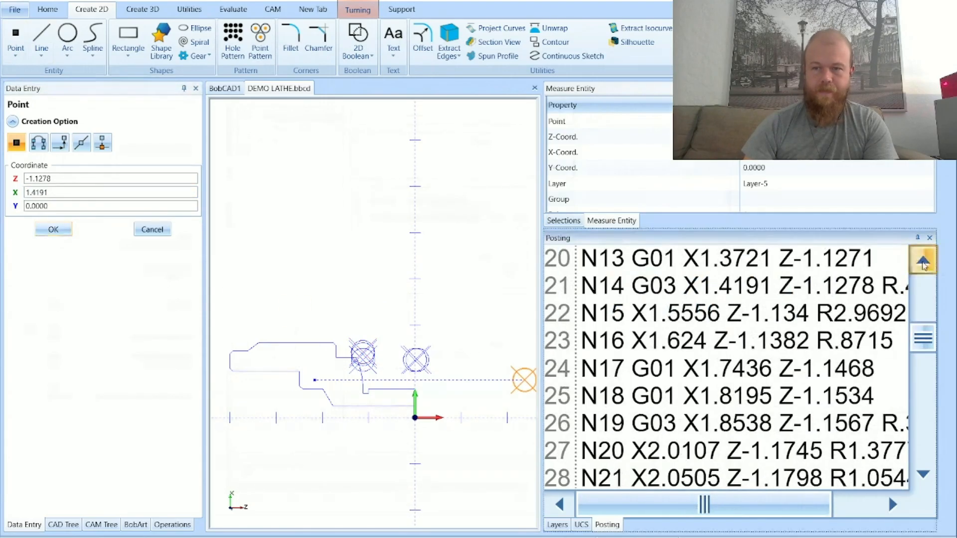
Create a point at Z -1.134, X 1.5556 for the position in block N15
left_click(923, 260)
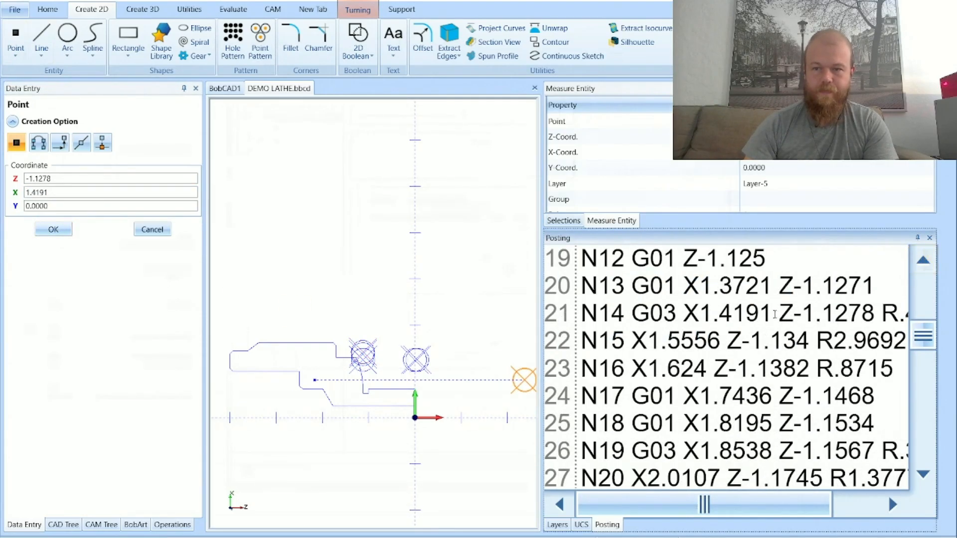
left_click_drag(582, 313, 898, 314)
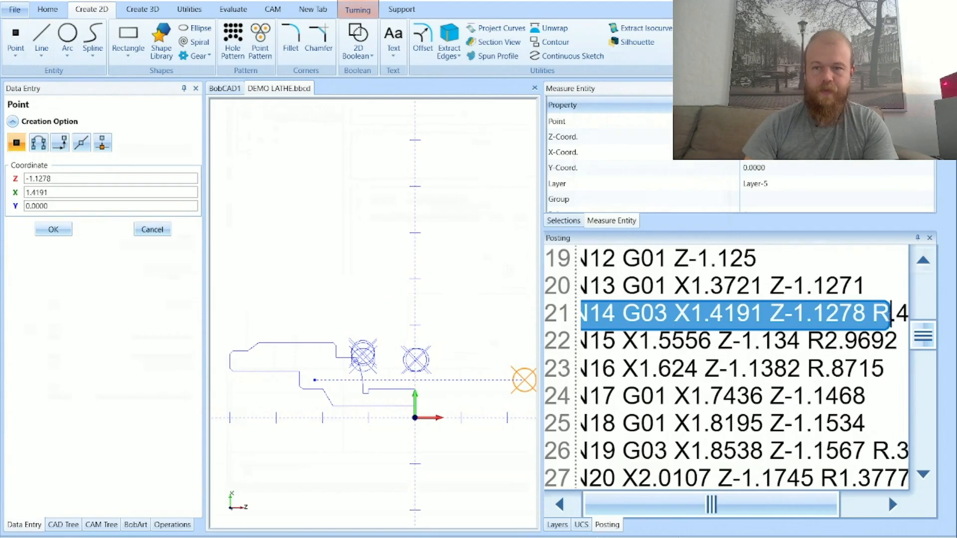
double_click(48, 193)
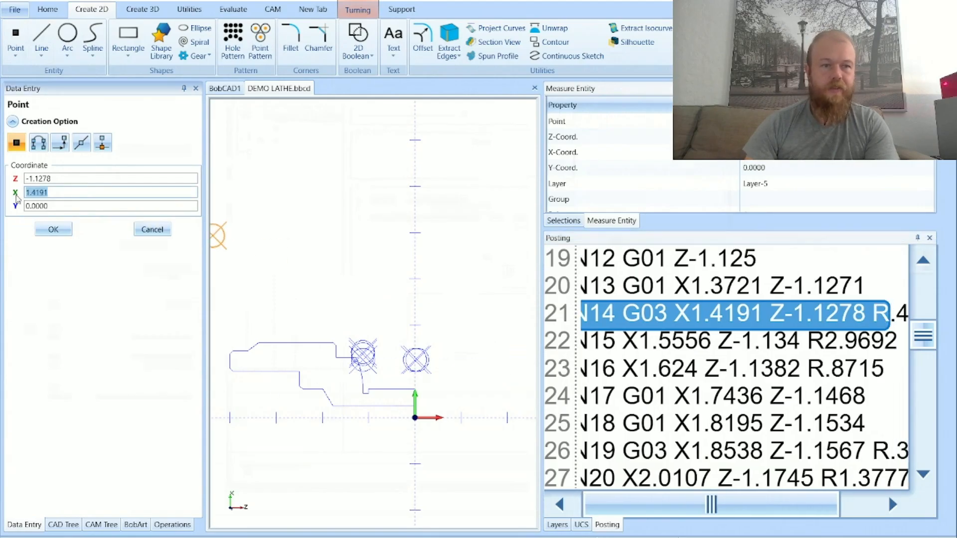
type("1.5556")
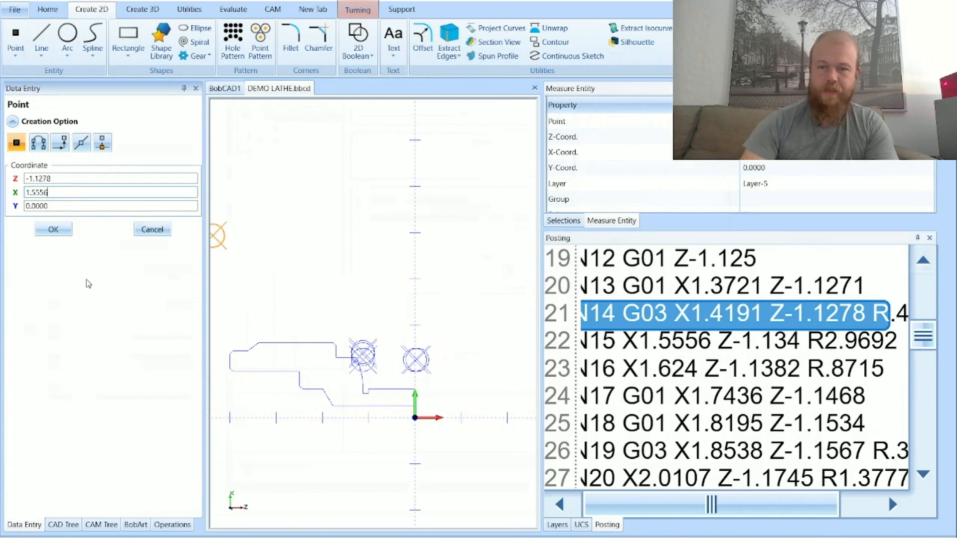
key("Tab")
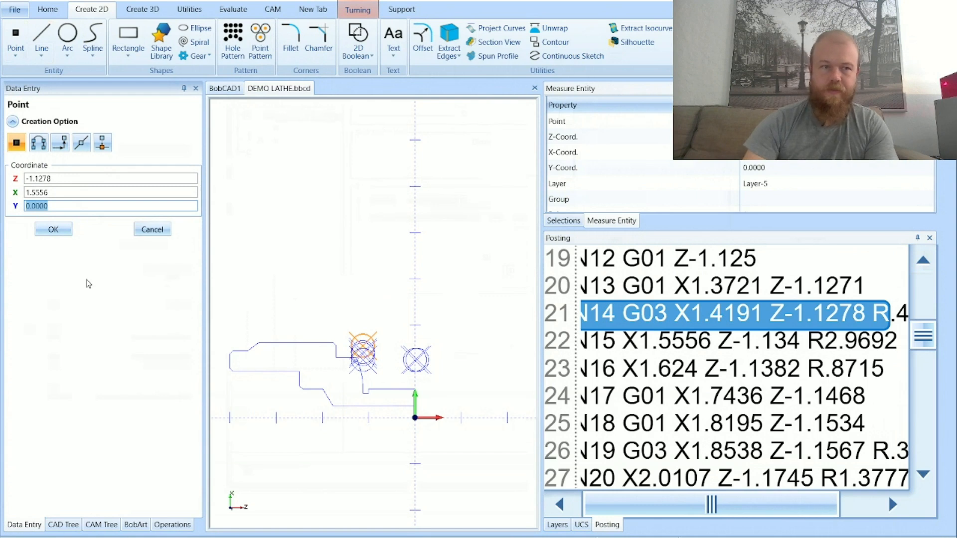
left_click(46, 192)
left_click_drag(50, 178, 19, 191)
type("-")
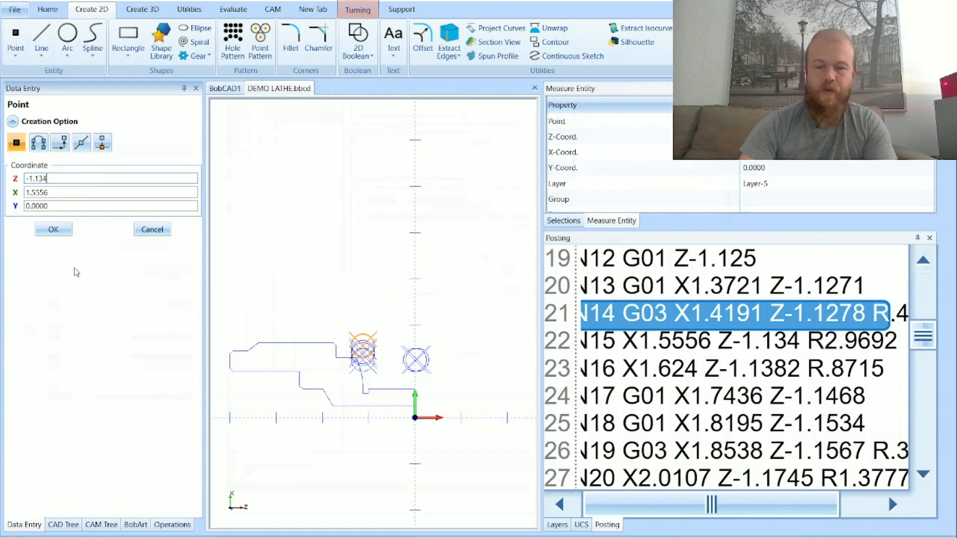
key("Tab")
left_click(57, 230)
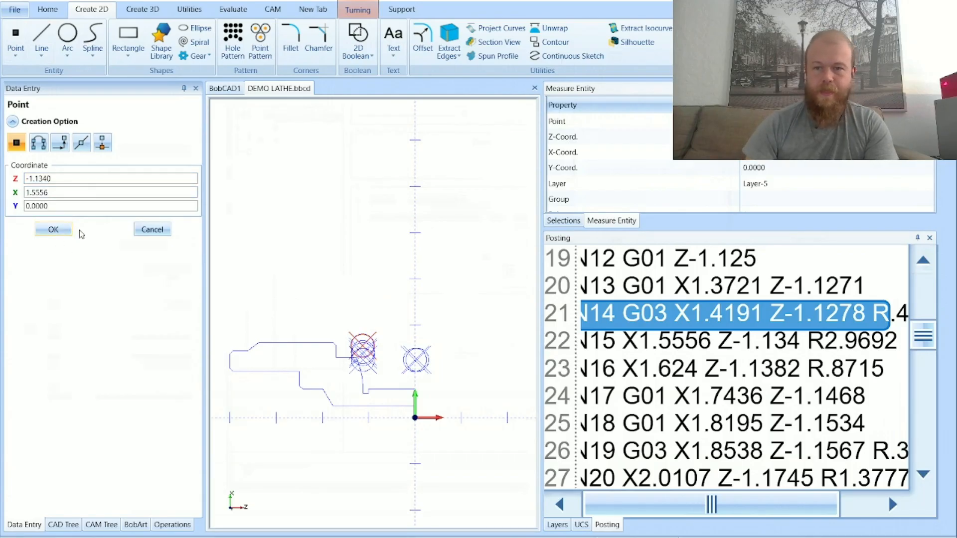
Create a point at Z -1.1382, X 1.624 for the position in block N16
left_click_drag(63, 194, 17, 195)
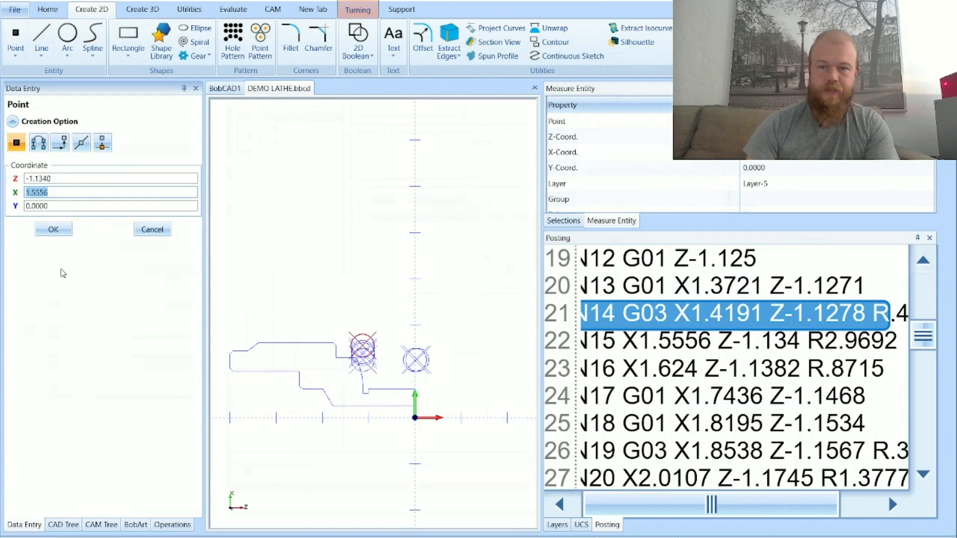
type("1.")
key("Tab")
left_click(57, 181)
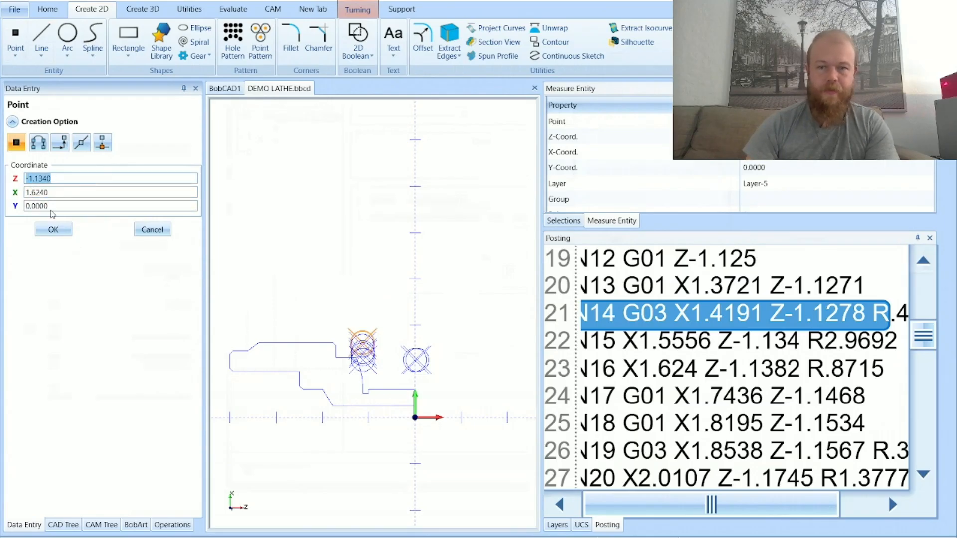
type("-")
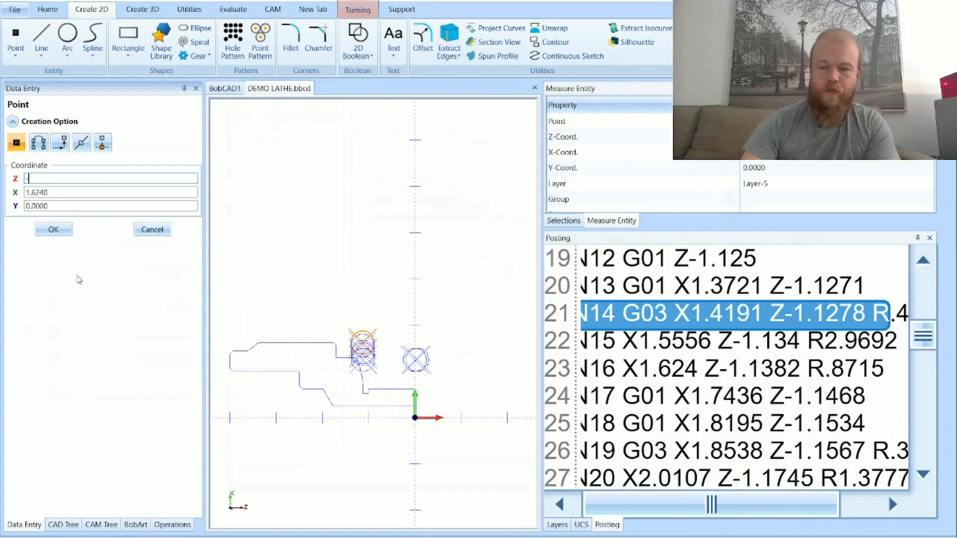
type("1.1382")
key("Tab")
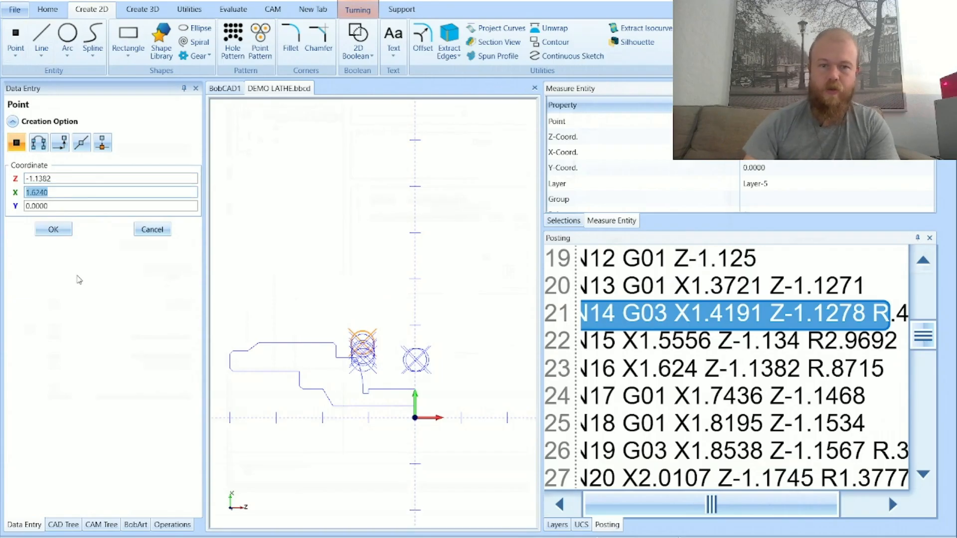
left_click(52, 230)
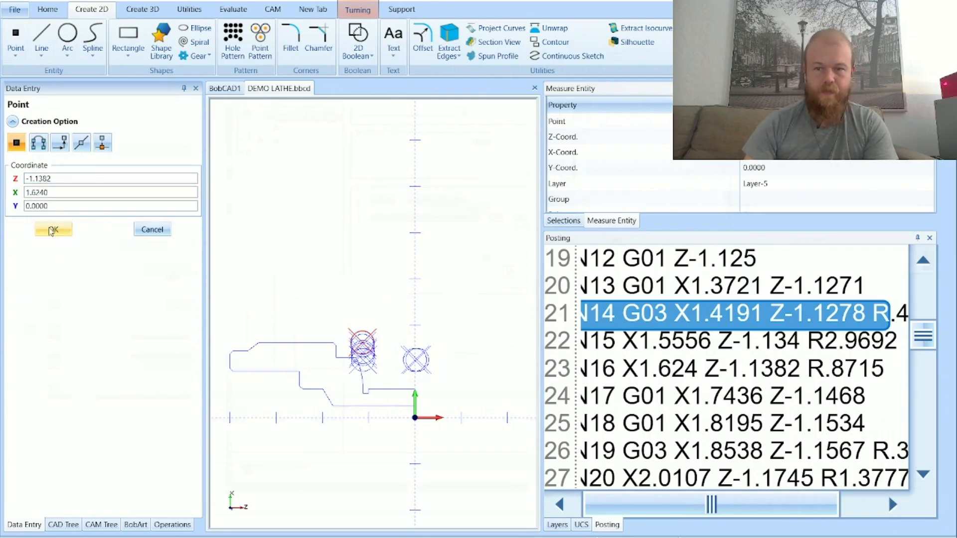
Create a point at Z -1.1468, X 1.7436 for the position in block N17
double_click(63, 194)
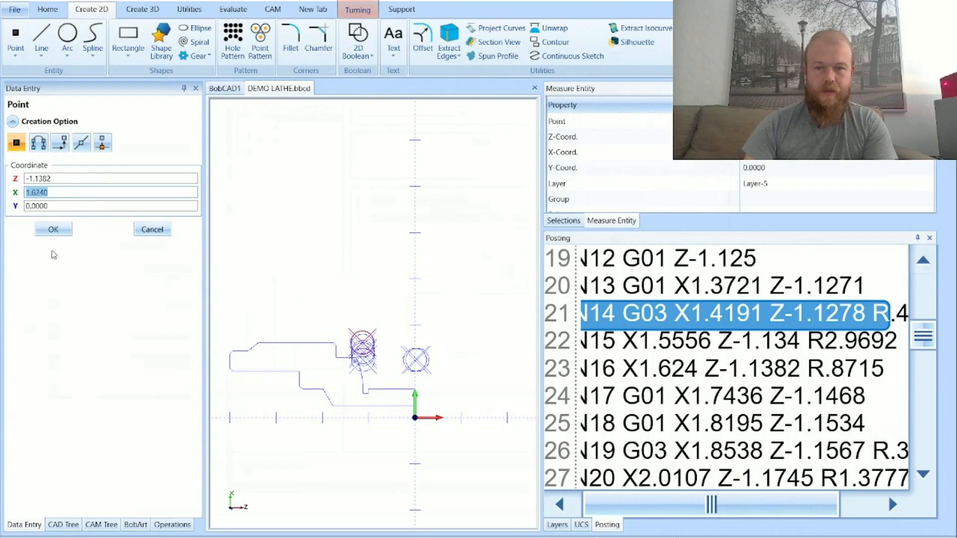
type("1.743")
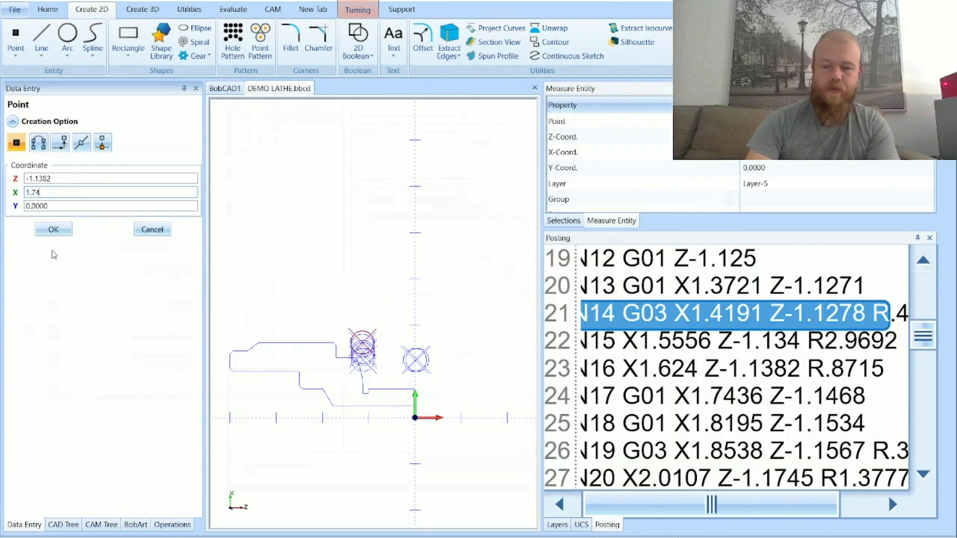
double_click(38, 178)
type("-")
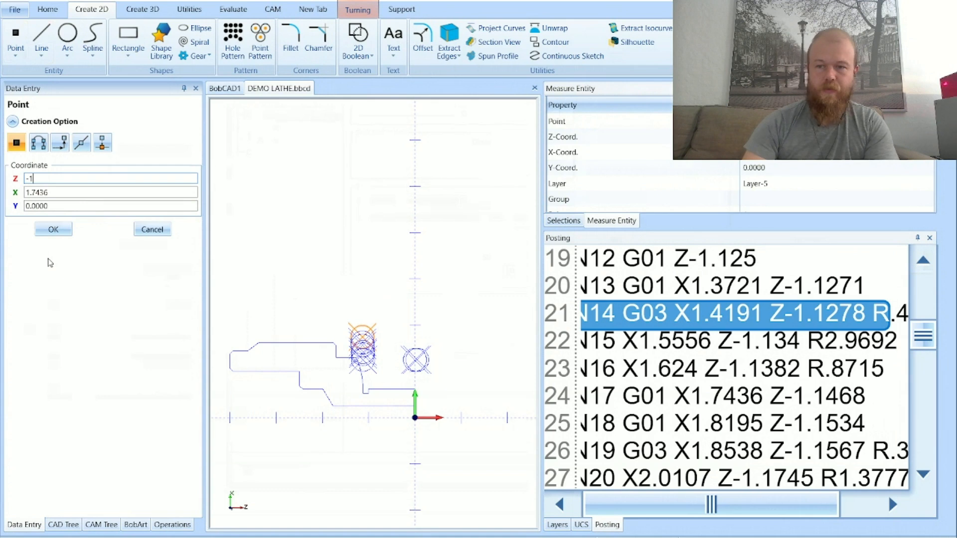
type("1.1468")
key("Tab")
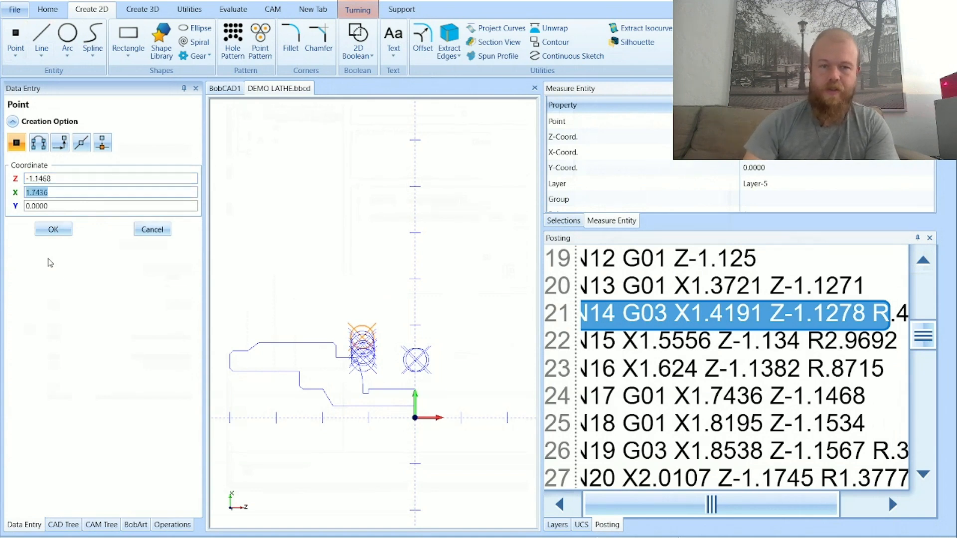
left_click(56, 233)
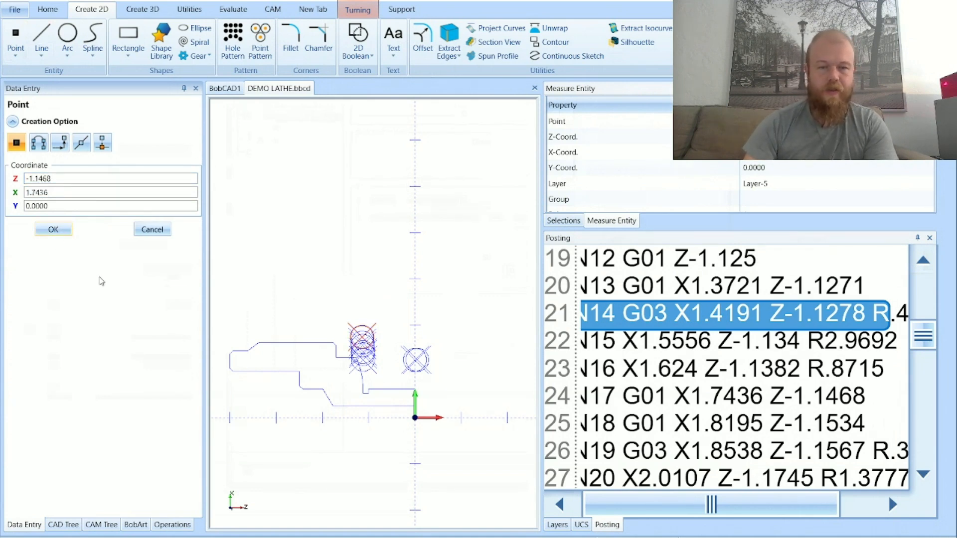
Display the Rough toolpath and translate all plotted points from the one at Z 0.05, X 1.25 to the profile corner at Z 0, X 0.625
left_click(102, 525)
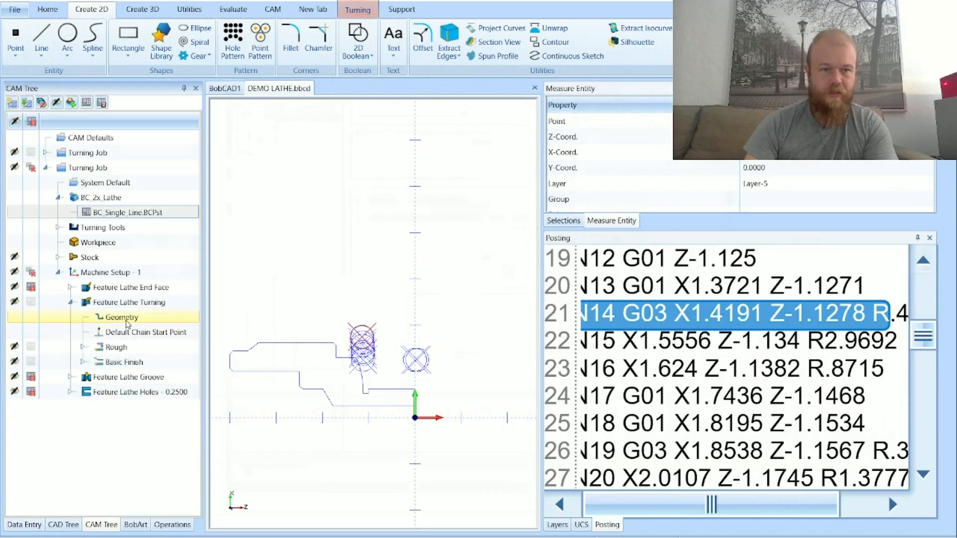
left_click(119, 347)
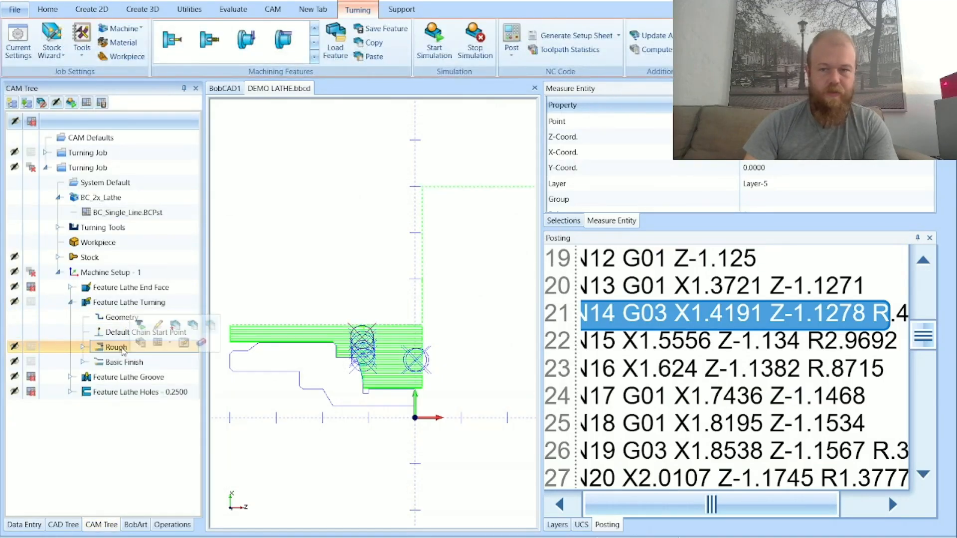
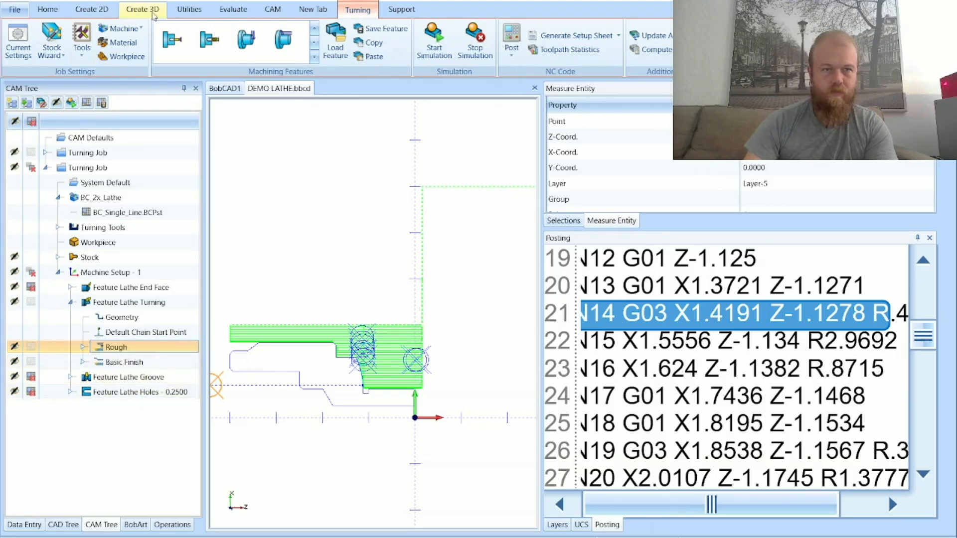
left_click(190, 9)
left_click(20, 38)
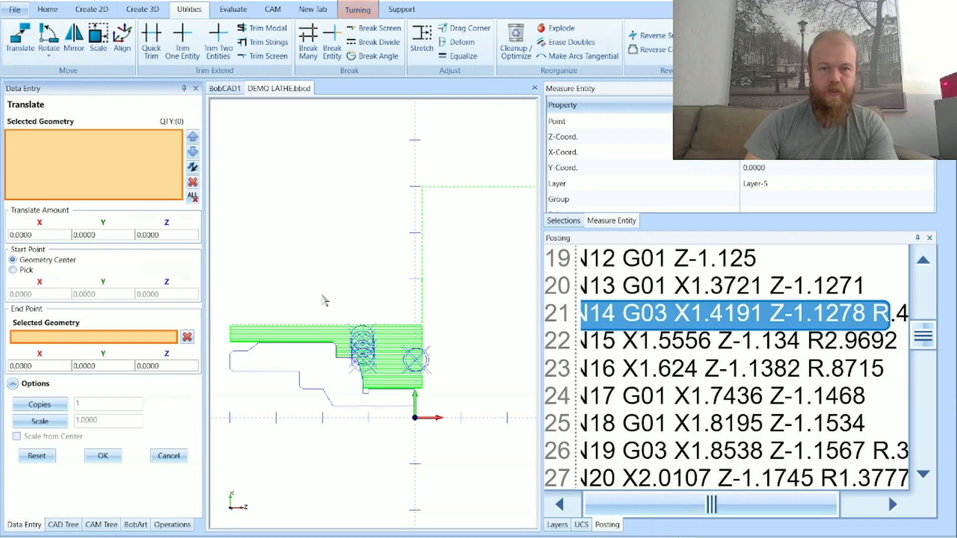
left_click_drag(365, 370, 436, 310)
left_click(26, 266)
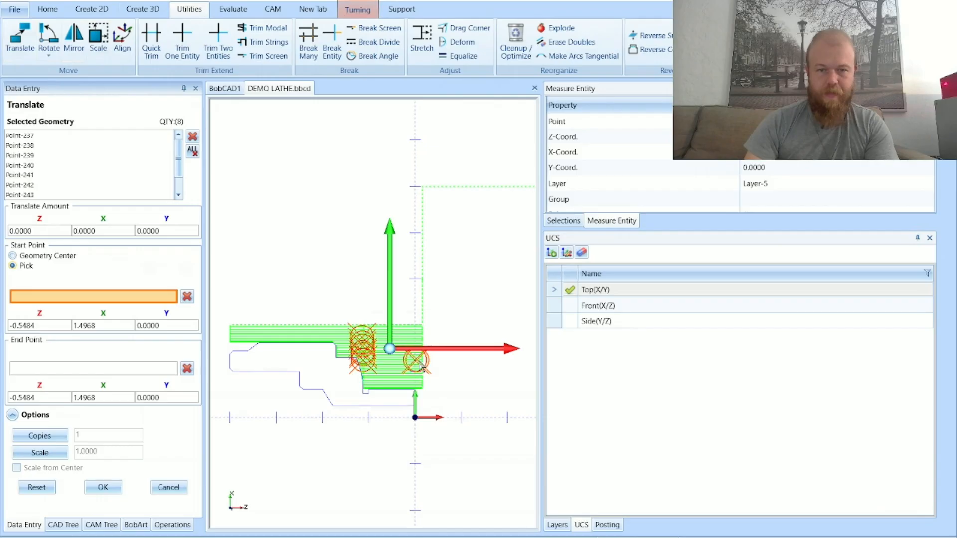
left_click(417, 364)
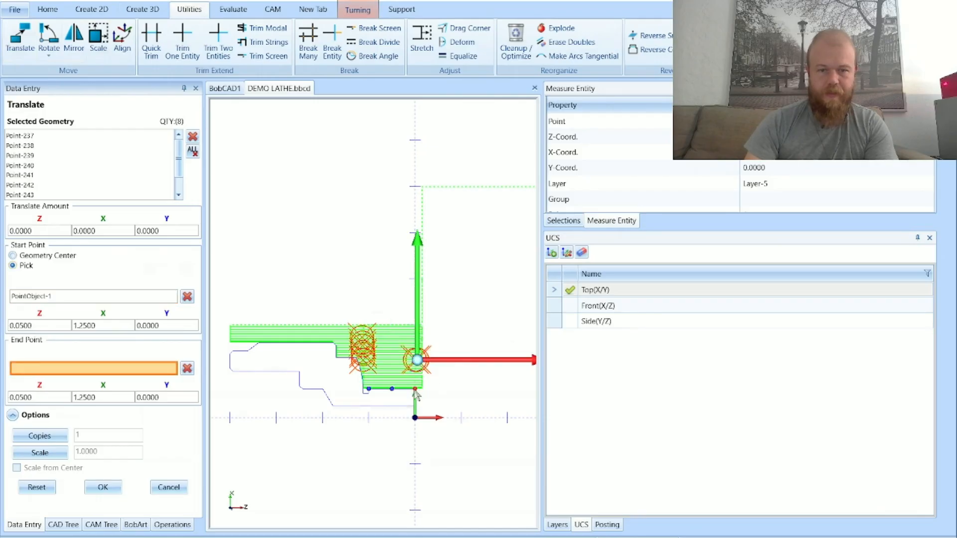
left_click(368, 395)
left_click(103, 487)
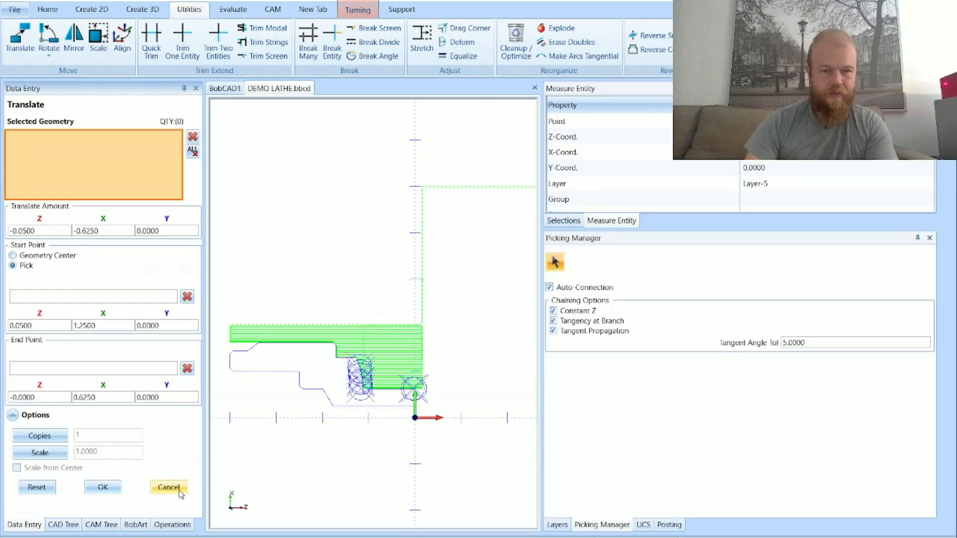
left_click(167, 487)
Examine how the moved points line up with the rough toolpath and compare them with the posted code
scroll(352, 409, "up", 3)
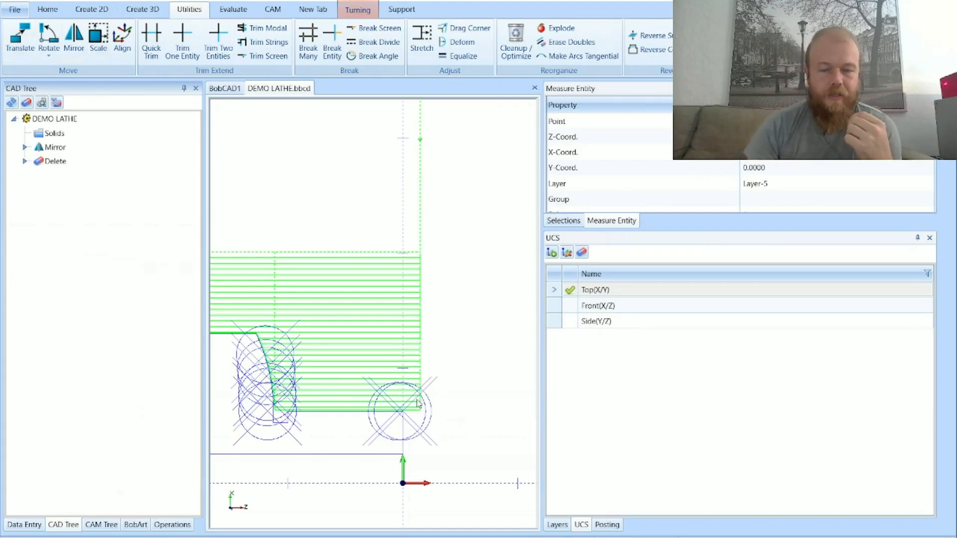
scroll(409, 414, "down", 1)
scroll(356, 410, "up", 2)
scroll(468, 400, "down", 2)
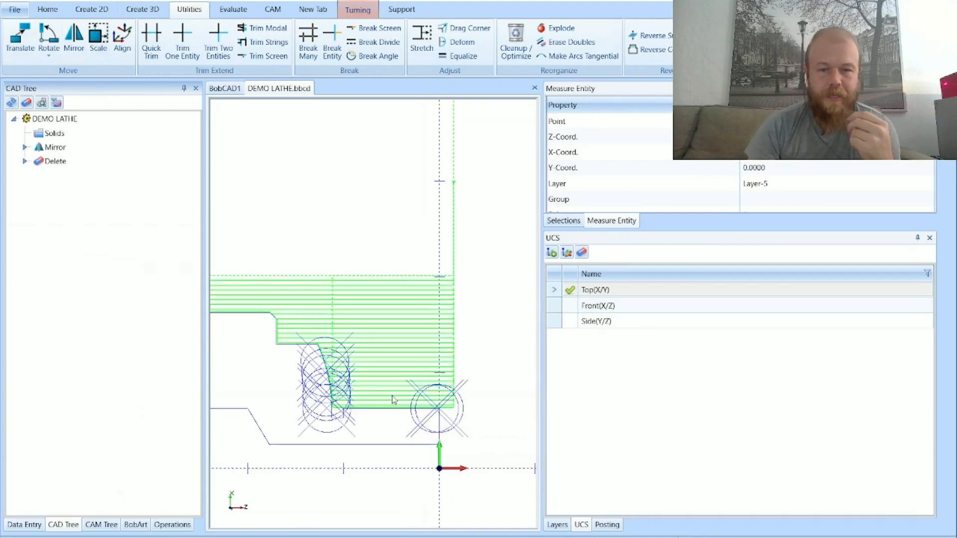
left_click(101, 525)
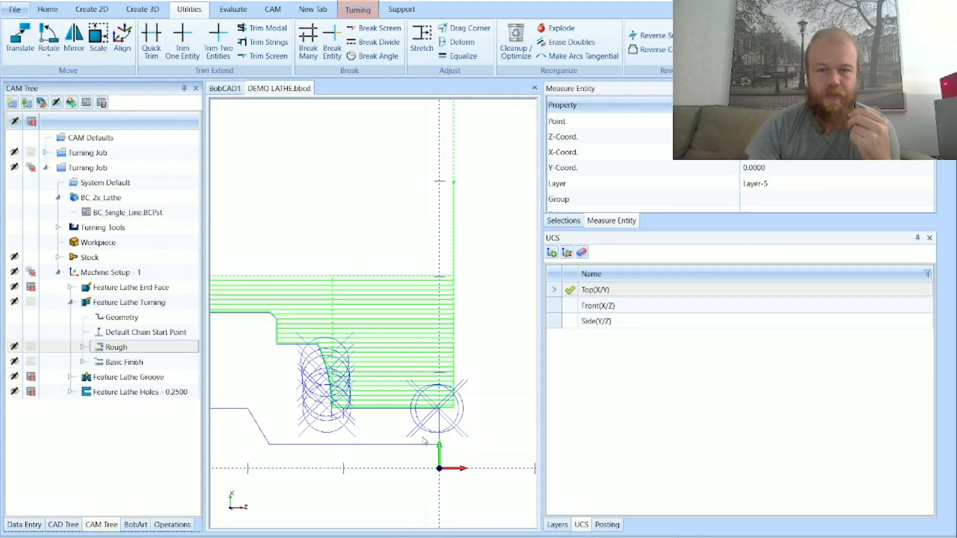
left_click(606, 524)
scroll(662, 498, "left", 1)
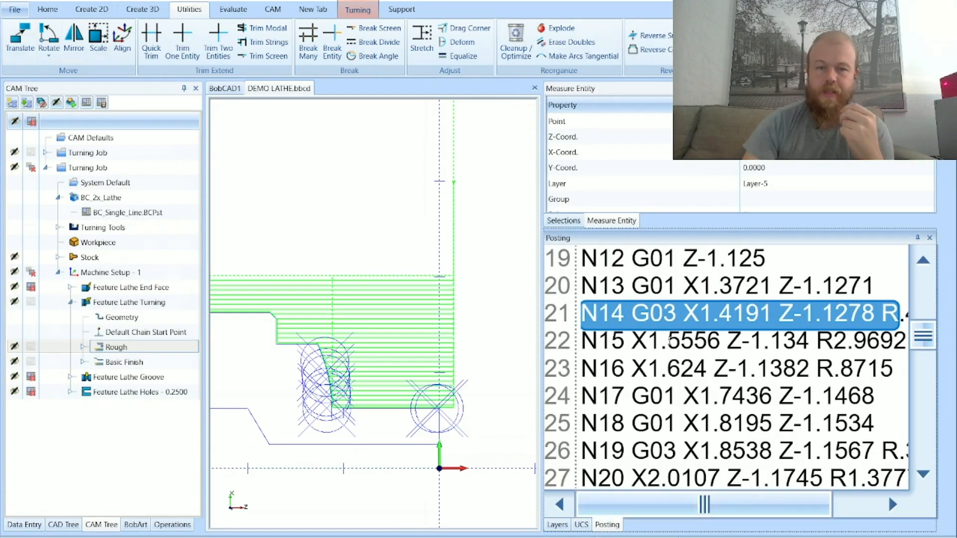
Place points on the remaining profile corners, from the shoulder and its chamfer to the start of the rear taper
scroll(486, 401, "down", 1)
scroll(486, 401, "down", 3)
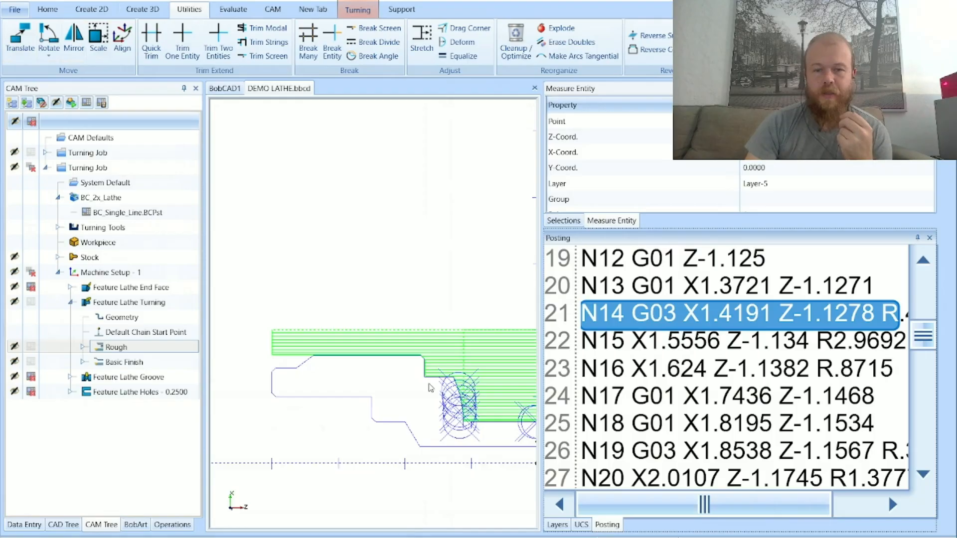
scroll(462, 407, "up", 3)
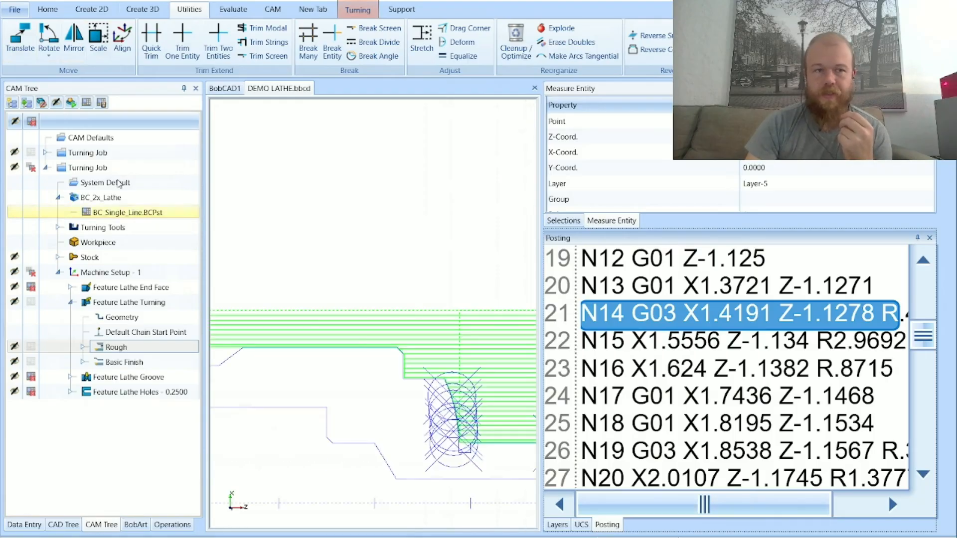
left_click(90, 10)
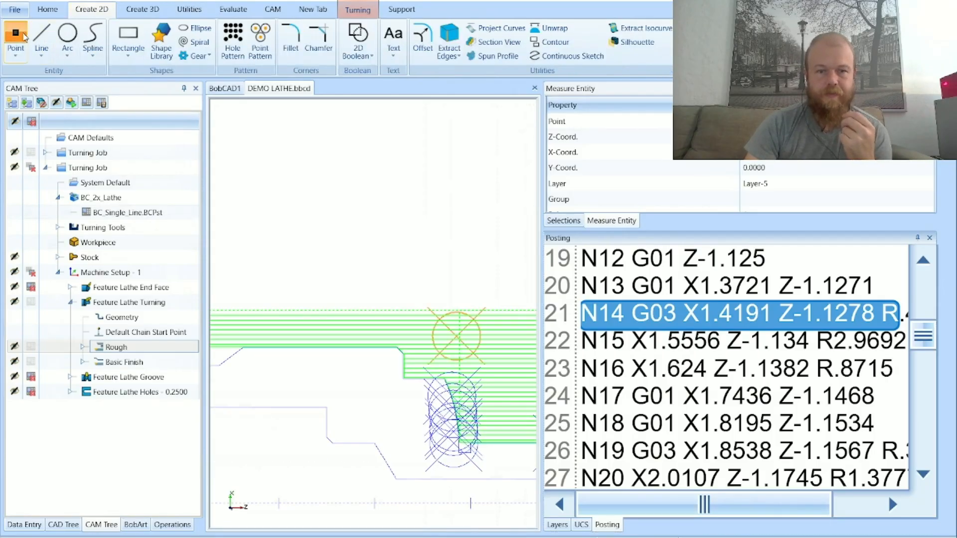
left_click(16, 40)
scroll(445, 386, "up", 3)
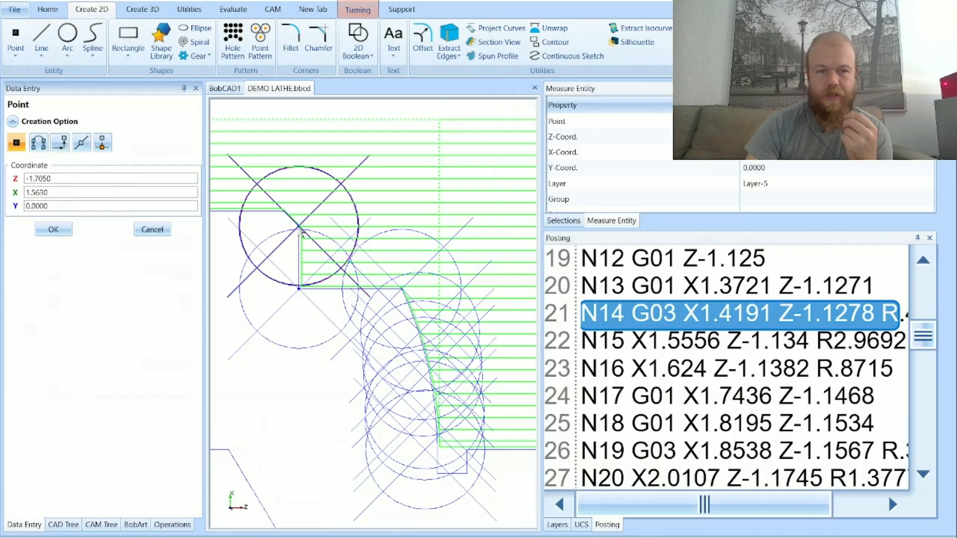
scroll(309, 226, "down", 3)
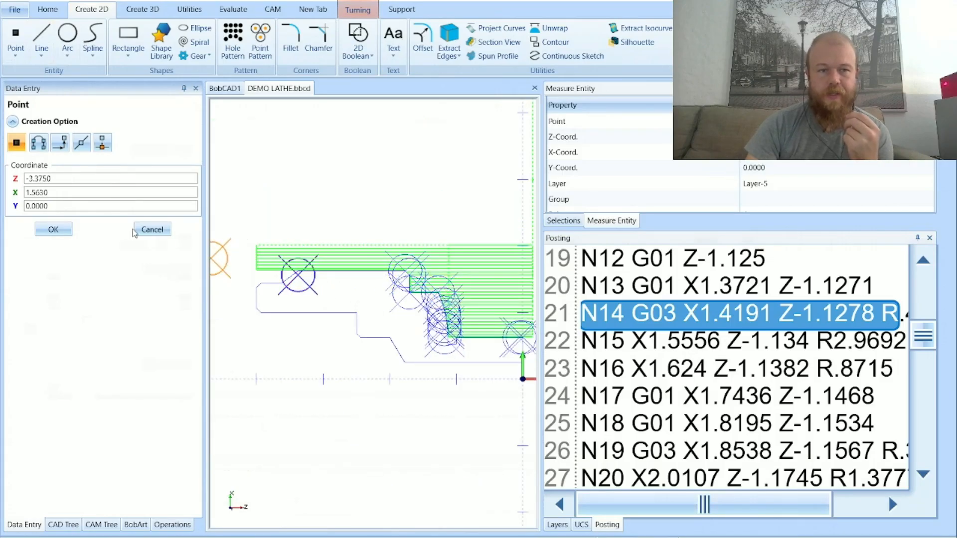
left_click(150, 229)
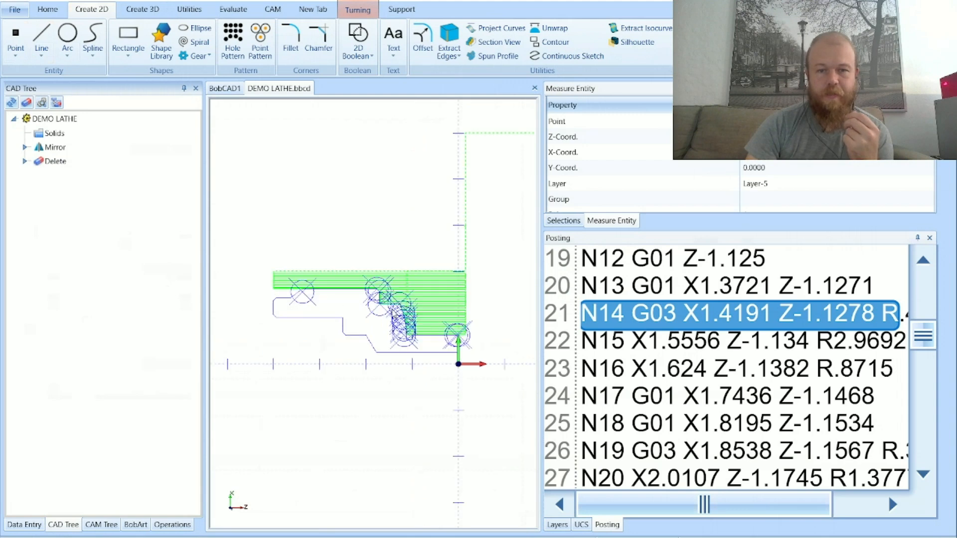
Review the posted code around the G71 canned cycle line in block N9
scroll(876, 343, "up", 3)
scroll(780, 361, "down", 2)
scroll(768, 361, "up", 2)
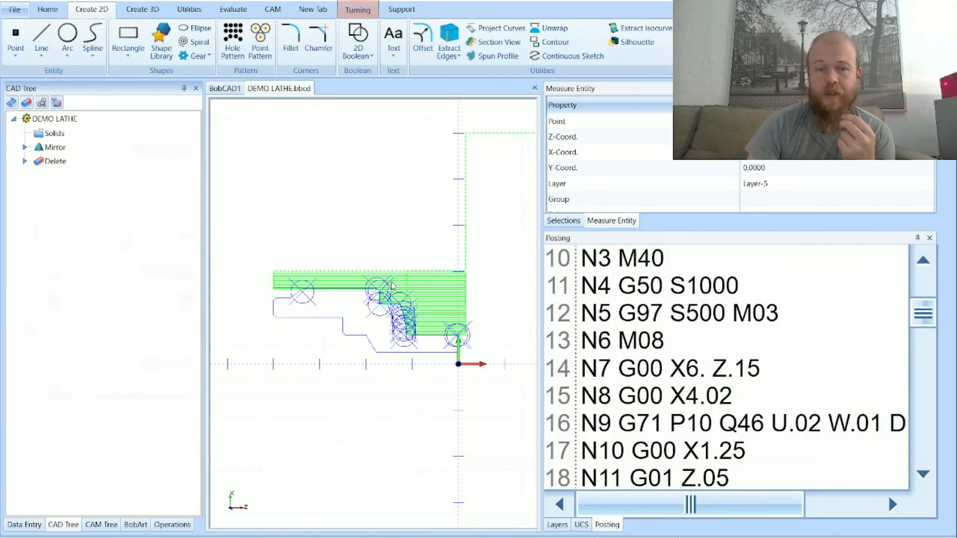
Examine the parameters of the G71 roughing line N9 in the posted code, marking the D.05 value
scroll(603, 370, "down", 2)
left_click(697, 393)
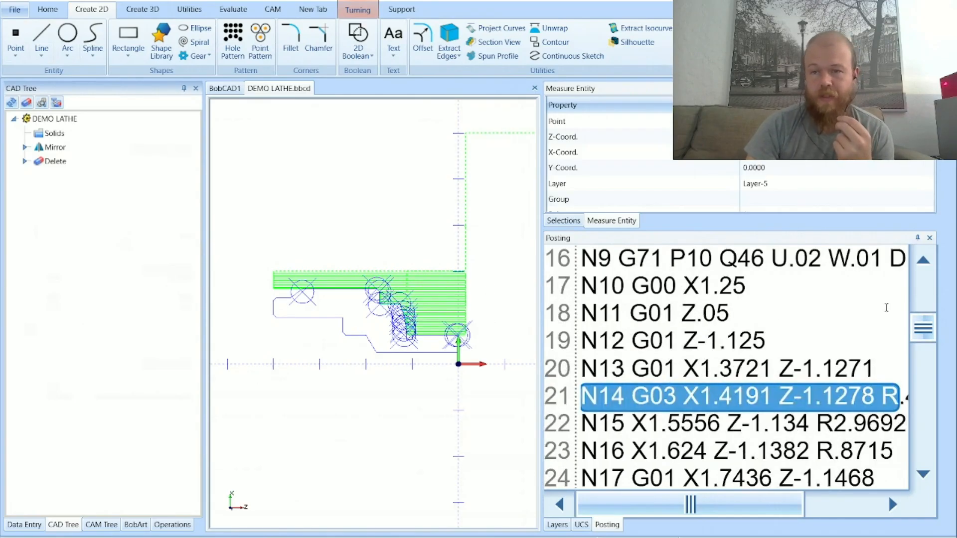
scroll(824, 349, "right", 3)
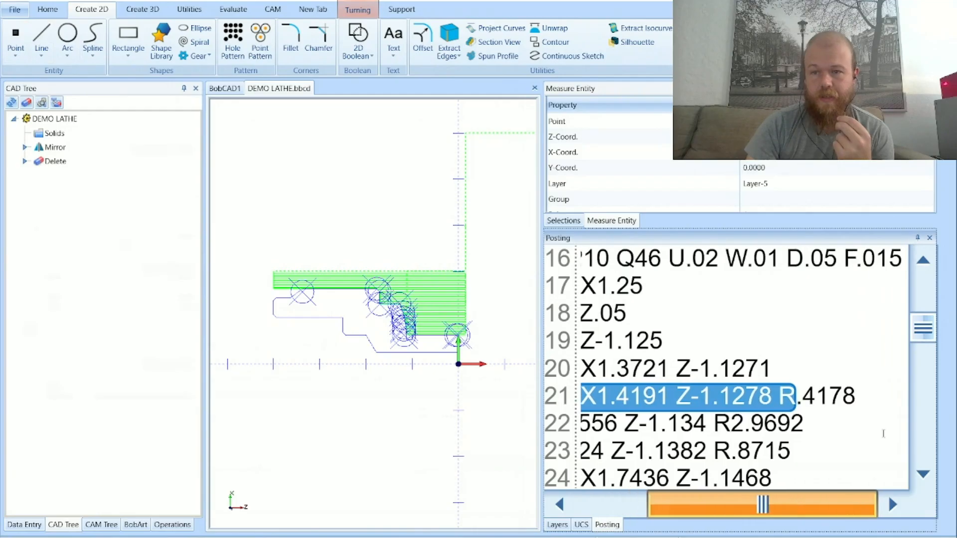
left_click(830, 261)
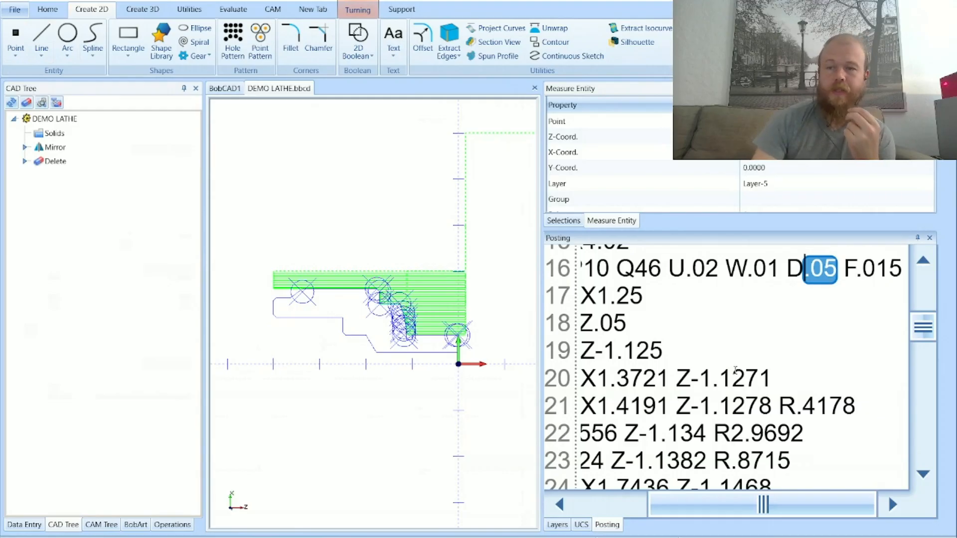
scroll(698, 439, "left", 5)
Review the end of the posted program, mark the line N59 M30 and check the plotted toolpath
left_click_drag(924, 328, 938, 468)
scroll(768, 458, "down", 1)
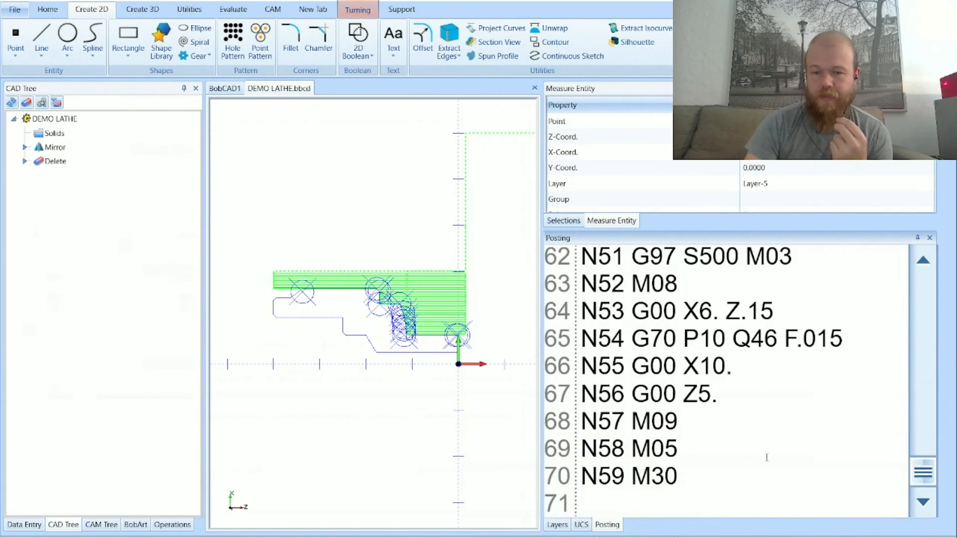
left_click_drag(683, 481, 583, 487)
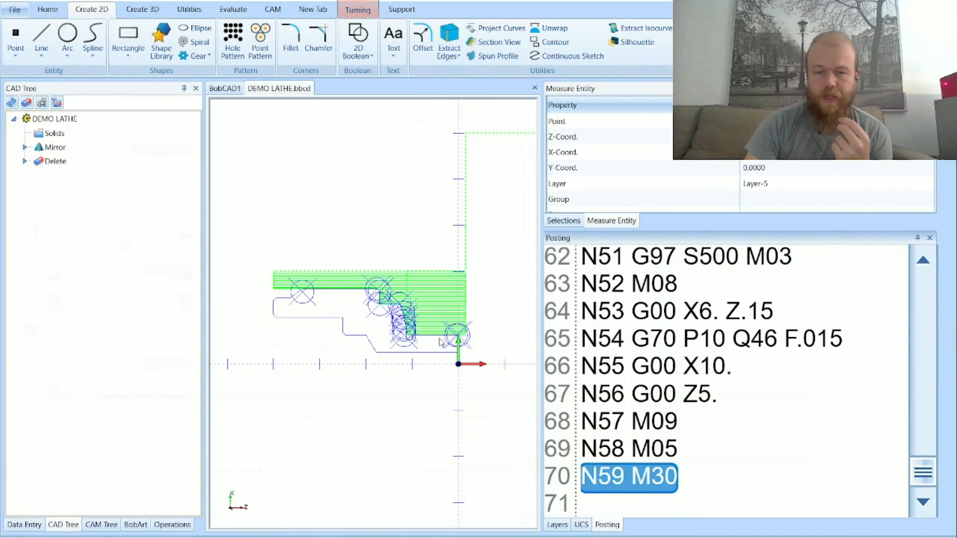
scroll(377, 294, "up", 2)
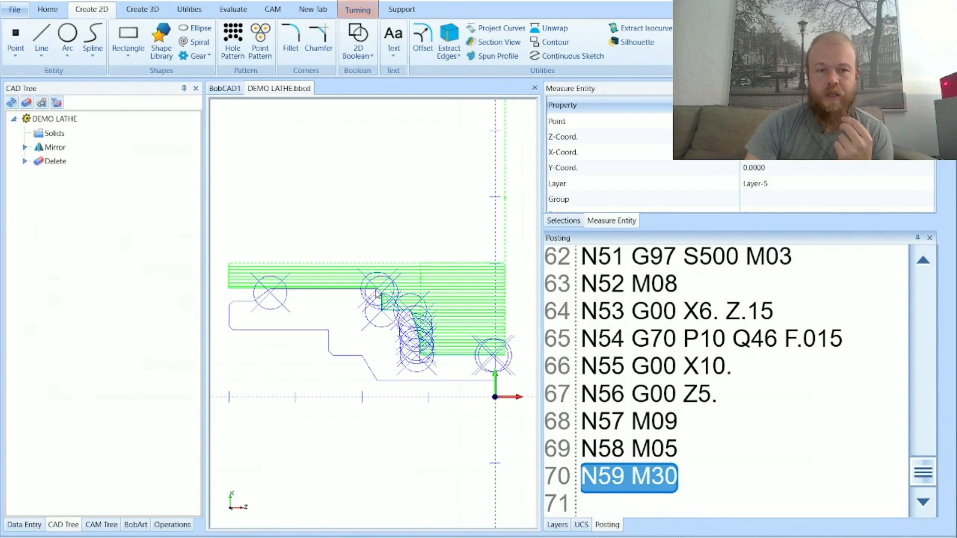
scroll(365, 306, "down", 2)
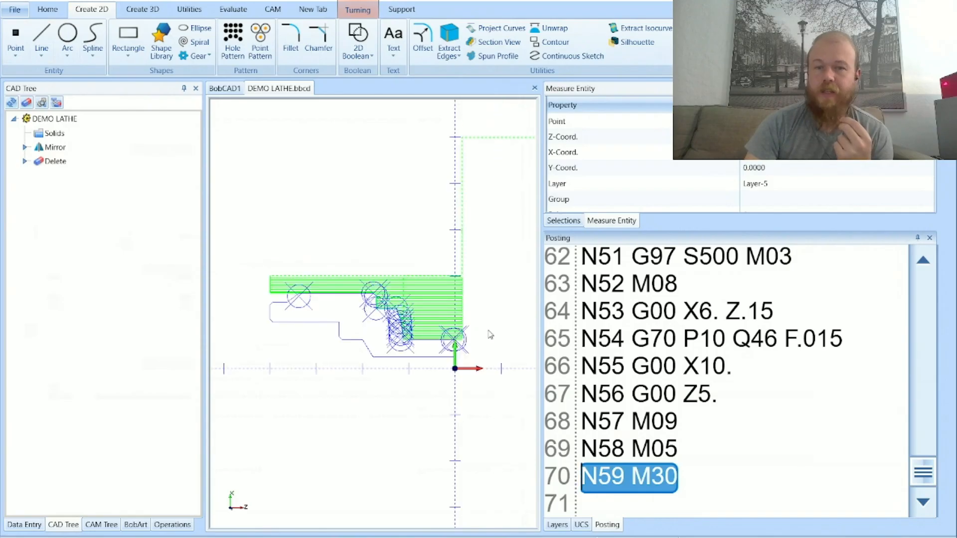
Examine the G70 finishing line N54, marking P10 Q46 and F.015, and the retract moves in N55 and N56
scroll(696, 410, "up", 2)
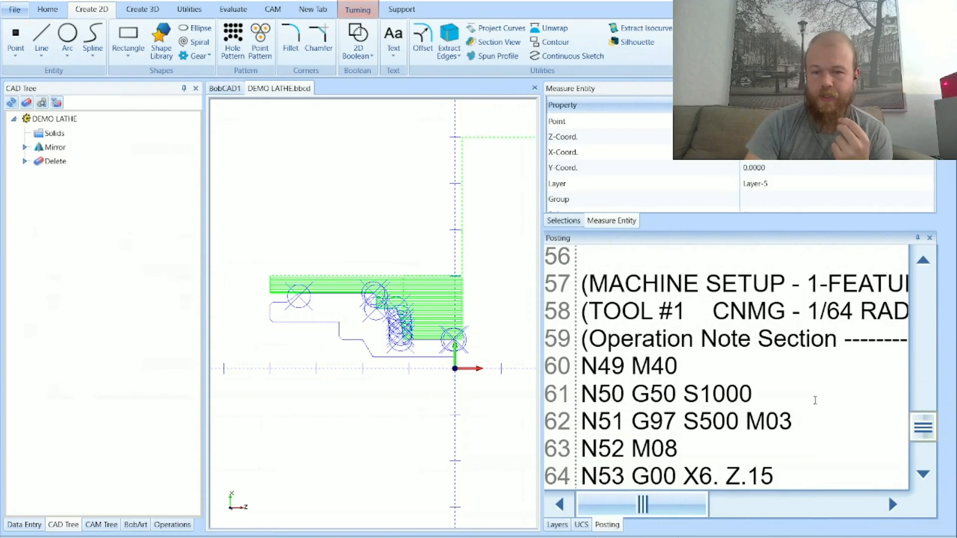
left_click(923, 473)
left_click(923, 474)
left_click(923, 474)
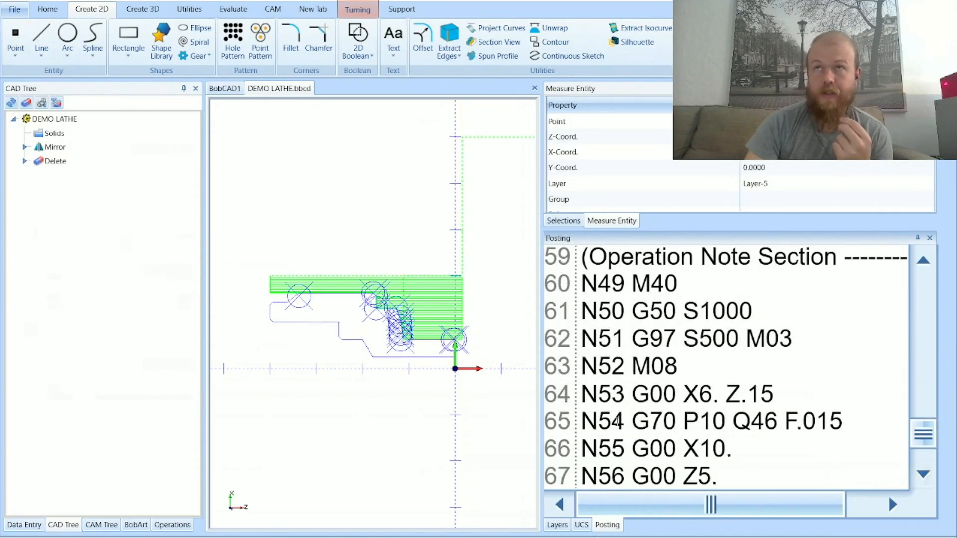
left_click_drag(632, 423, 778, 424)
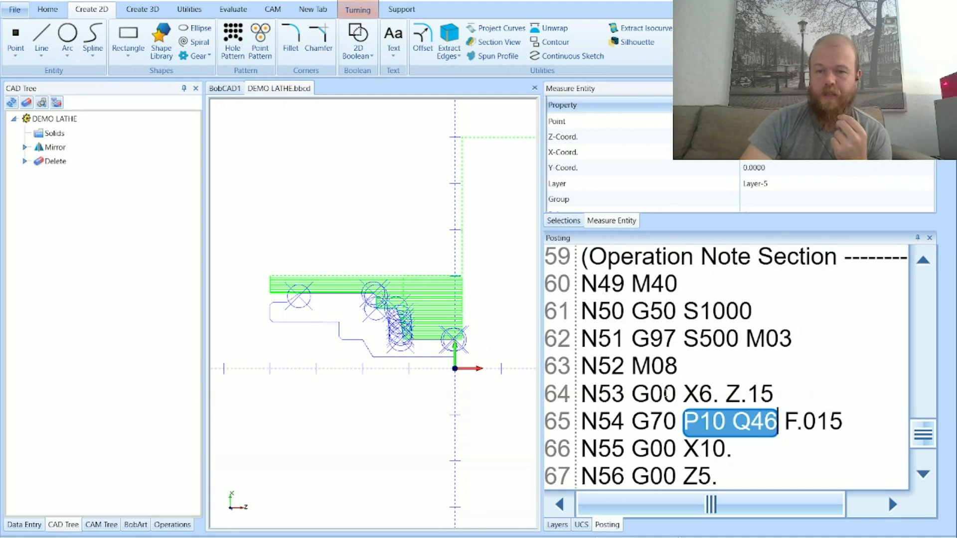
left_click_drag(856, 425, 785, 423)
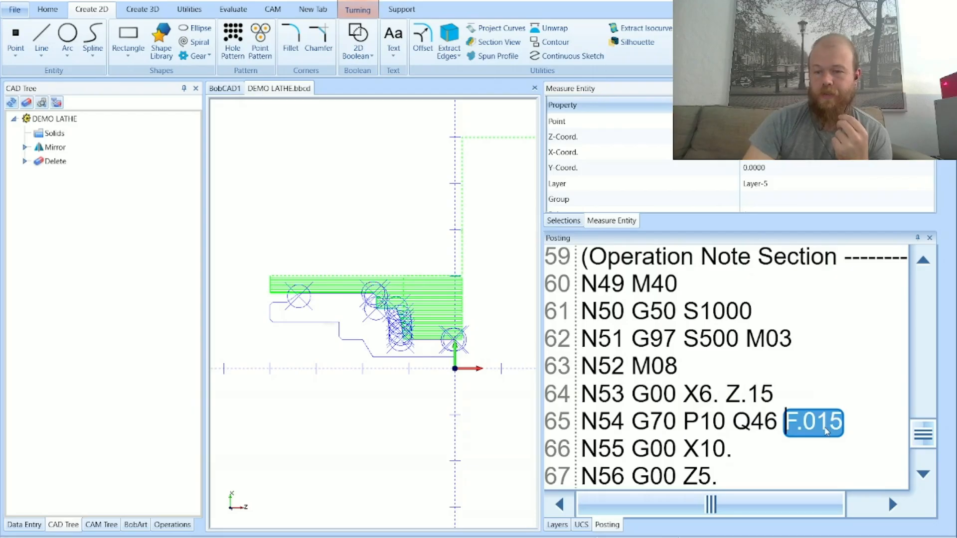
scroll(777, 426, "down", 1)
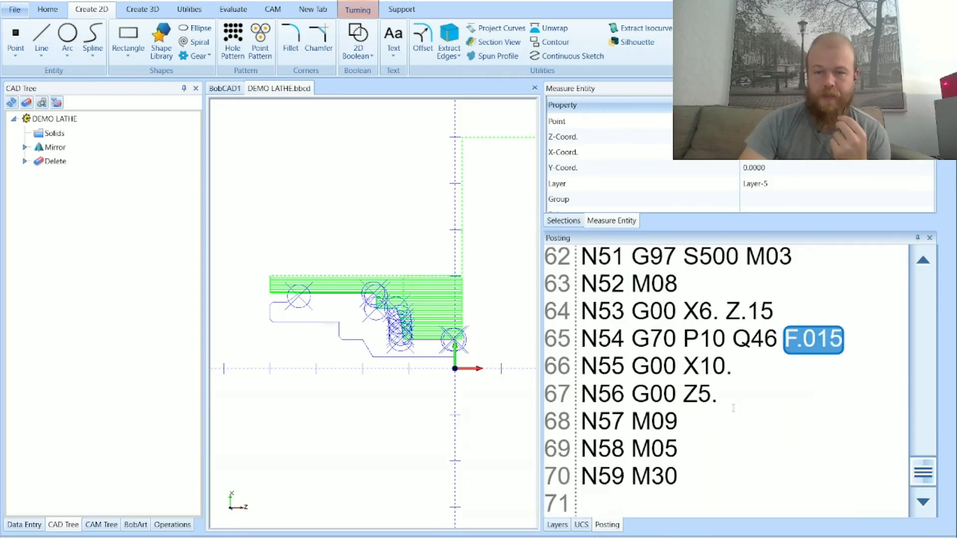
left_click_drag(722, 399, 583, 366)
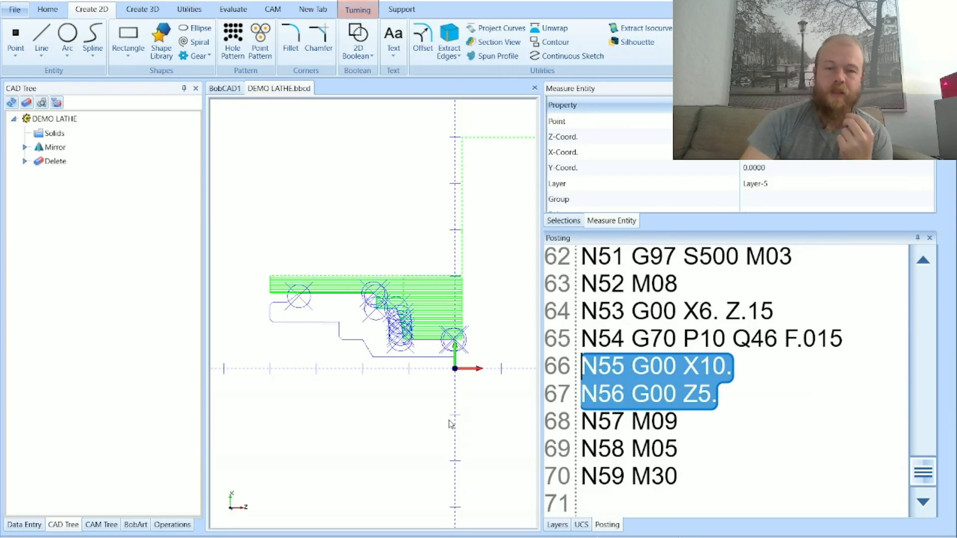
Widen the graphics area, shrink the posted code's text and highlight P10 Q46 in the G71 line N9
left_click_drag(543, 247, 705, 252)
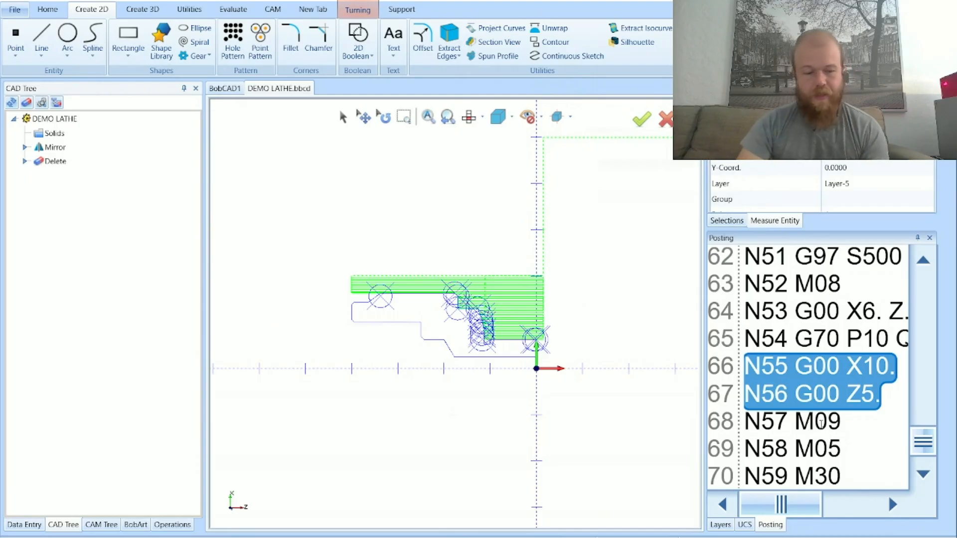
scroll(830, 423, "down", 5, "ctrl")
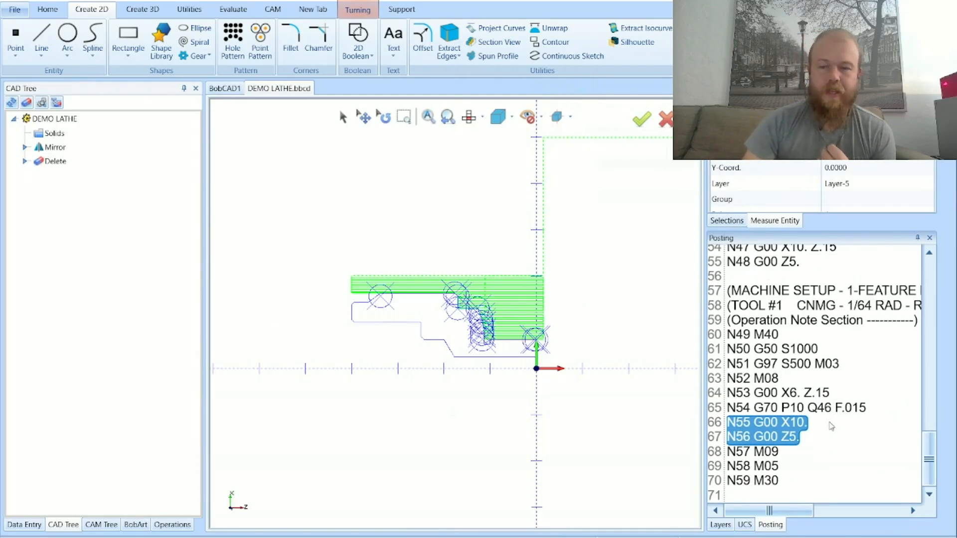
scroll(831, 423, "up", 17)
scroll(828, 414, "up", 1)
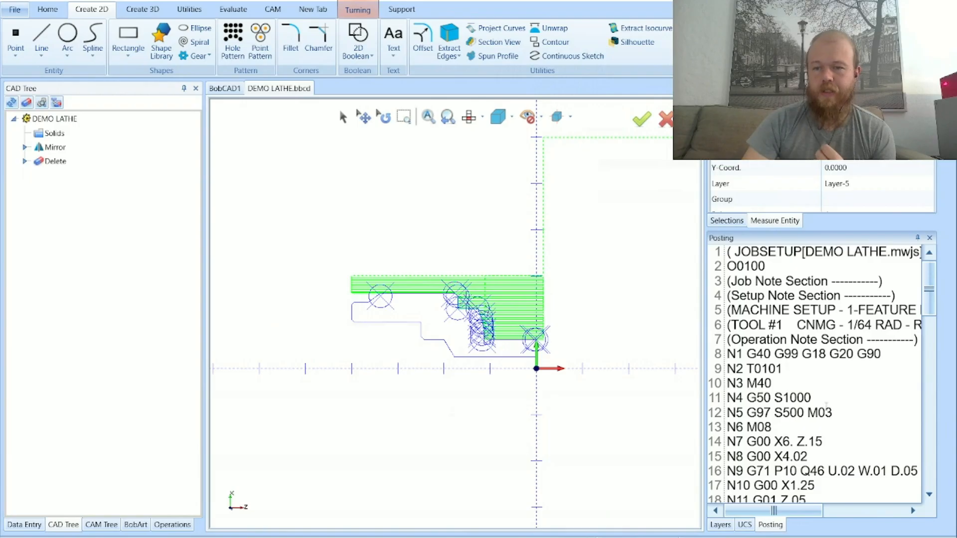
scroll(841, 416, "down", 2)
left_click_drag(825, 385, 776, 386)
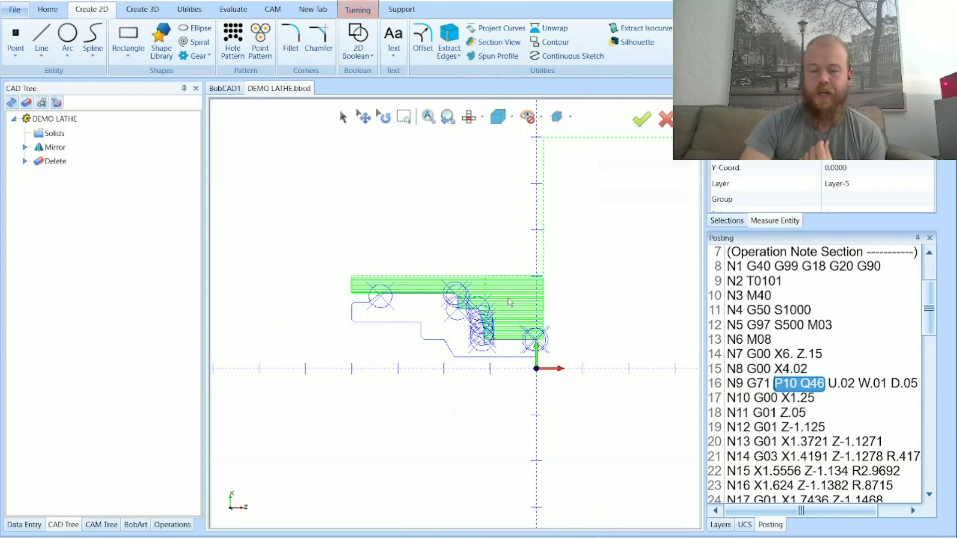
Compare the contour blocks following the G71 line with the rough toolpath and the plotted points
scroll(801, 398, "down", 6)
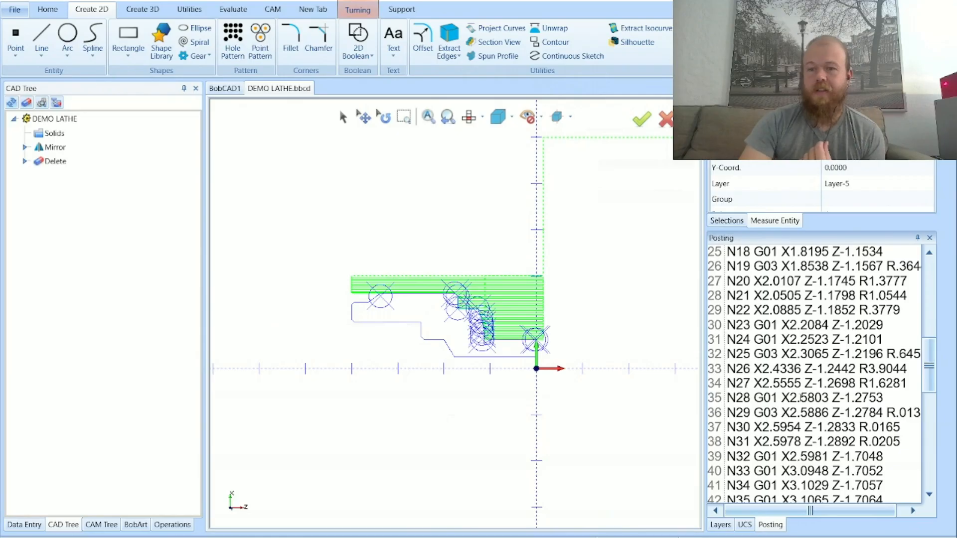
scroll(800, 397, "down", 3)
scroll(801, 397, "up", 9)
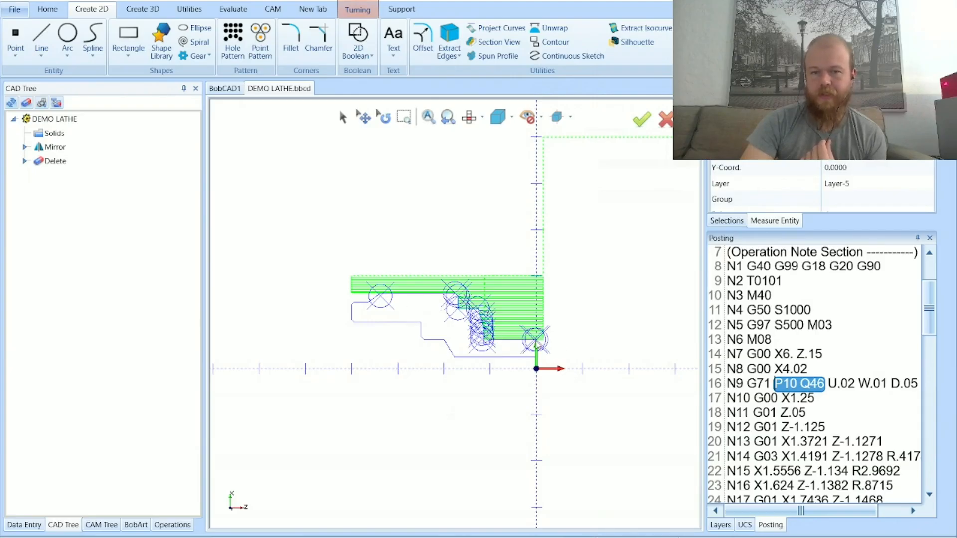
scroll(536, 340, "up", 5)
scroll(536, 341, "down", 3)
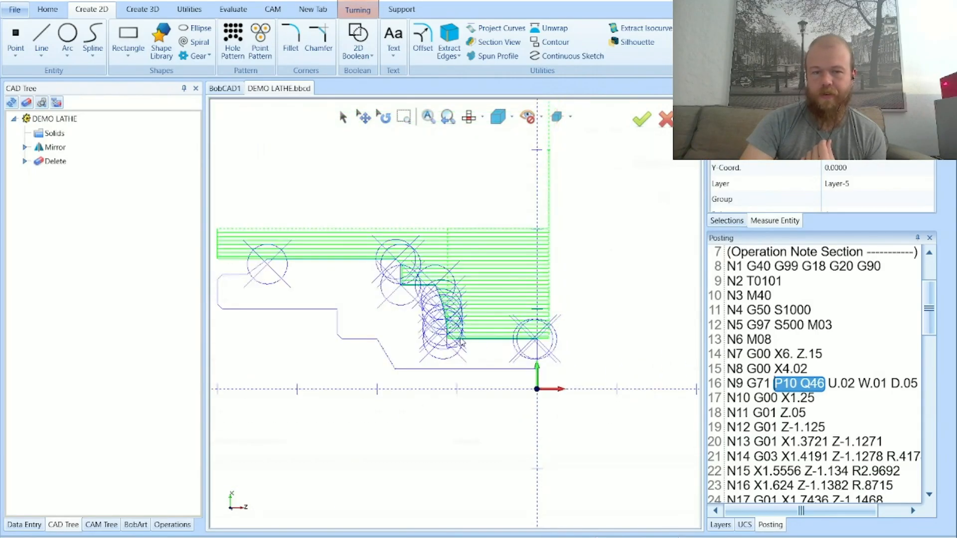
scroll(461, 344, "up", 5)
scroll(429, 348, "down", 4)
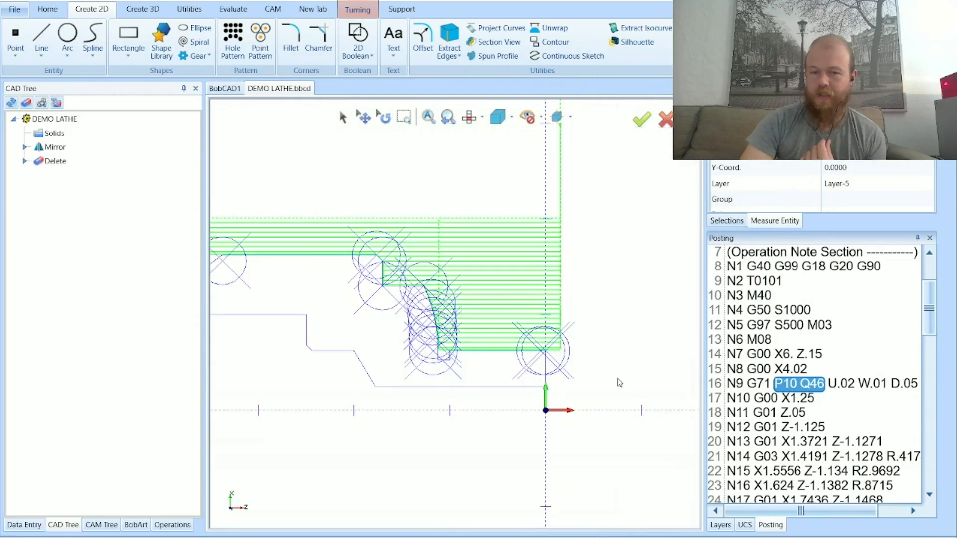
scroll(619, 382, "down", 2)
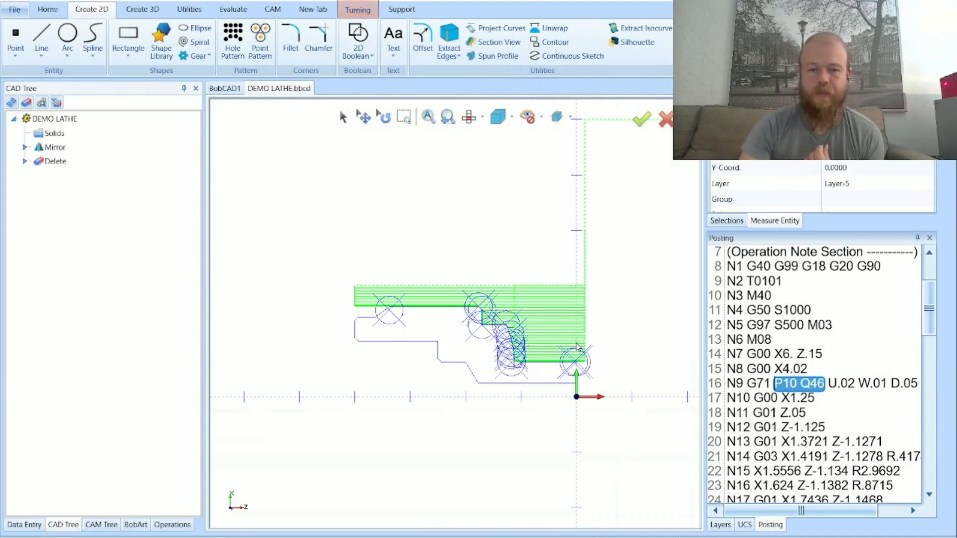
Unblank the expanded Turning Job to display its stock and the toolpaths of all its features
left_click(105, 525)
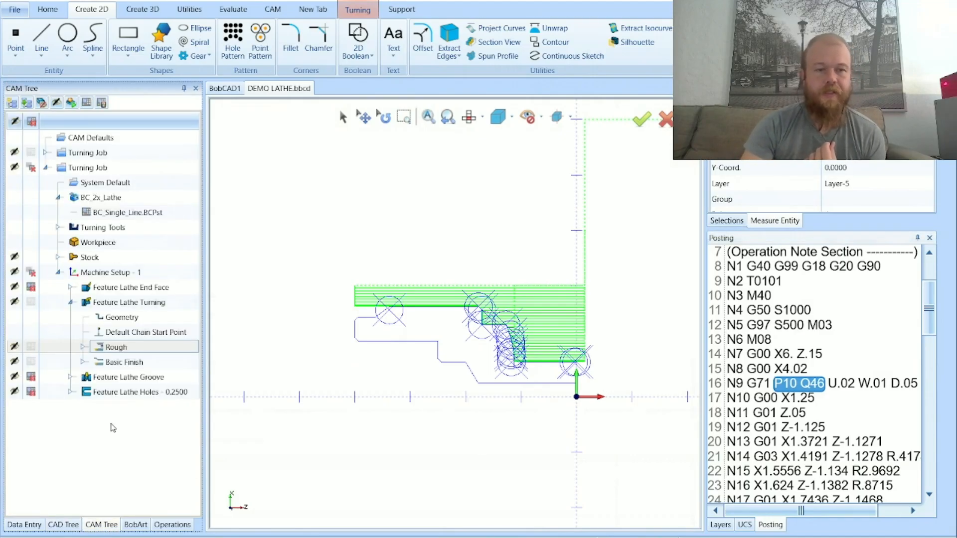
left_click(31, 169)
left_click(31, 169)
left_click(16, 169)
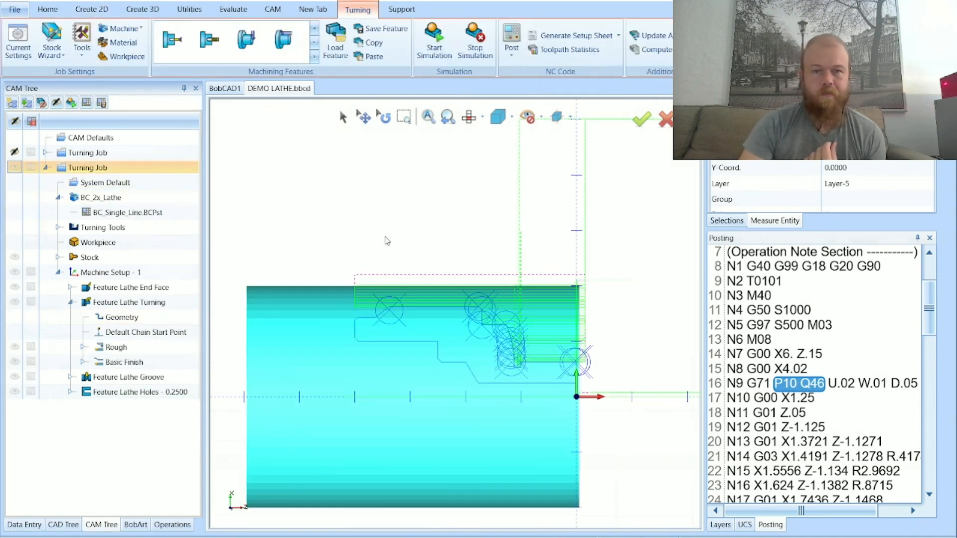
Simulate the complete turning job in the front view, raising the run speed, and inspect the machined part
left_click(442, 38)
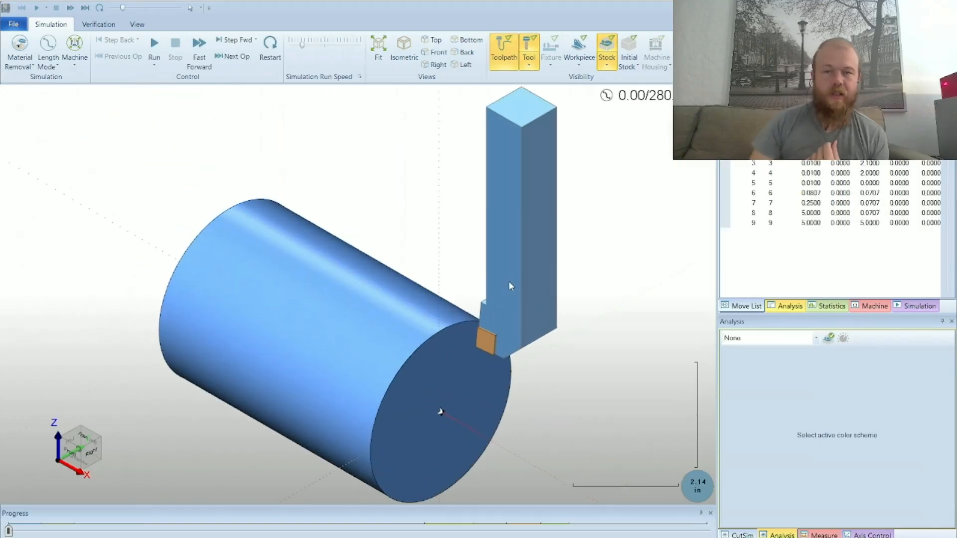
left_click(69, 455)
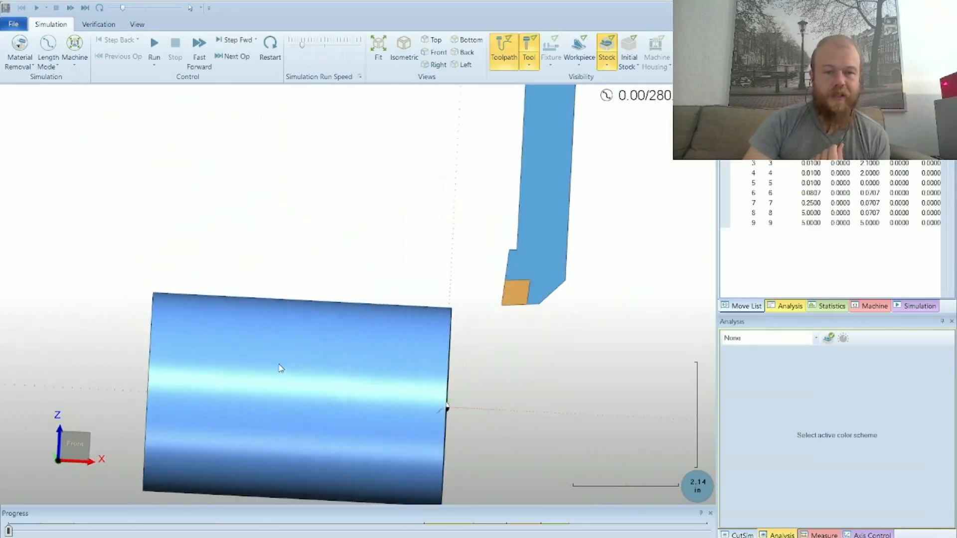
scroll(418, 446, "up", 1)
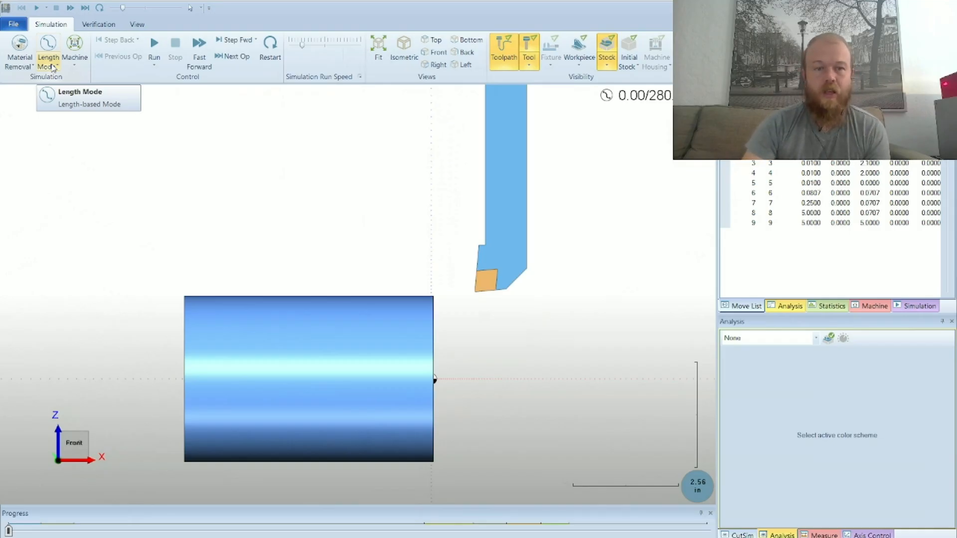
left_click(154, 47)
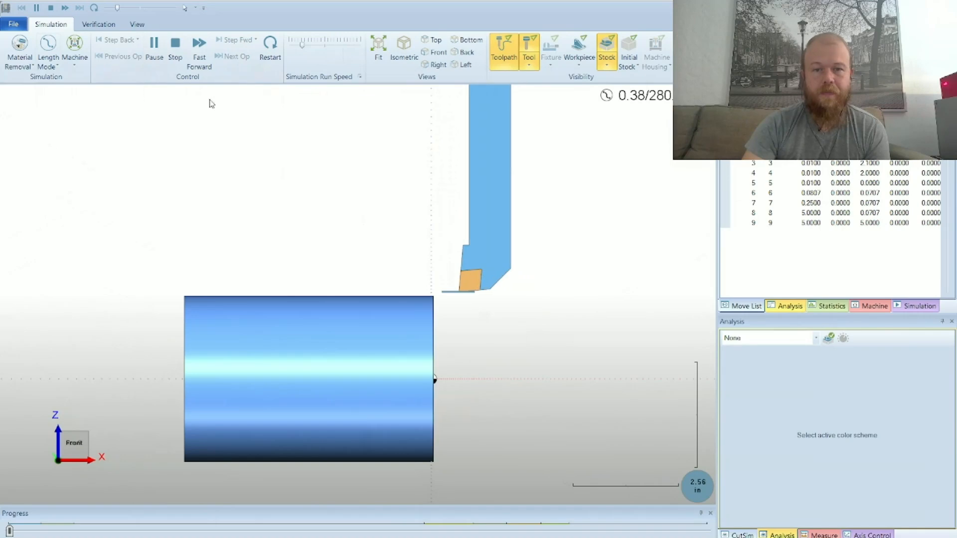
left_click_drag(304, 48, 307, 46)
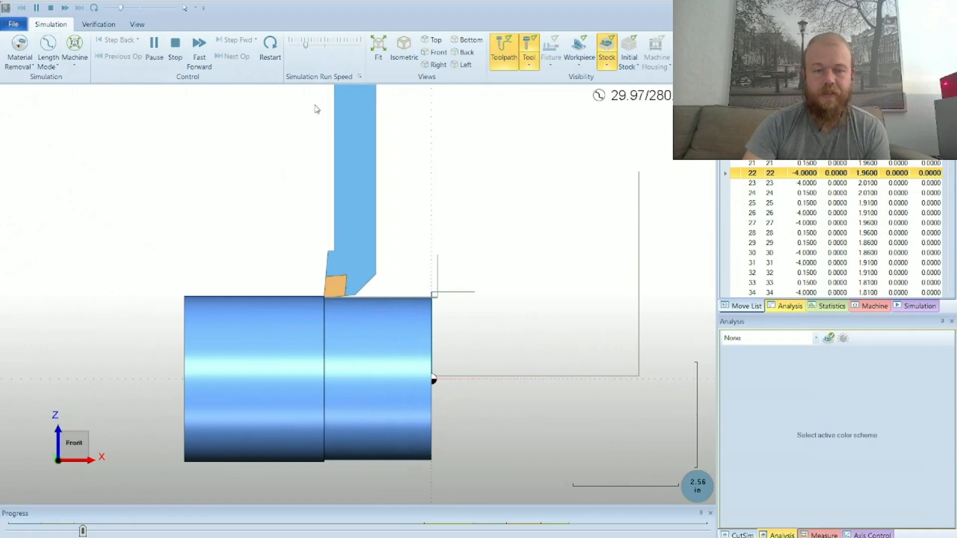
left_click_drag(306, 46, 310, 45)
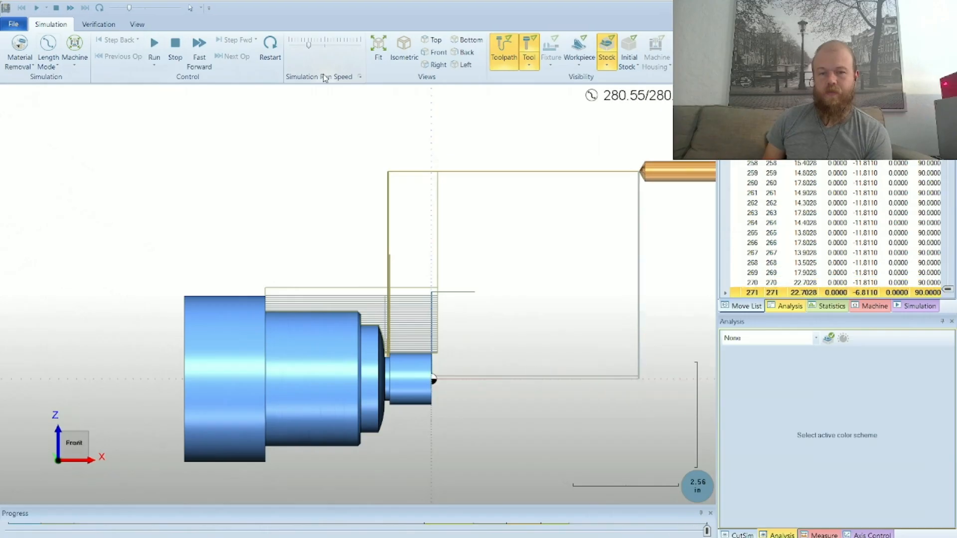
middle_click_drag(457, 327, 438, 354)
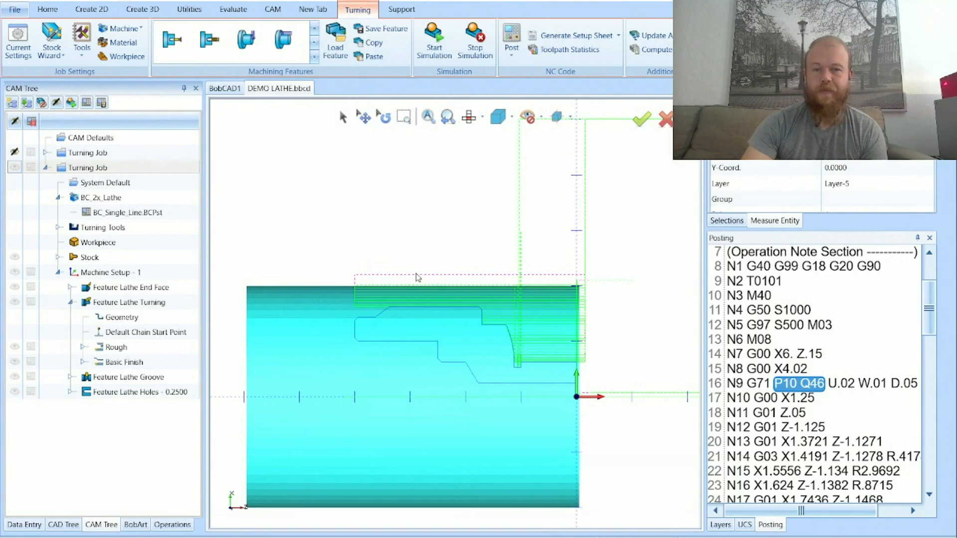
Add a Lathe Cutoff feature to Machine Setup - 1, picking the lower endpoint of the profile's rear vertical edge as its position
scroll(418, 277, "down", 2)
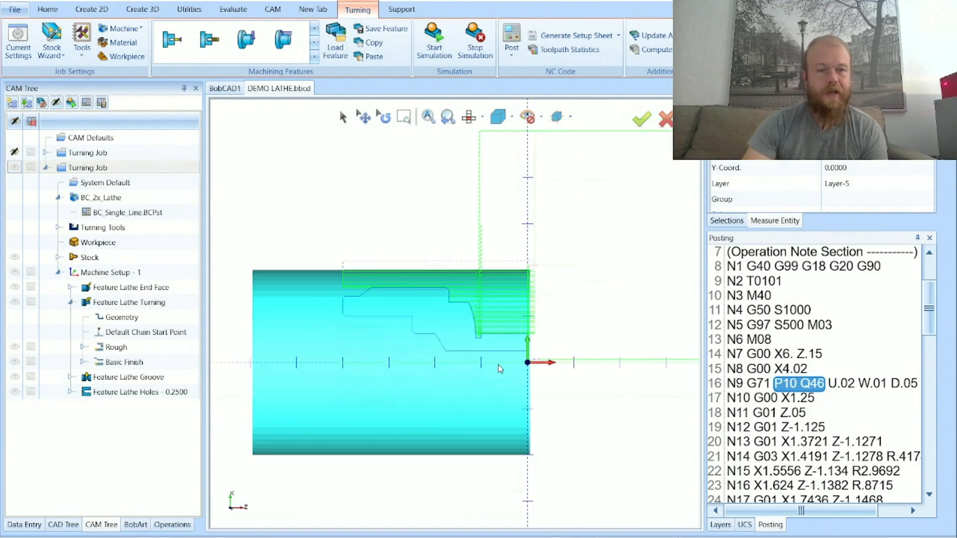
left_click(71, 302)
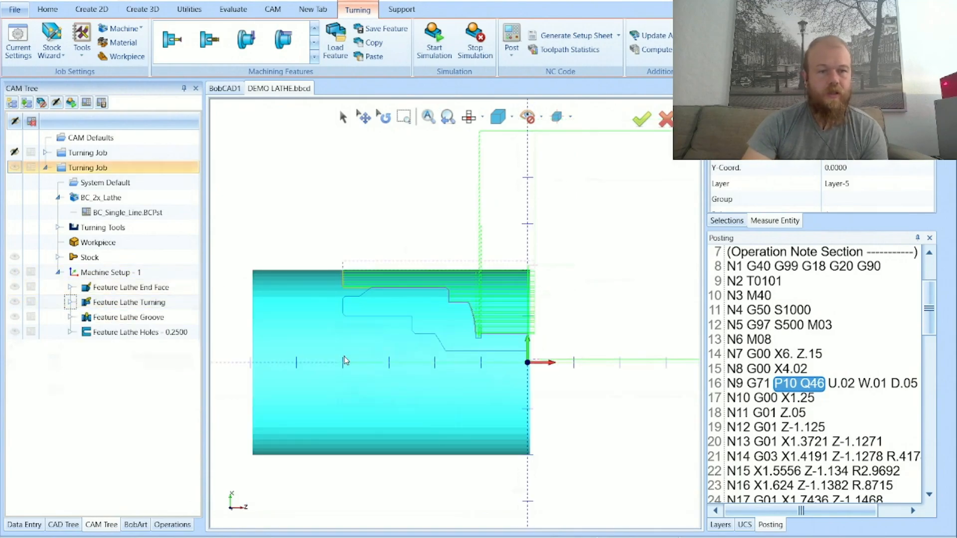
right_click(178, 275)
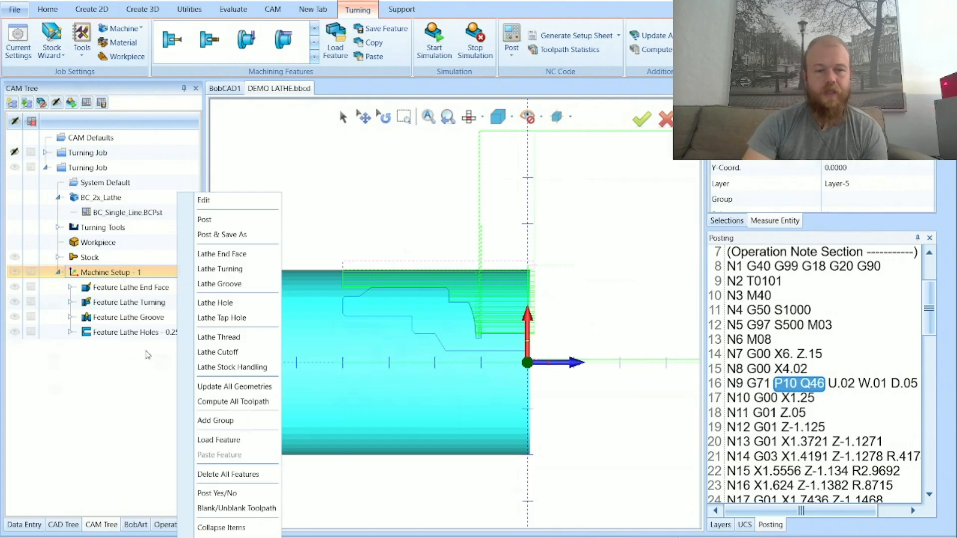
left_click(259, 353)
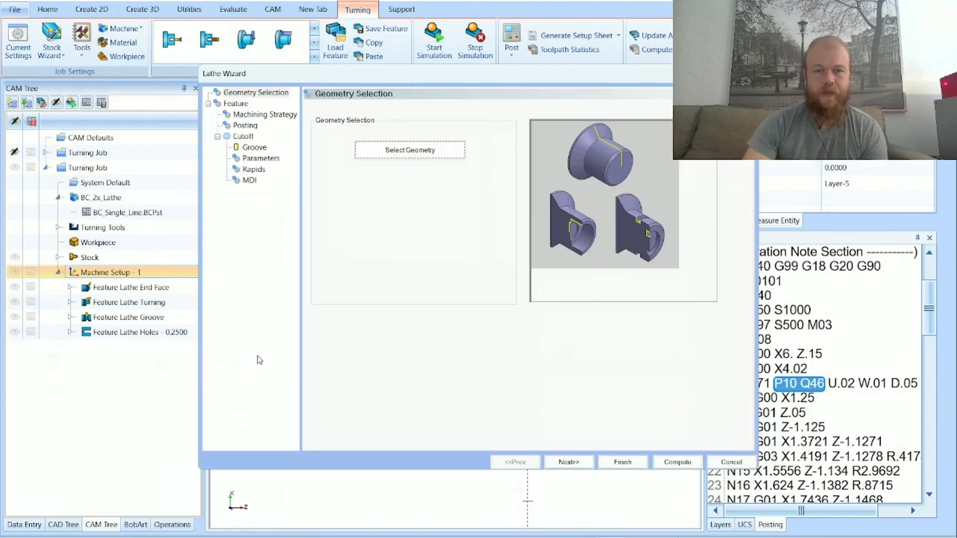
left_click(412, 154)
scroll(345, 309, "up", 4)
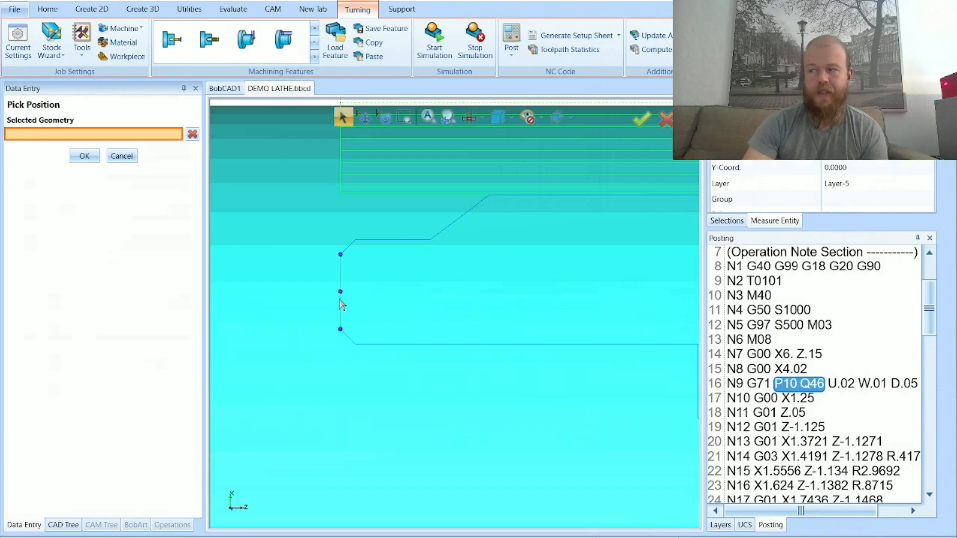
left_click(341, 330)
left_click(84, 156)
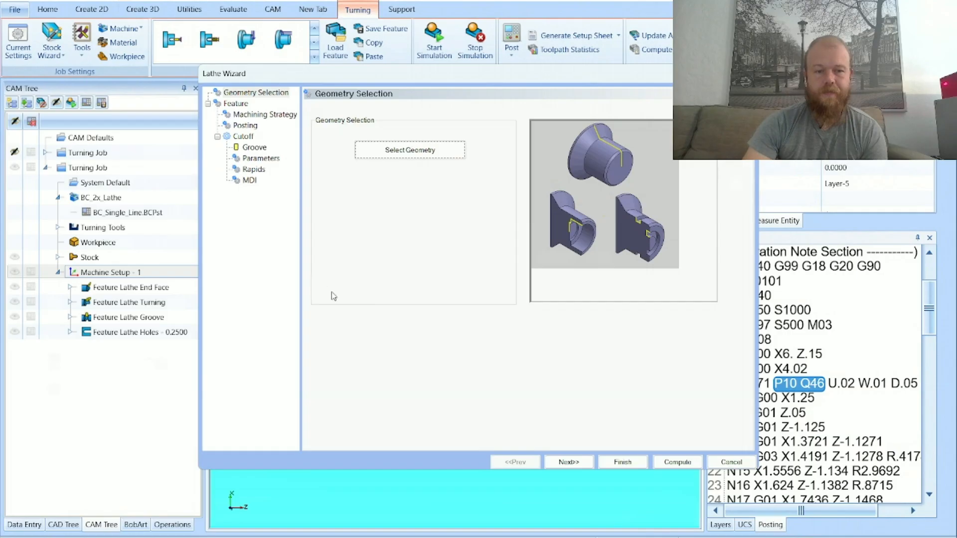
Keep the default feature, strategy and posting settings and assign the 3.25 LENGTH - 1/8 WIDE CUTOFF tool from the Default Tool Library
left_click(568, 461)
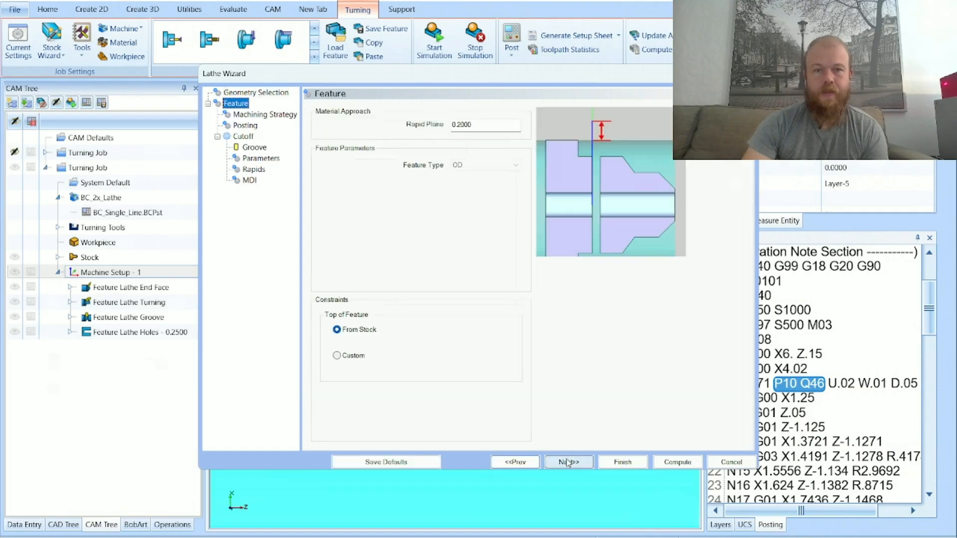
left_click(568, 461)
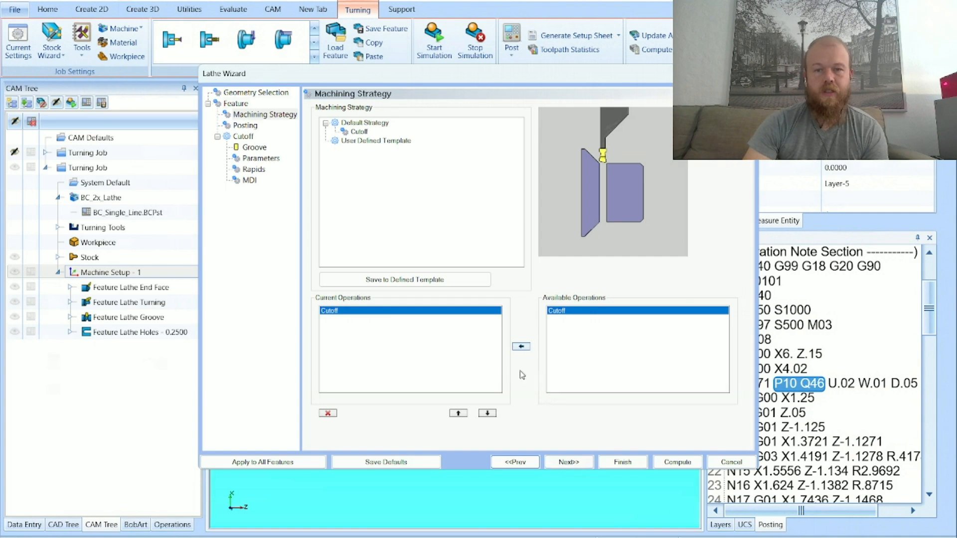
left_click(569, 462)
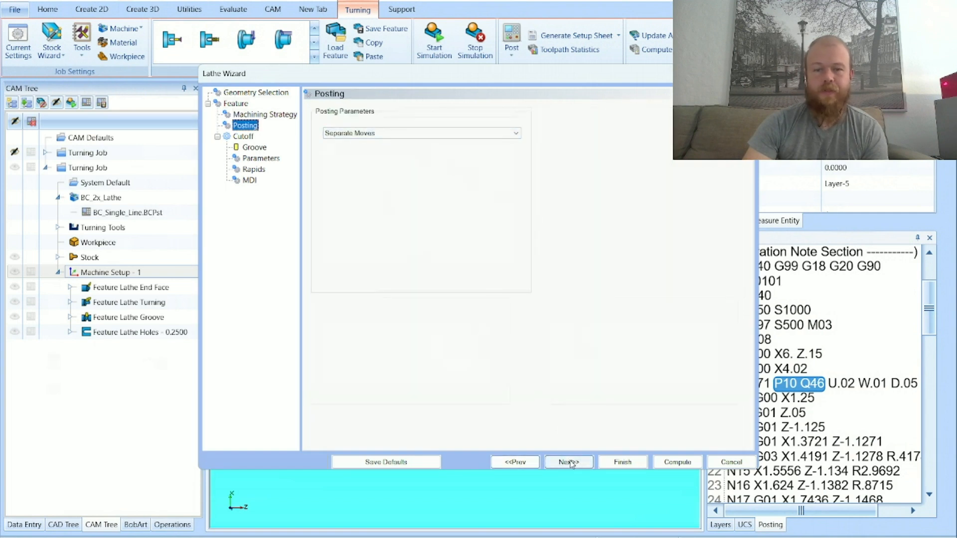
left_click(569, 462)
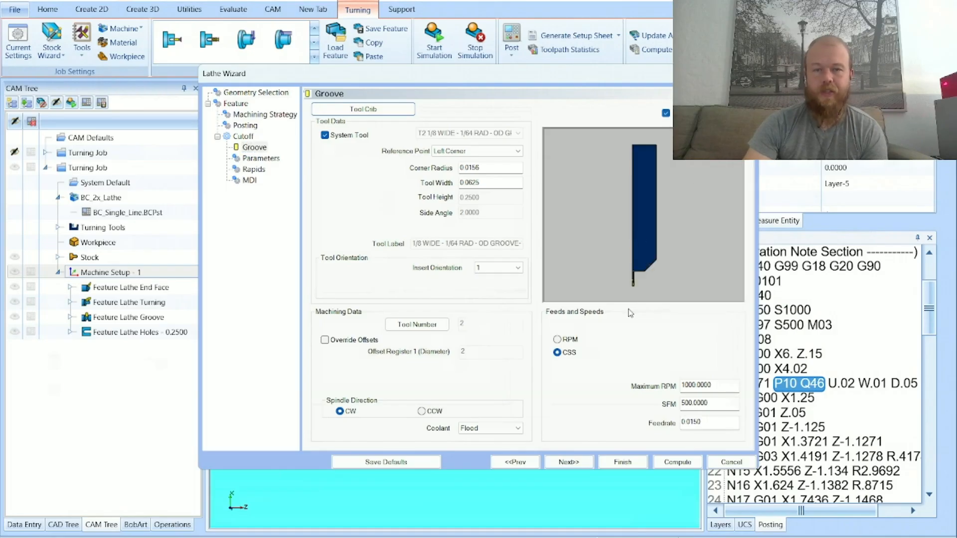
left_click(387, 110)
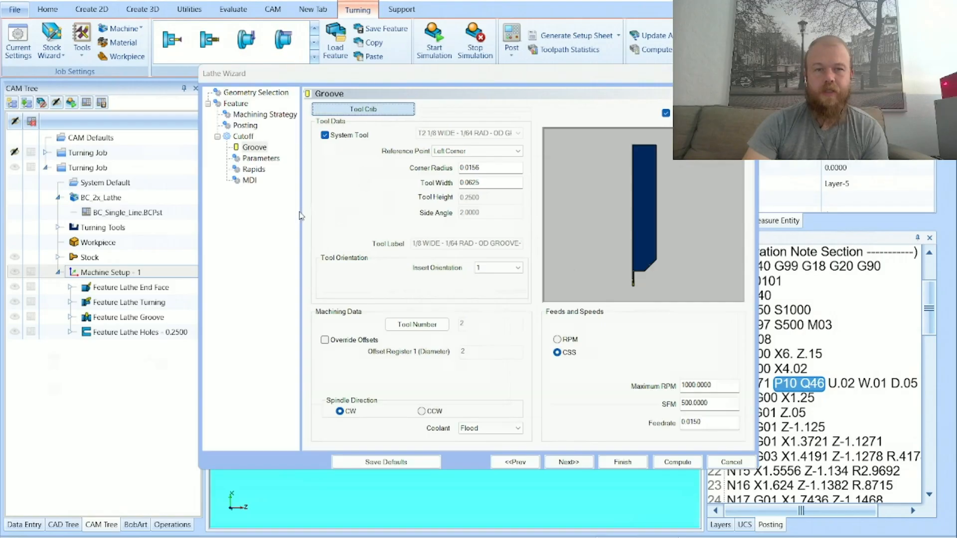
left_click(45, 49)
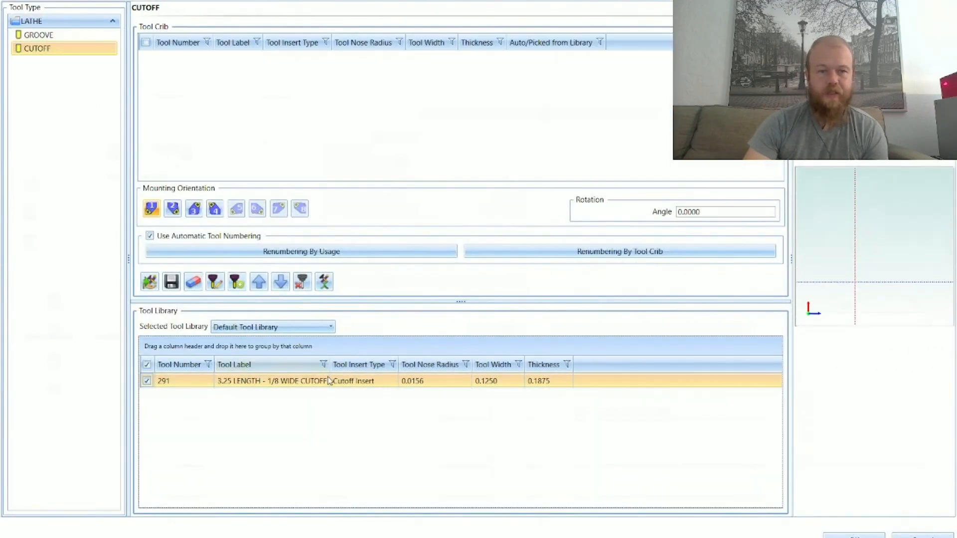
left_click(307, 386)
left_click_drag(349, 381, 455, 216)
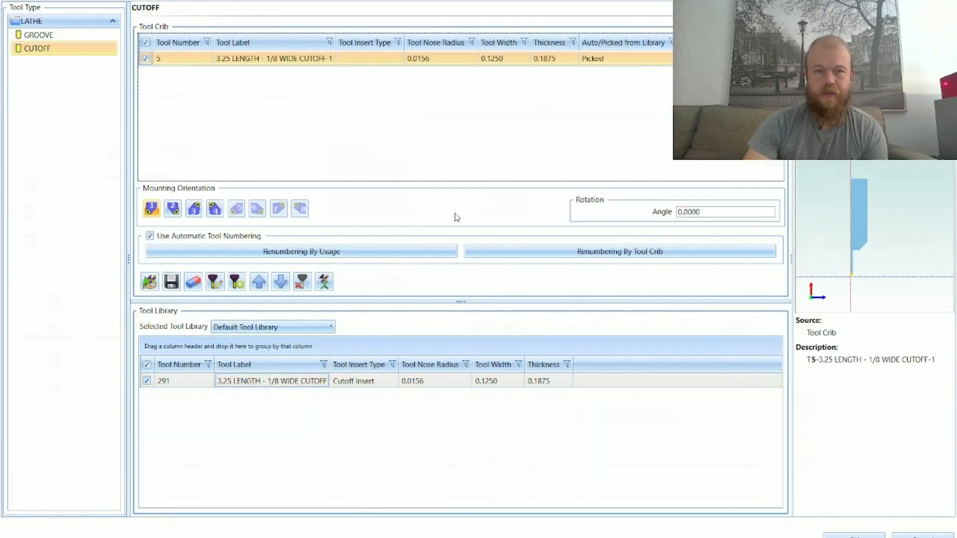
left_click(845, 534)
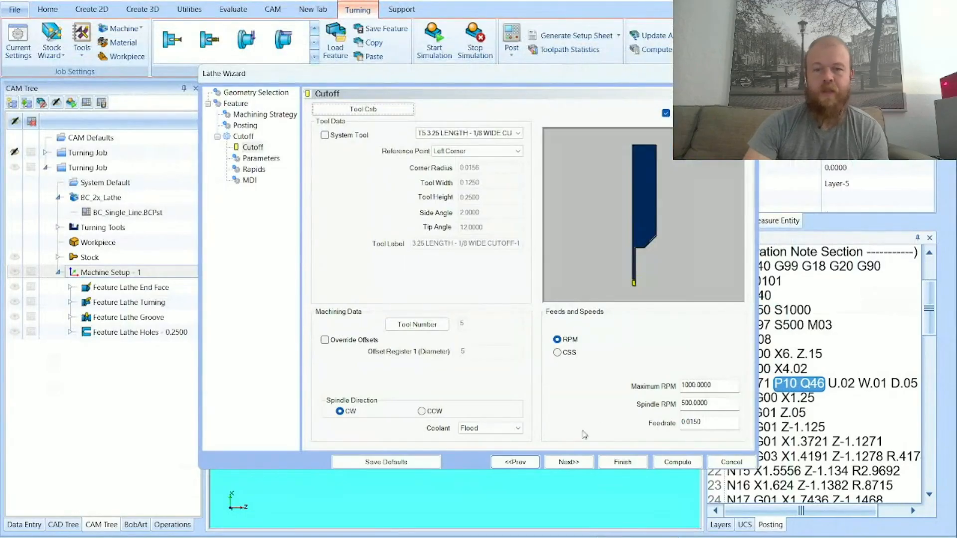
Keep the Cutoff Z and Cutoff X taken from the picked point and compute the cutoff toolpath
left_click(574, 463)
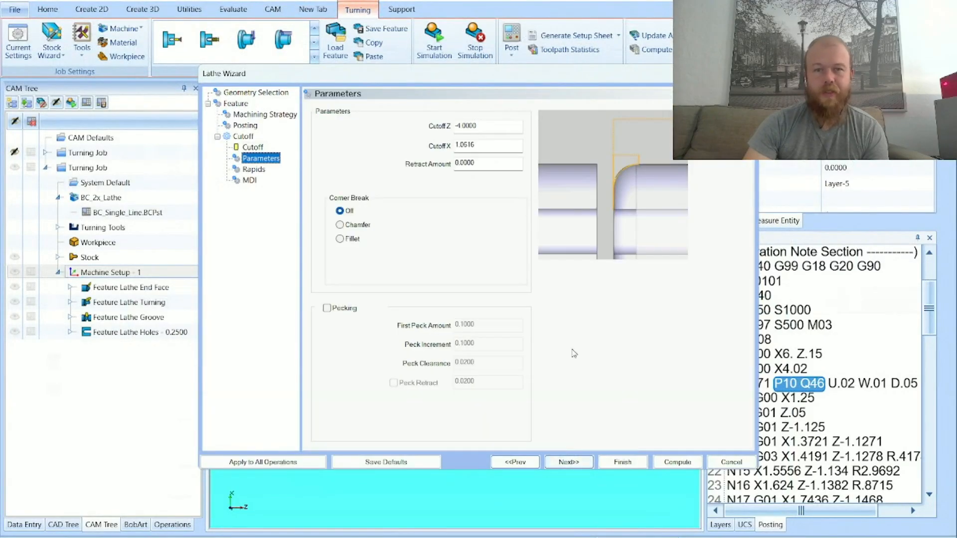
left_click(483, 124)
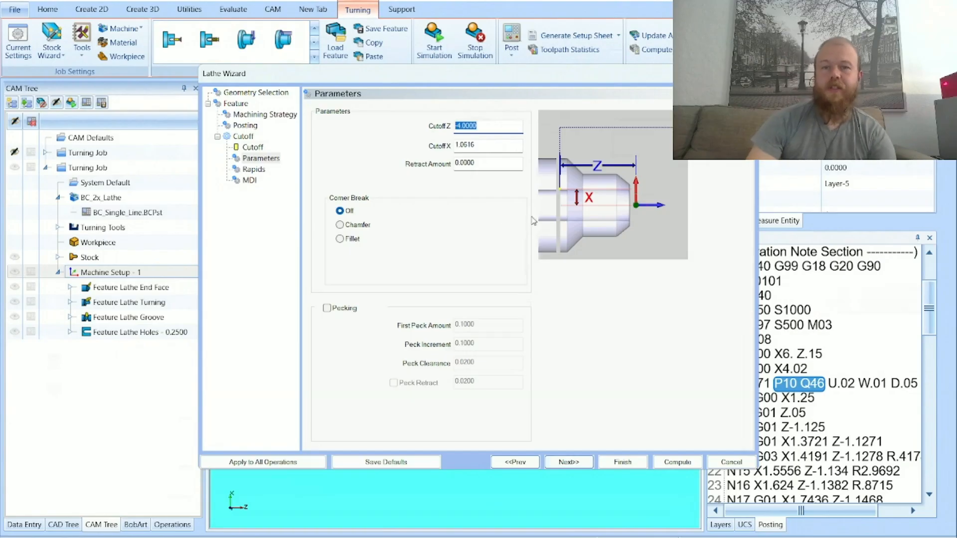
key("Tab")
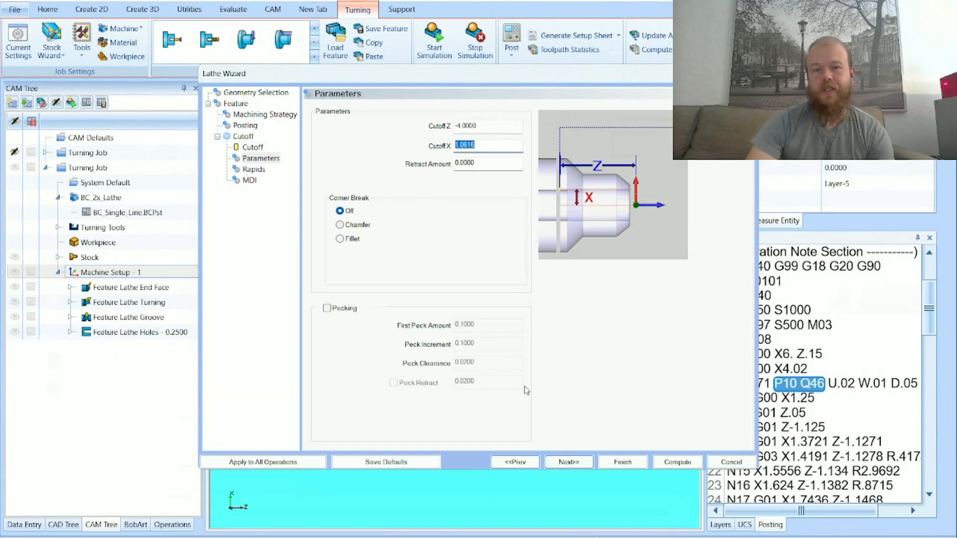
left_click(690, 463)
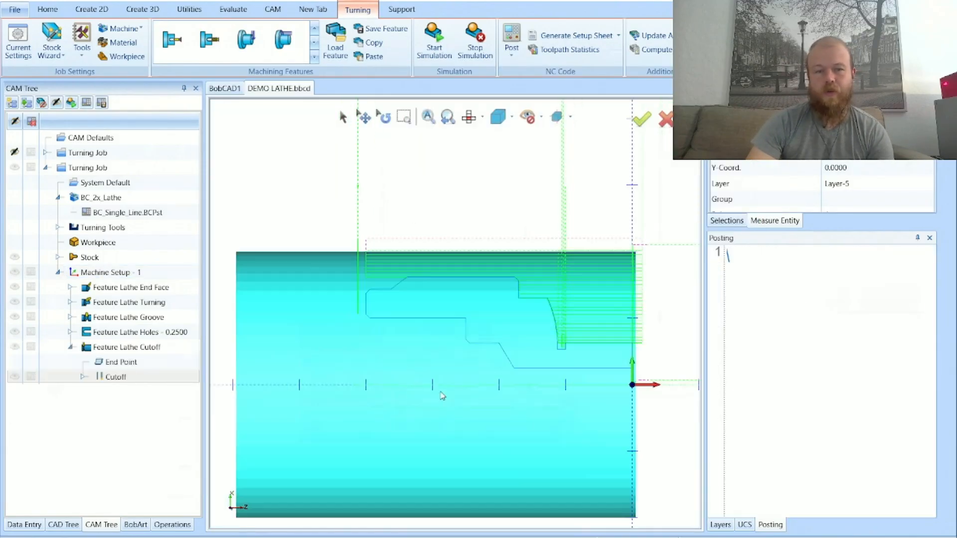
Backplot the Cutoff operation to check how deep the tool reaches
right_click(133, 382)
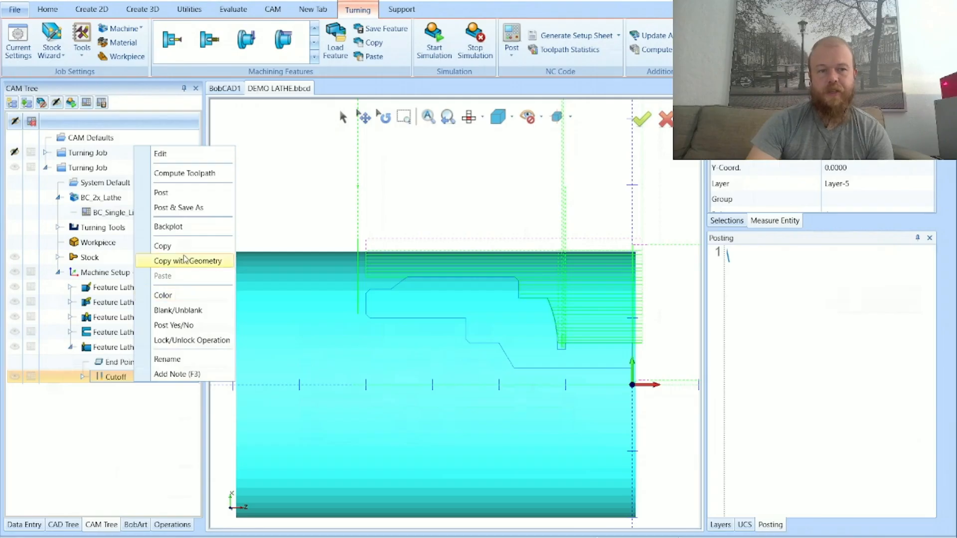
left_click(182, 231)
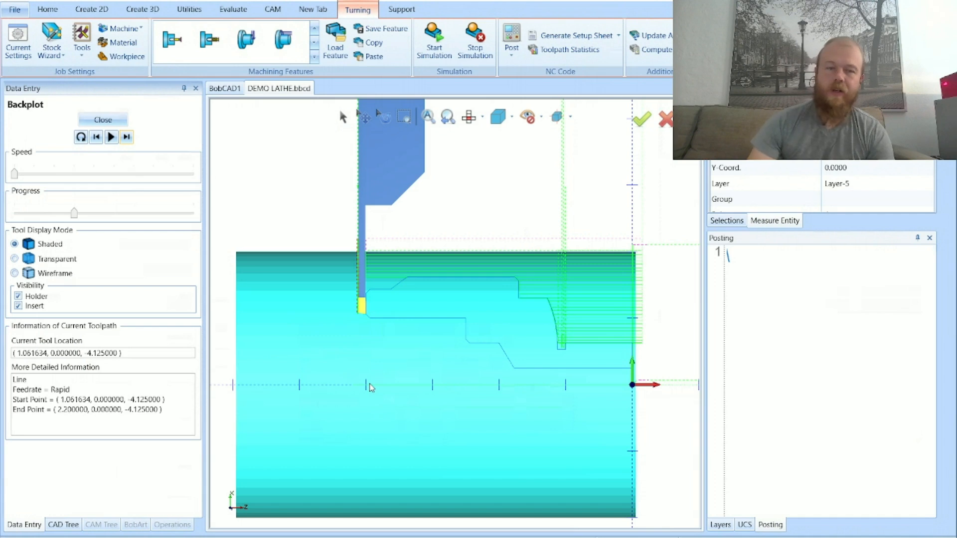
left_click(103, 121)
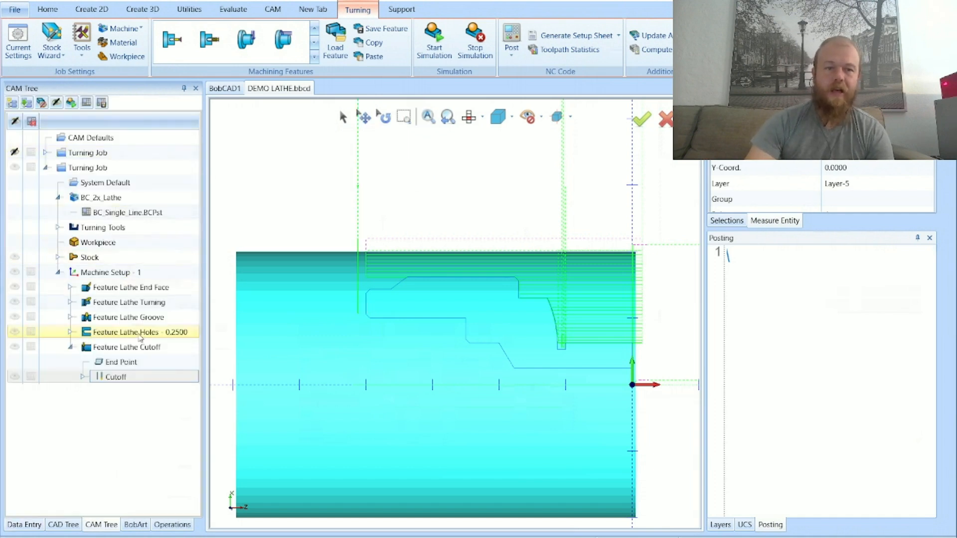
Set the Lathe Cutoff feature's Cutoff X to -.25 and recompute its toolpath
right_click(115, 347)
left_click(172, 2)
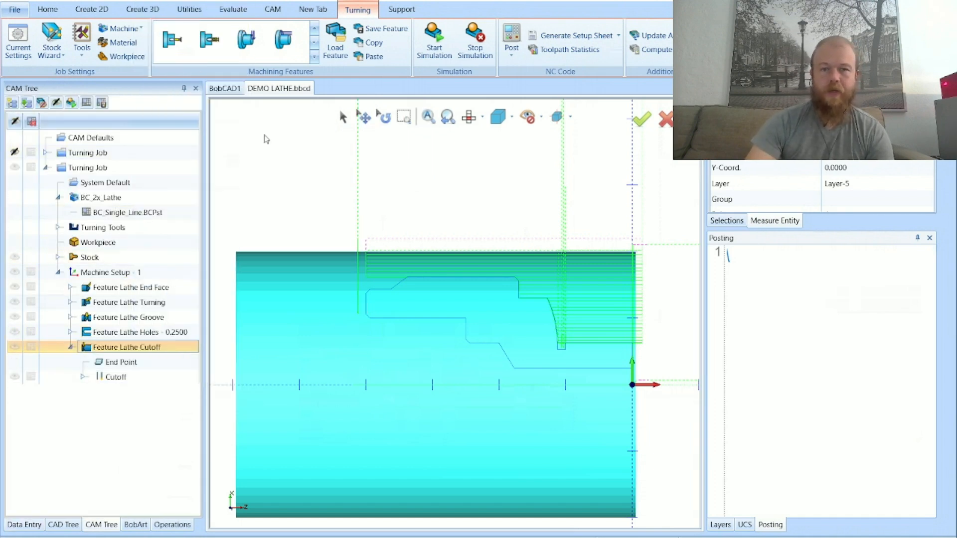
left_click(261, 147)
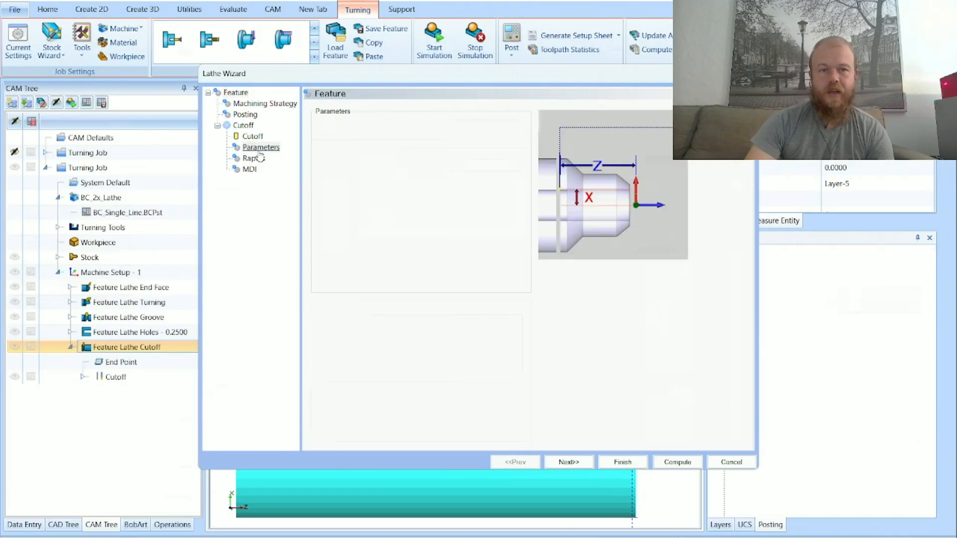
left_click(484, 146)
double_click(483, 146)
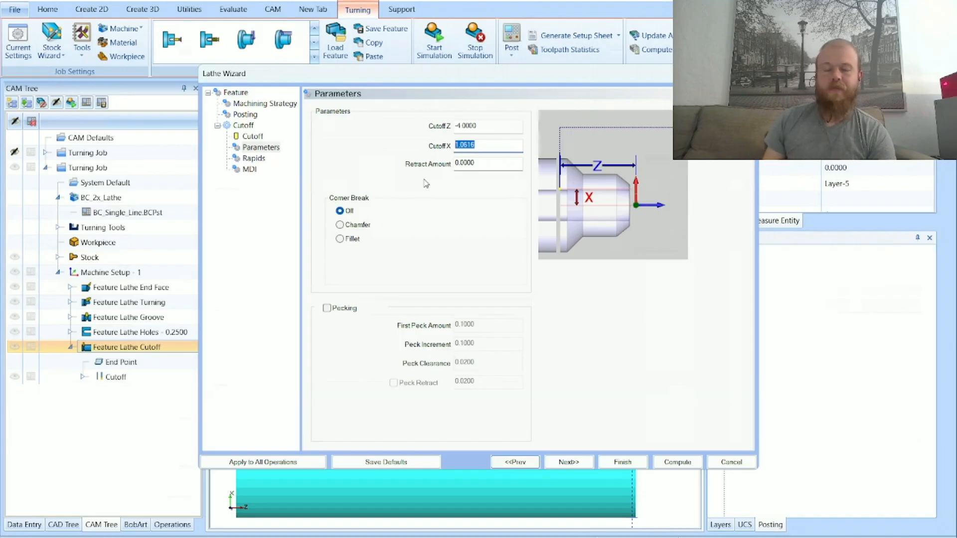
key("BackSpace")
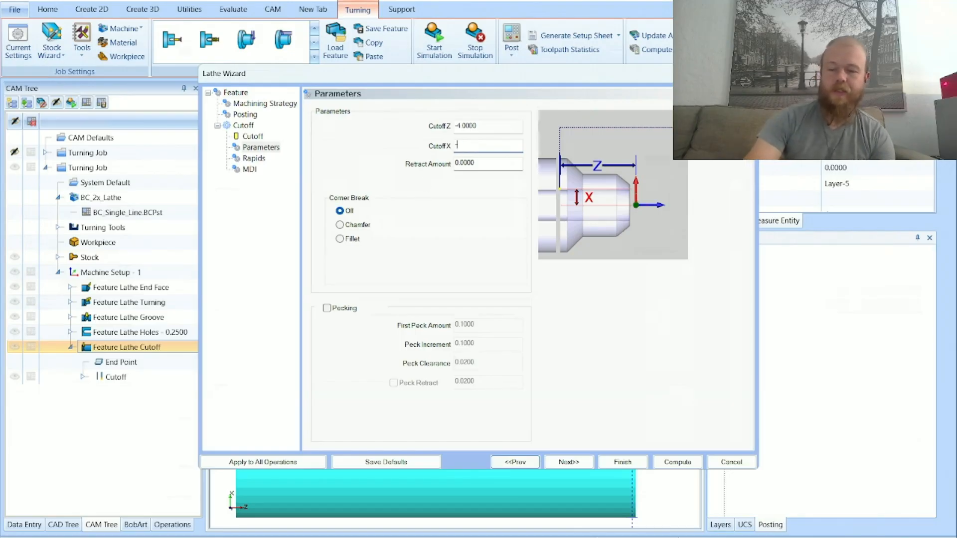
type("-.25")
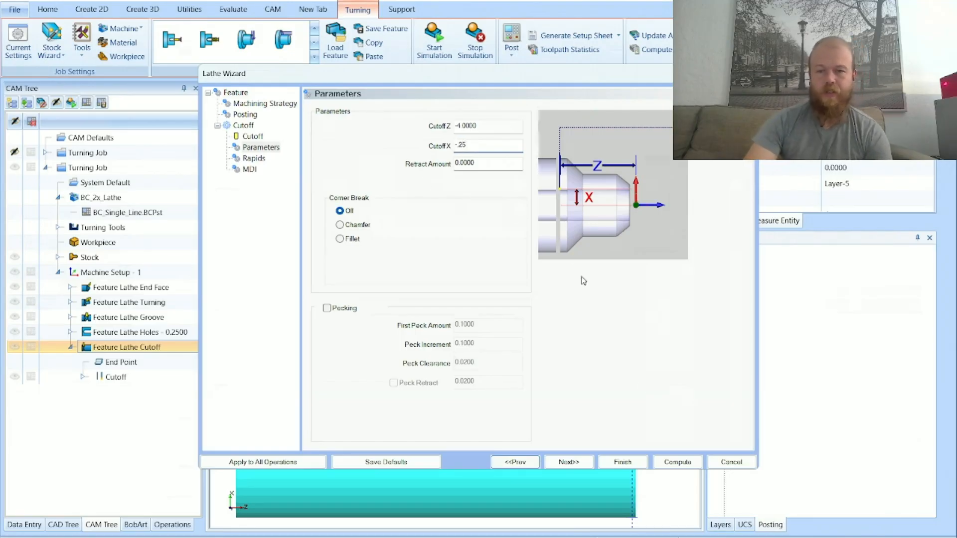
left_click(698, 464)
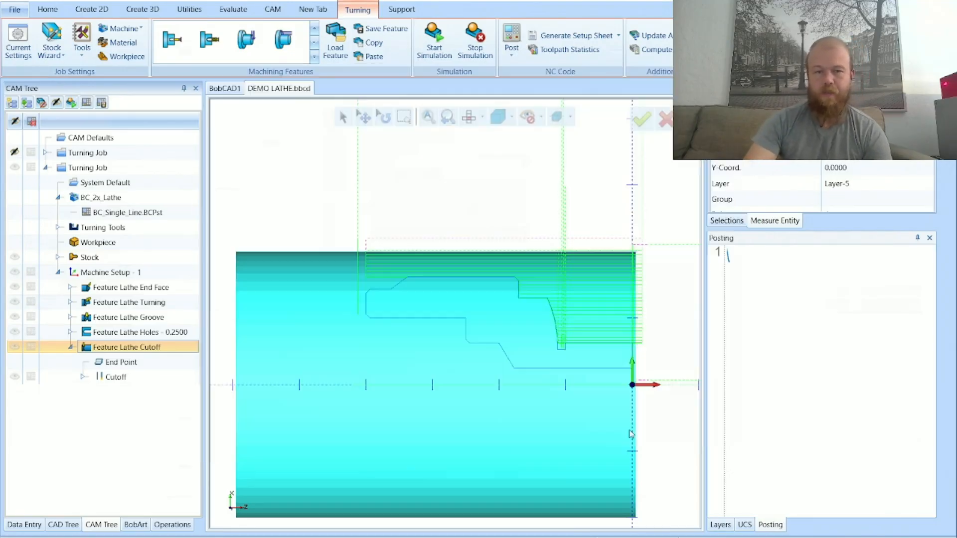
Backplot the recomputed Cutoff operation and examine the insert past the centerline and the holder's clearance to the part profile
left_click(142, 378)
right_click(142, 377)
left_click(187, 216)
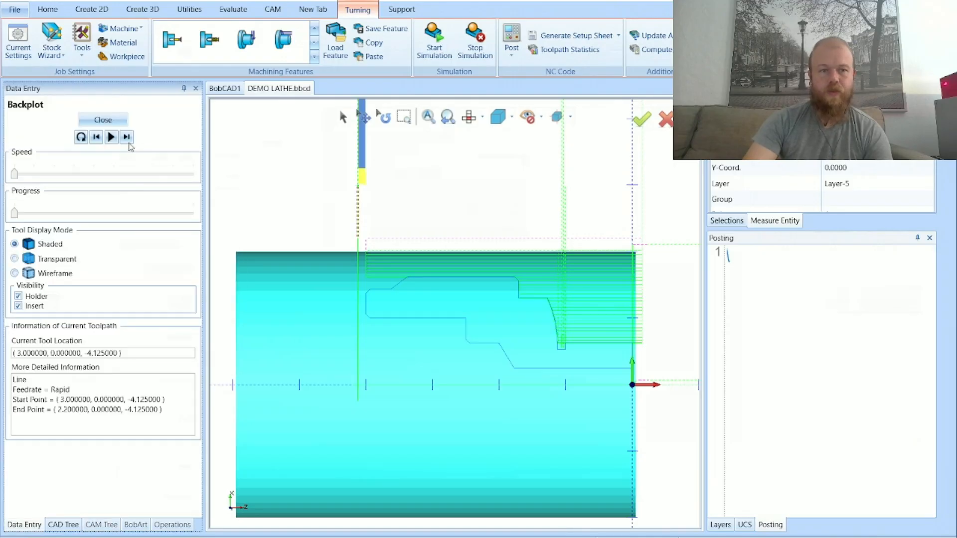
left_click(127, 138)
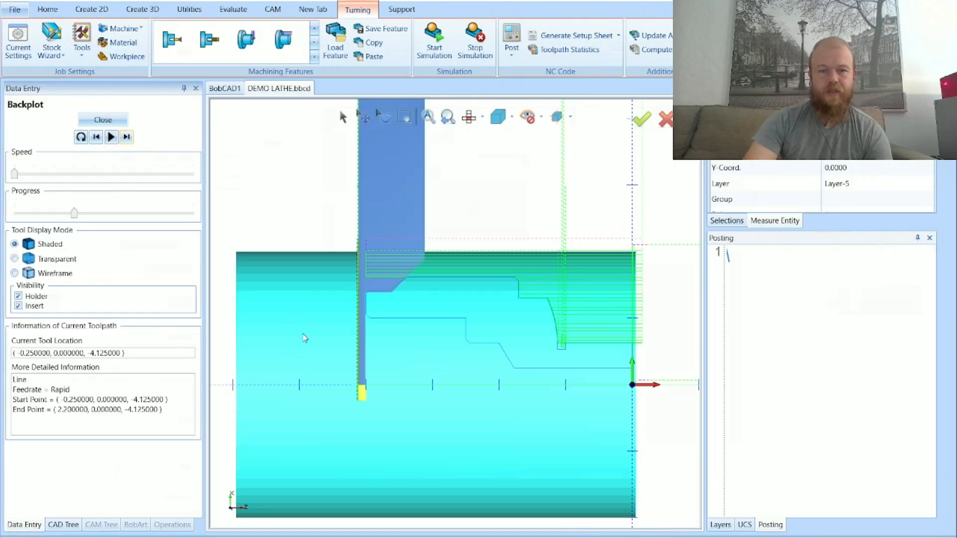
scroll(360, 397, "up", 3)
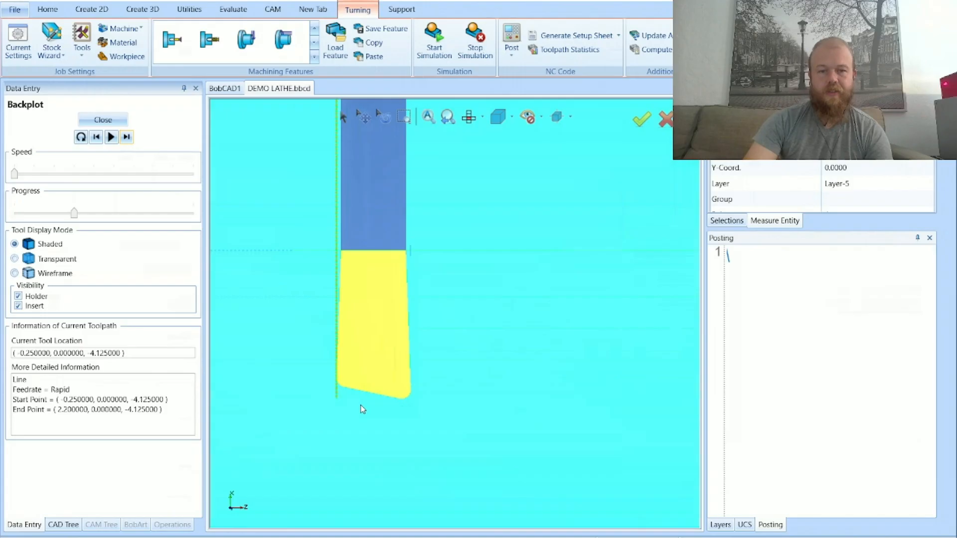
scroll(362, 409, "down", 3)
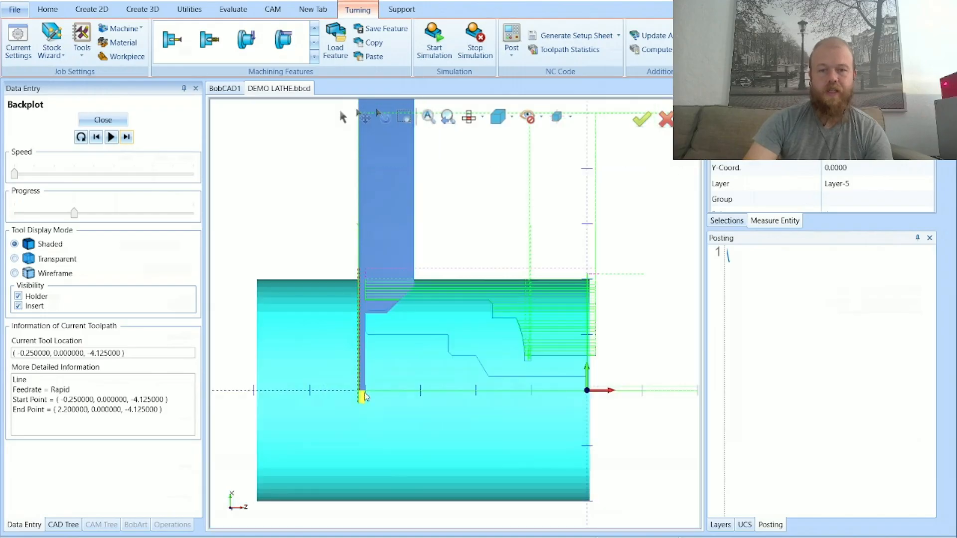
scroll(381, 300, "up", 3)
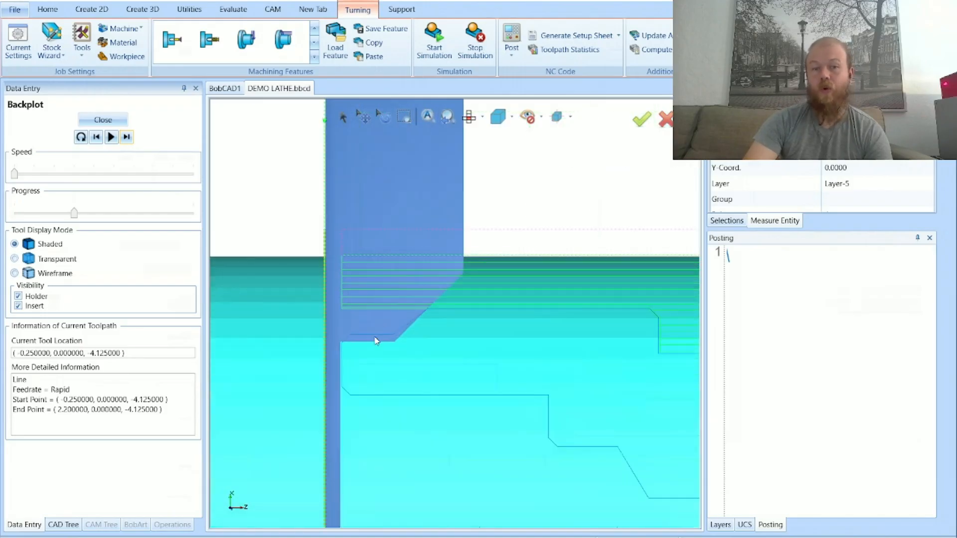
scroll(377, 341, "up", 2)
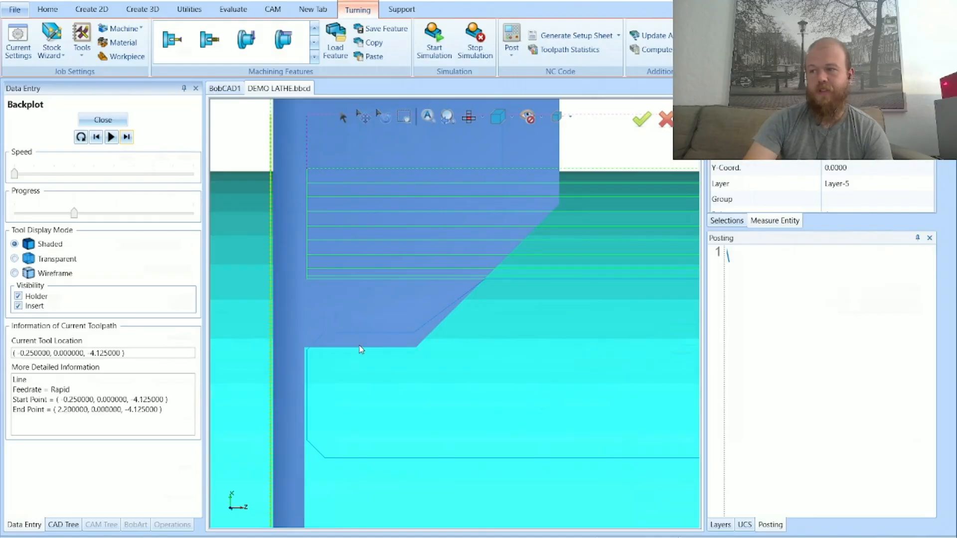
scroll(362, 349, "down", 5)
left_click(101, 121)
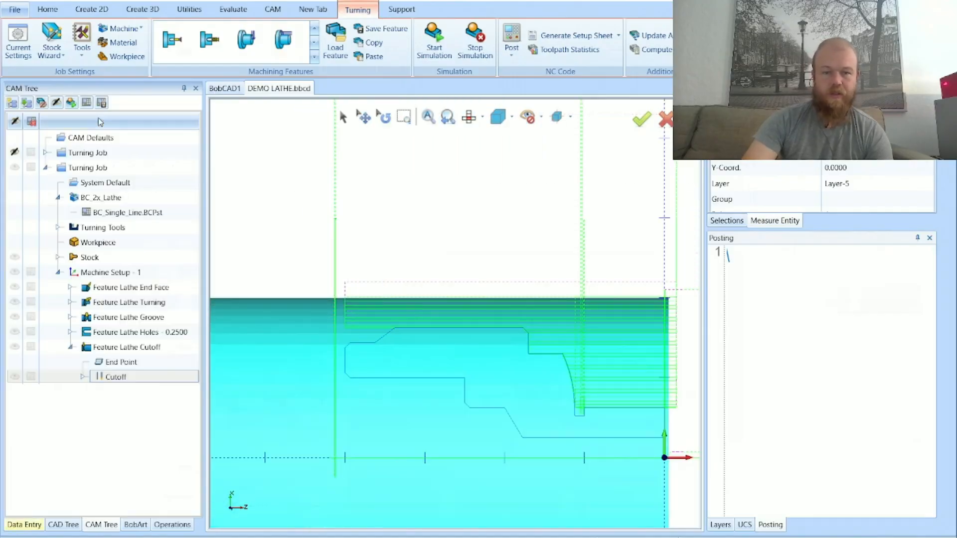
Set dimension A of the Lathe Cutoff tool's holder to 2 and recompute the feature's toolpath
double_click(127, 347)
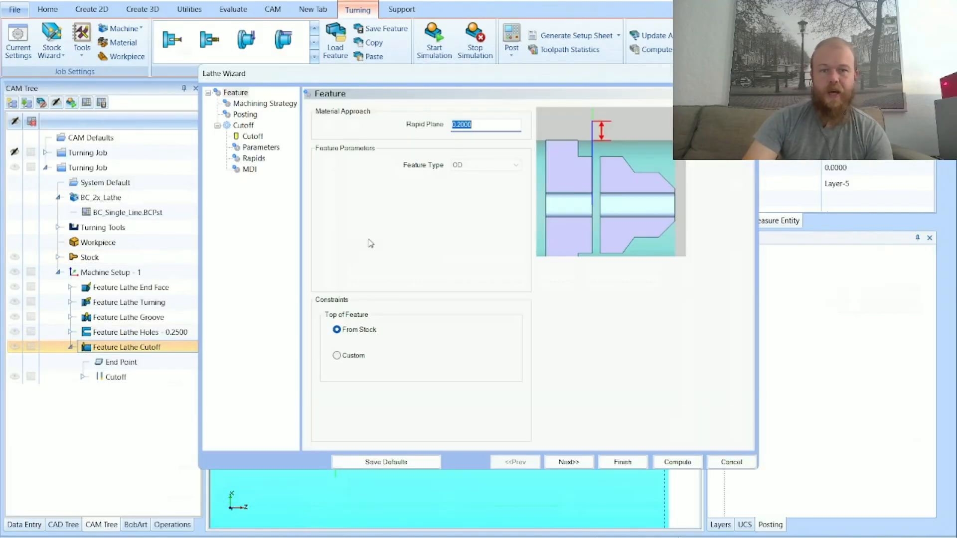
left_click(267, 137)
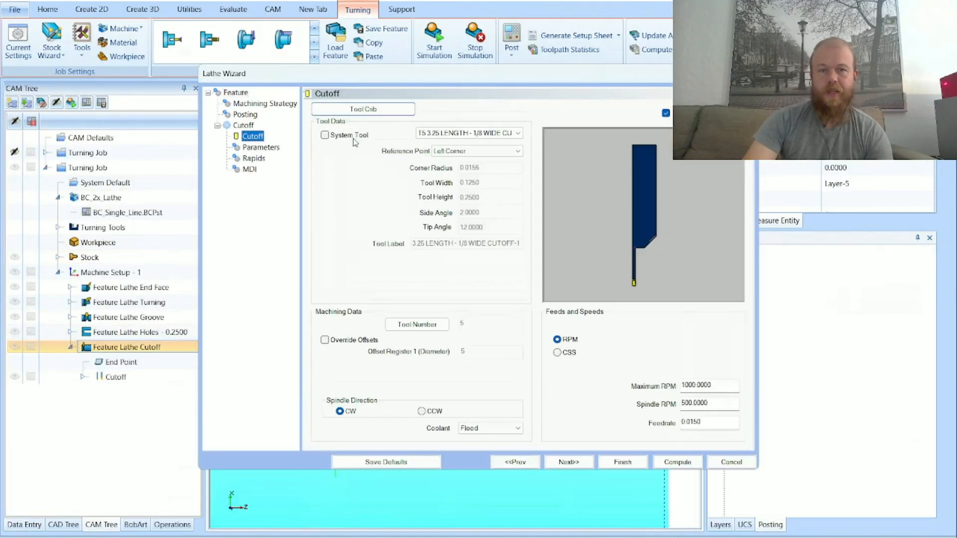
left_click(360, 111)
left_click(308, 61)
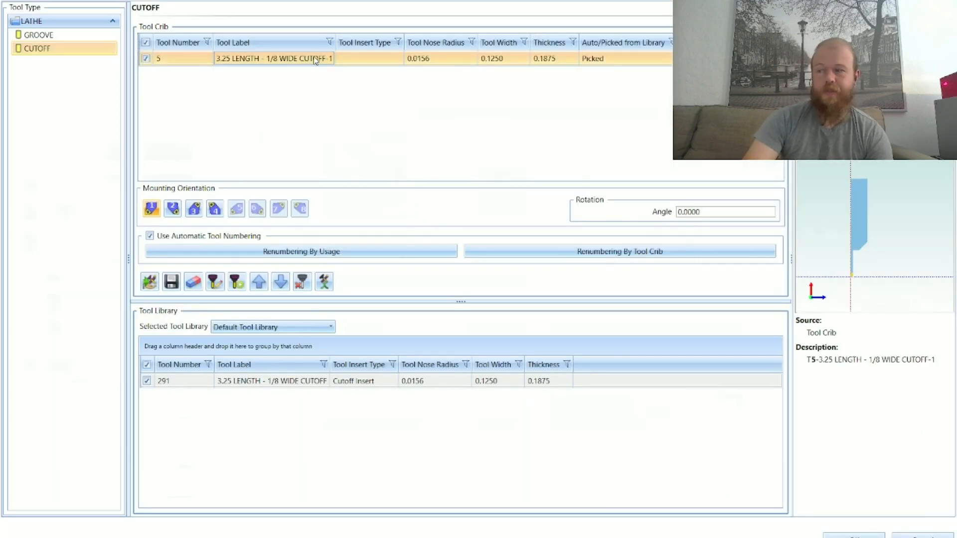
double_click(314, 59)
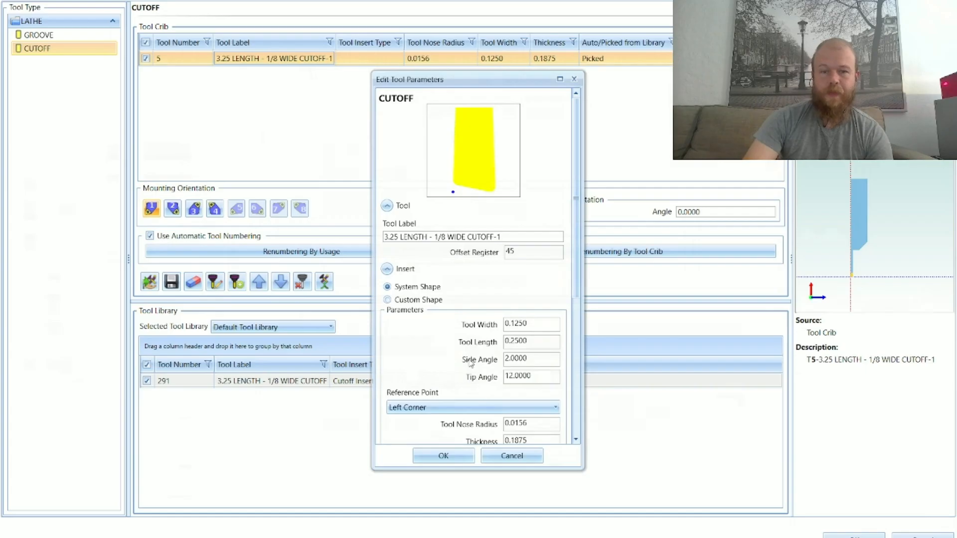
scroll(470, 363, "down", 5)
left_click(459, 252)
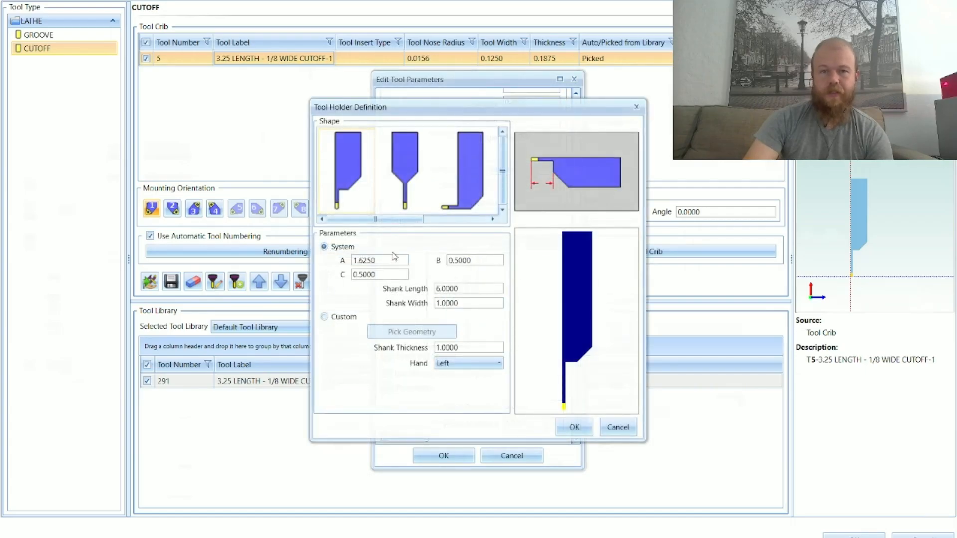
left_click_drag(383, 262, 352, 261)
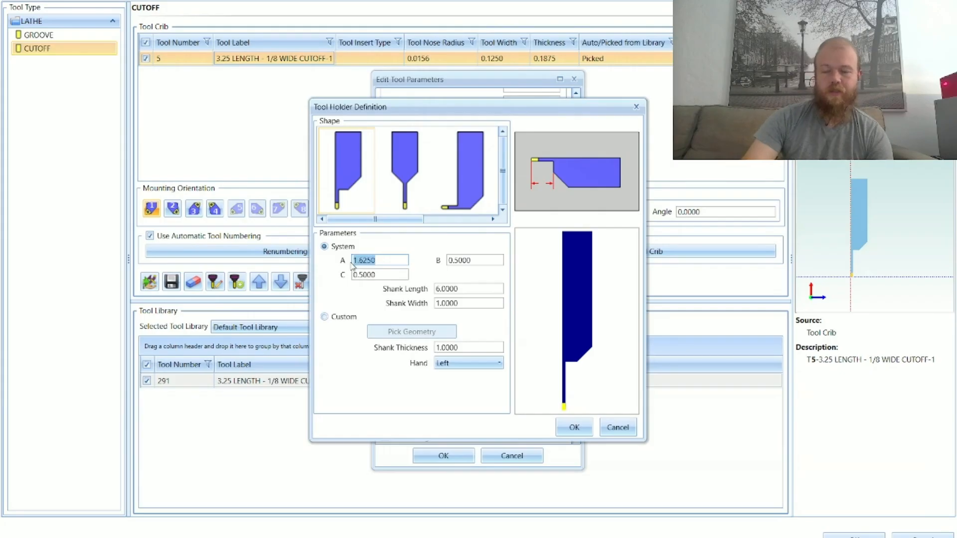
type("2")
key("Tab")
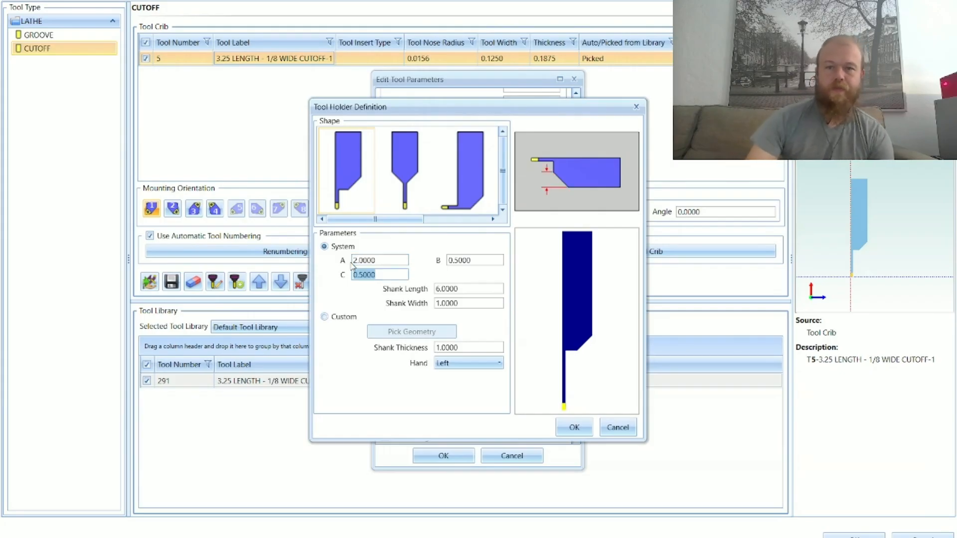
left_click(574, 430)
left_click(448, 456)
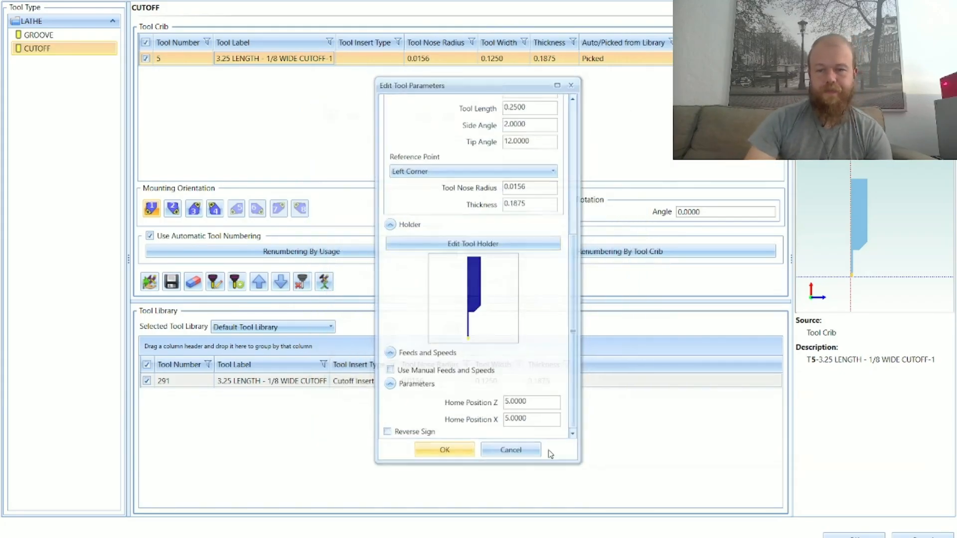
left_click(854, 536)
left_click(676, 462)
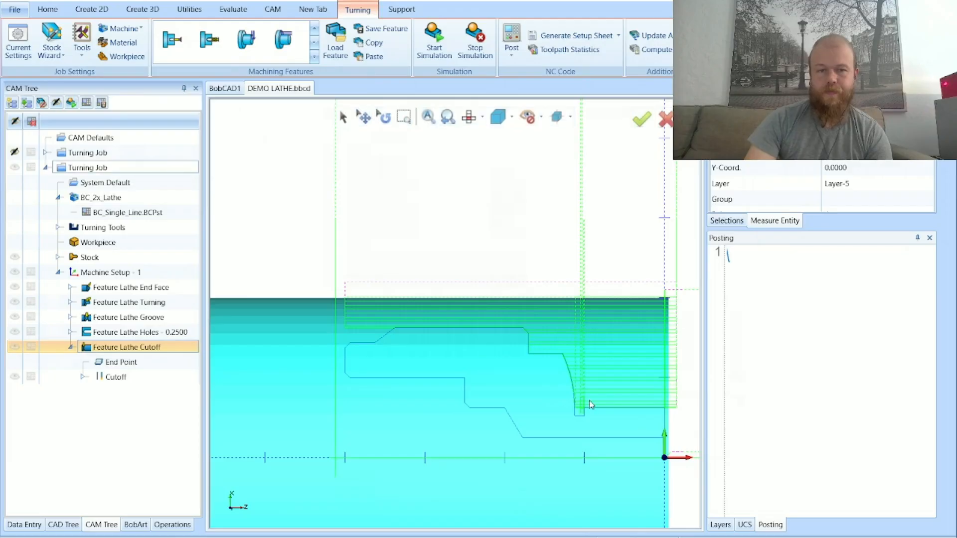
Backplot the recomputed Cutoff operation and examine the longer holder's clearance to the part profile at full depth
scroll(385, 330, "down", 2)
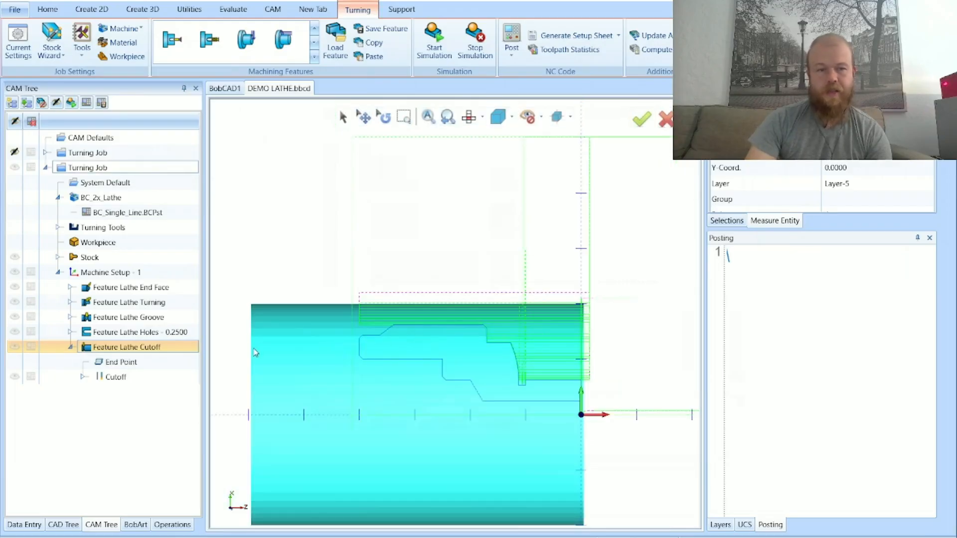
right_click(186, 378)
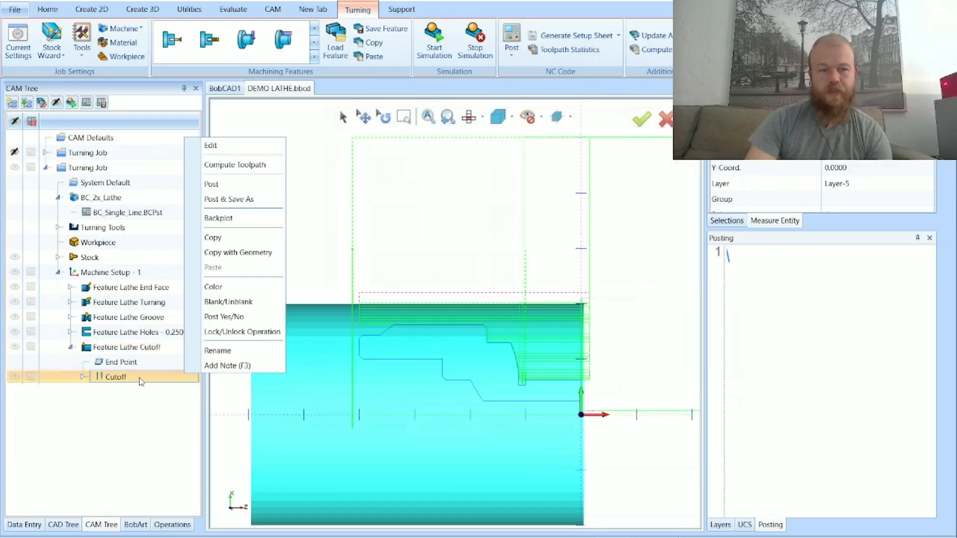
left_click(220, 217)
left_click(127, 137)
left_click(127, 138)
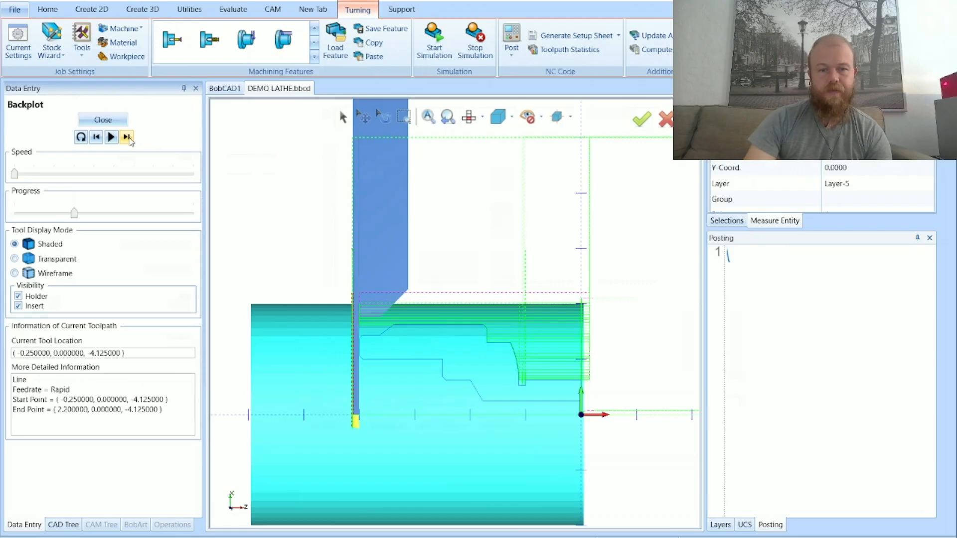
scroll(374, 307, "up", 3)
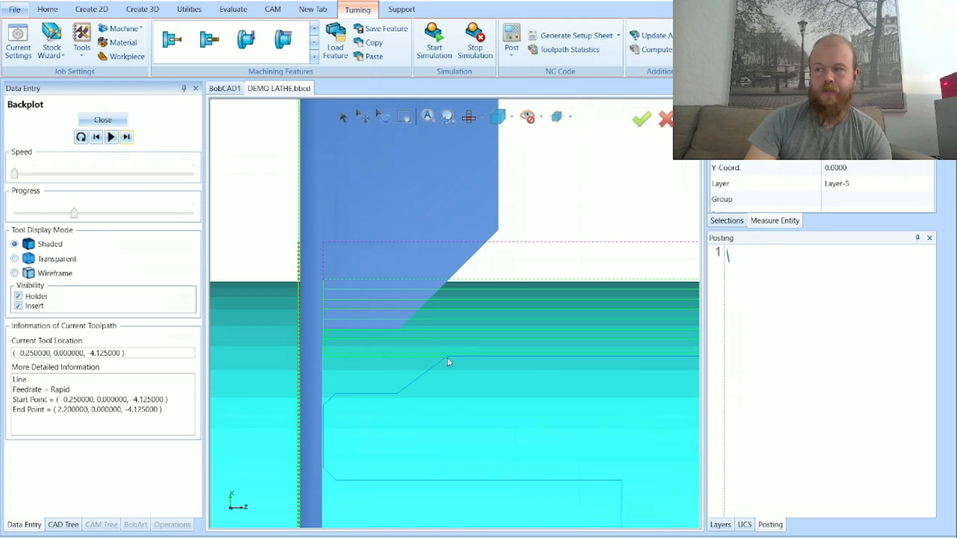
scroll(322, 213, "down", 4)
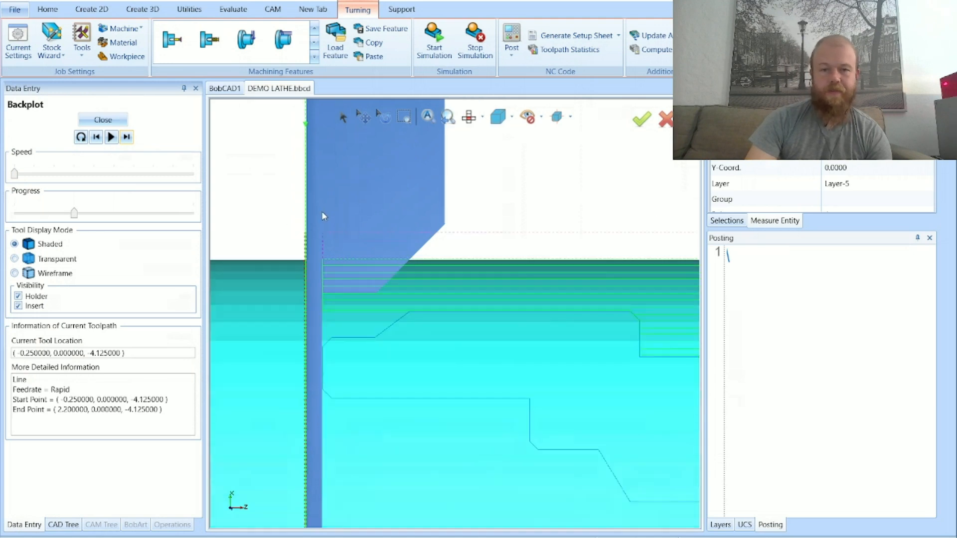
left_click(127, 137)
left_click(103, 120)
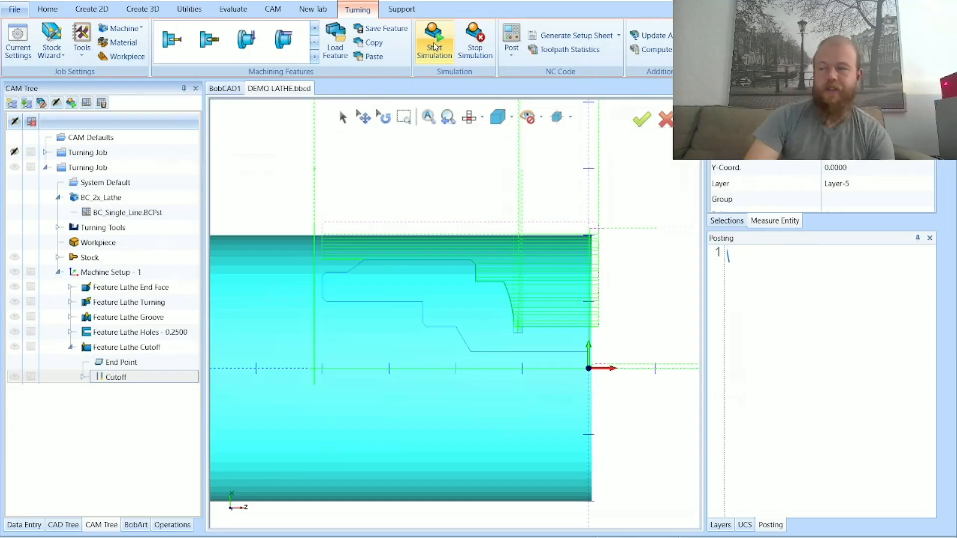
Simulate the turning job from the front view and pause it during the turning passes
left_click(434, 46)
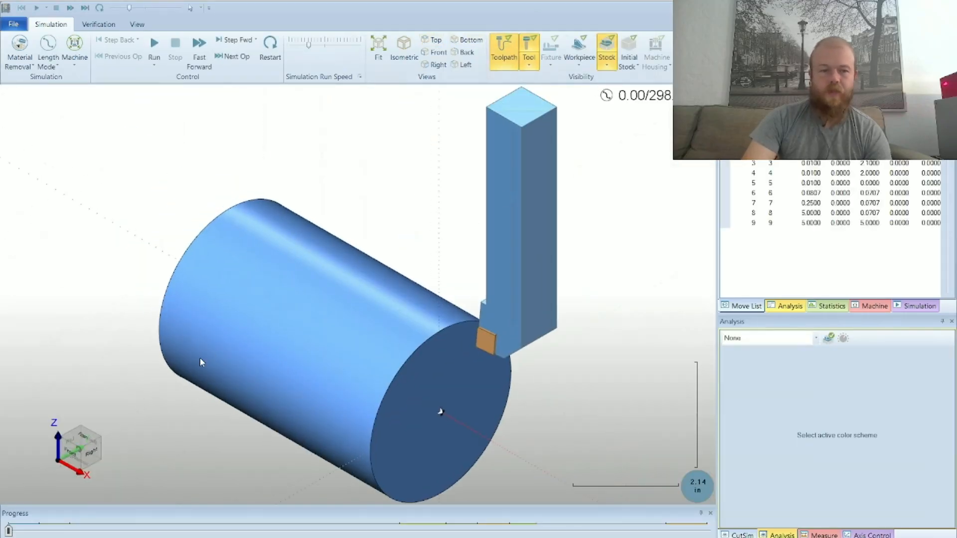
left_click(71, 456)
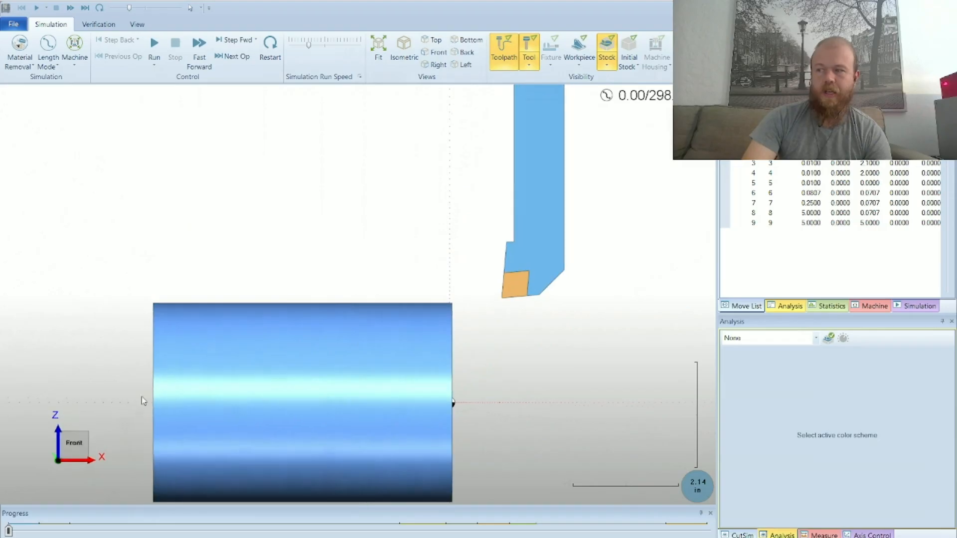
scroll(285, 325, "up", 1)
scroll(286, 324, "down", 2)
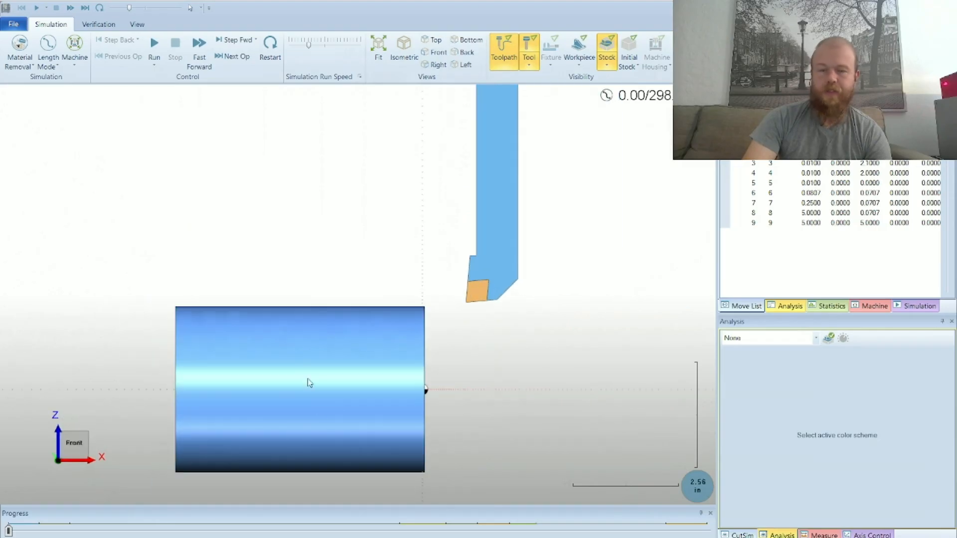
scroll(321, 479, "up", 1)
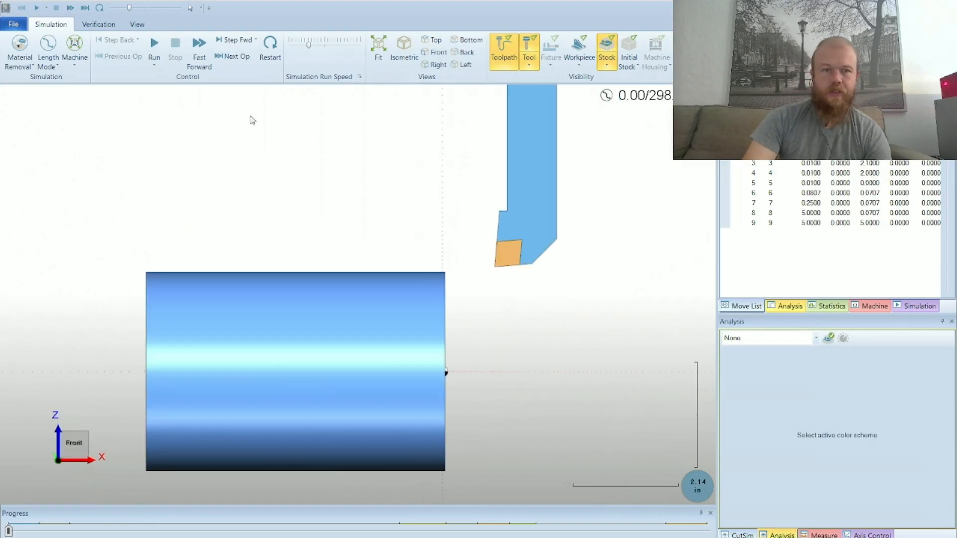
left_click(156, 48)
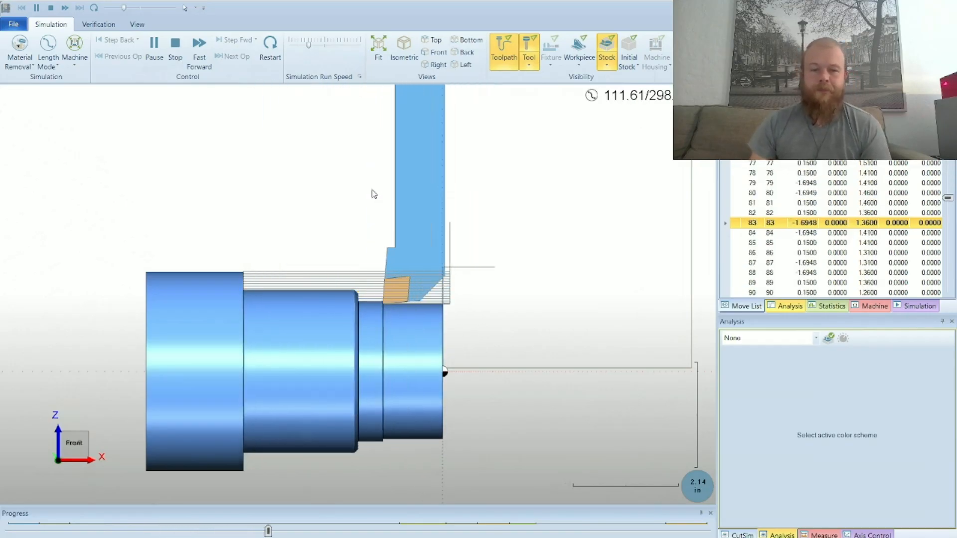
left_click(154, 45)
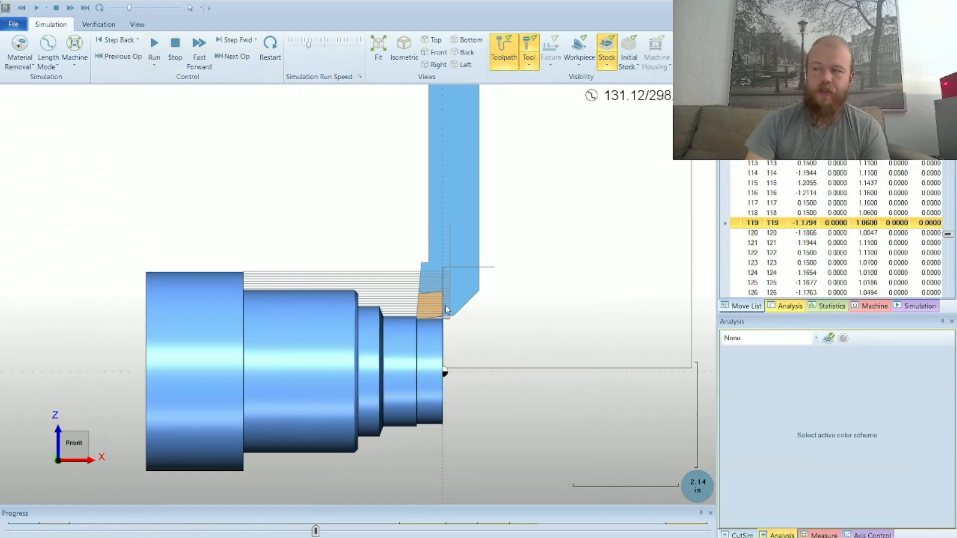
Skip through the remaining simulated operations to the cutoff, play it at a slower run speed, and exit the simulation
left_click(234, 57)
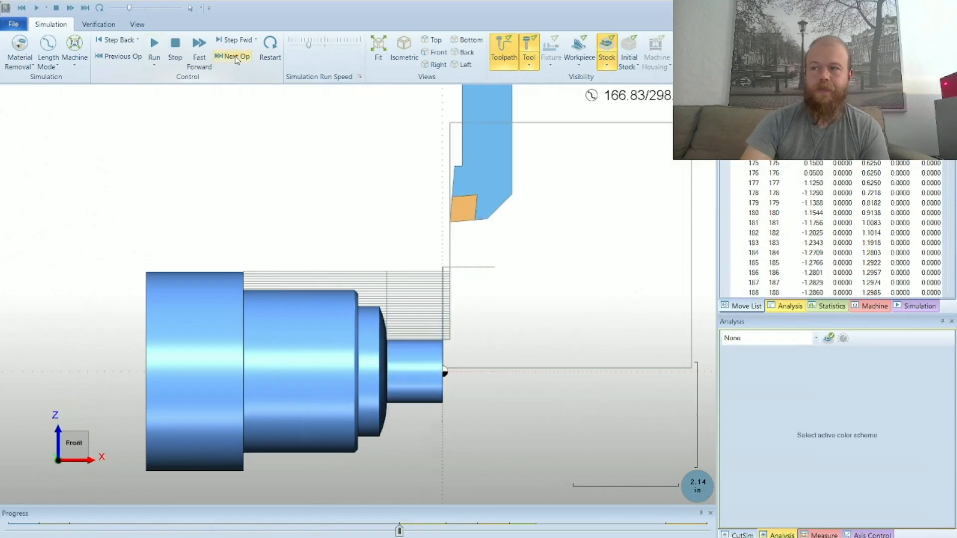
left_click(234, 56)
left_click(234, 57)
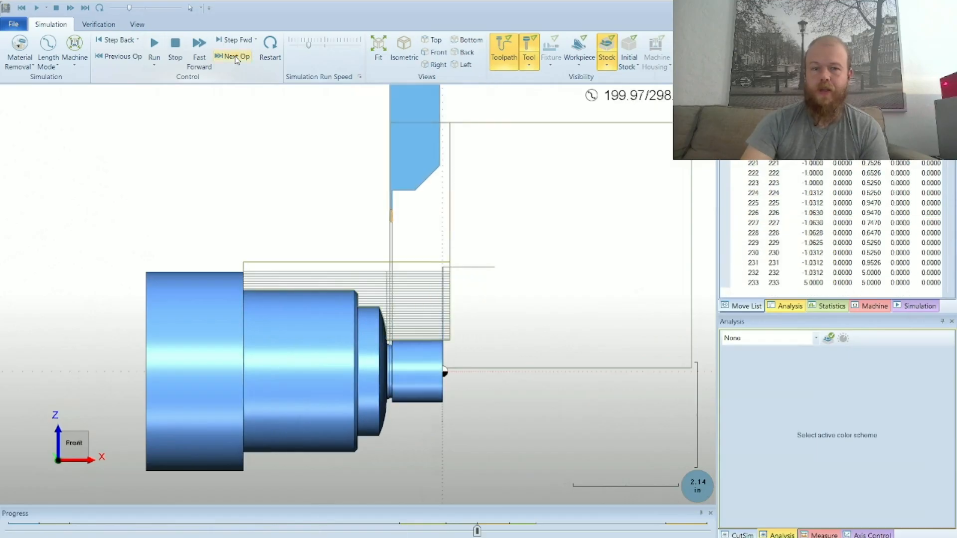
left_click(234, 57)
left_click(235, 57)
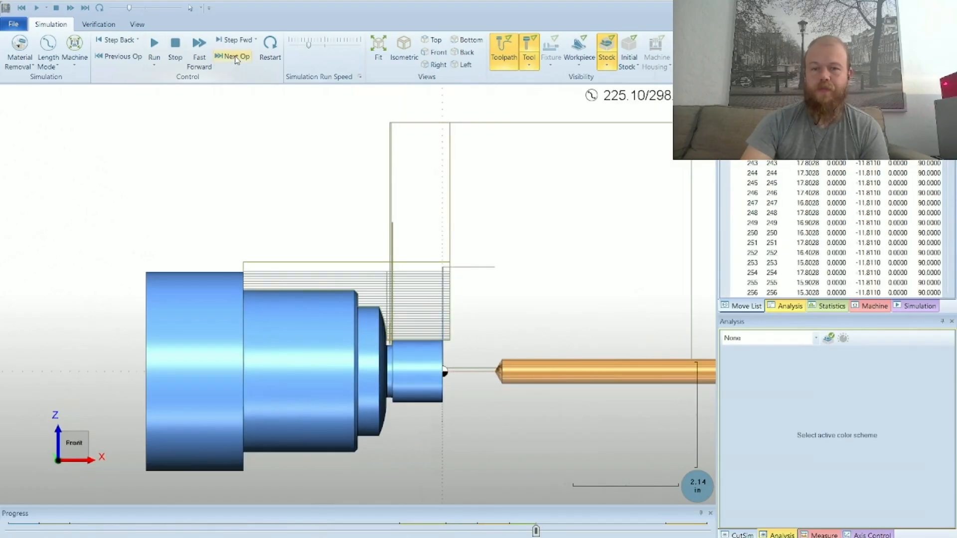
left_click(235, 57)
left_click(296, 44)
left_click(154, 45)
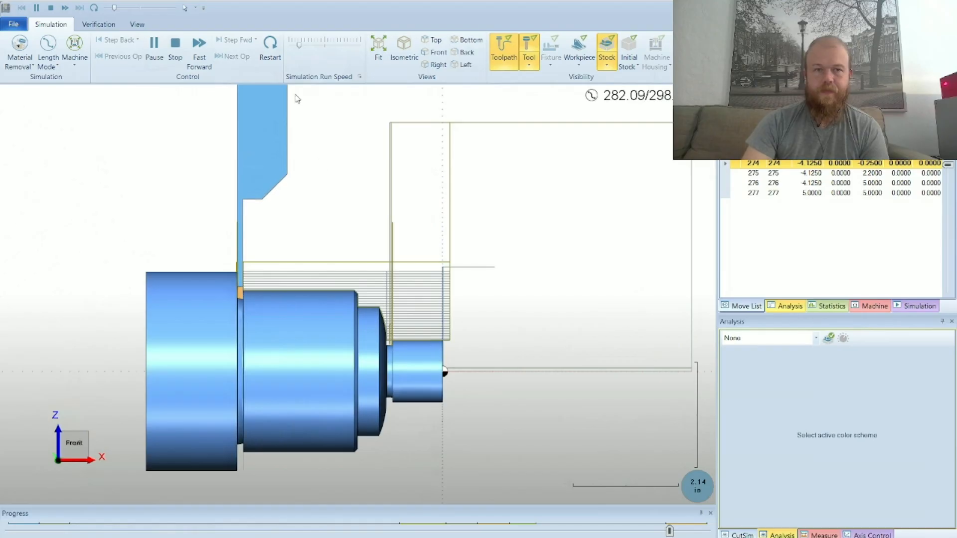
left_click(309, 46)
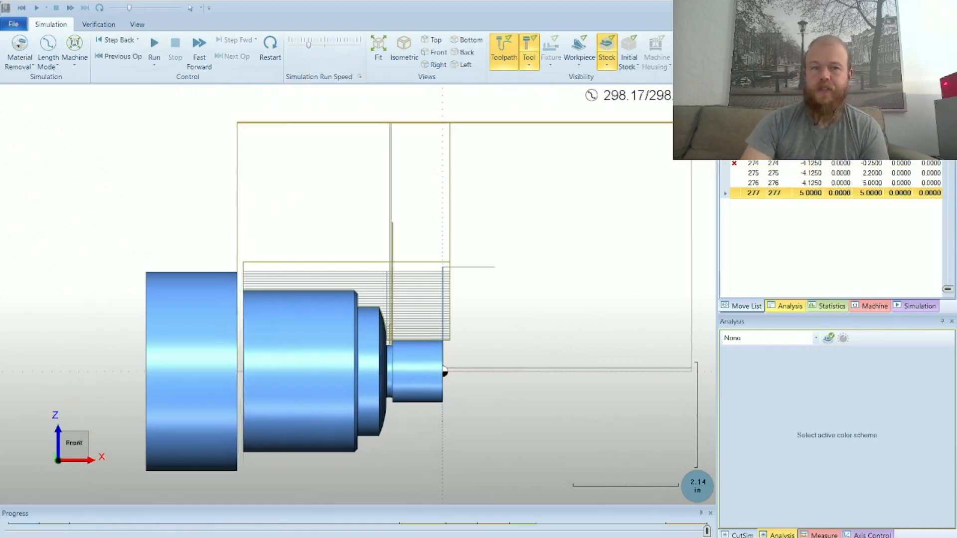
left_click(946, 6)
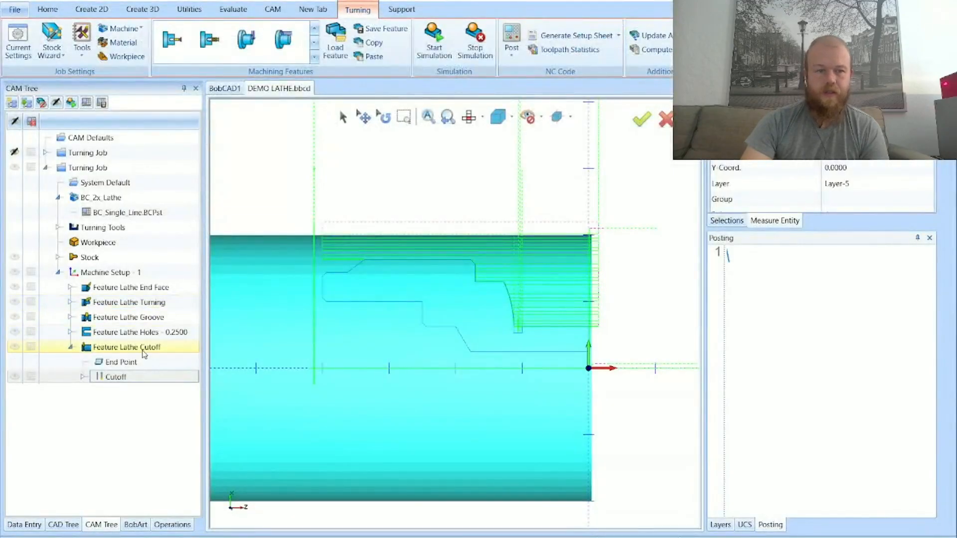
Examine the Lathe Cutoff feature's First Peck Amount with Pecking switched on, and turn Pecking off again
double_click(145, 350)
left_click(261, 149)
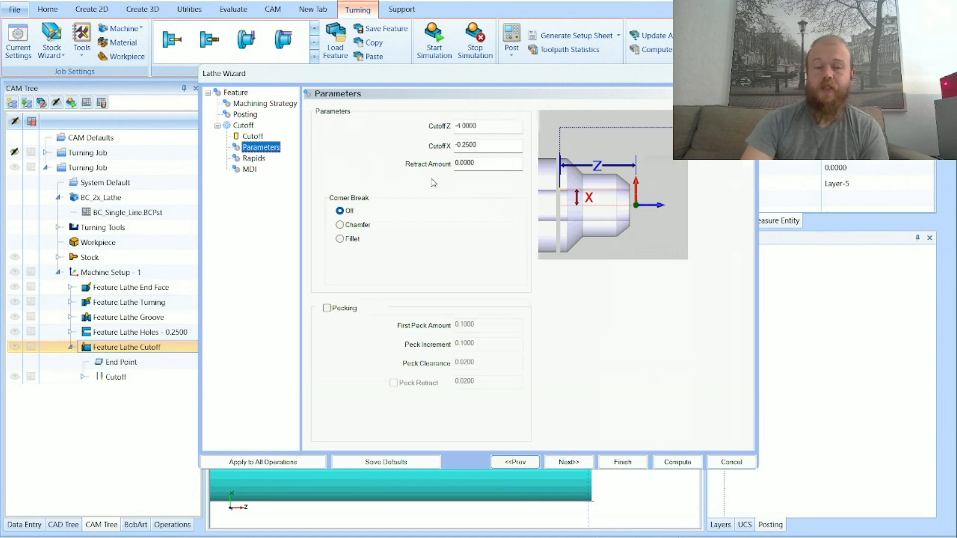
left_click(342, 308)
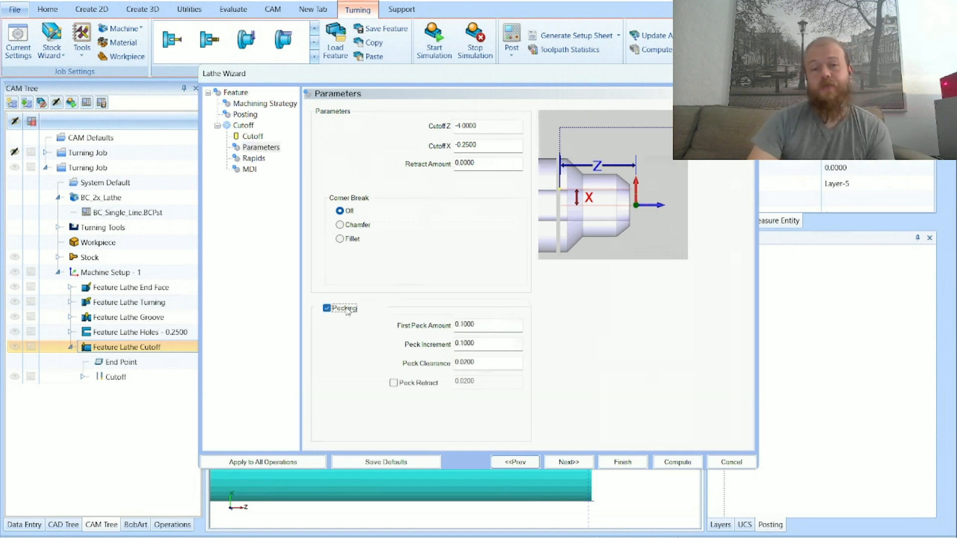
left_click(491, 327)
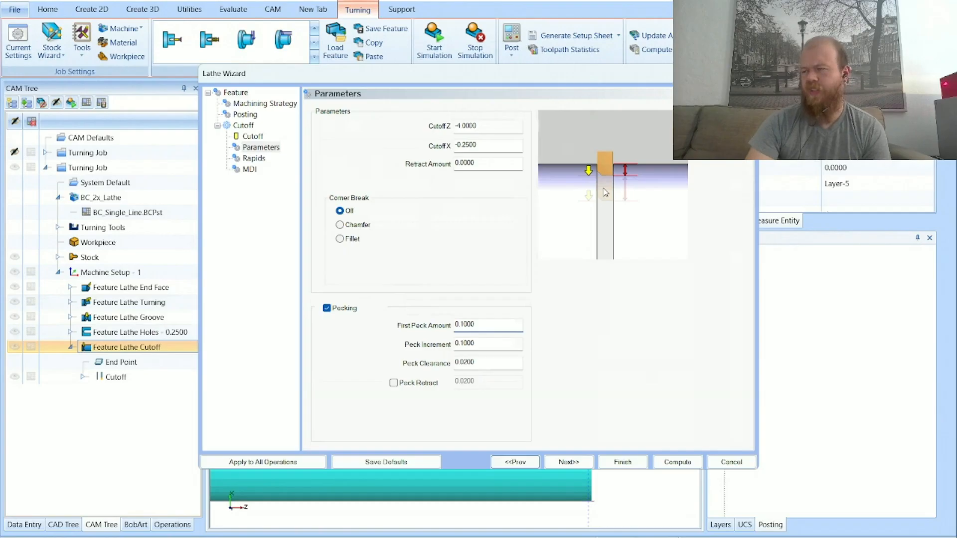
left_click(345, 309)
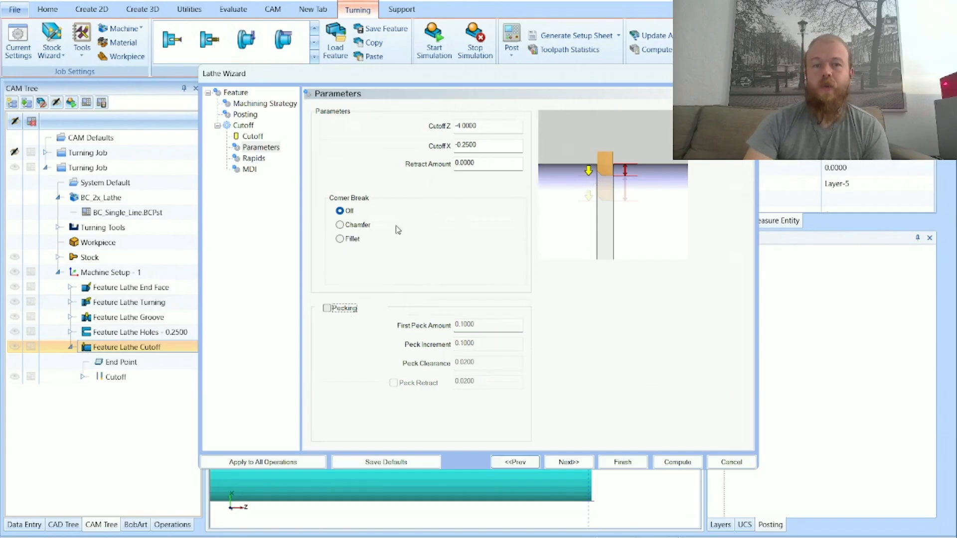
Set the cutoff's Corner Break to Fillet with a 0.1 radius and recompute the toolpath
left_click(339, 225)
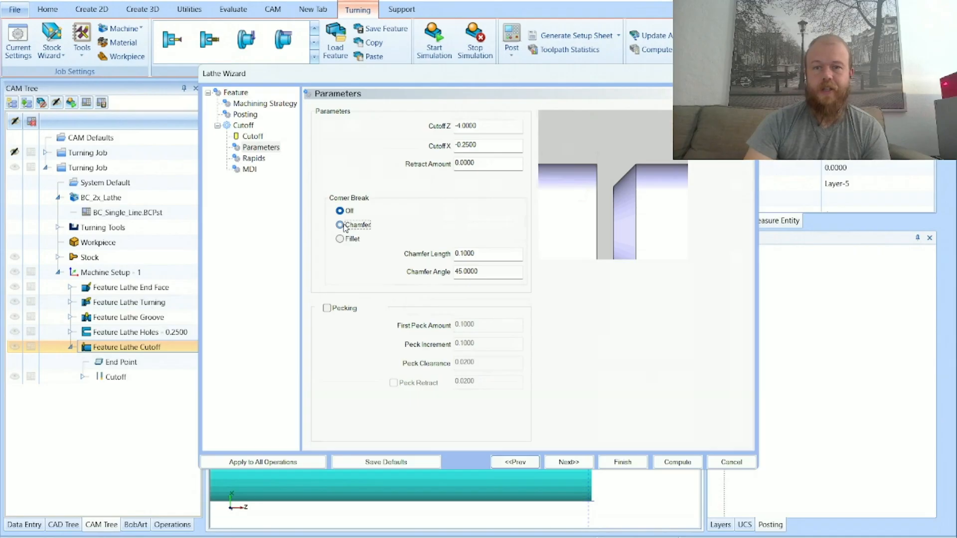
left_click(340, 238)
left_click(497, 253)
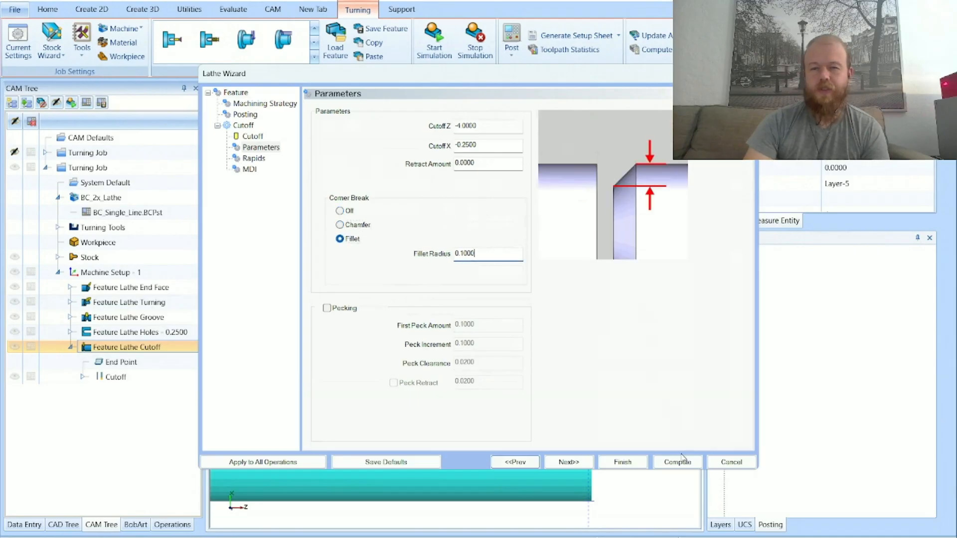
double_click(486, 255)
left_click(677, 462)
Start a backplot of the Cutoff operation and step forward and back through its first moves
right_click(133, 385)
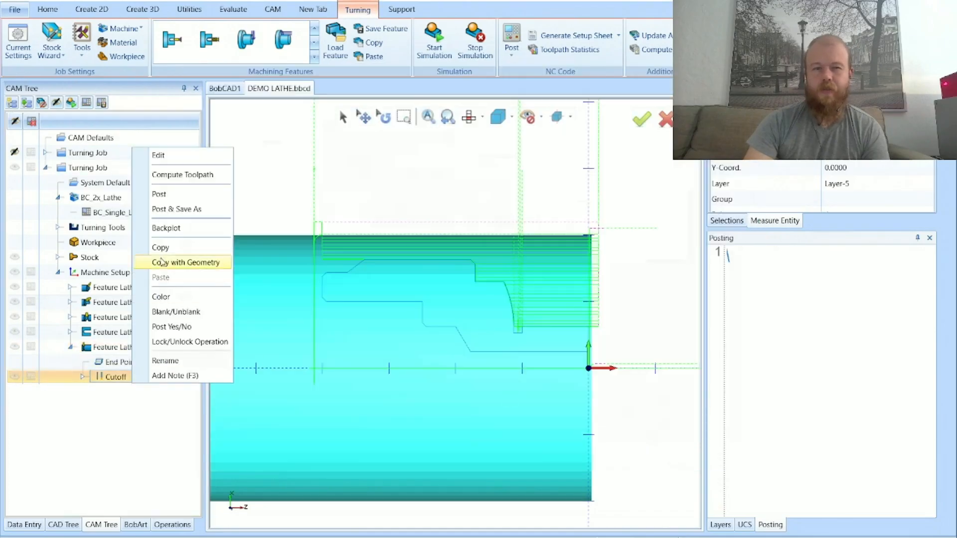
left_click(154, 226)
left_click(127, 137)
left_click(126, 138)
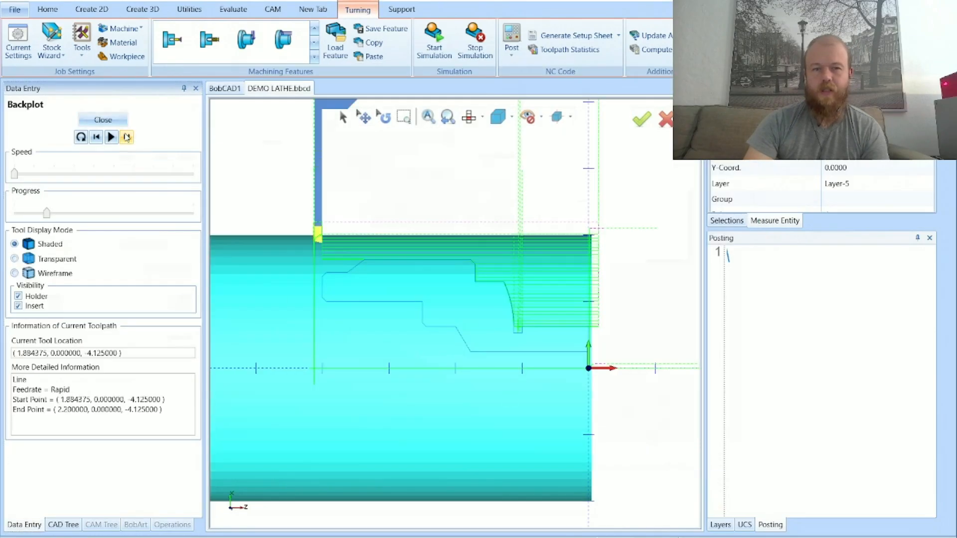
left_click(96, 137)
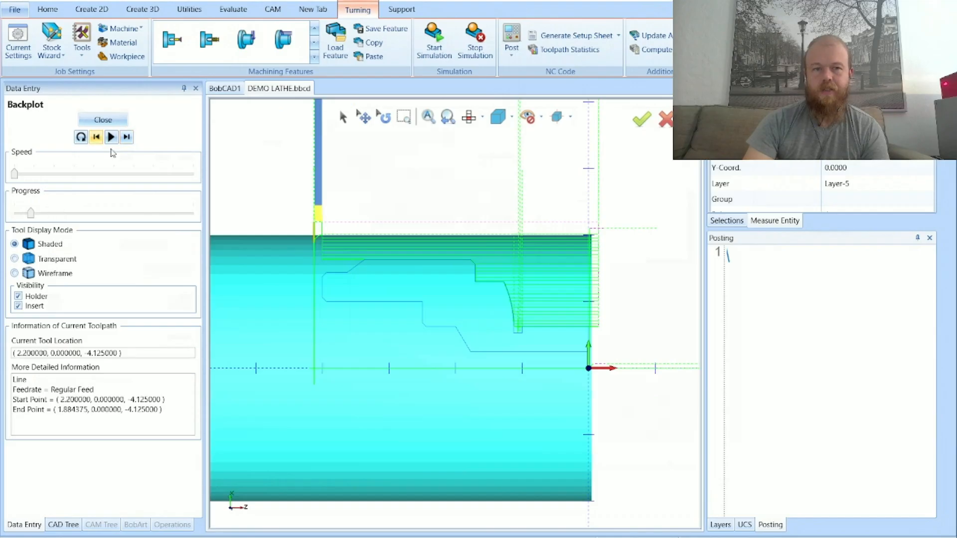
Step the backplot through the remaining cutoff moves, examine the fillet path at the stock corner, and close the backplot
scroll(302, 260, "up", 2)
left_click(126, 138)
left_click(126, 137)
left_click(127, 137)
left_click(127, 137)
left_click(127, 137)
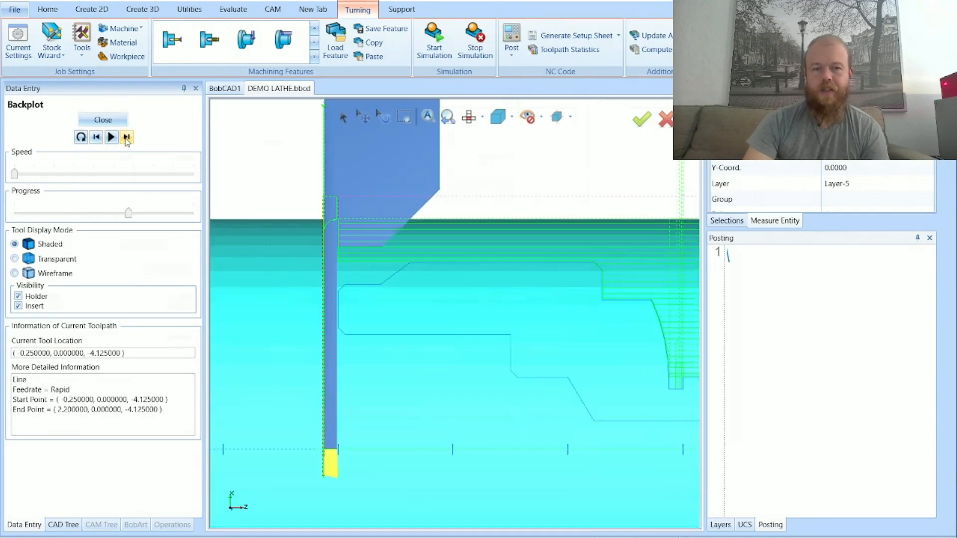
left_click(127, 138)
left_click(127, 138)
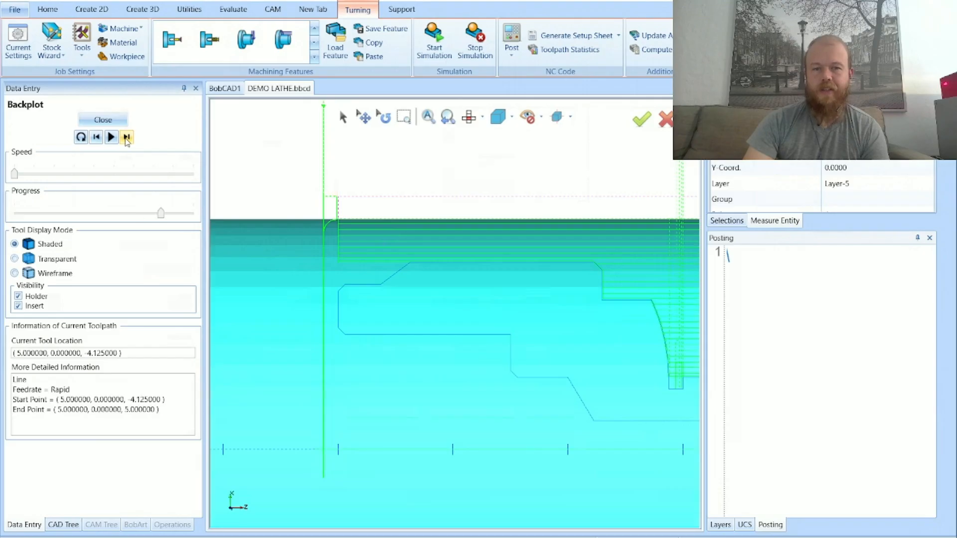
scroll(330, 215, "up", 3)
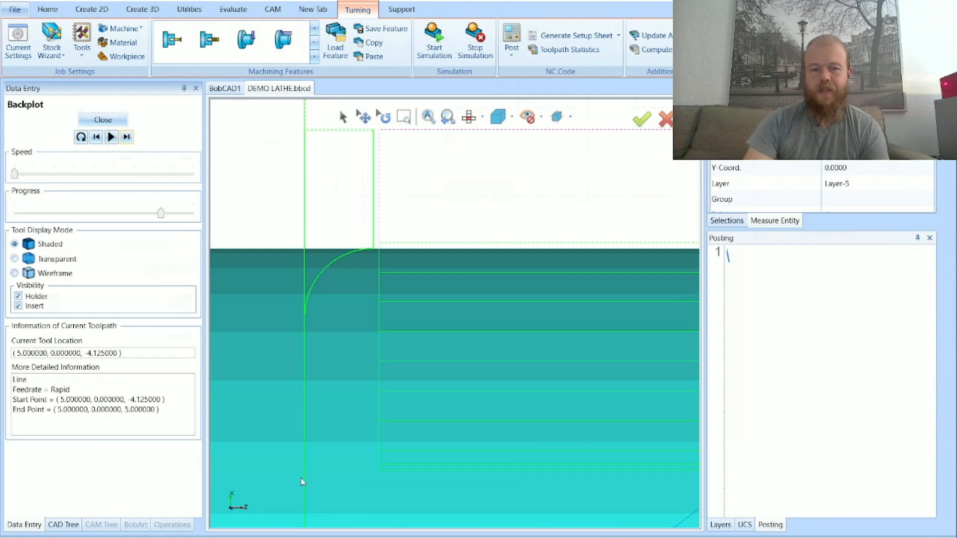
left_click(103, 120)
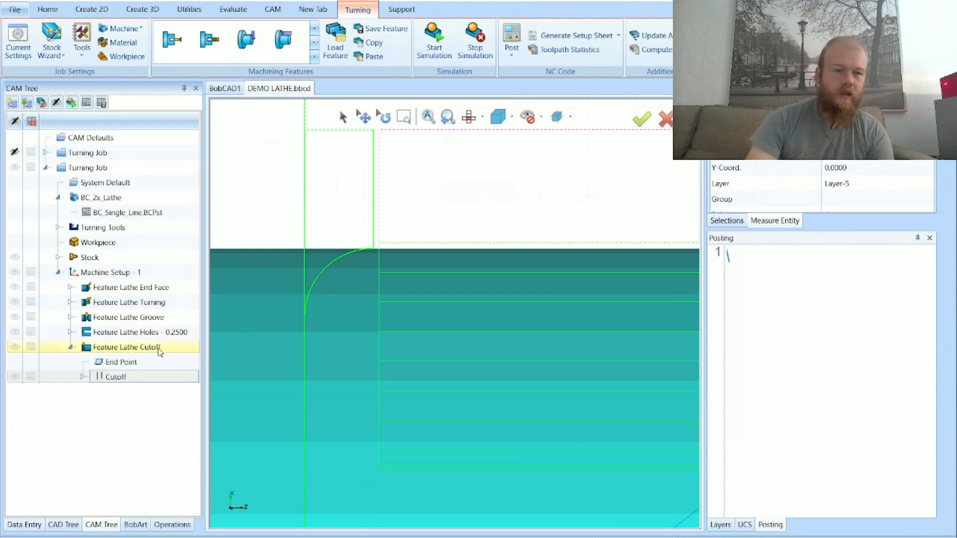
Try the Lathe Cutoff feature's Corner Break Off and Pecking options, check its feedrate, and discard the changes
double_click(171, 349)
left_click(261, 147)
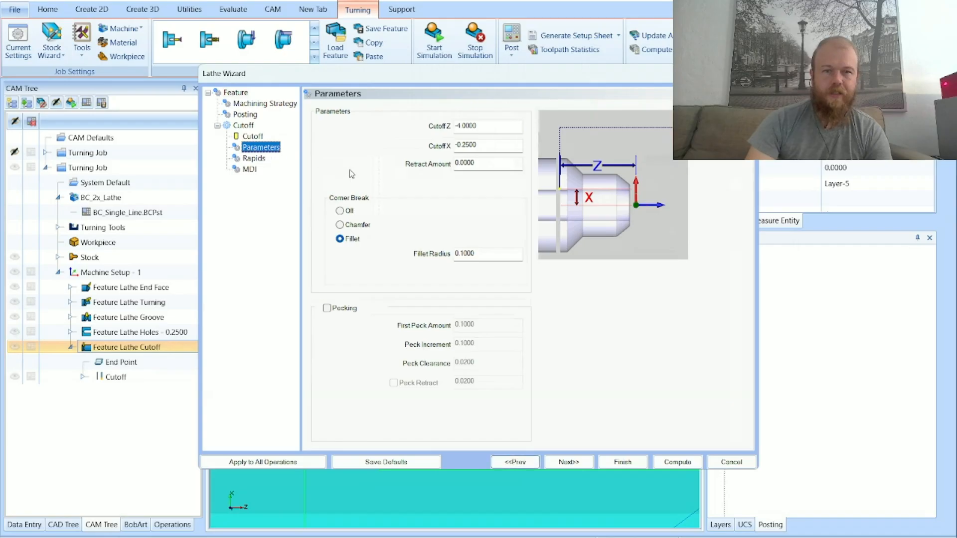
left_click(351, 214)
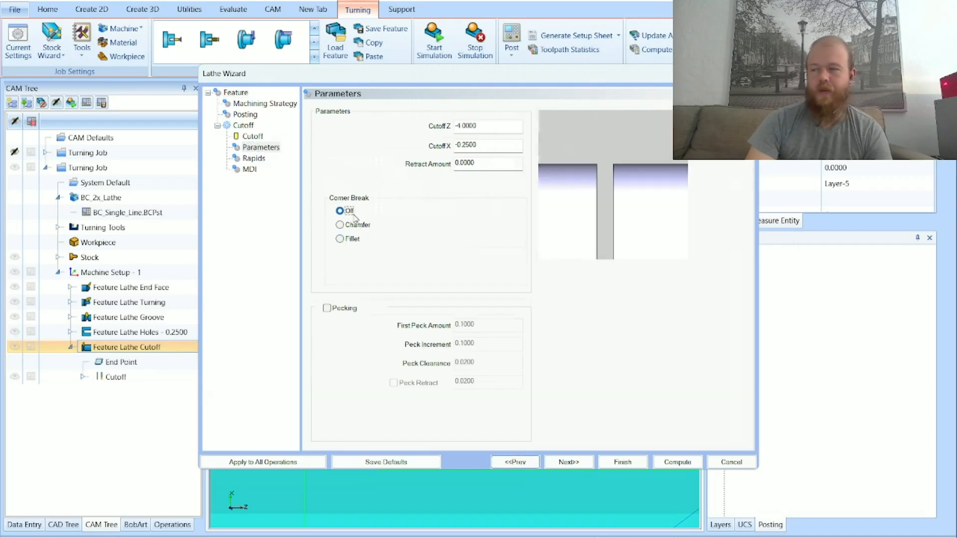
left_click(254, 137)
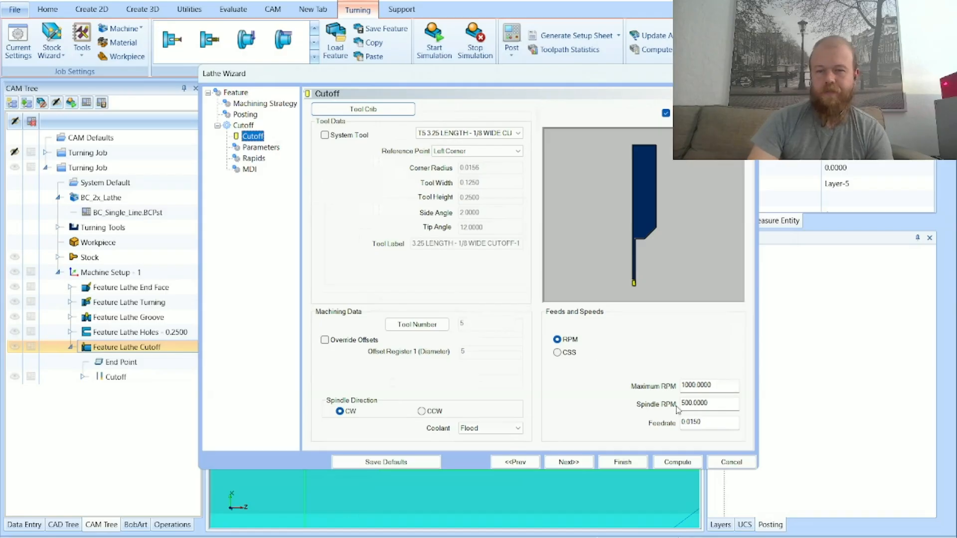
double_click(707, 424)
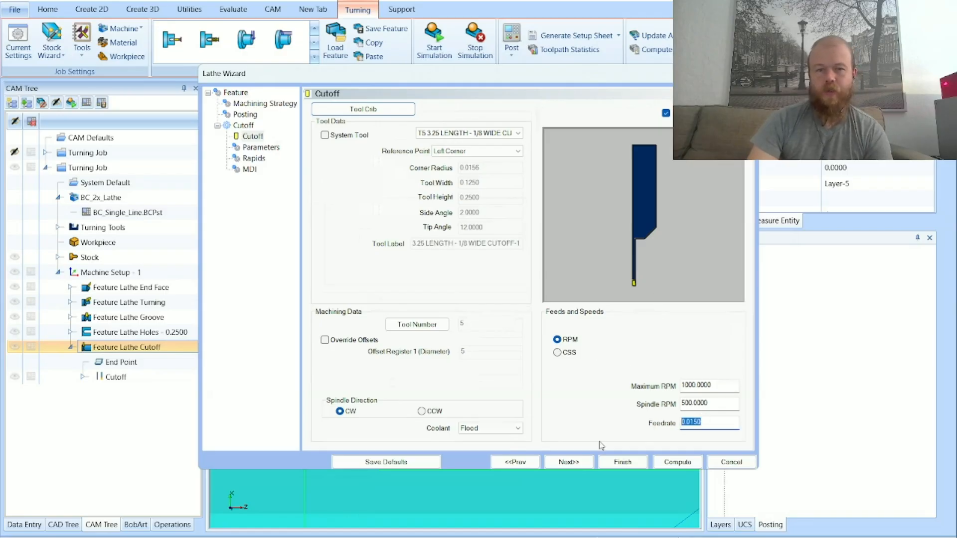
left_click(581, 465)
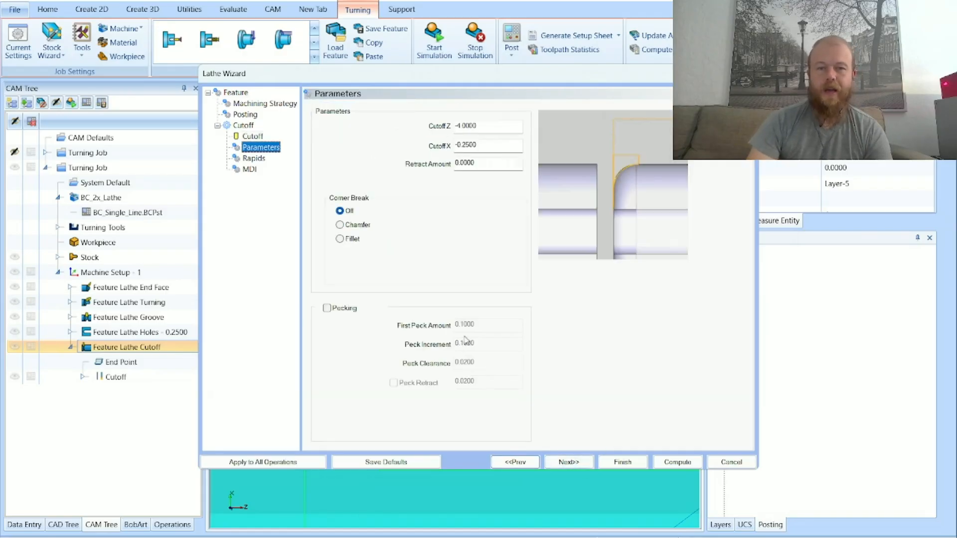
left_click(351, 311)
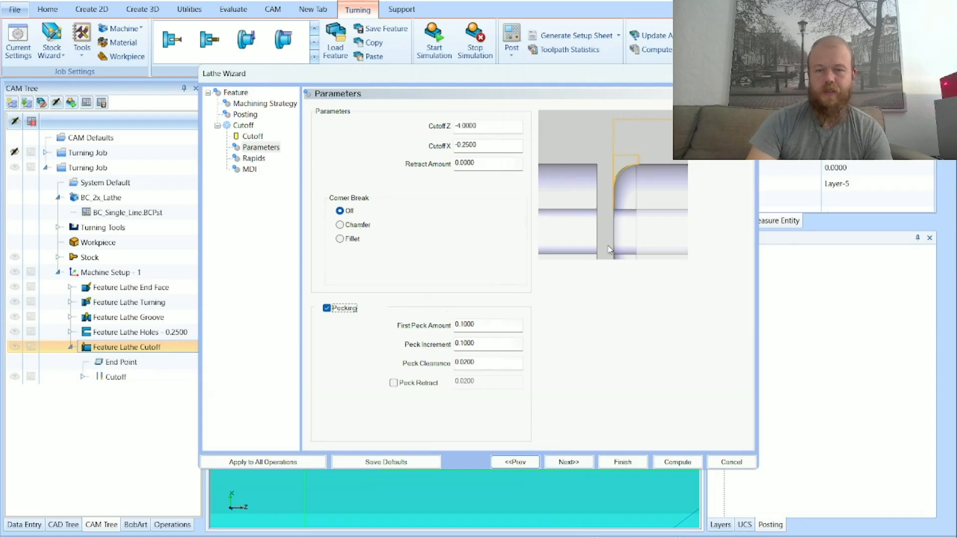
left_click(328, 308)
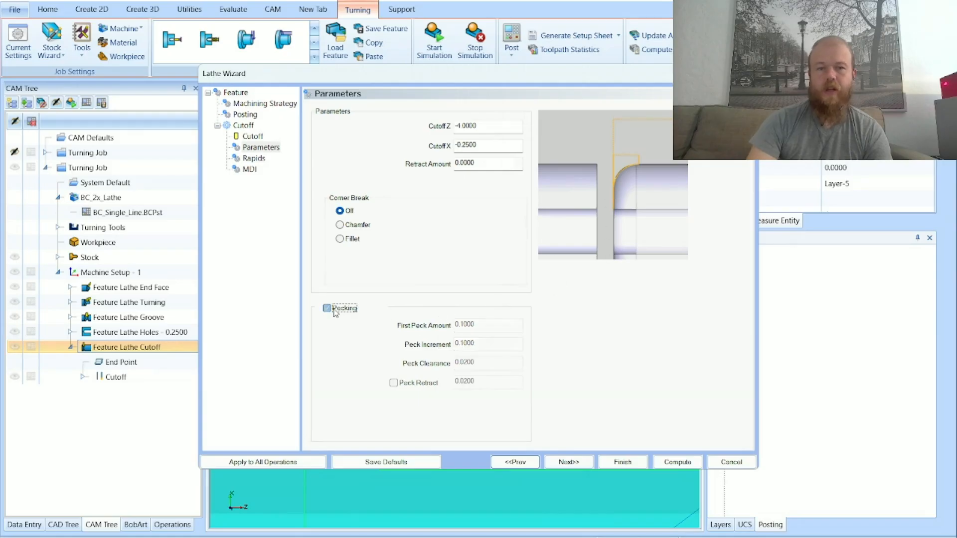
left_click(732, 462)
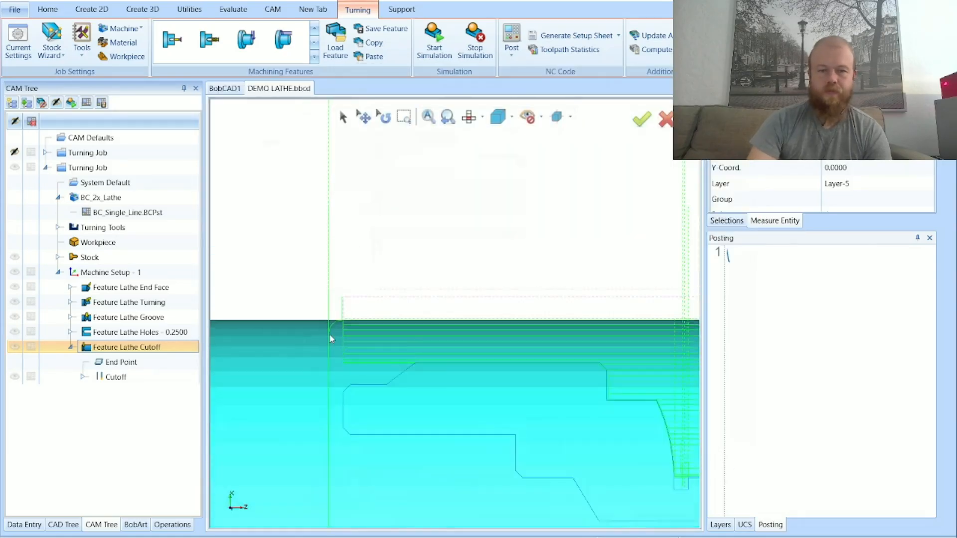